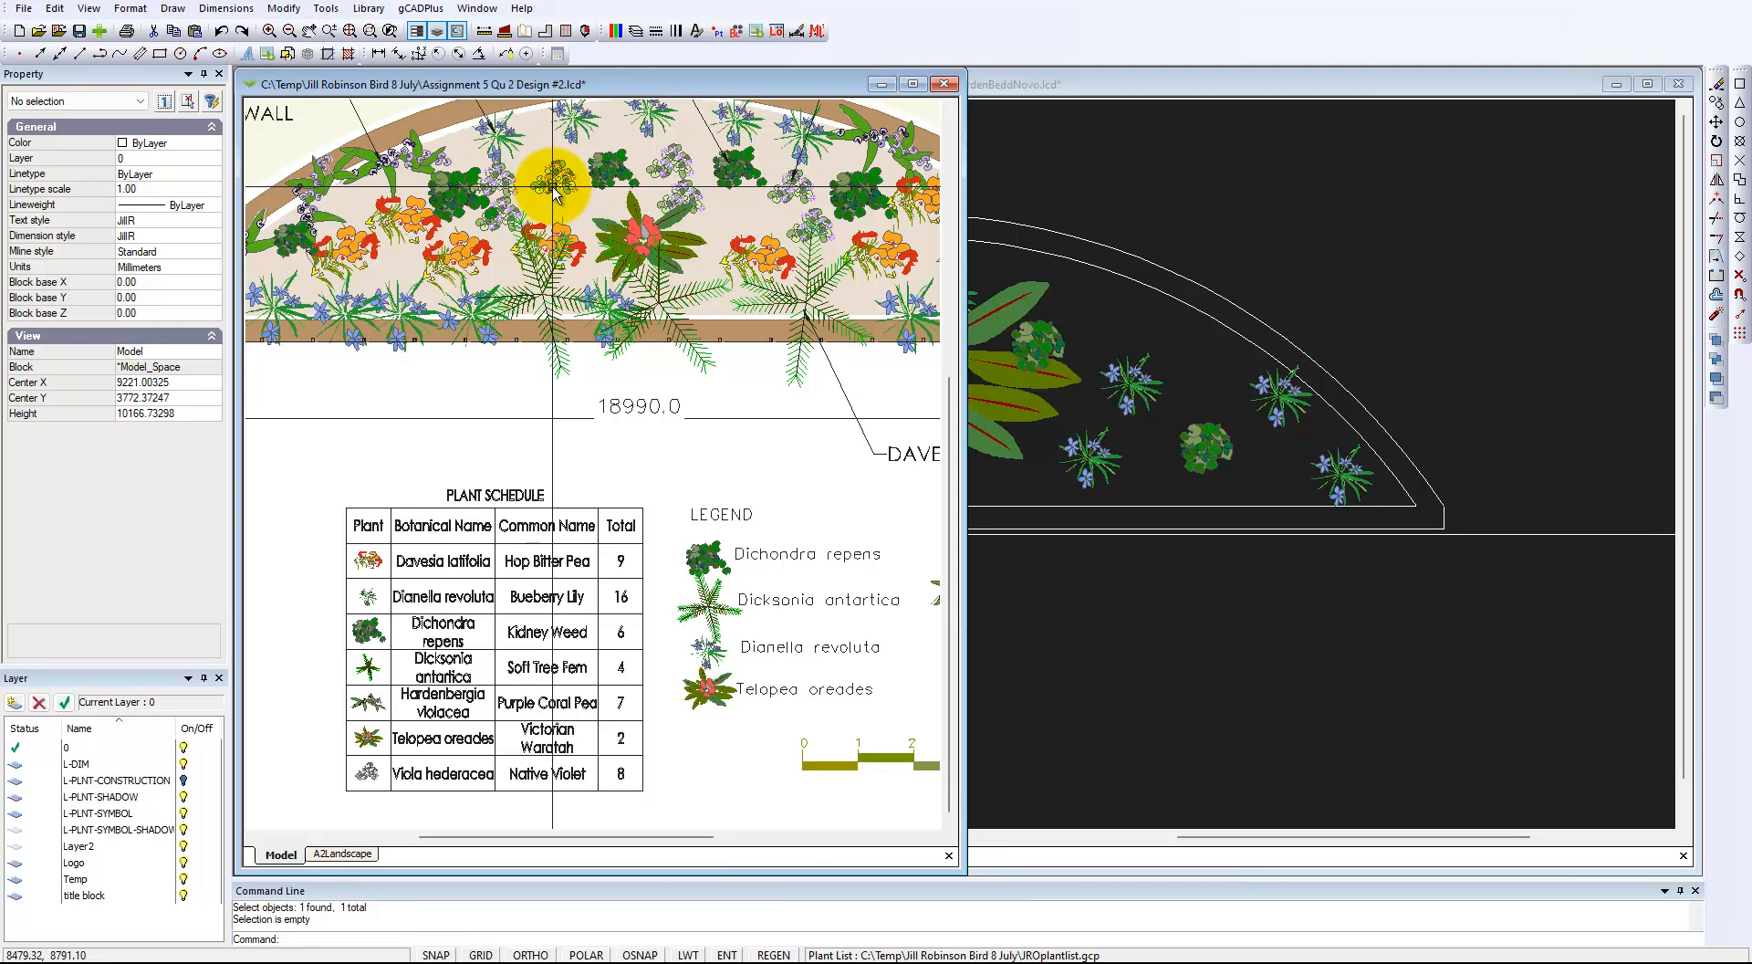
Step: Delete the existing plant schedule table below the garden bed
{"action": "left_click", "coordinate": [557, 192]}
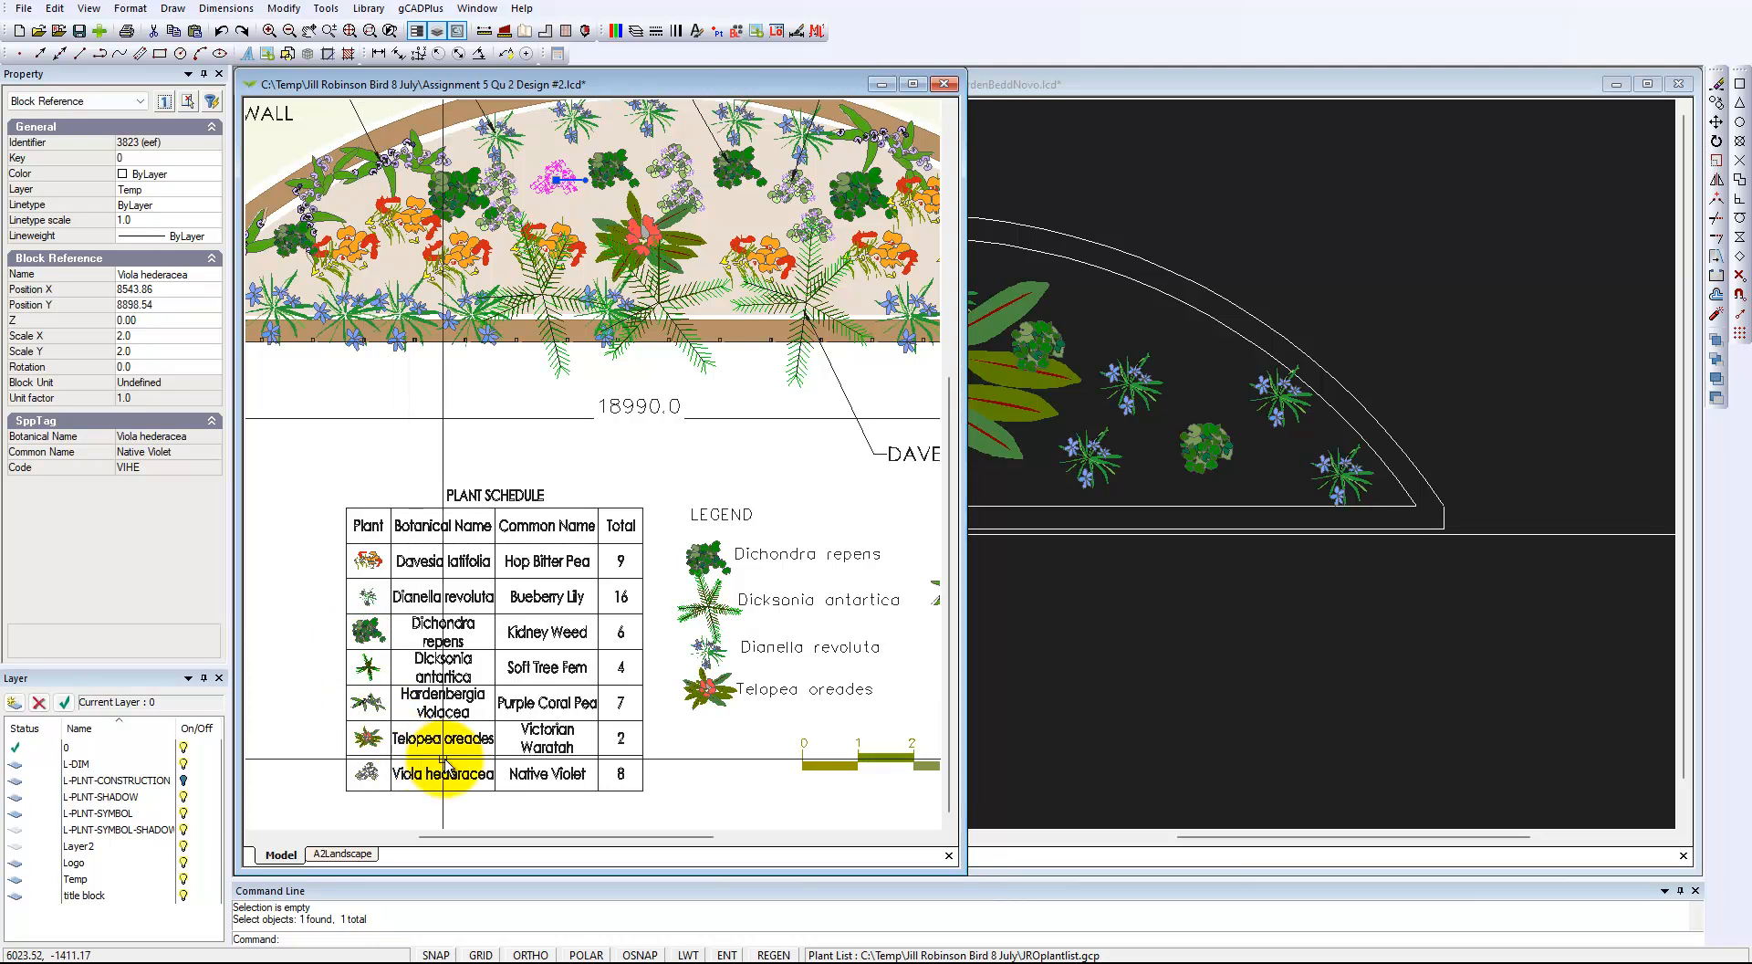
{"action": "scroll", "coordinate": [600, 663], "scroll_direction": "down", "scroll_amount": 1}
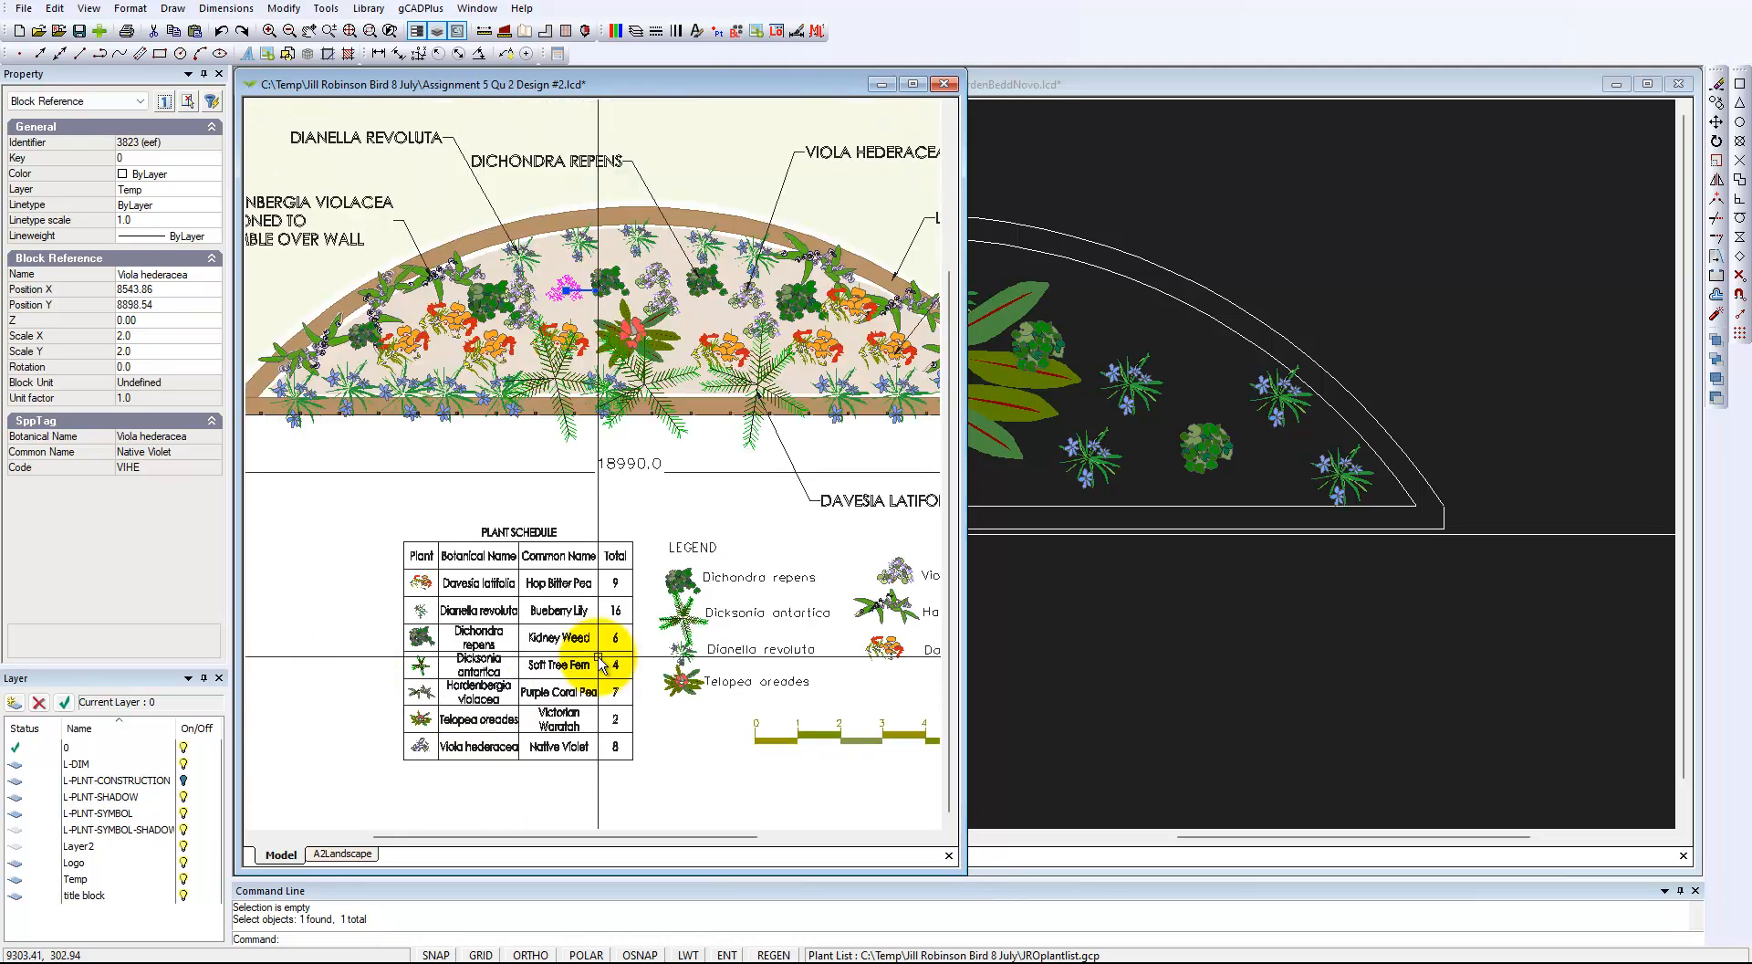
{"action": "left_click", "coordinate": [512, 603]}
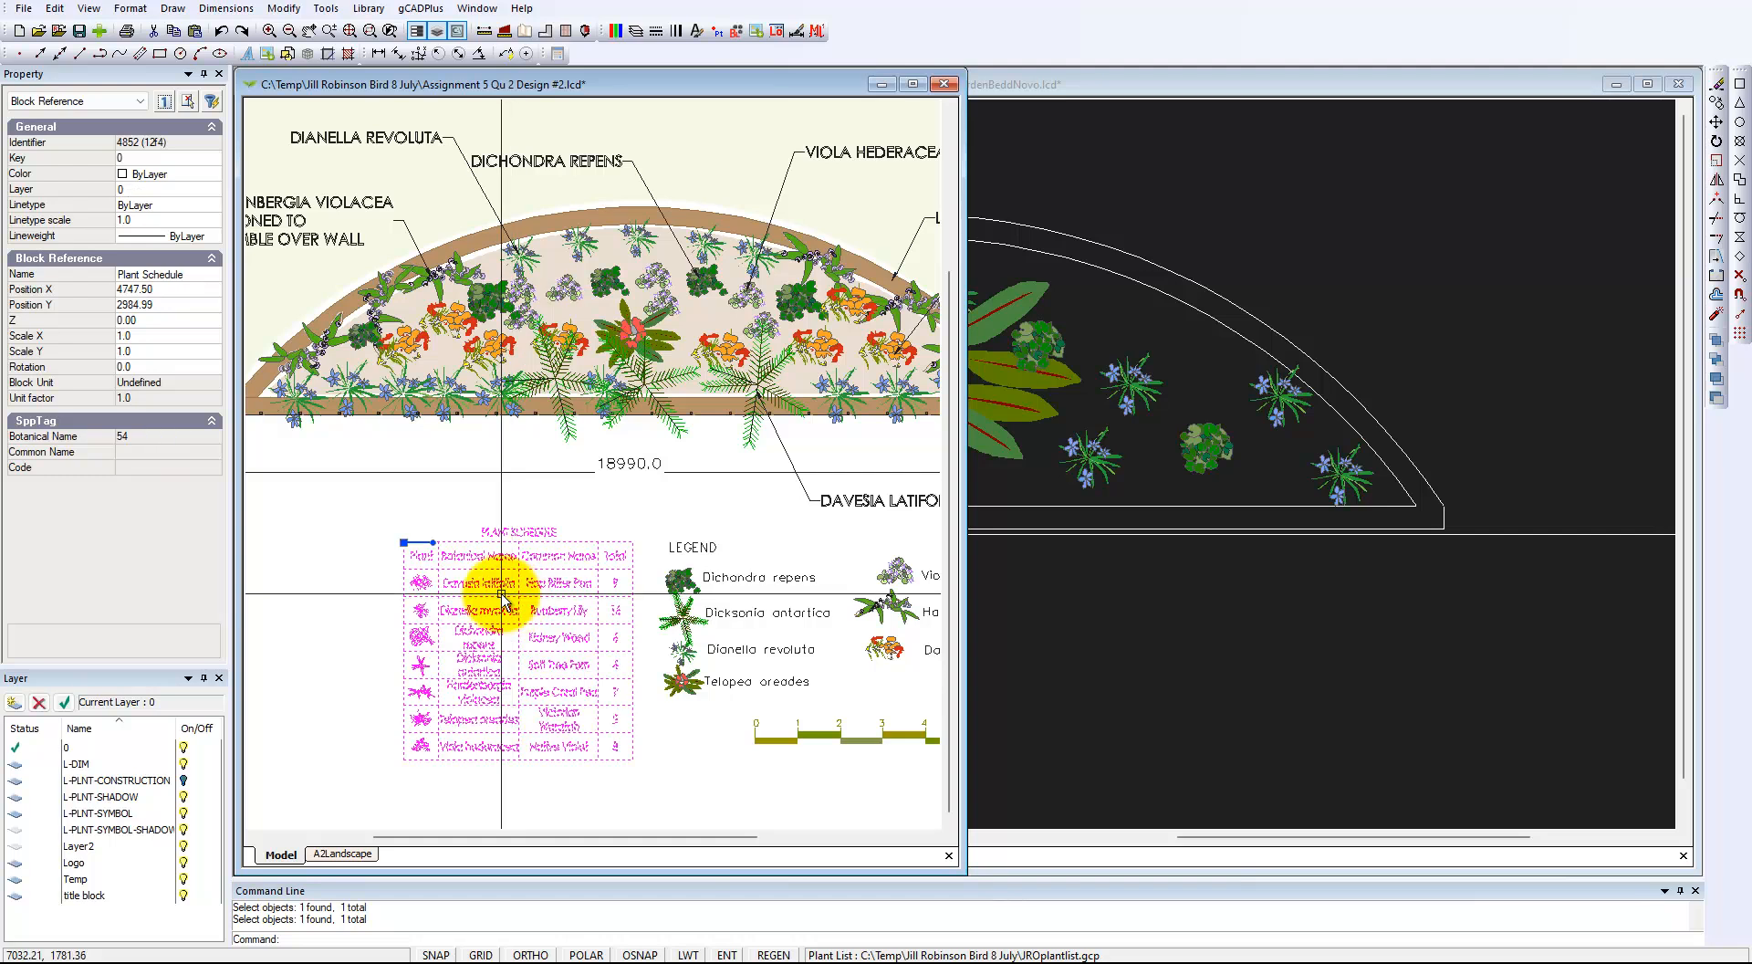
{"action": "key", "text": "Delete"}
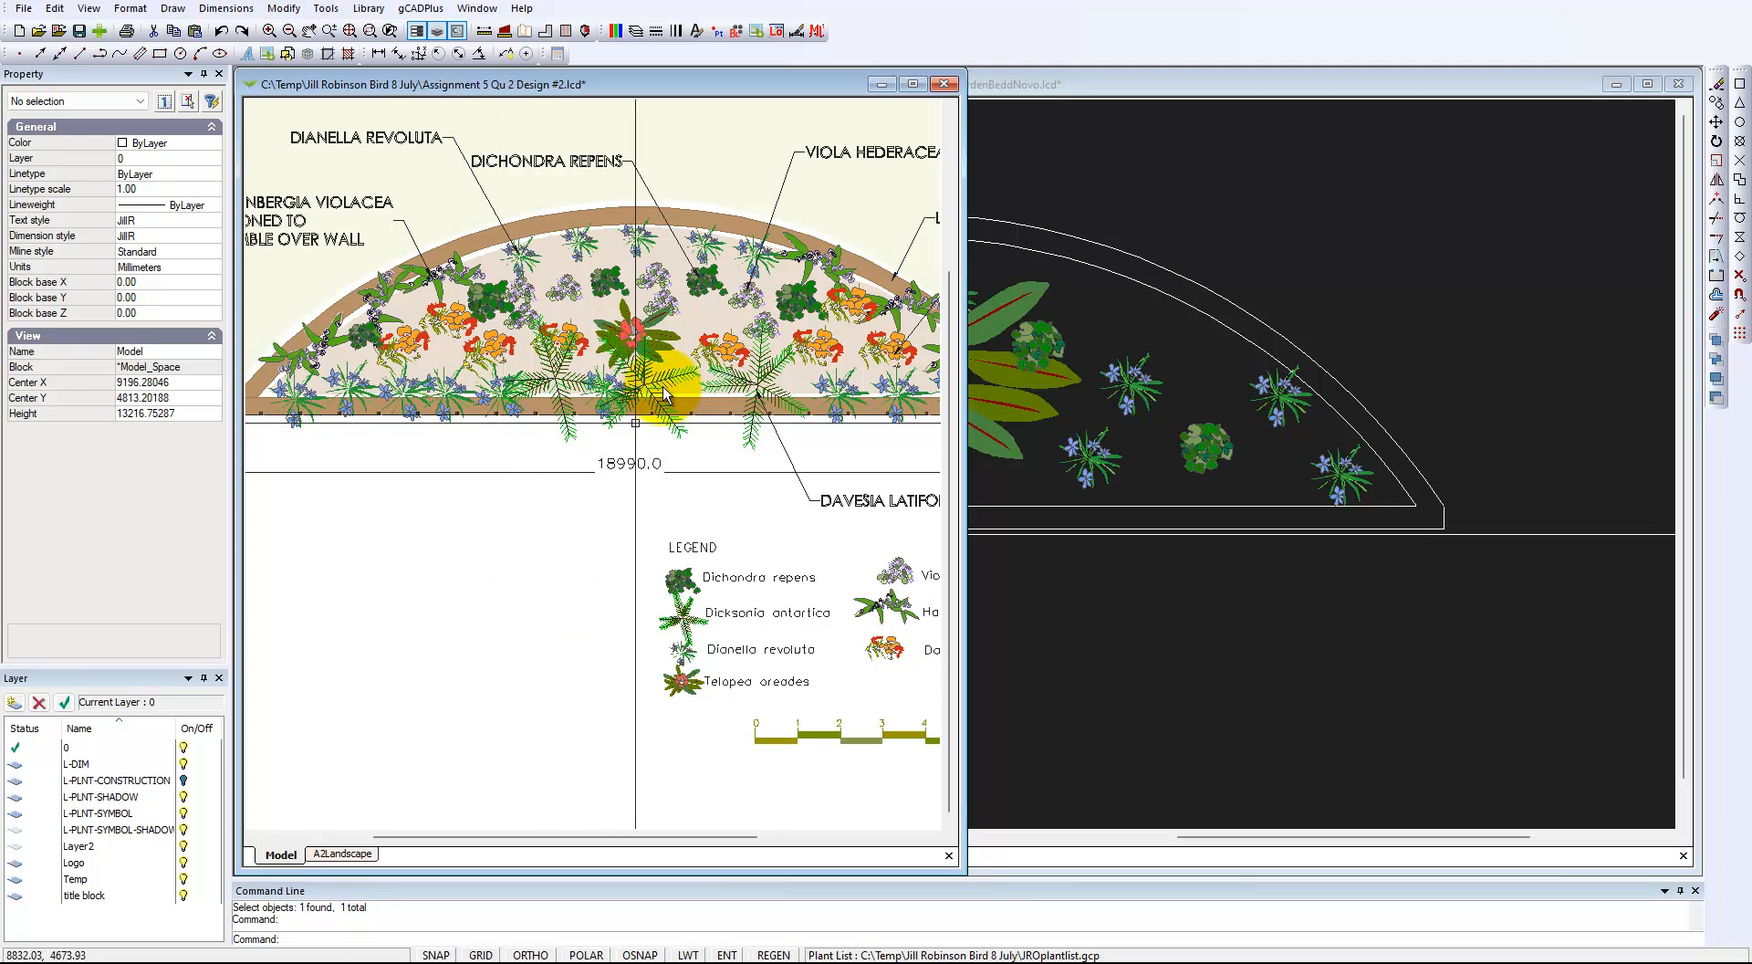
Step: Maximise the drawing and draw a standard plant schedule with 150 text height below the garden bed, beside the legend
{"action": "left_click", "coordinate": [913, 85]}
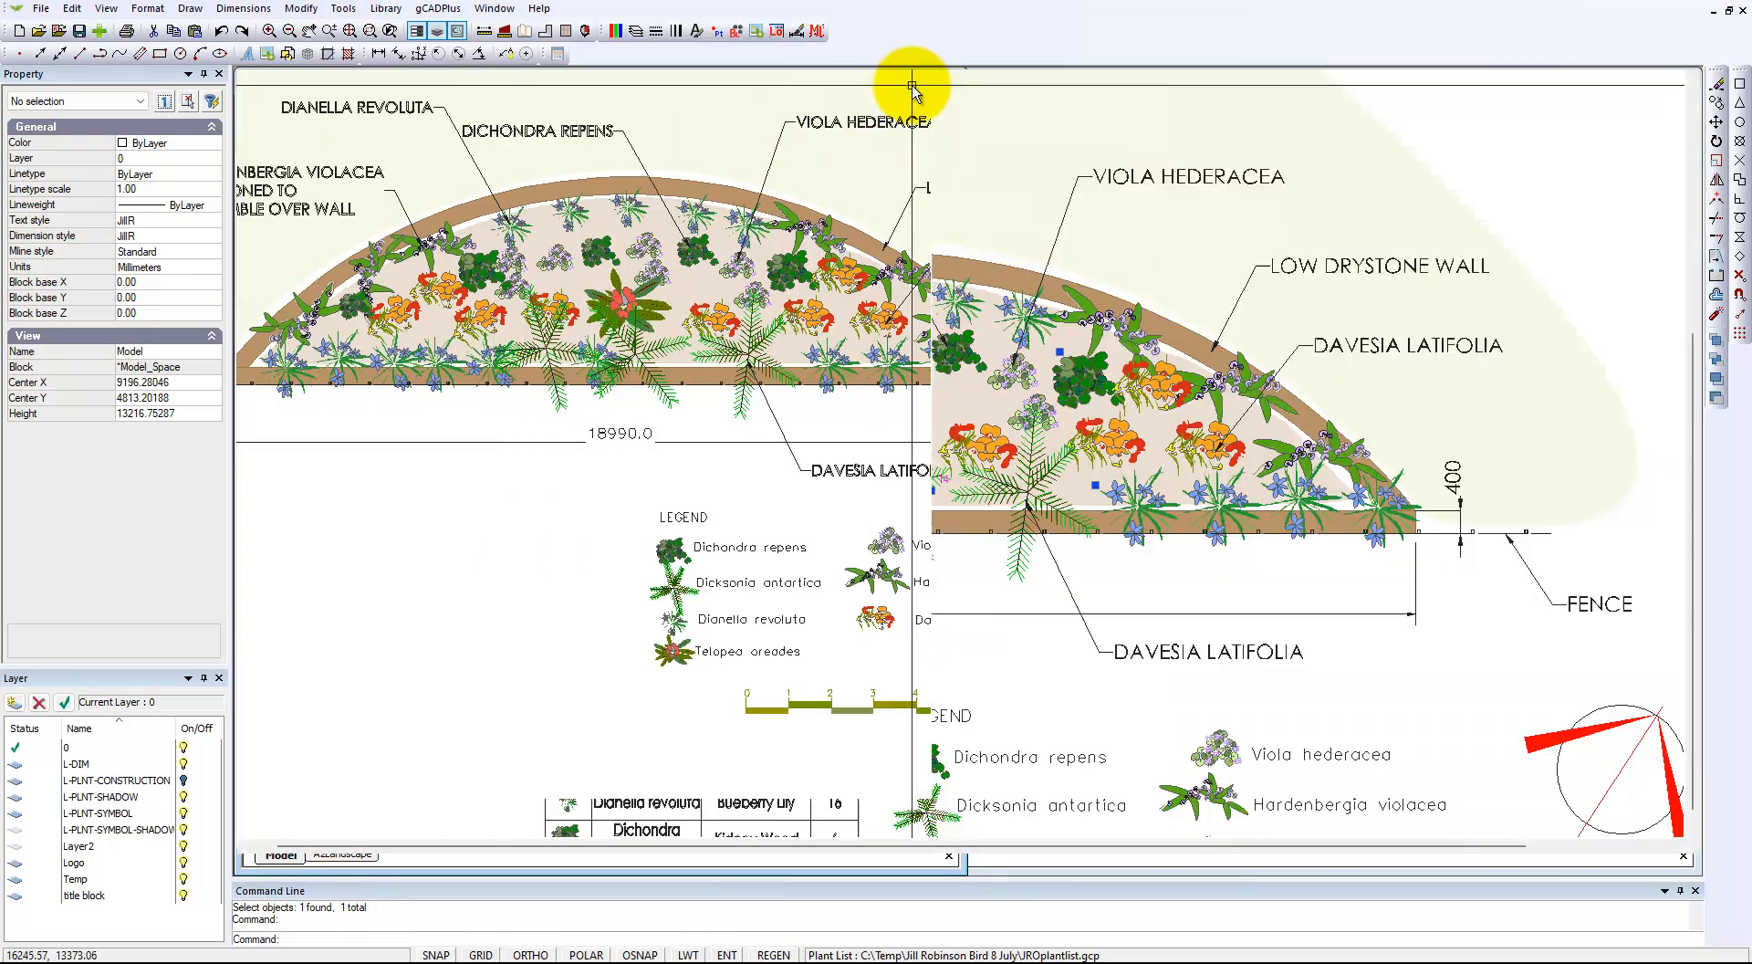
{"action": "left_click", "coordinate": [437, 9]}
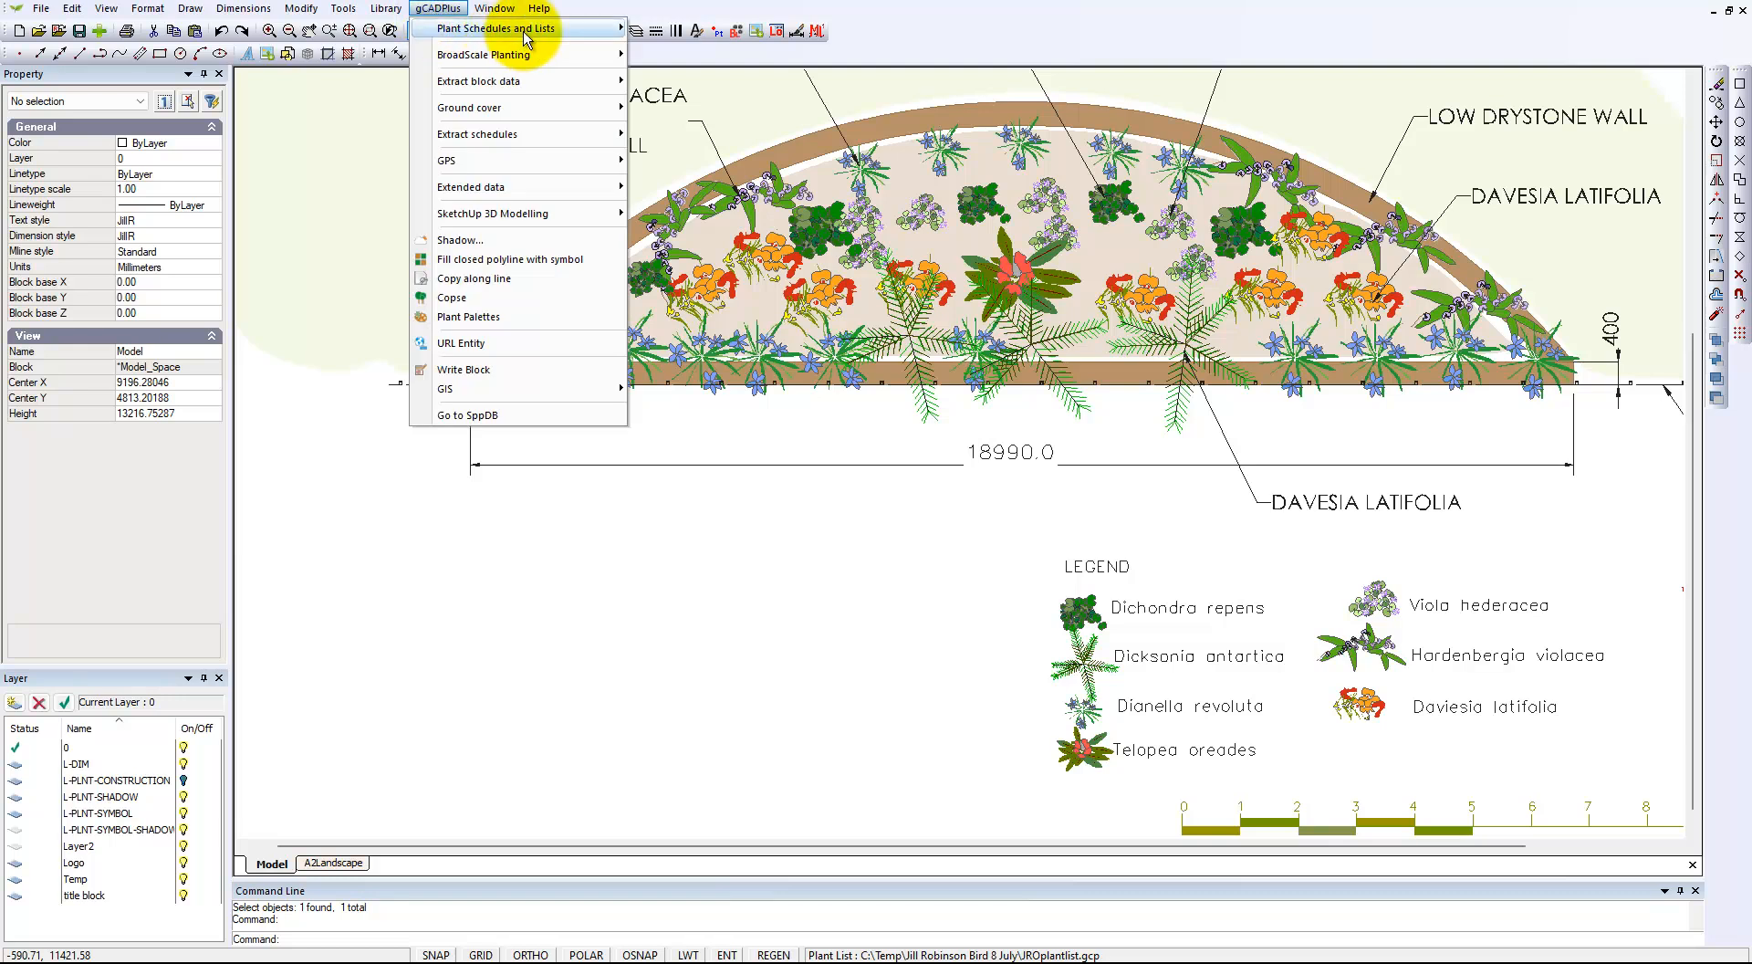
{"action": "mouse_move", "coordinate": [475, 28]}
{"action": "mouse_move", "coordinate": [767, 238]}
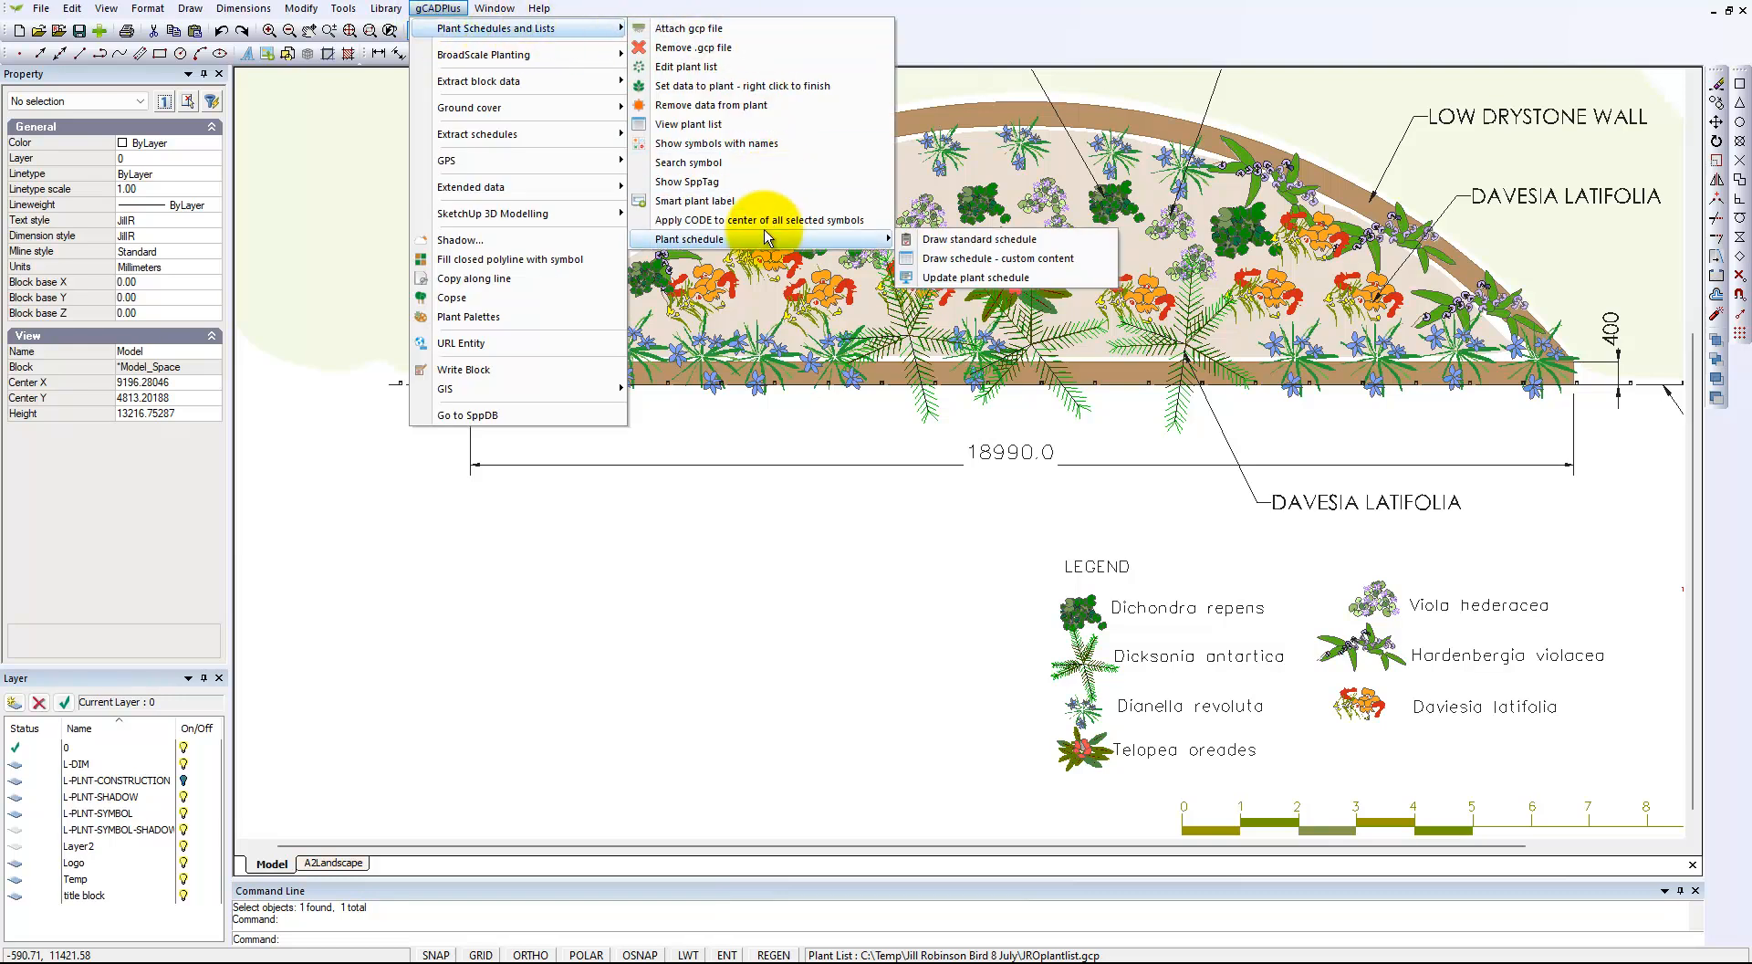
{"action": "left_click", "coordinate": [954, 240]}
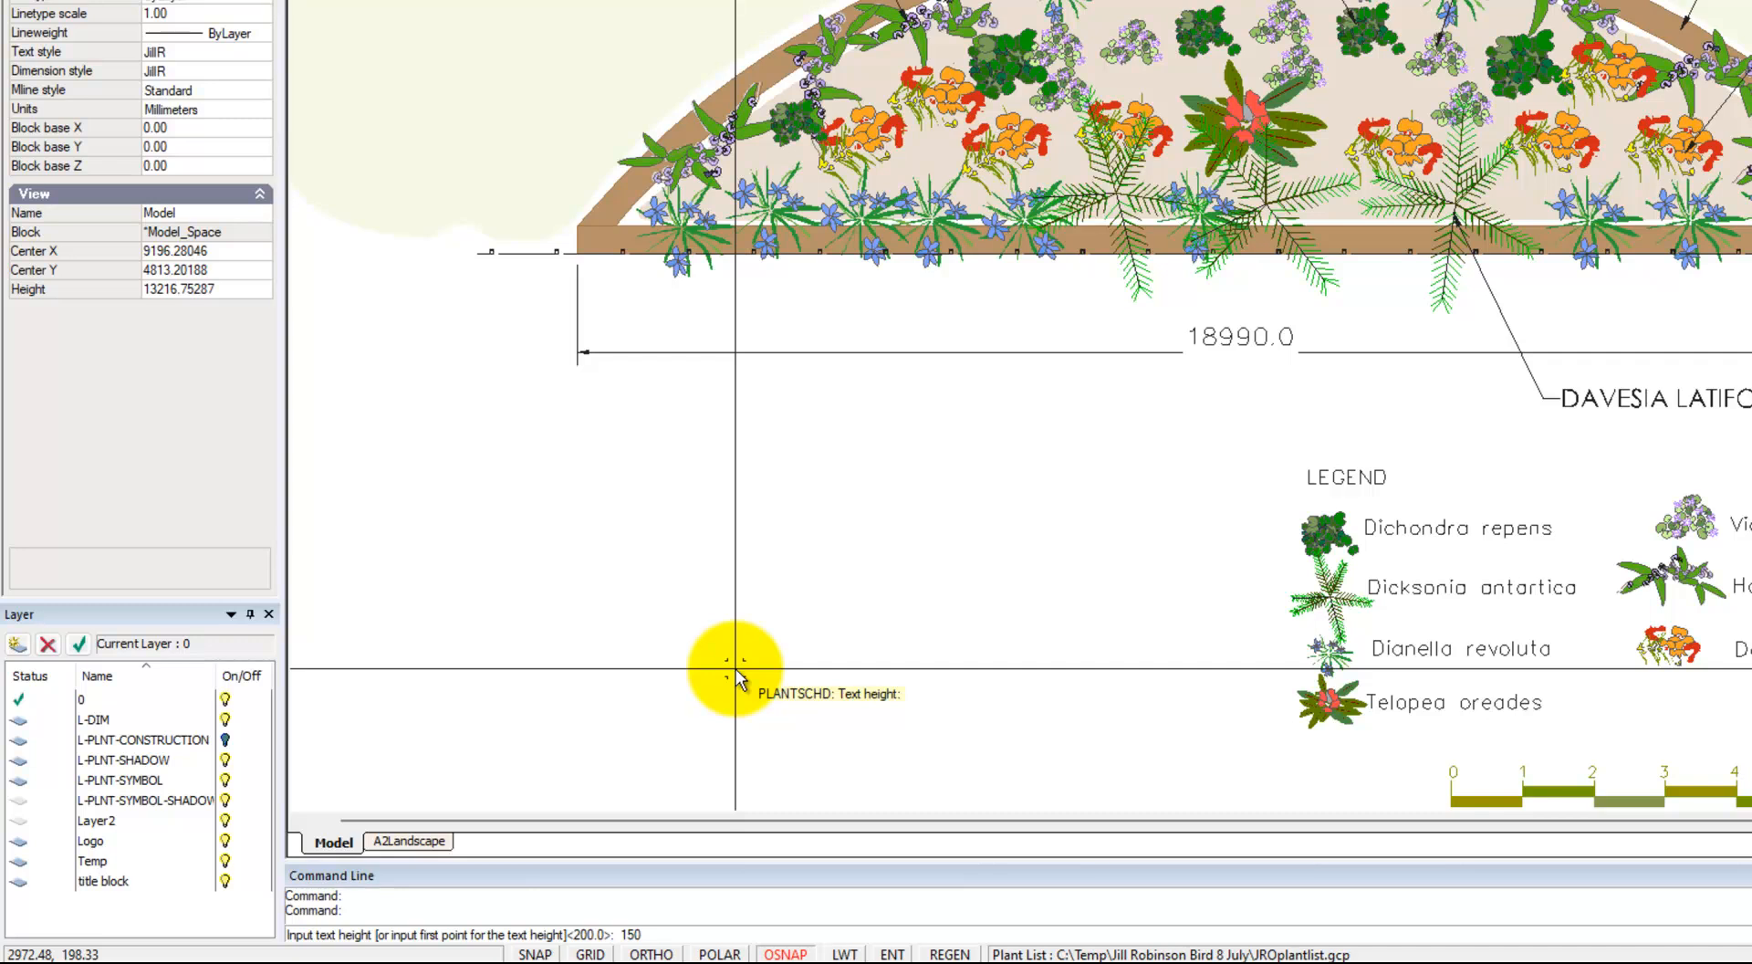
{"action": "key", "text": "Return"}
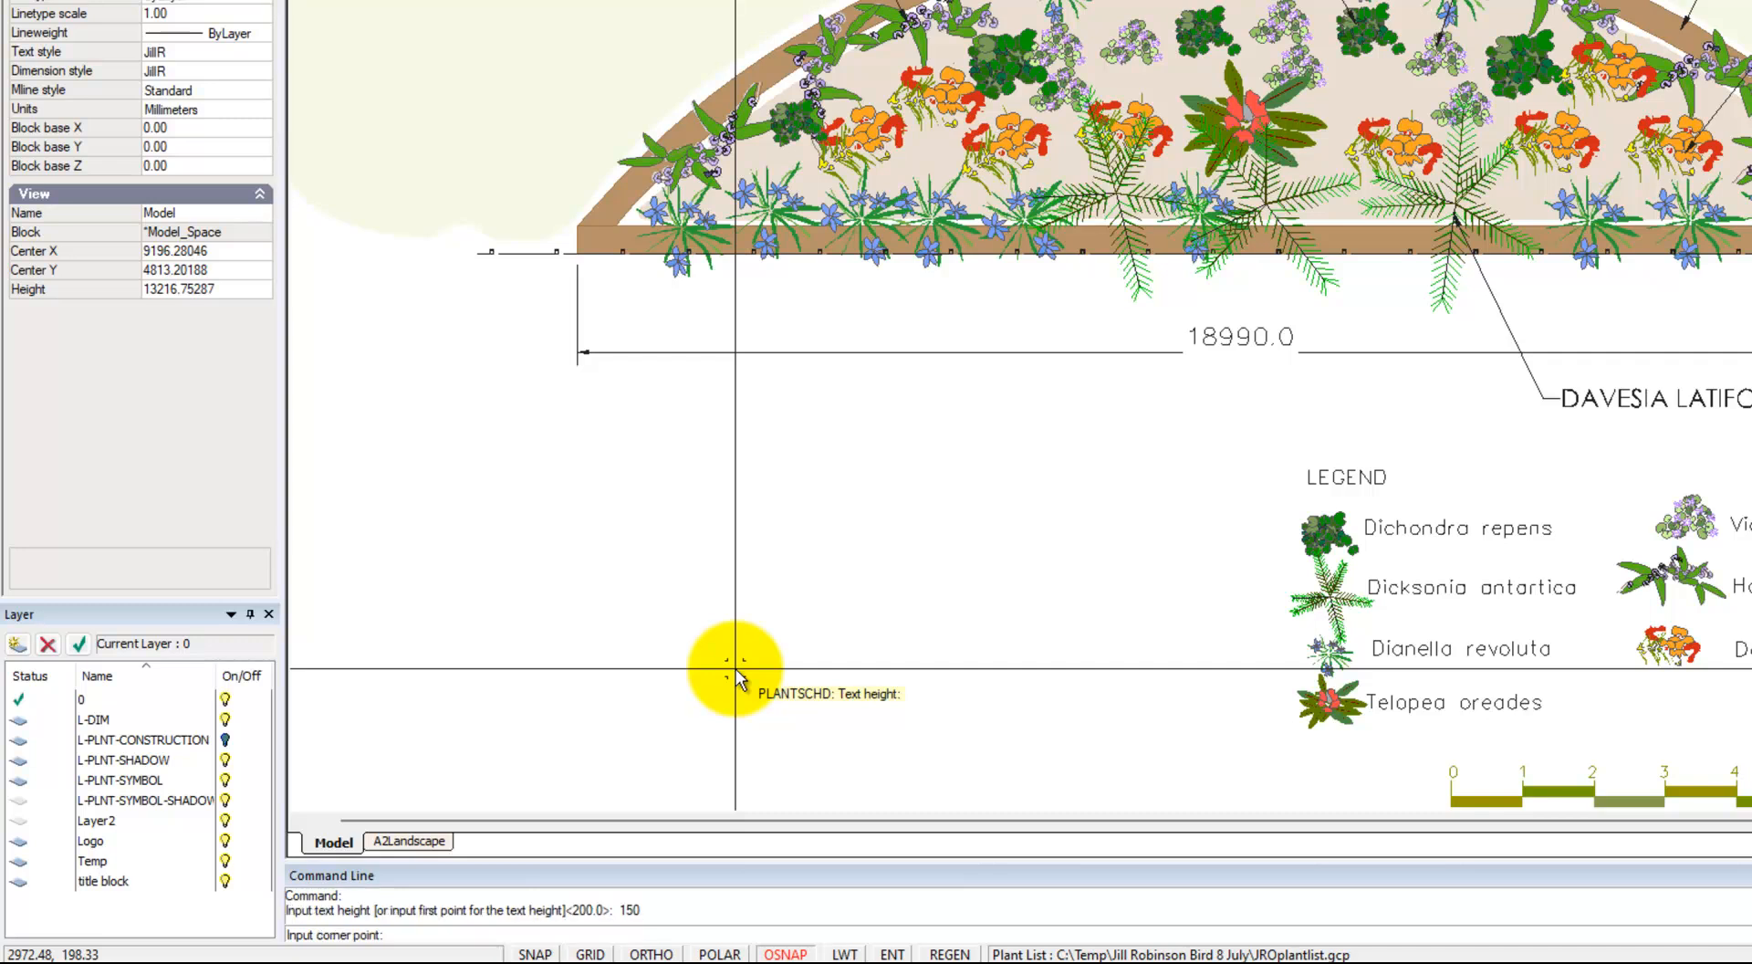
{"action": "left_click", "coordinate": [729, 427]}
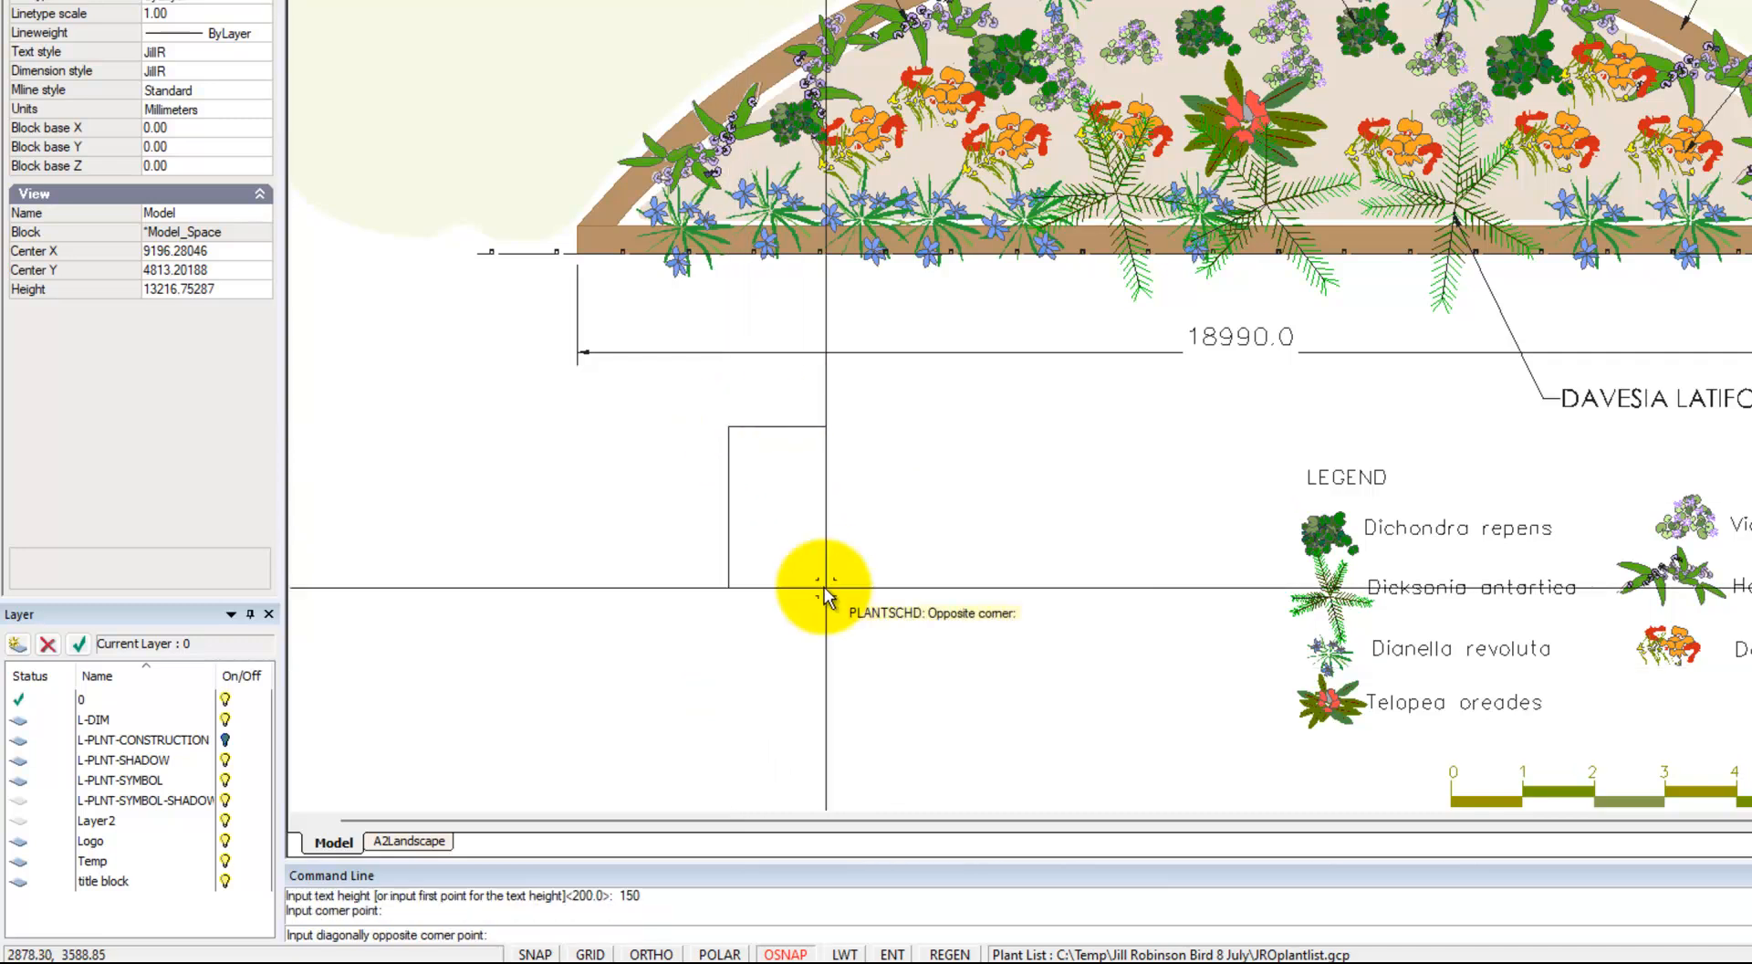
{"action": "left_click", "coordinate": [1074, 761]}
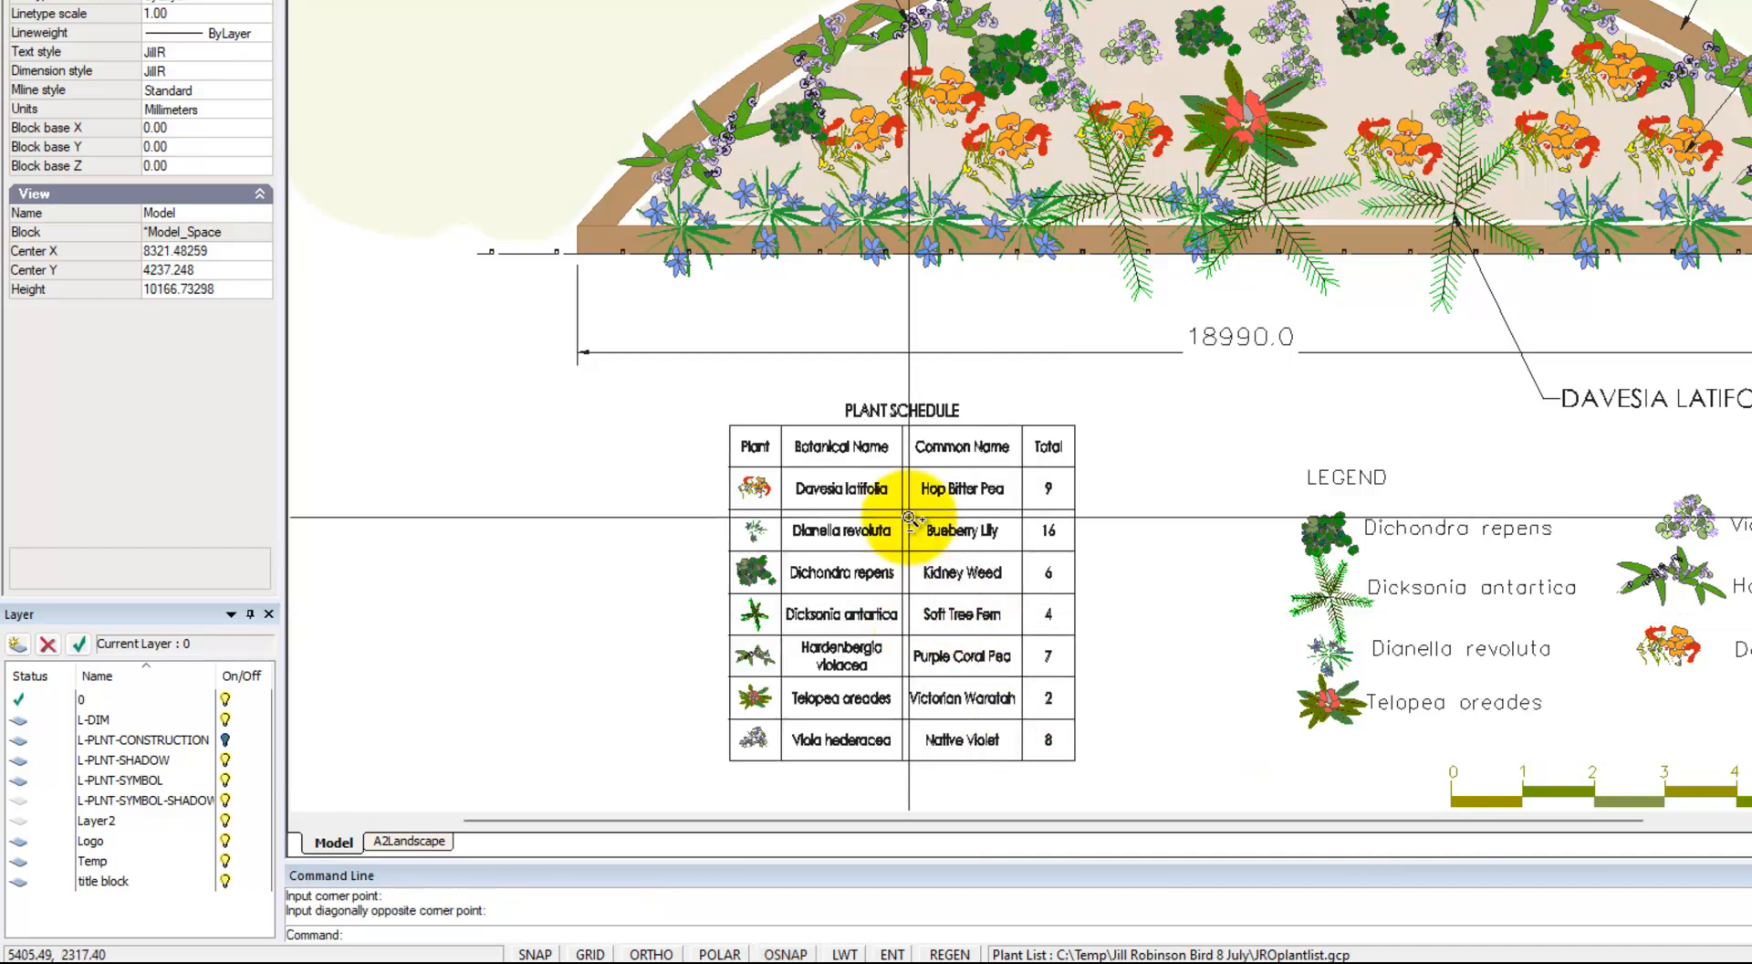
Step: Examine the rows of the new plant schedule and the plant data of the red-flowered symbol in the middle of the bed
{"action": "scroll", "coordinate": [917, 532], "scroll_direction": "up", "scroll_amount": 3}
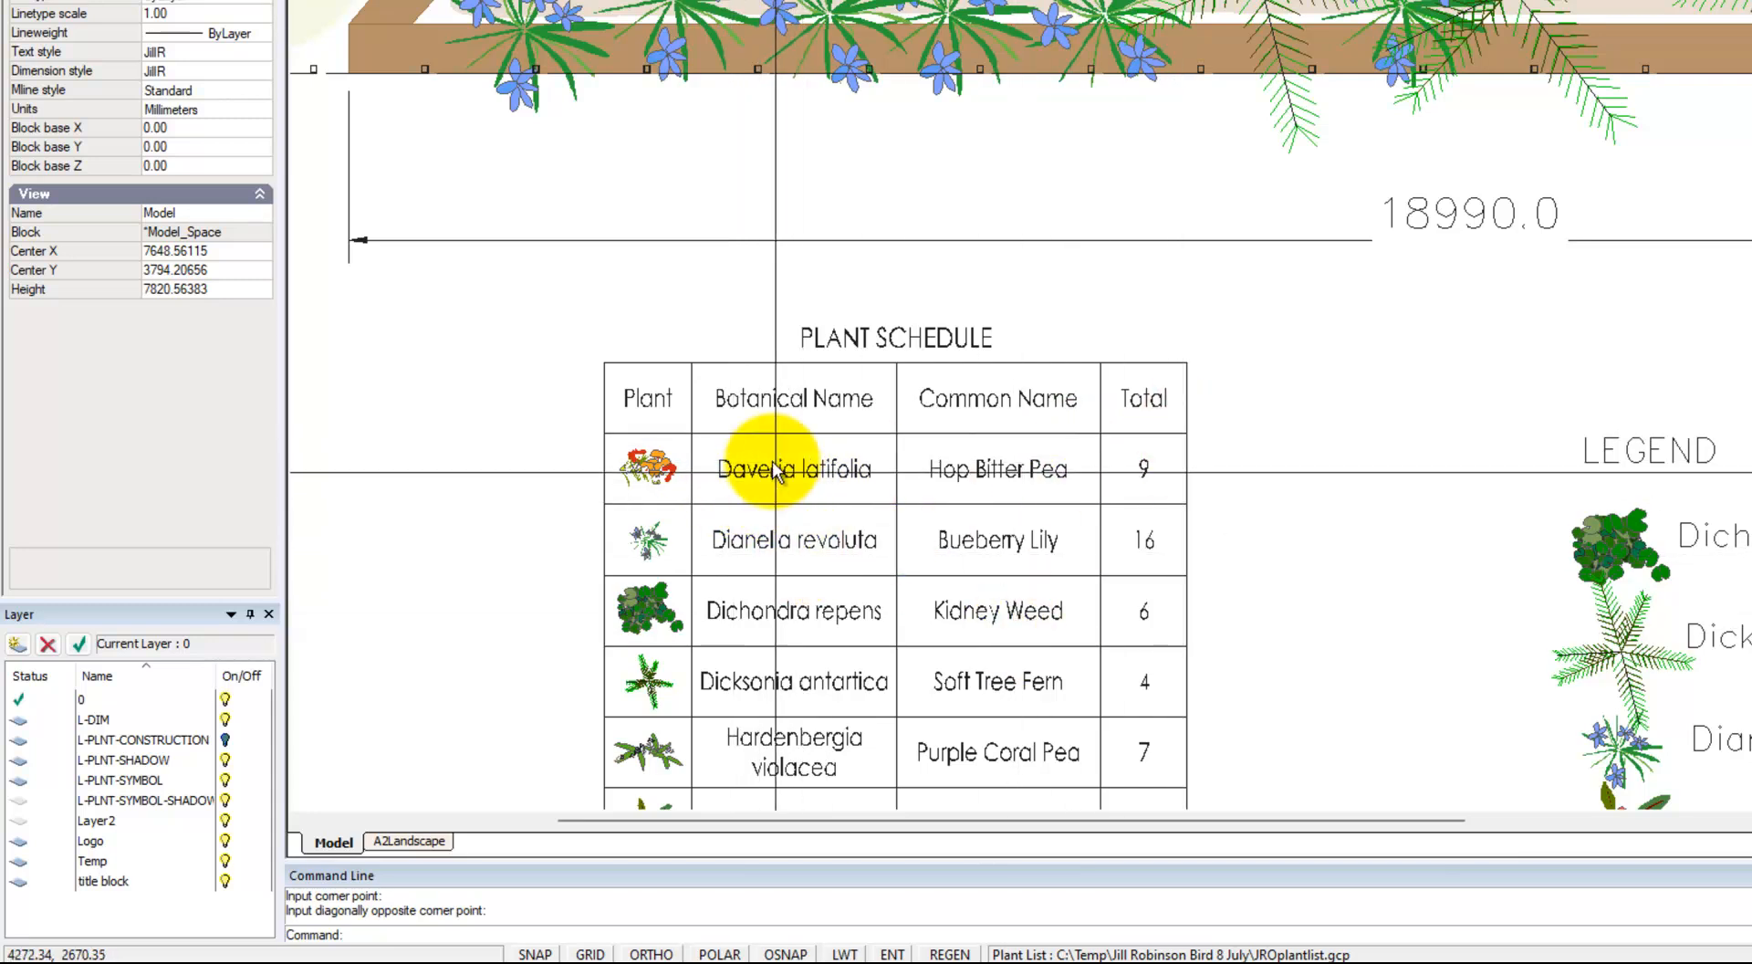
{"action": "scroll", "coordinate": [784, 473], "scroll_direction": "down", "scroll_amount": 2}
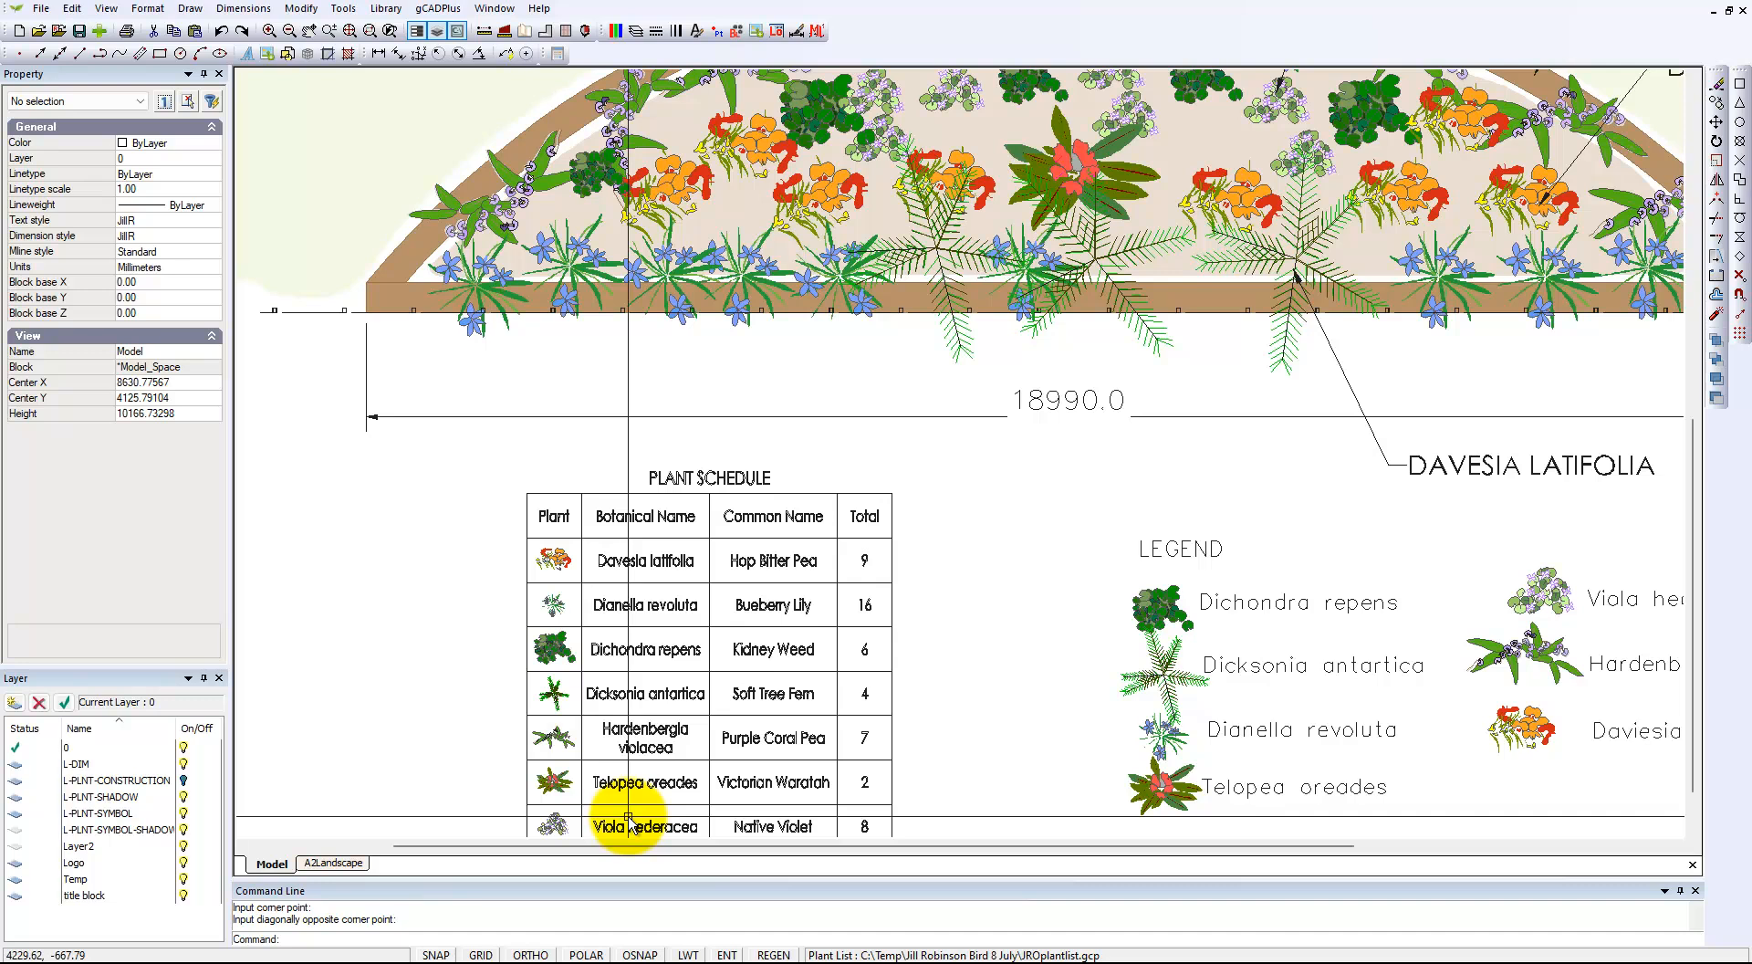
{"action": "scroll", "coordinate": [940, 429], "scroll_direction": "down", "scroll_amount": 2}
{"action": "middle_click_drag", "start_coordinate": [940, 429], "coordinate": [771, 528]}
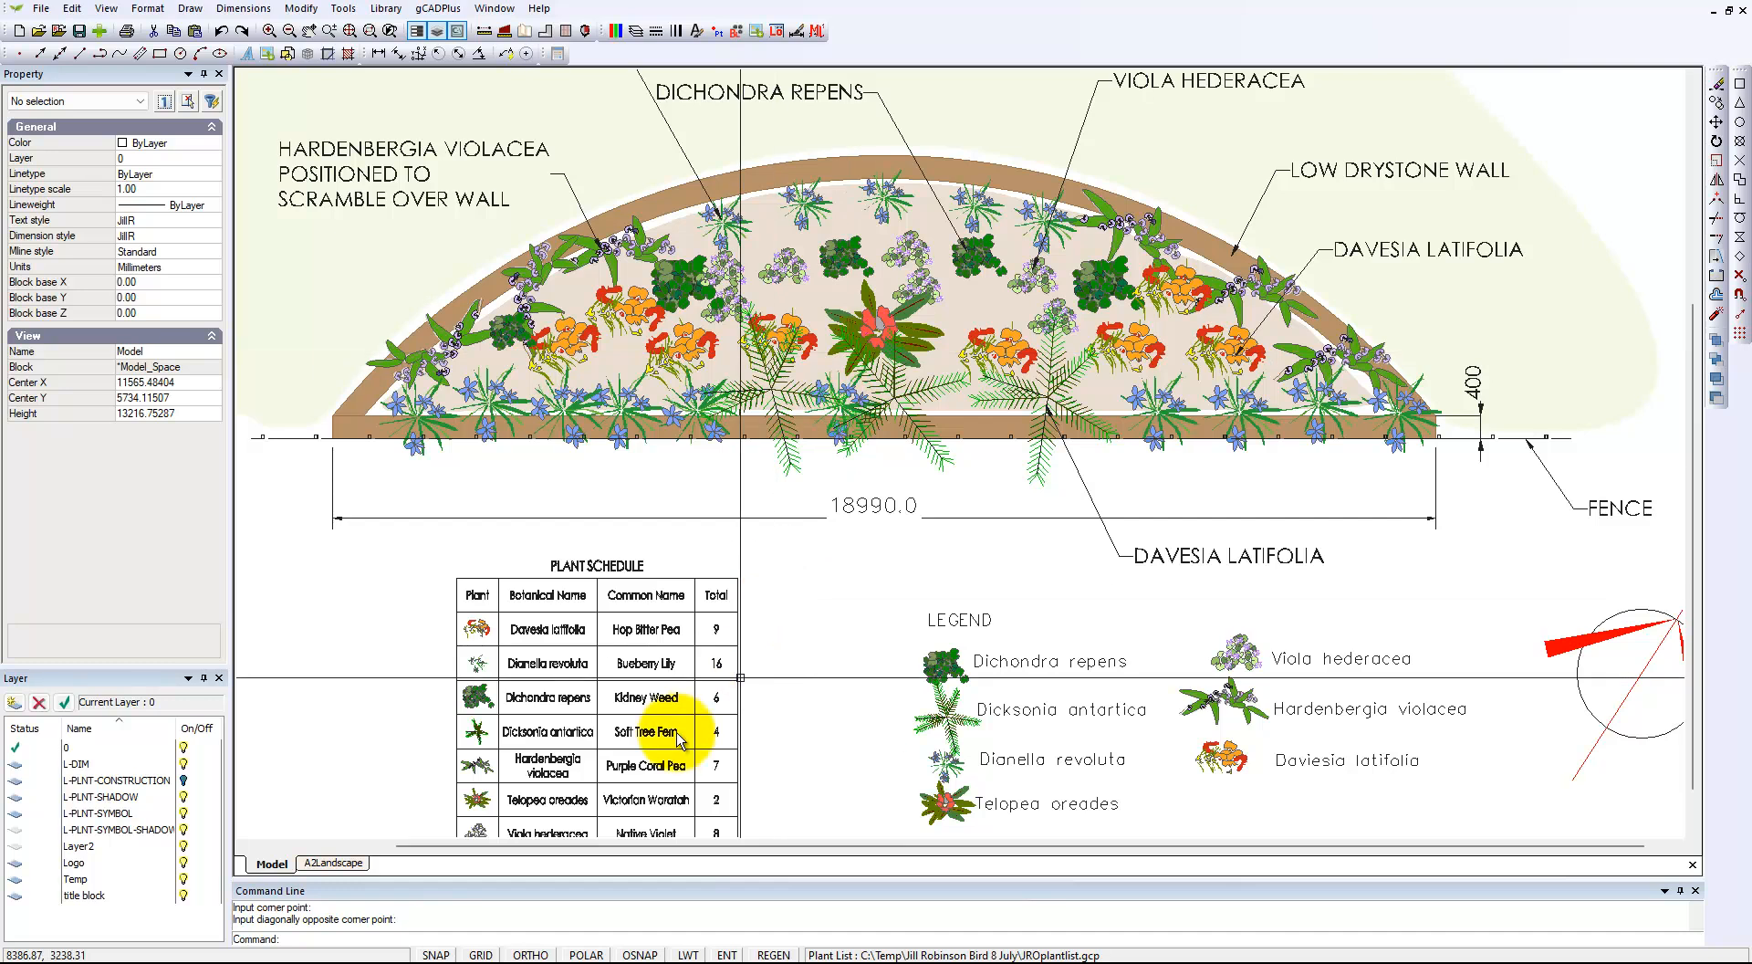
{"action": "left_click", "coordinate": [877, 333]}
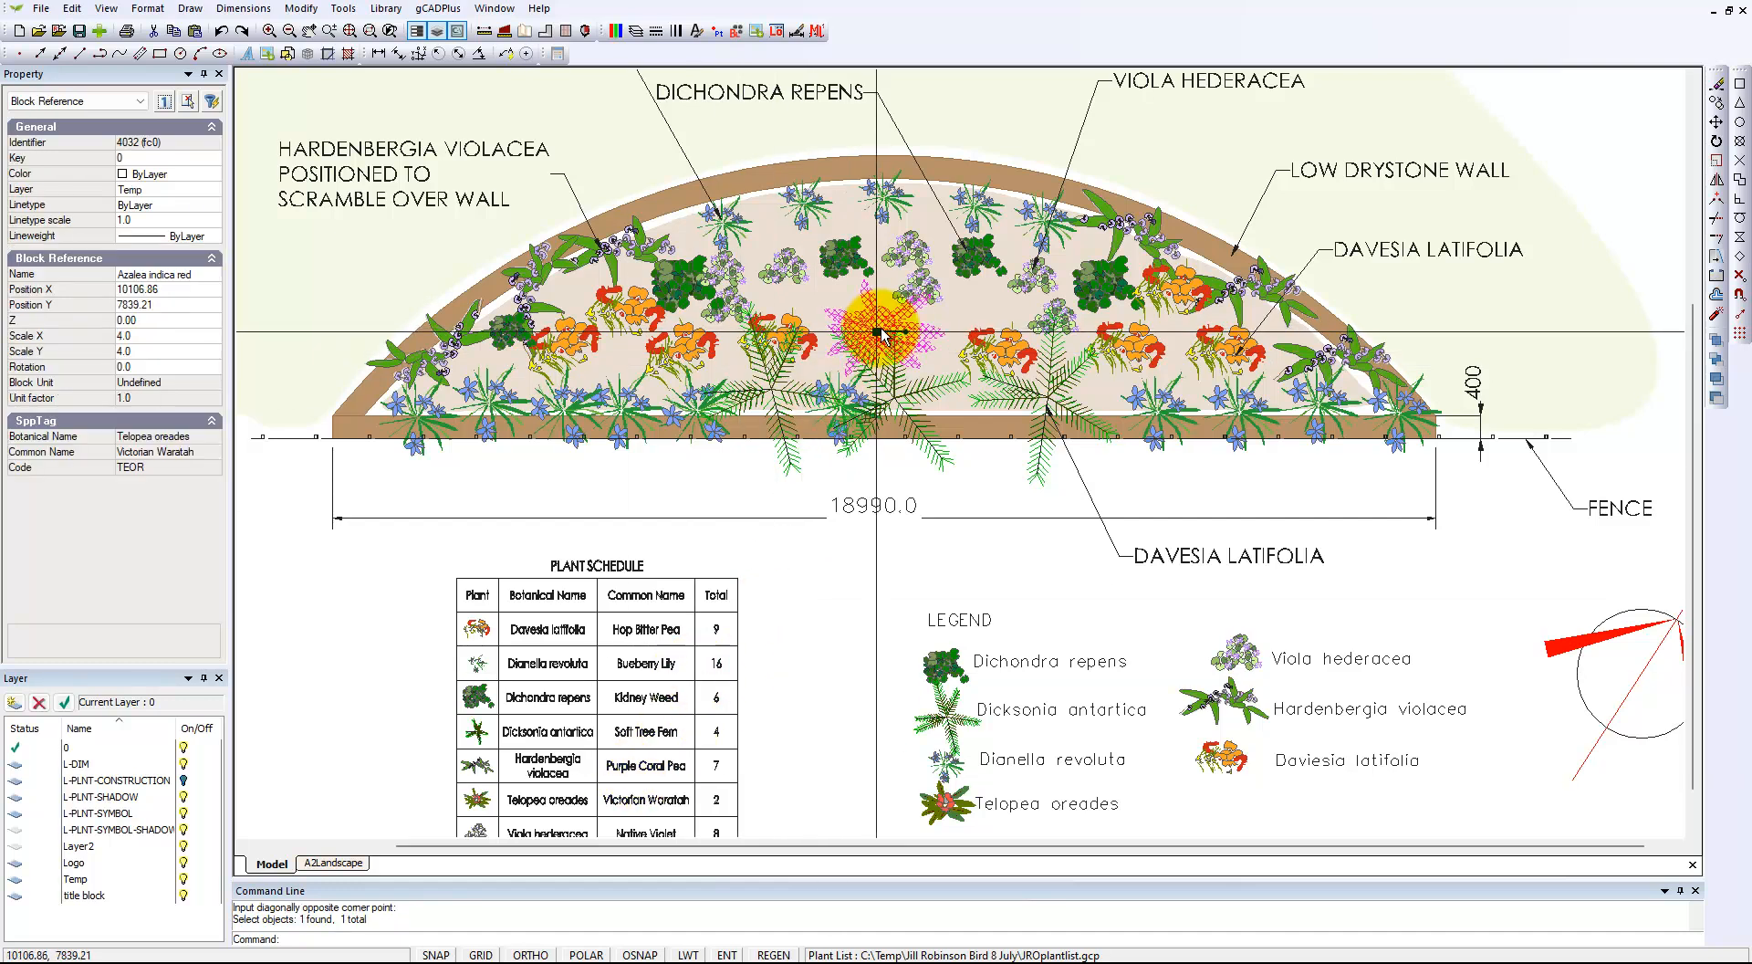
{"action": "key", "text": "Escape"}
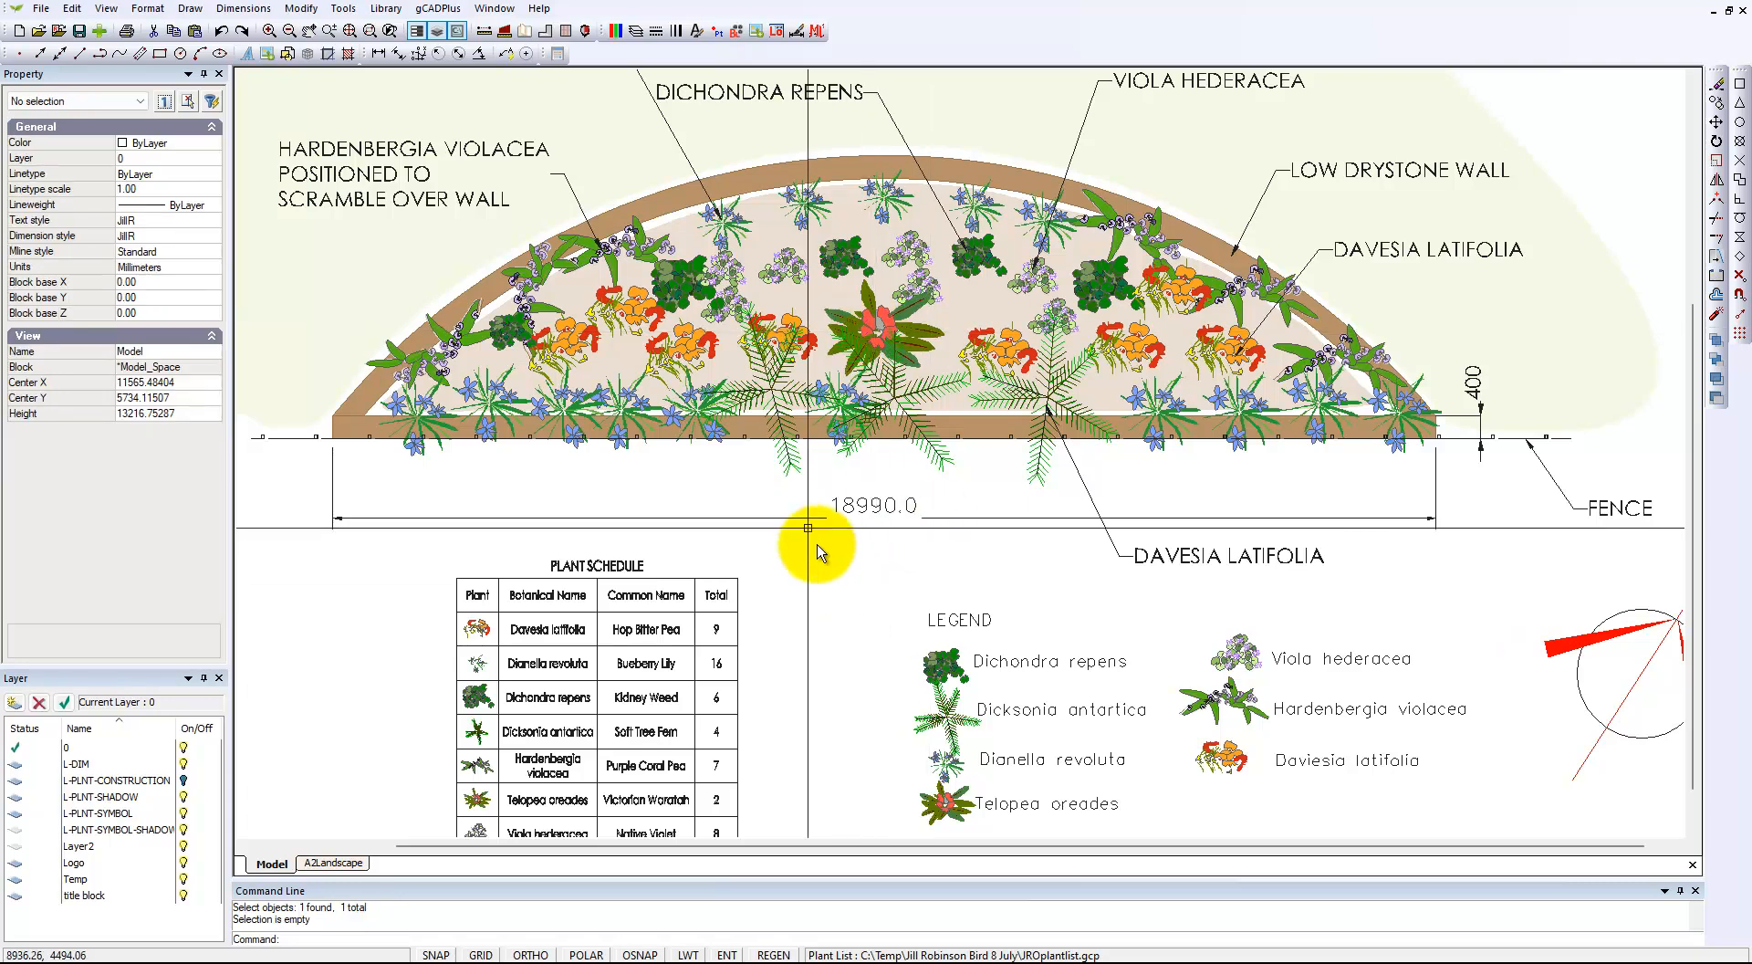
{"action": "scroll", "coordinate": [907, 594], "scroll_direction": "down", "scroll_amount": 2}
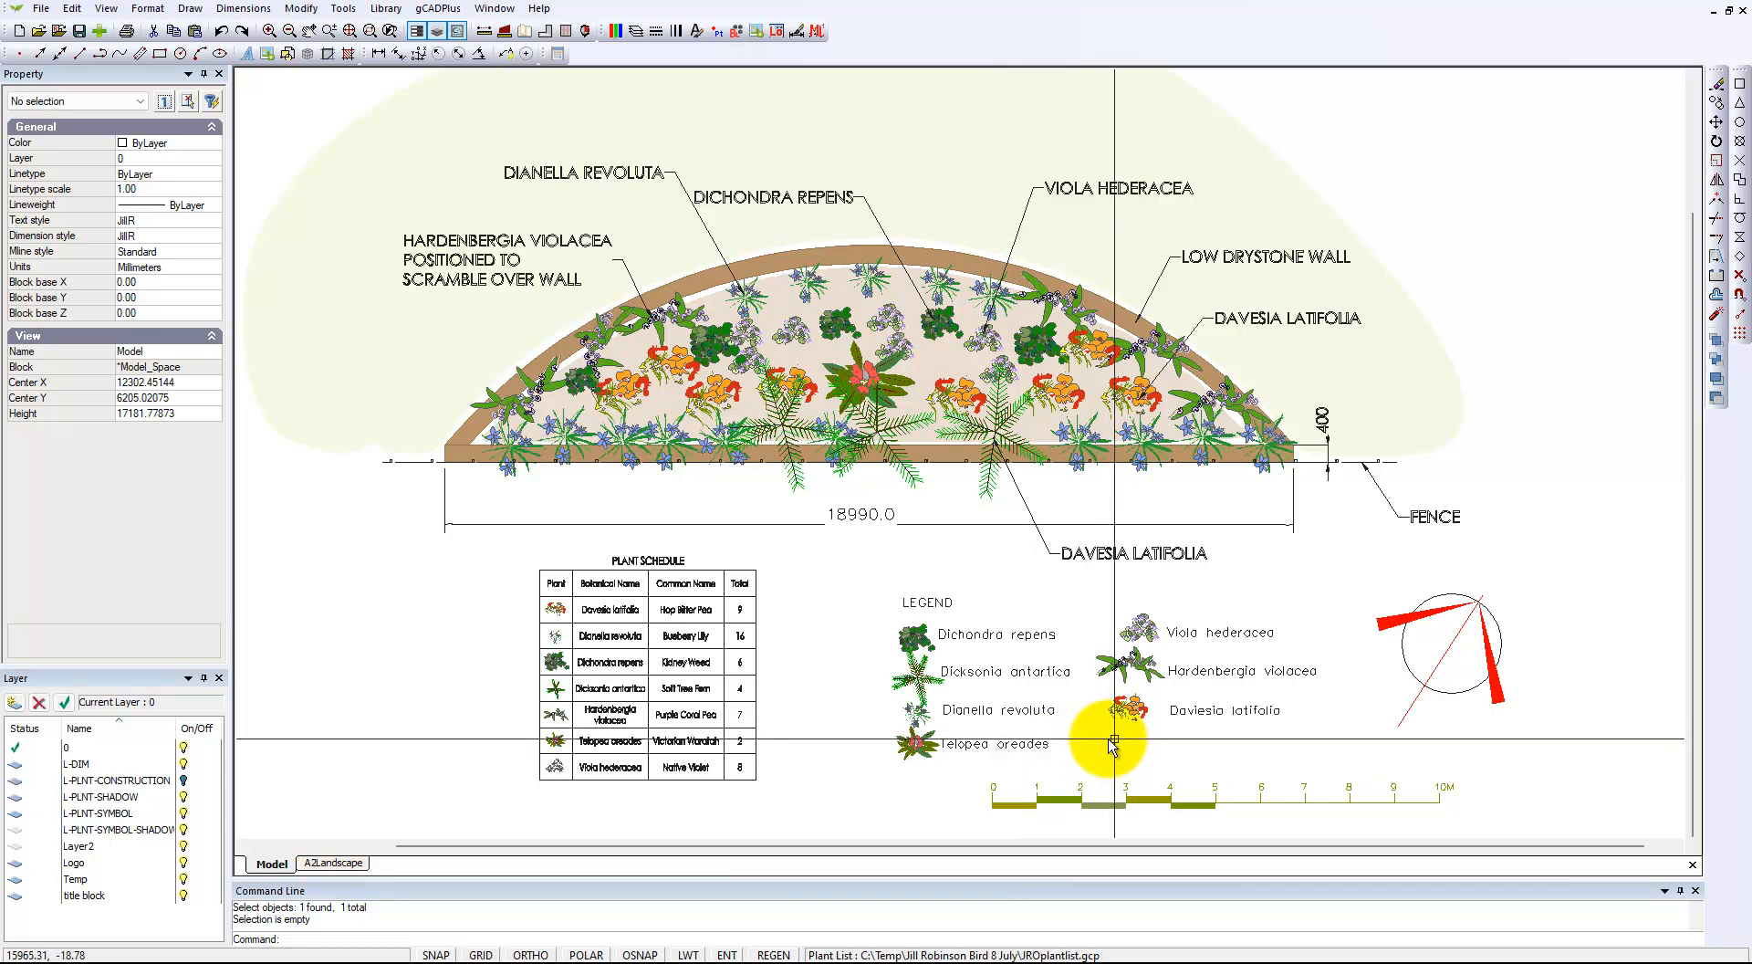
Step: Delete the whole legend, including its heading, plant symbols and name labels
{"action": "scroll", "coordinate": [927, 748], "scroll_direction": "up", "scroll_amount": 6}
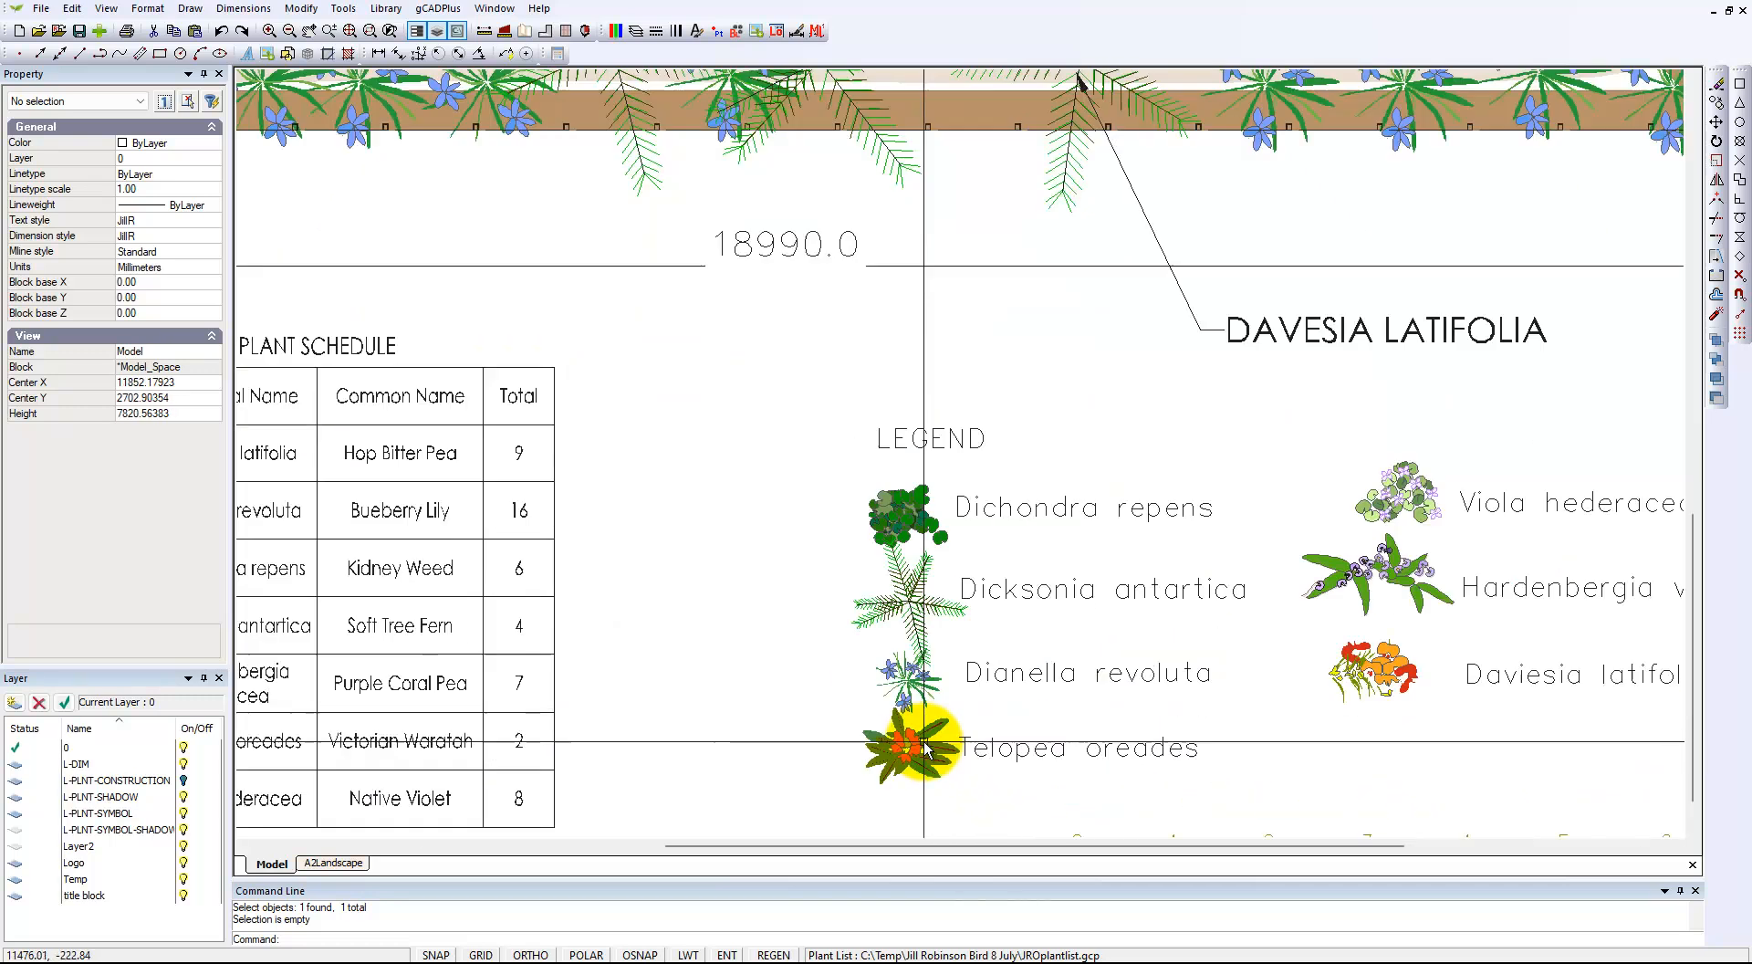
{"action": "scroll", "coordinate": [950, 672], "scroll_direction": "down", "scroll_amount": 4}
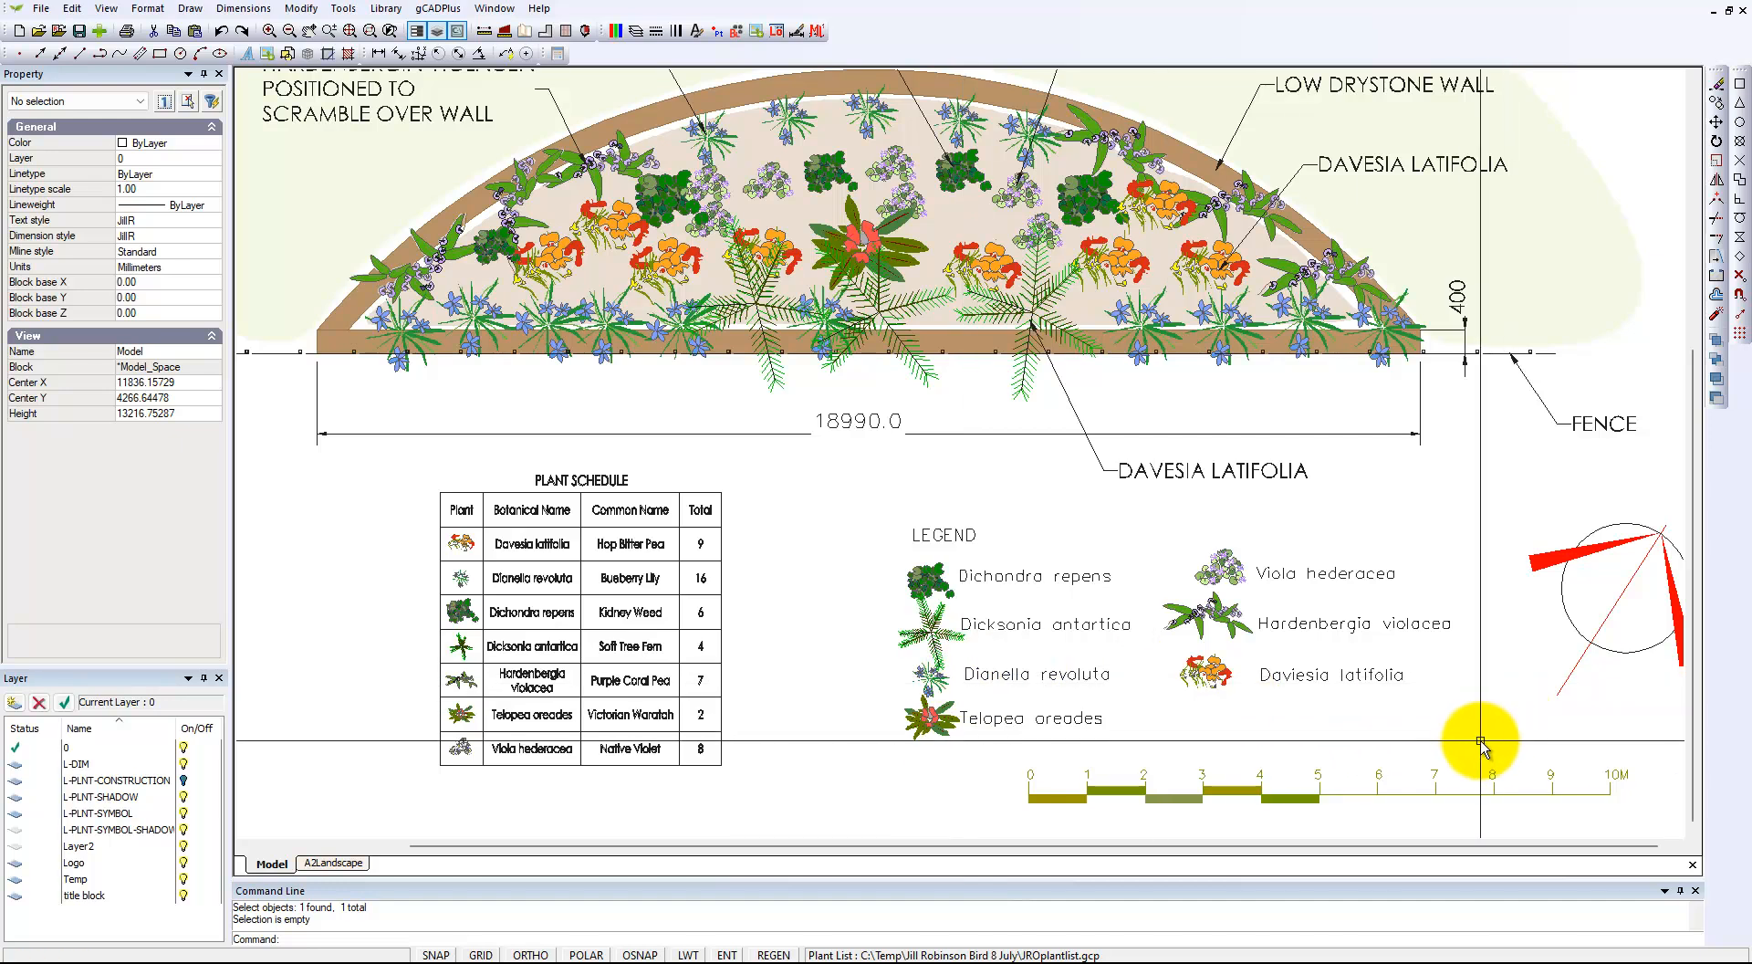
{"action": "left_click_drag", "start_coordinate": [1478, 737], "coordinate": [866, 545]}
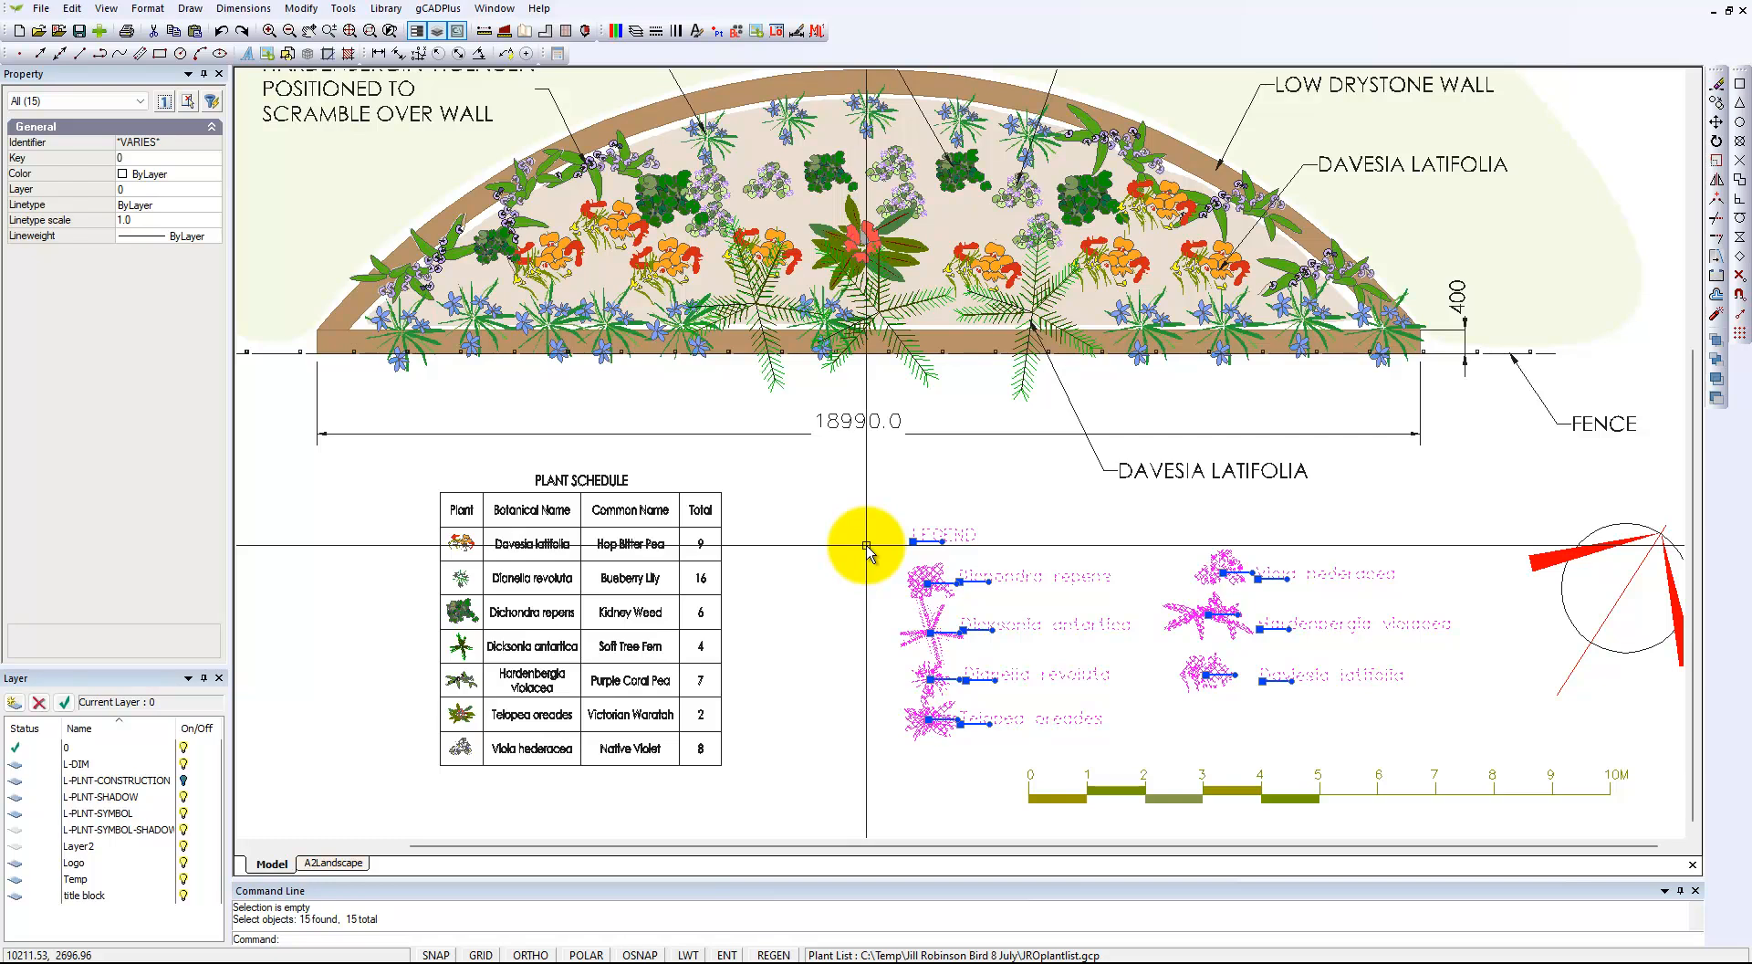
{"action": "key", "text": "Delete"}
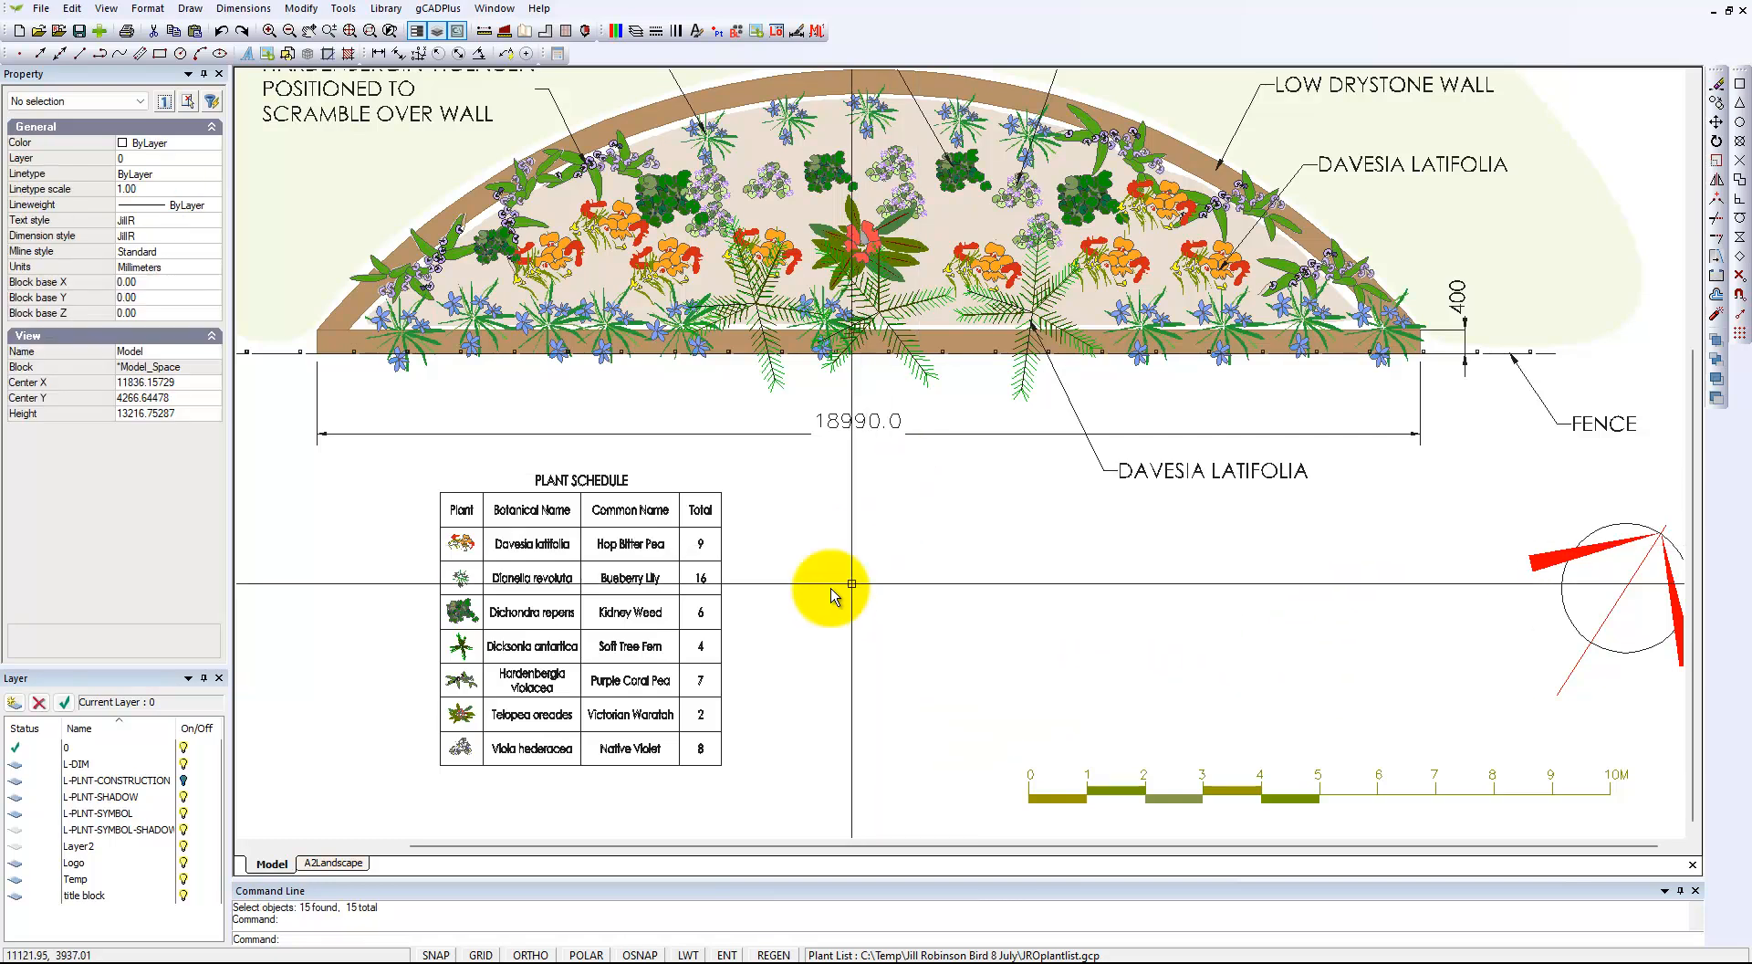
Step: Update the plant schedule so its totals reflect the drawing without the legend symbols
{"action": "scroll", "coordinate": [581, 610], "scroll_direction": "up", "scroll_amount": 3}
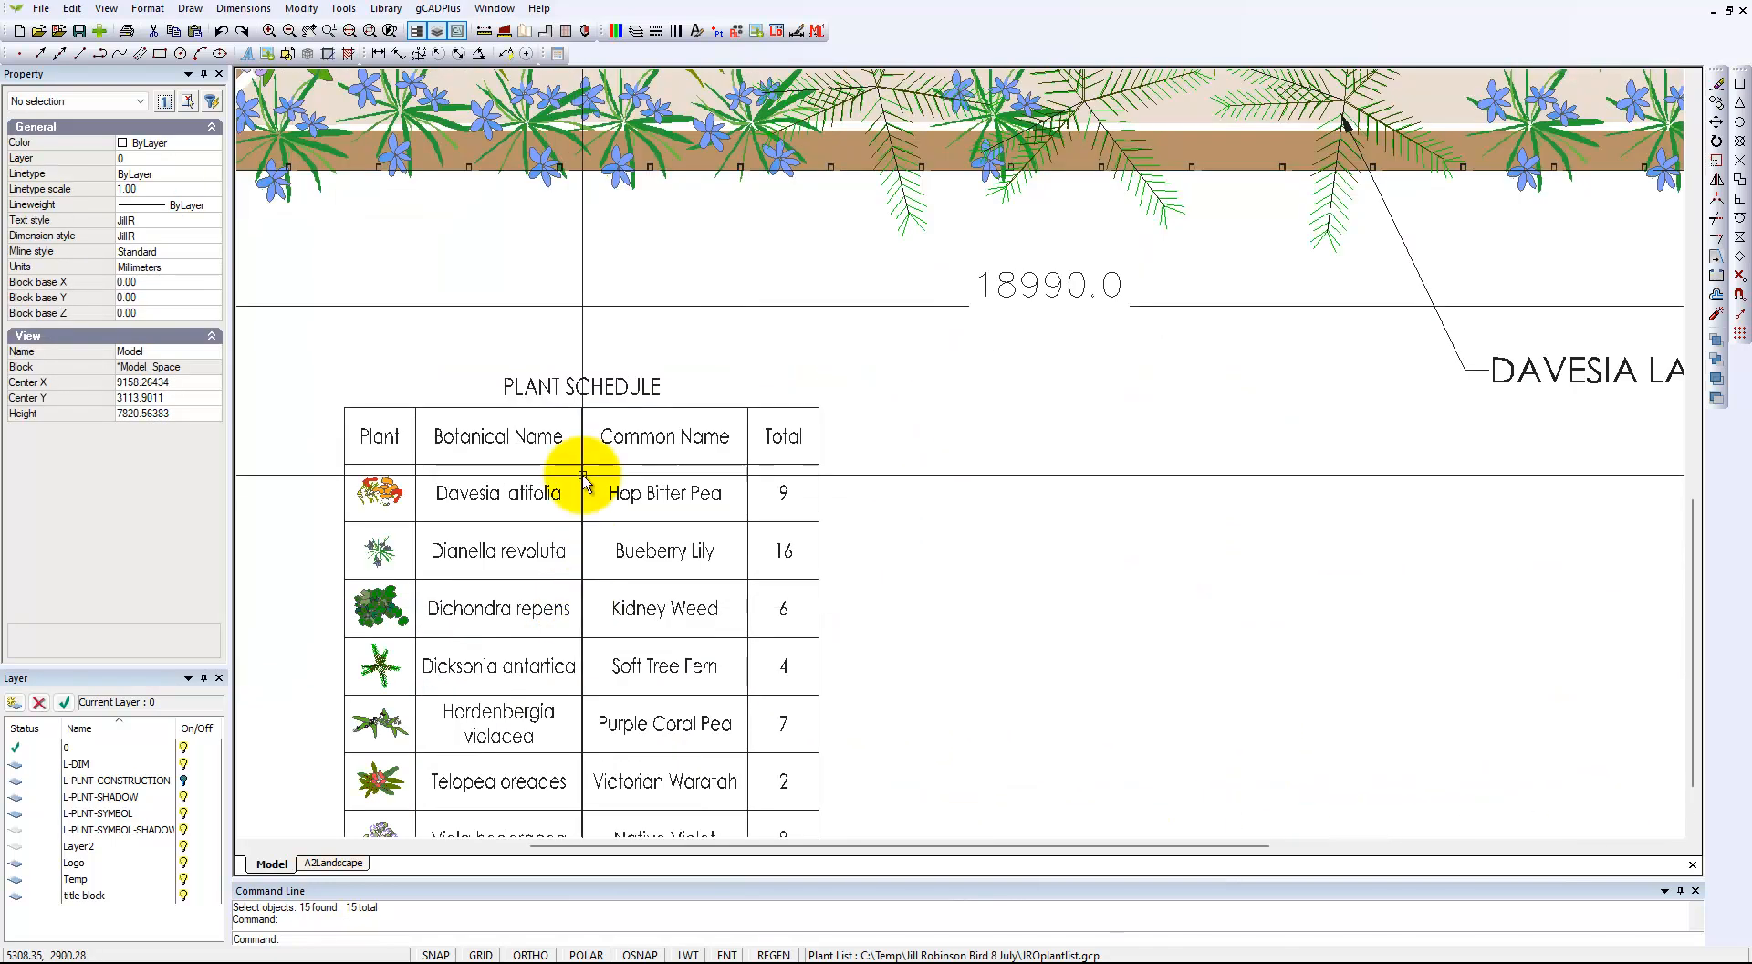
{"action": "scroll", "coordinate": [584, 477], "scroll_direction": "down", "scroll_amount": 2}
{"action": "scroll", "coordinate": [450, 496], "scroll_direction": "up", "scroll_amount": 4}
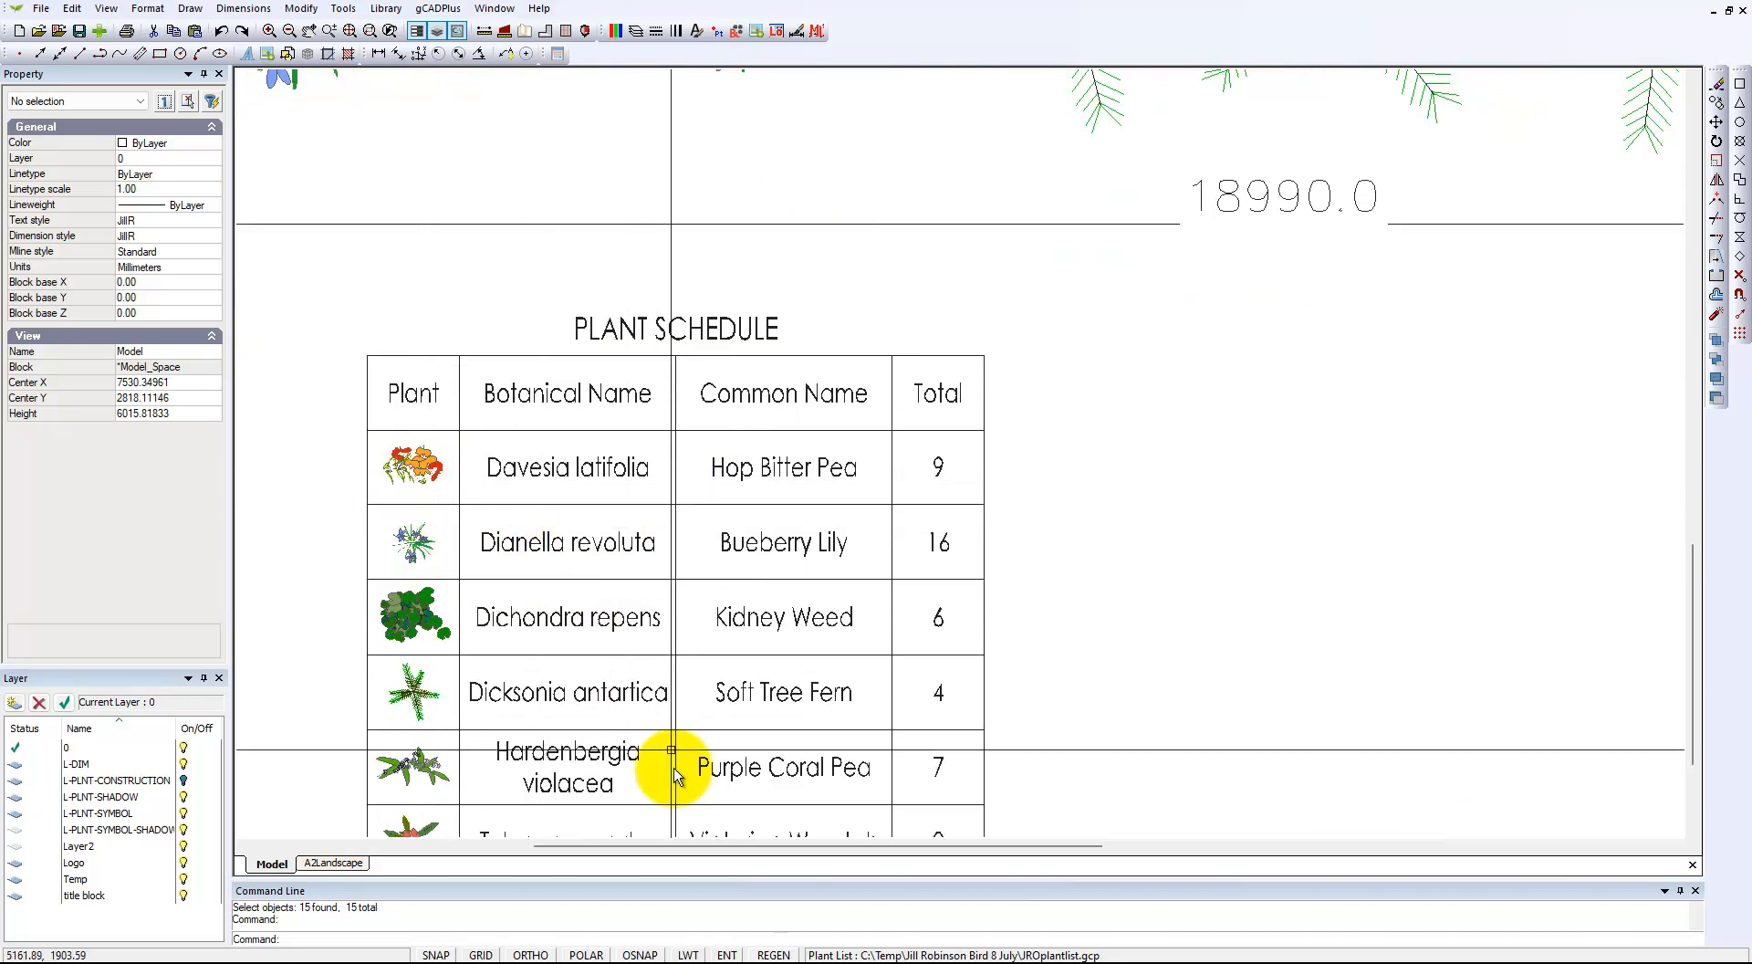
{"action": "middle_click_drag", "start_coordinate": [628, 744], "coordinate": [690, 560]}
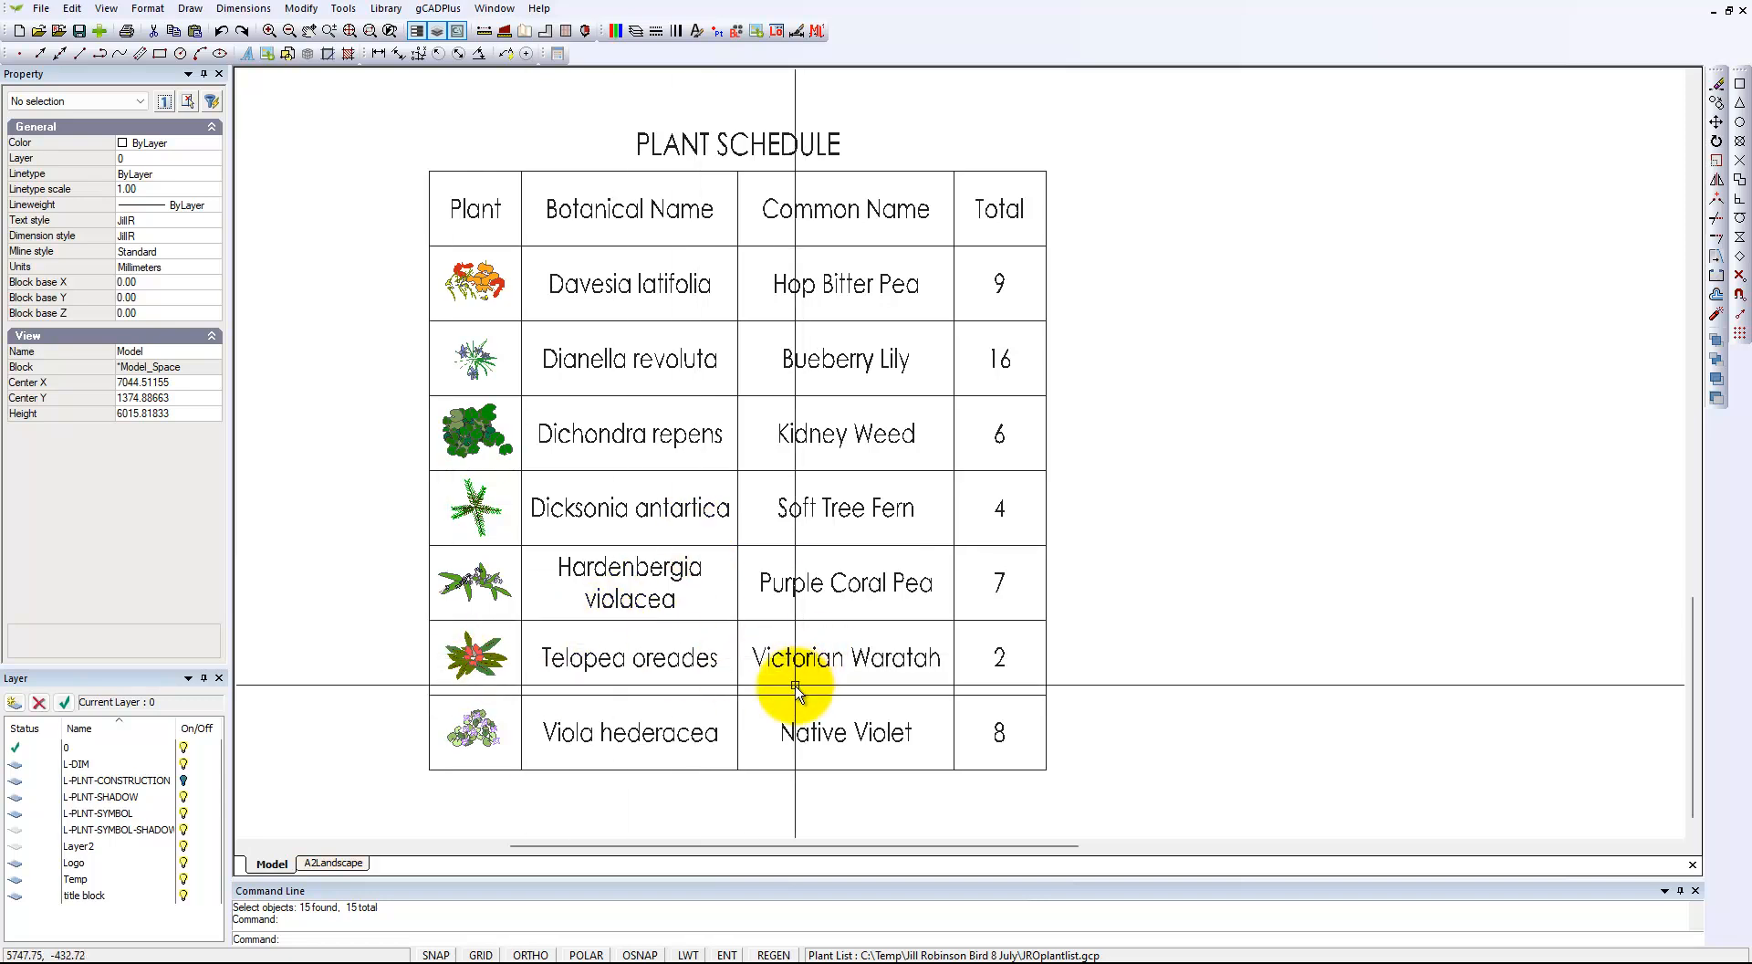
{"action": "left_click", "coordinate": [442, 13]}
{"action": "mouse_move", "coordinate": [566, 28]}
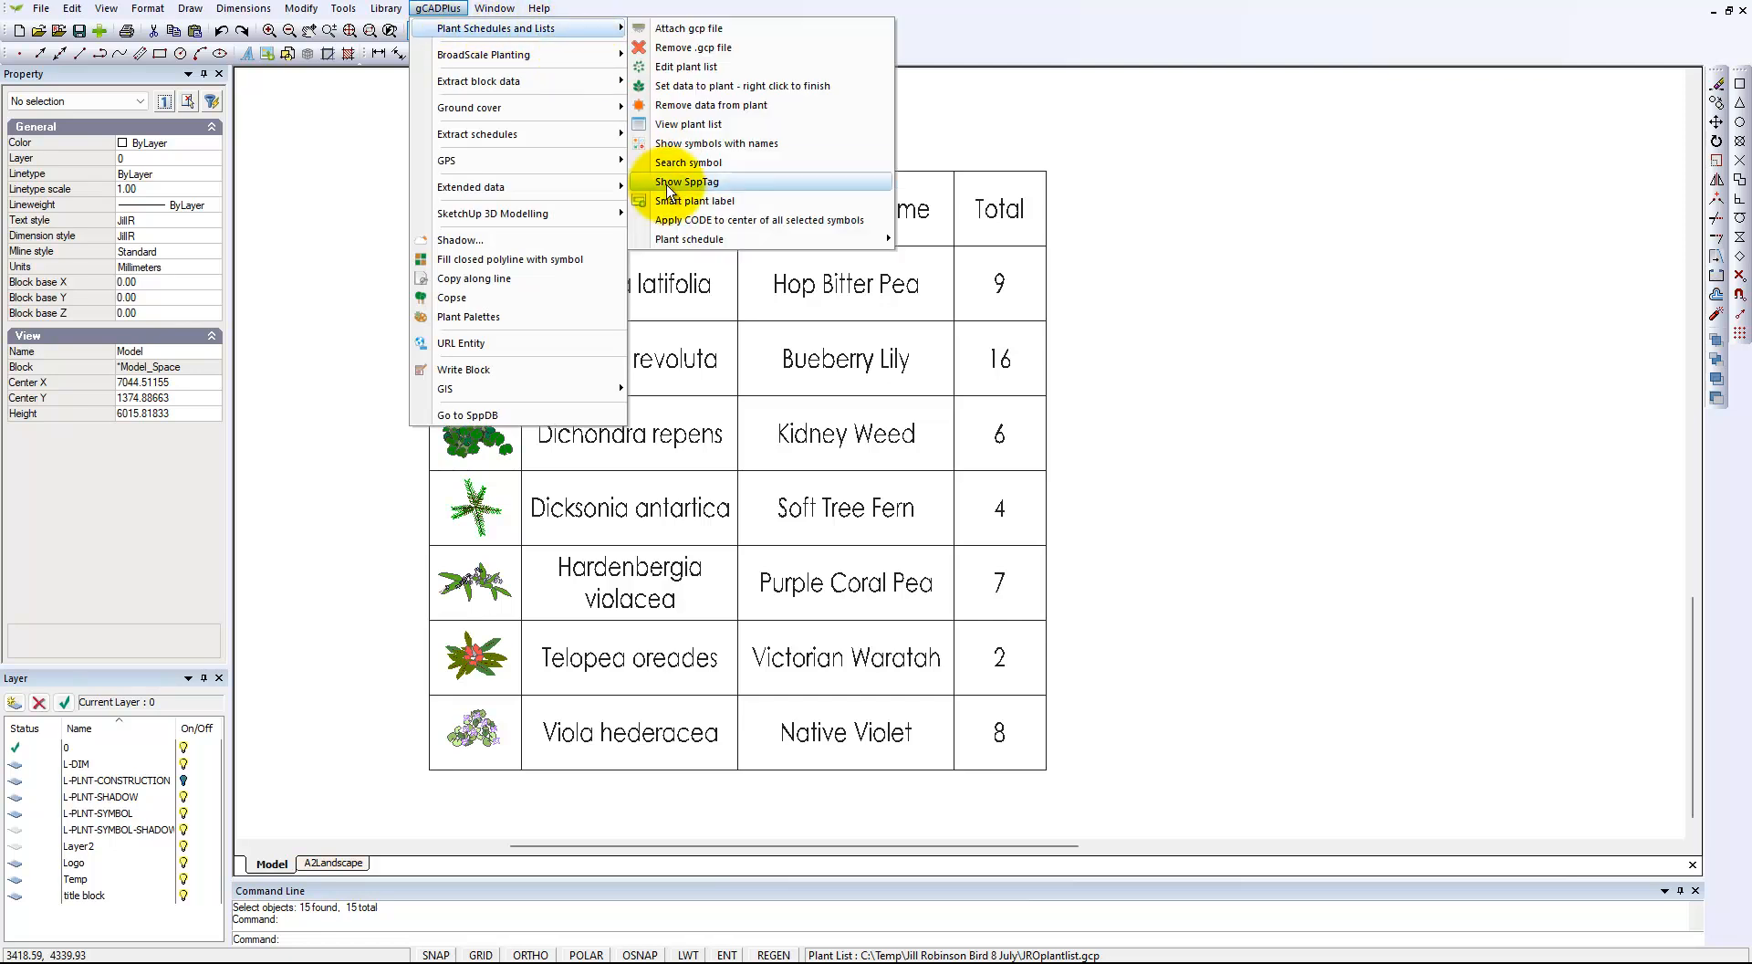
{"action": "mouse_move", "coordinate": [805, 233]}
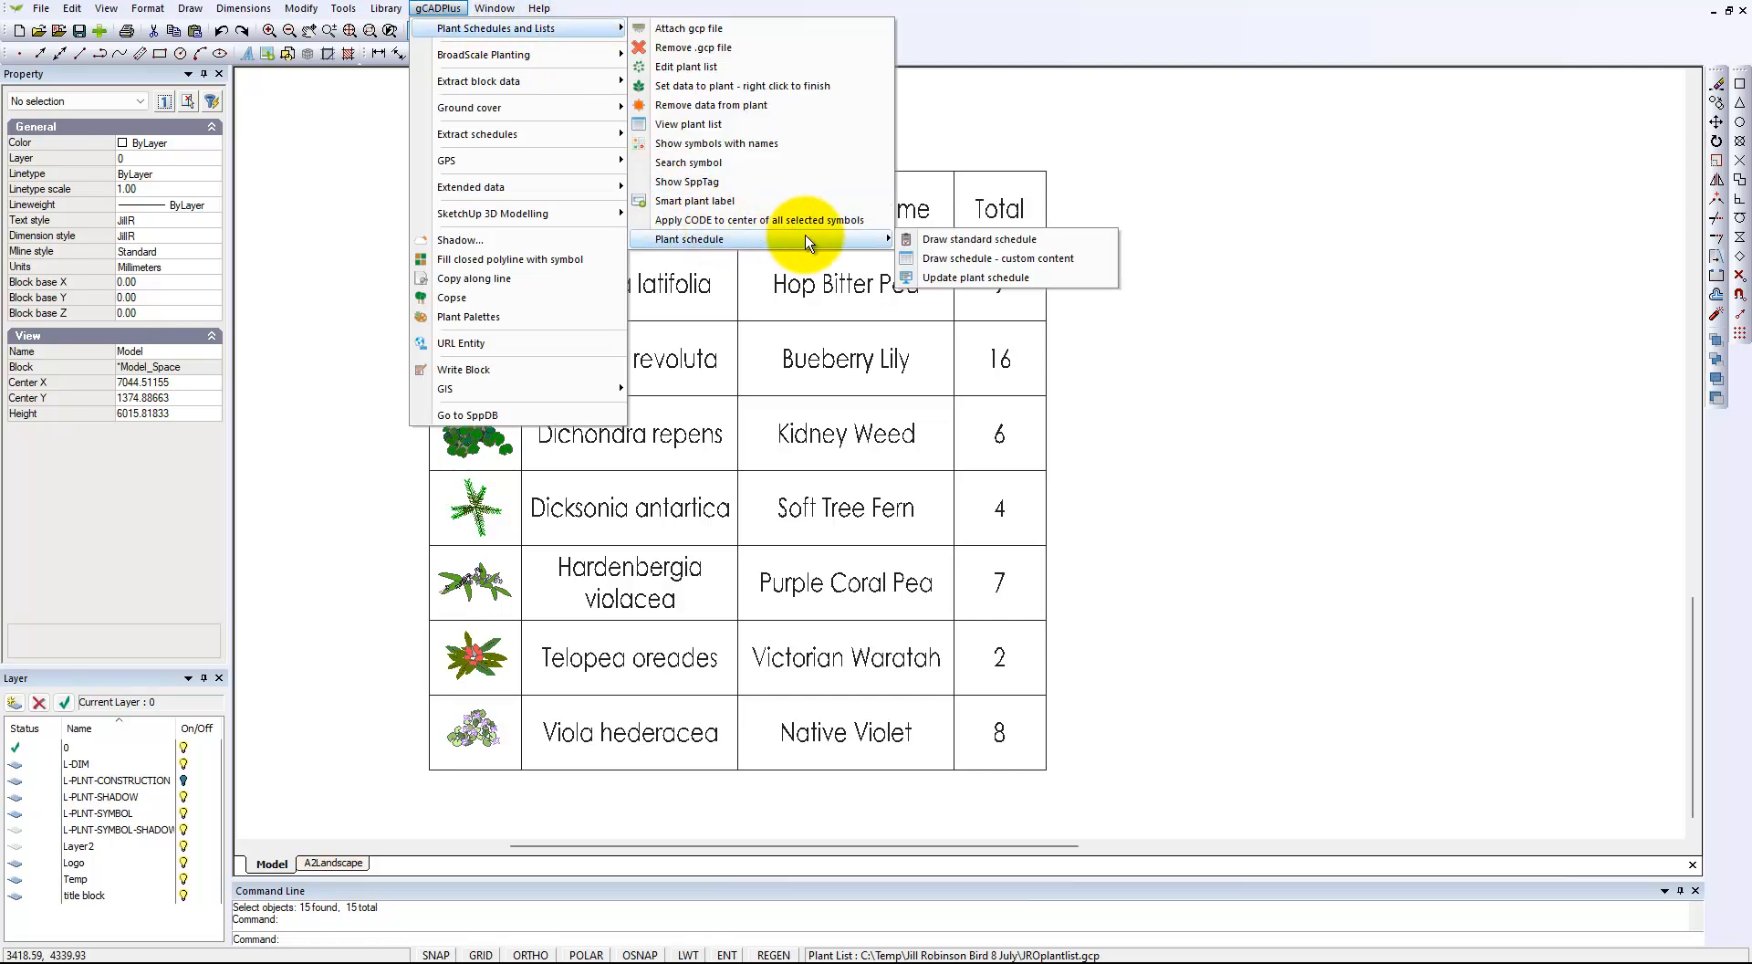
{"action": "left_click", "coordinate": [1003, 283]}
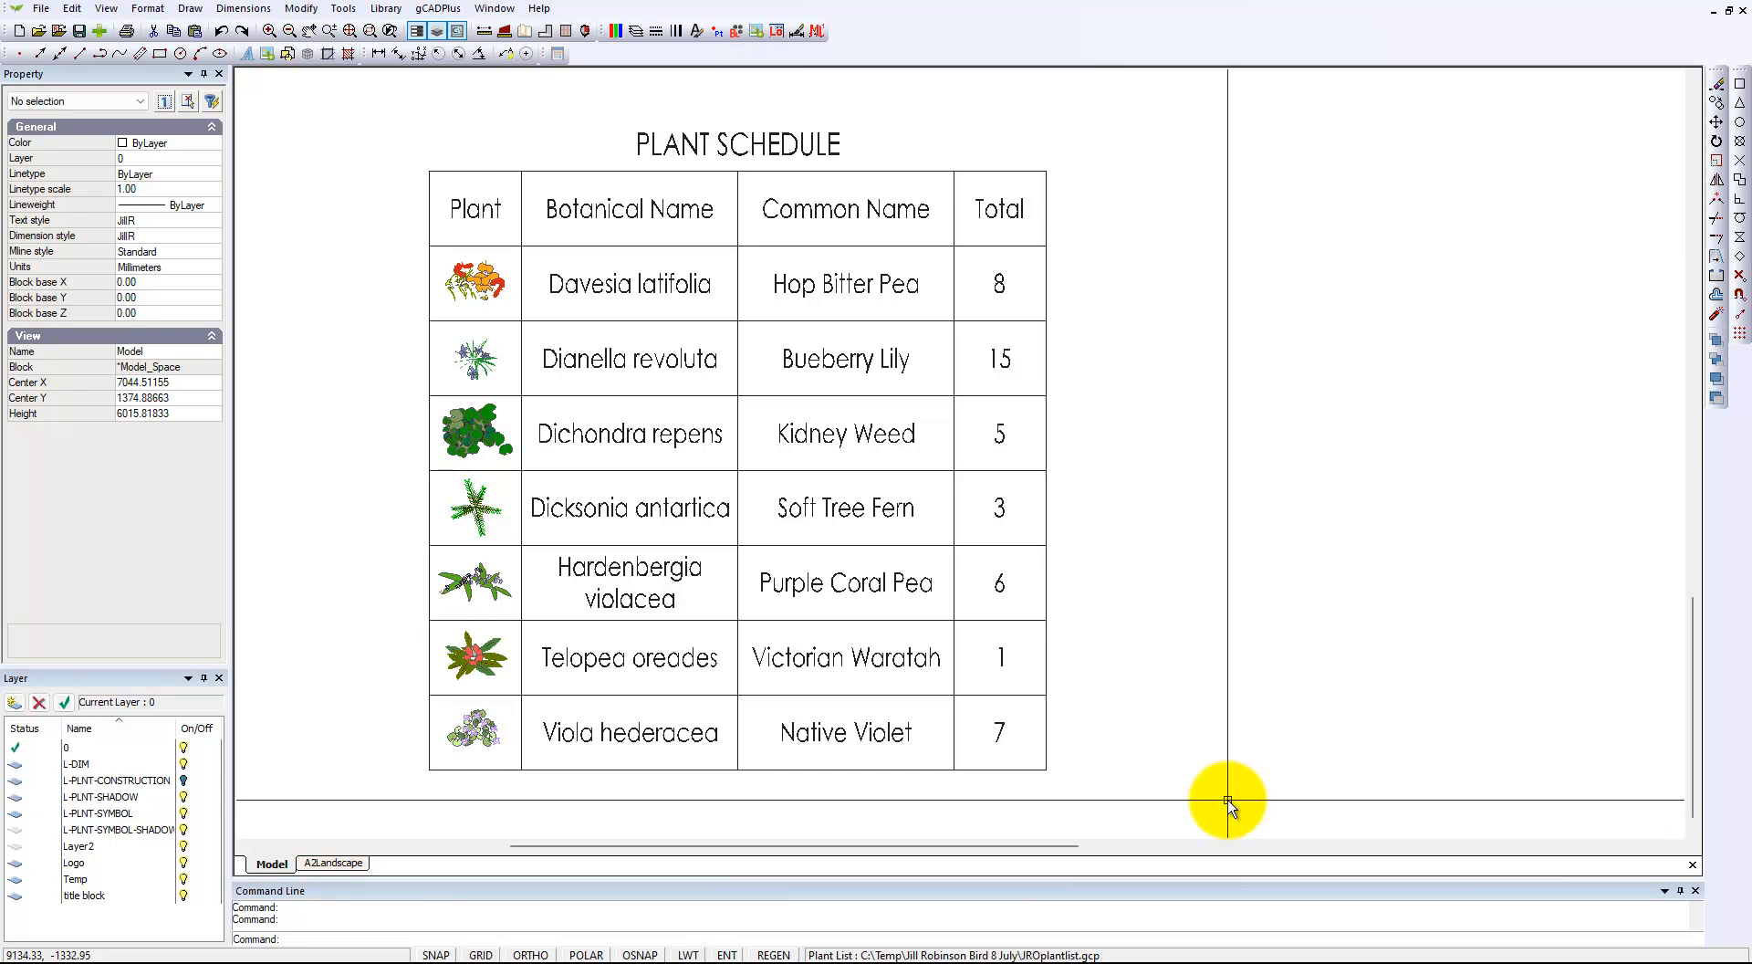
Step: Minimise the current design and maximise the GardenBeddNovo.lcd drawing, showing the whole garden bed
{"action": "scroll", "coordinate": [1170, 665], "scroll_direction": "down", "scroll_amount": 3}
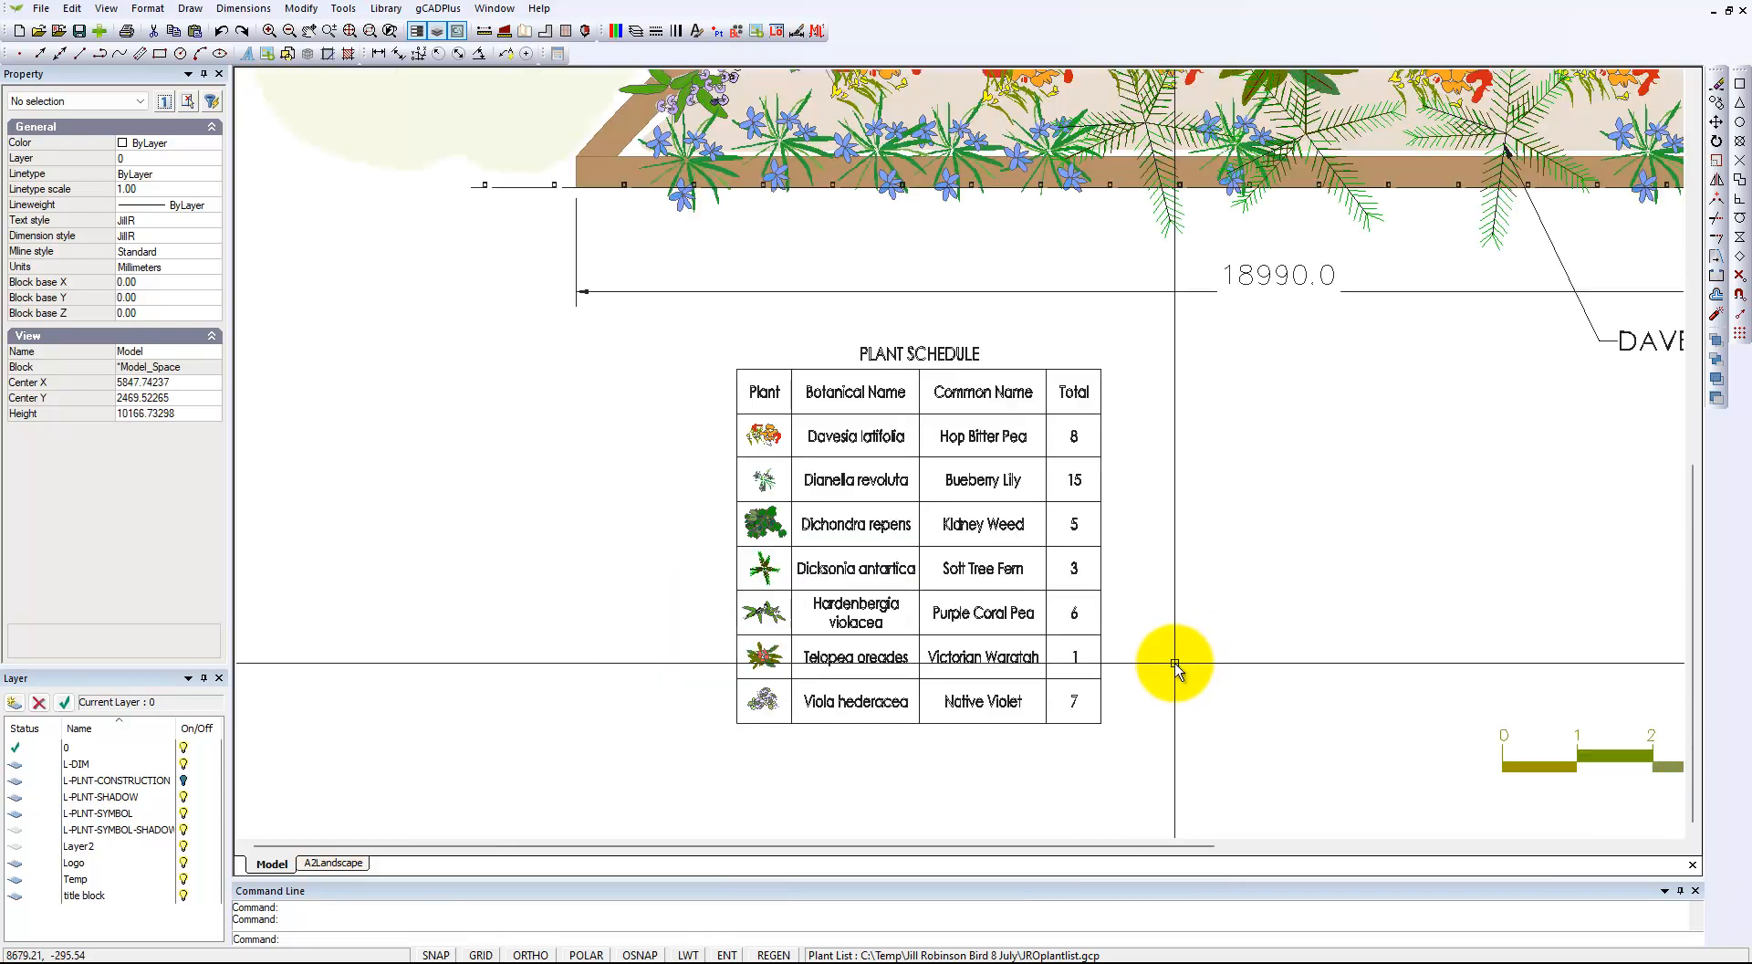
{"action": "middle_click_drag", "start_coordinate": [1235, 576], "coordinate": [990, 638]}
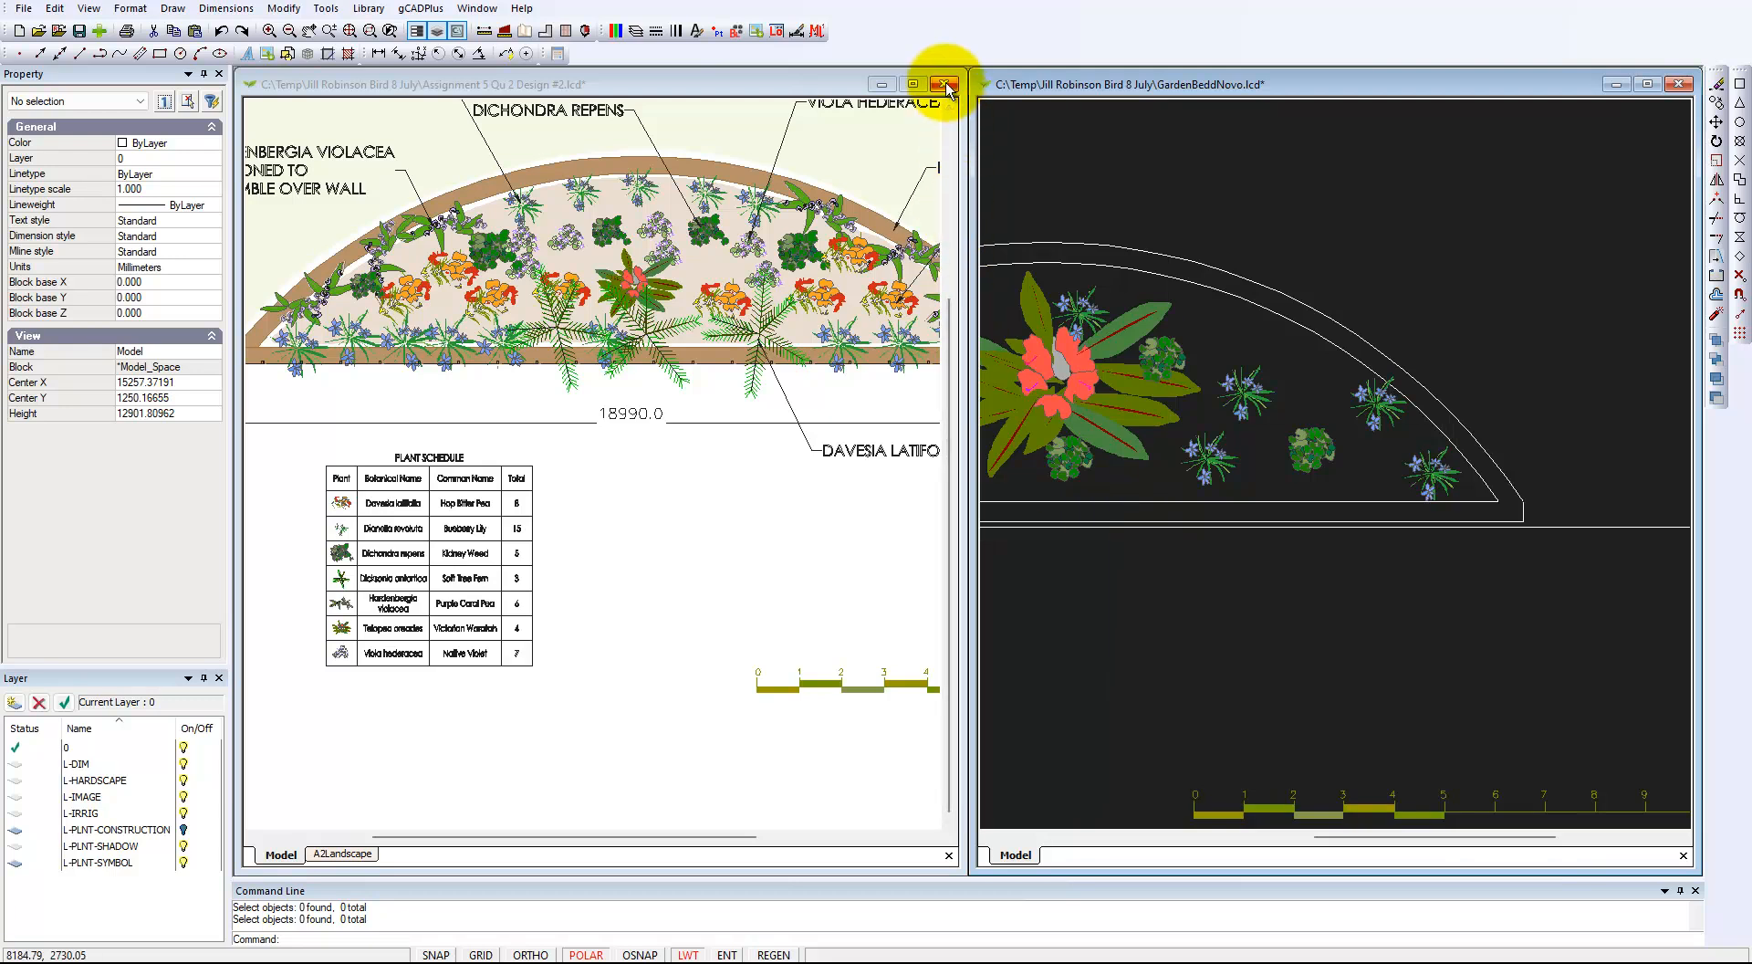
{"action": "left_click", "coordinate": [882, 85]}
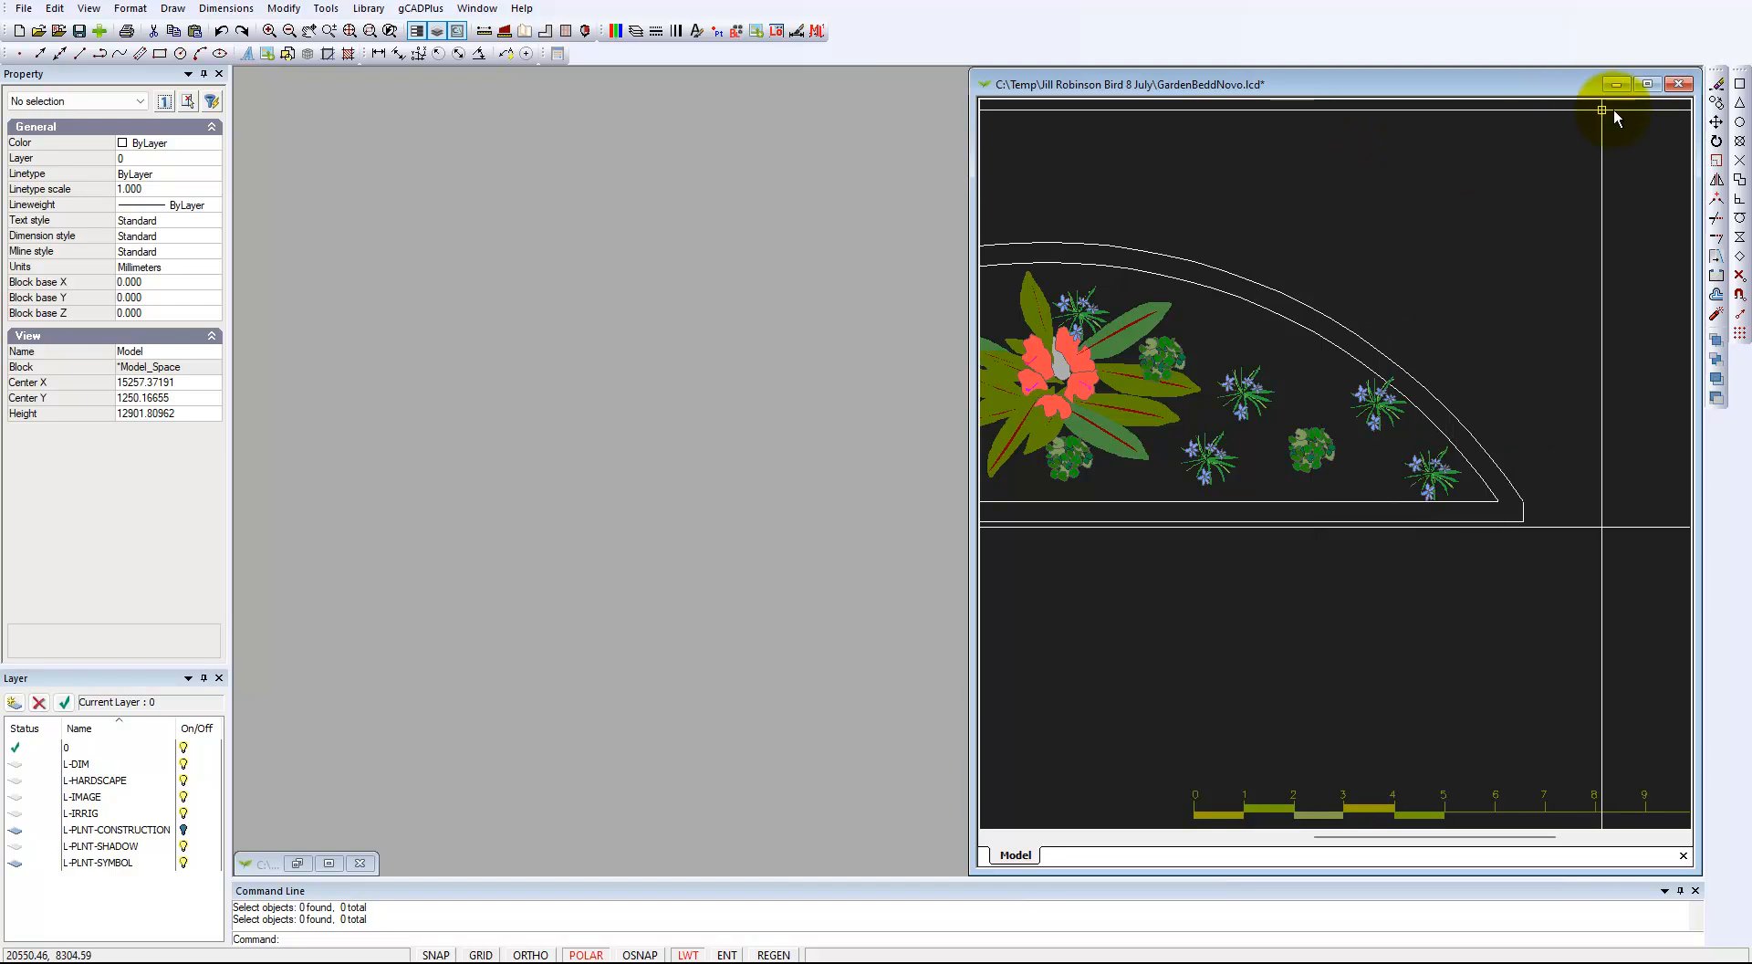
{"action": "left_click", "coordinate": [1648, 85]}
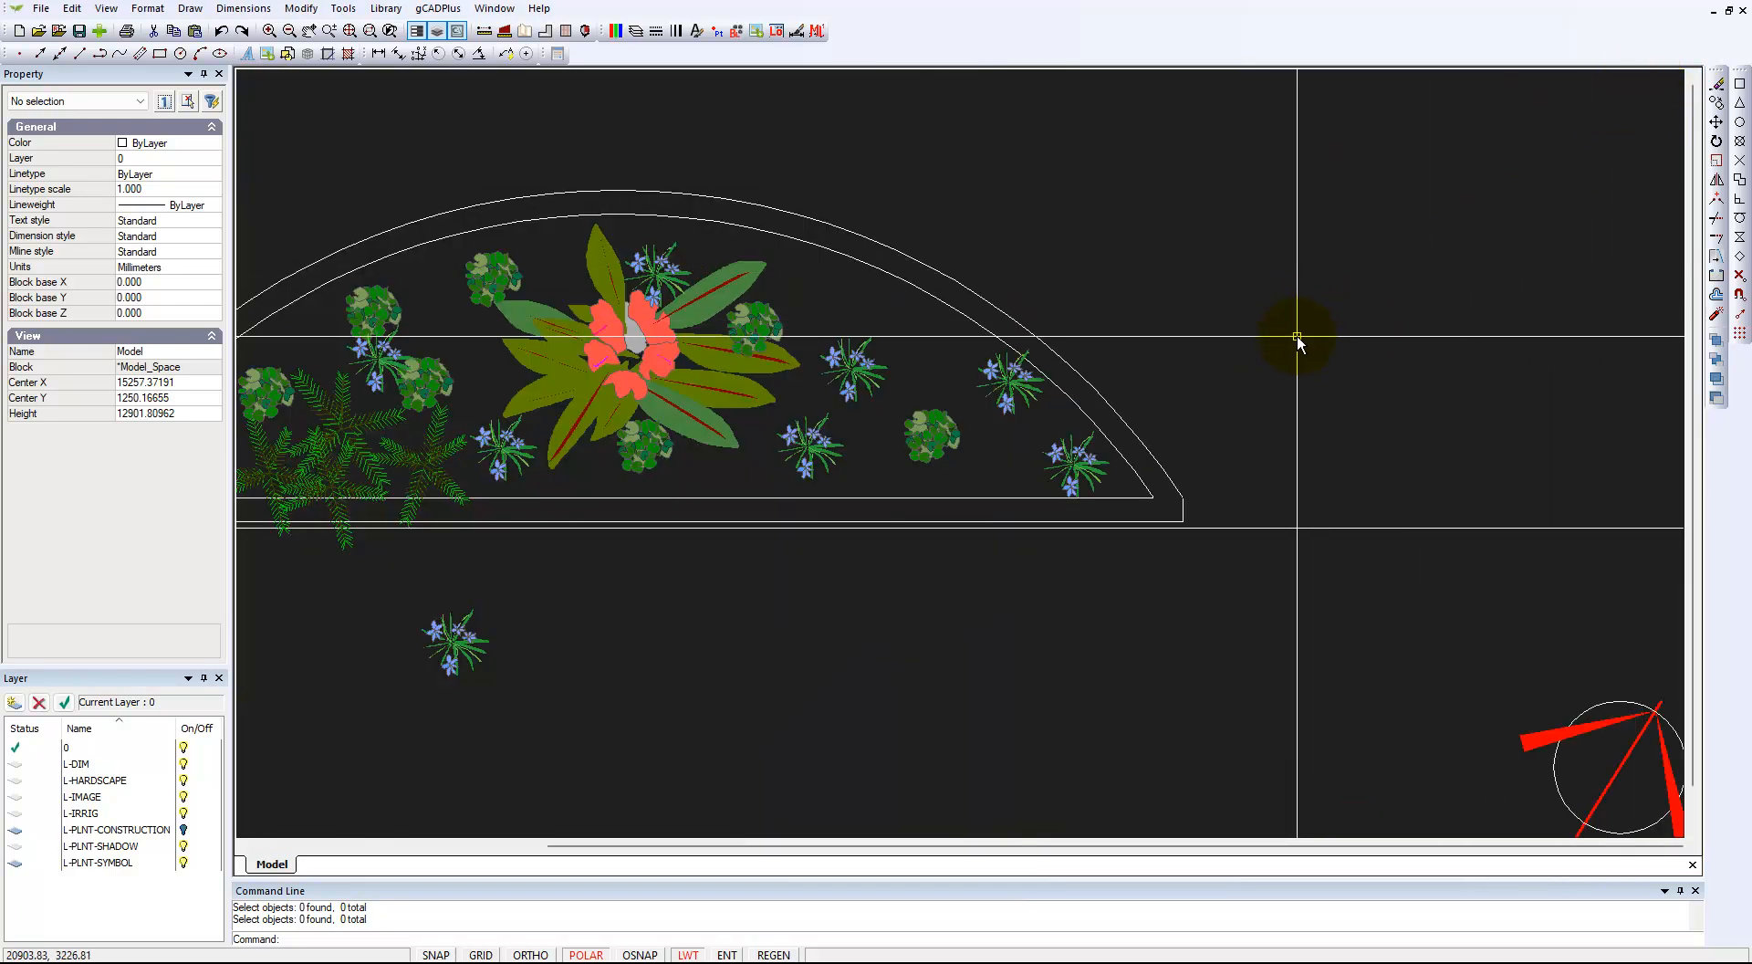
{"action": "scroll", "coordinate": [1299, 340], "scroll_direction": "down", "scroll_amount": 1}
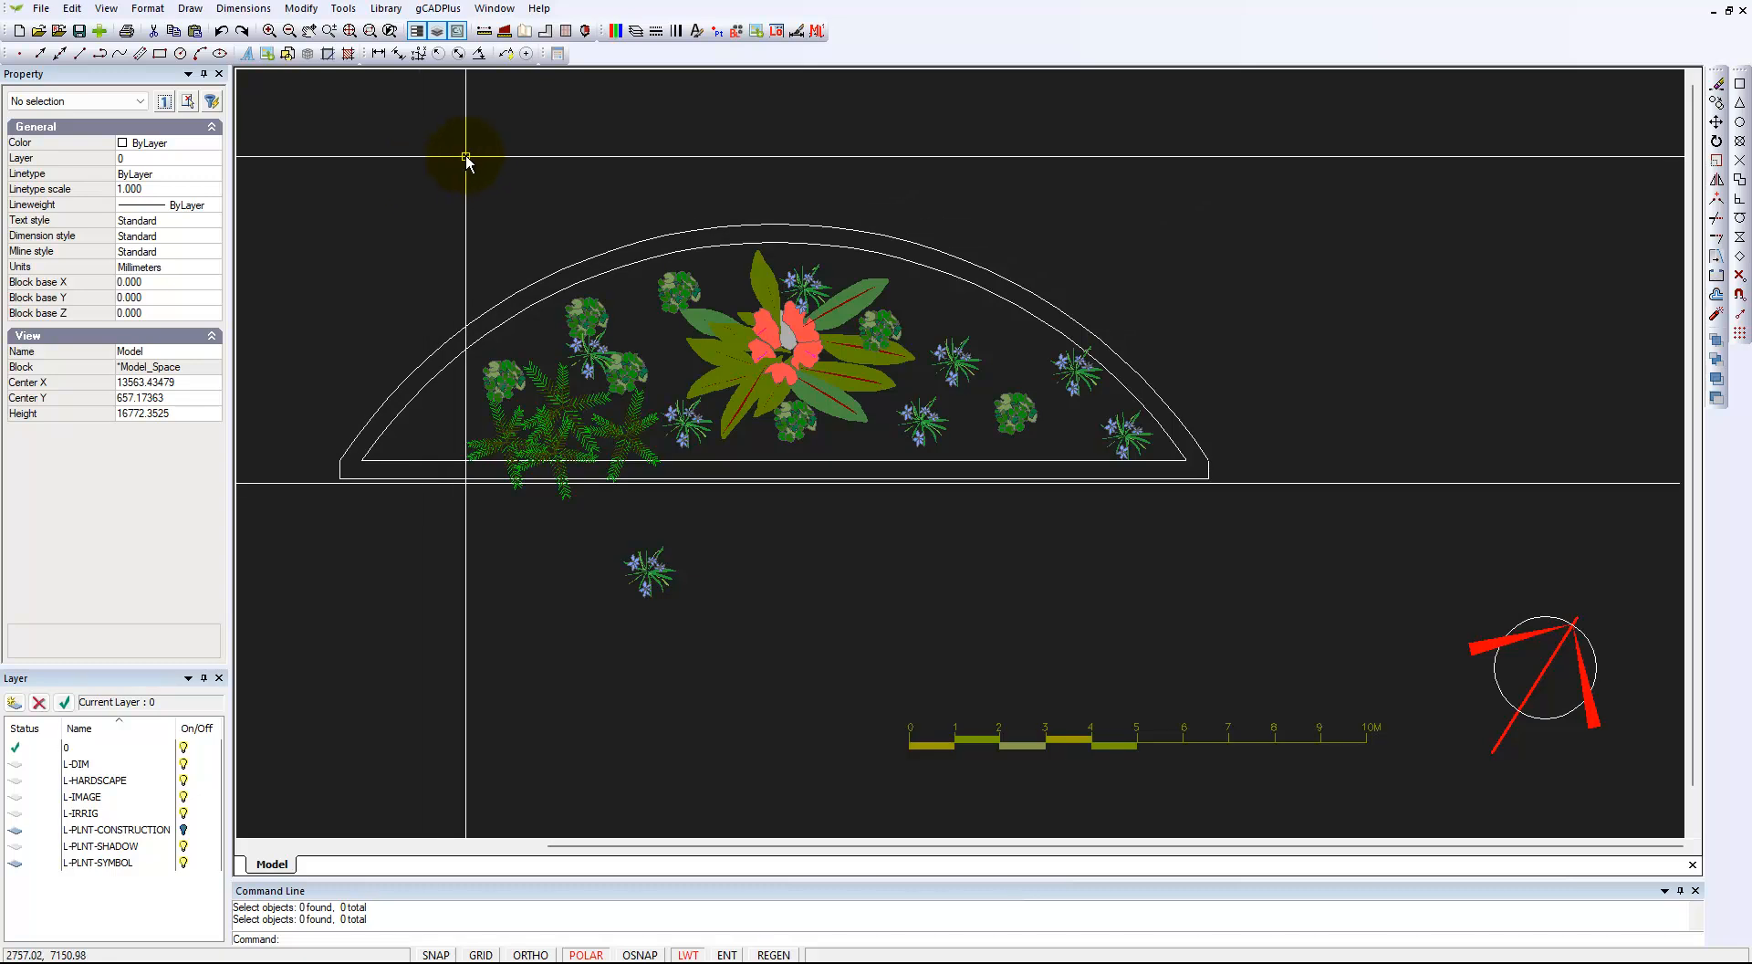
Step: Attach the plant list file JROplantlist.gcp from the 8 July job folder to the drawing
{"action": "left_click", "coordinate": [344, 9]}
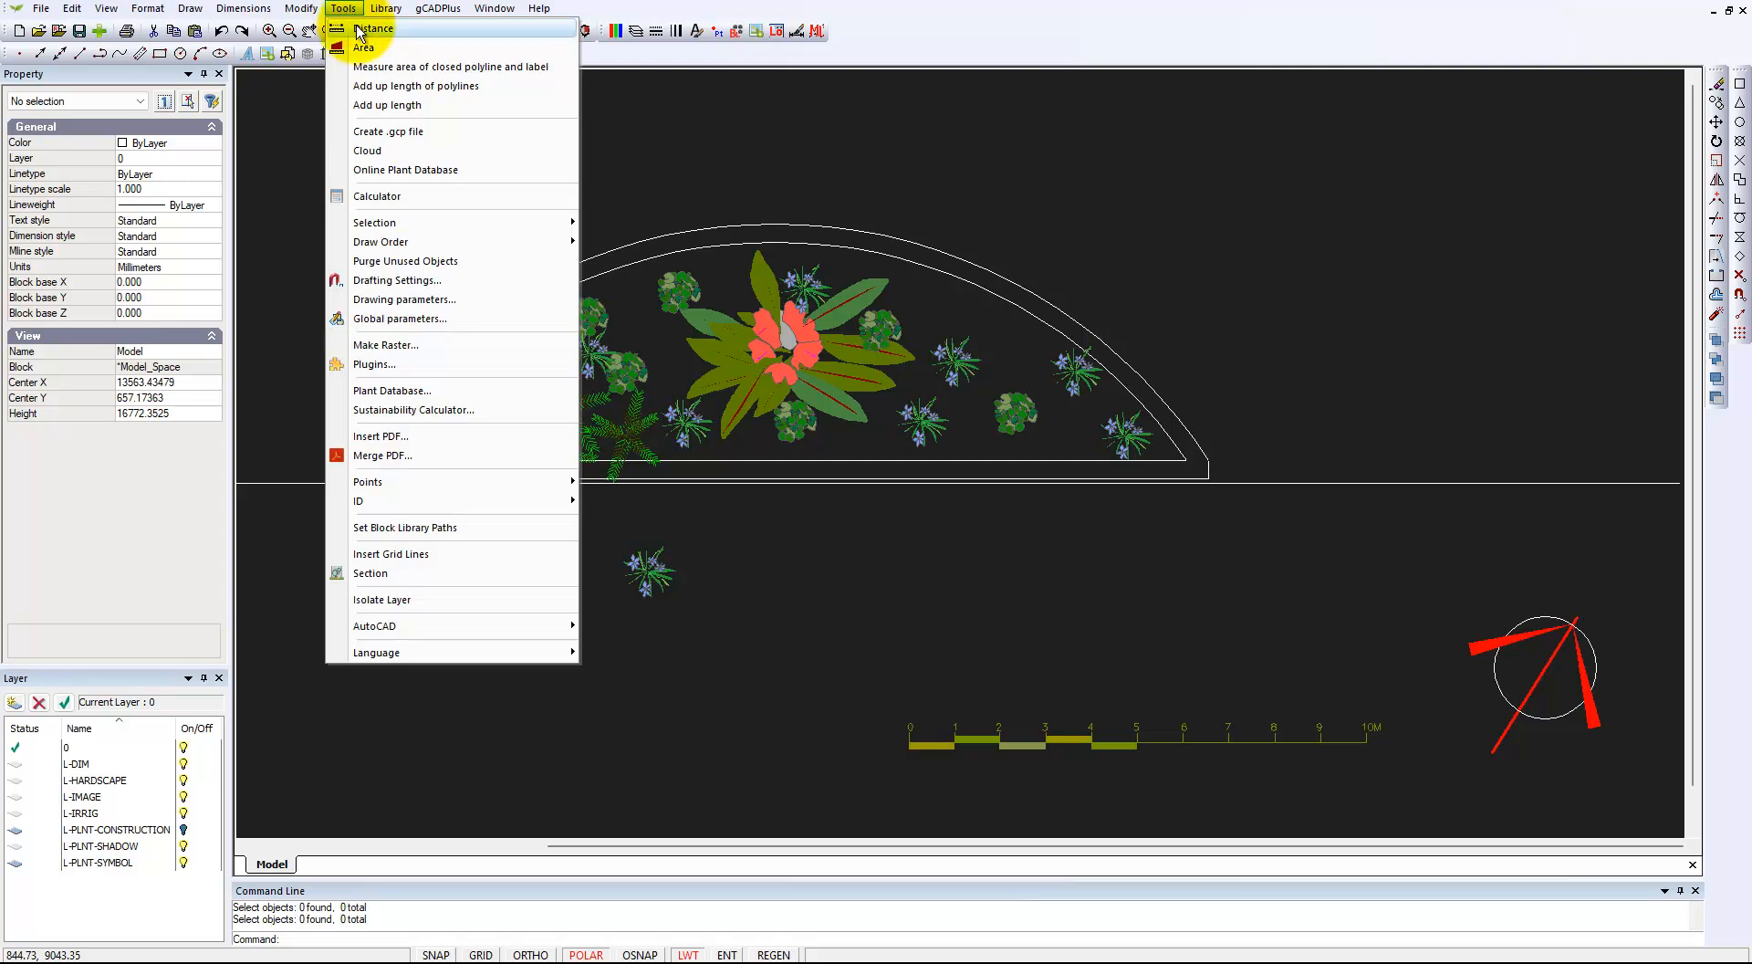
{"action": "left_click", "coordinate": [649, 145]}
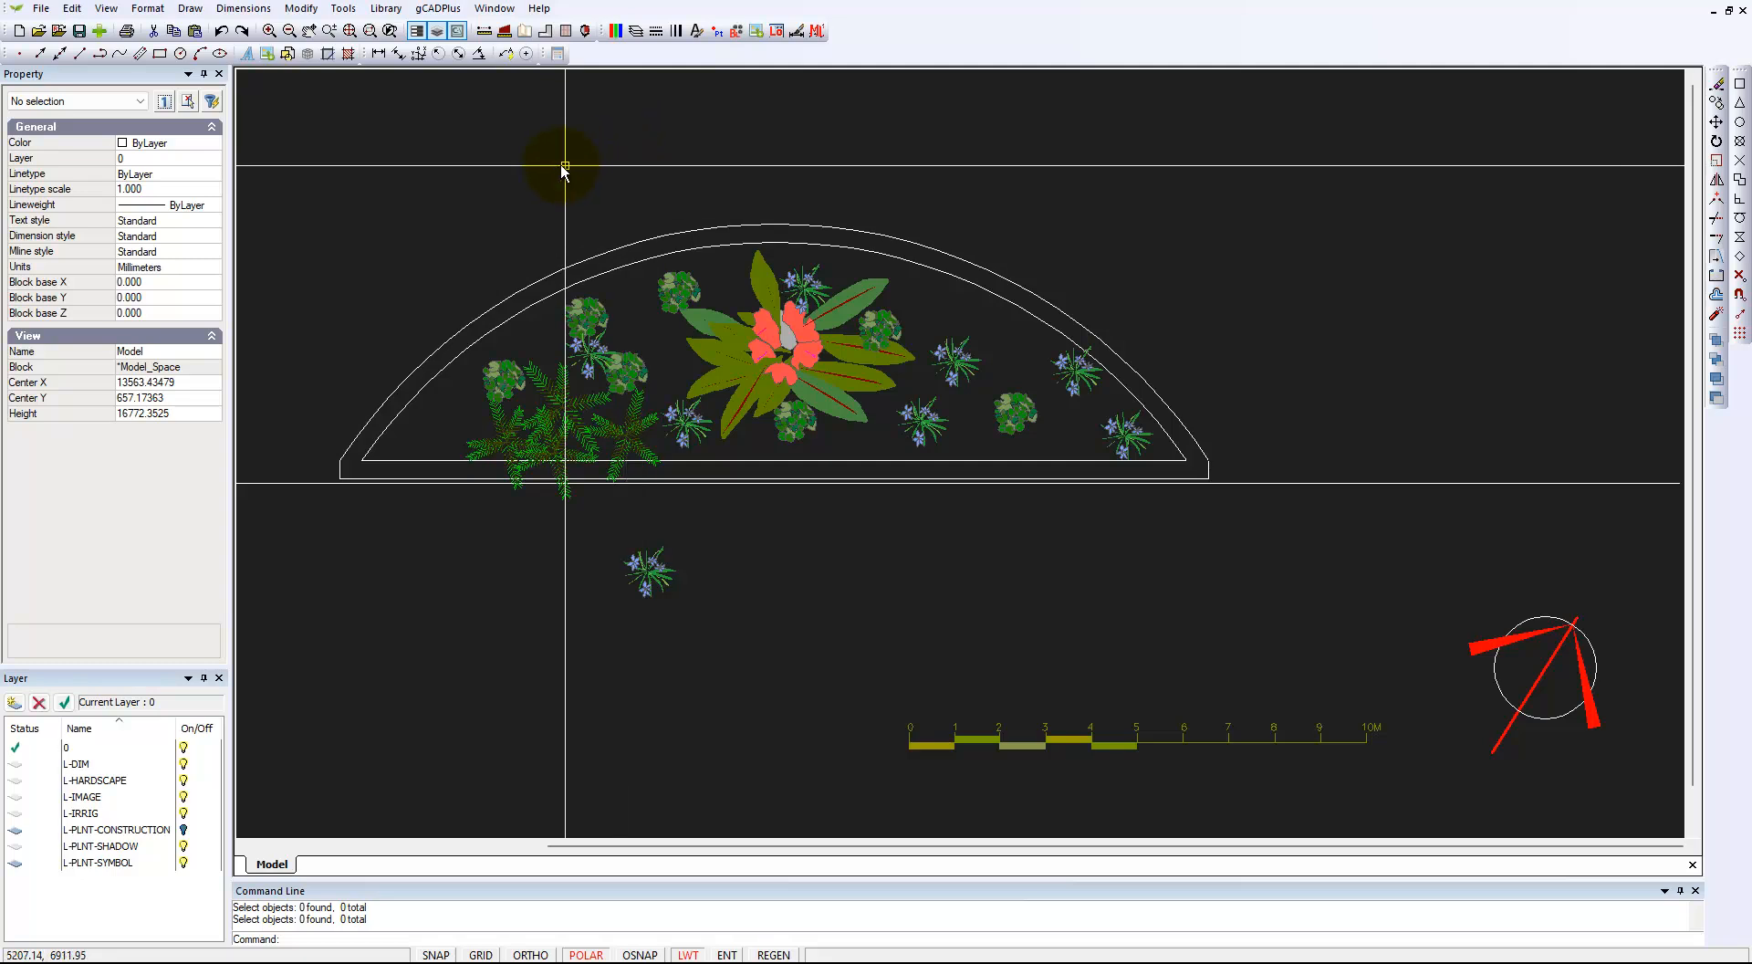
{"action": "left_click", "coordinate": [439, 9]}
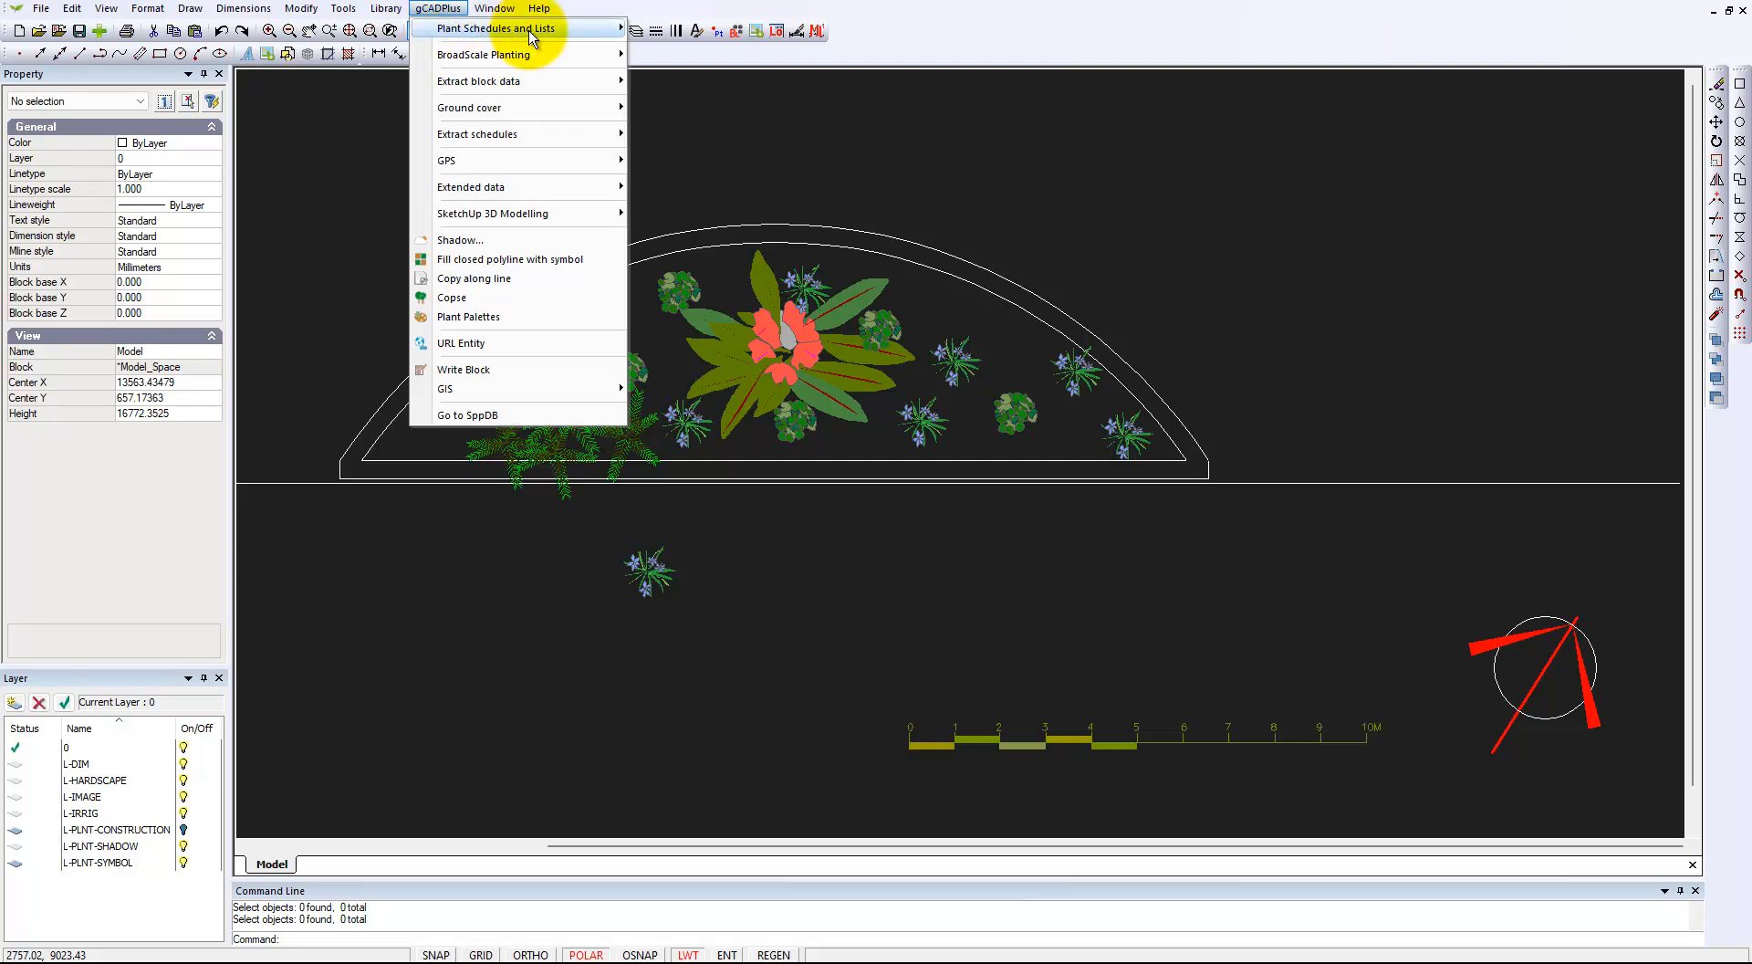
{"action": "mouse_move", "coordinate": [607, 29]}
{"action": "left_click", "coordinate": [715, 29]}
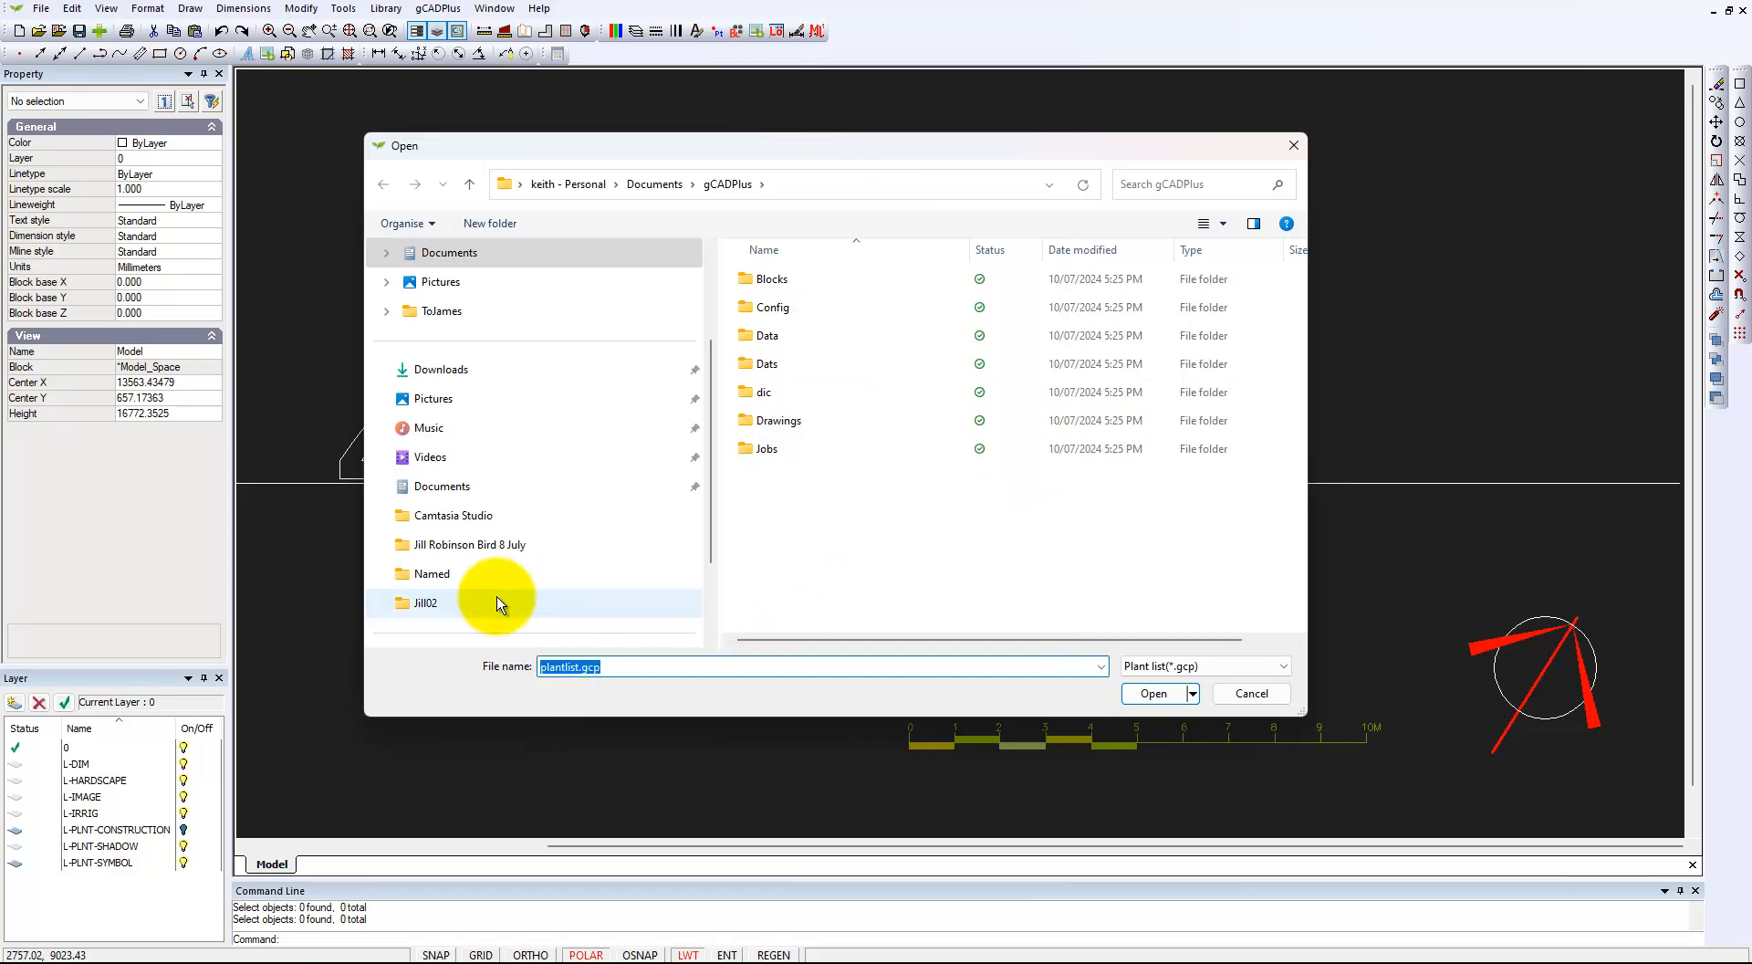
{"action": "left_click", "coordinate": [508, 552]}
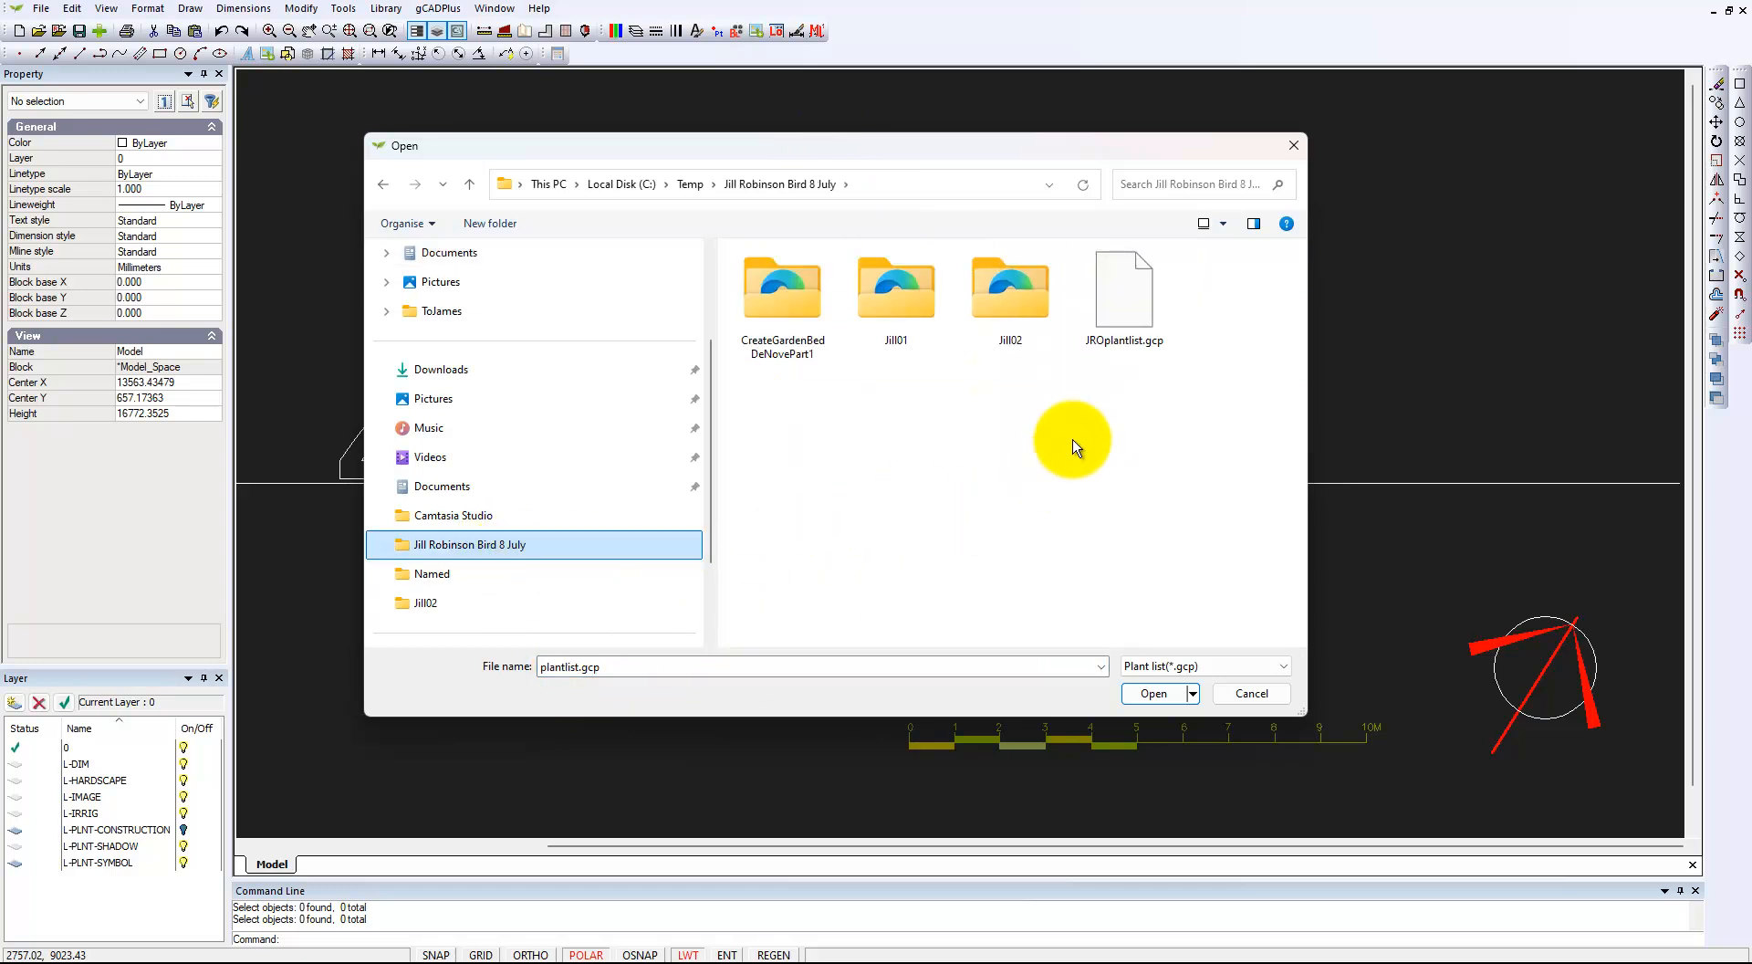
{"action": "left_click", "coordinate": [1136, 338]}
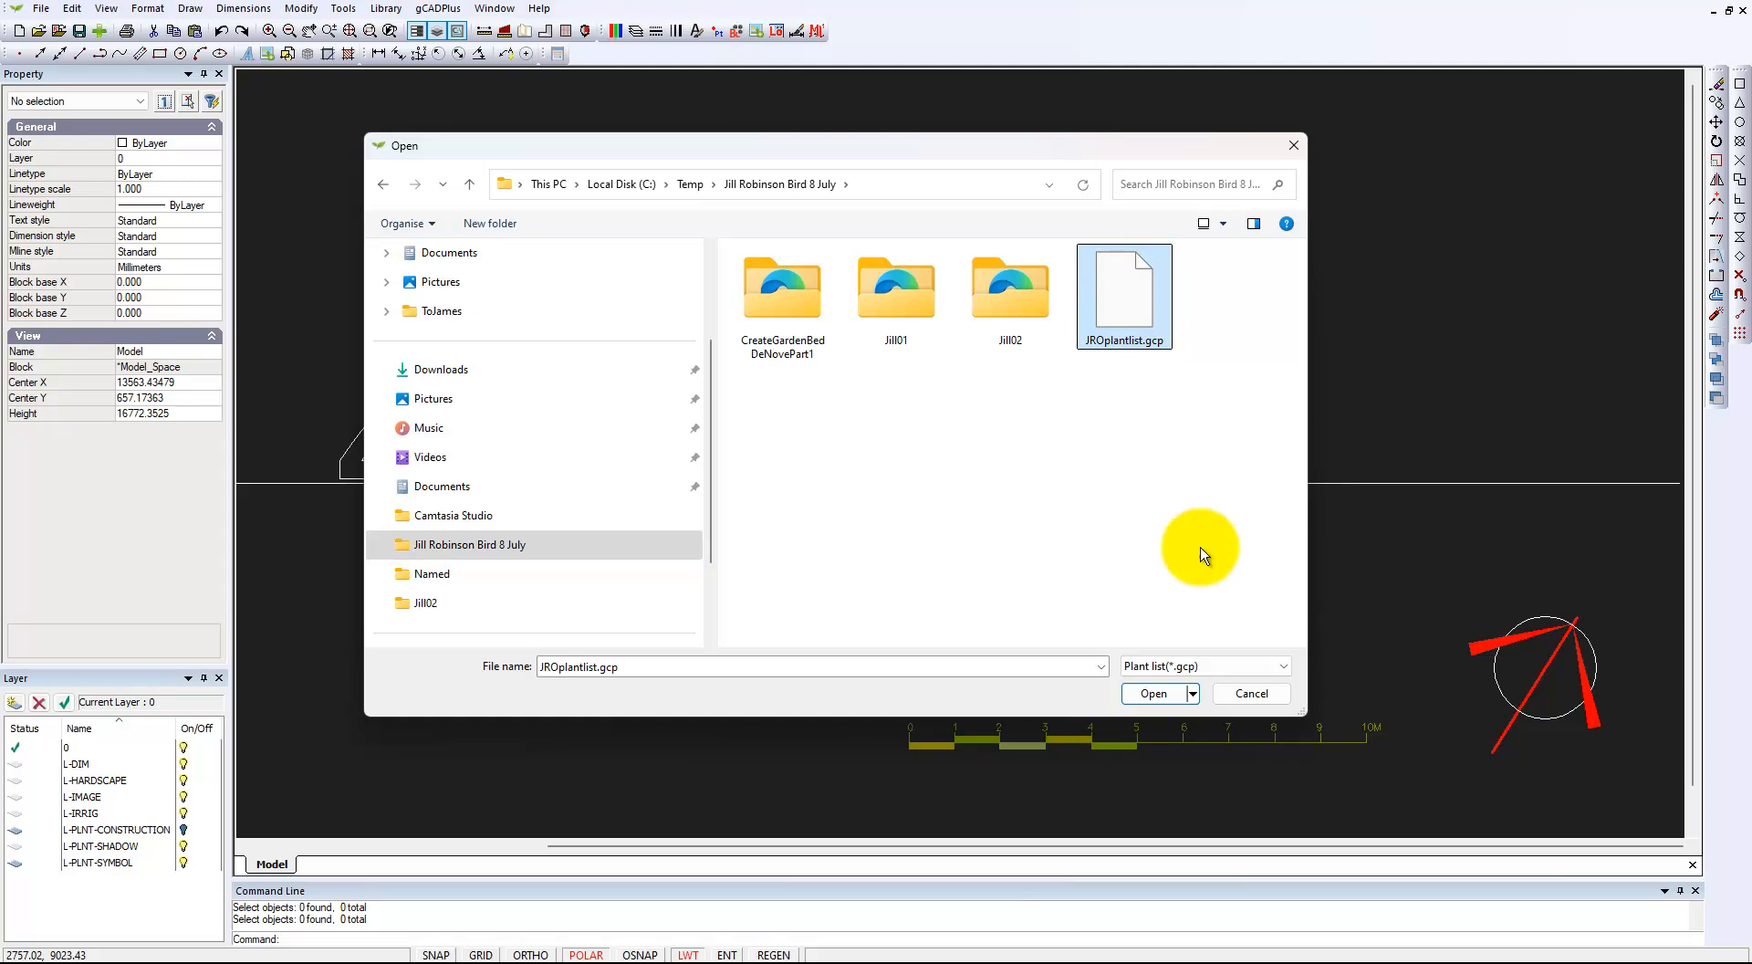
{"action": "left_click", "coordinate": [1153, 694]}
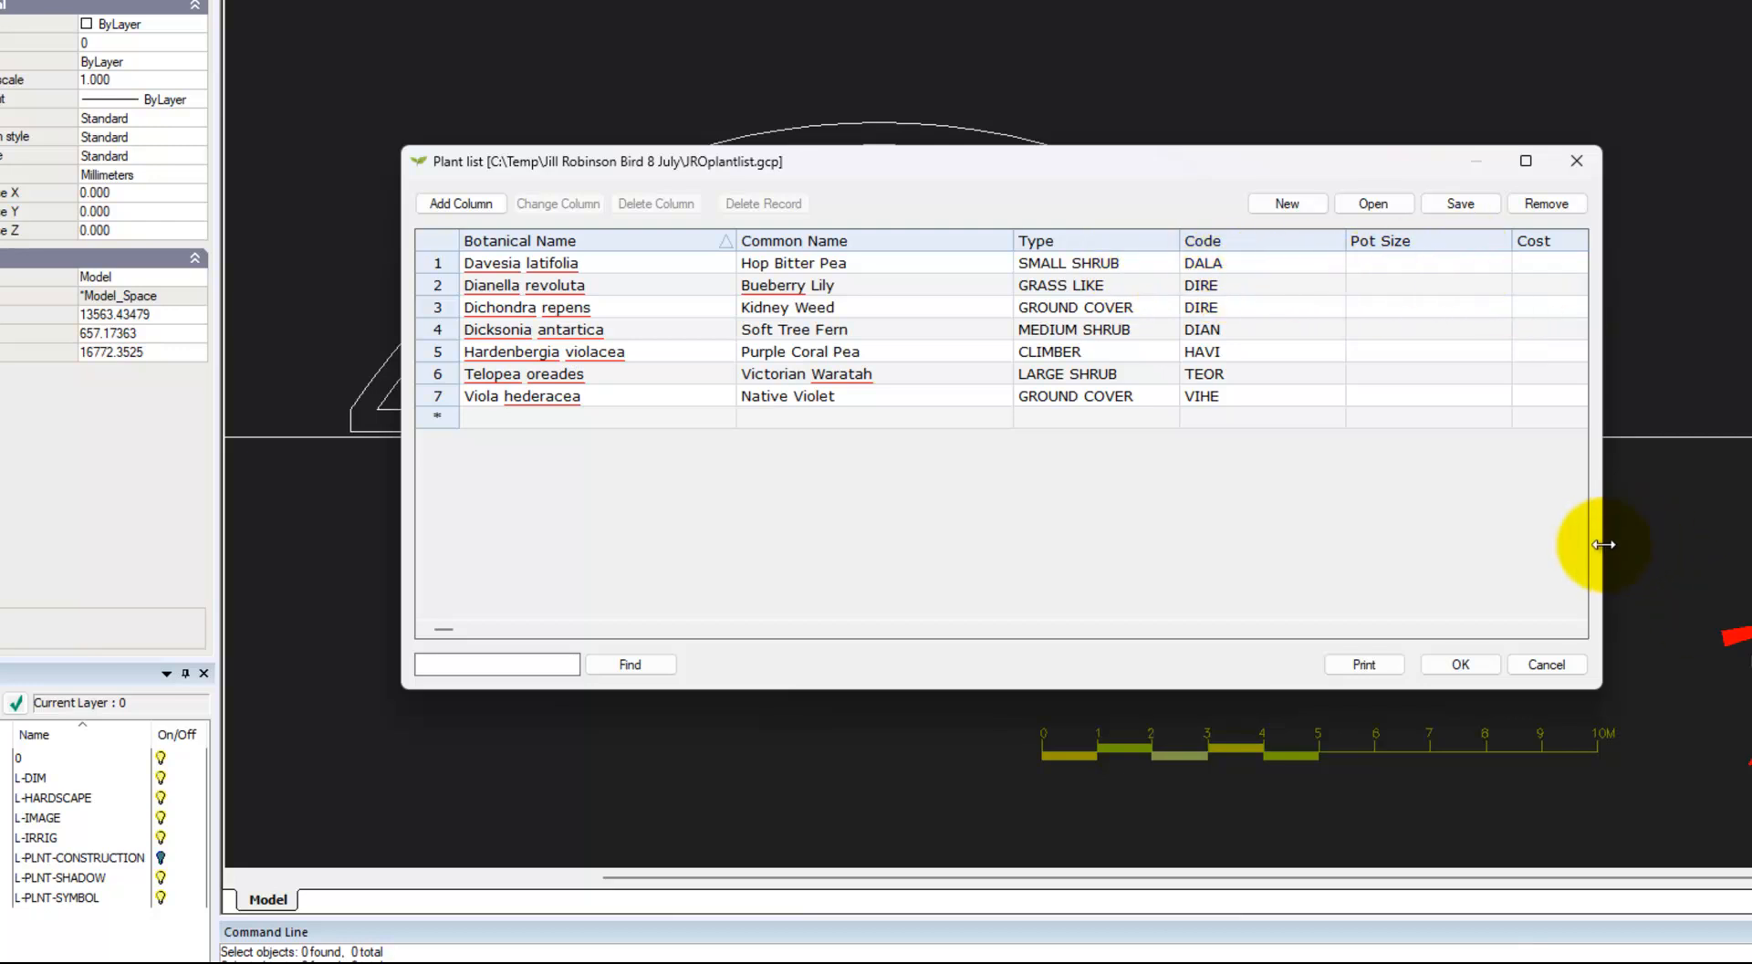
Step: Widen the plant list window on both sides and add the flagged word Davesia to the spelling dictionary
{"action": "left_click_drag", "start_coordinate": [1603, 544], "coordinate": [1751, 543]}
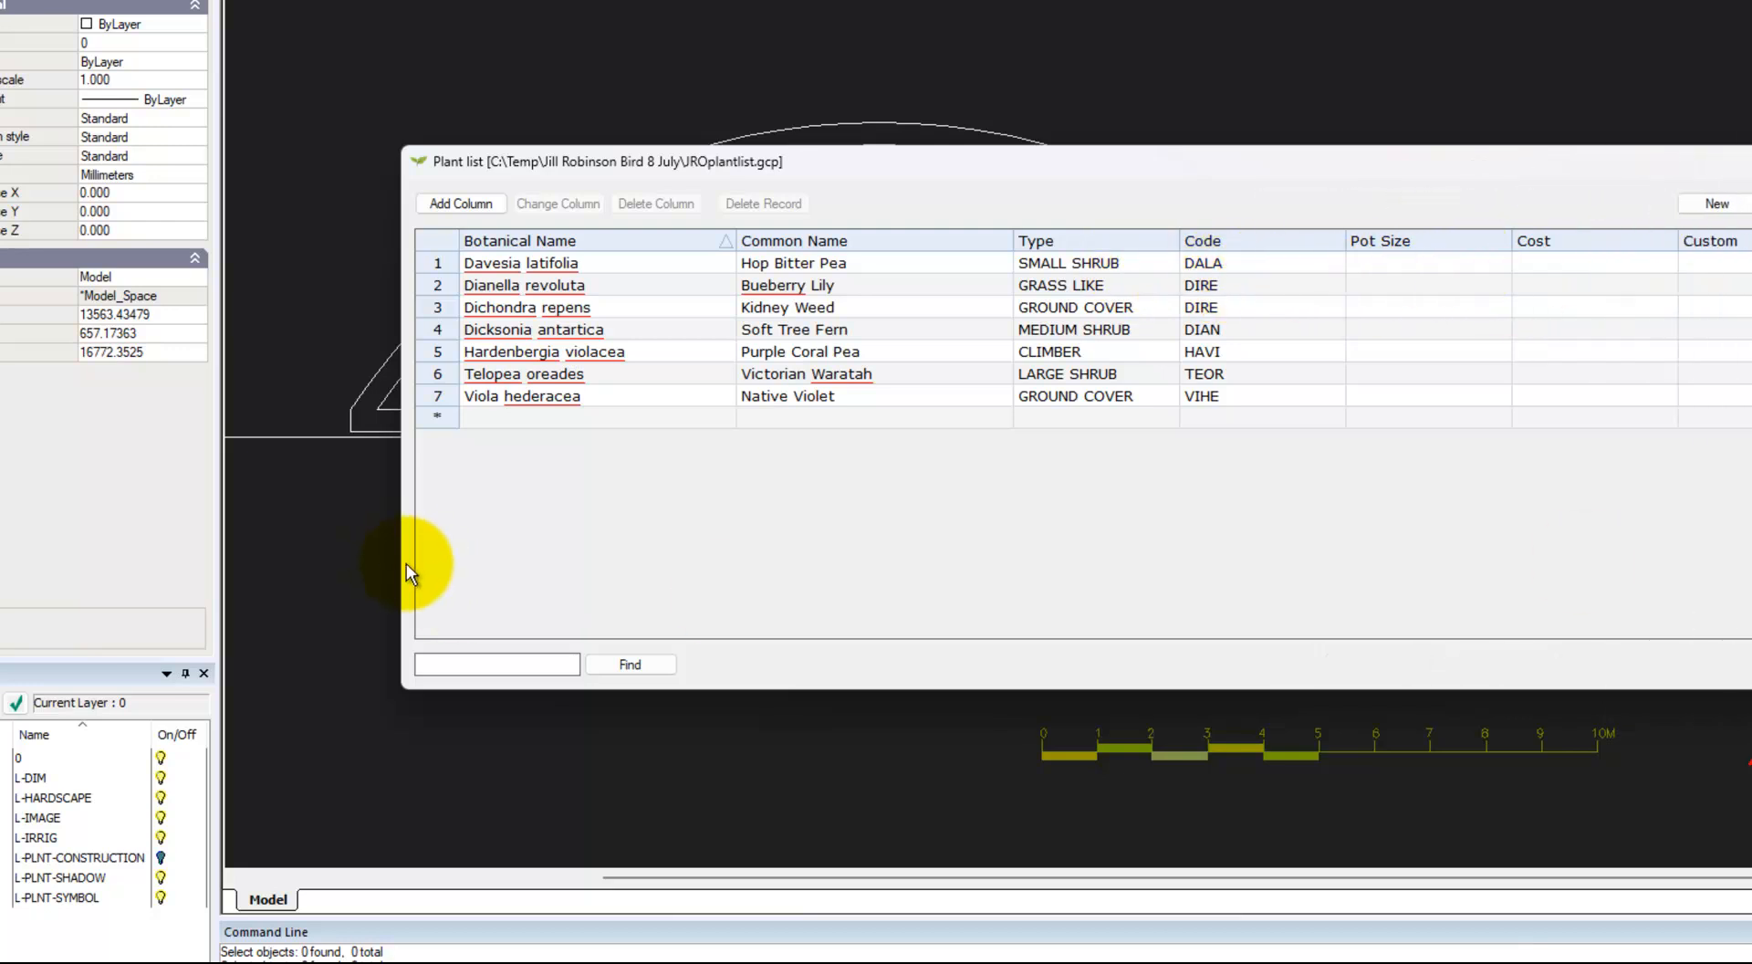
{"action": "left_click_drag", "start_coordinate": [399, 575], "coordinate": [157, 584]}
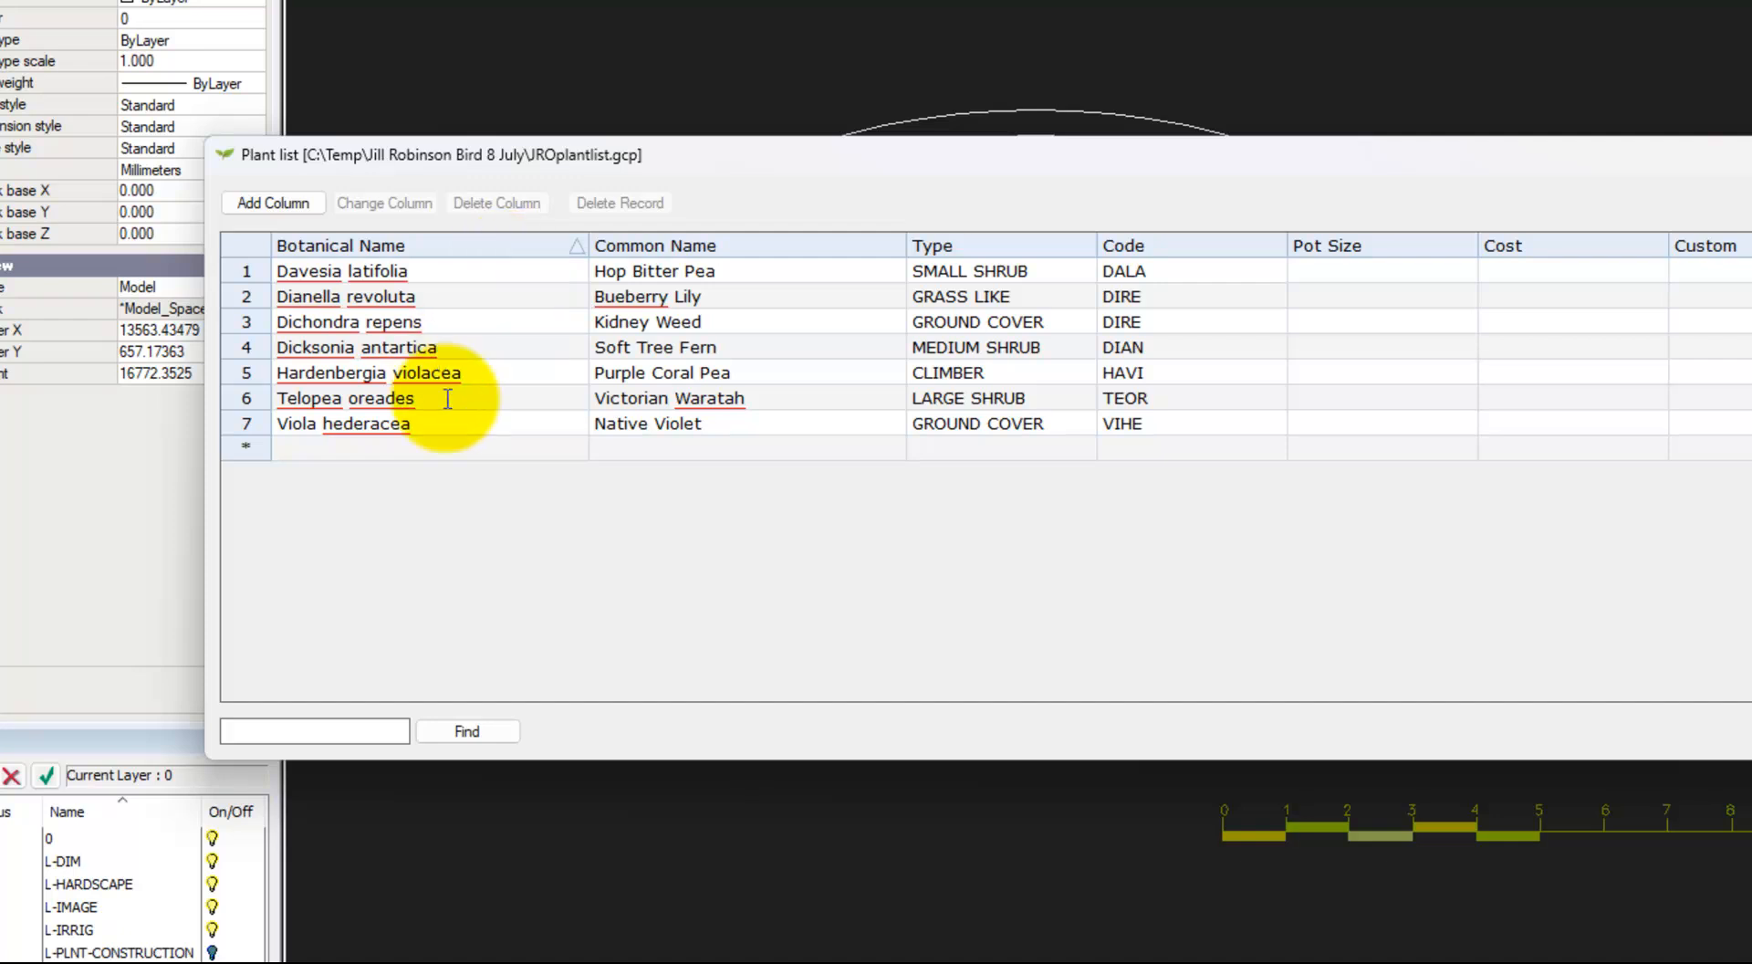
{"action": "right_click", "coordinate": [301, 276]}
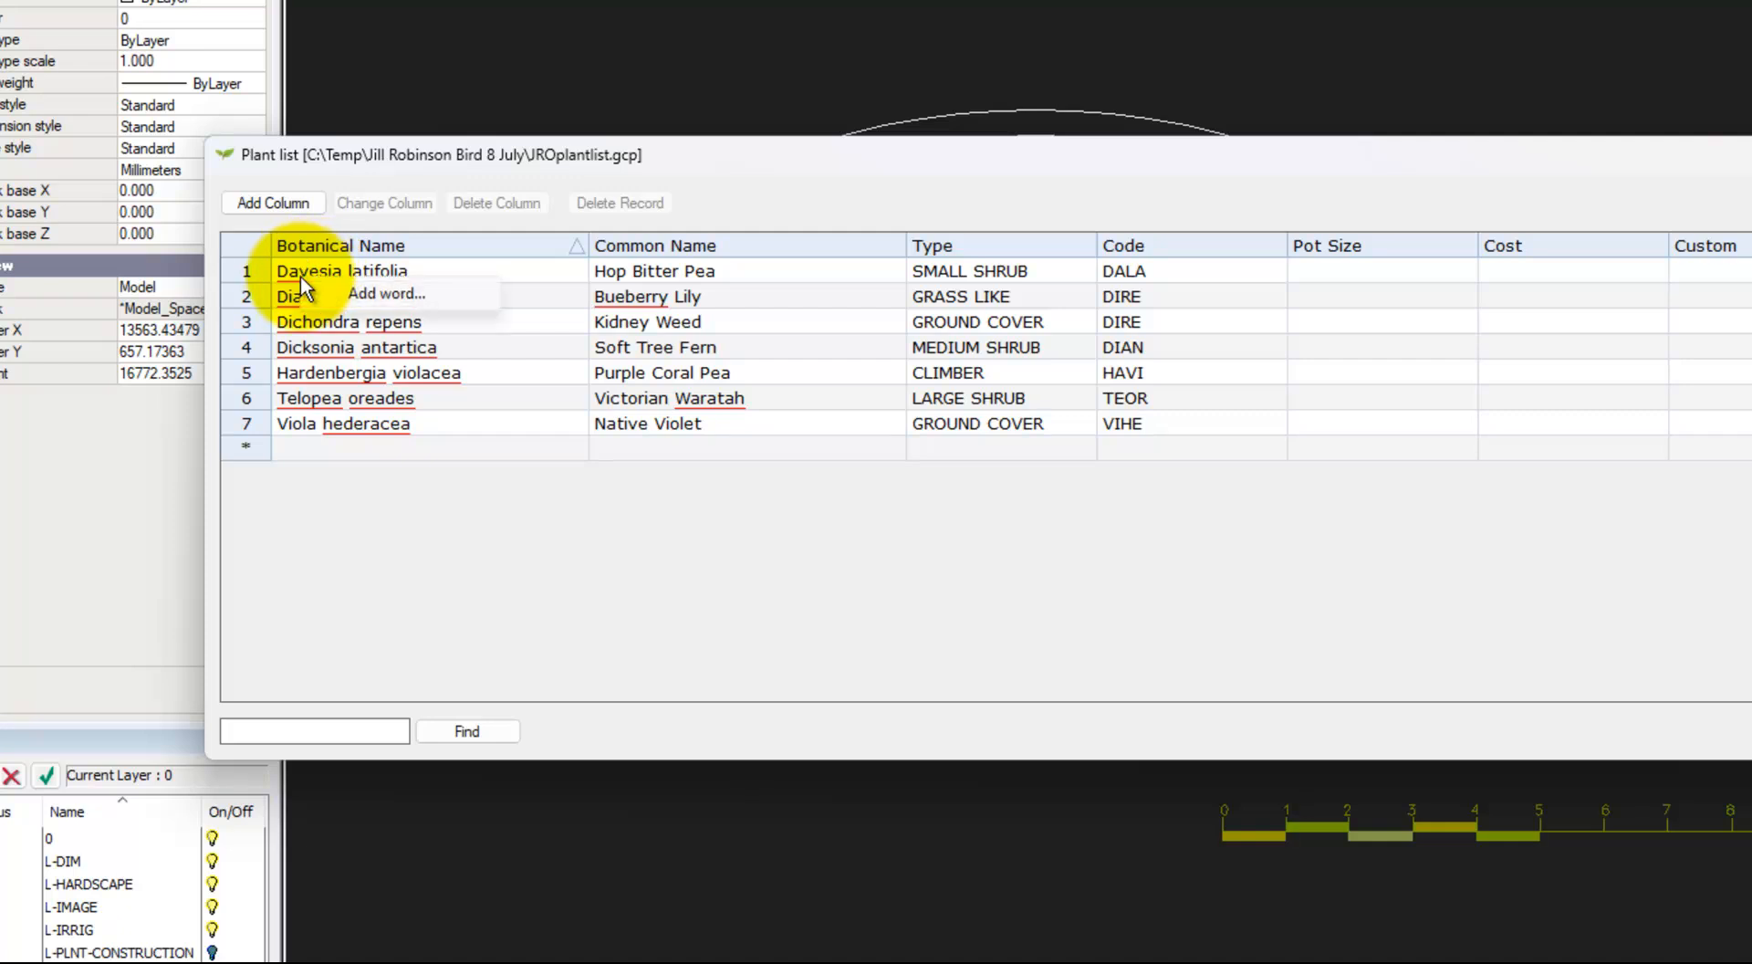
{"action": "left_click", "coordinate": [396, 292]}
{"action": "left_click", "coordinate": [1312, 506]}
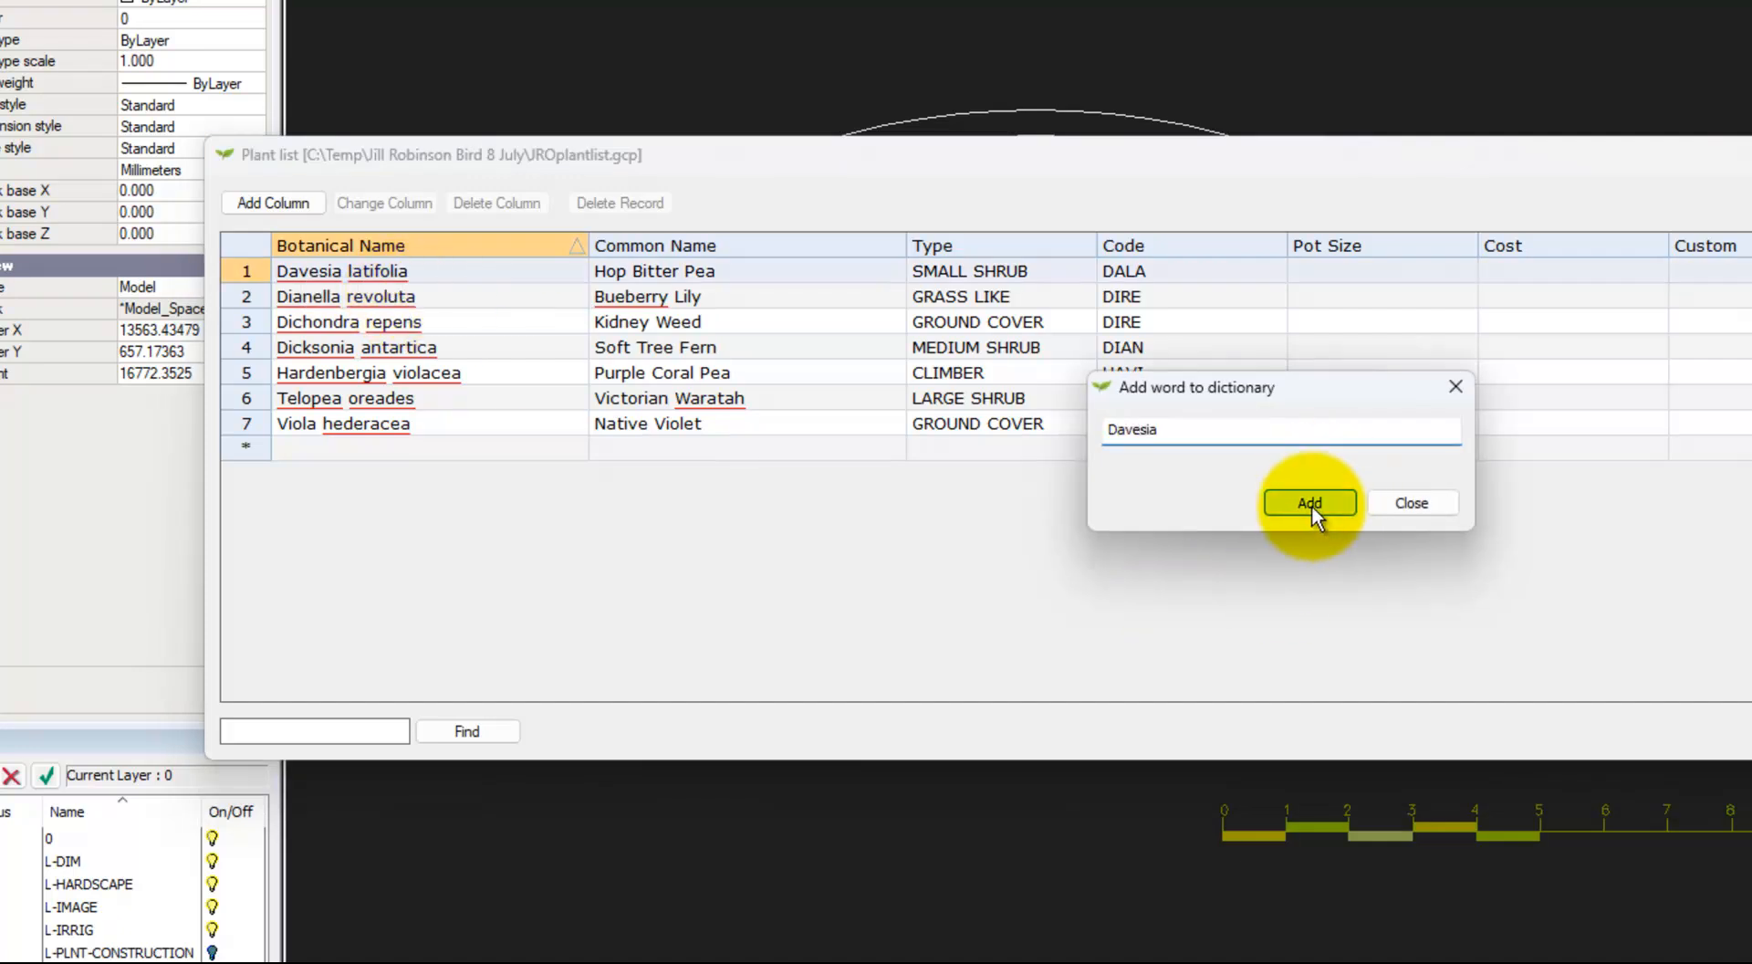
{"action": "left_click", "coordinate": [1411, 503]}
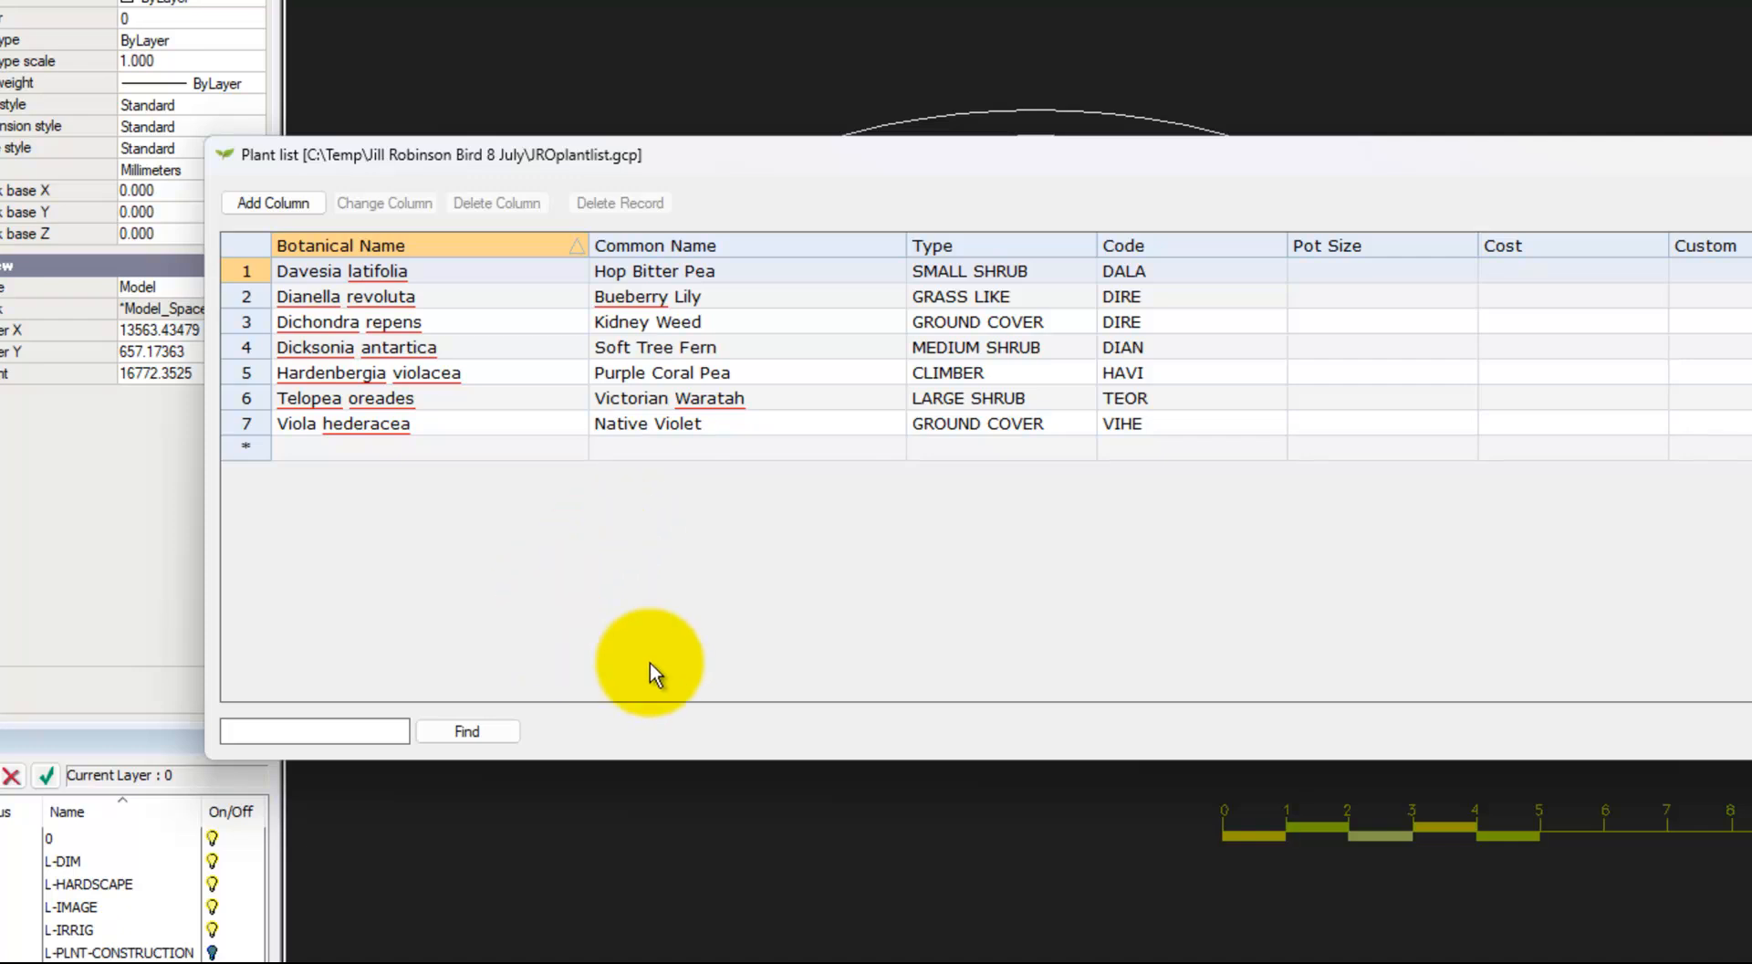
Step: Add the flagged word latifolia from the first botanical name to the spelling dictionary
{"action": "right_click", "coordinate": [385, 271]}
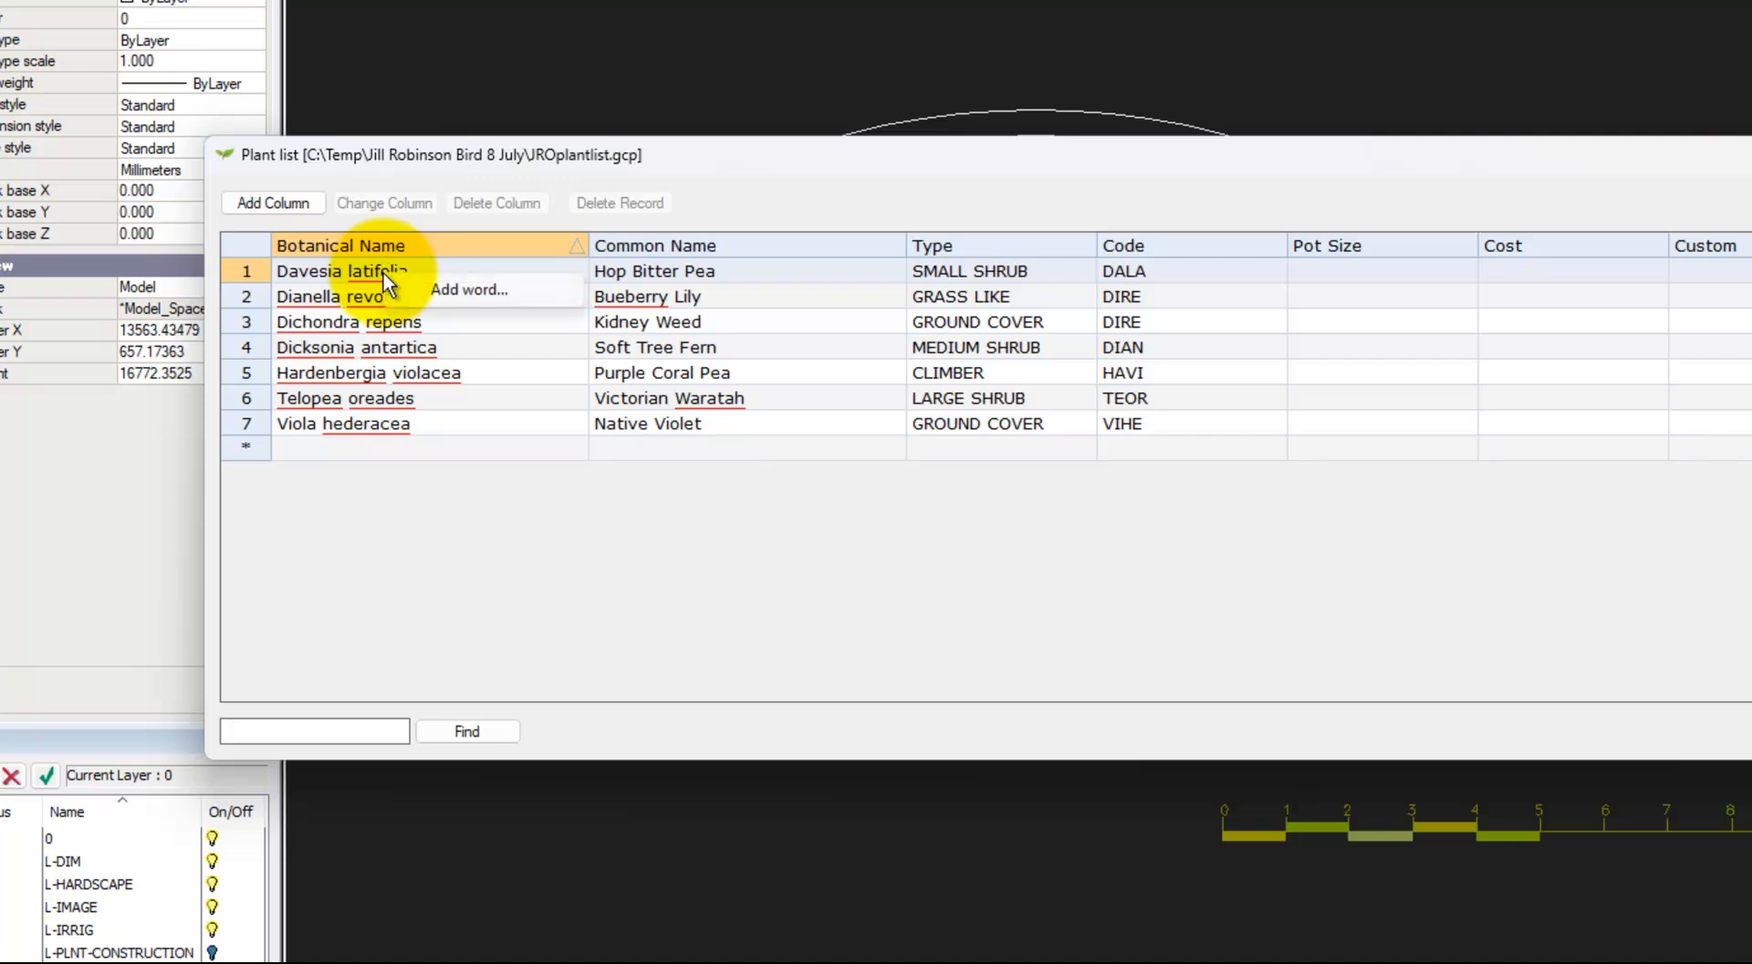
{"action": "left_click", "coordinate": [473, 301]}
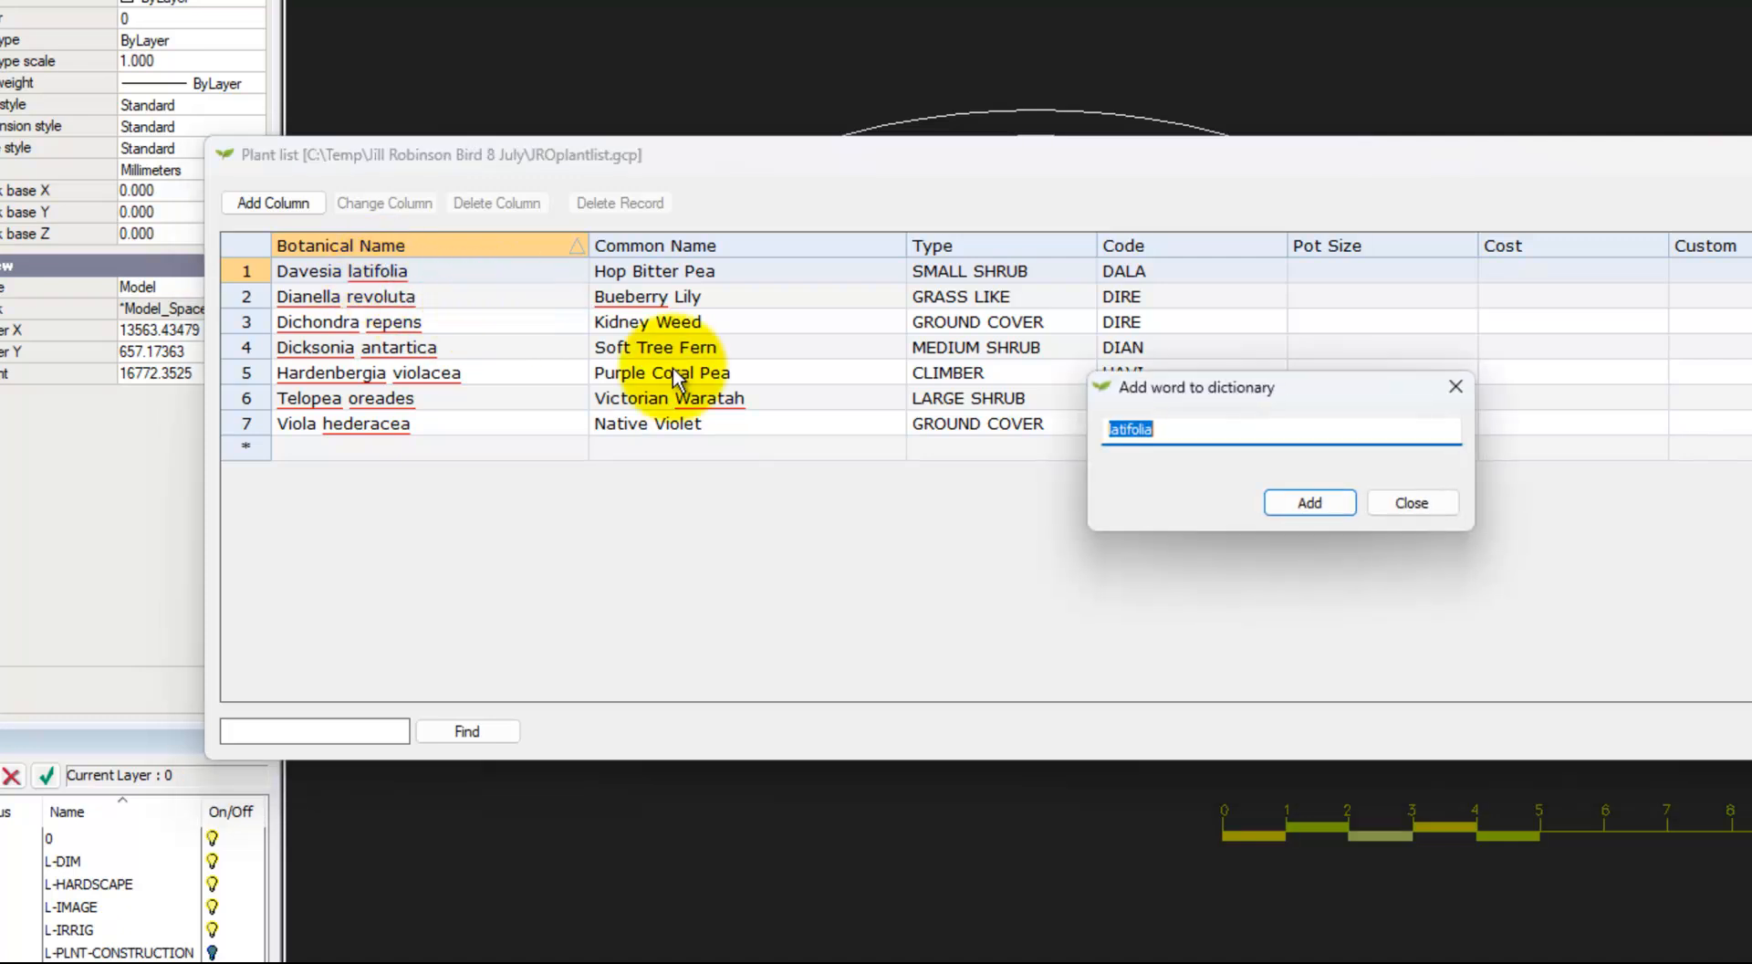
{"action": "left_click", "coordinate": [1328, 496]}
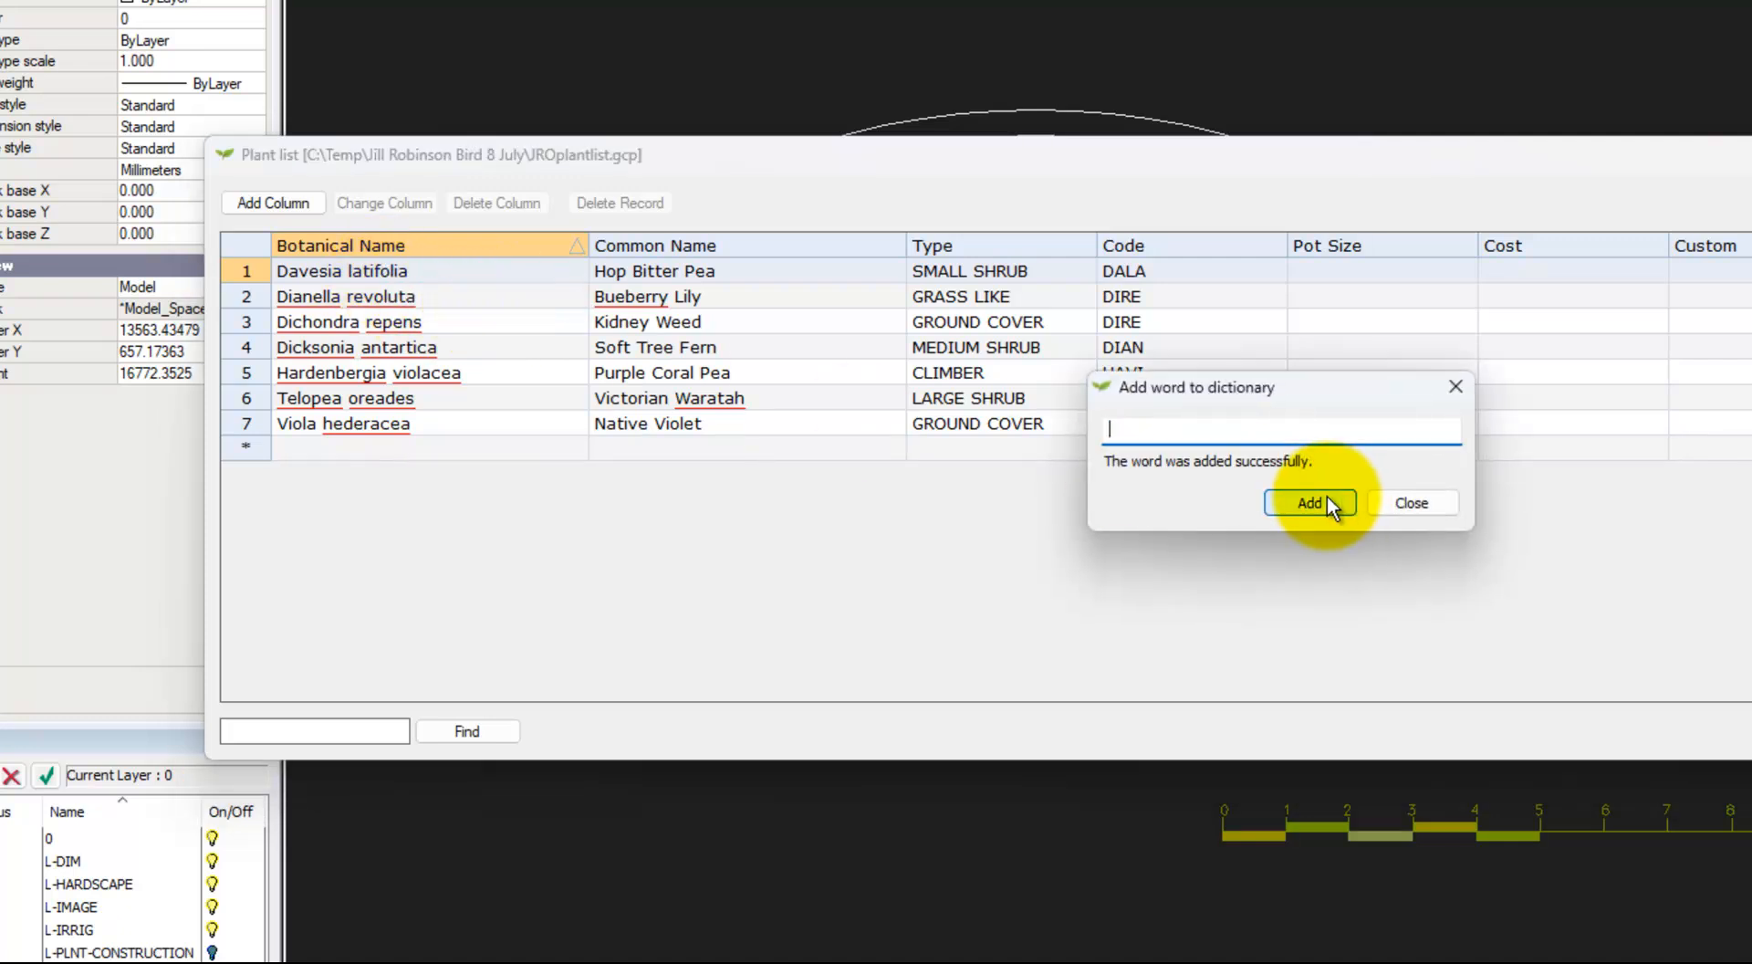
{"action": "left_click", "coordinate": [1393, 505]}
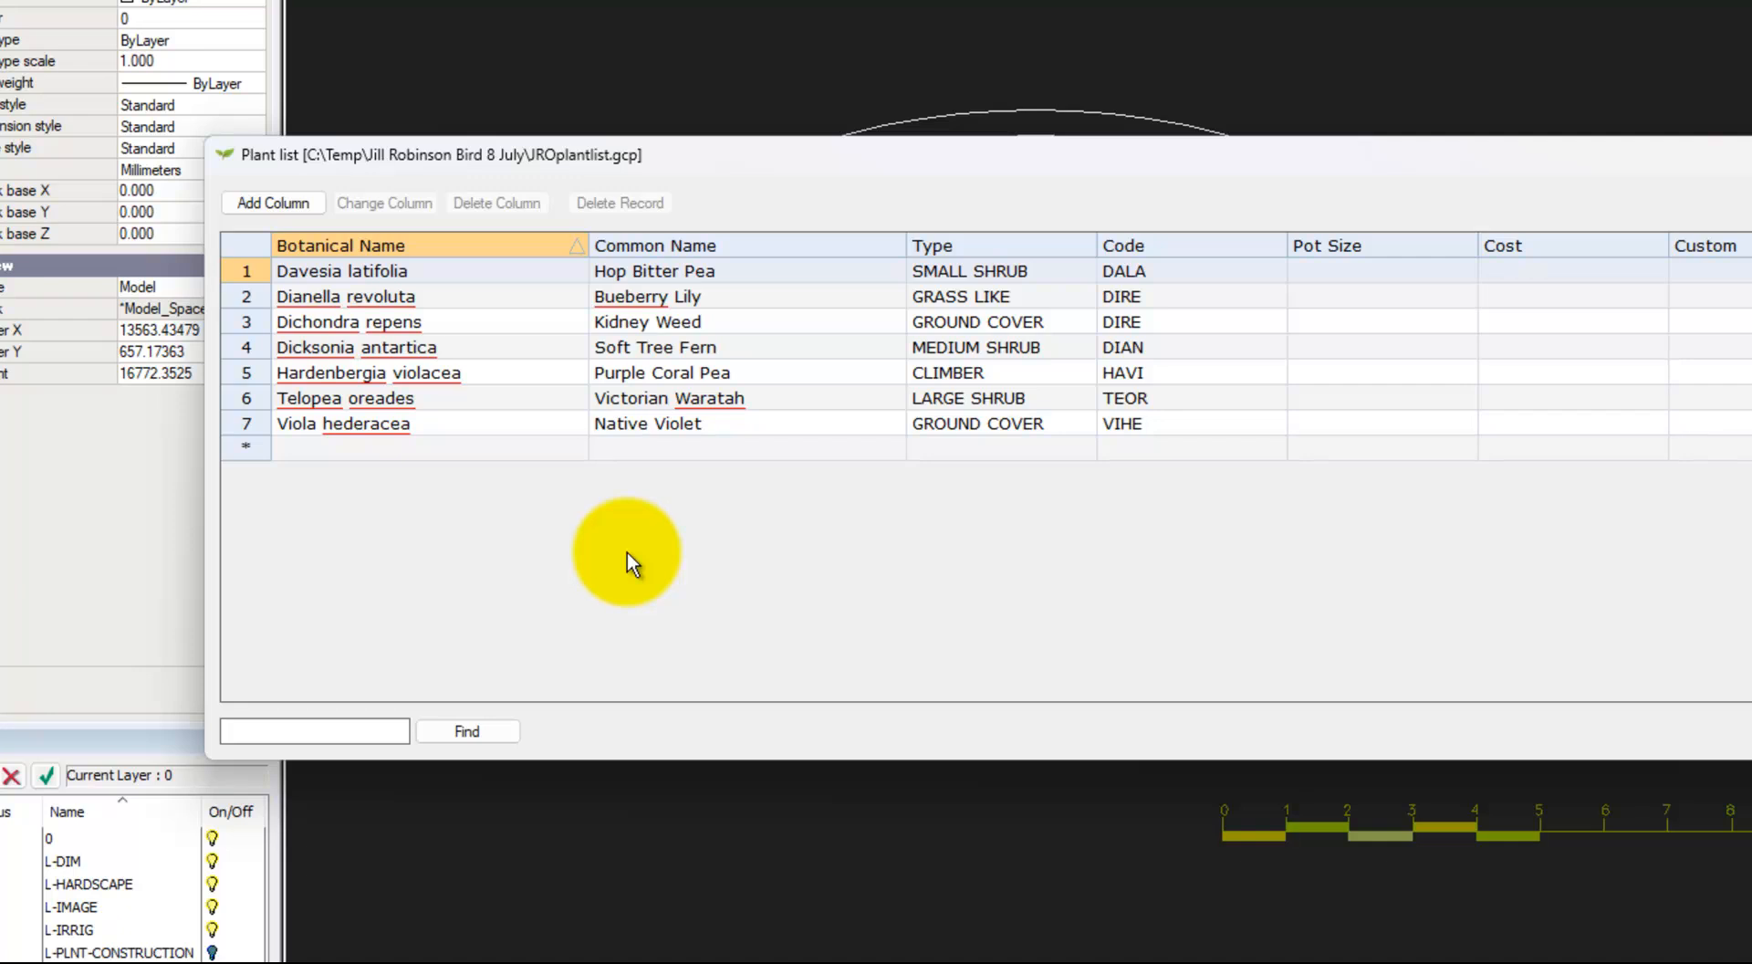
Step: Correct the common name of Dianella revoluta to Blueberry Lily and close the plant list
{"action": "left_click", "coordinate": [600, 296]}
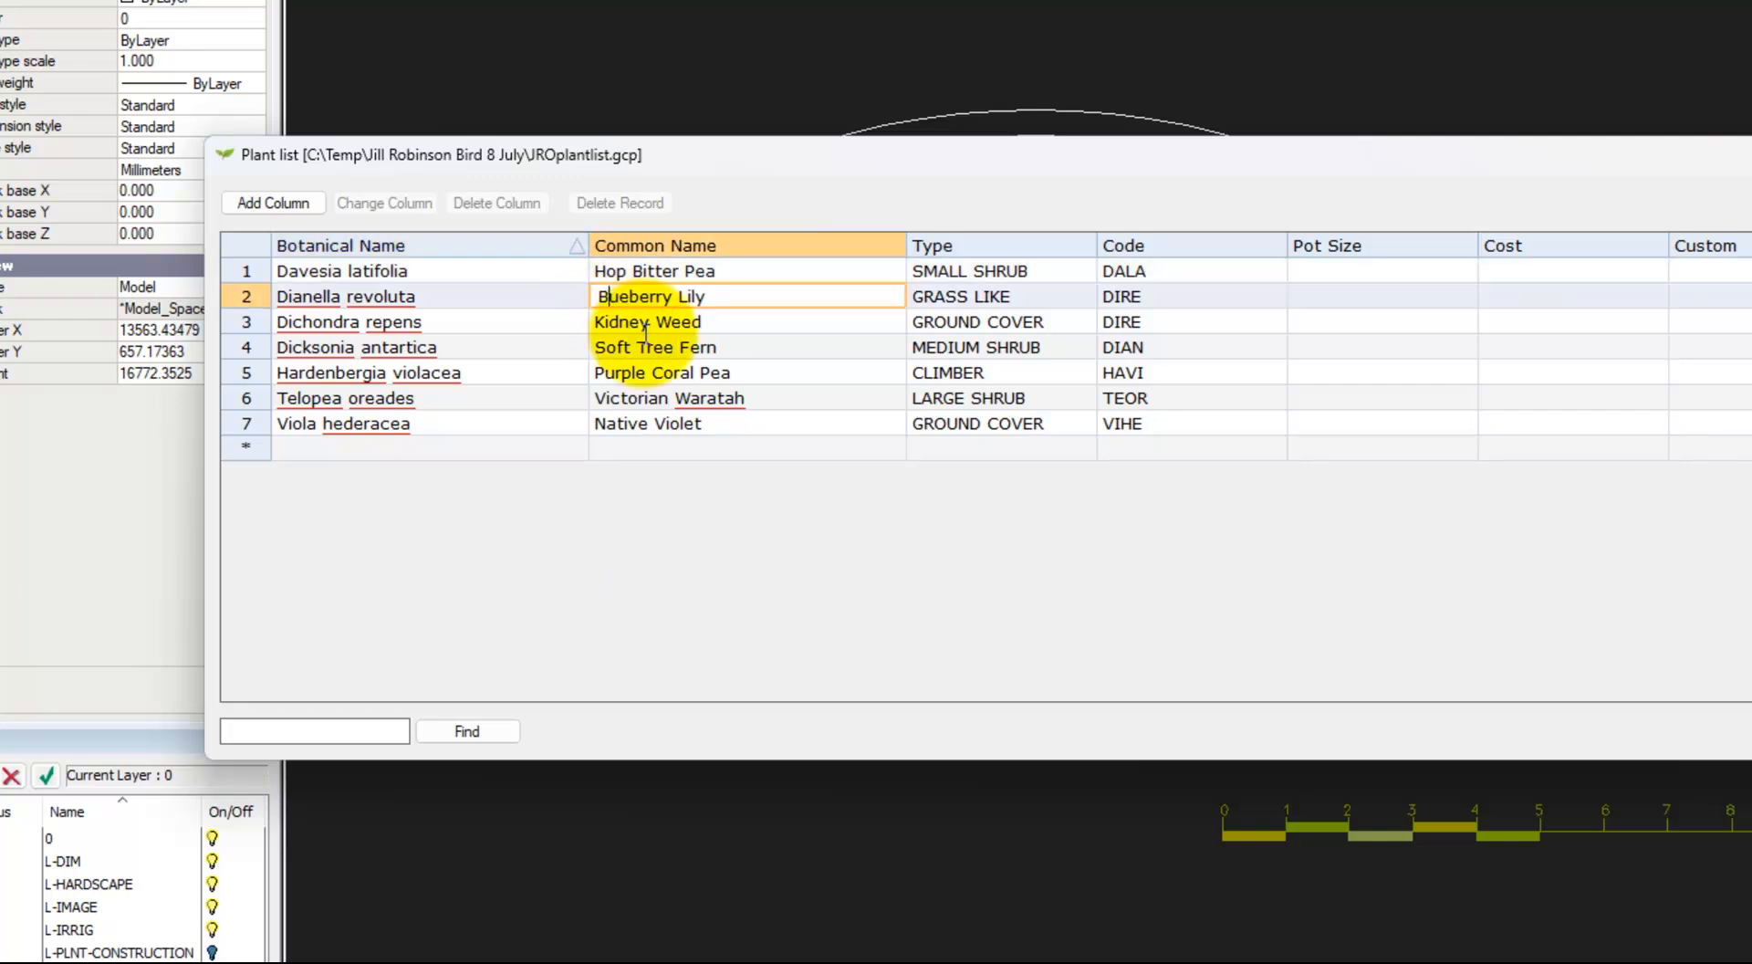
{"action": "type", "text": "l"}
{"action": "left_click", "coordinate": [790, 339]}
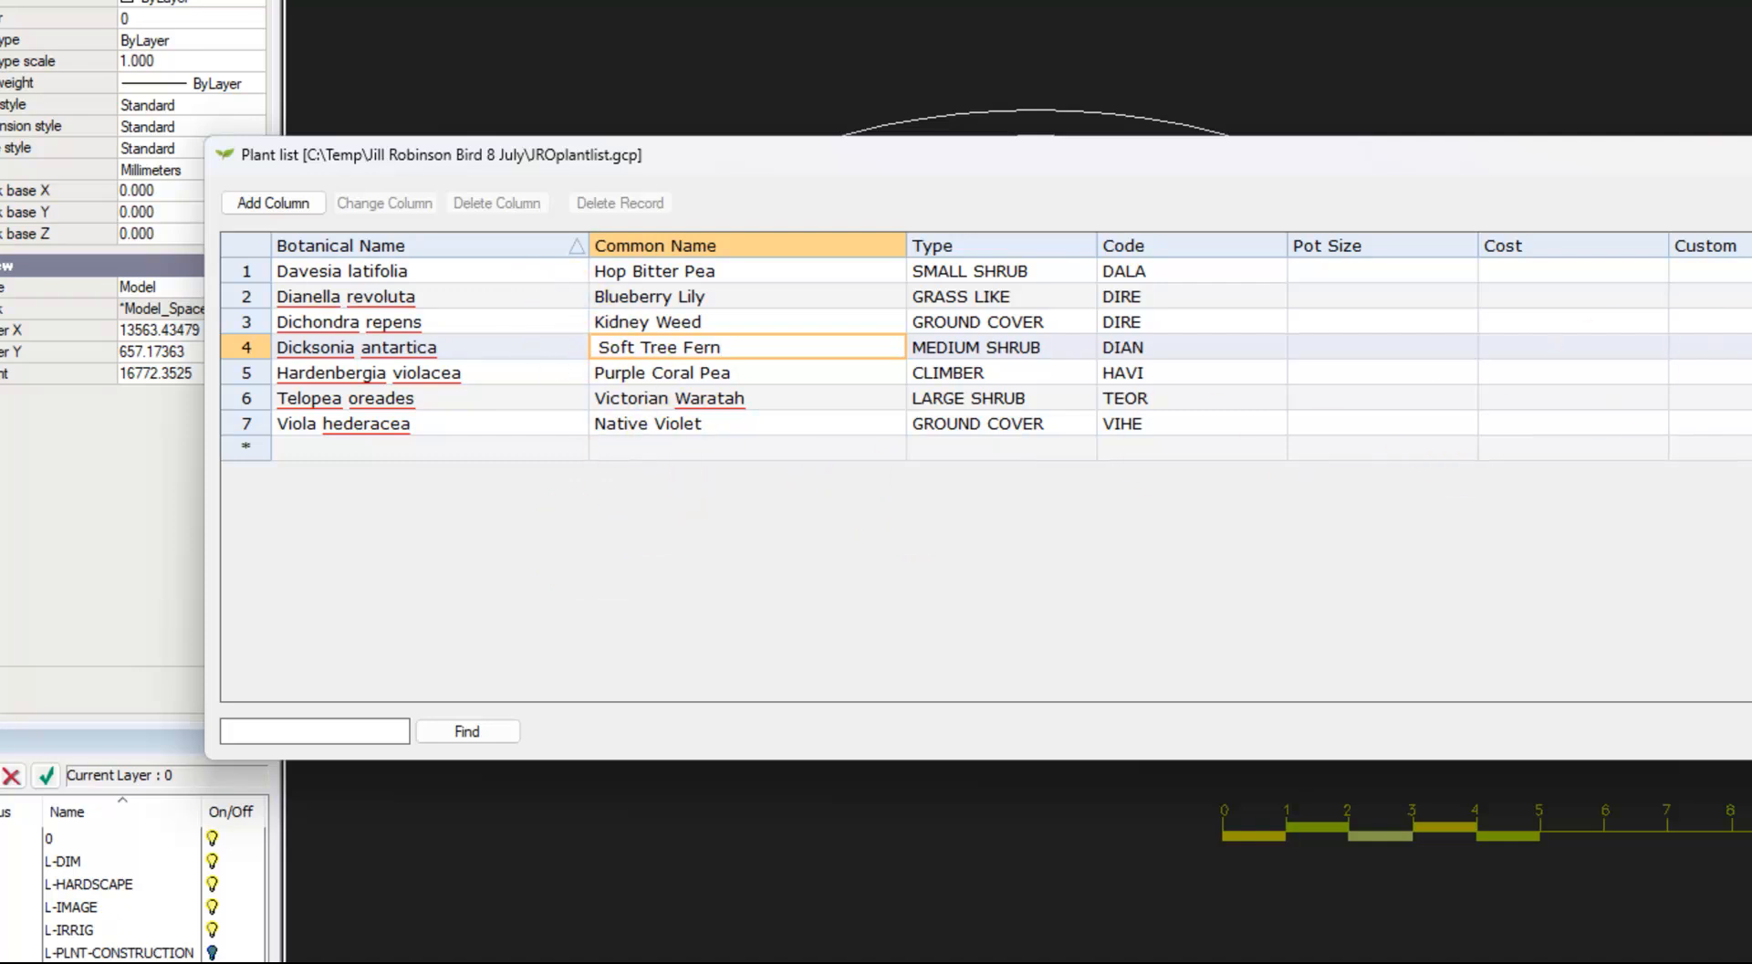
{"action": "left_click", "coordinate": [1751, 155]}
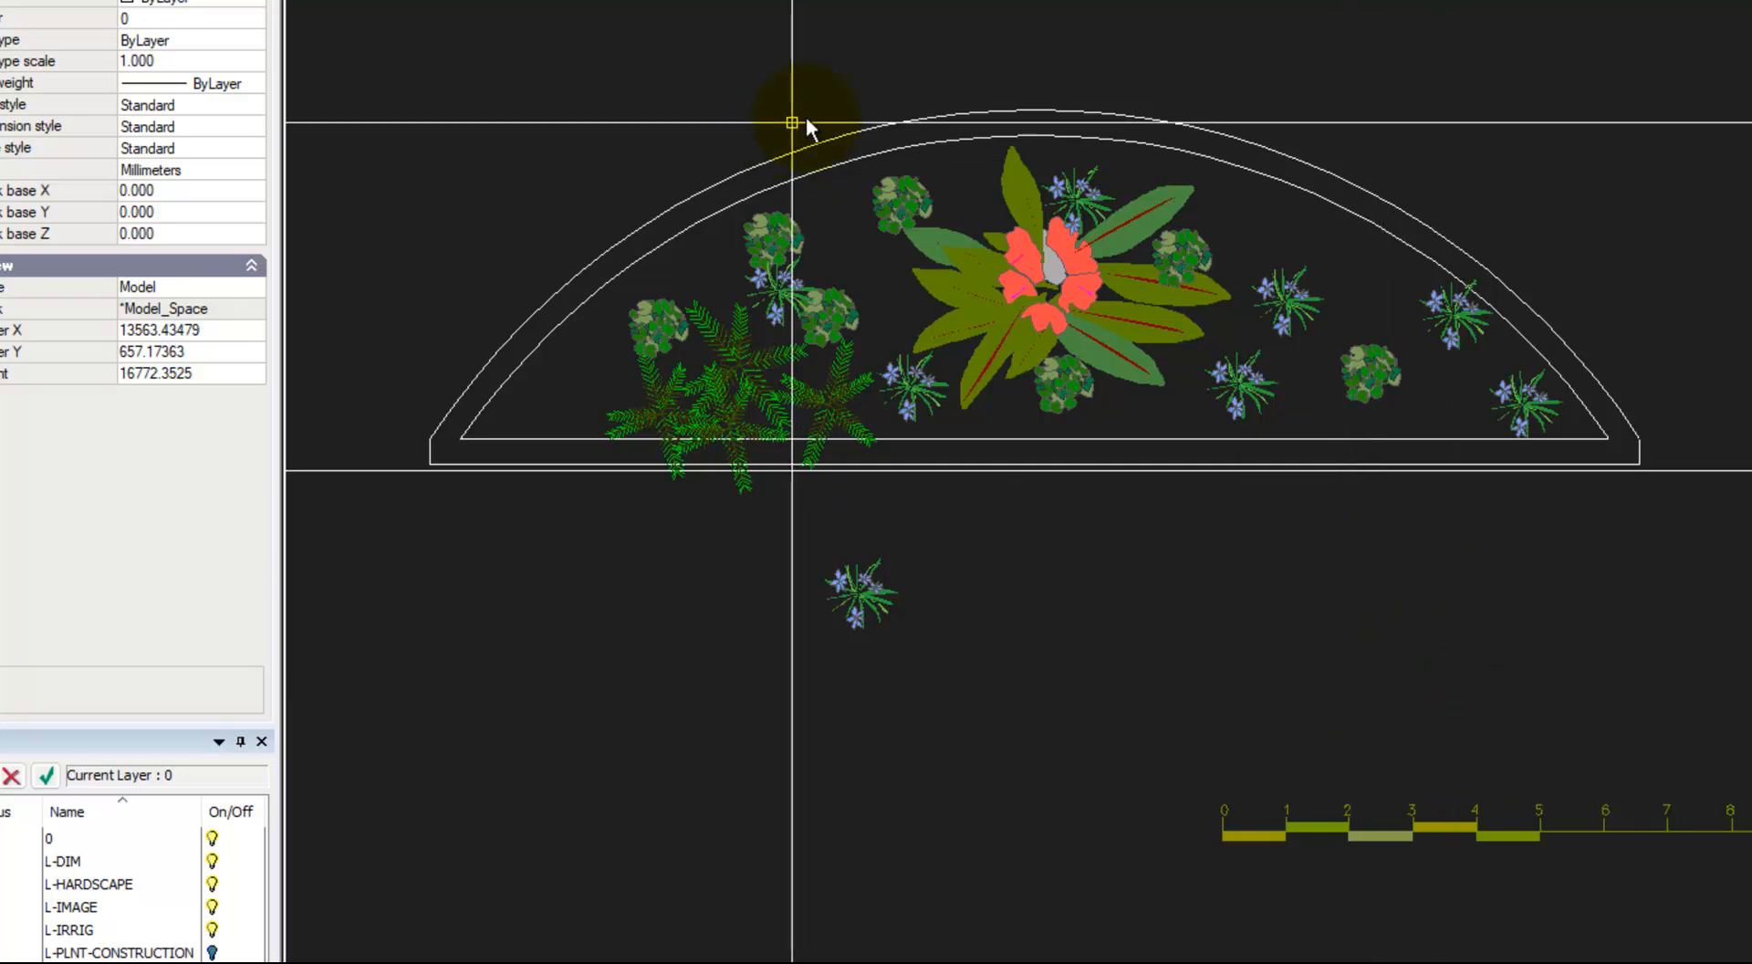
Step: Reopen the plant list, sort it by common name, botanical name, type and botanical name again, and close it
{"action": "left_click", "coordinate": [548, 0]}
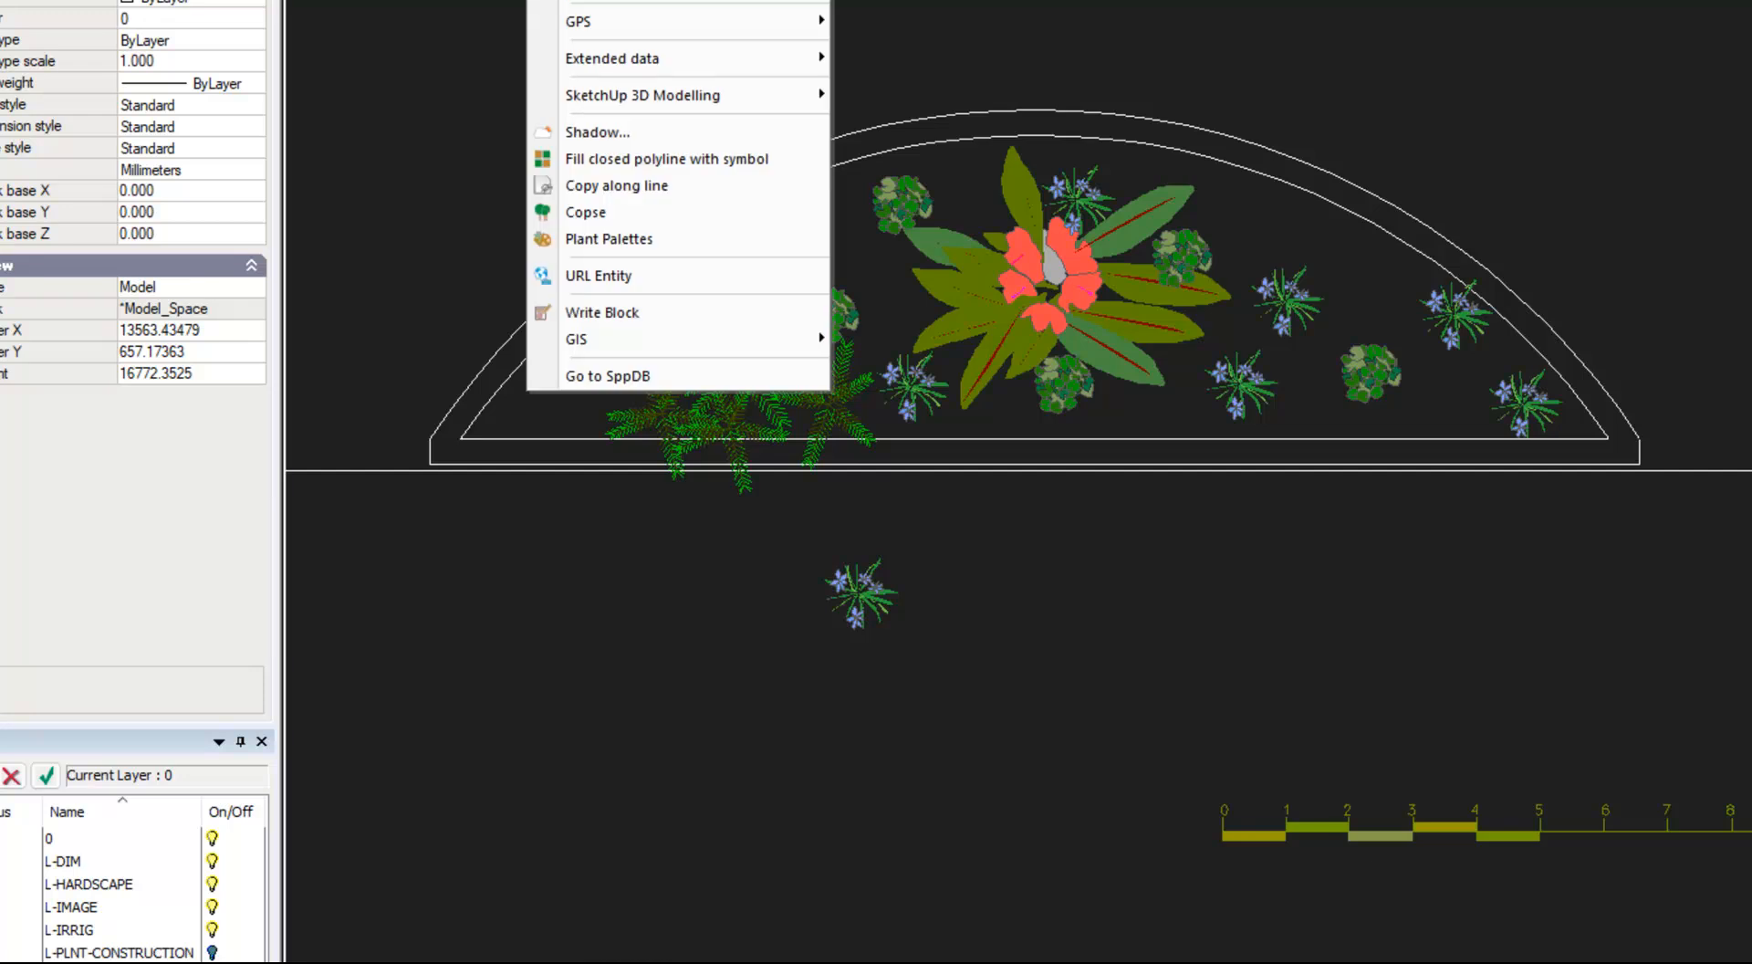
{"action": "mouse_move", "coordinate": [639, 0]}
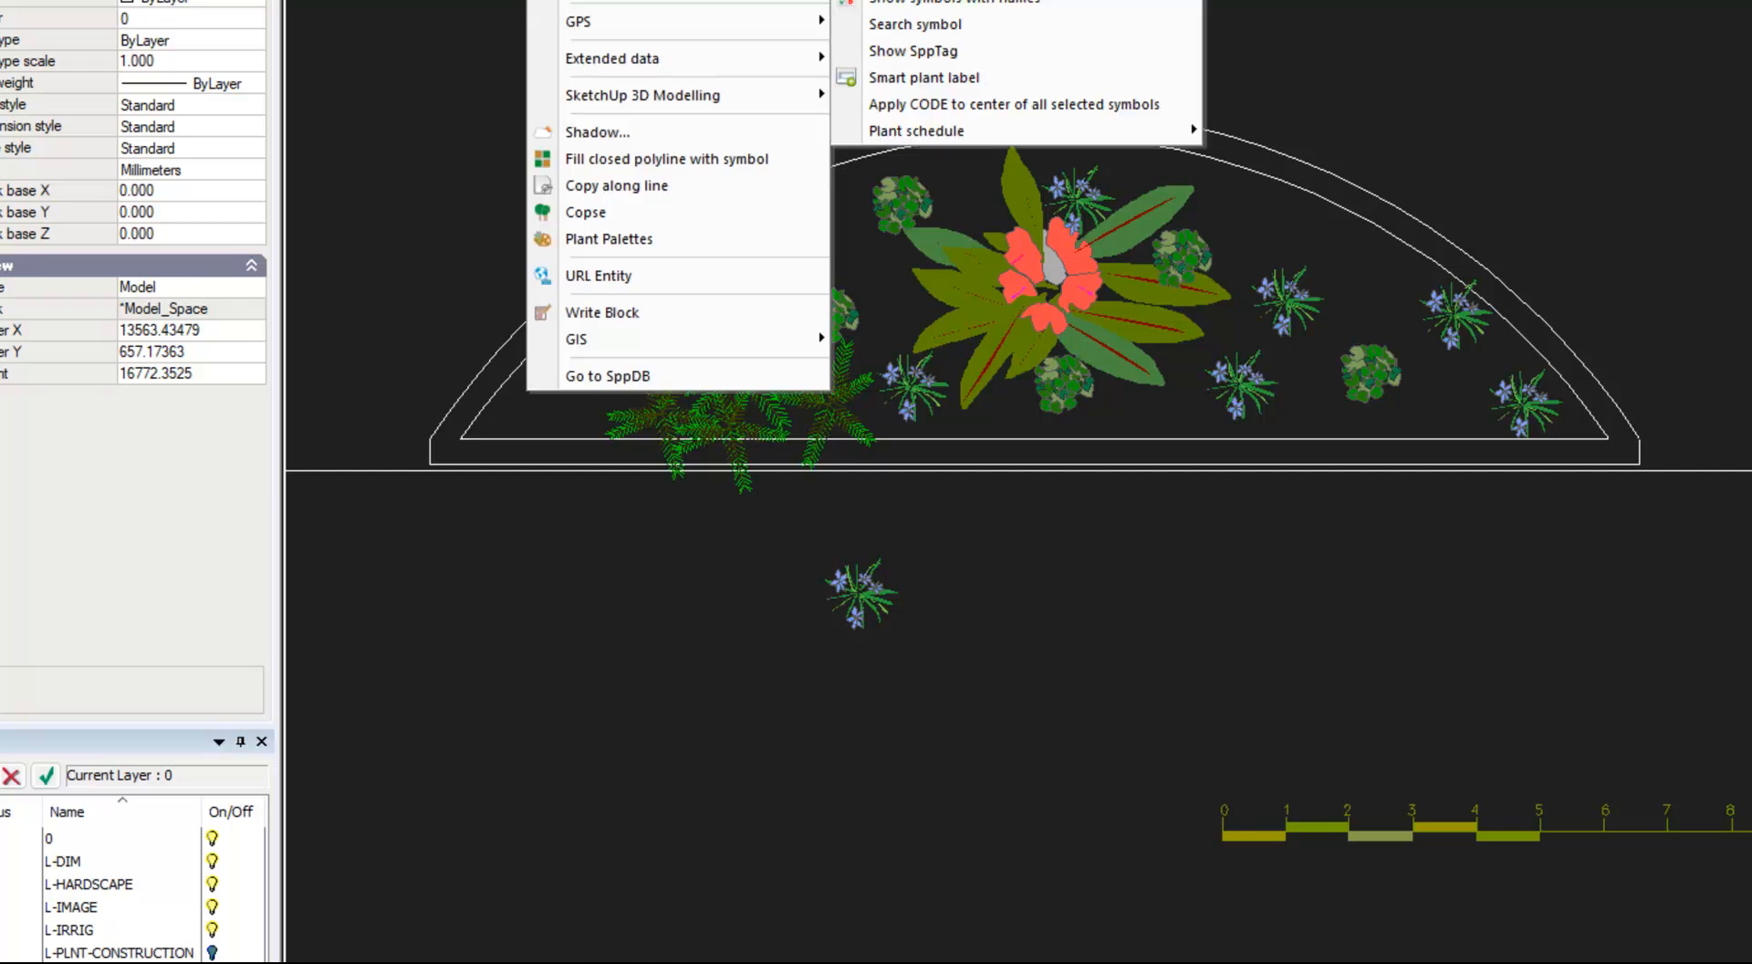
{"action": "left_click", "coordinate": [913, 0]}
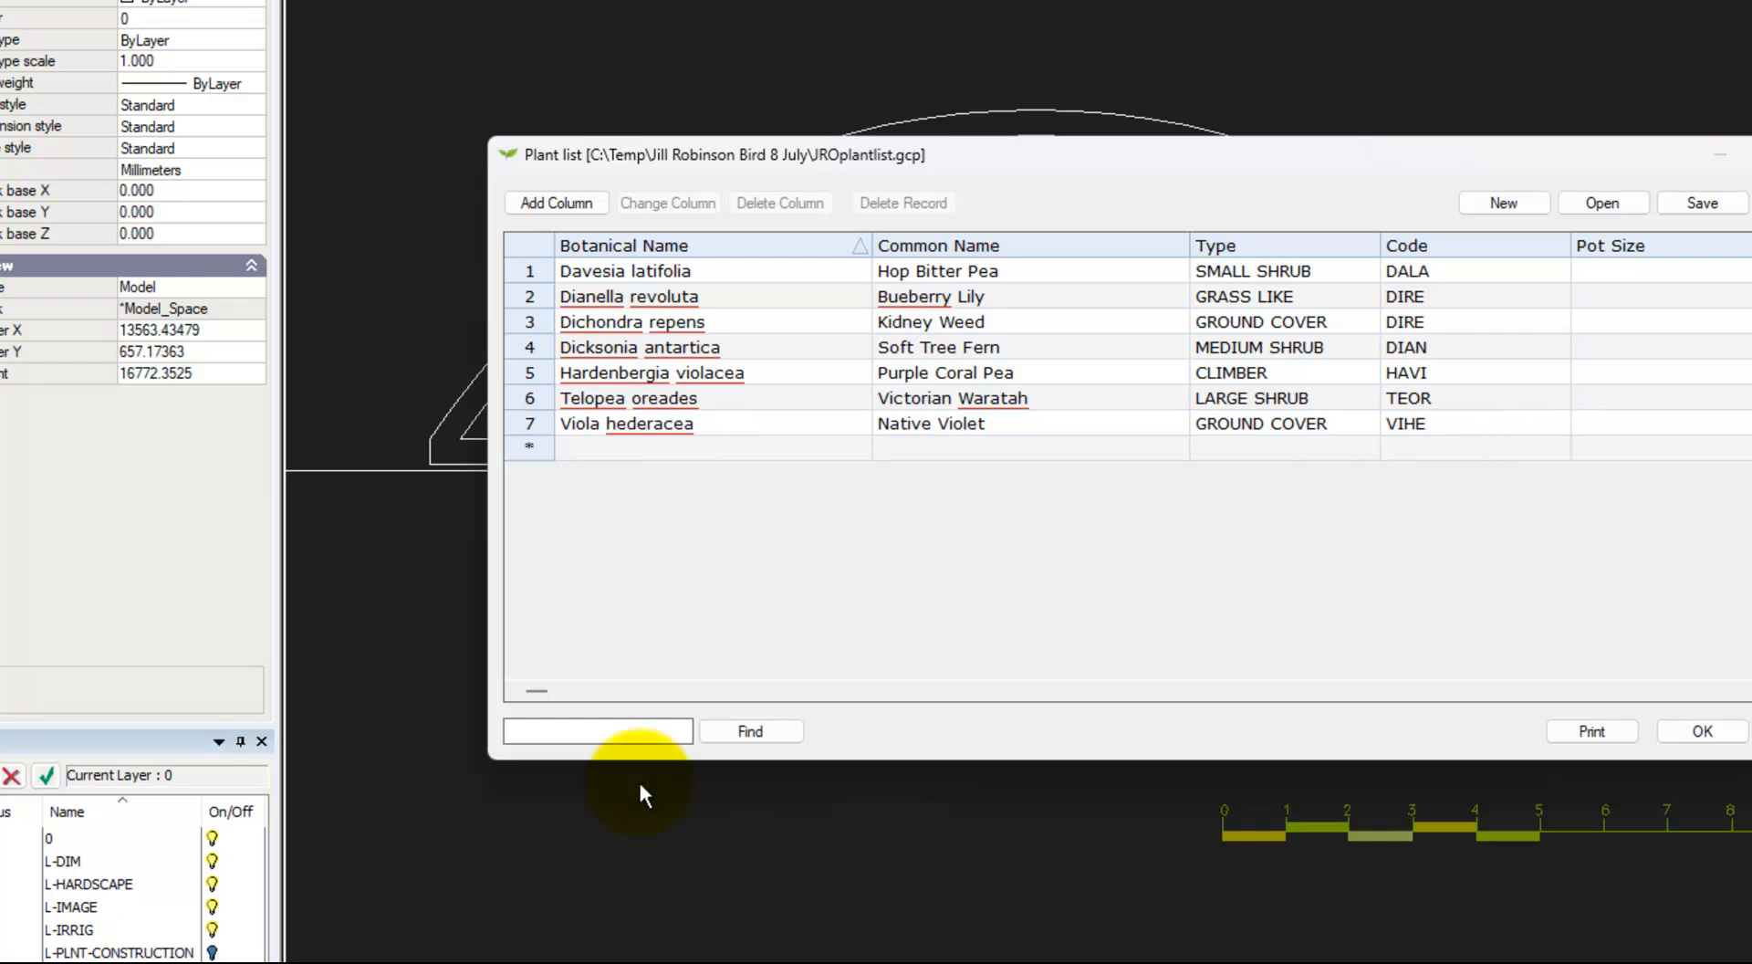
{"action": "left_click", "coordinate": [1040, 256]}
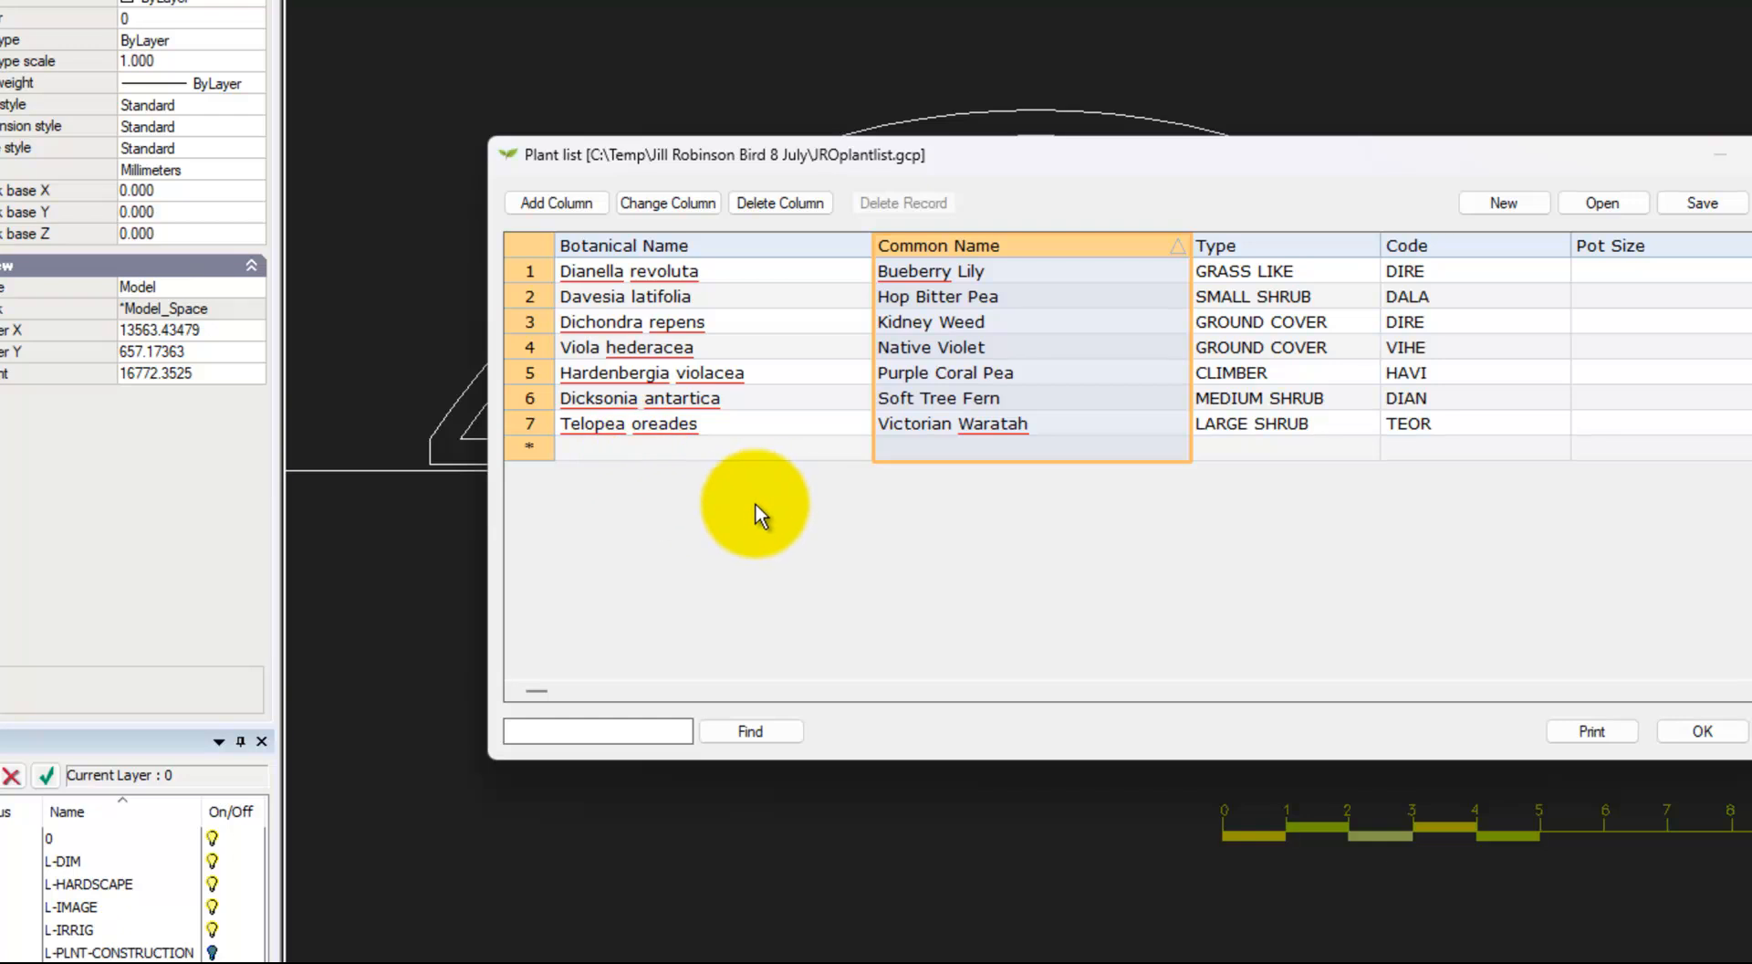
{"action": "left_click", "coordinate": [696, 261]}
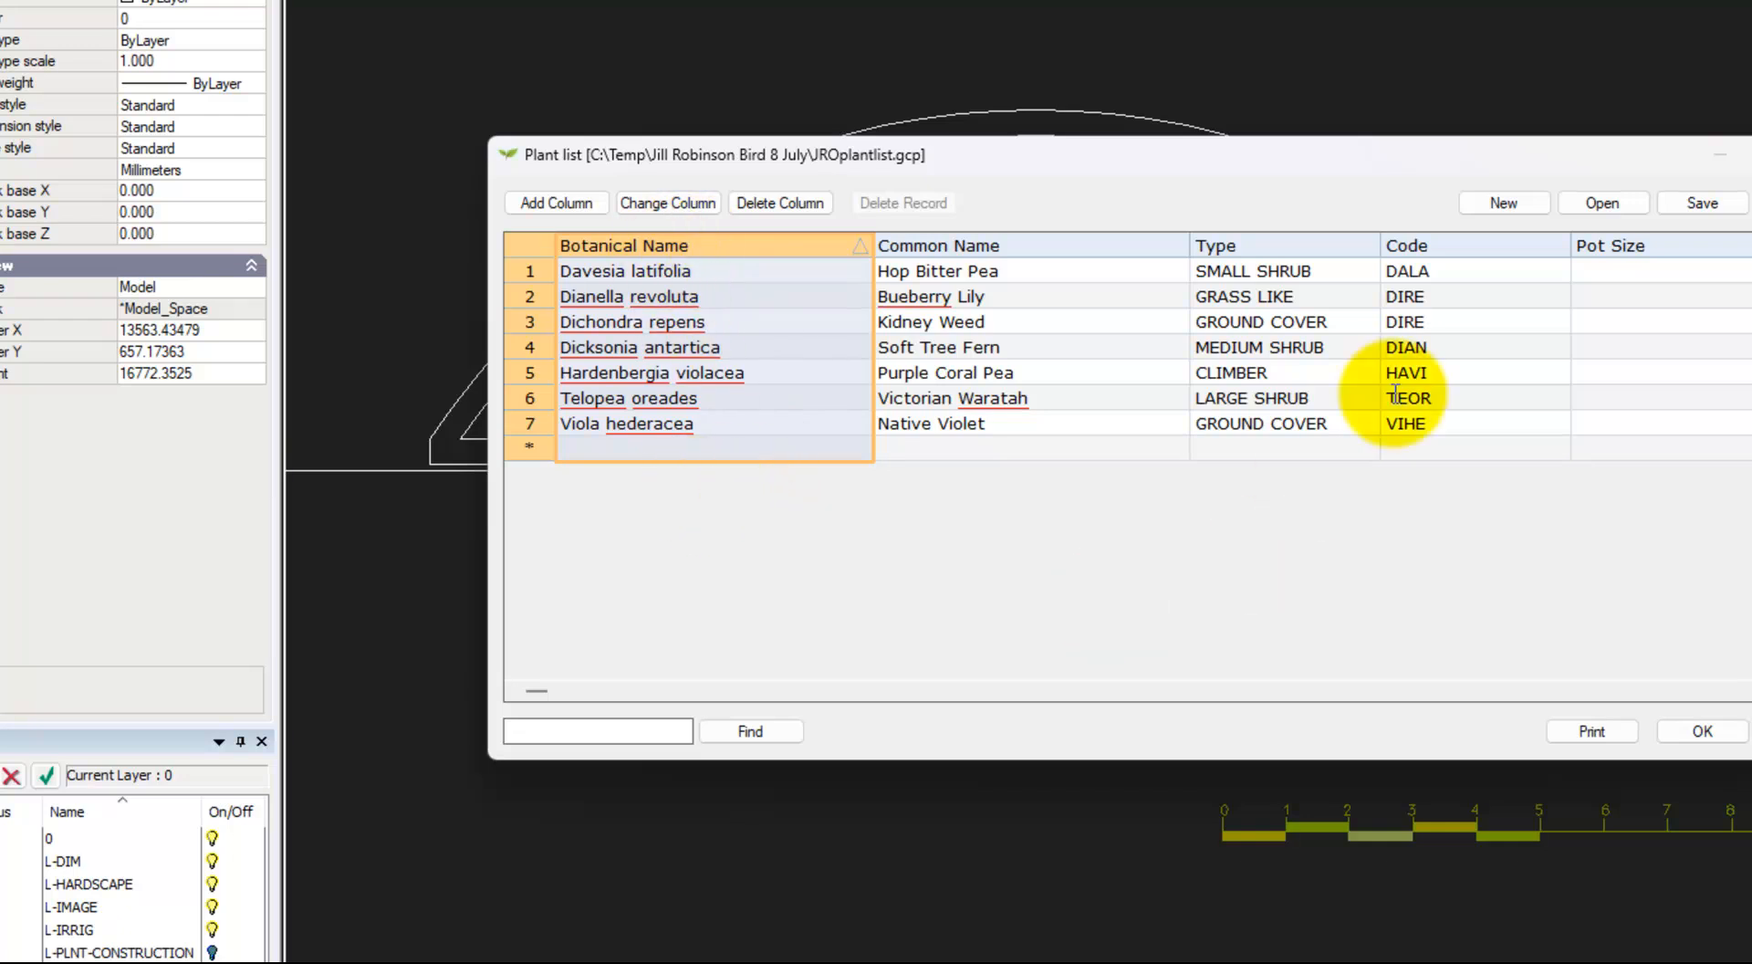
{"action": "left_click", "coordinate": [1303, 259]}
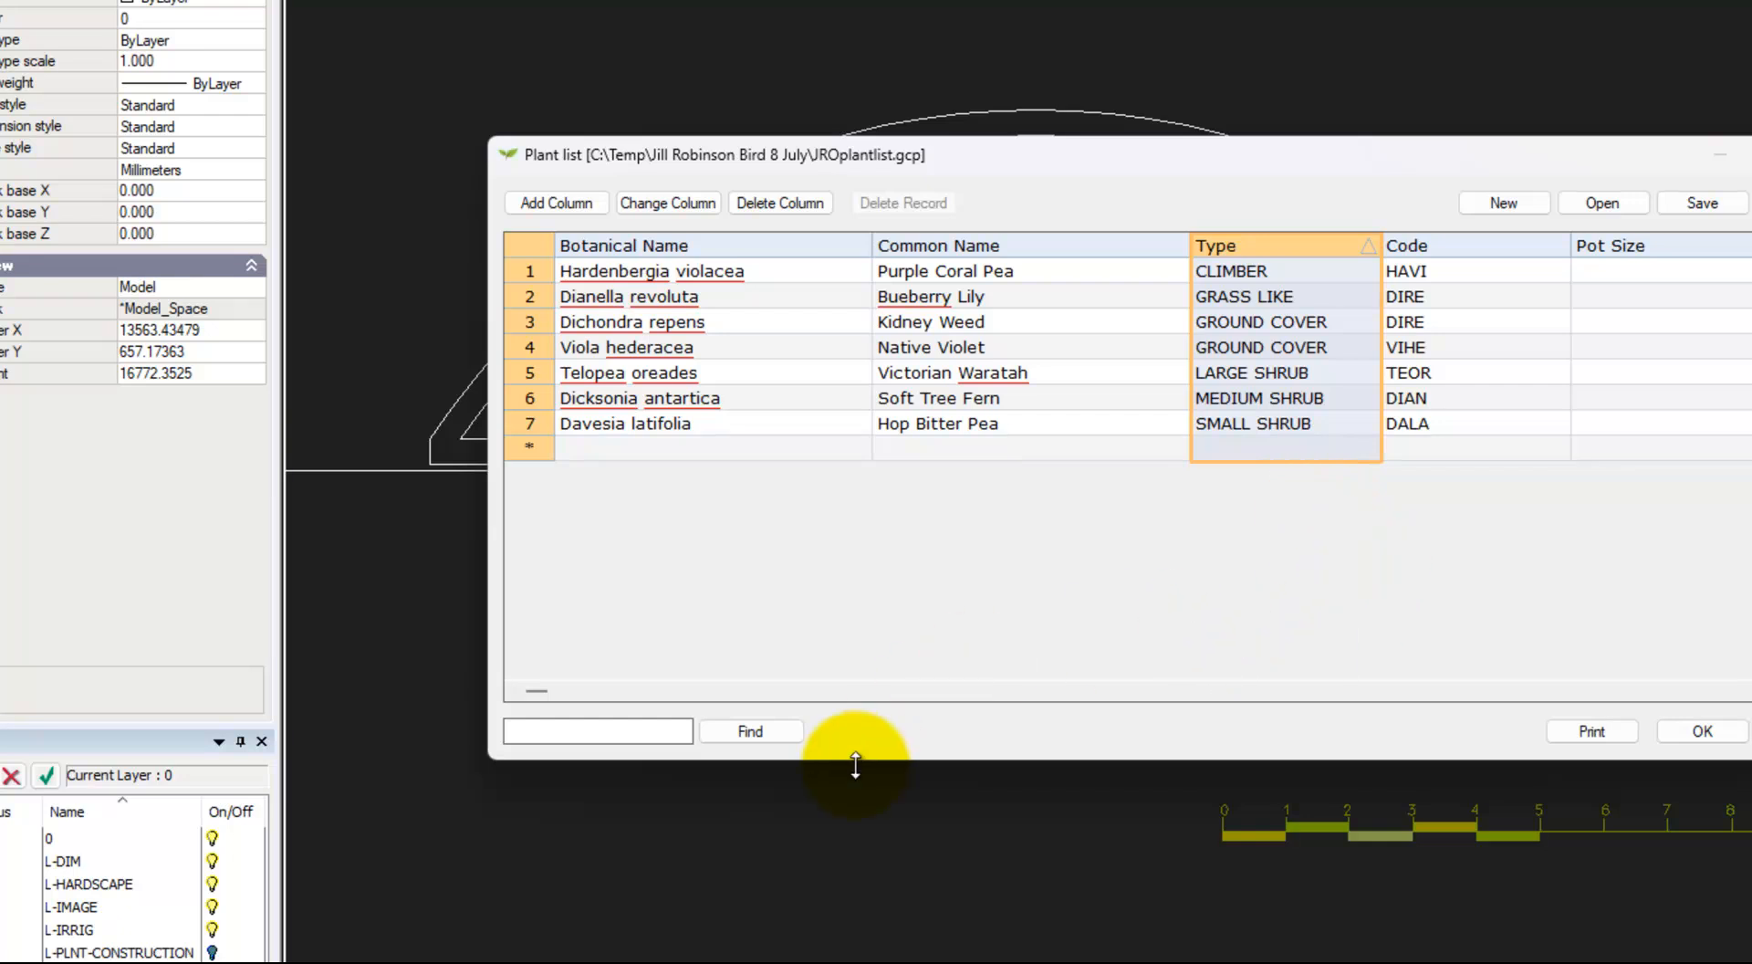
{"action": "left_click", "coordinate": [600, 251]}
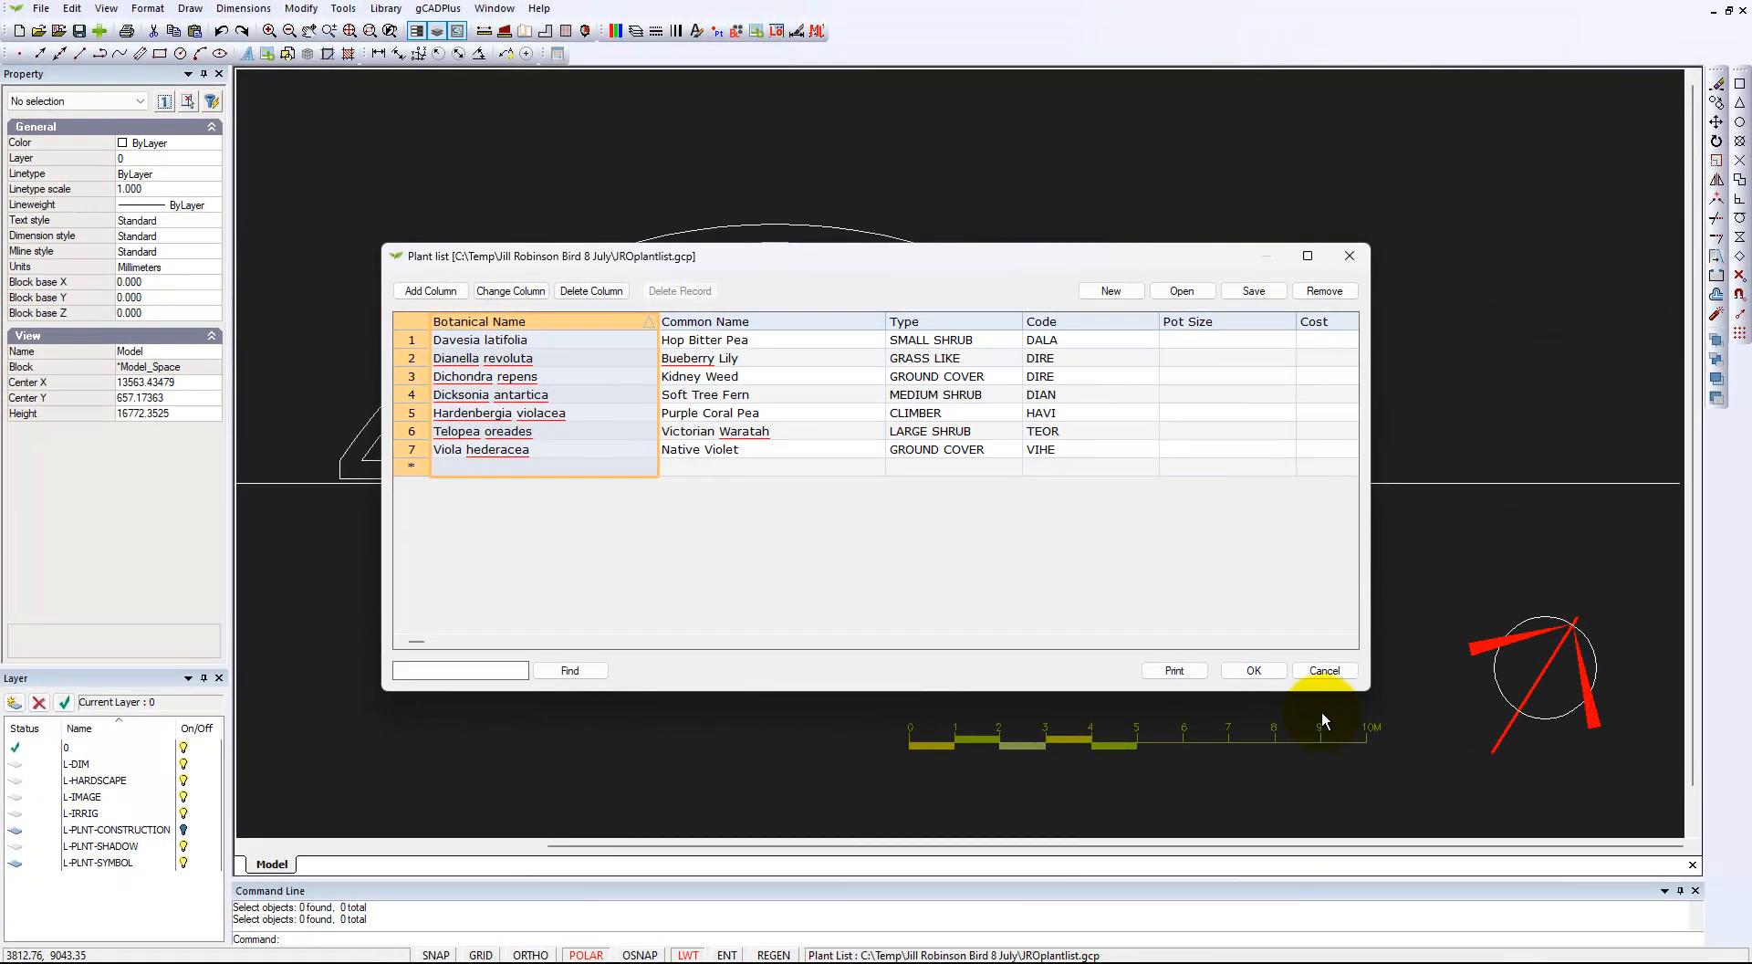
{"action": "left_click", "coordinate": [1690, 739]}
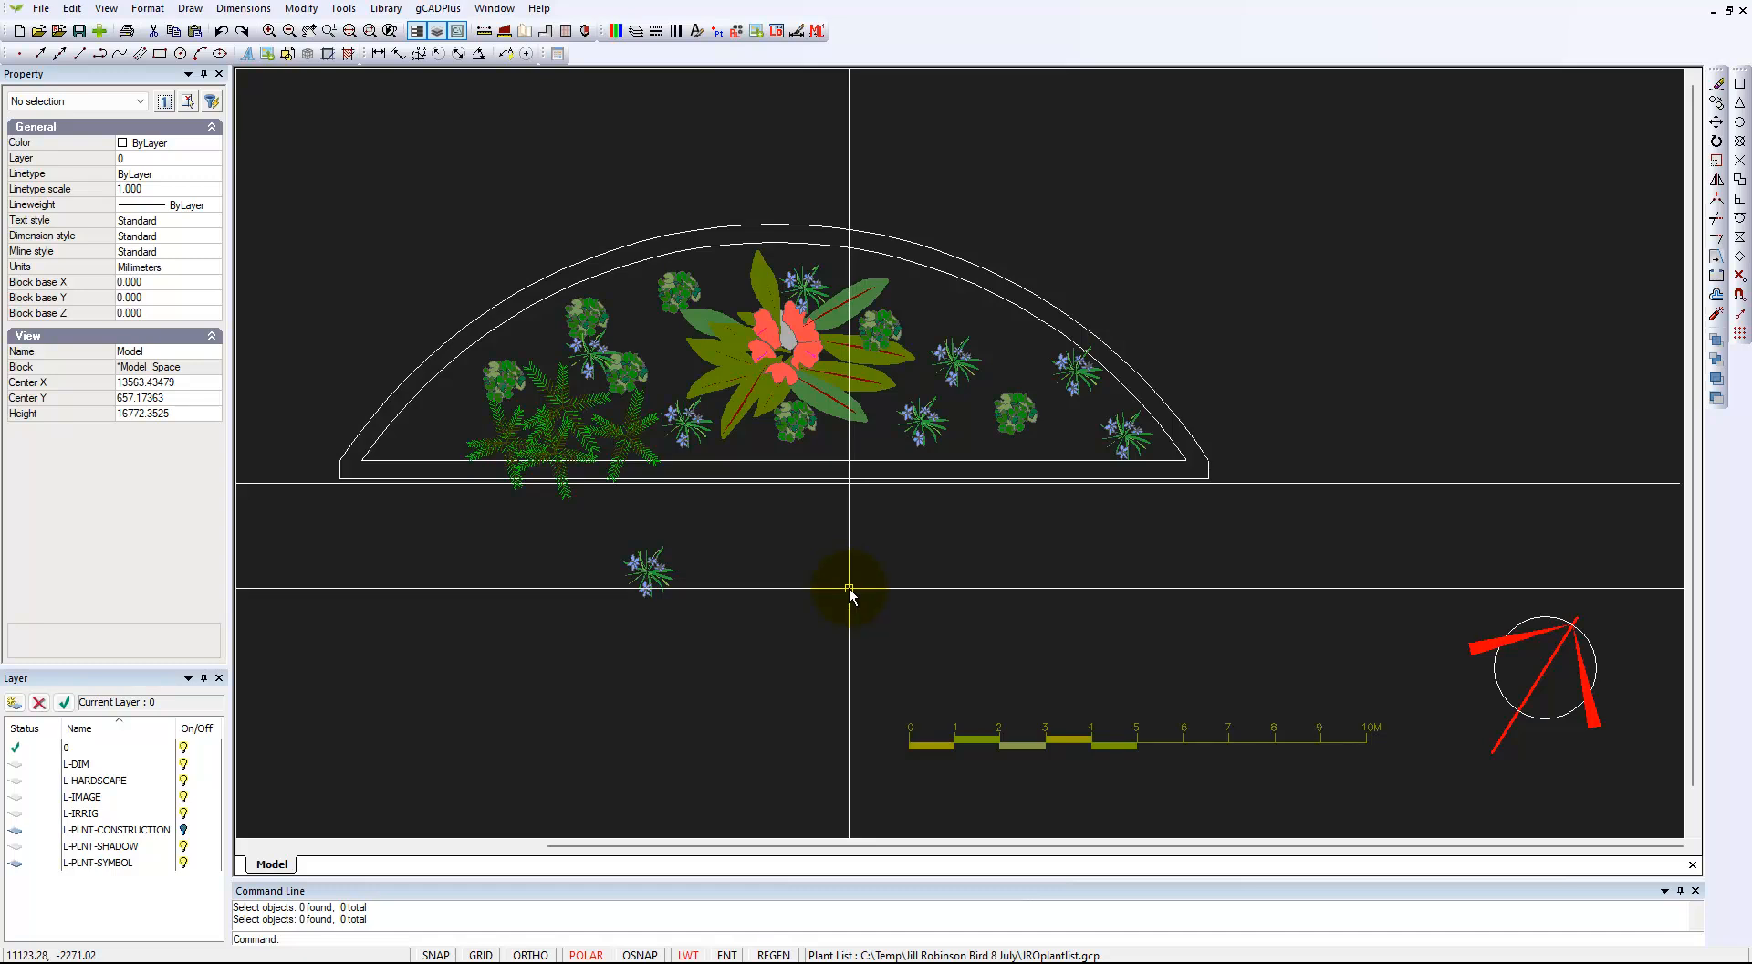
Step: Set the plant data of the large red-flowered symbol in the middle of the bed to Telopea oreades
{"action": "left_click", "coordinate": [436, 7]}
{"action": "mouse_move", "coordinate": [576, 40]}
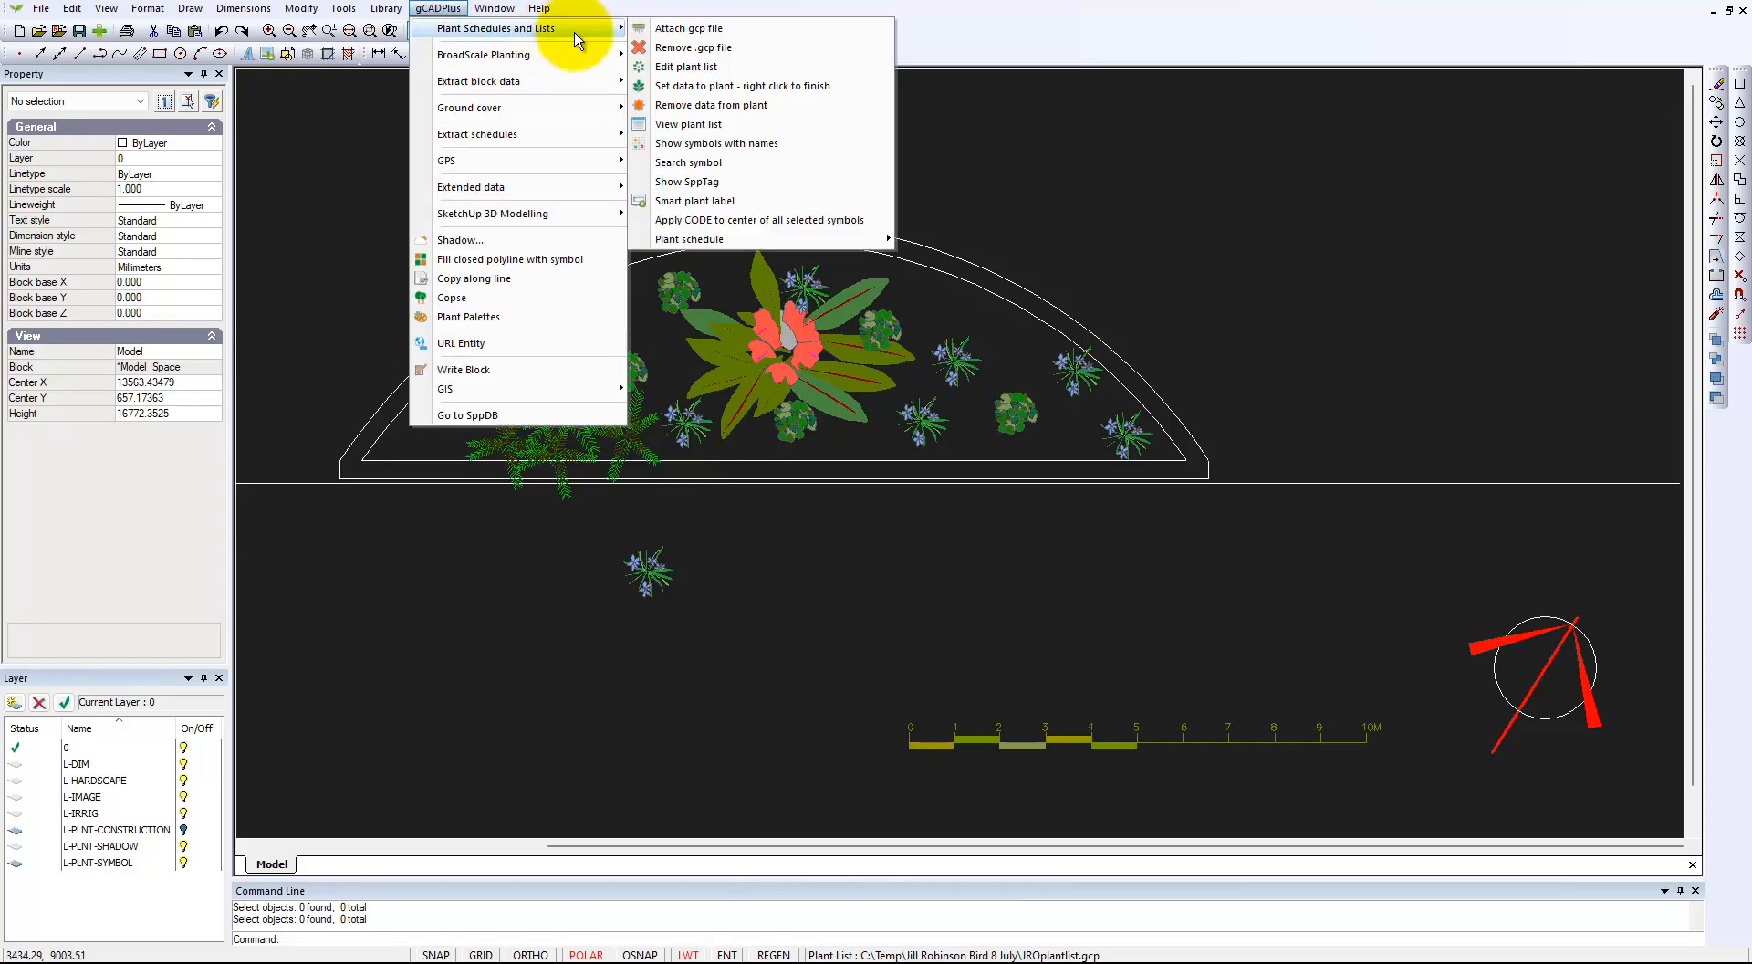
{"action": "left_click", "coordinate": [749, 94]}
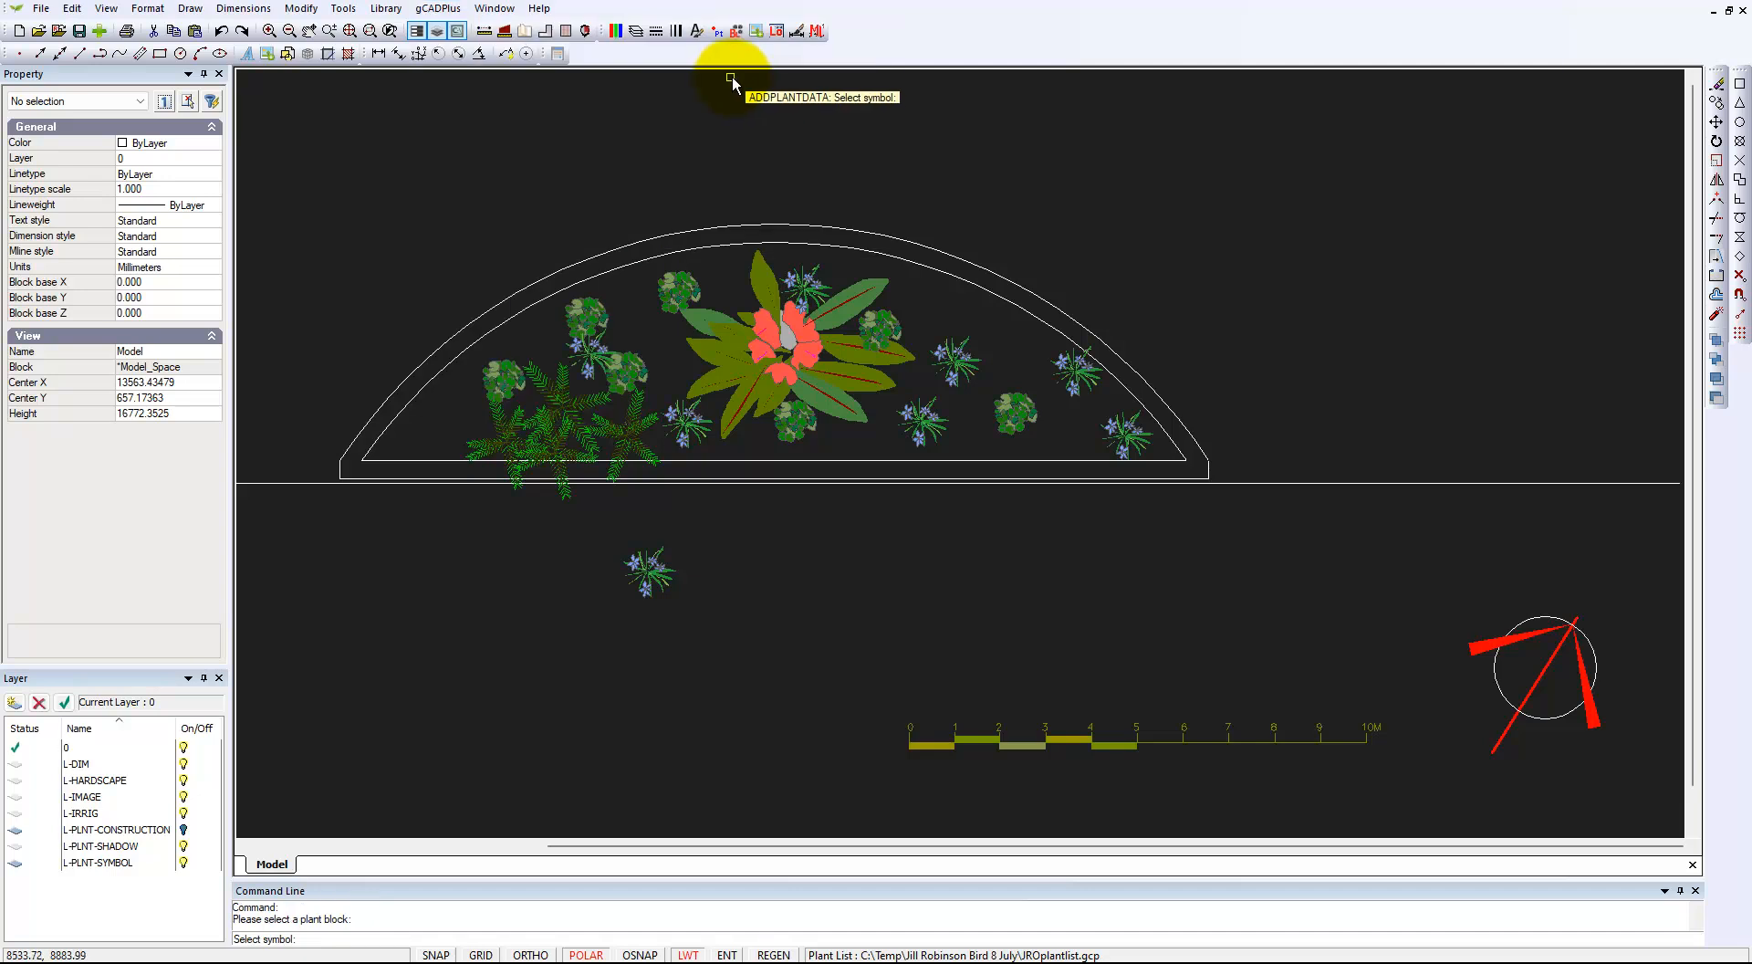
{"action": "left_click", "coordinate": [788, 381]}
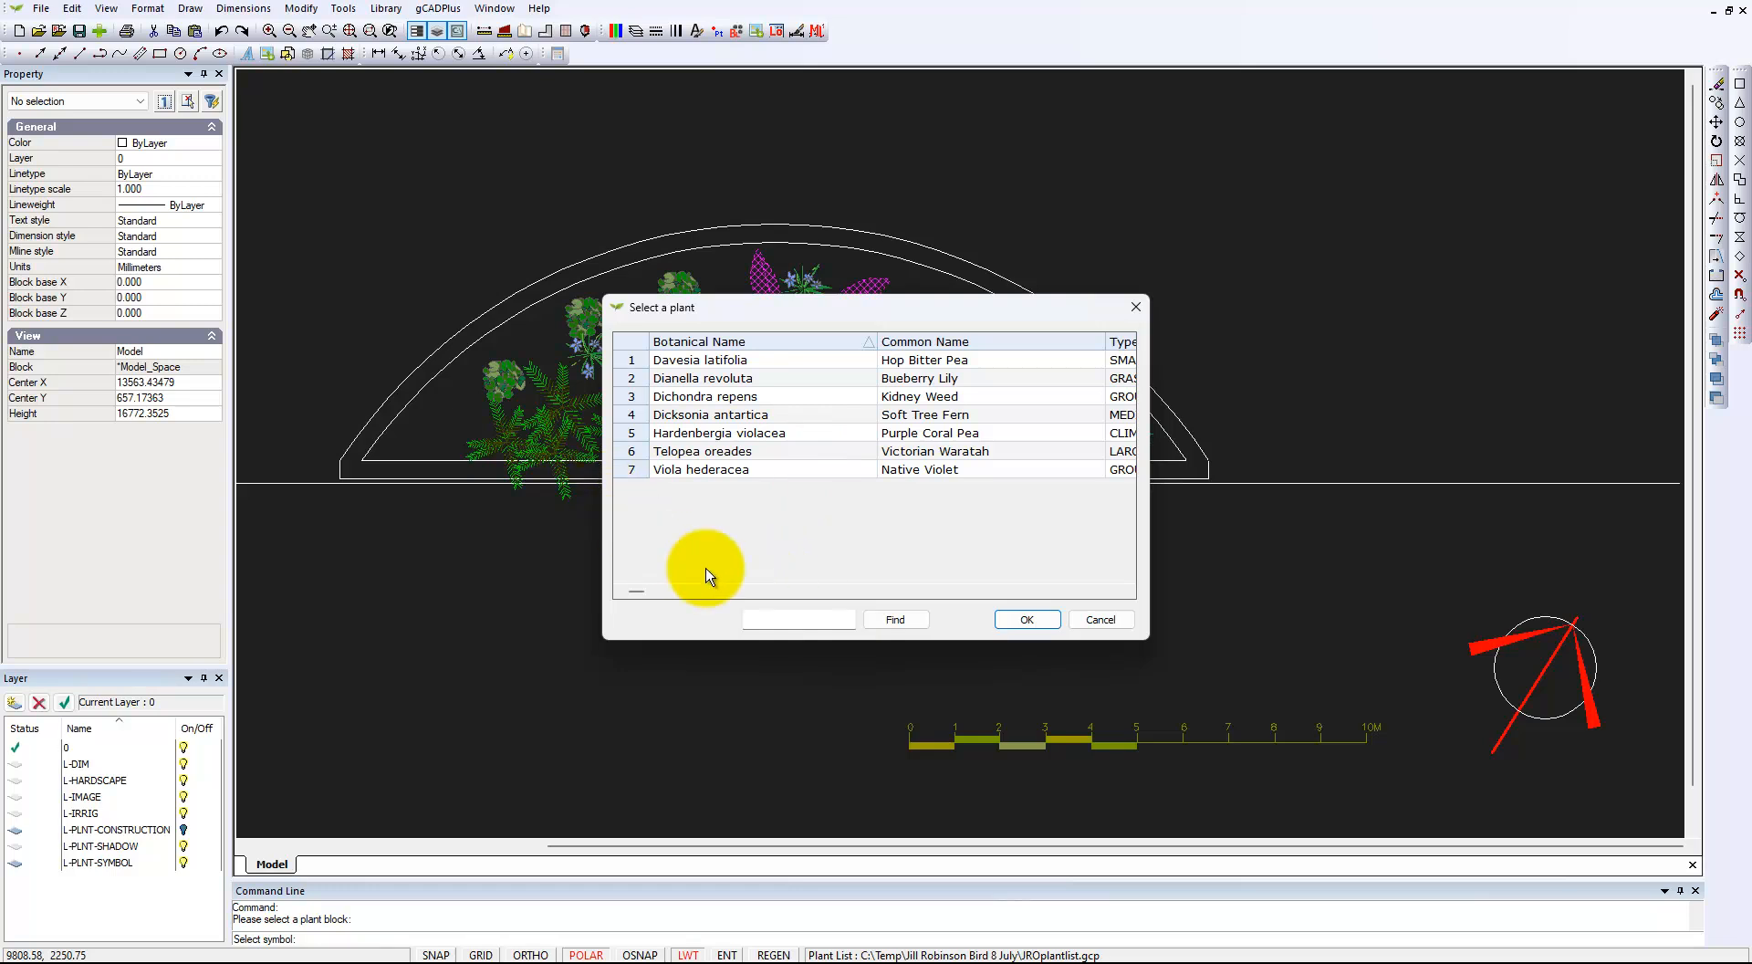
{"action": "left_click", "coordinate": [629, 451]}
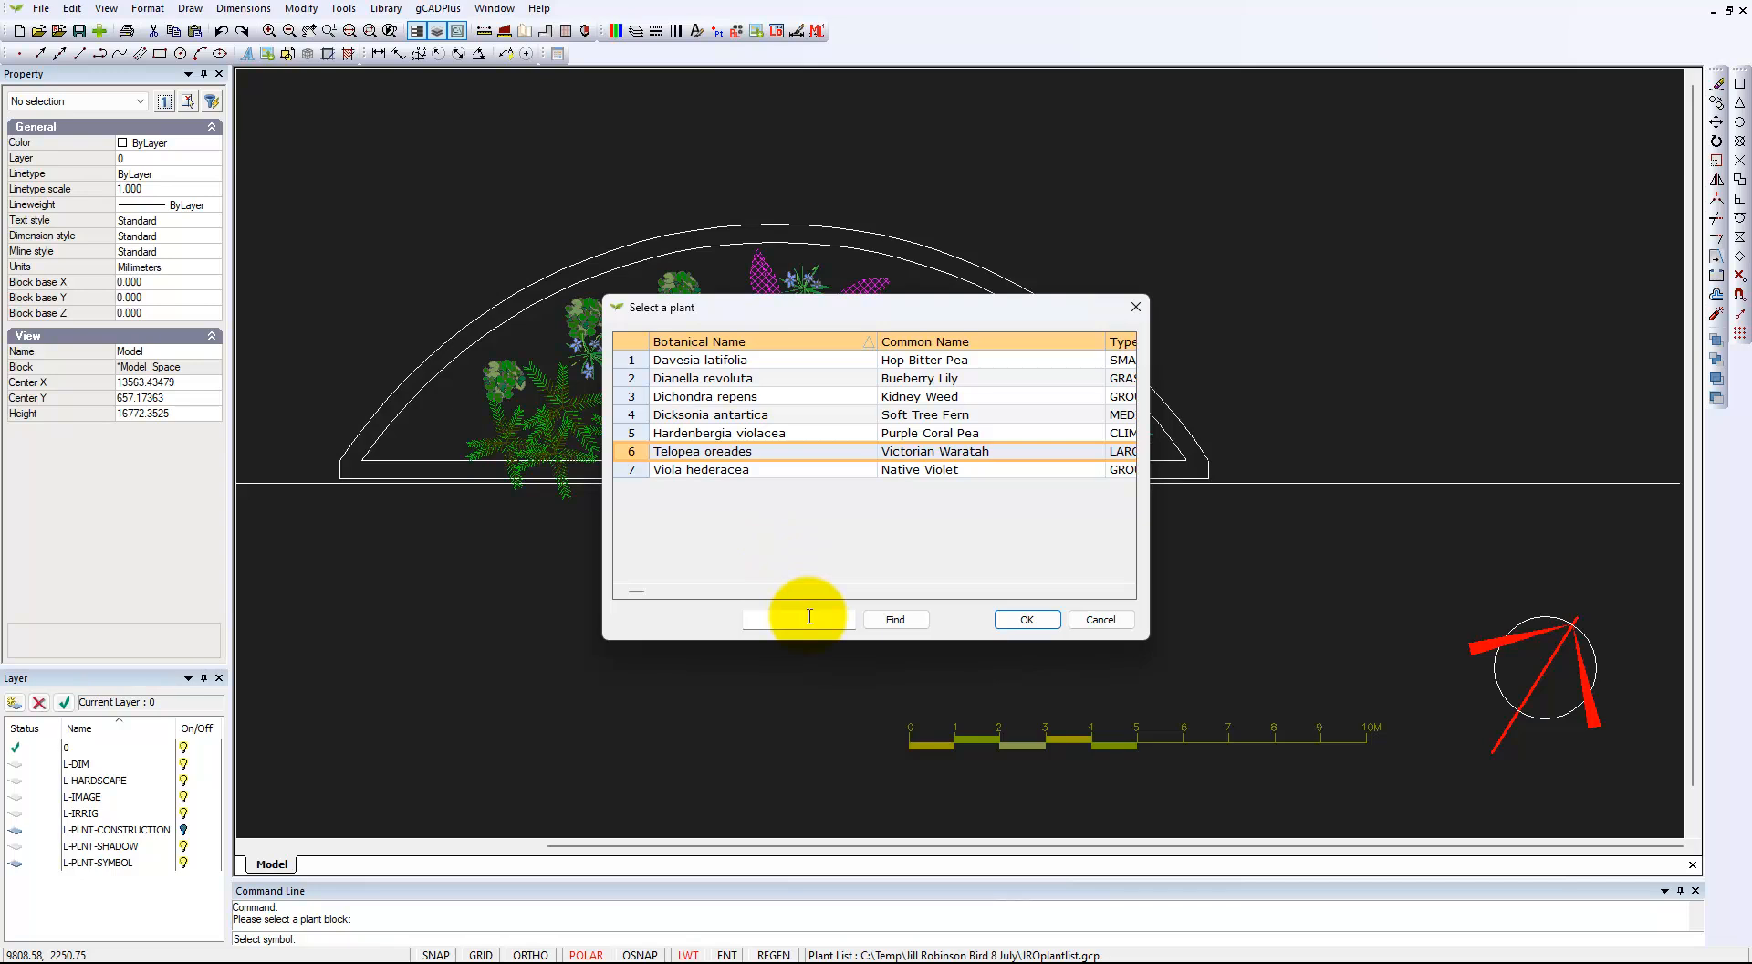
{"action": "left_click", "coordinate": [1024, 620]}
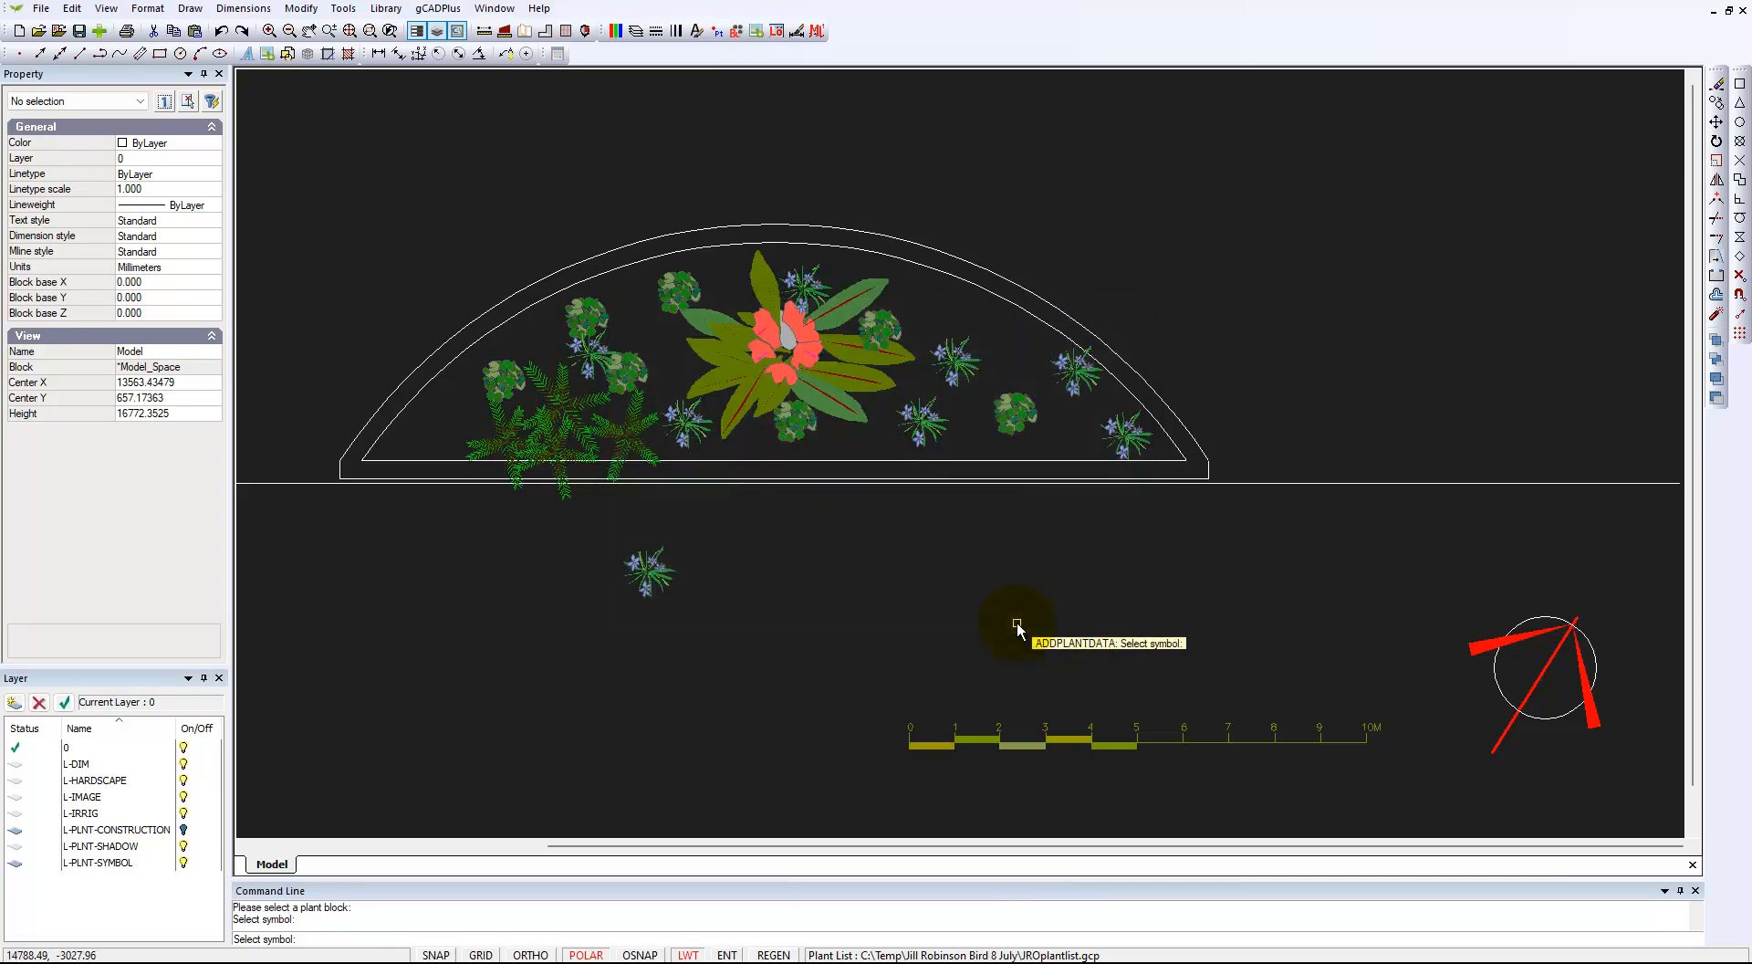
Step: Assign Dicksonia antartica to the lowest fern symbol in the cluster at the bed's front edge
{"action": "left_click", "coordinate": [567, 431]}
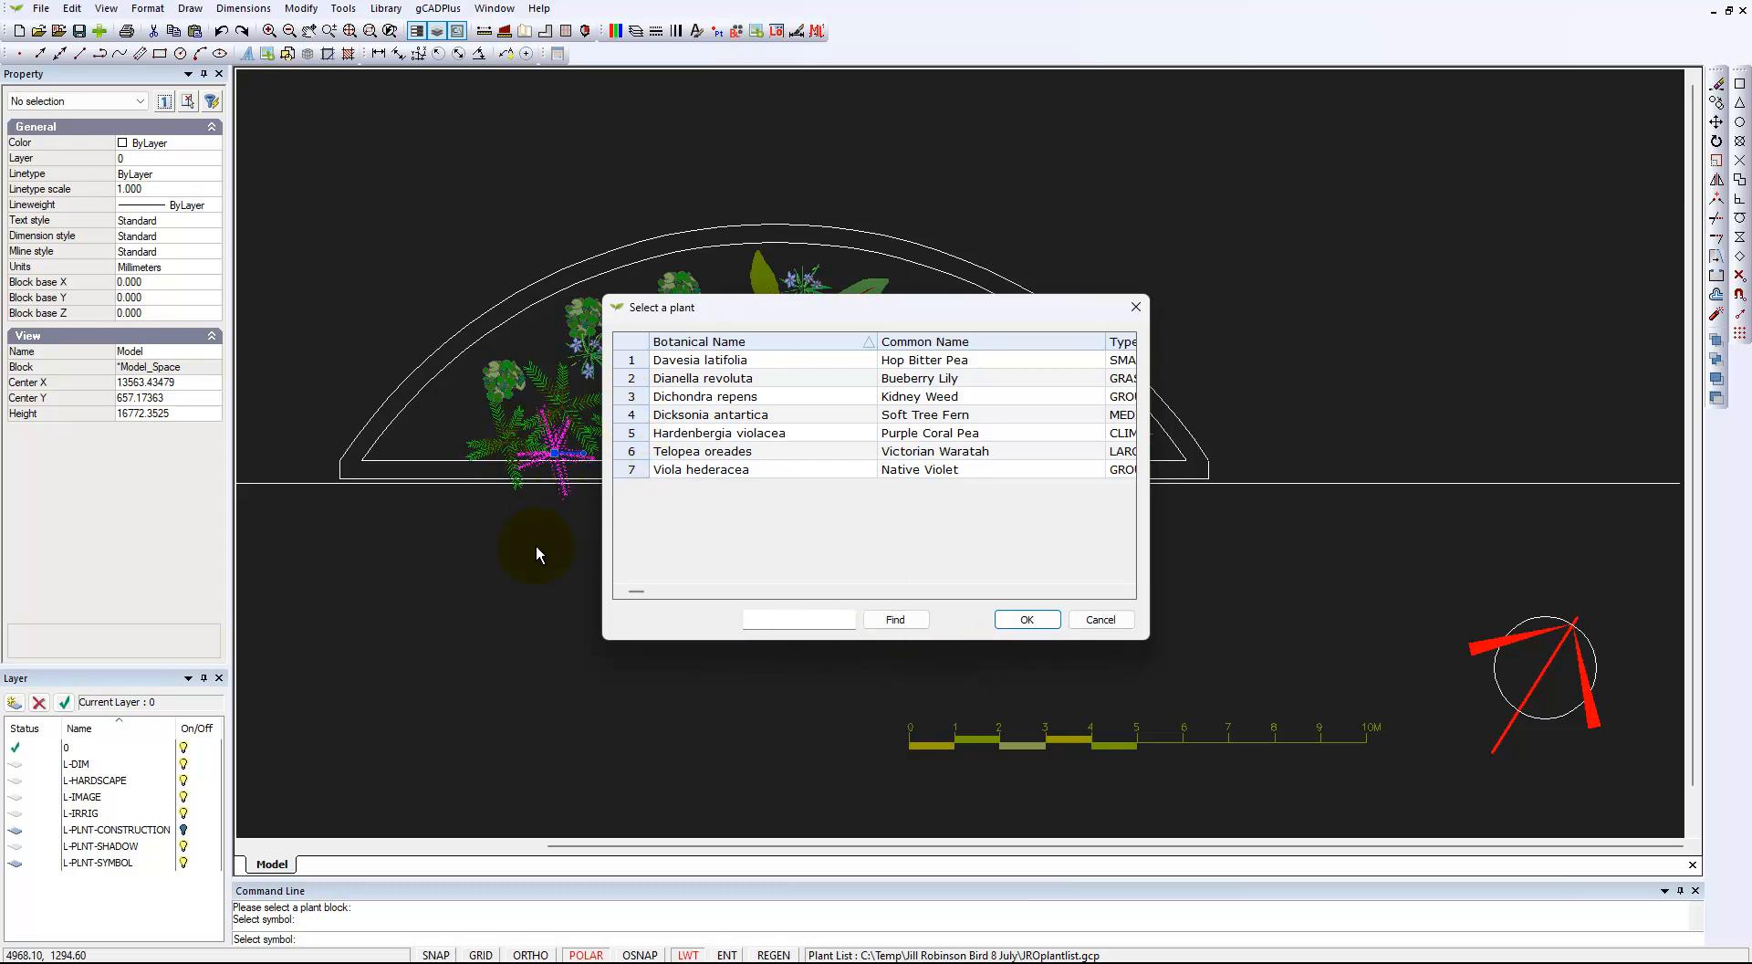
{"action": "left_click", "coordinate": [1026, 619]}
{"action": "left_click", "coordinate": [964, 518]}
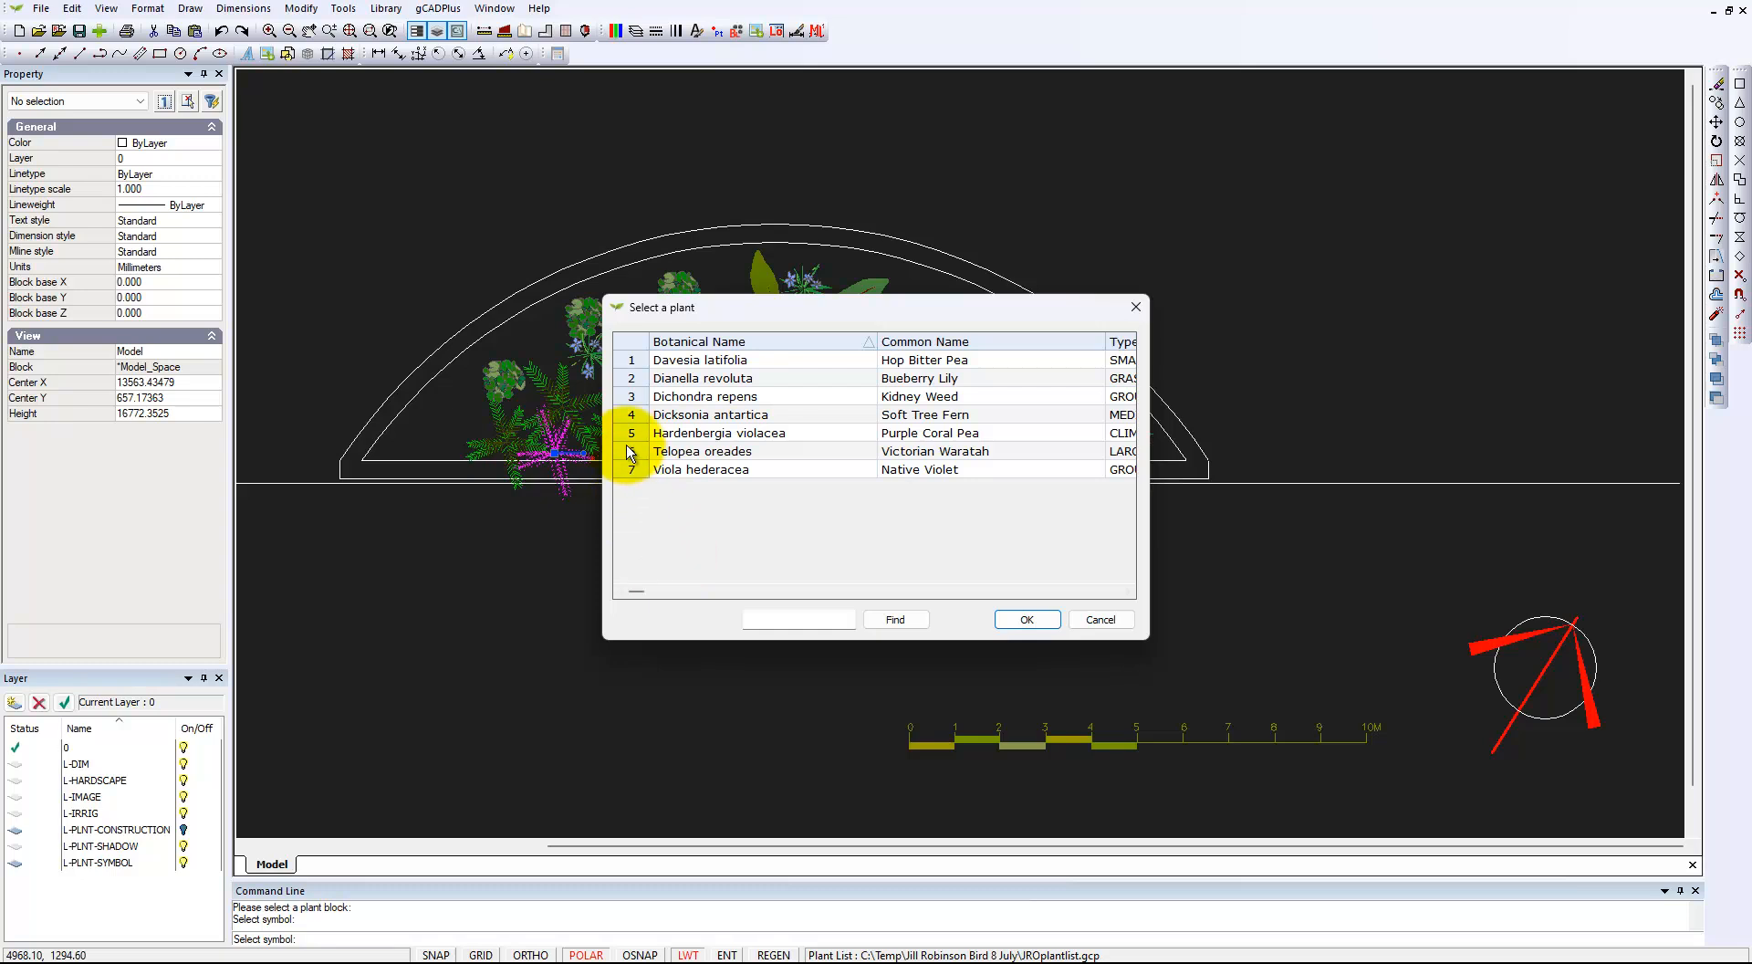
{"action": "left_click", "coordinate": [627, 422]}
{"action": "left_click", "coordinate": [1027, 619]}
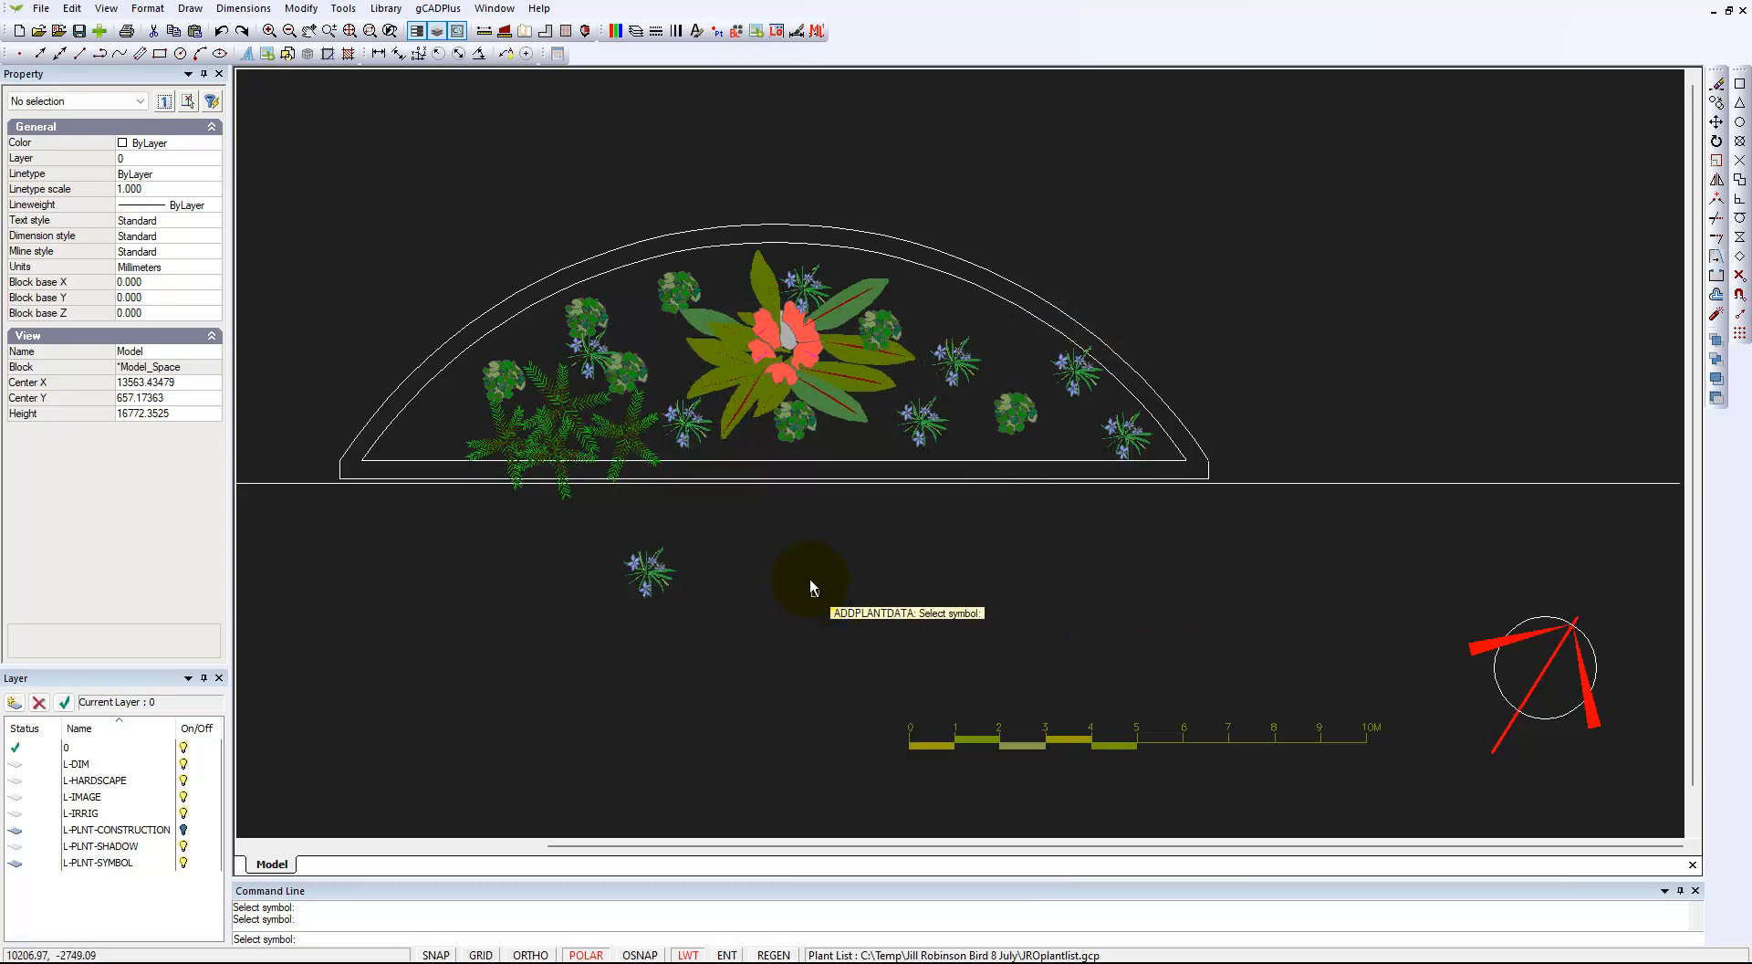
Step: Assign Dianella revoluta to the blue-flowered symbol between the fern cluster and the large red-flowered plant
{"action": "left_click", "coordinate": [696, 439]}
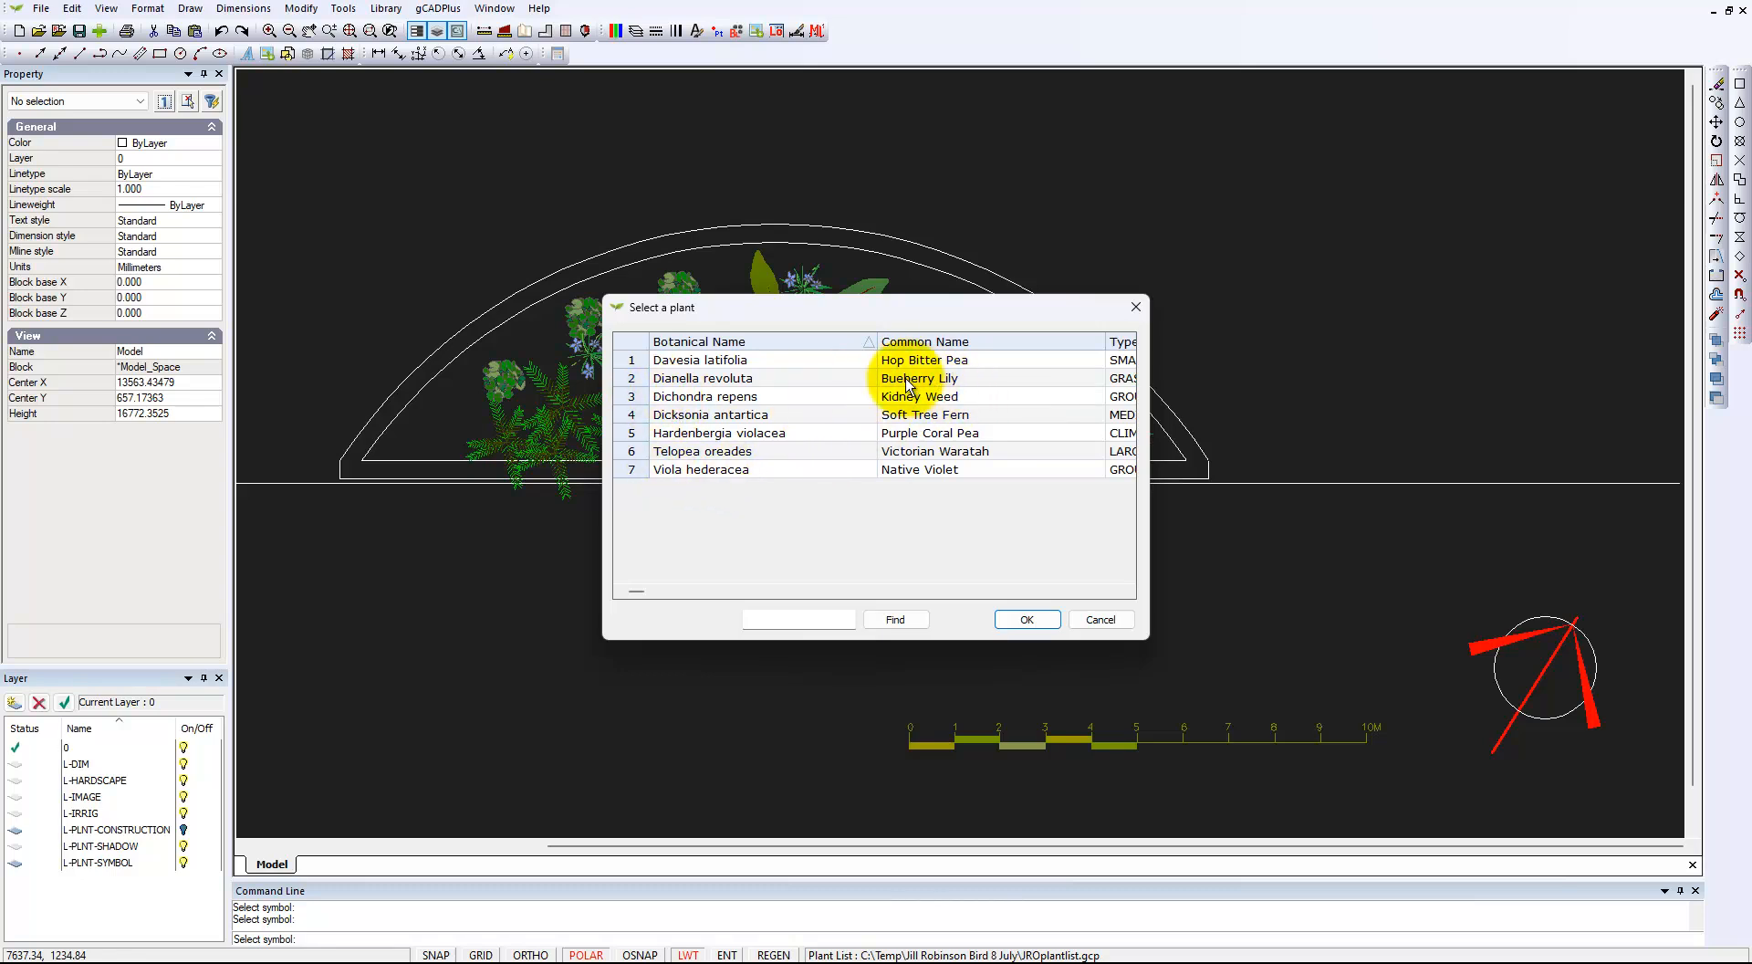
{"action": "left_click", "coordinate": [630, 378]}
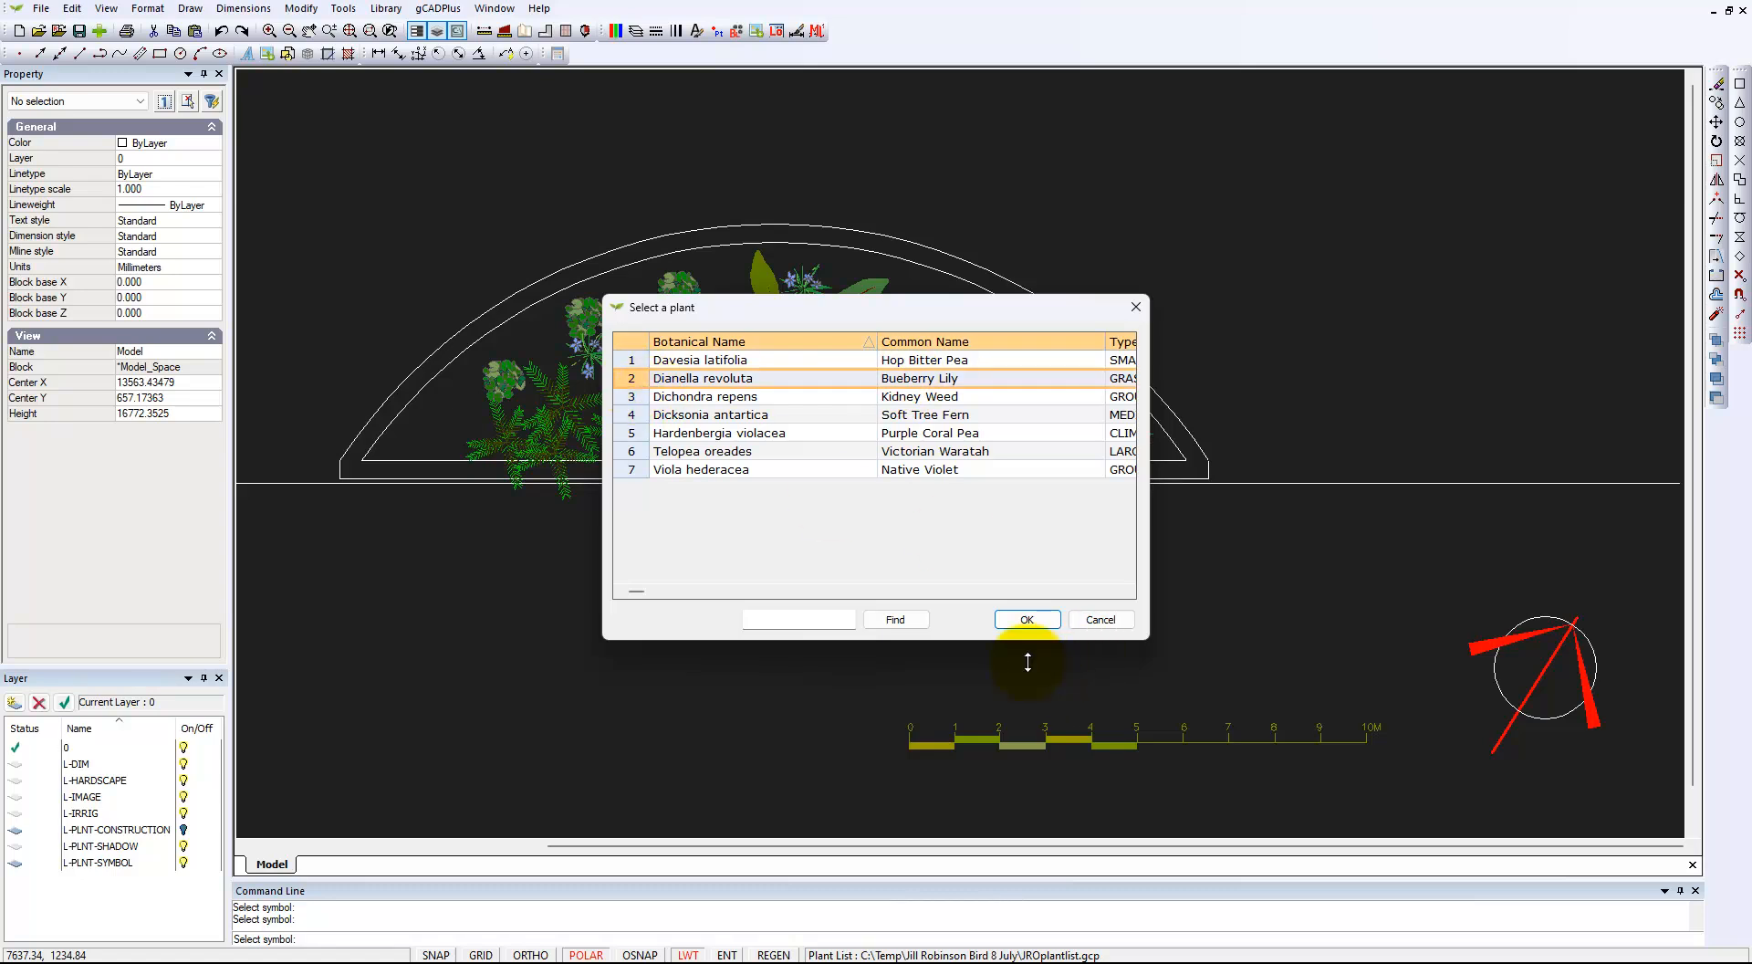
{"action": "left_click", "coordinate": [1036, 622]}
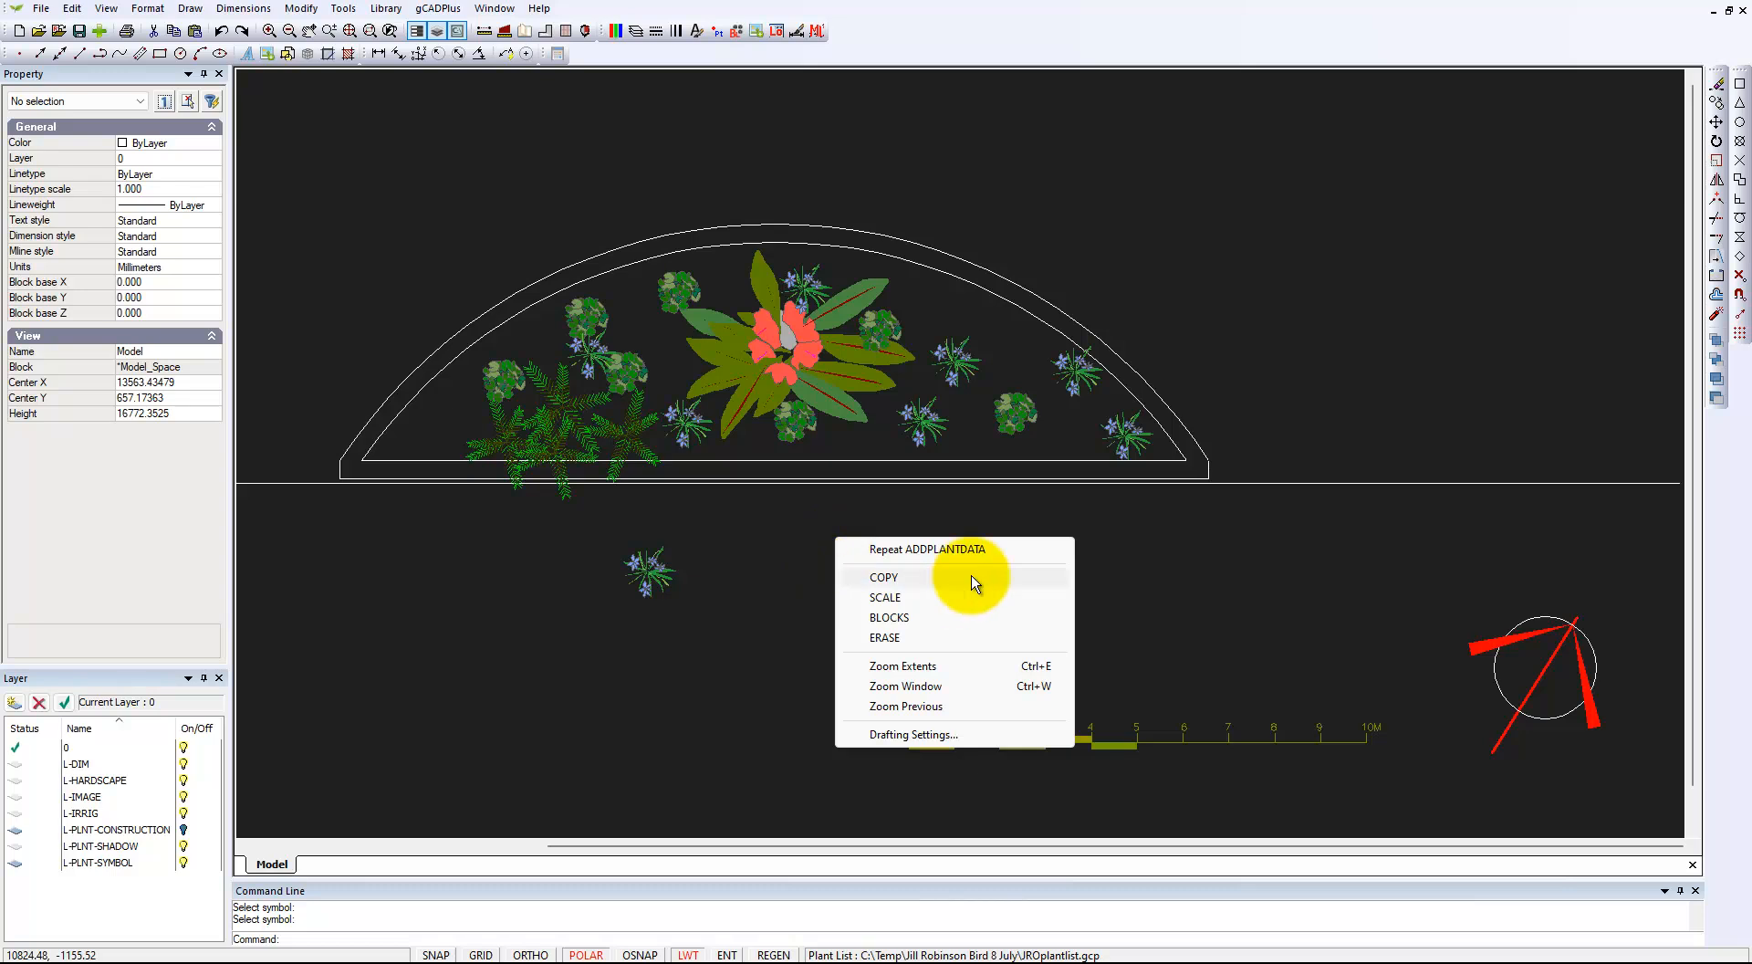
{"action": "left_click", "coordinate": [807, 624]}
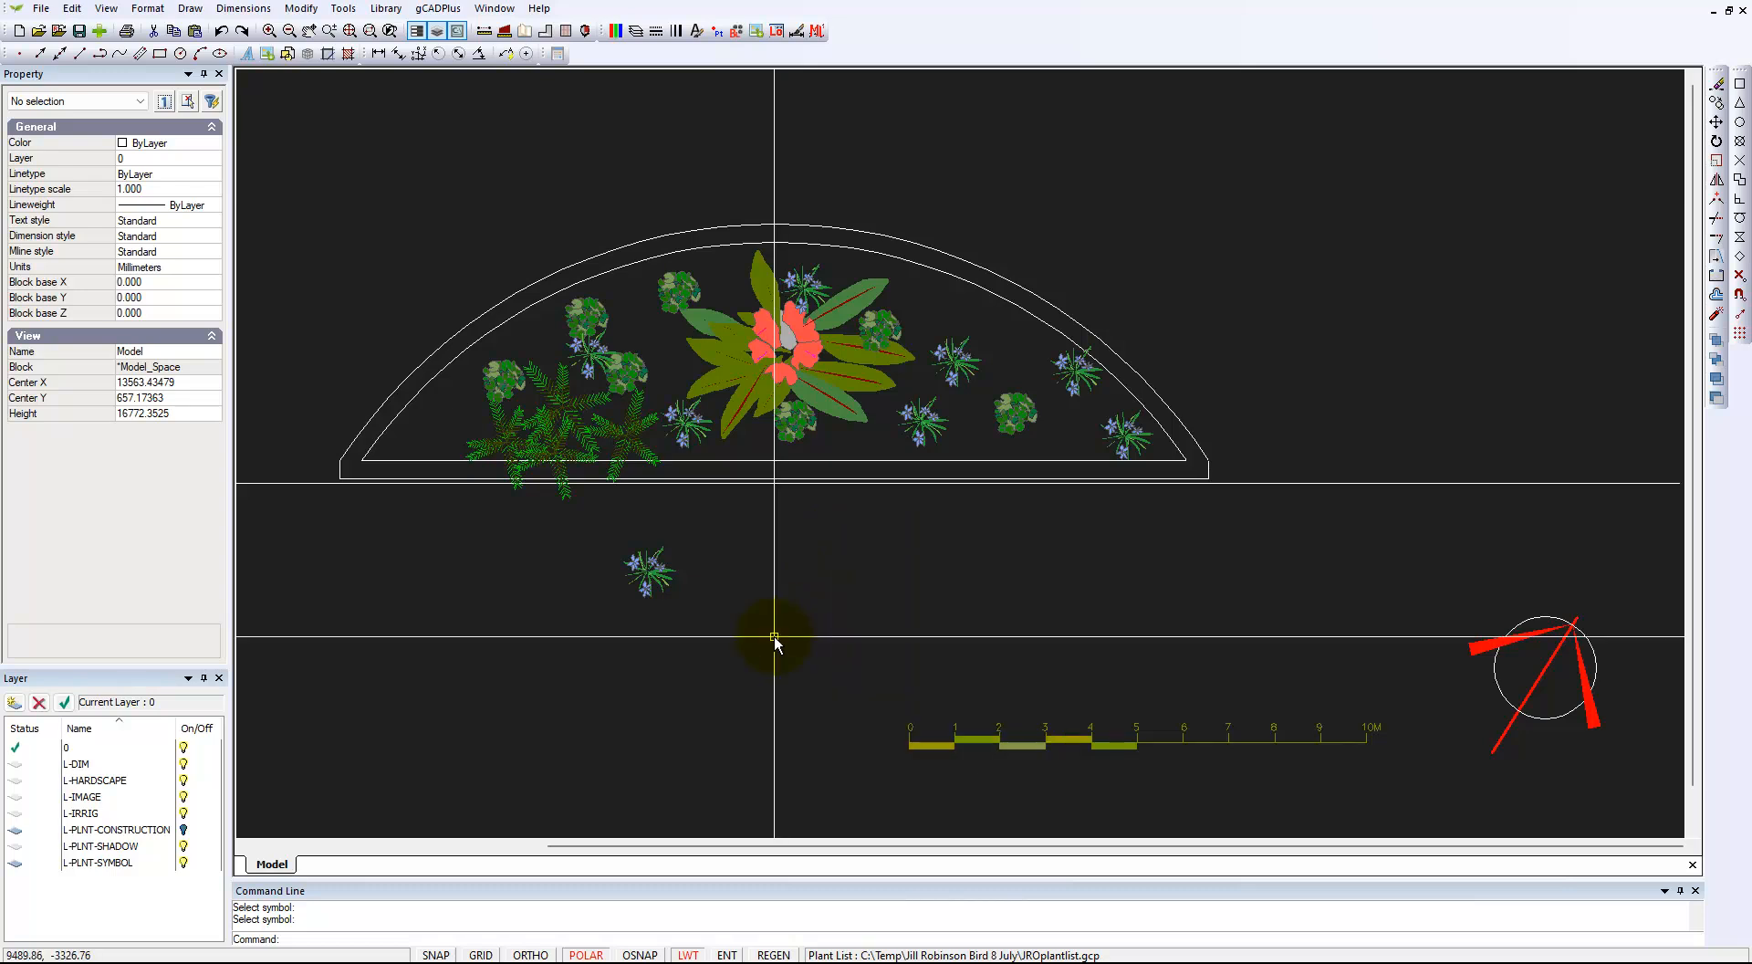
Step: Correct the common name of Dianella revoluta to Blueberry Lily in the plant list and save it as JROplantlist.gcp
{"action": "left_click", "coordinate": [443, 11]}
{"action": "mouse_move", "coordinate": [588, 43]}
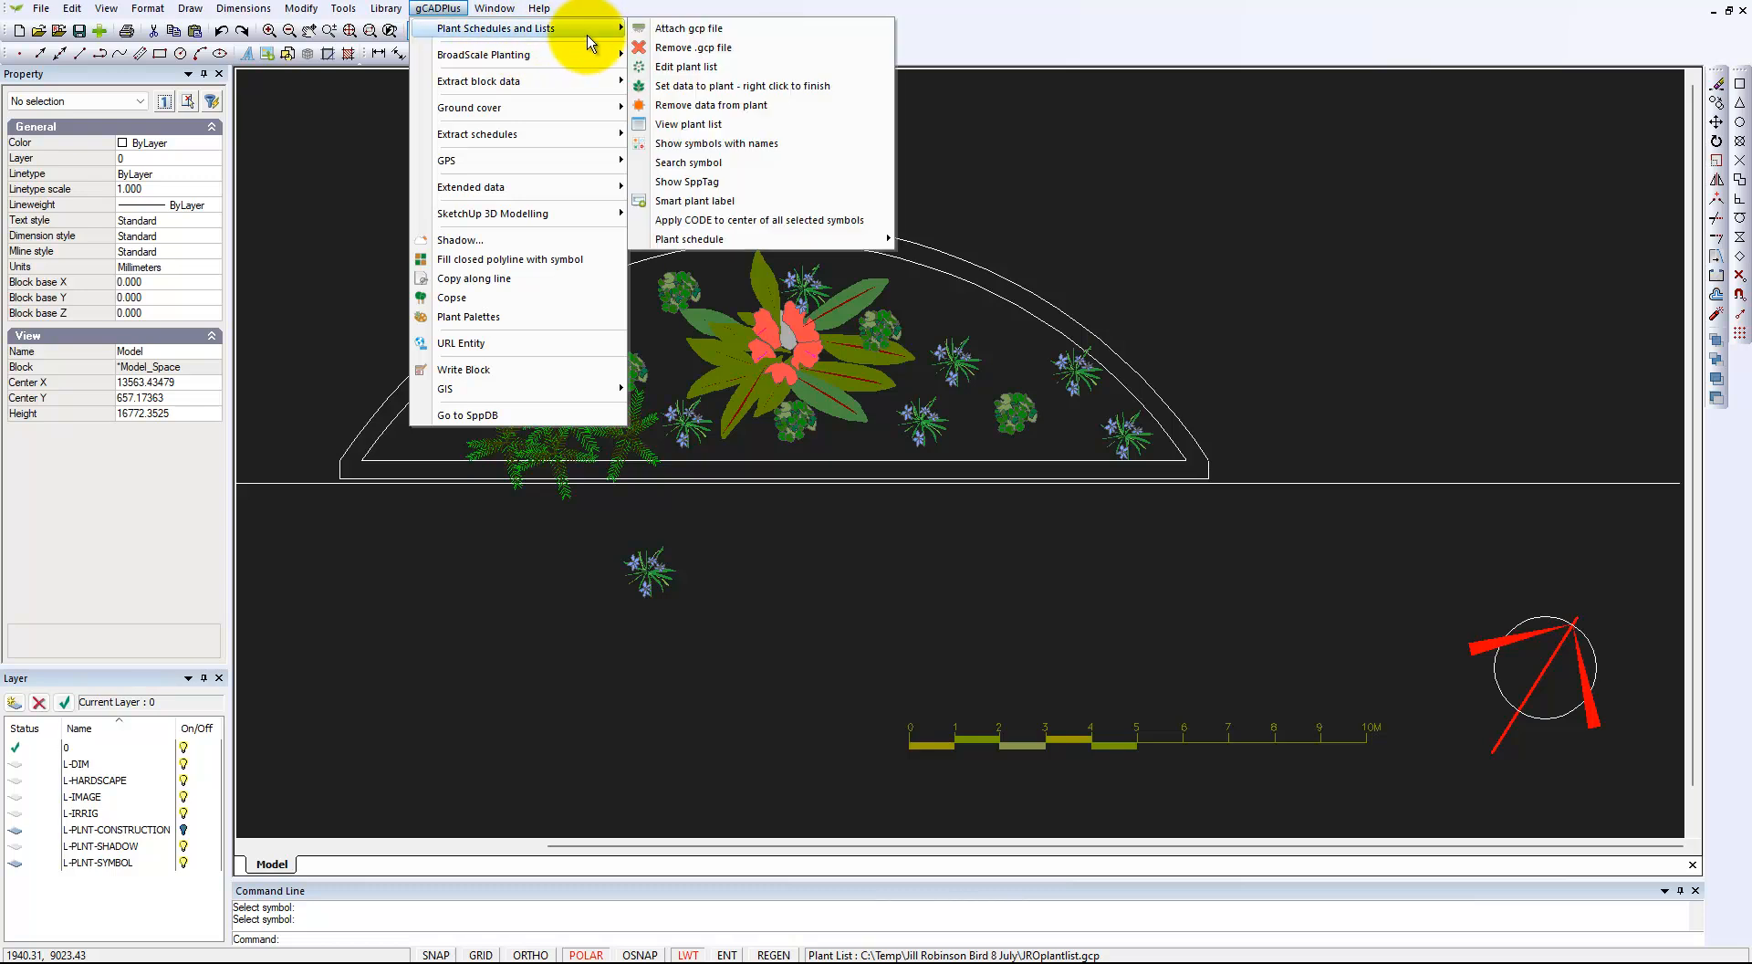
{"action": "left_click", "coordinate": [732, 67]}
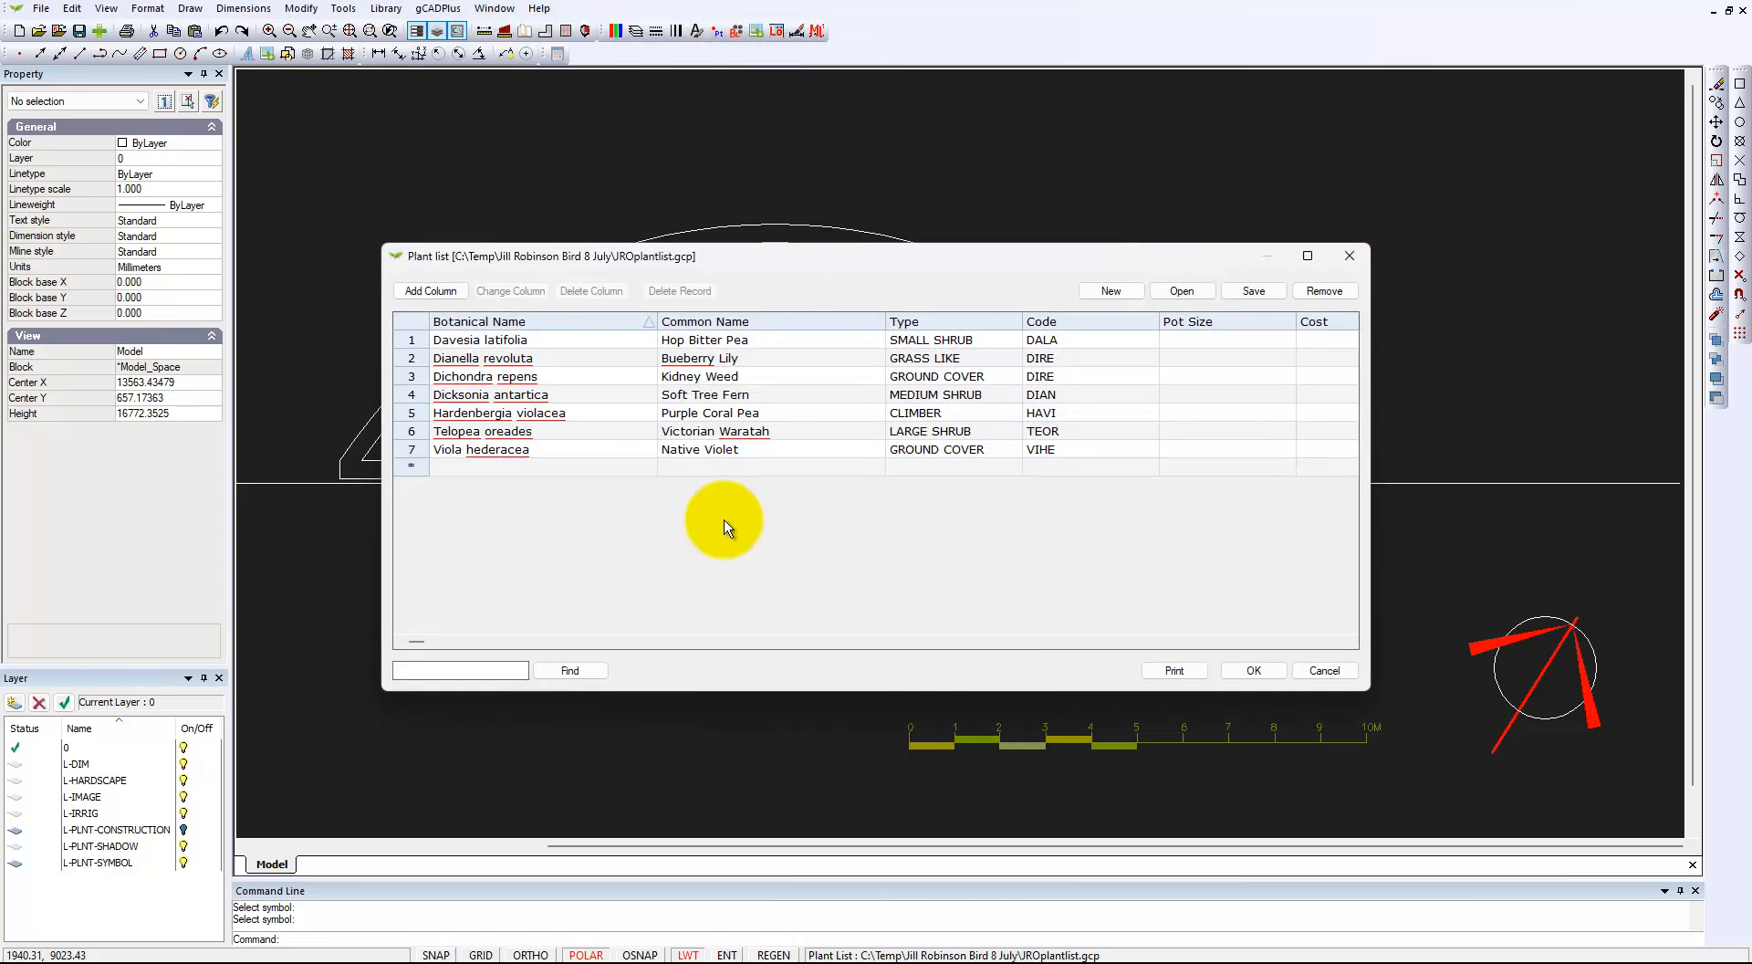
{"action": "left_click", "coordinate": [672, 365]}
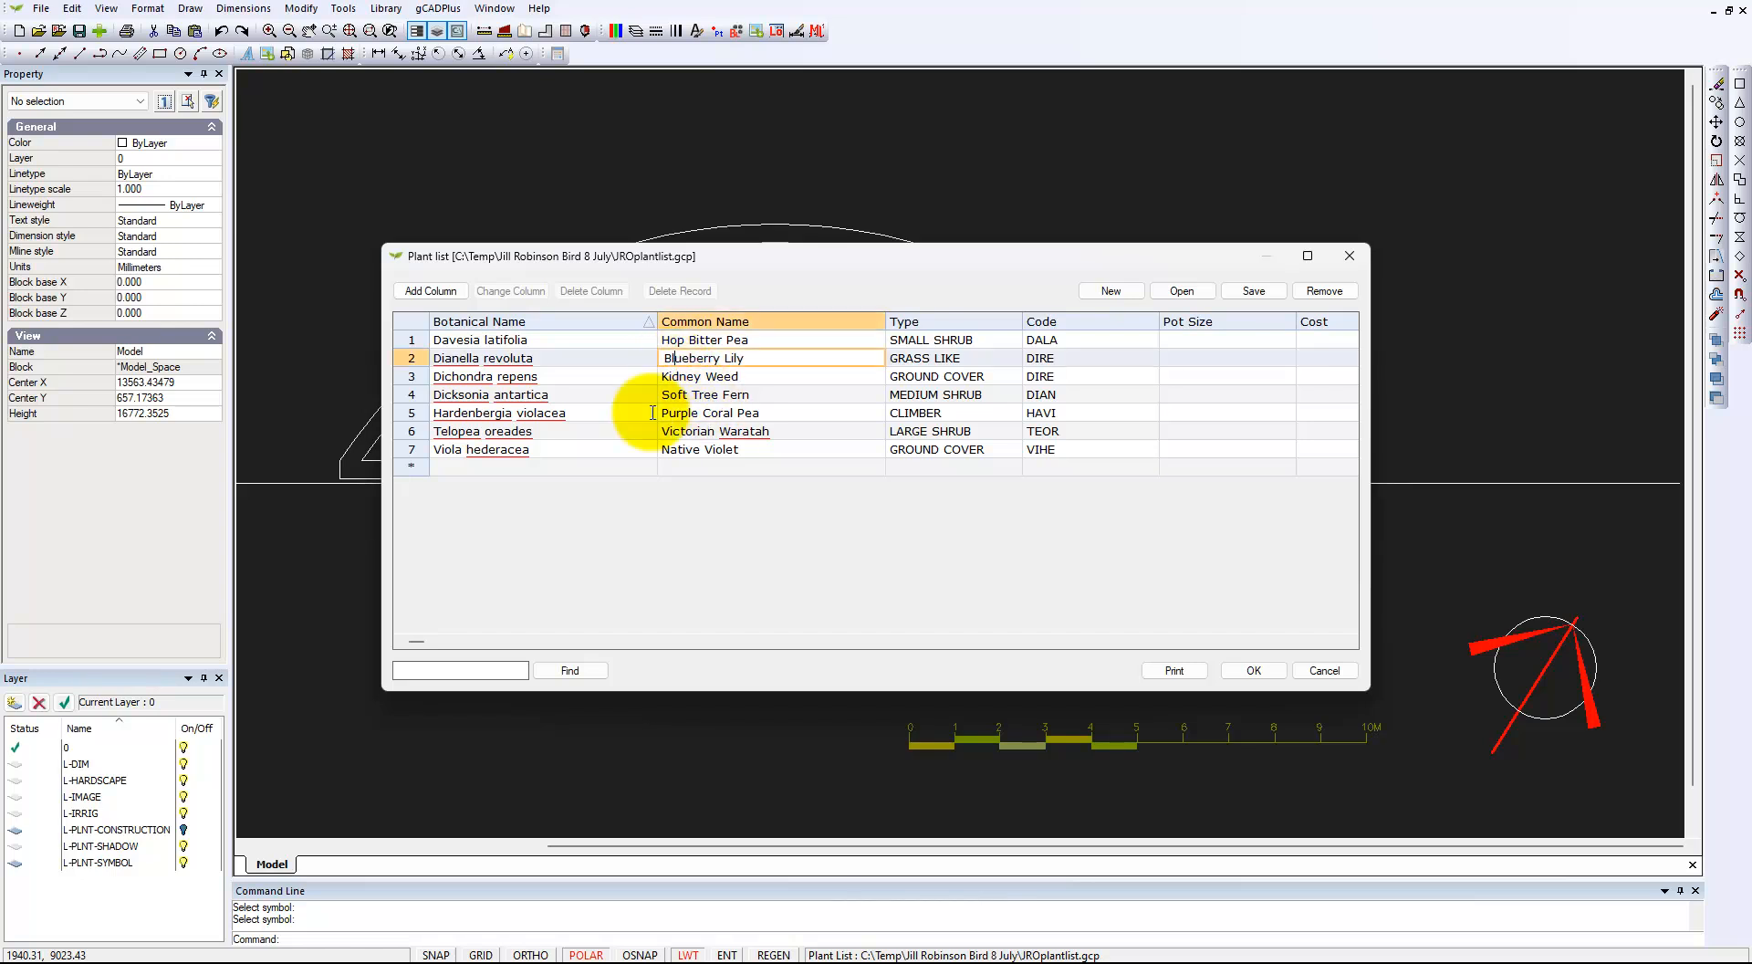
{"action": "key", "text": "Tab"}
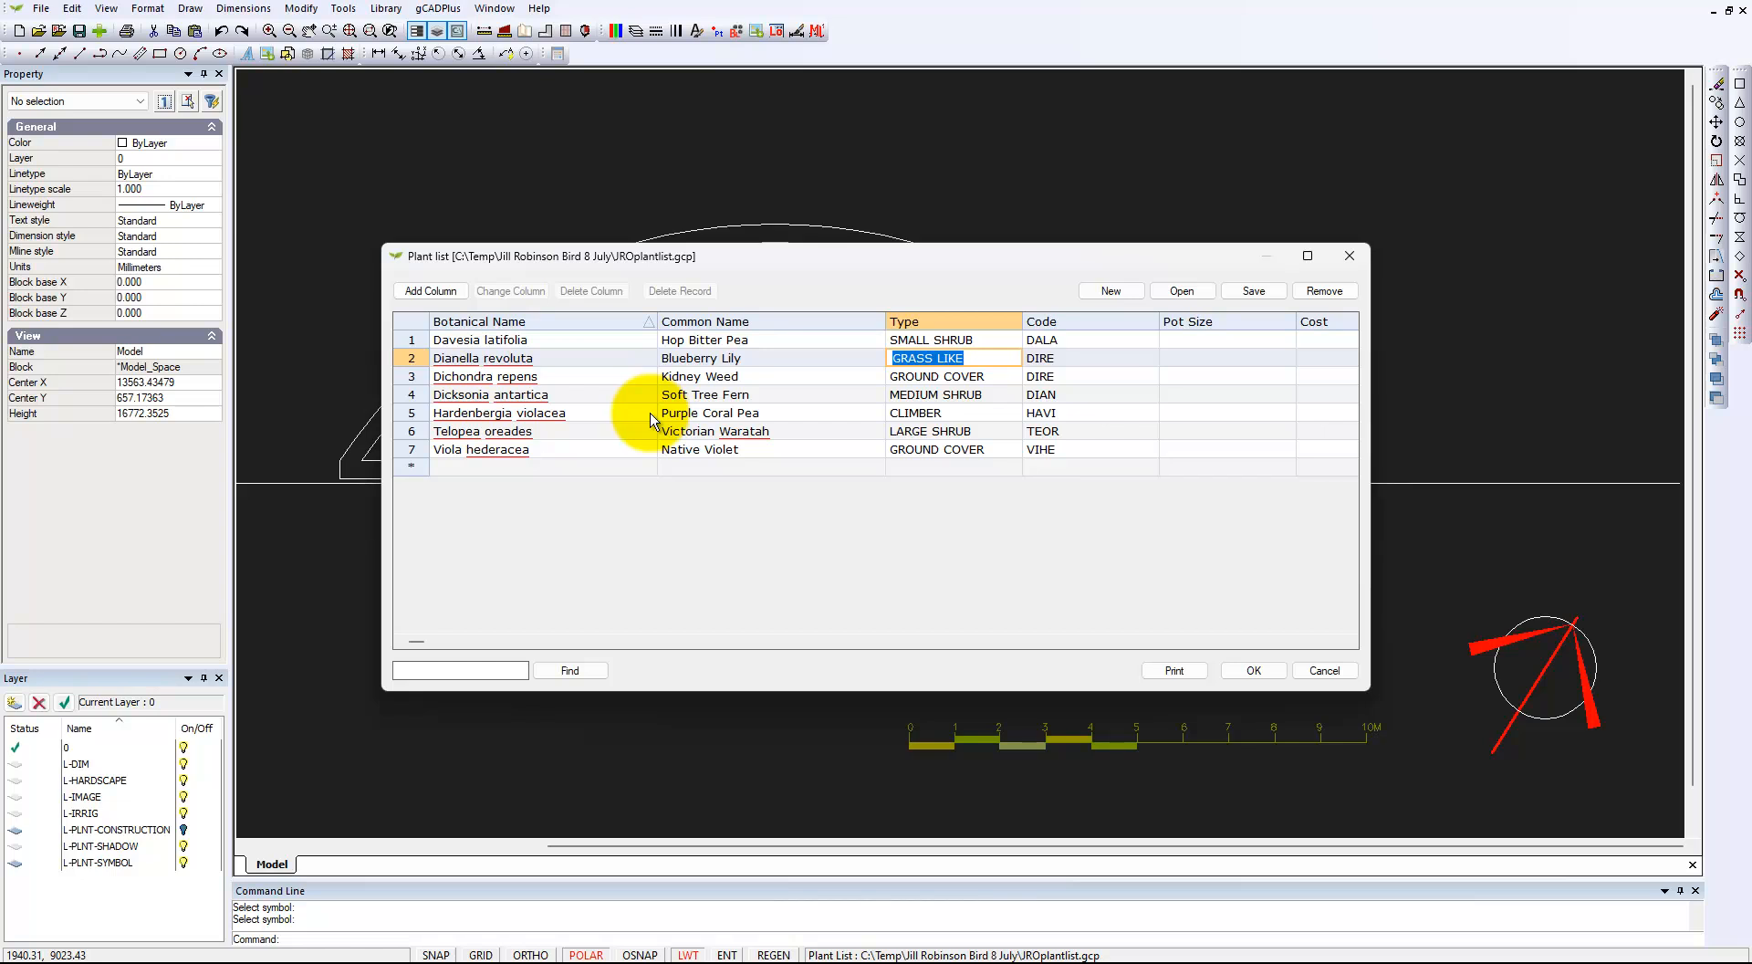
{"action": "left_click", "coordinate": [1260, 292]}
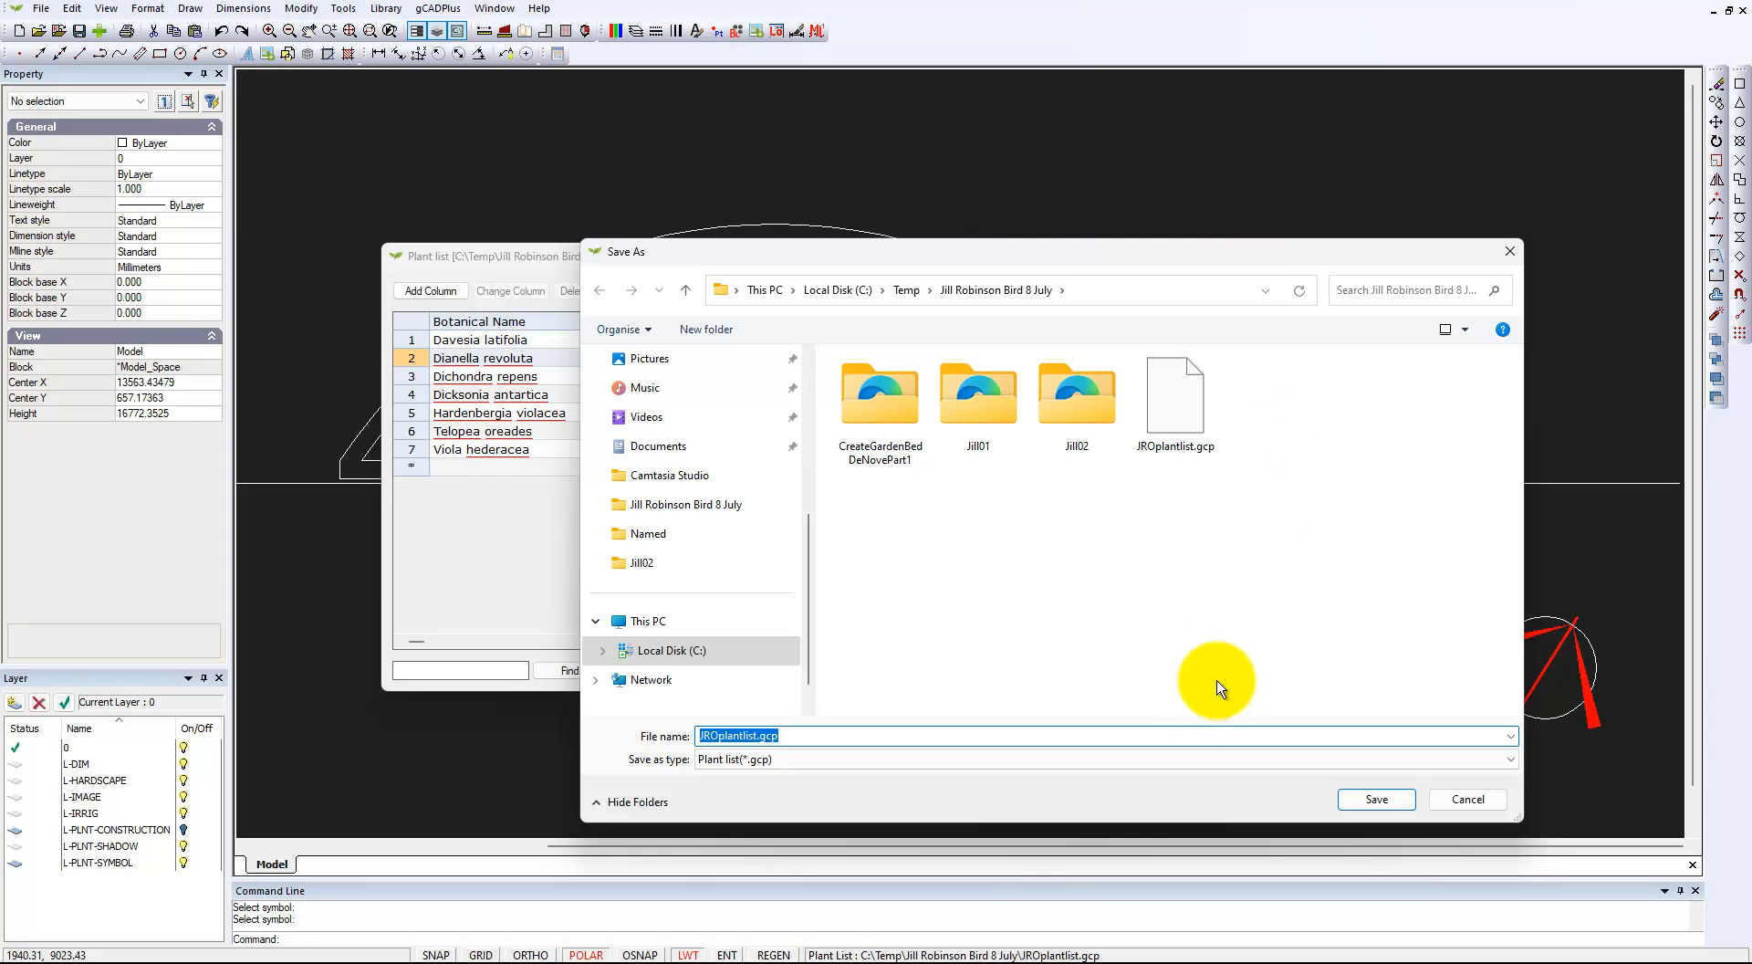
{"action": "left_click", "coordinate": [1378, 798]}
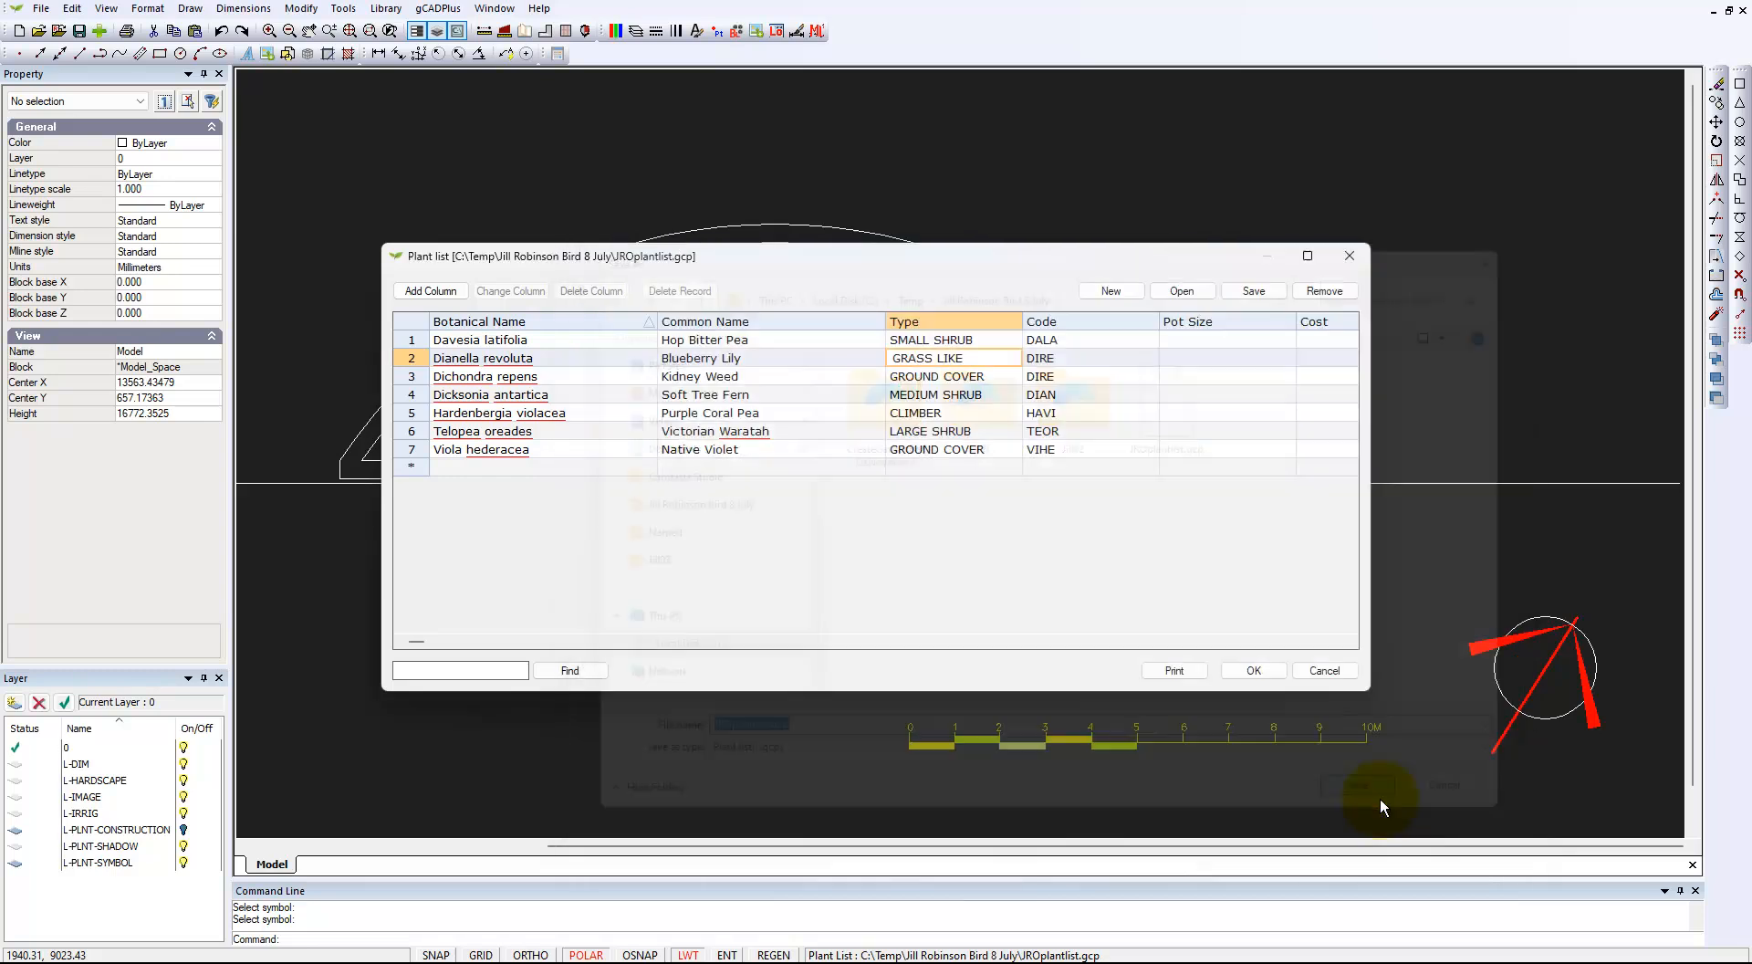
{"action": "left_click", "coordinate": [1254, 670]}
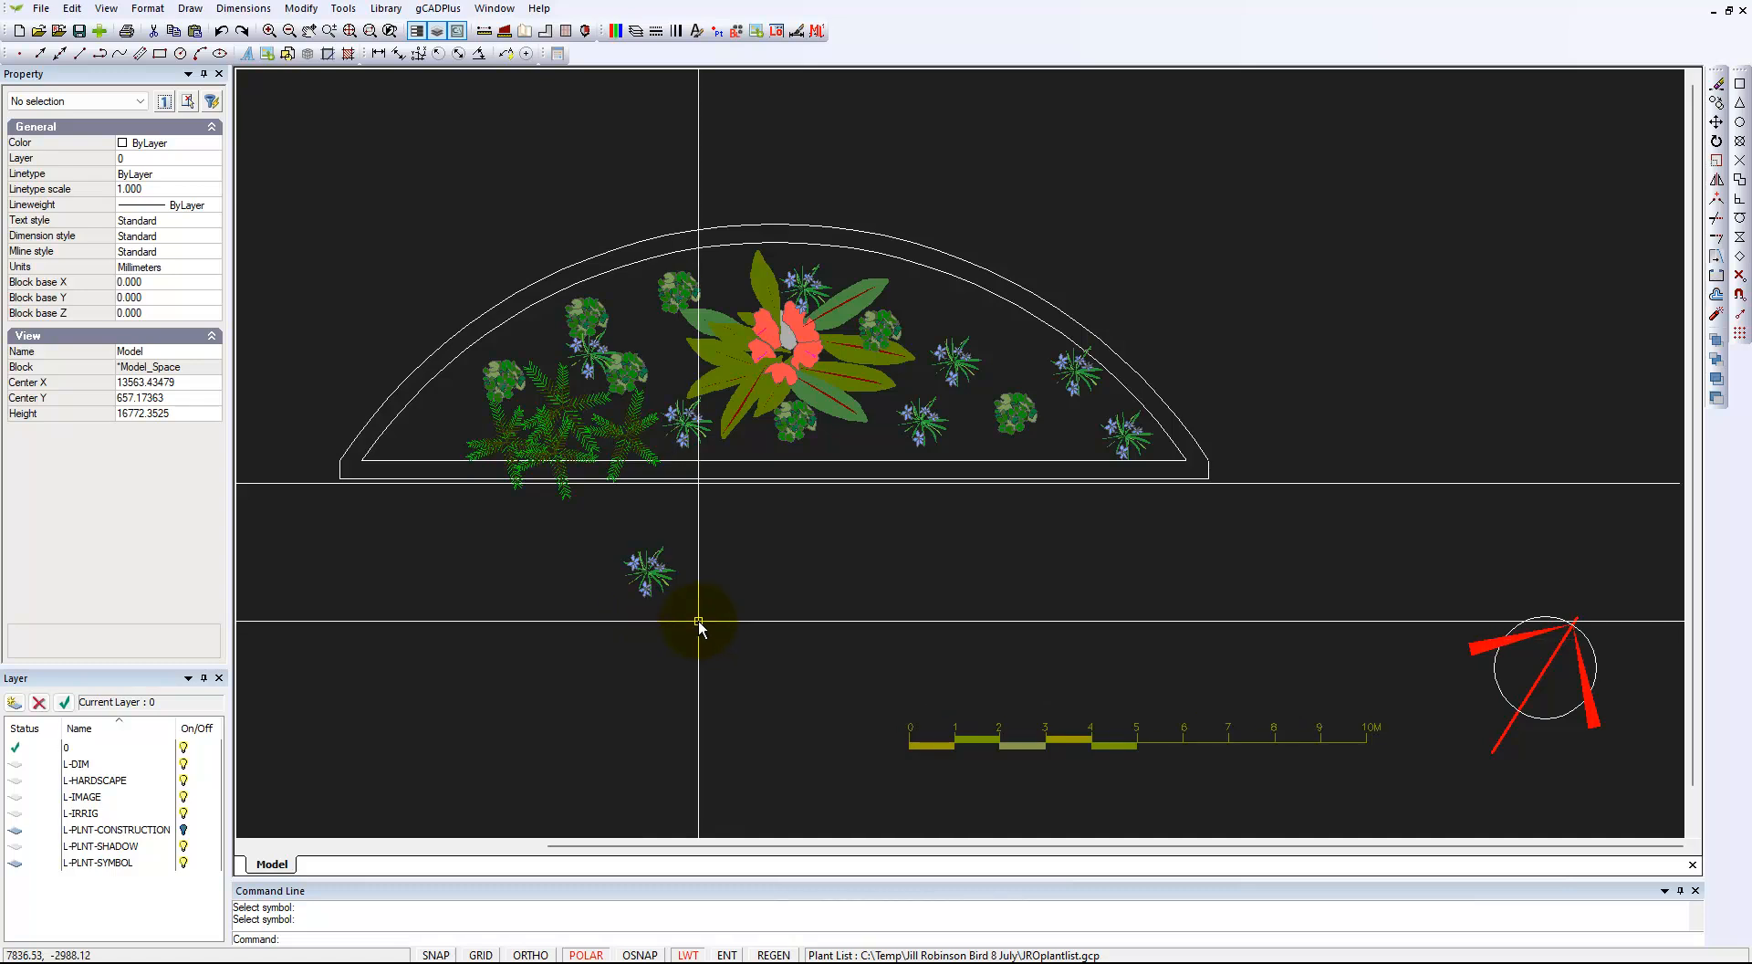
Step: Set the plant data of the round green symbol just below the large red-flowered plant to Dichondra repens
{"action": "right_click", "coordinate": [812, 545]}
{"action": "left_click", "coordinate": [909, 553]}
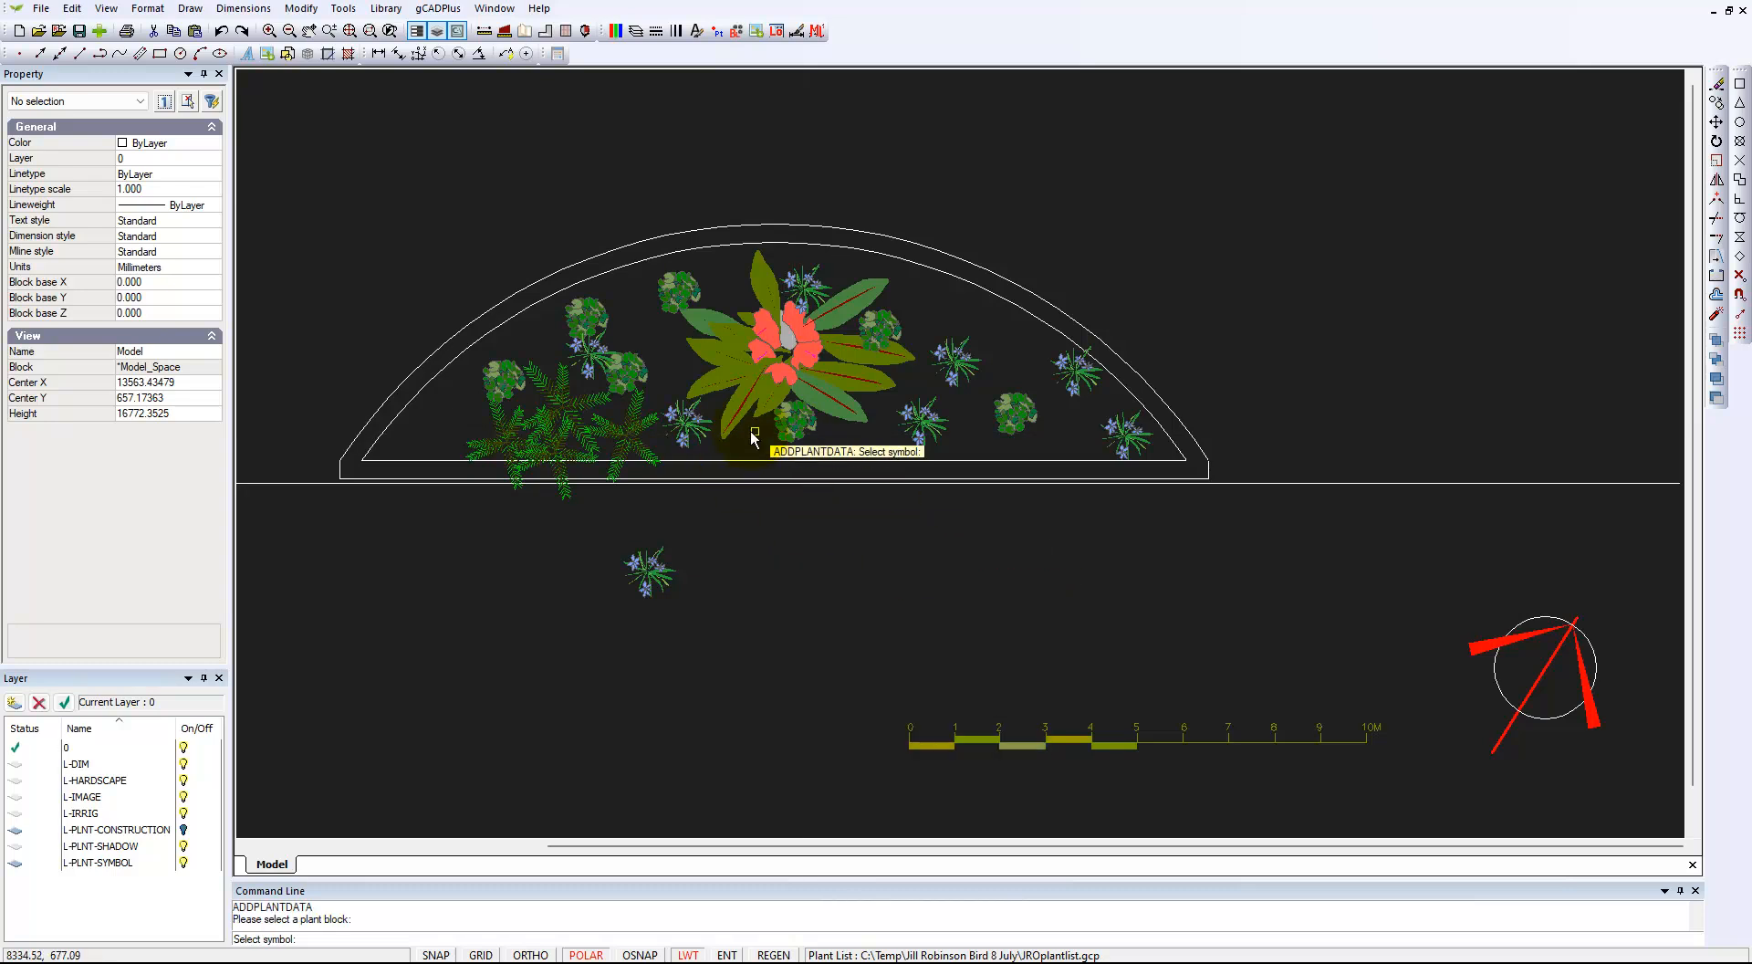
{"action": "left_click", "coordinate": [792, 425]}
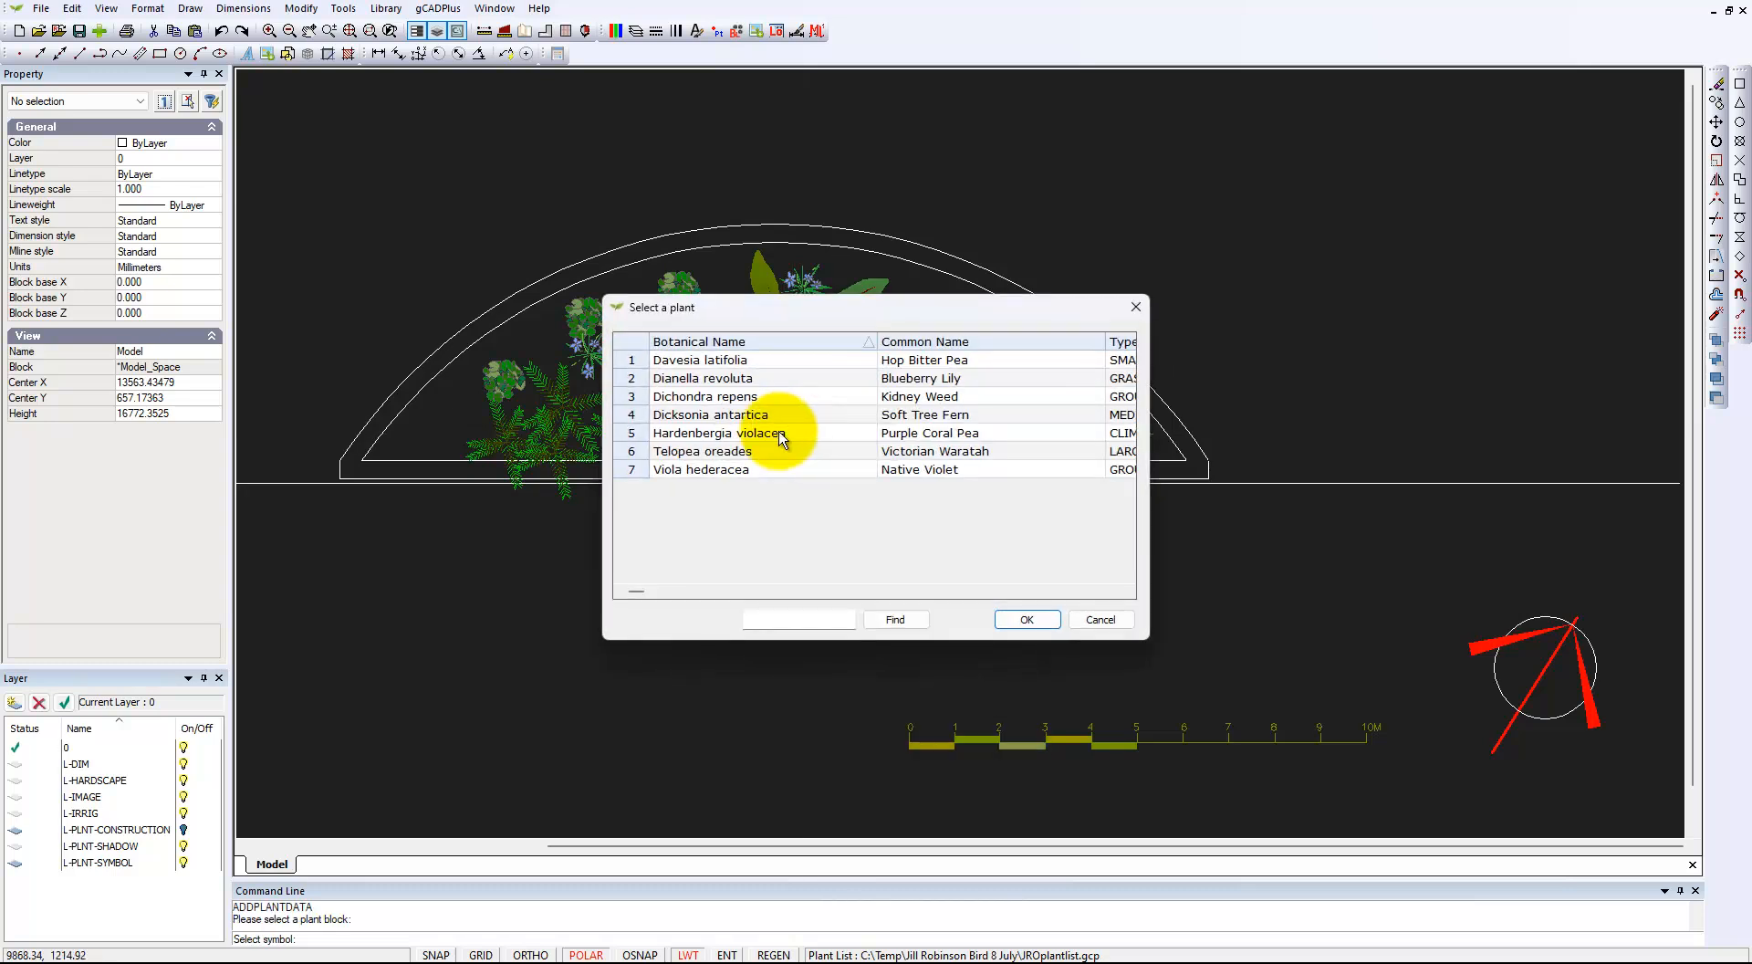
{"action": "left_click", "coordinate": [648, 396]}
{"action": "left_click", "coordinate": [1024, 620]}
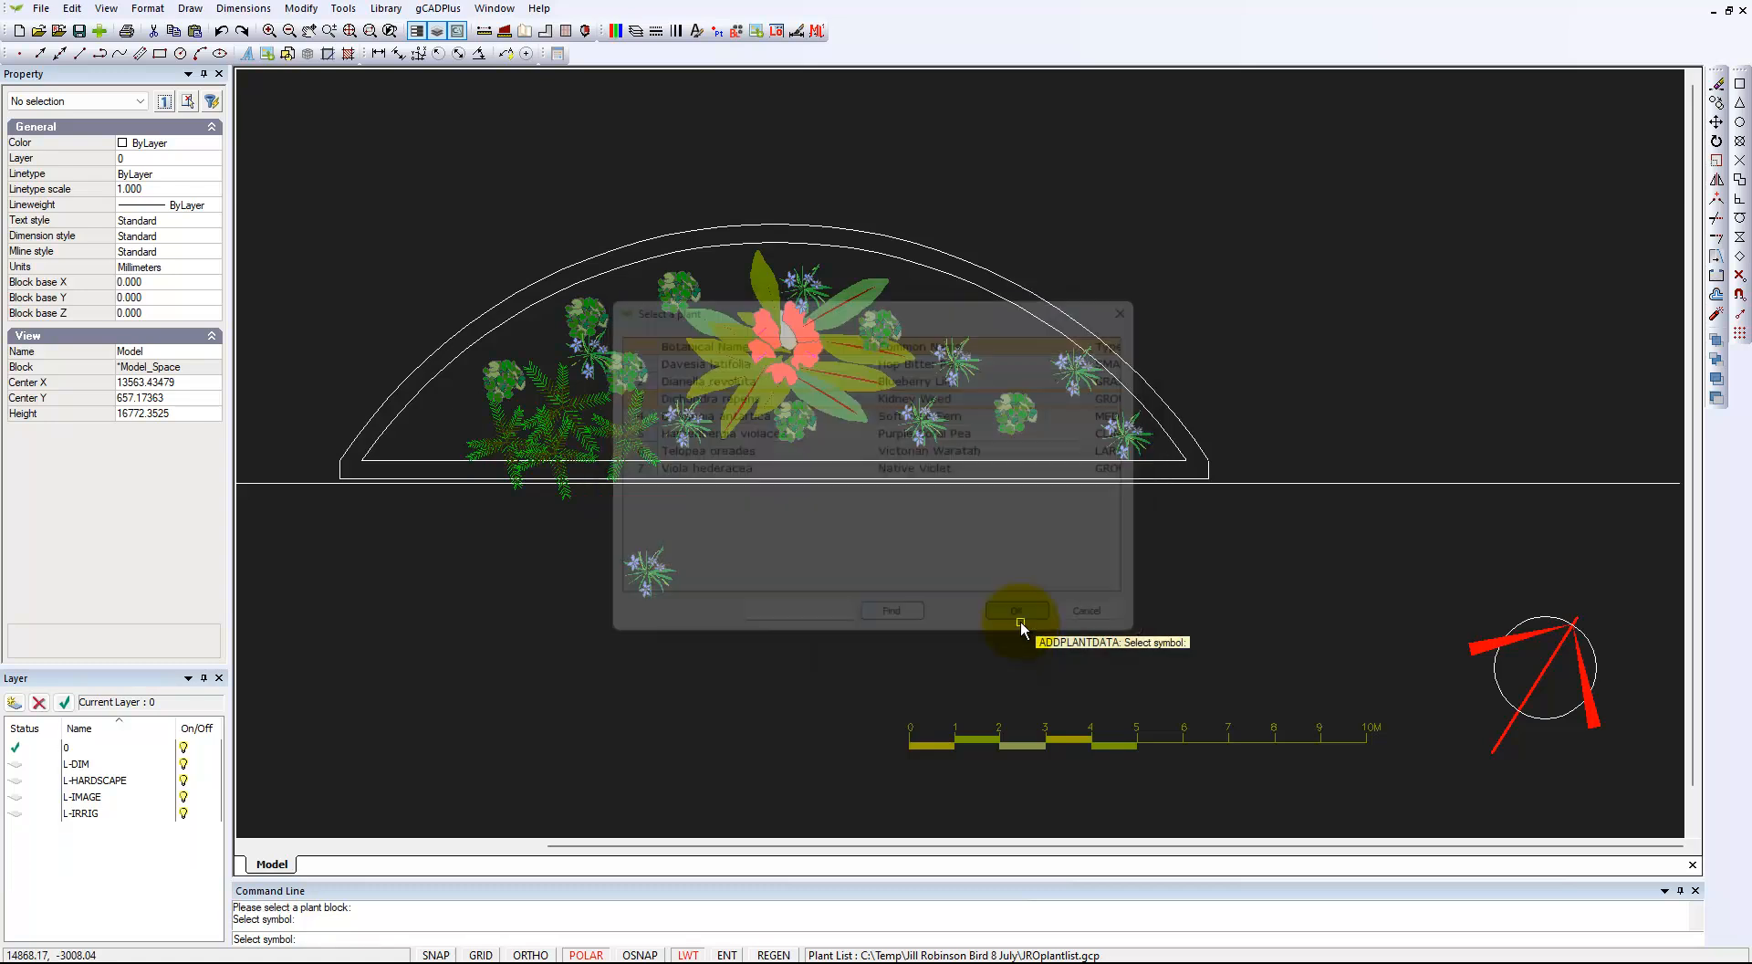
{"action": "key", "text": "Escape"}
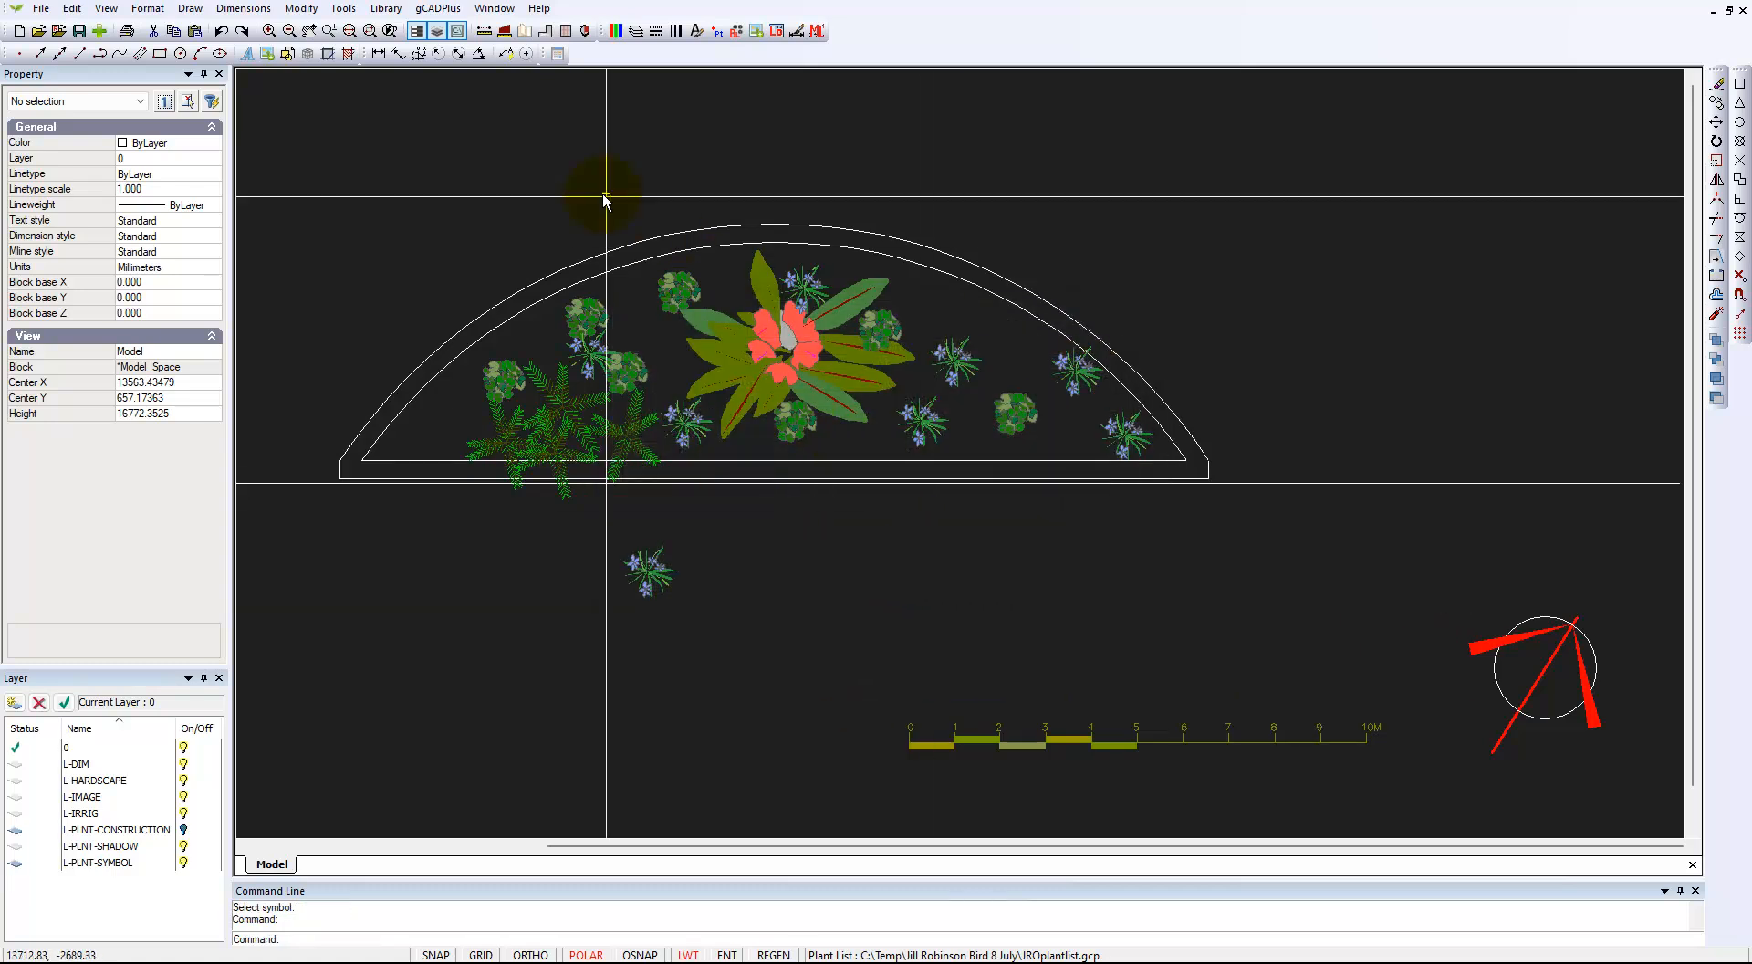
Step: Highlight all symbols that have plant names, then clear the selection and check the lone blue-flowered symbol below the bed
{"action": "left_click", "coordinate": [441, 11]}
{"action": "mouse_move", "coordinate": [614, 28]}
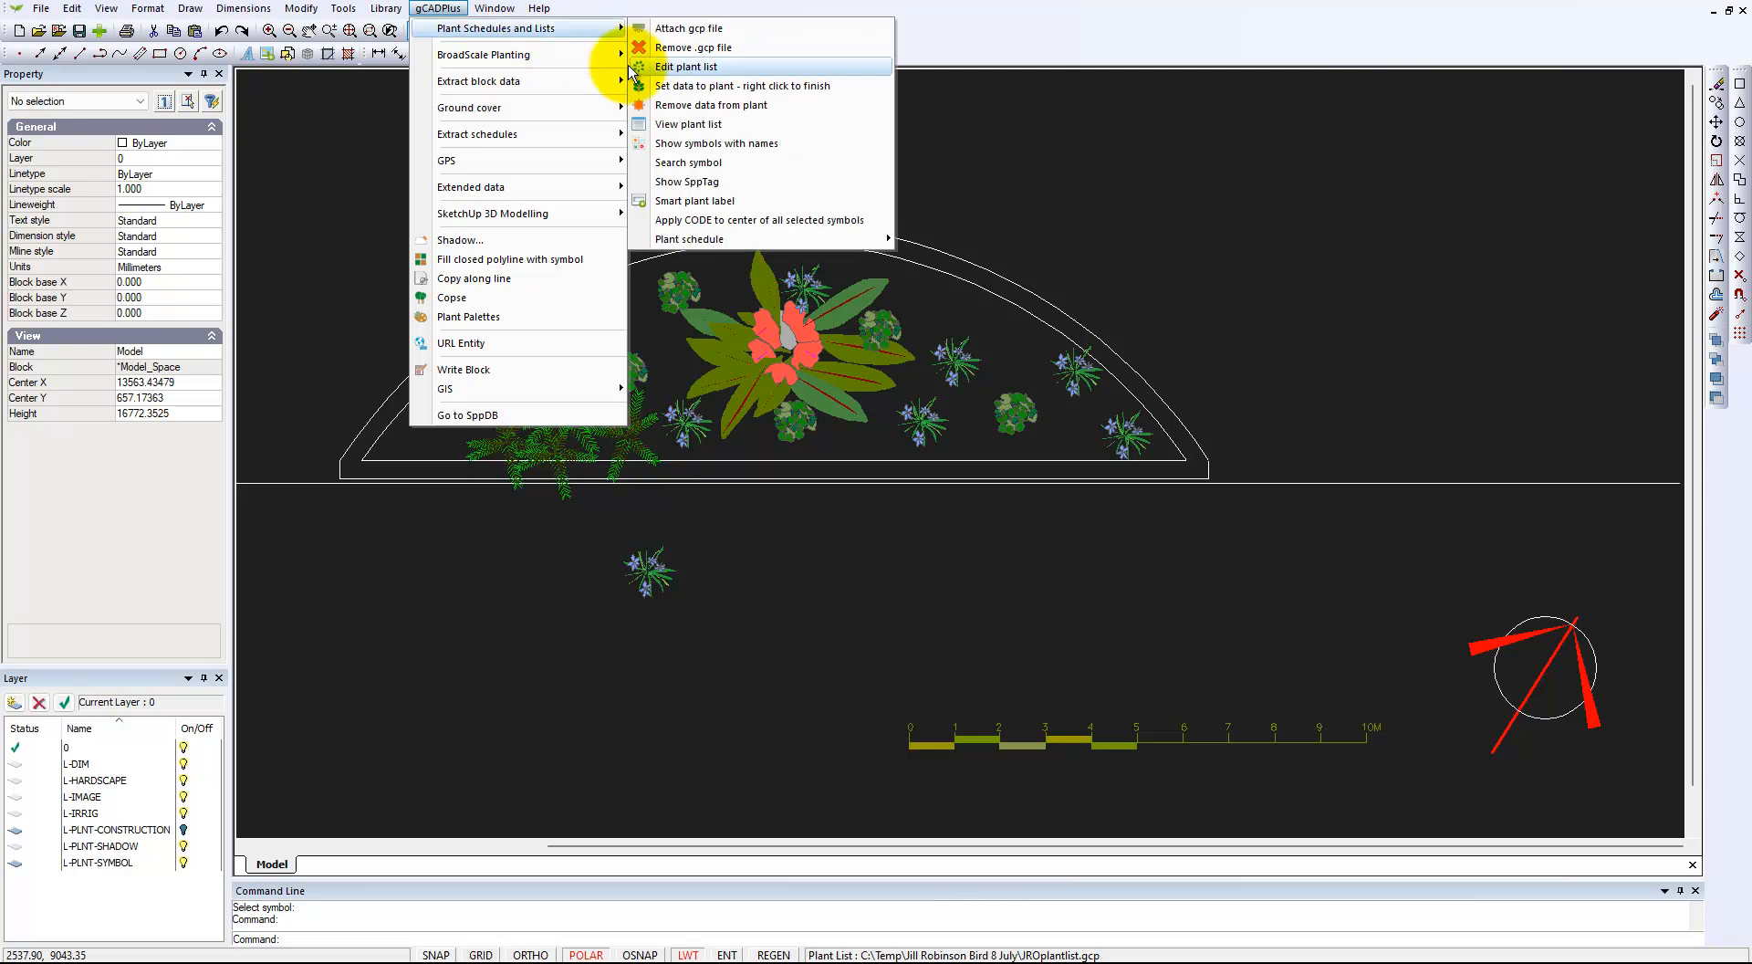
{"action": "left_click", "coordinate": [754, 143]}
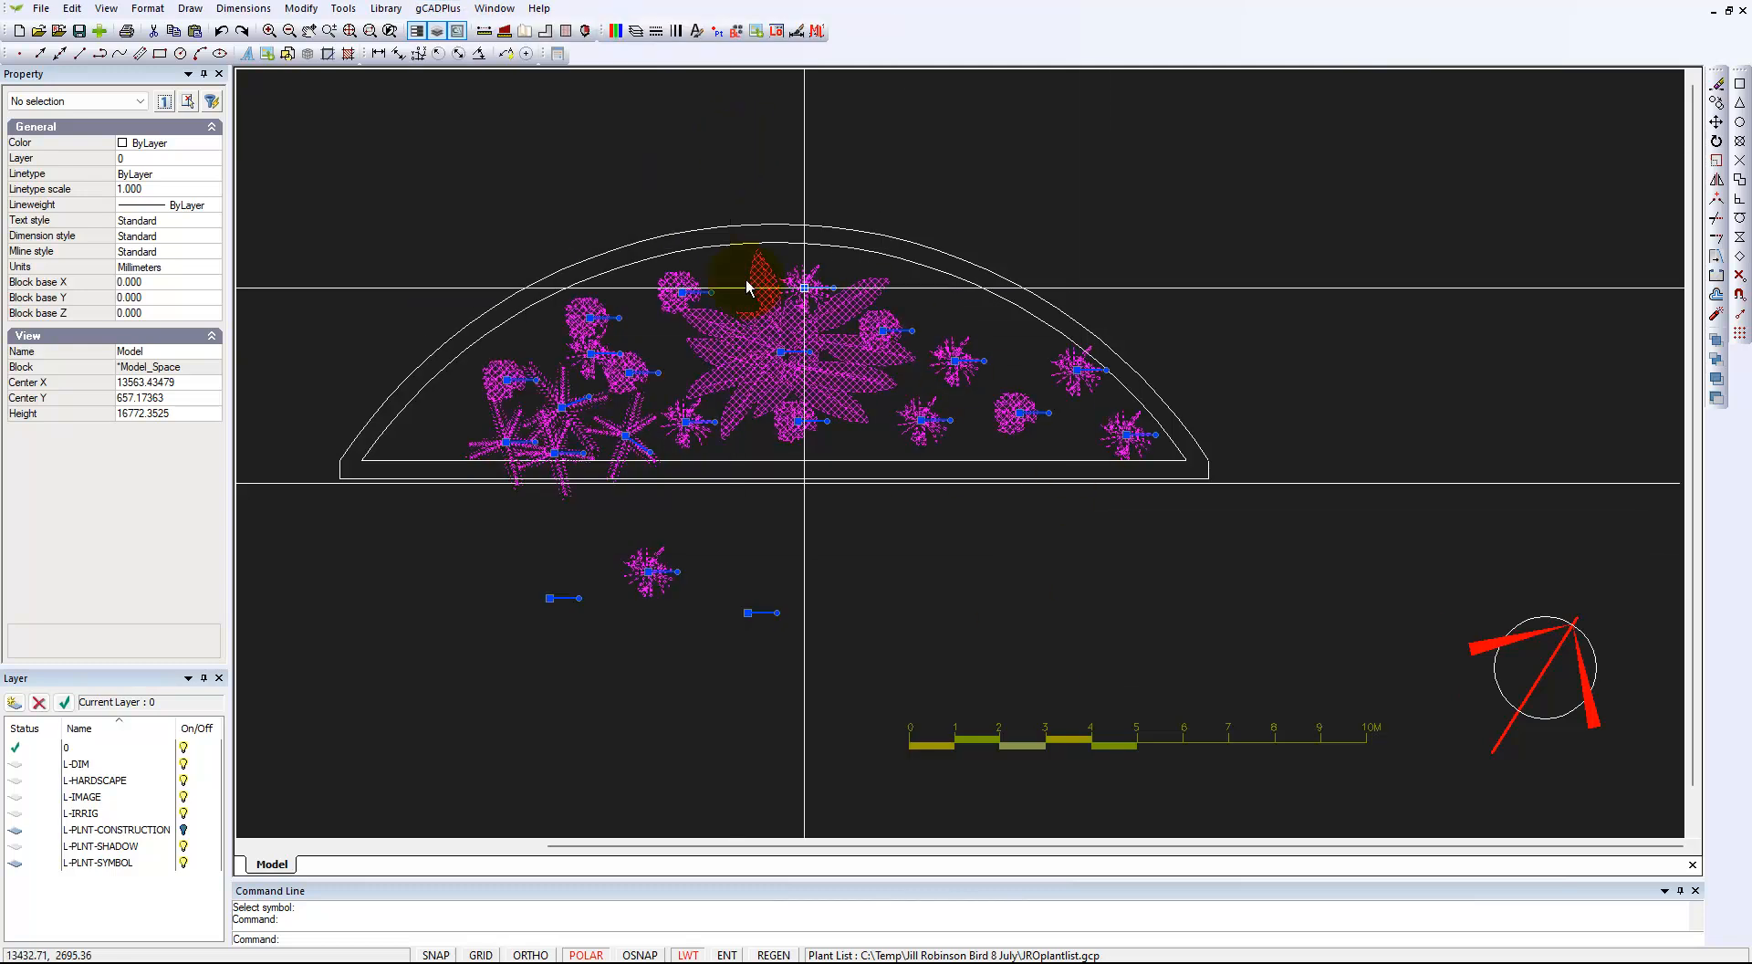
{"action": "left_click", "coordinate": [708, 723]}
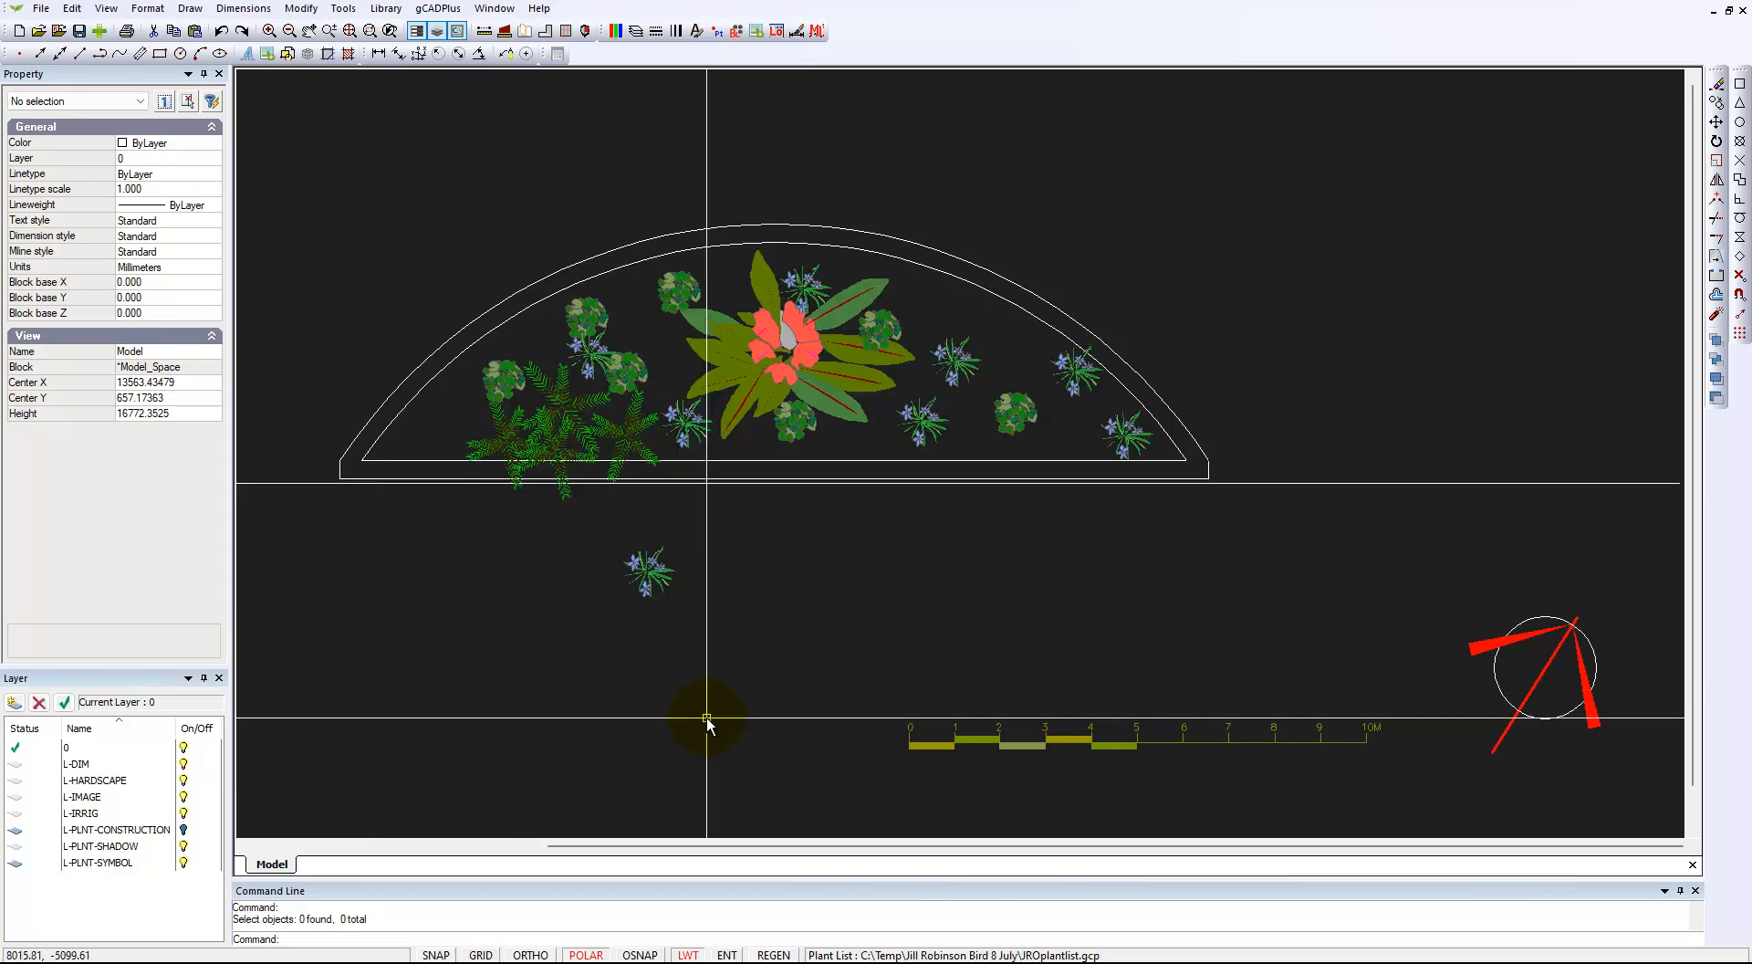
{"action": "left_click", "coordinate": [851, 678]}
{"action": "left_click", "coordinate": [686, 602]}
{"action": "left_click", "coordinate": [706, 574]}
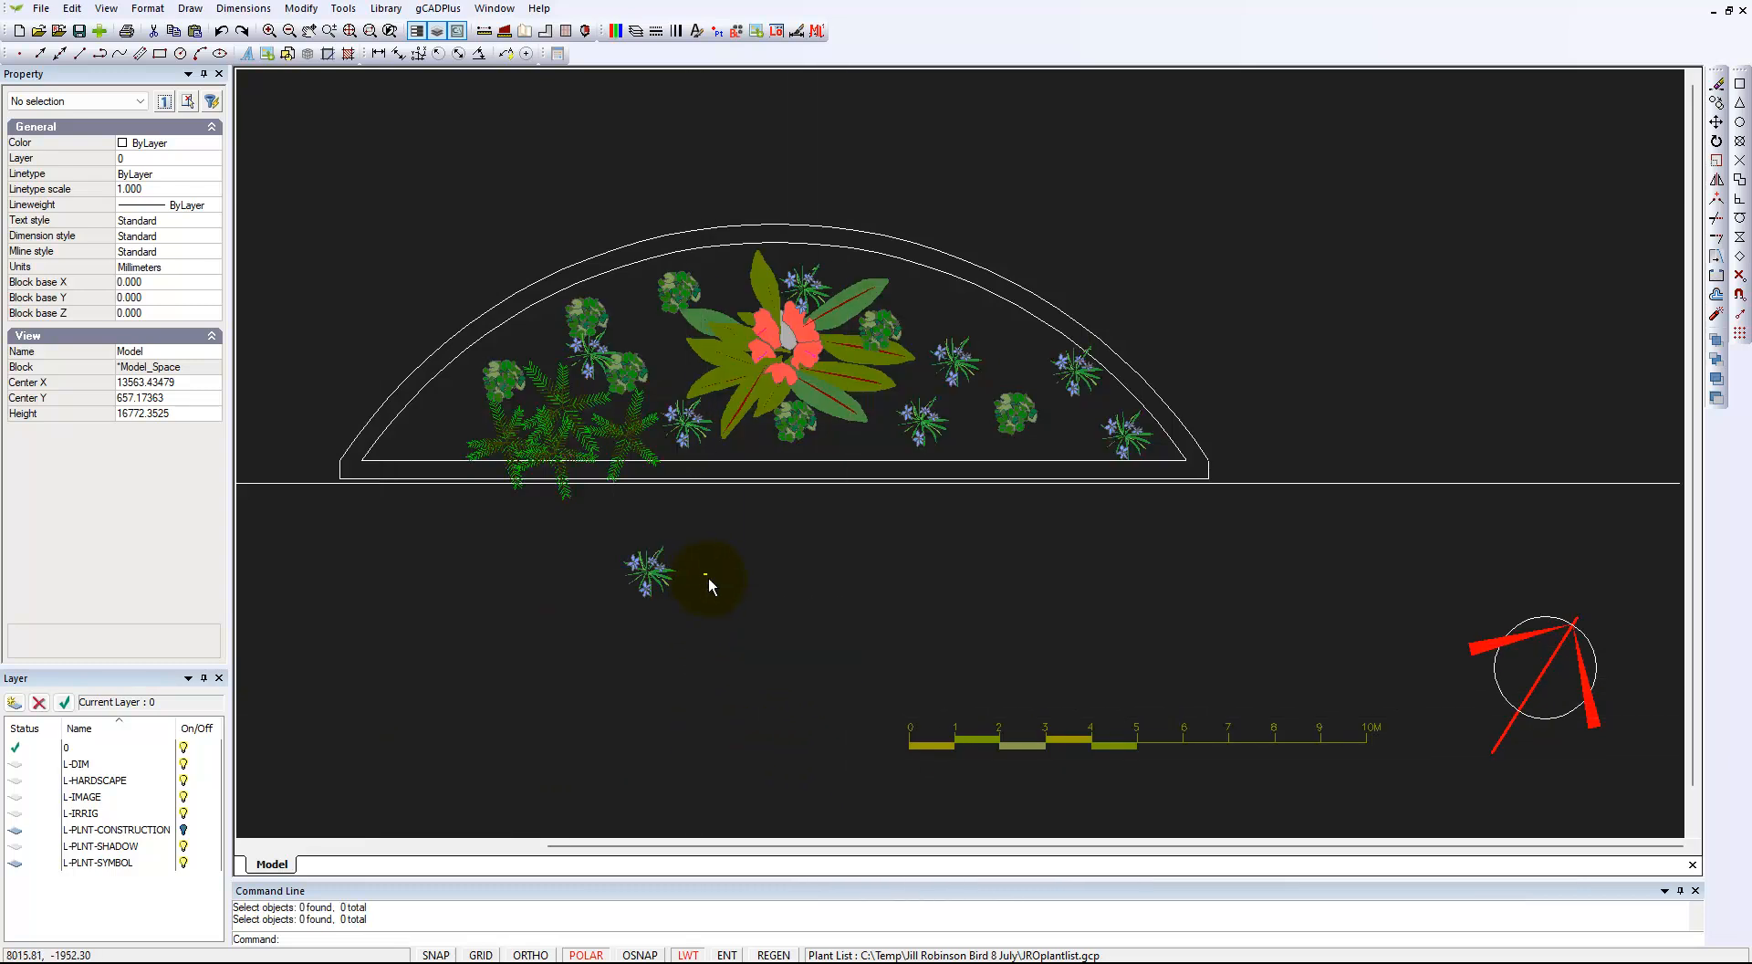
{"action": "left_click", "coordinate": [667, 545]}
{"action": "key", "text": "Escape"}
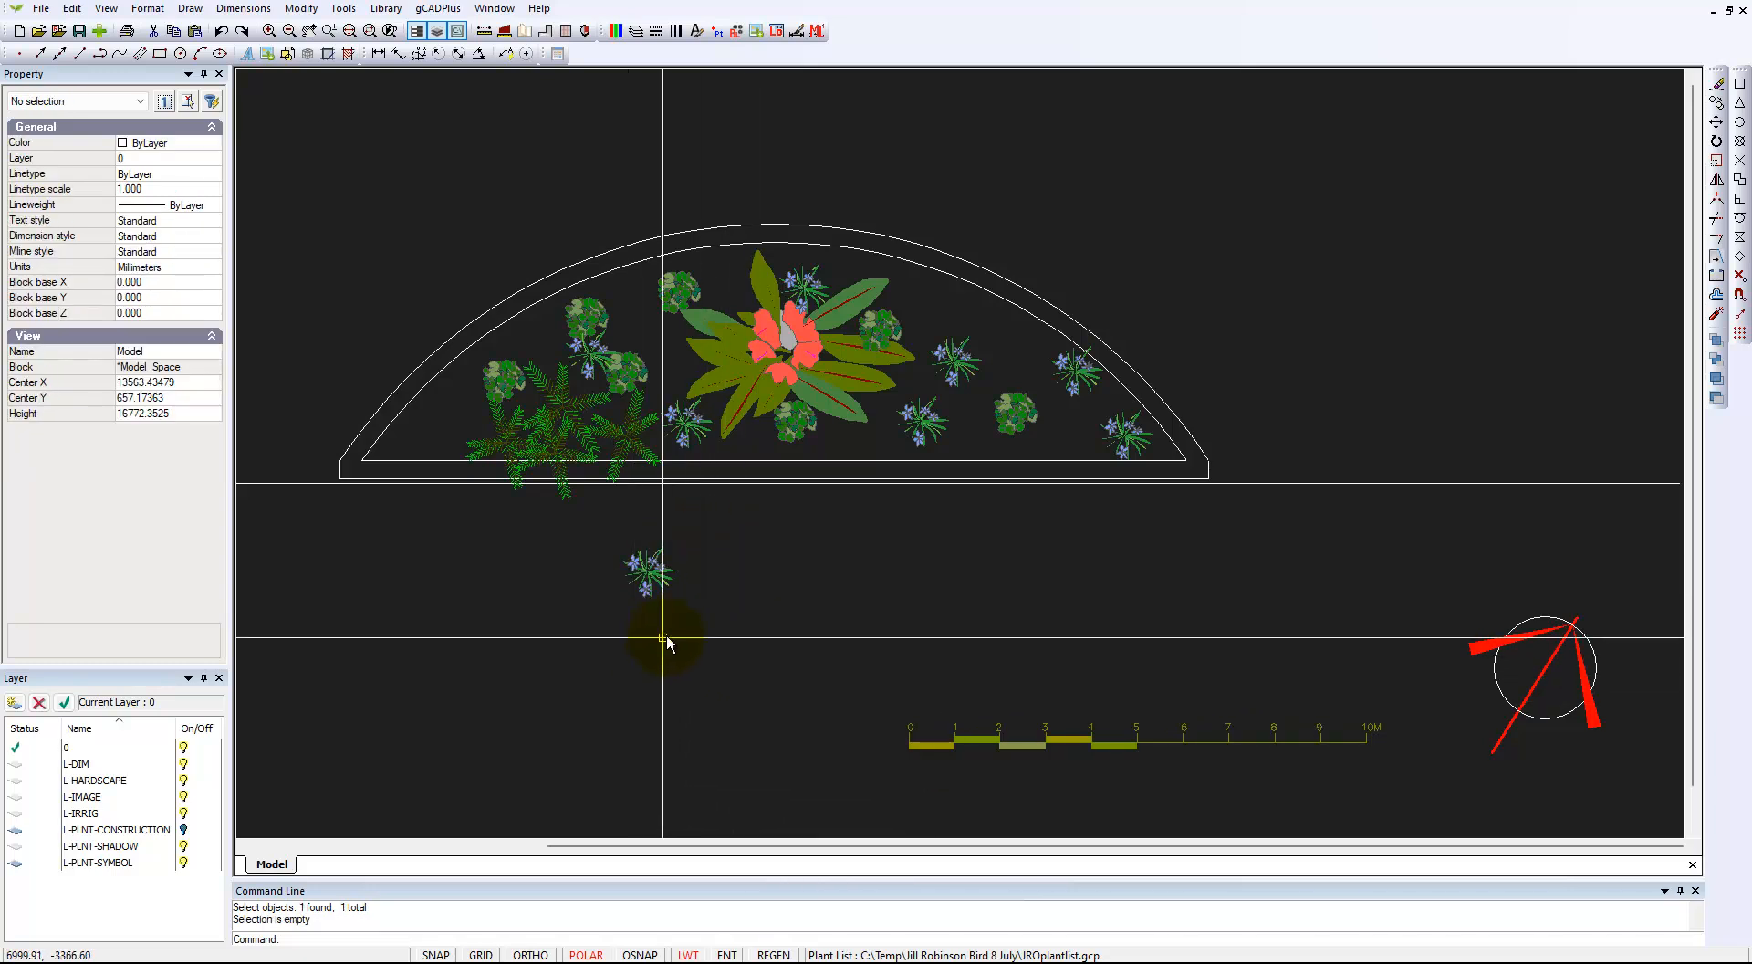
Step: Draw a standard plant schedule with a text height of 150 in the empty area below the garden bed
{"action": "scroll", "coordinate": [634, 641], "scroll_direction": "down", "scroll_amount": 3}
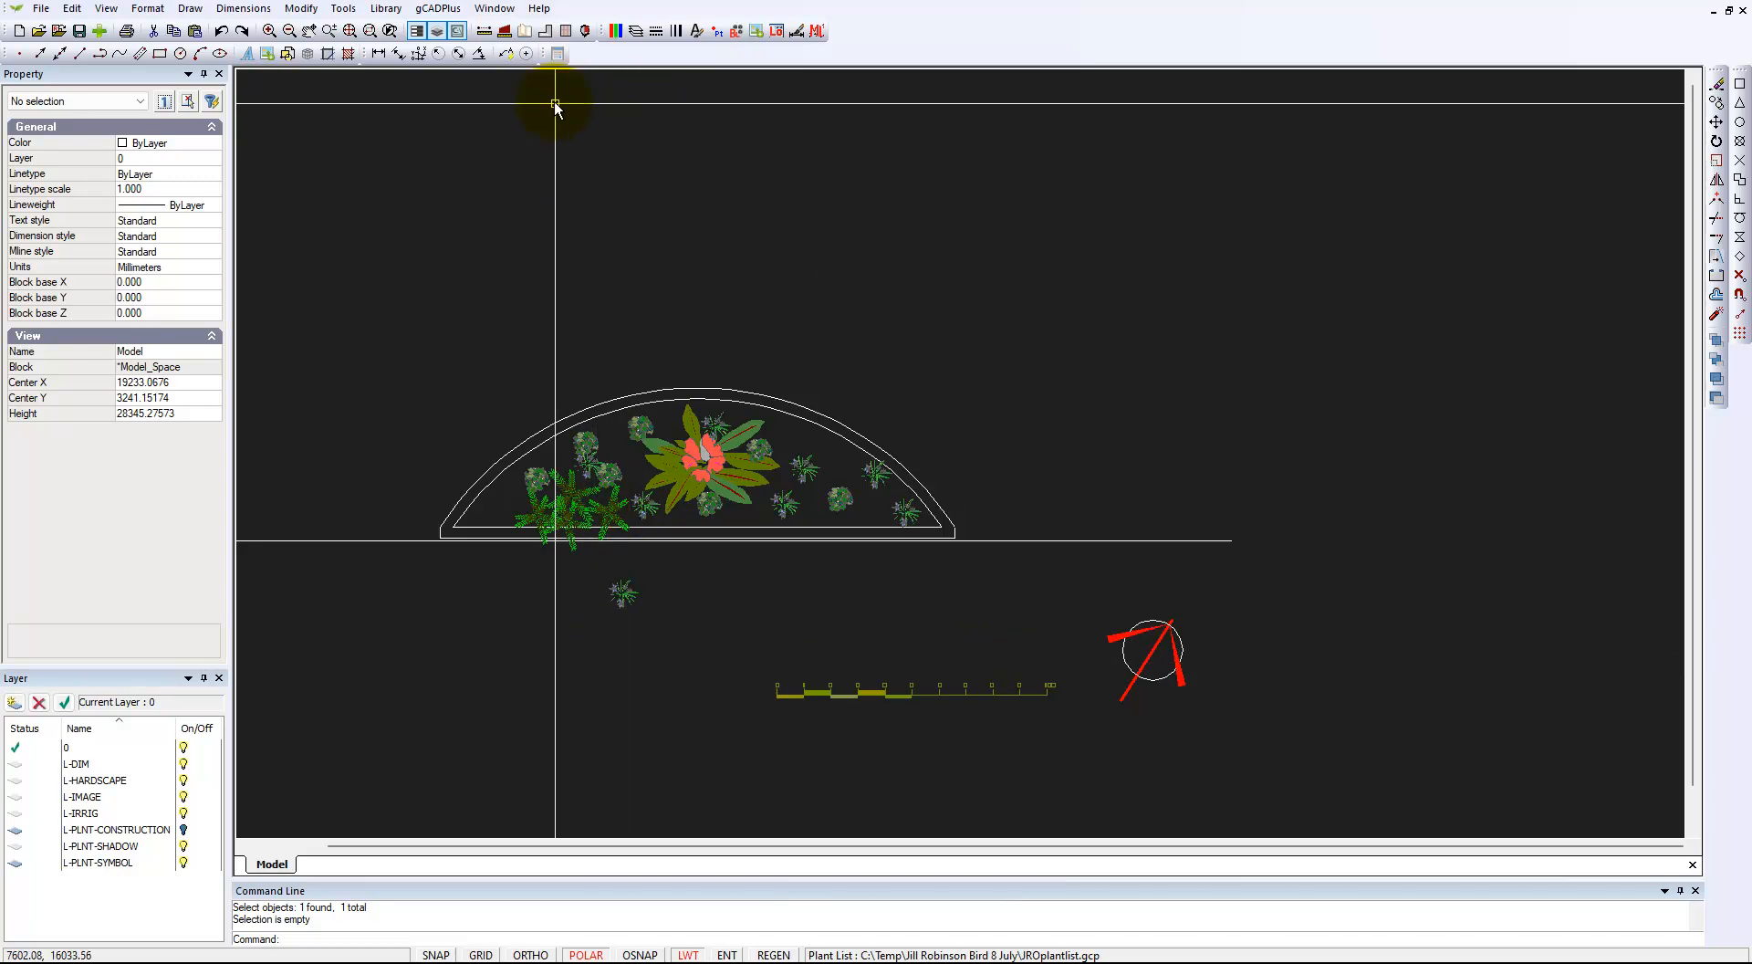
{"action": "left_click", "coordinate": [461, 13]}
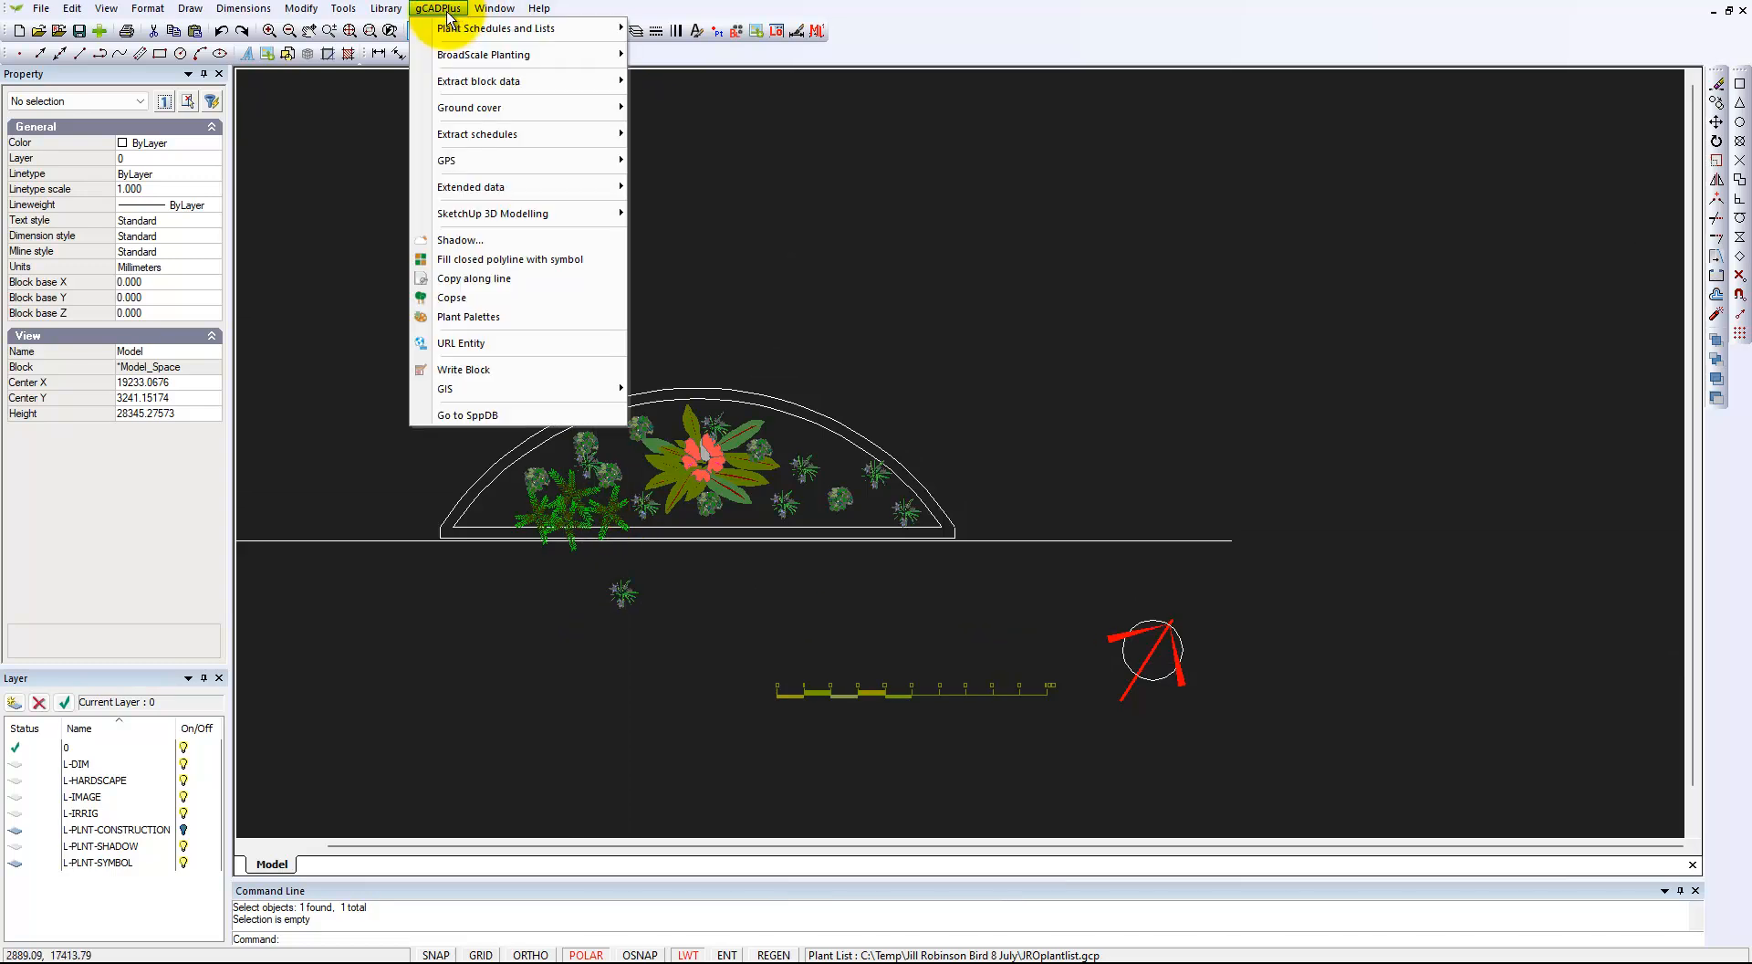
{"action": "mouse_move", "coordinate": [567, 29]}
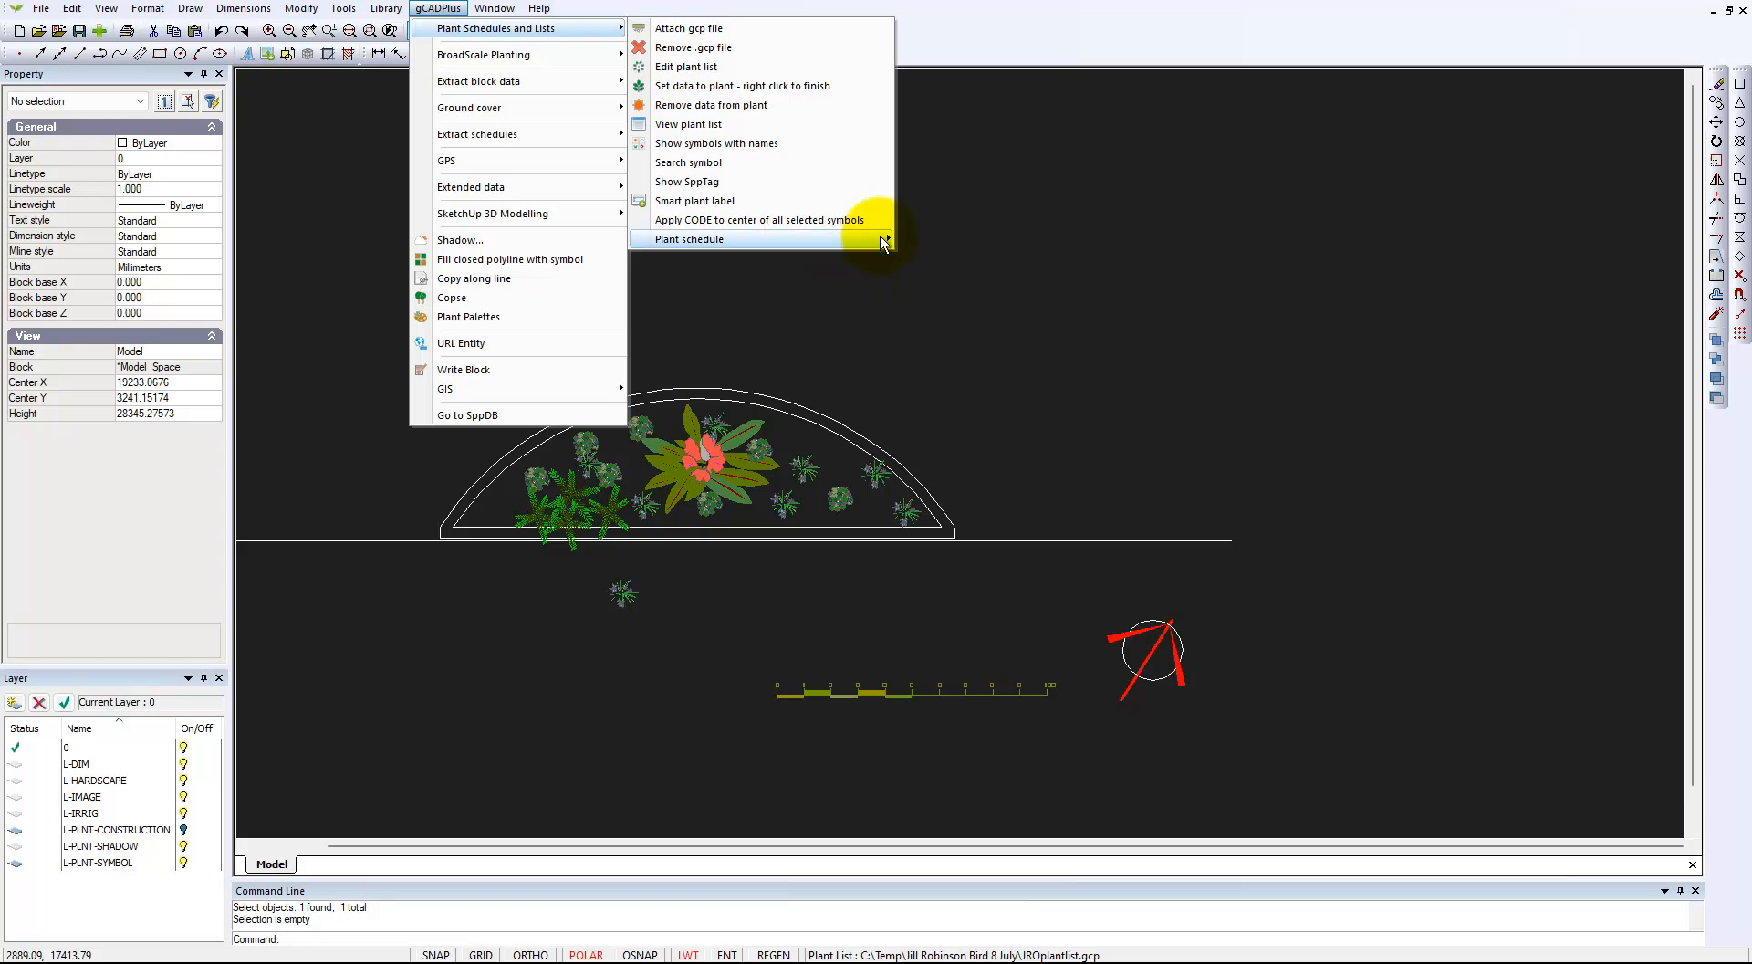
{"action": "mouse_move", "coordinate": [880, 235]}
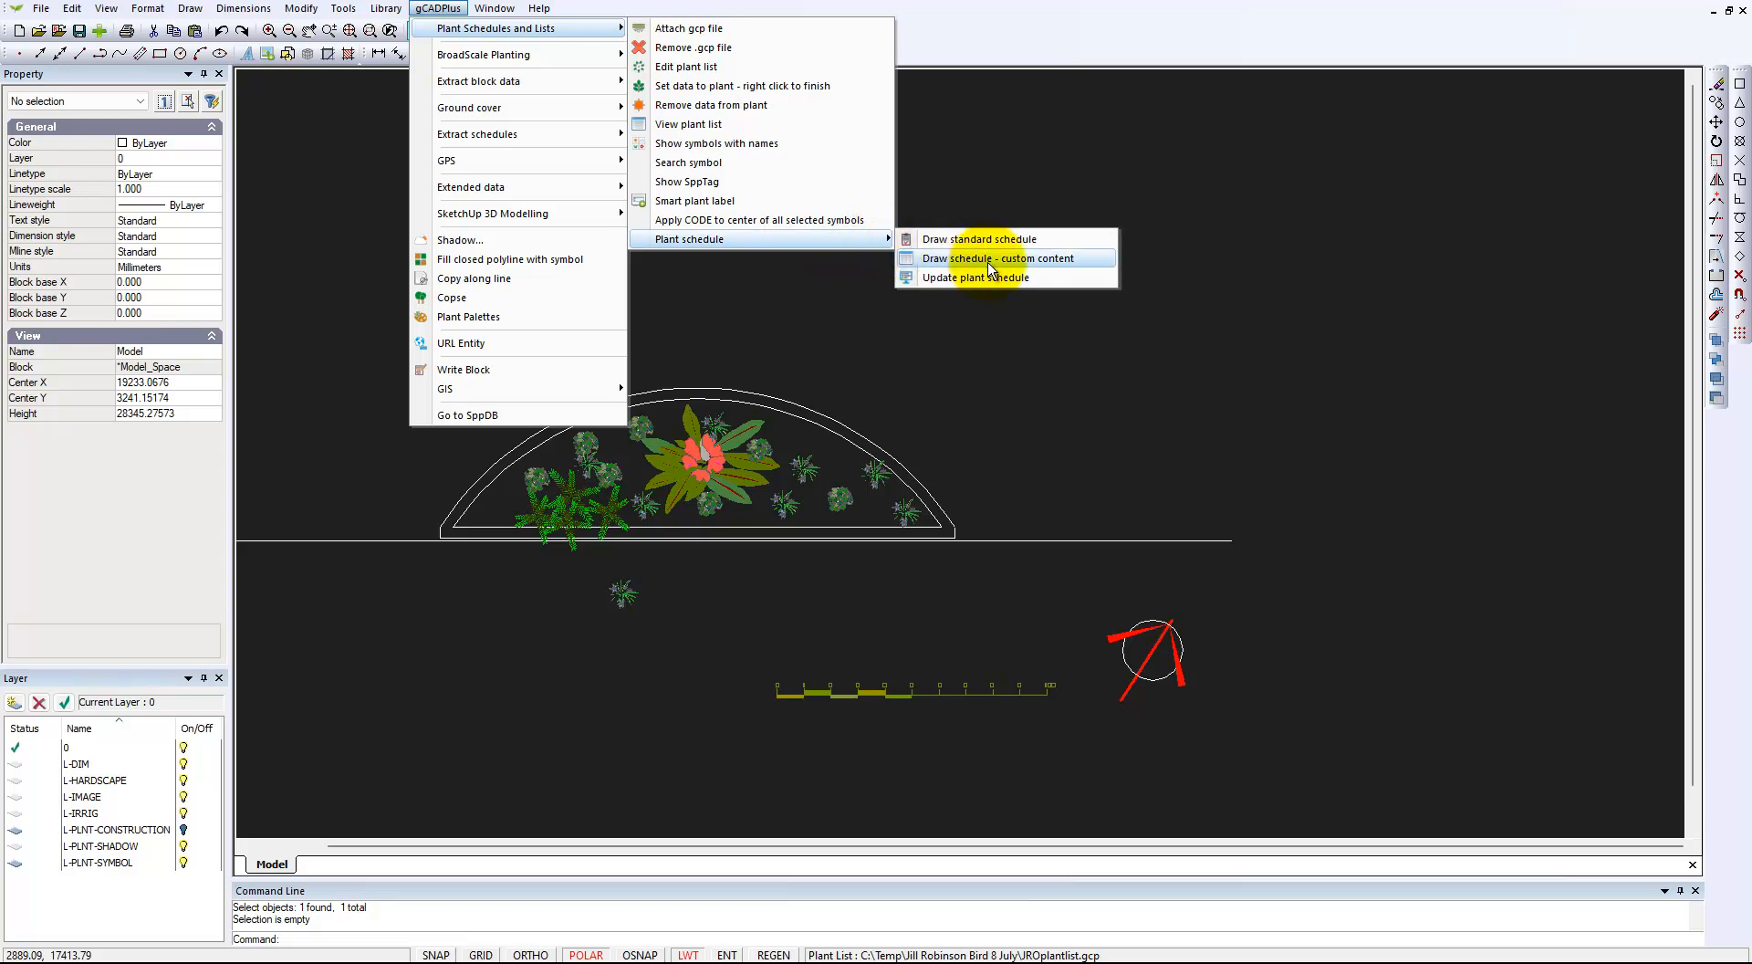
{"action": "left_click", "coordinate": [962, 239]}
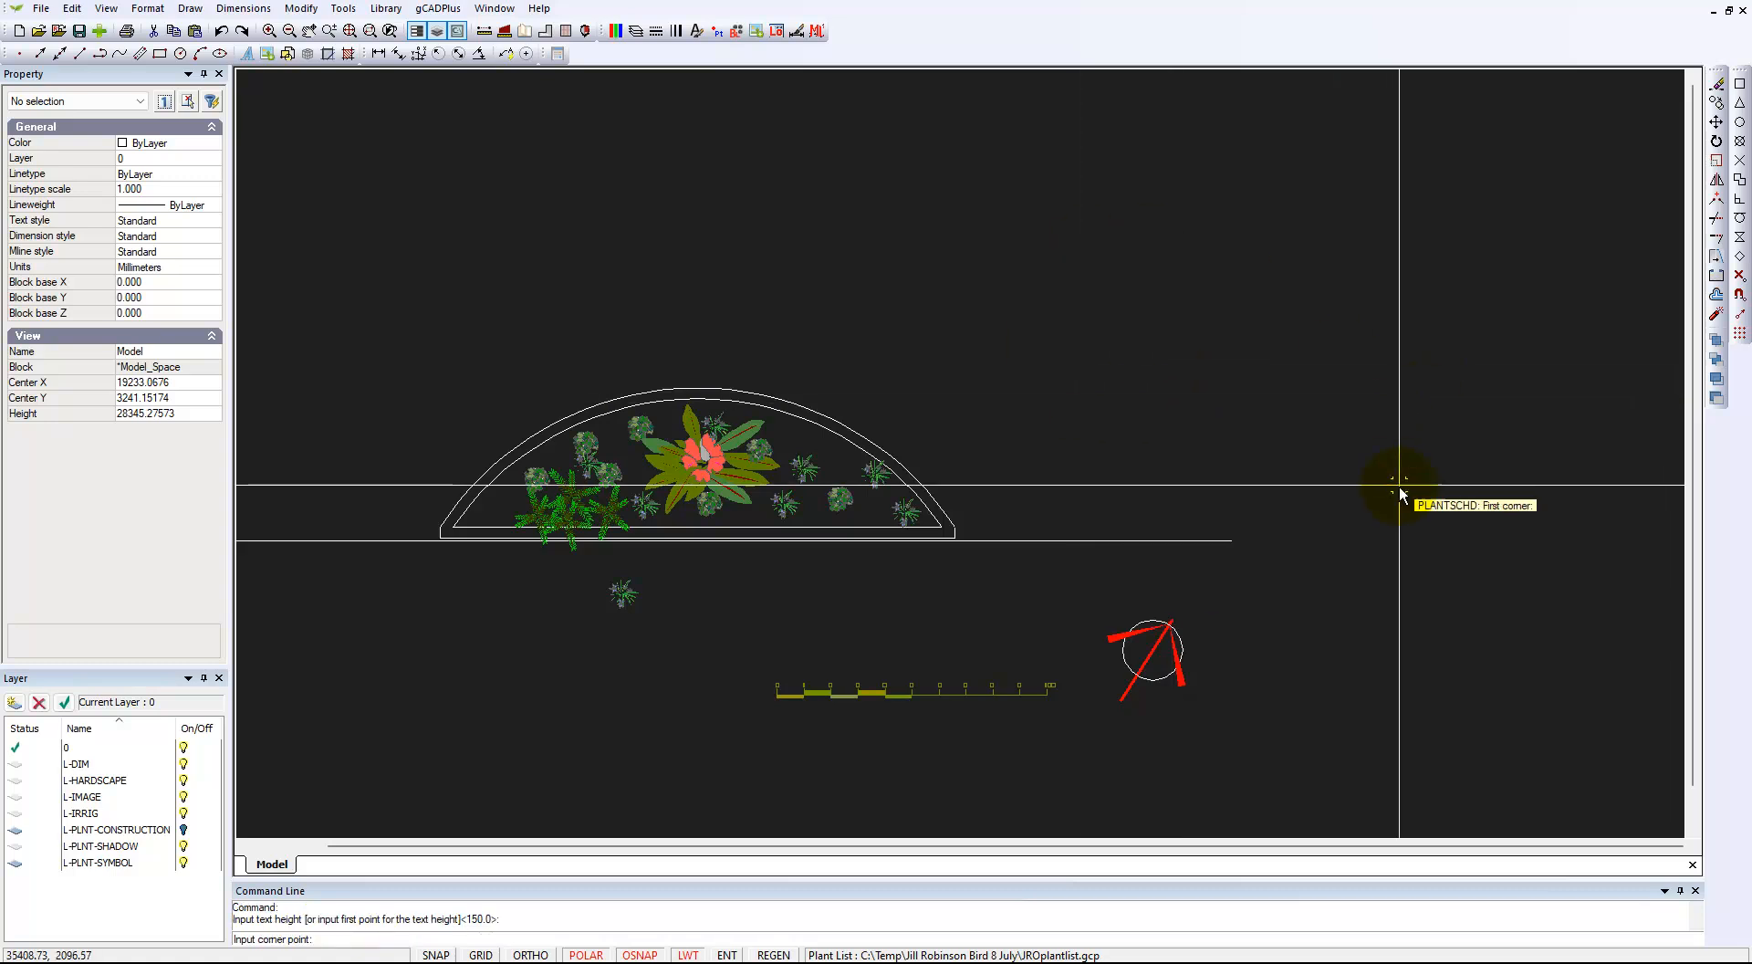
{"action": "middle_click_drag", "start_coordinate": [1096, 674], "coordinate": [1284, 381]}
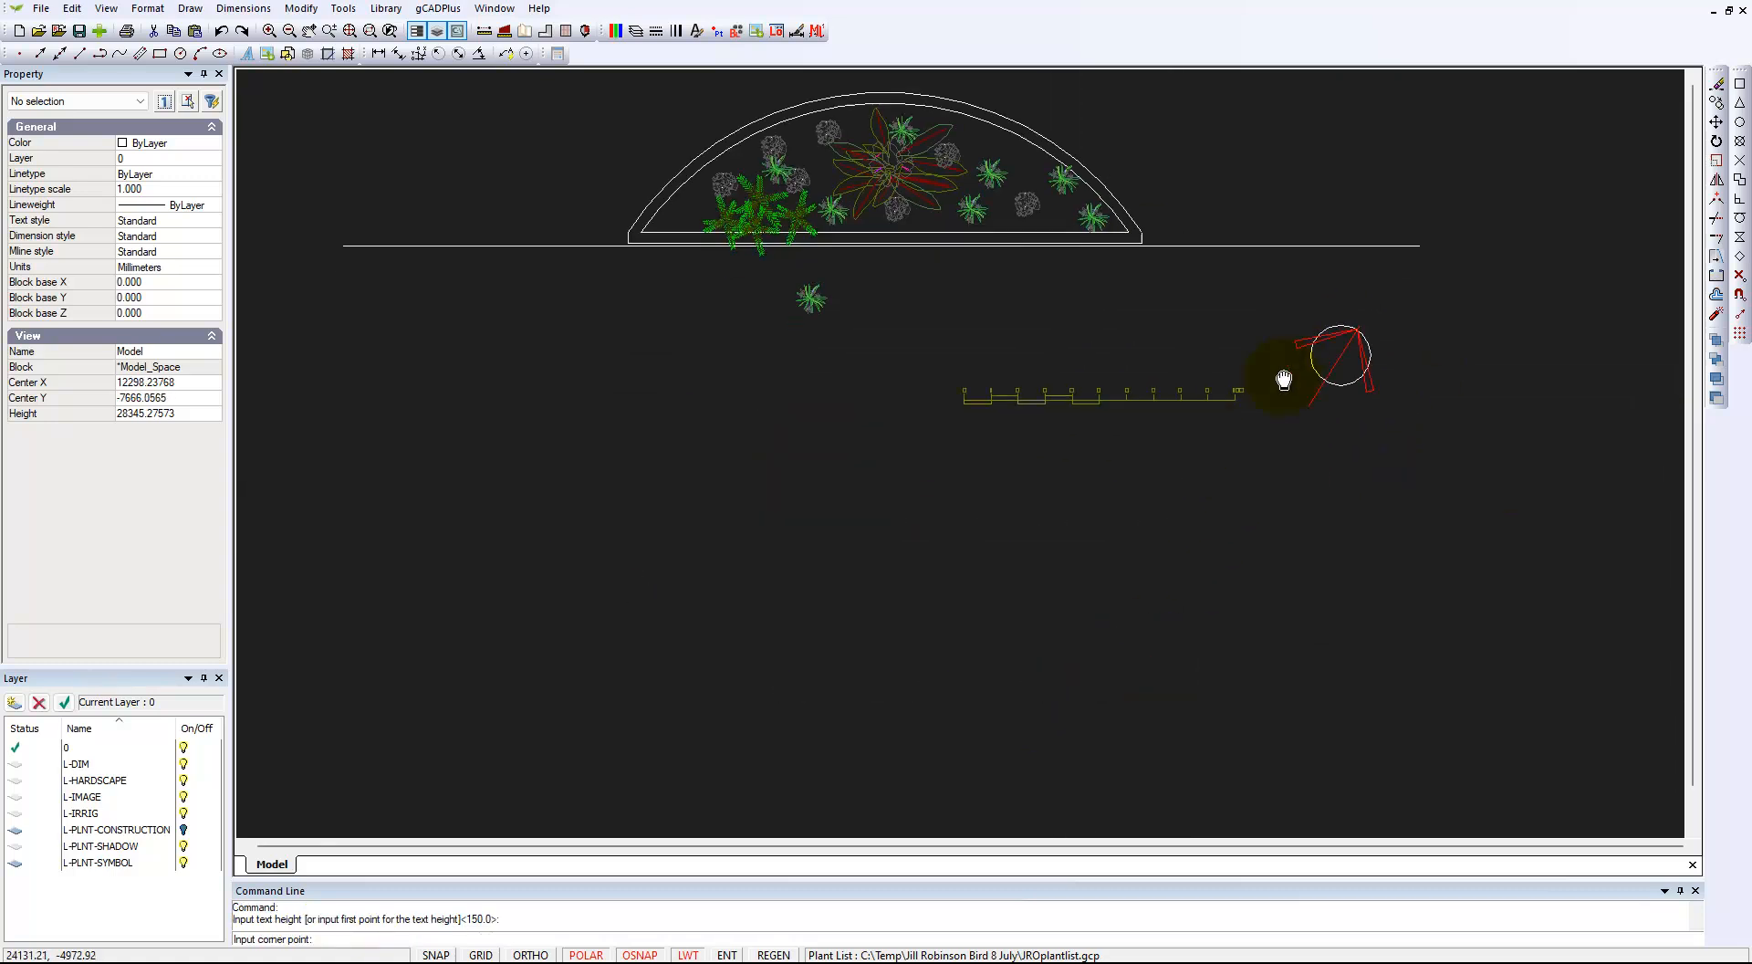
{"action": "left_click", "coordinate": [698, 349]}
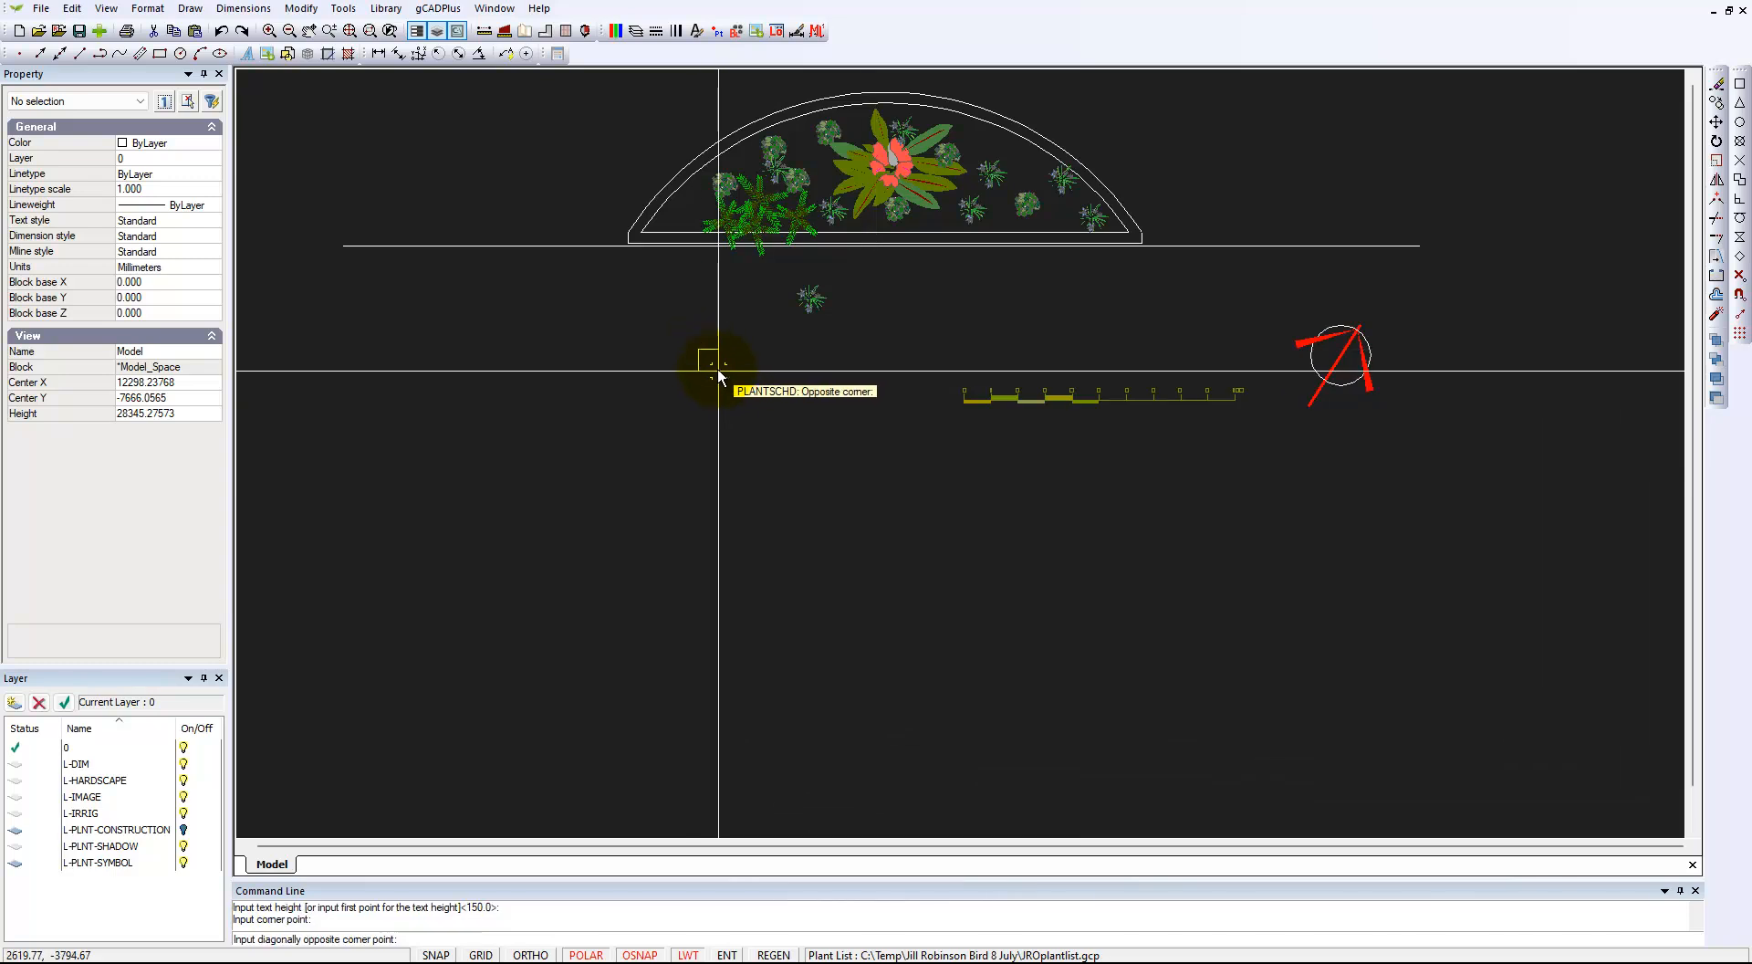
{"action": "left_click", "coordinate": [912, 553]}
{"action": "scroll", "coordinate": [745, 446], "scroll_direction": "up", "scroll_amount": 5}
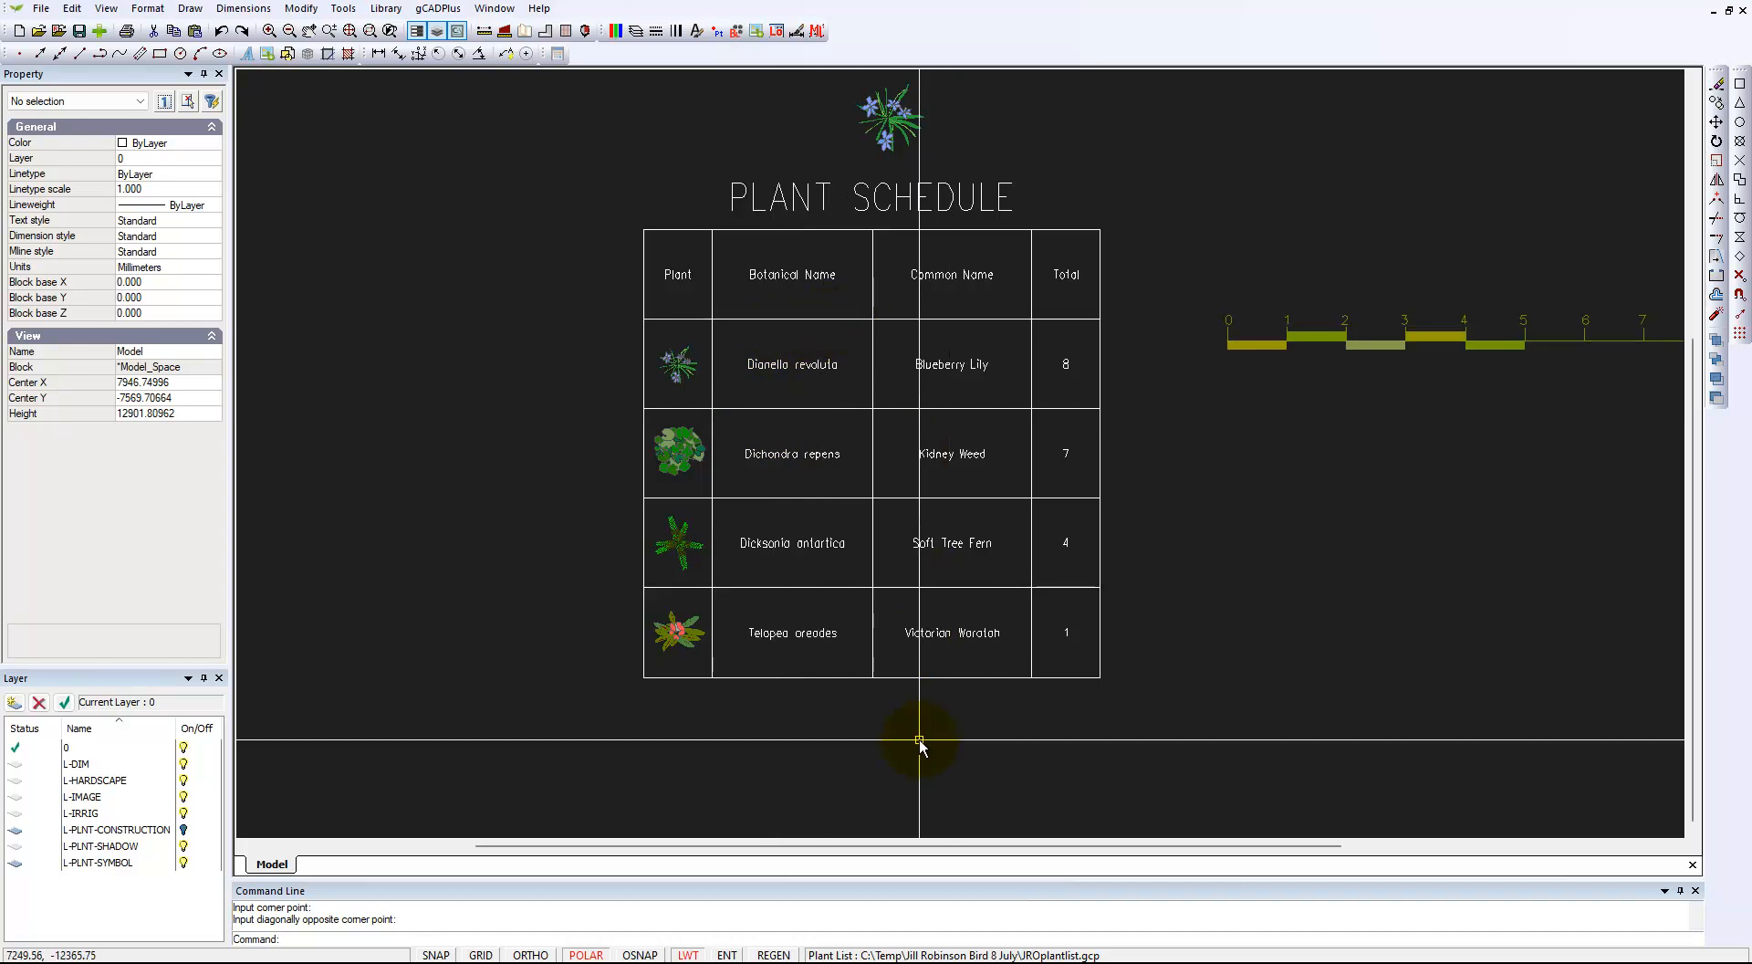
{"action": "scroll", "coordinate": [915, 747], "scroll_direction": "down", "scroll_amount": 1}
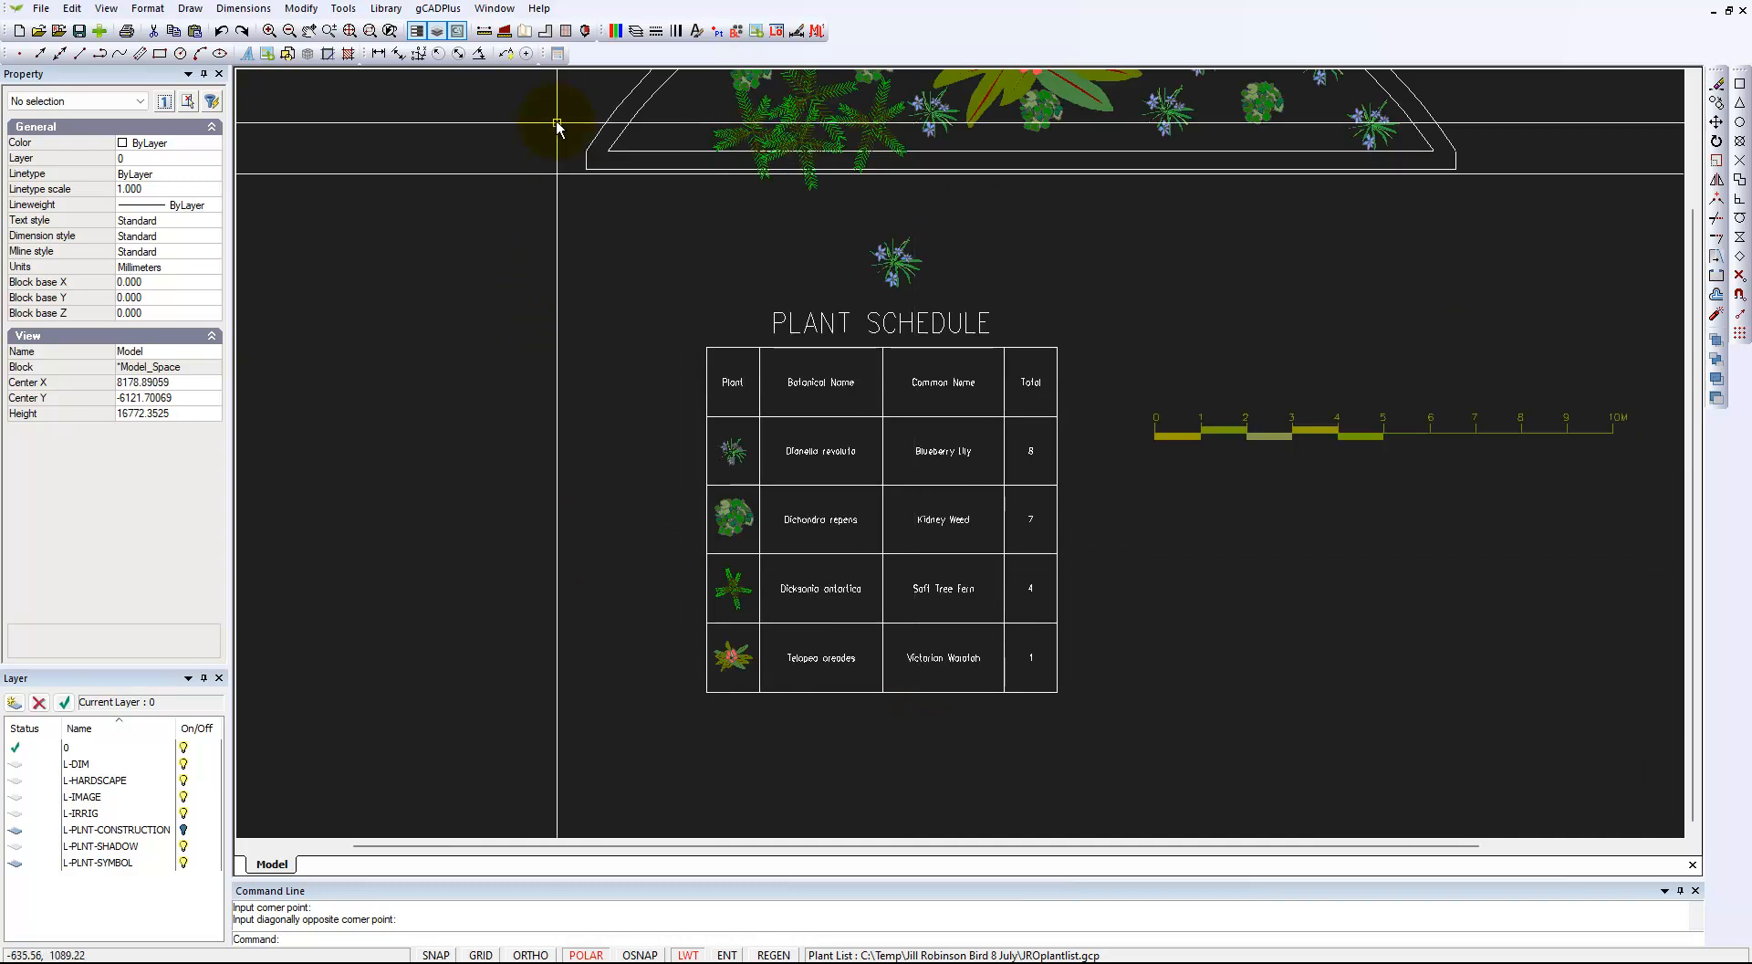
Step: Switch to the Assignment 5 Qu 2 Design #2 drawing and check the properties of the "SCRAMBLE OVER WALL" leader
{"action": "left_click", "coordinate": [495, 9]}
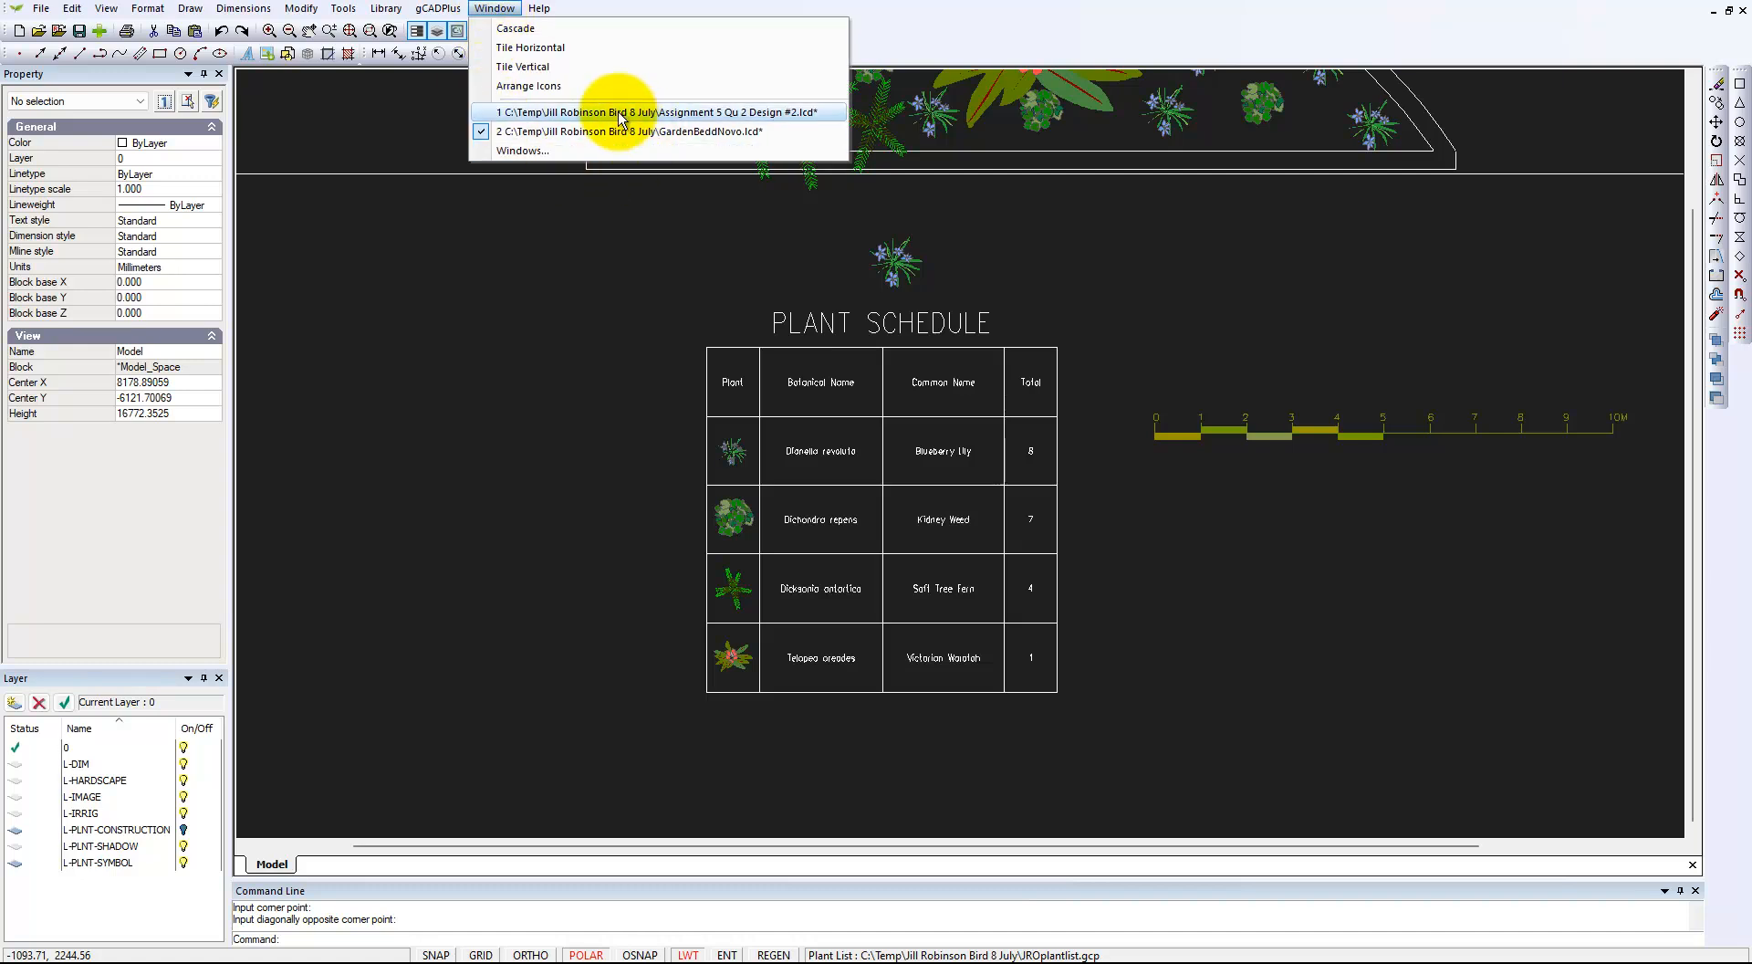
{"action": "left_click", "coordinate": [627, 215]}
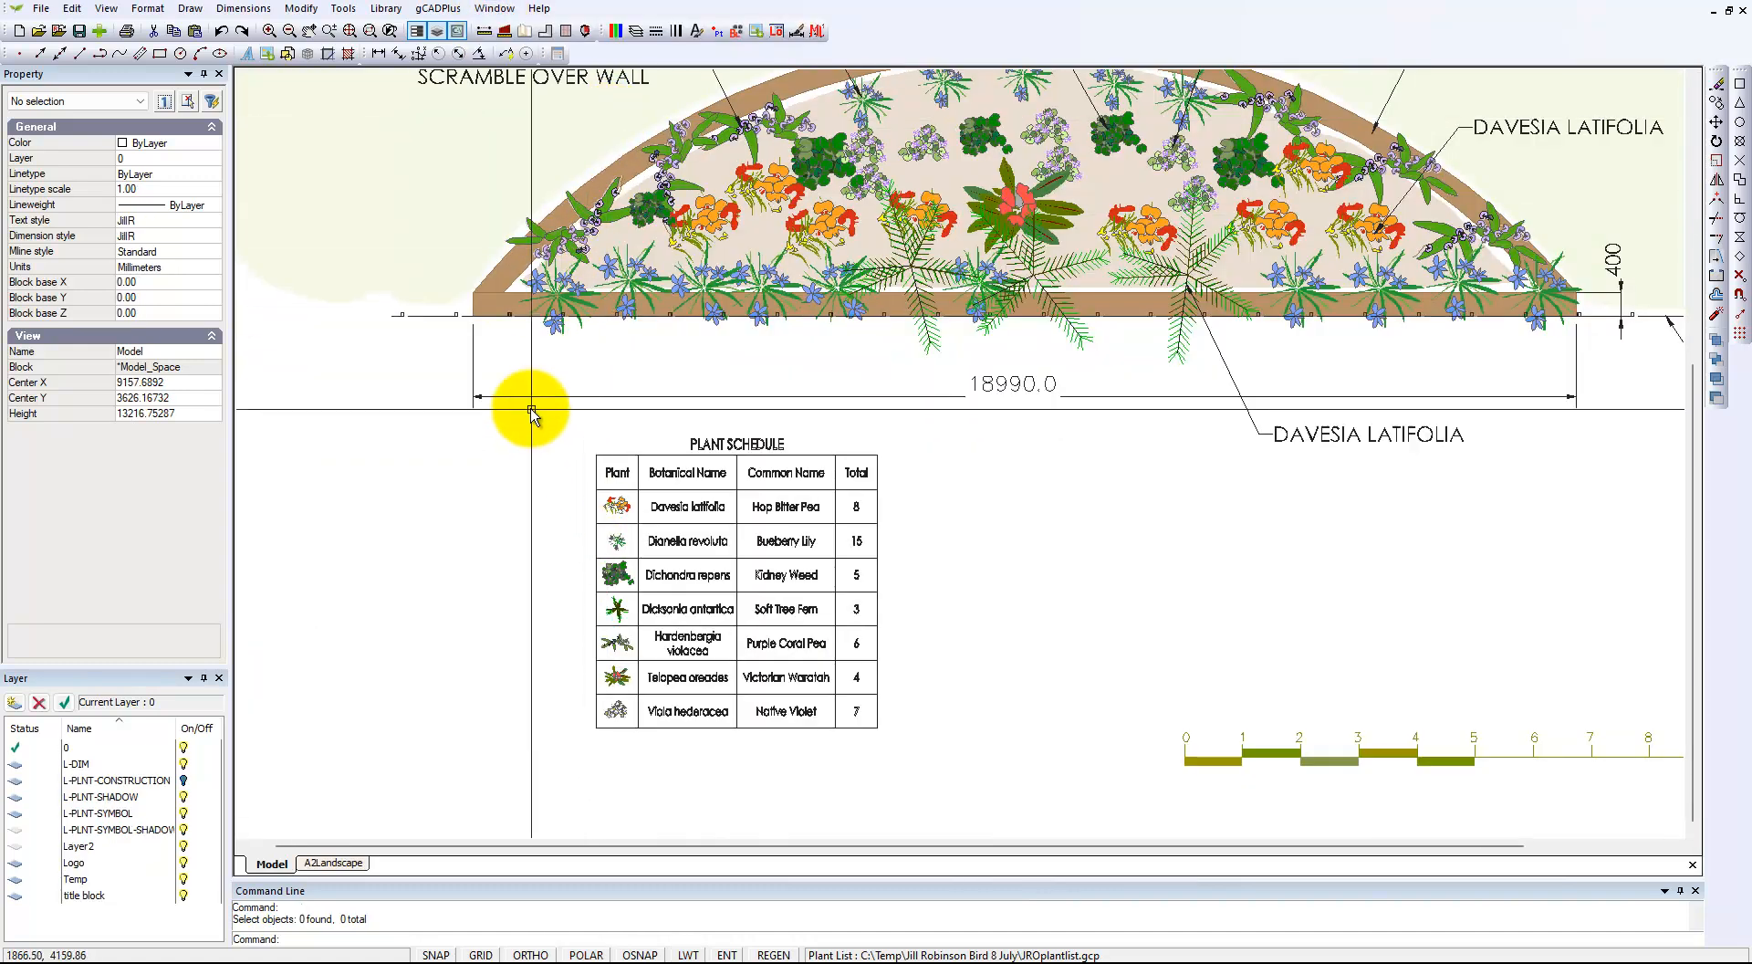
{"action": "left_click", "coordinate": [628, 80]}
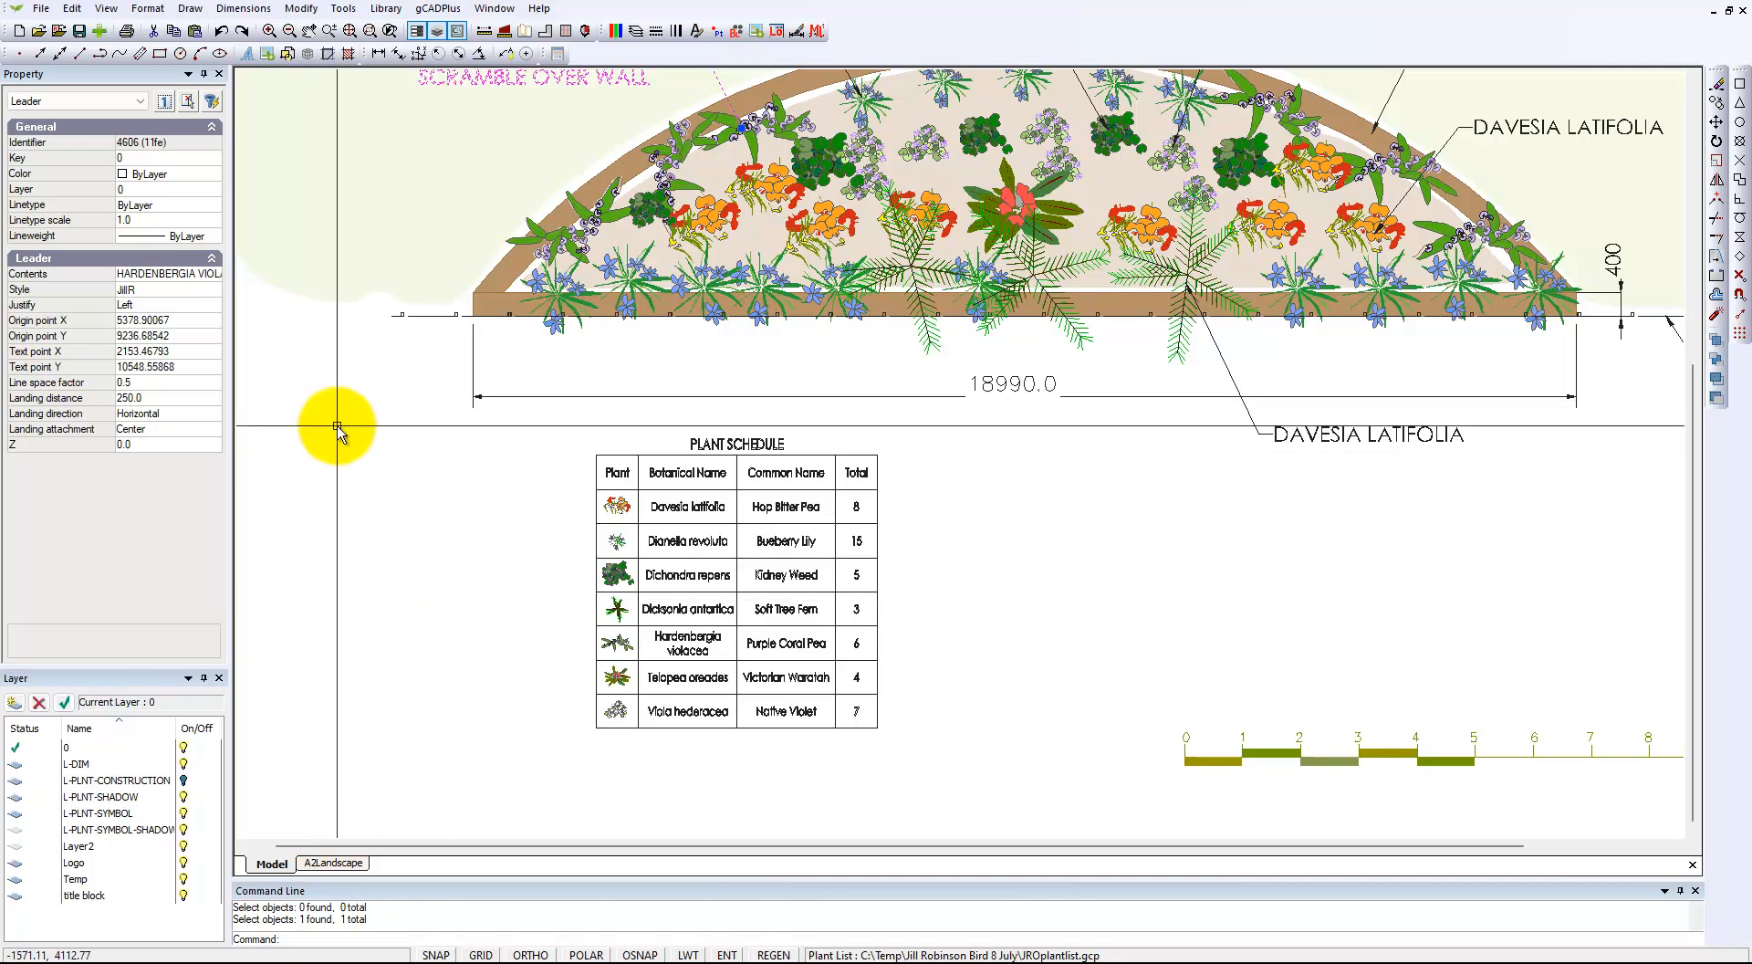
{"action": "key", "text": "Escape"}
{"action": "left_click", "coordinate": [164, 10]}
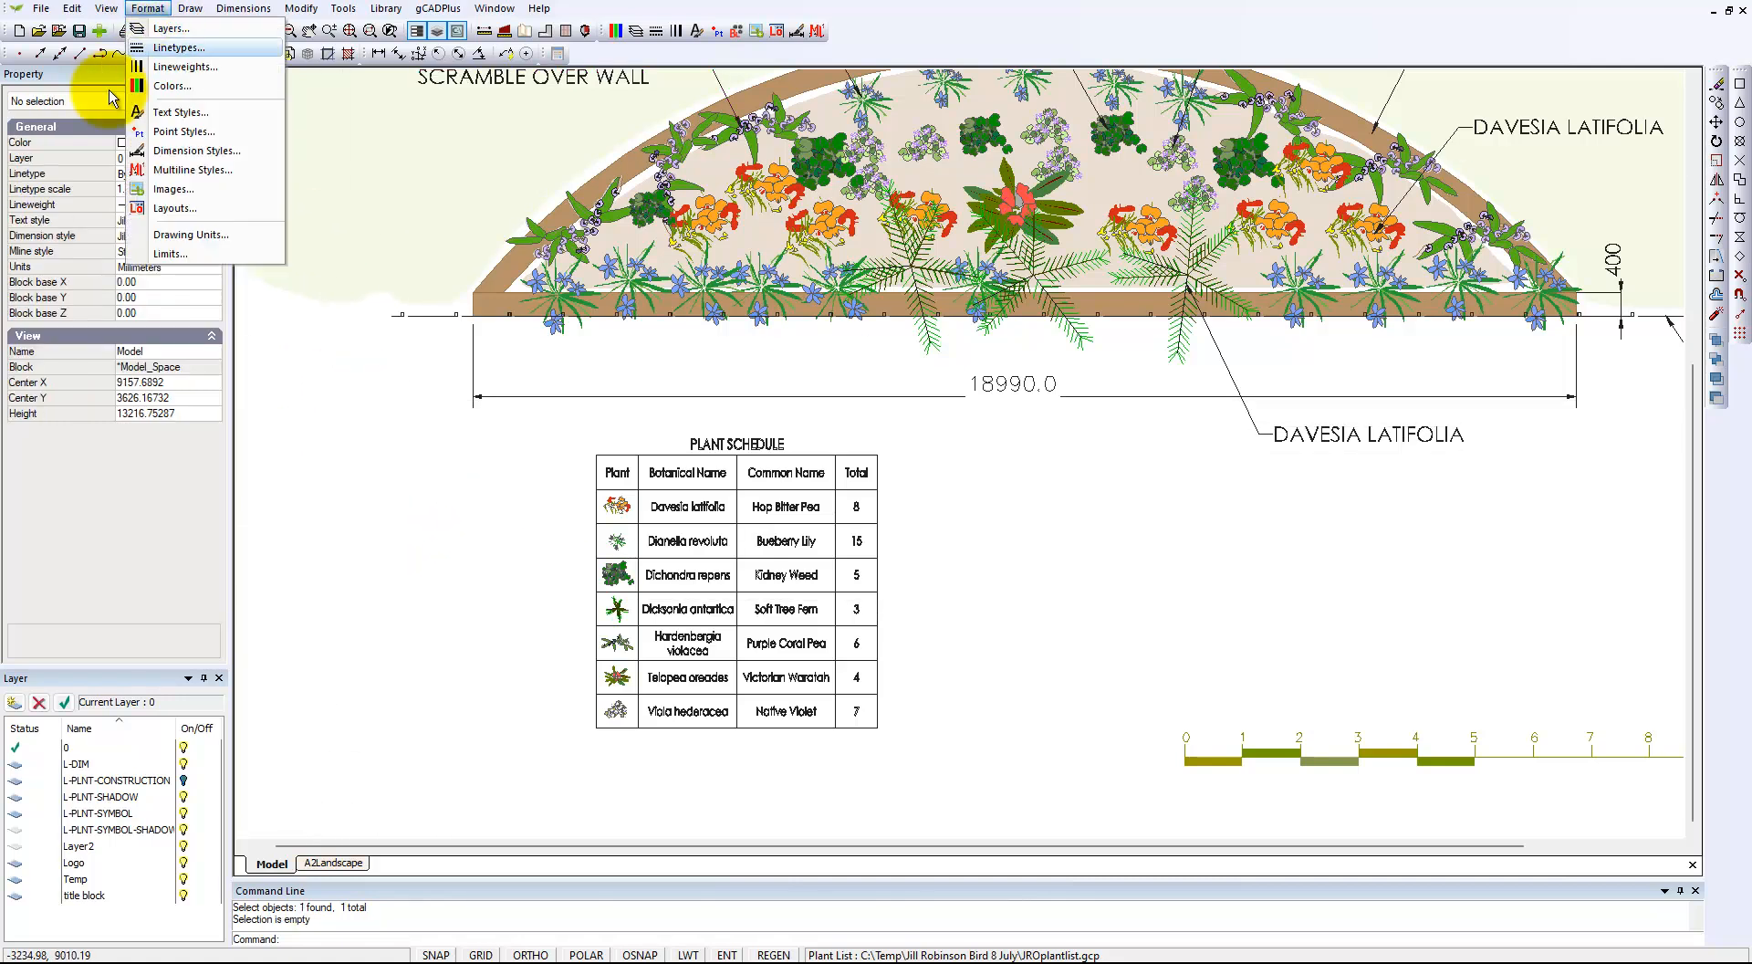
{"action": "left_click", "coordinate": [176, 114]}
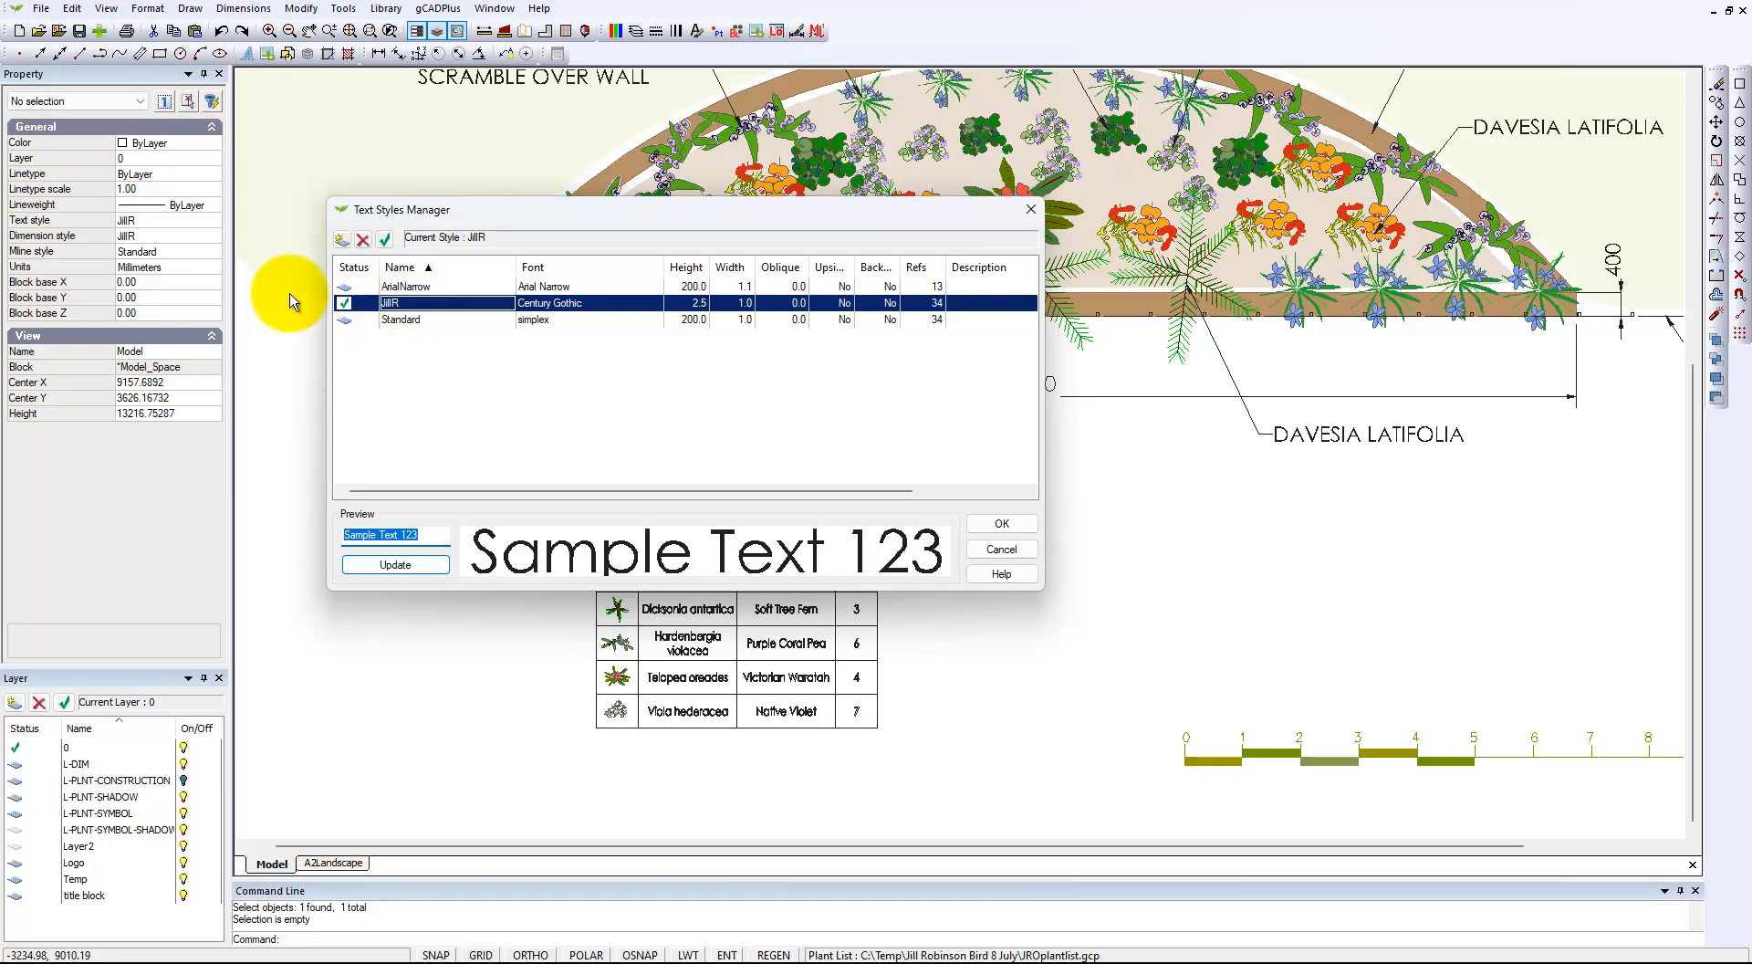
{"action": "left_click", "coordinate": [345, 304]}
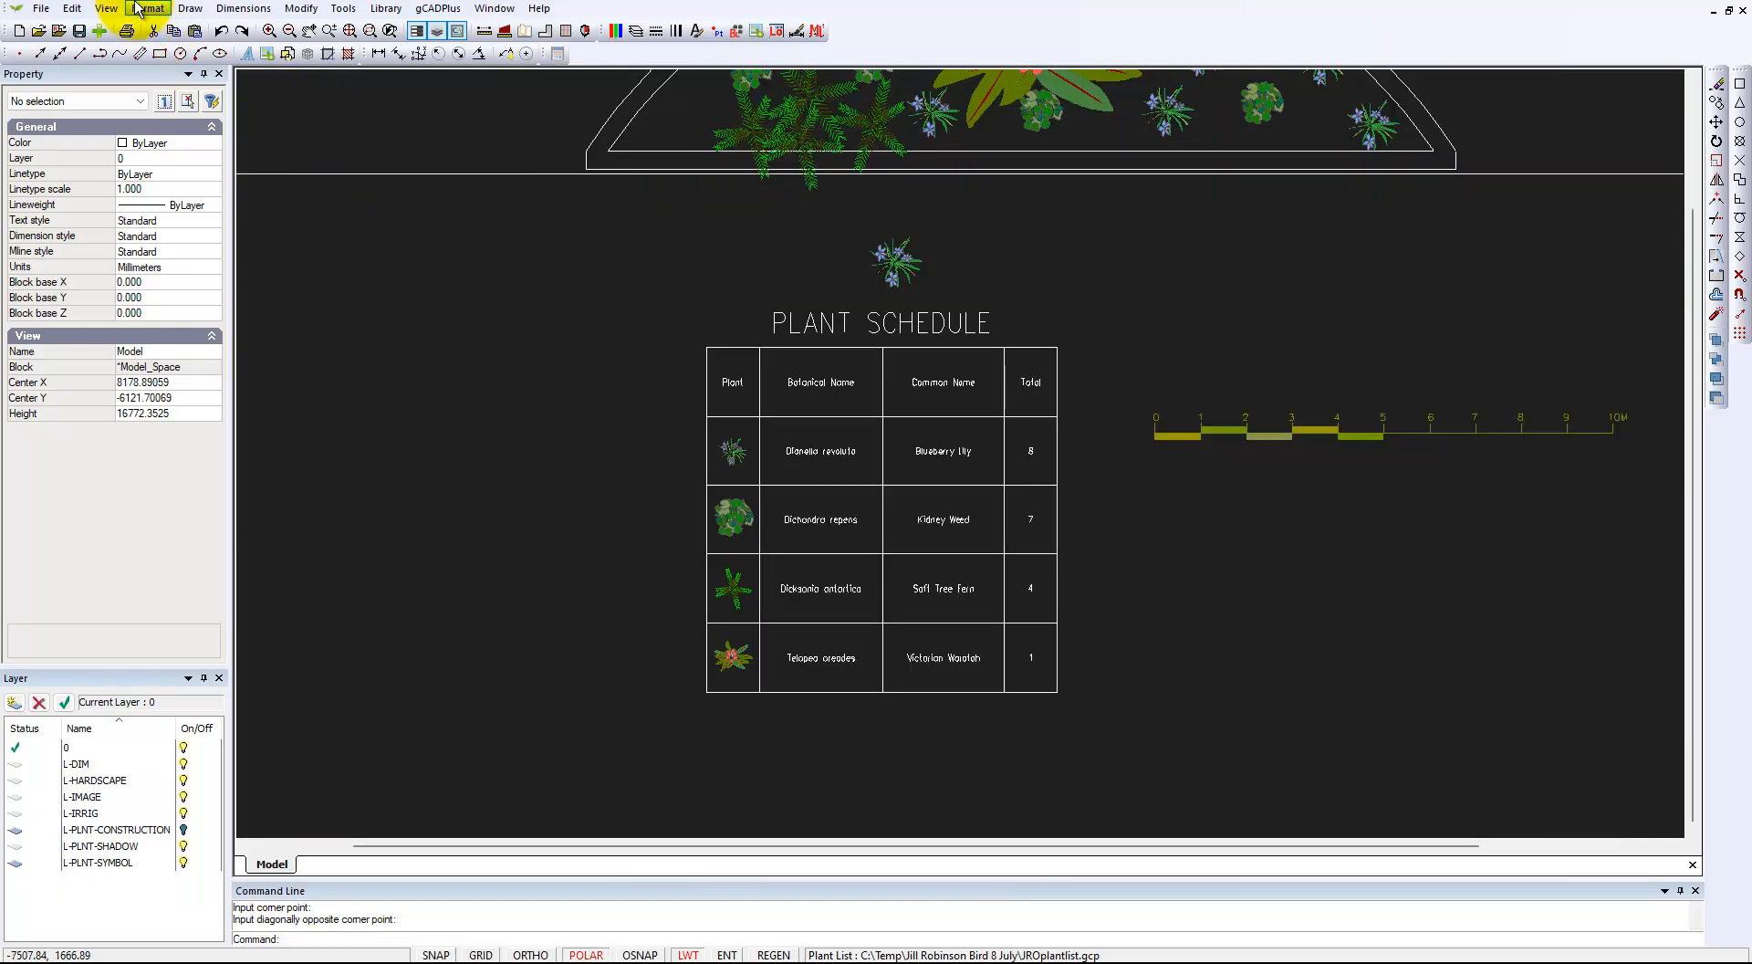
Step: Add a Century Gothic text style that uses the Century Gothic font and make it the current text style
{"action": "left_click", "coordinate": [137, 9]}
{"action": "left_click", "coordinate": [193, 115]}
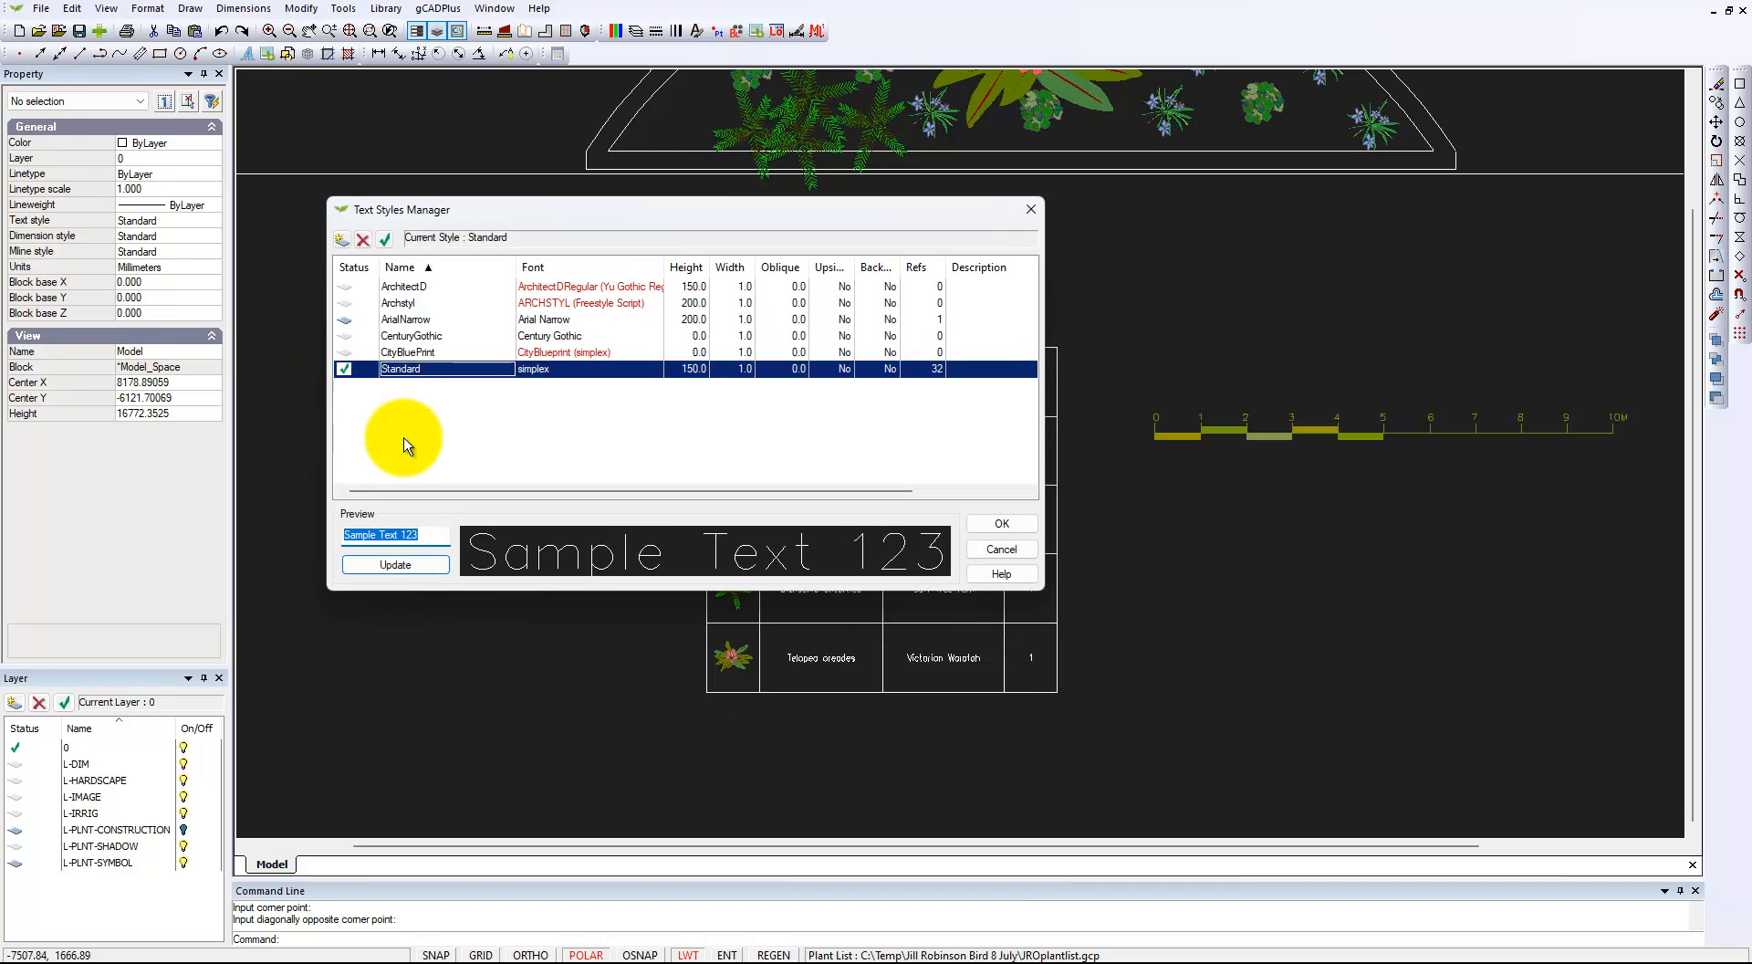
{"action": "left_click", "coordinate": [343, 241]}
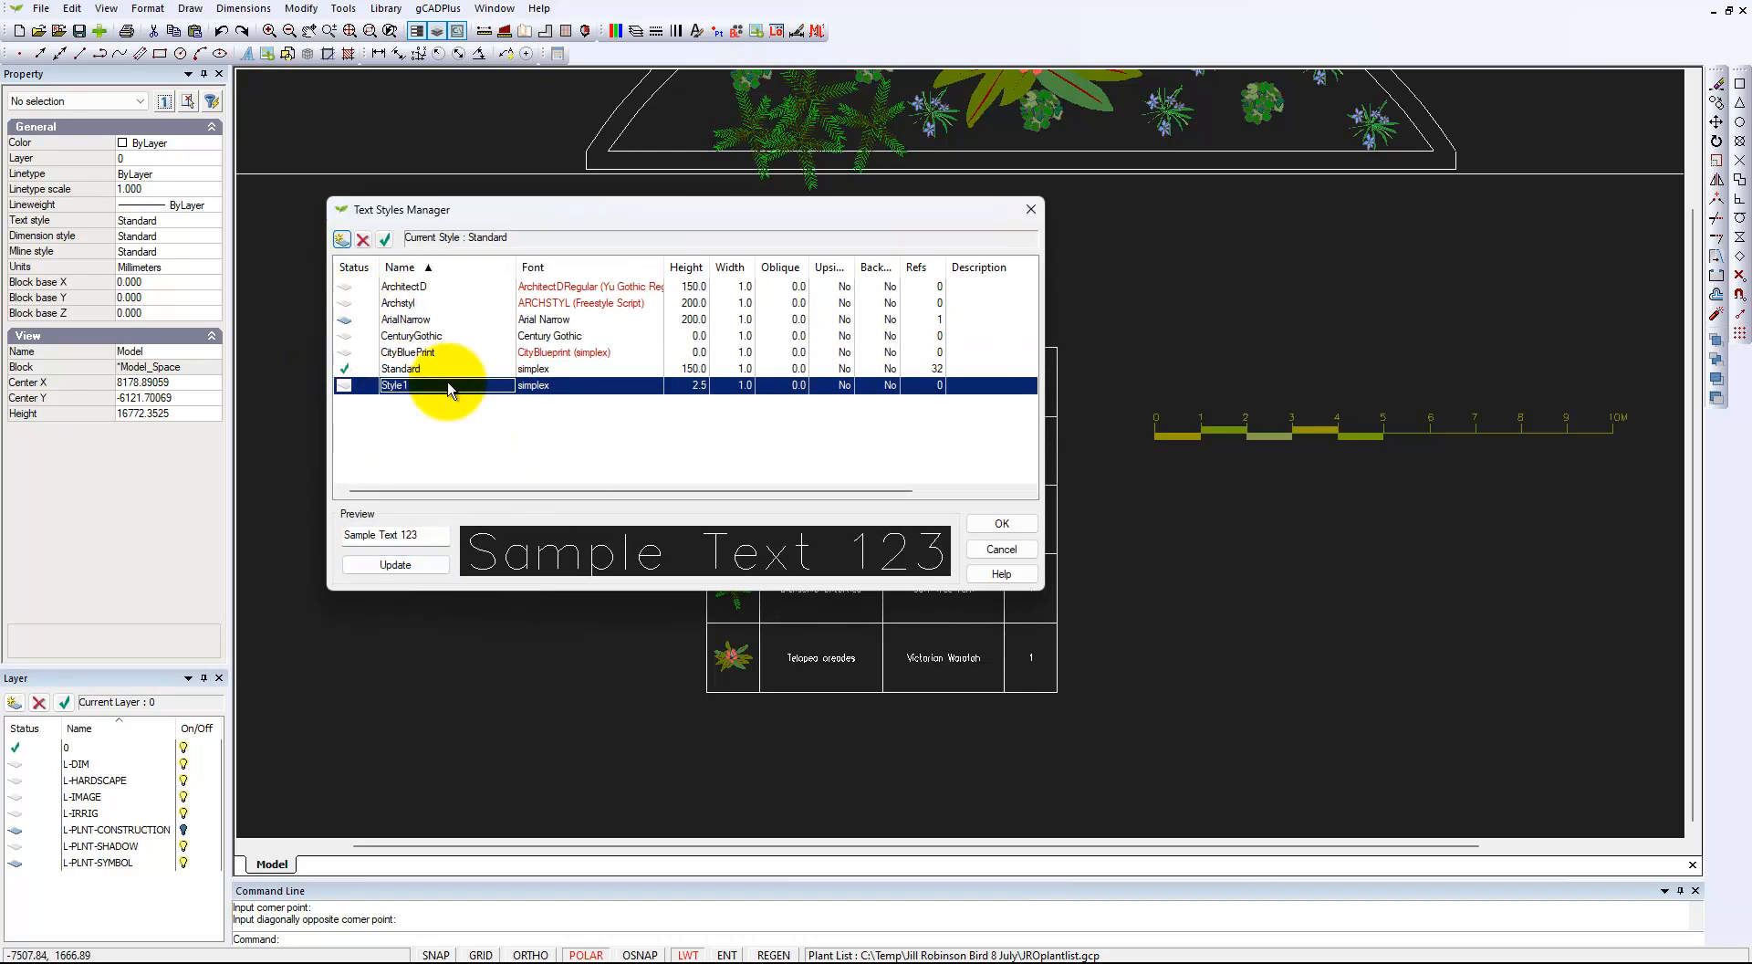
{"action": "left_click", "coordinate": [602, 385]}
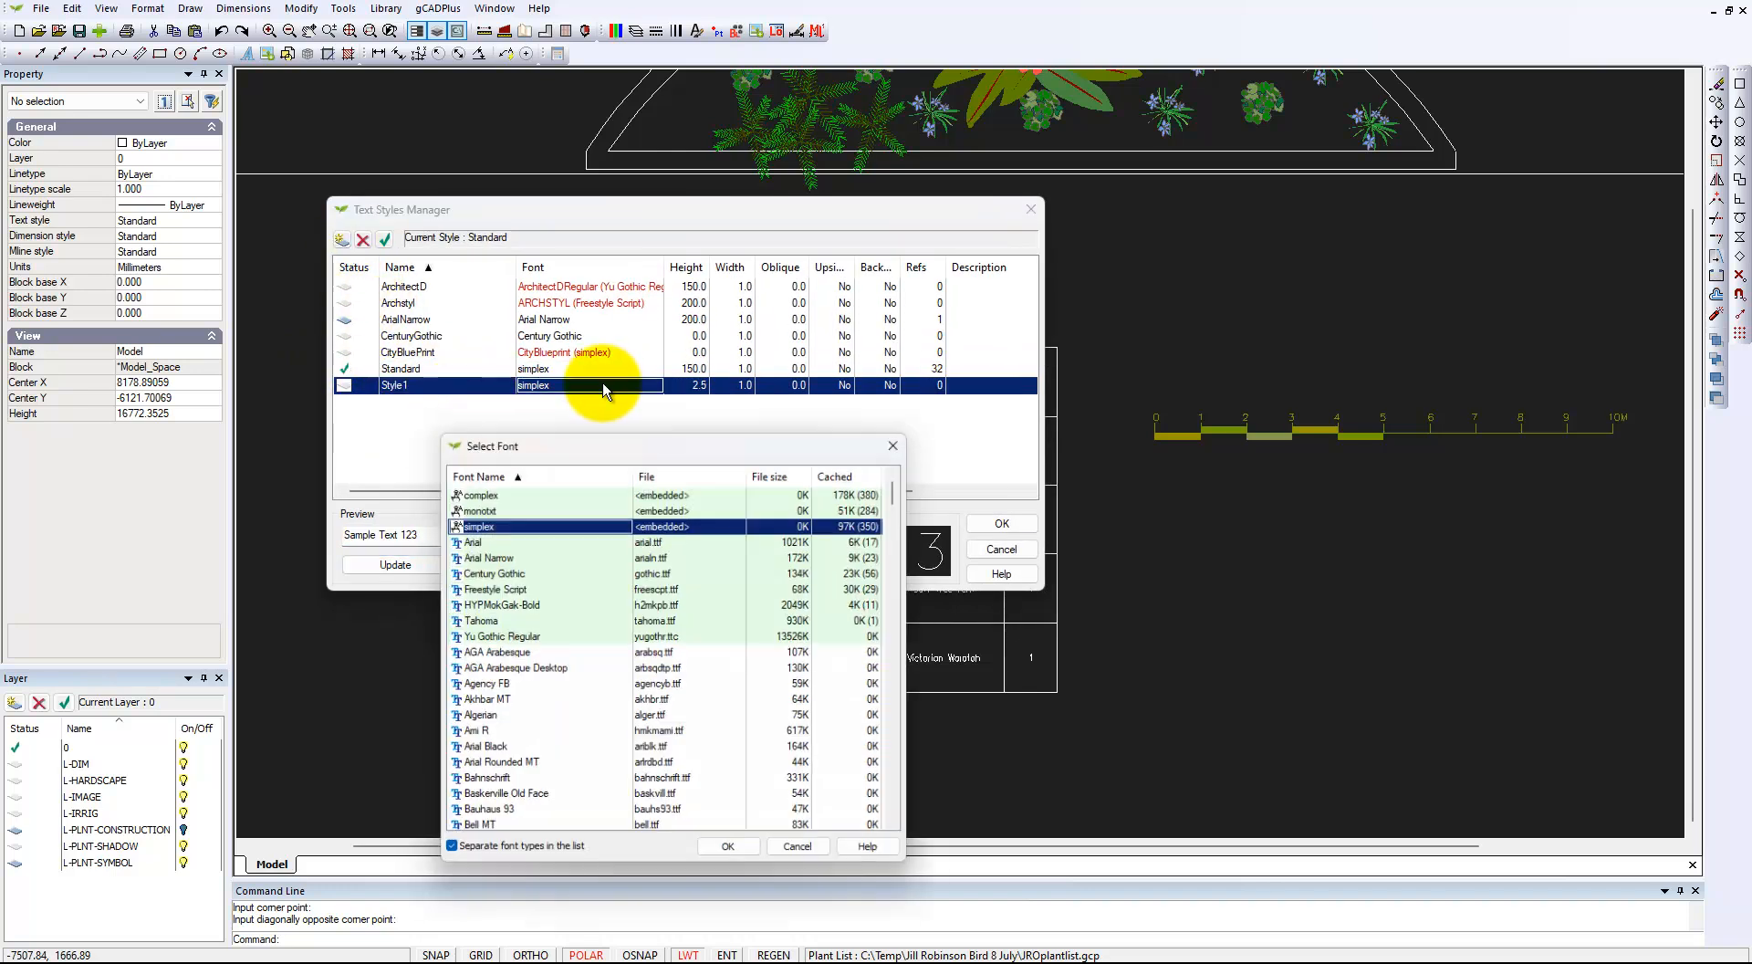
{"action": "left_click", "coordinate": [510, 570]}
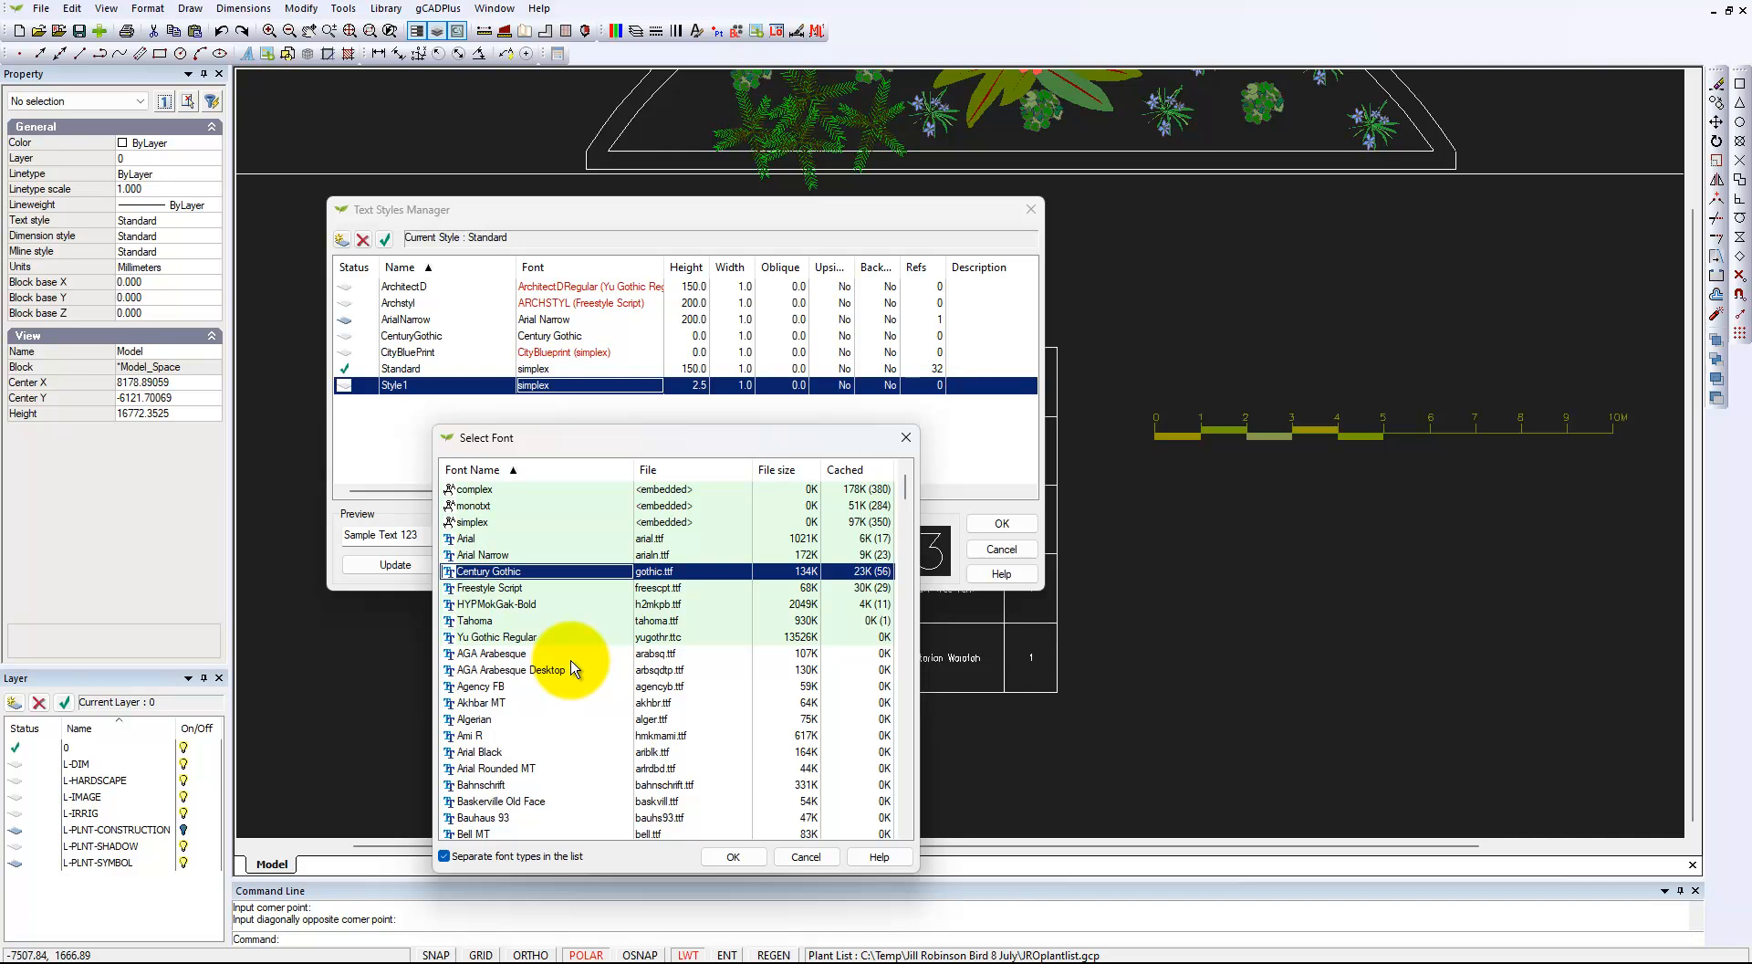
{"action": "scroll", "coordinate": [570, 666], "scroll_direction": "down", "scroll_amount": 5}
{"action": "scroll", "coordinate": [587, 673], "scroll_direction": "up", "scroll_amount": 8}
{"action": "left_click", "coordinate": [733, 856]}
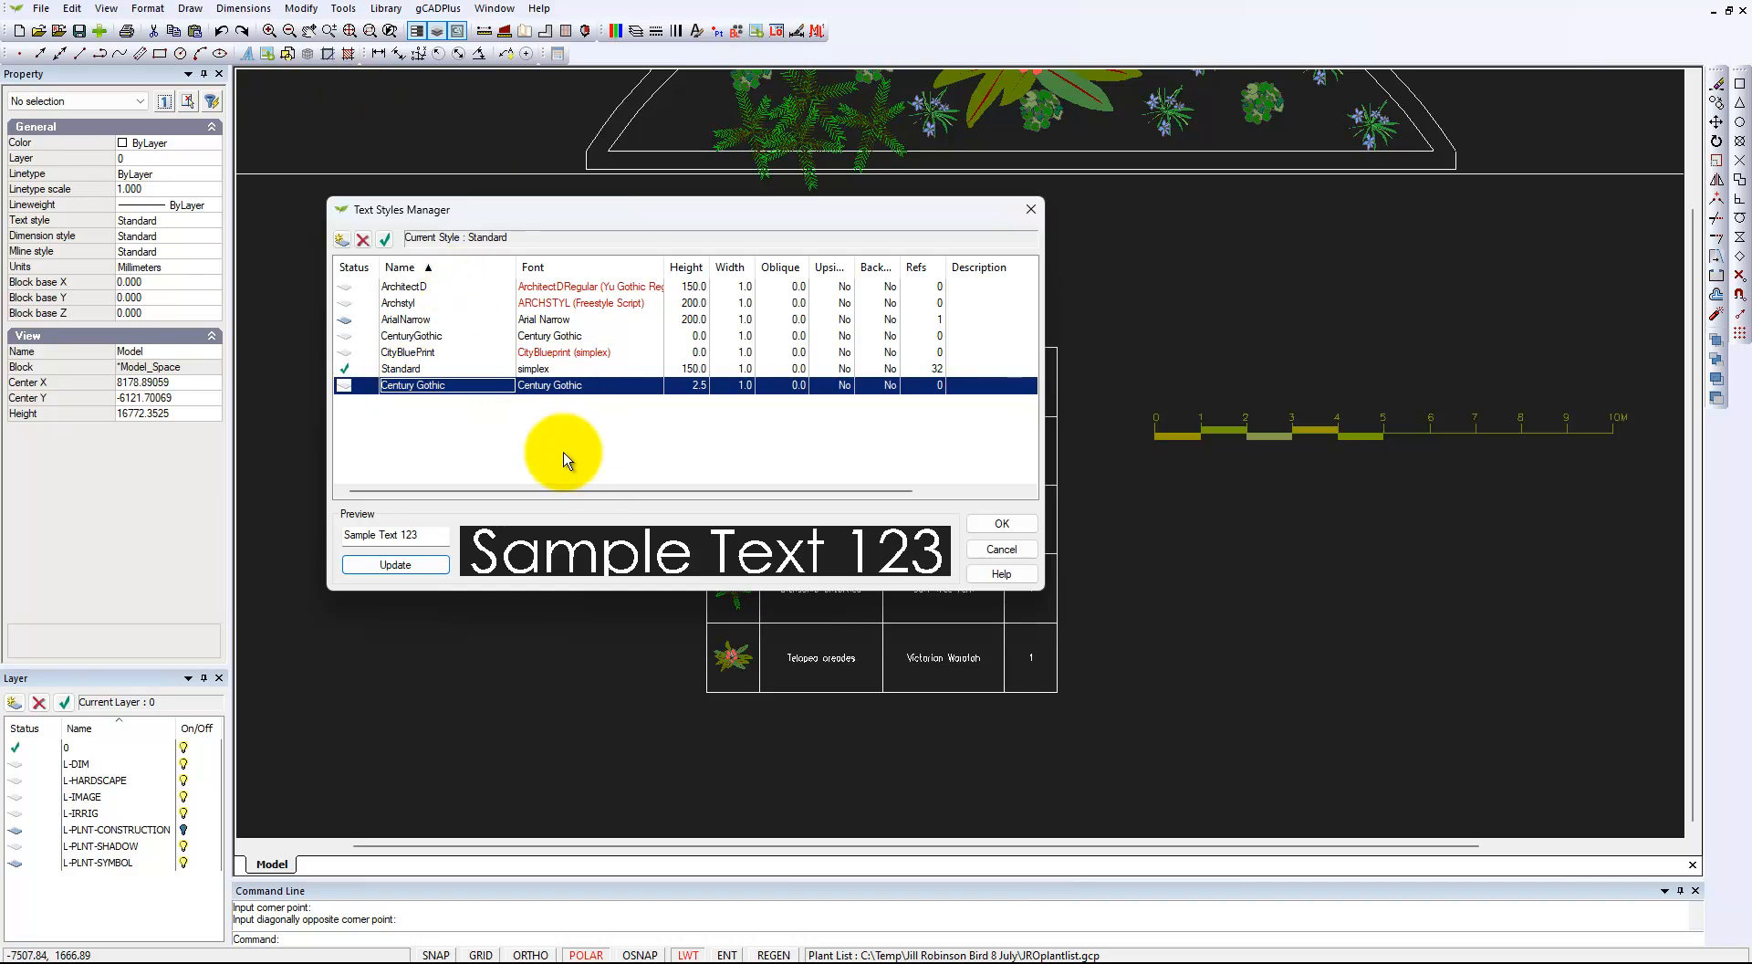
{"action": "left_click", "coordinate": [384, 240]}
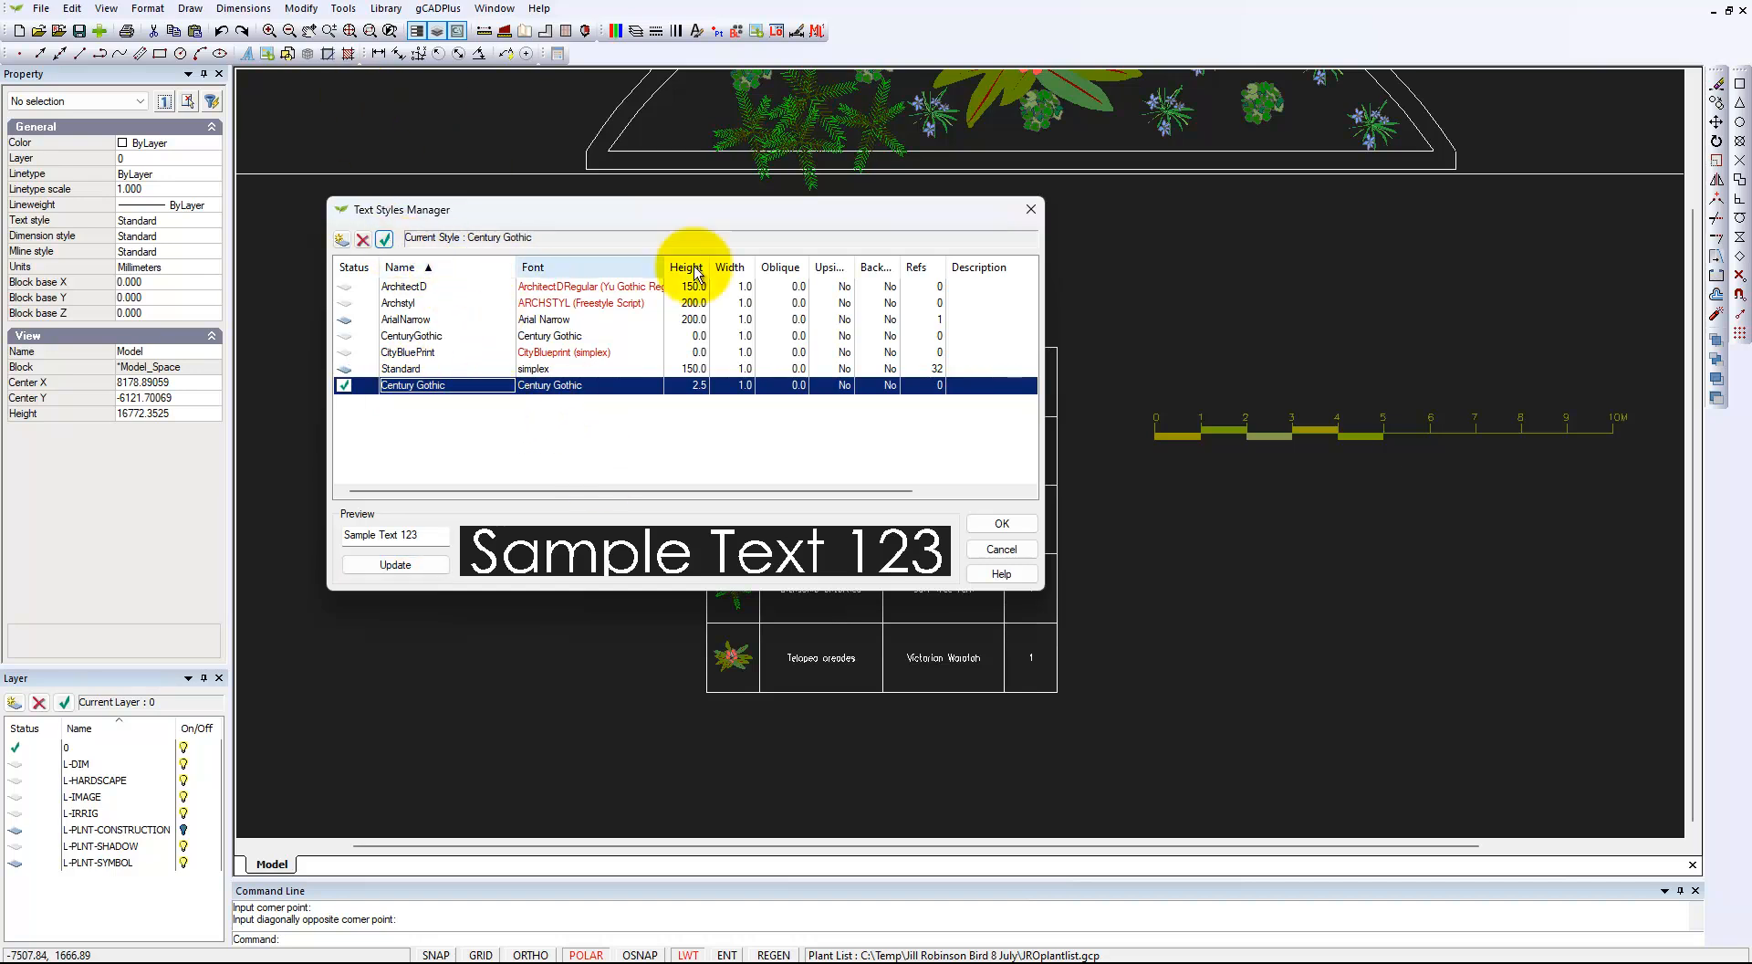
{"action": "left_click", "coordinate": [1032, 210]}
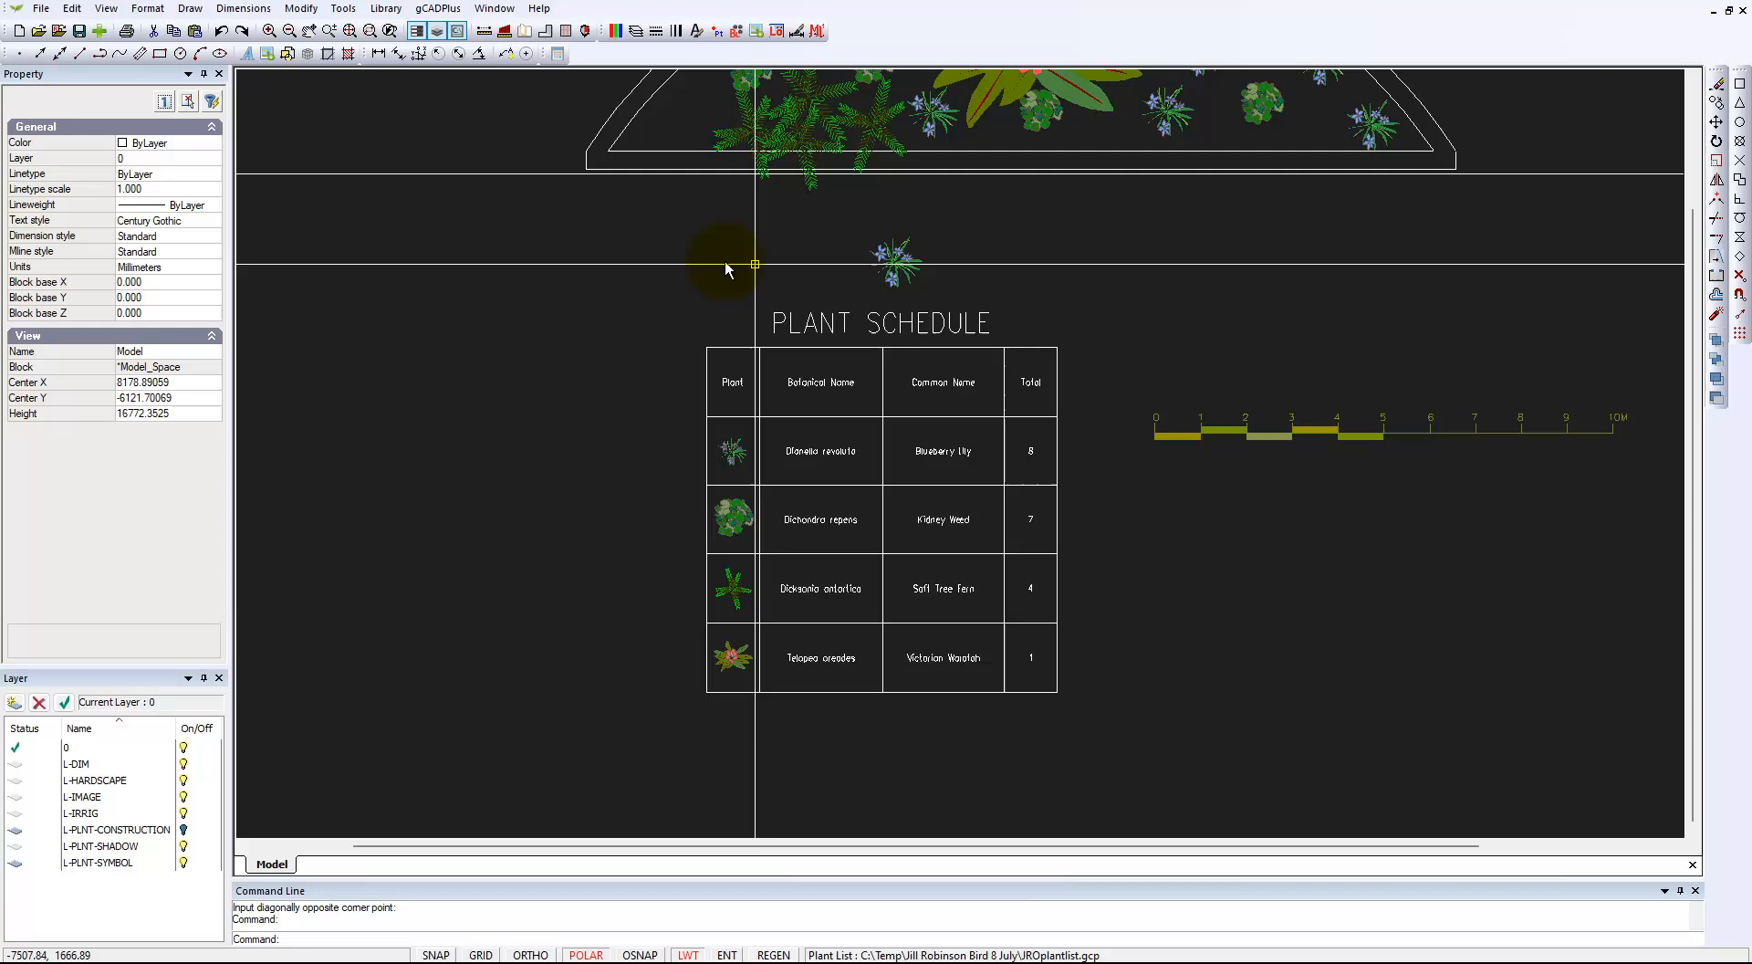
Step: Redraw the plant schedule over the existing table, corner to corner, with a text height of 150
{"action": "right_click", "coordinate": [494, 340]}
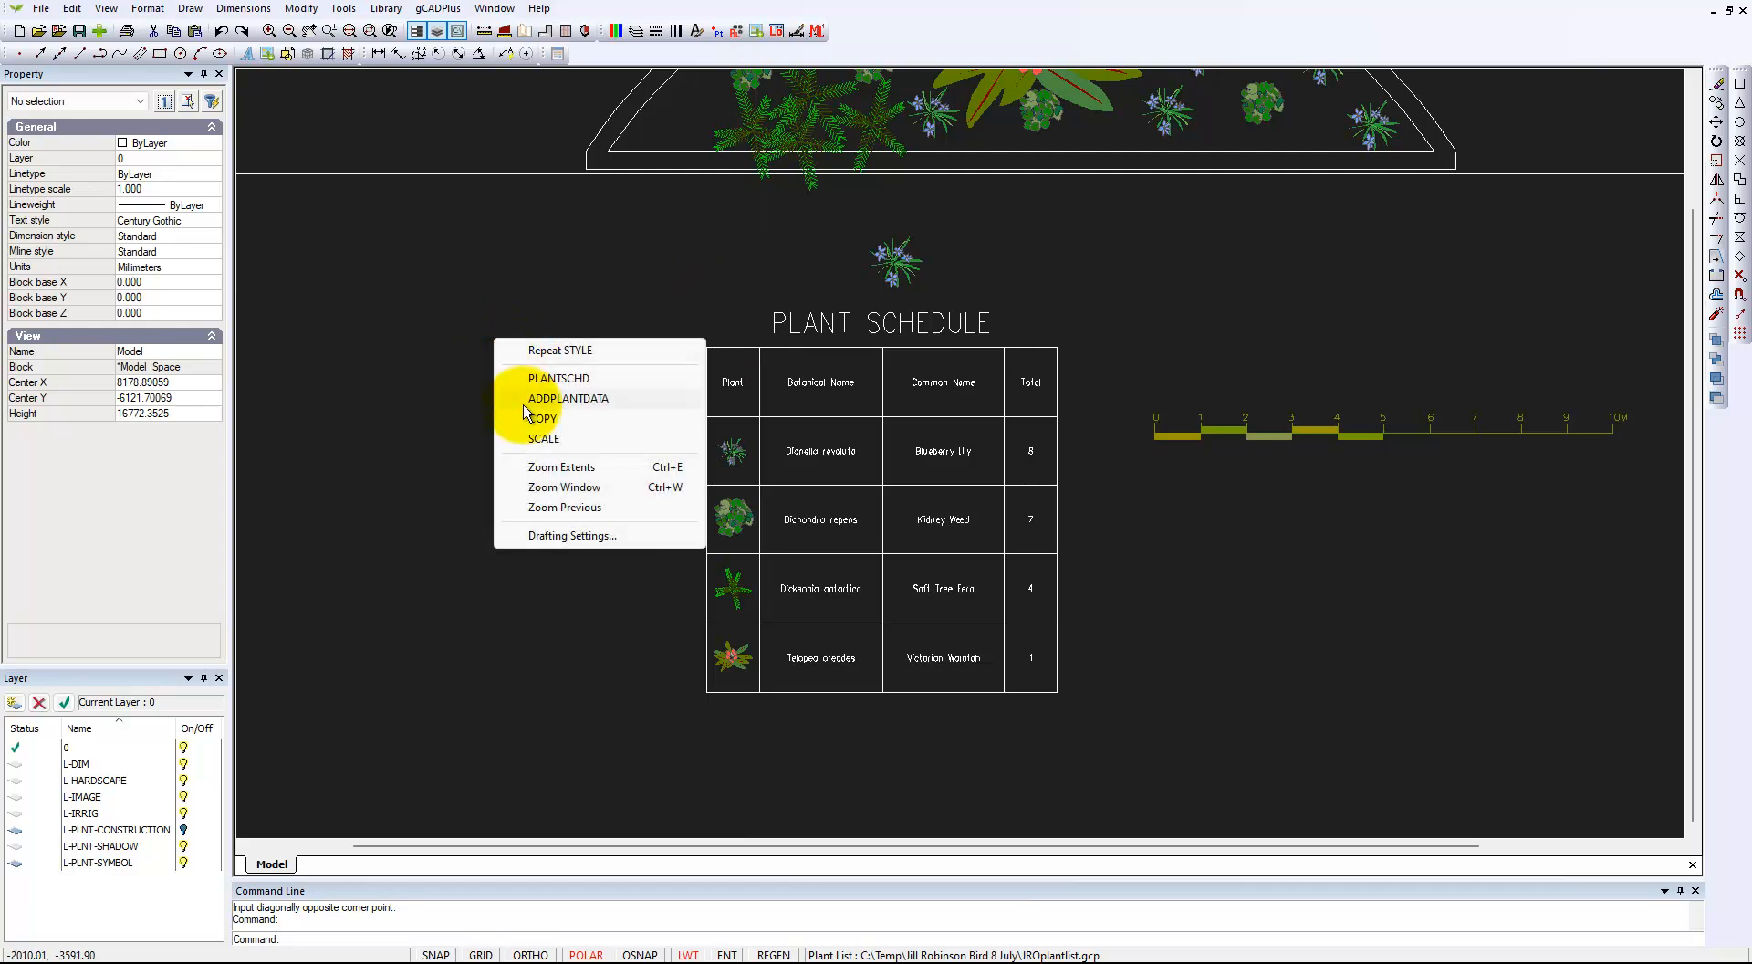
{"action": "left_click", "coordinate": [585, 379]}
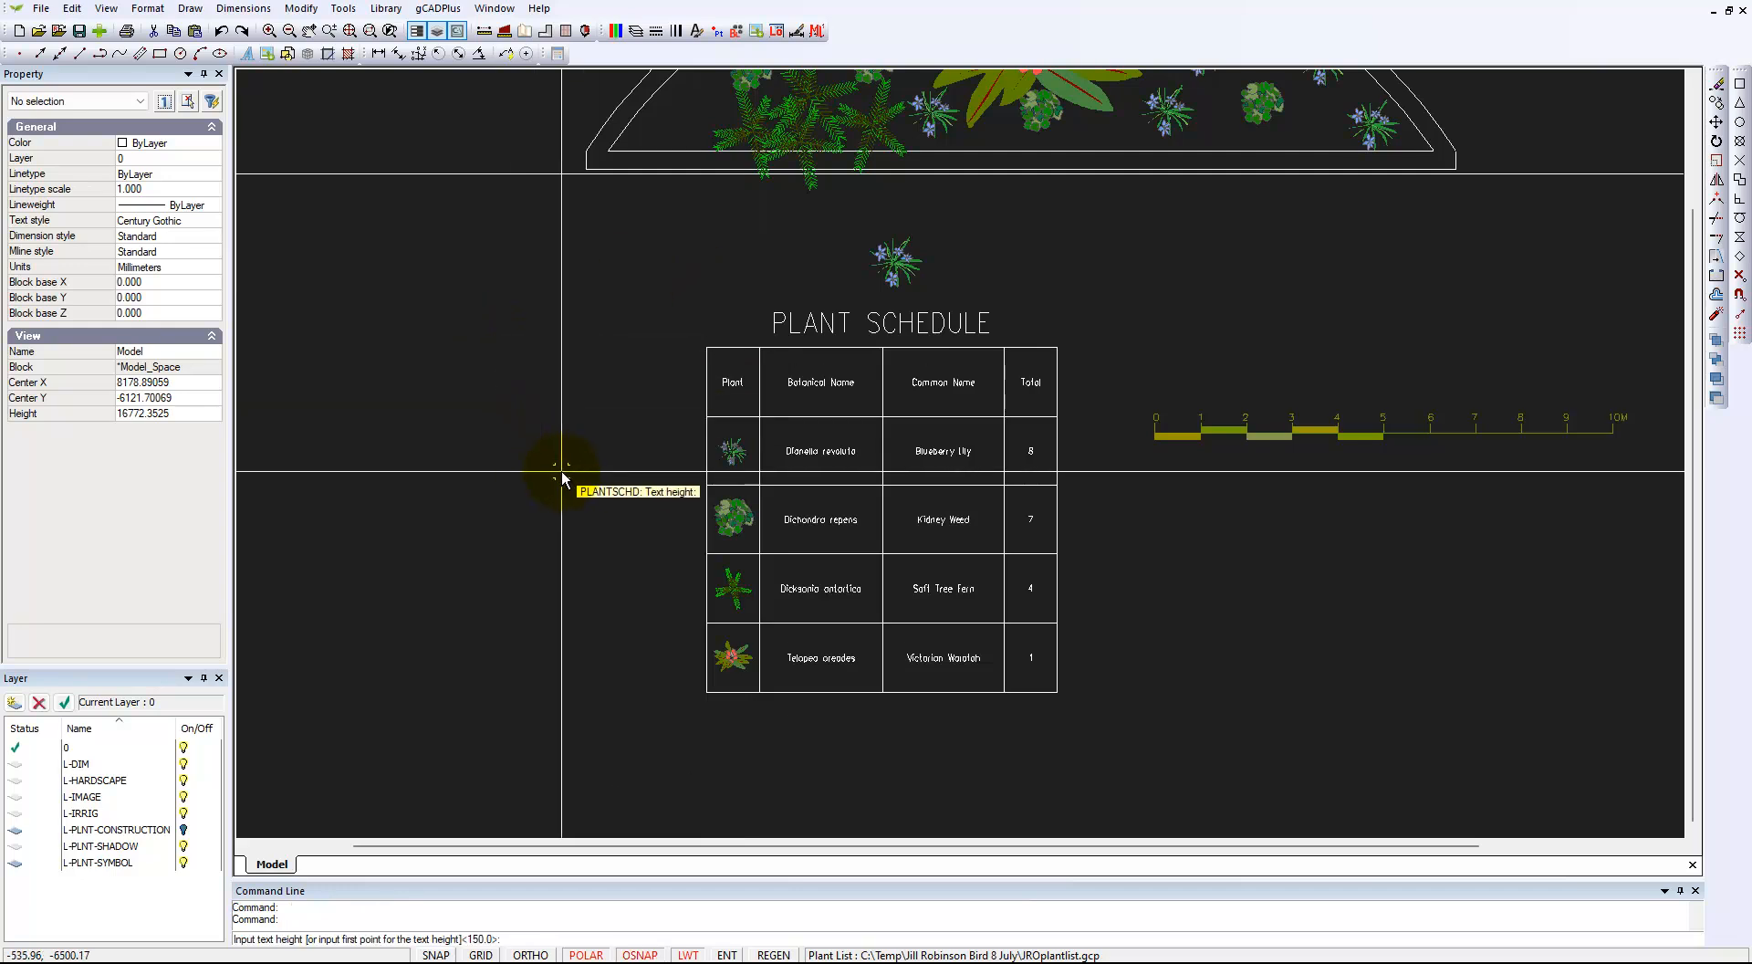
{"action": "key", "text": "Return"}
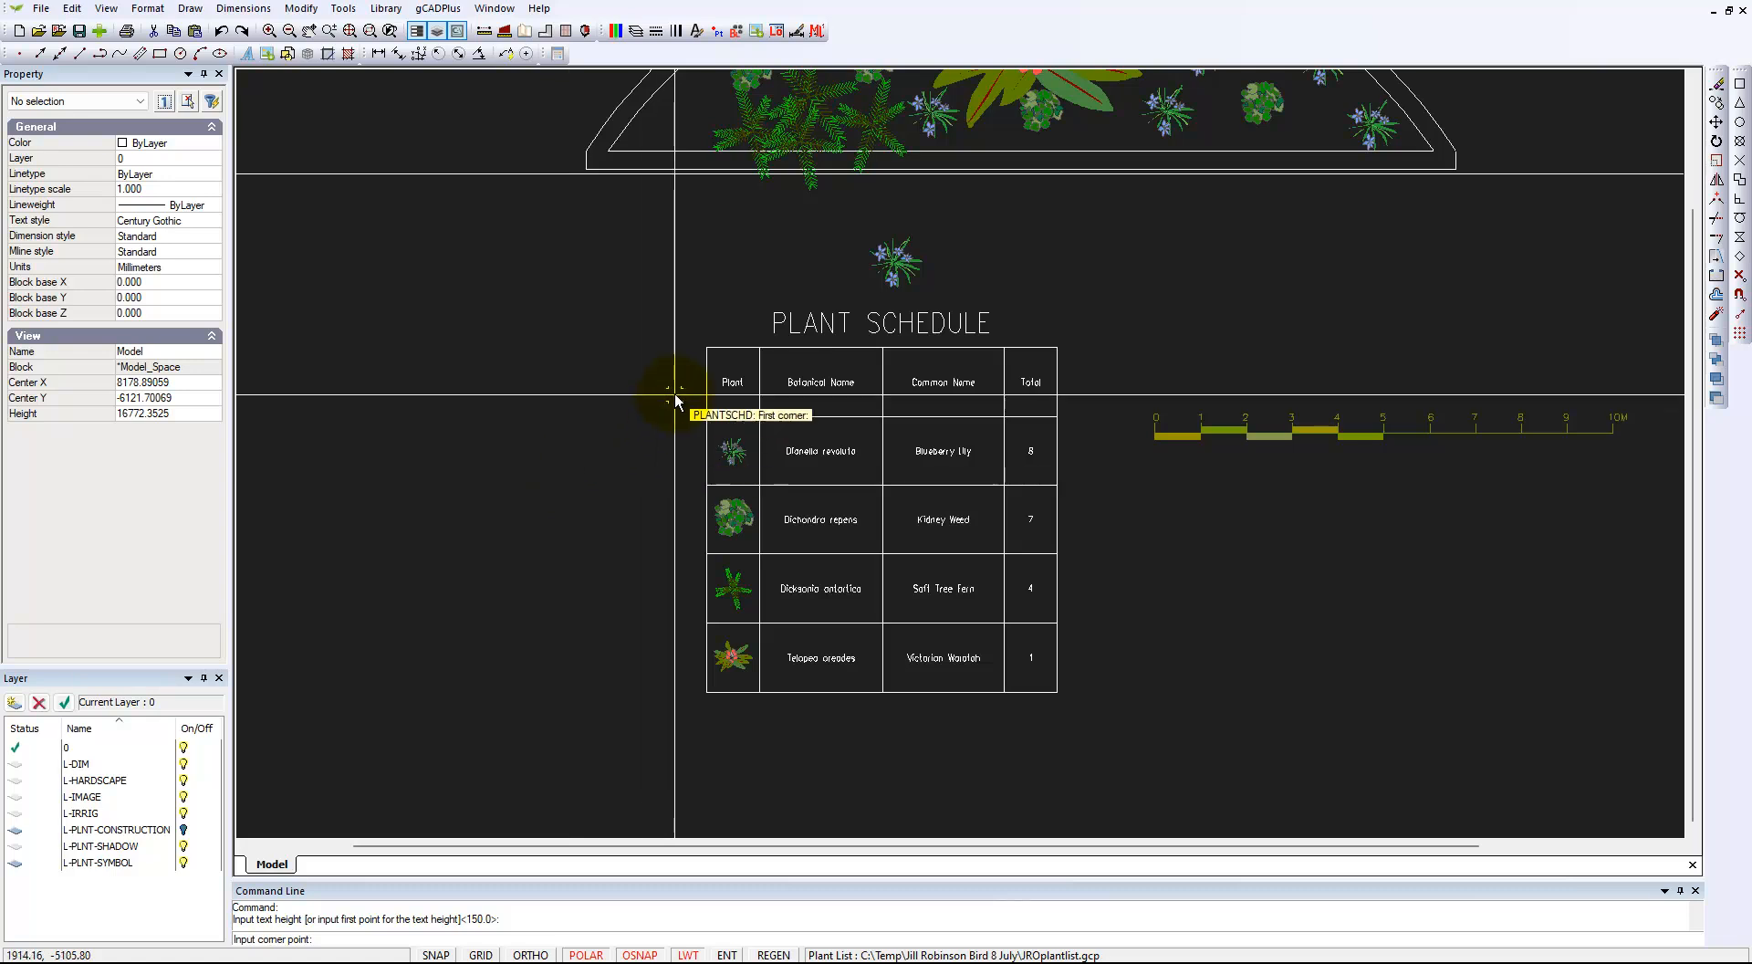
{"action": "left_click", "coordinate": [707, 348]}
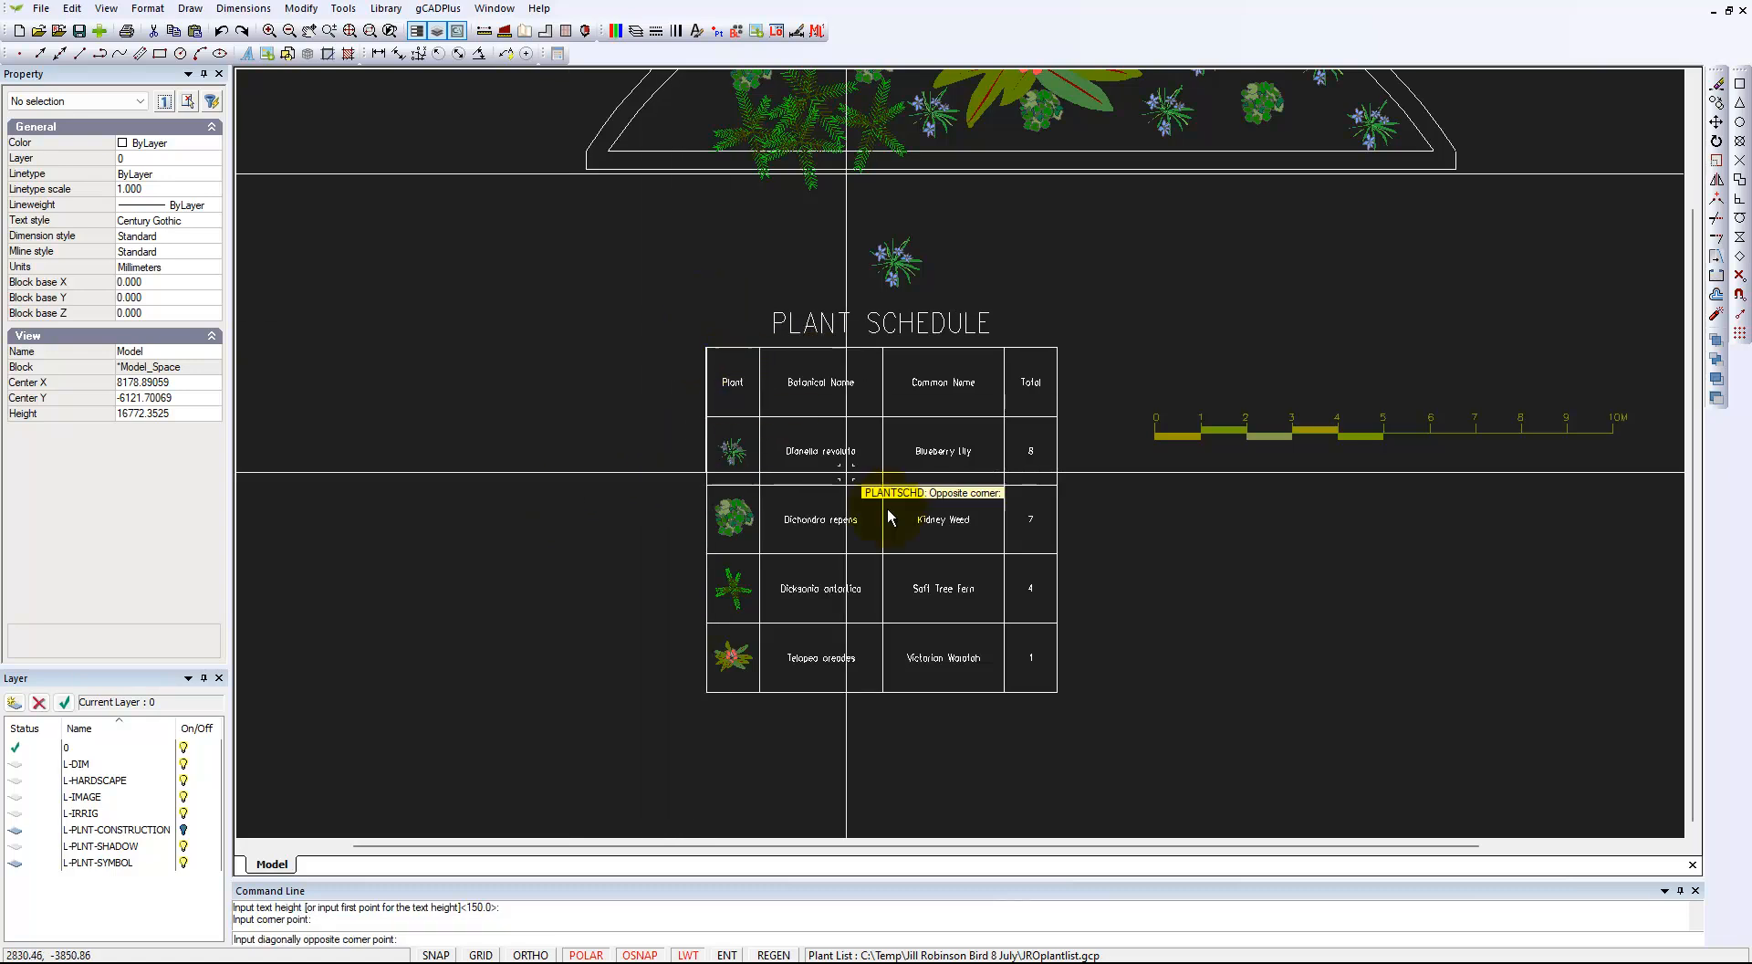
{"action": "left_click", "coordinate": [1057, 692]}
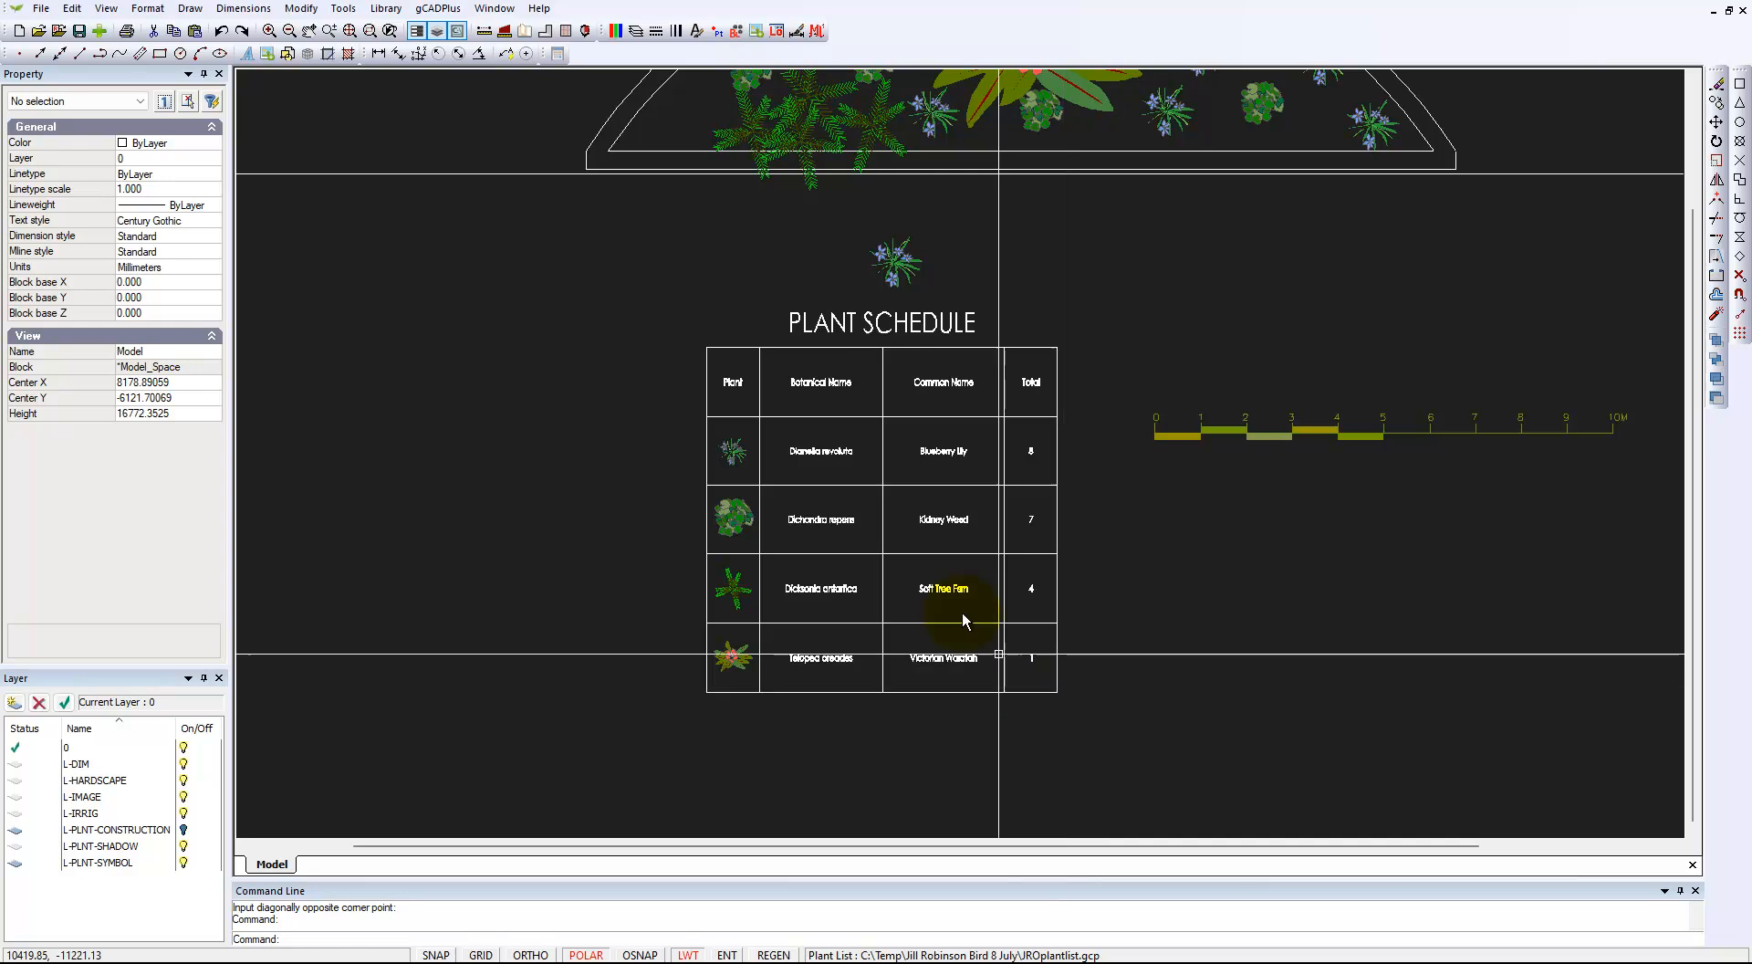
{"action": "scroll", "coordinate": [844, 418], "scroll_direction": "up", "scroll_amount": 4}
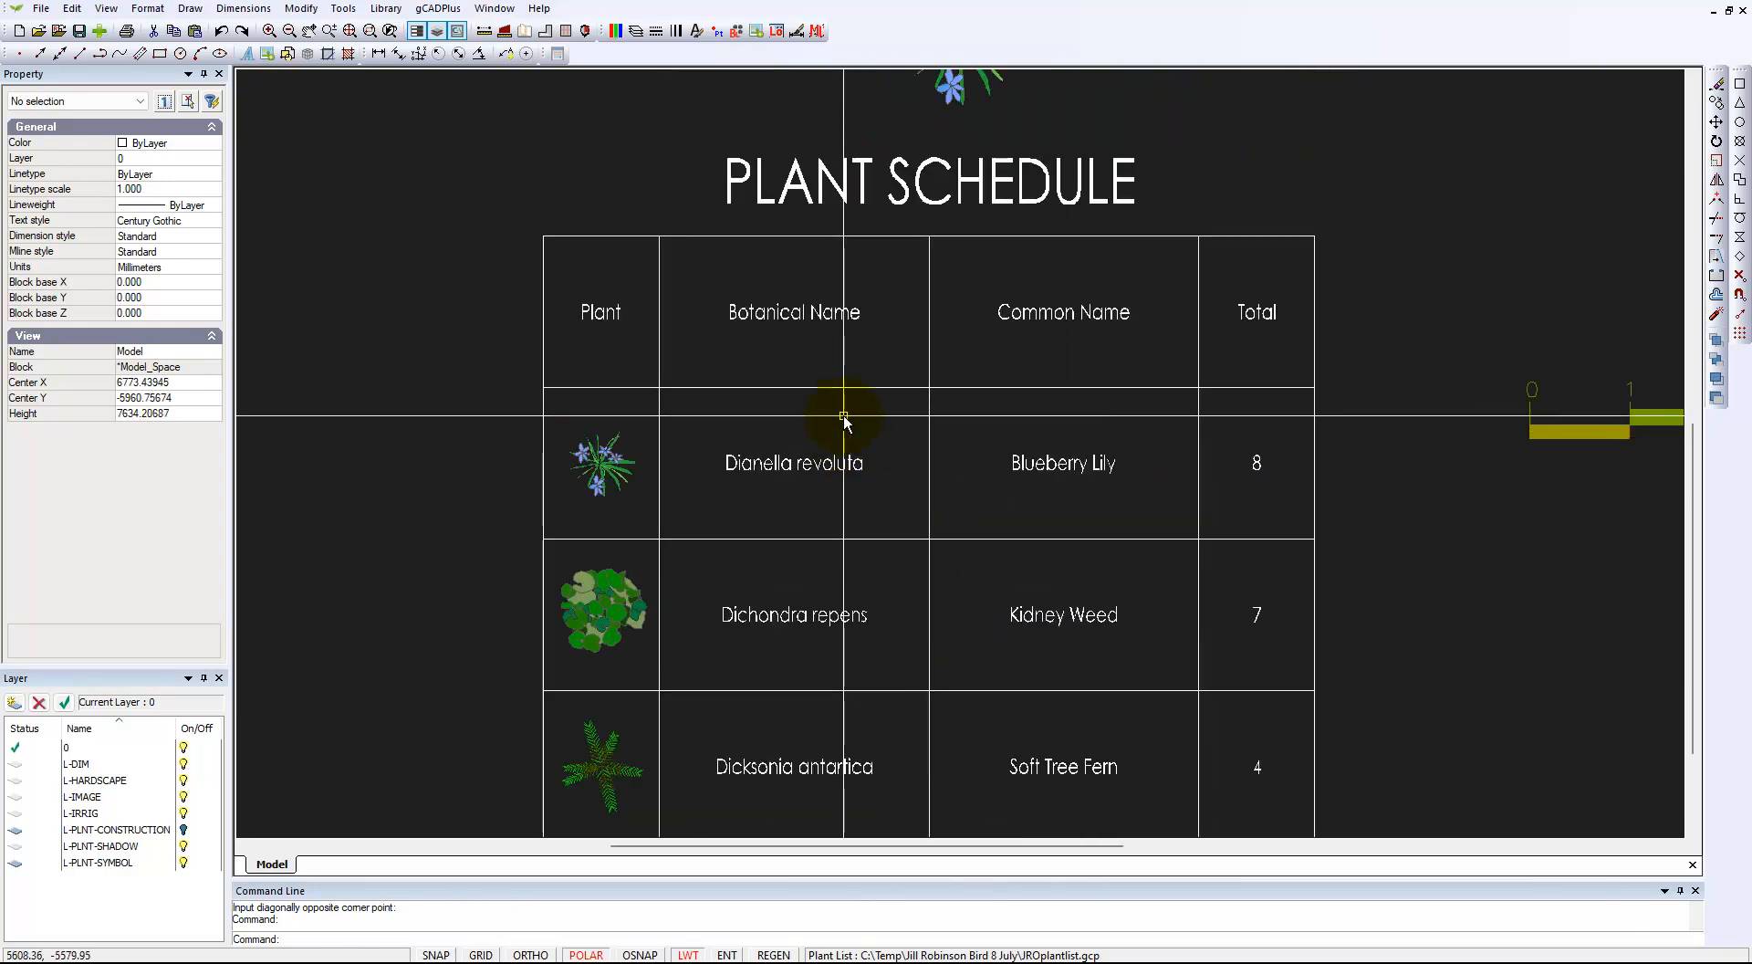
{"action": "scroll", "coordinate": [851, 475], "scroll_direction": "down", "scroll_amount": 3}
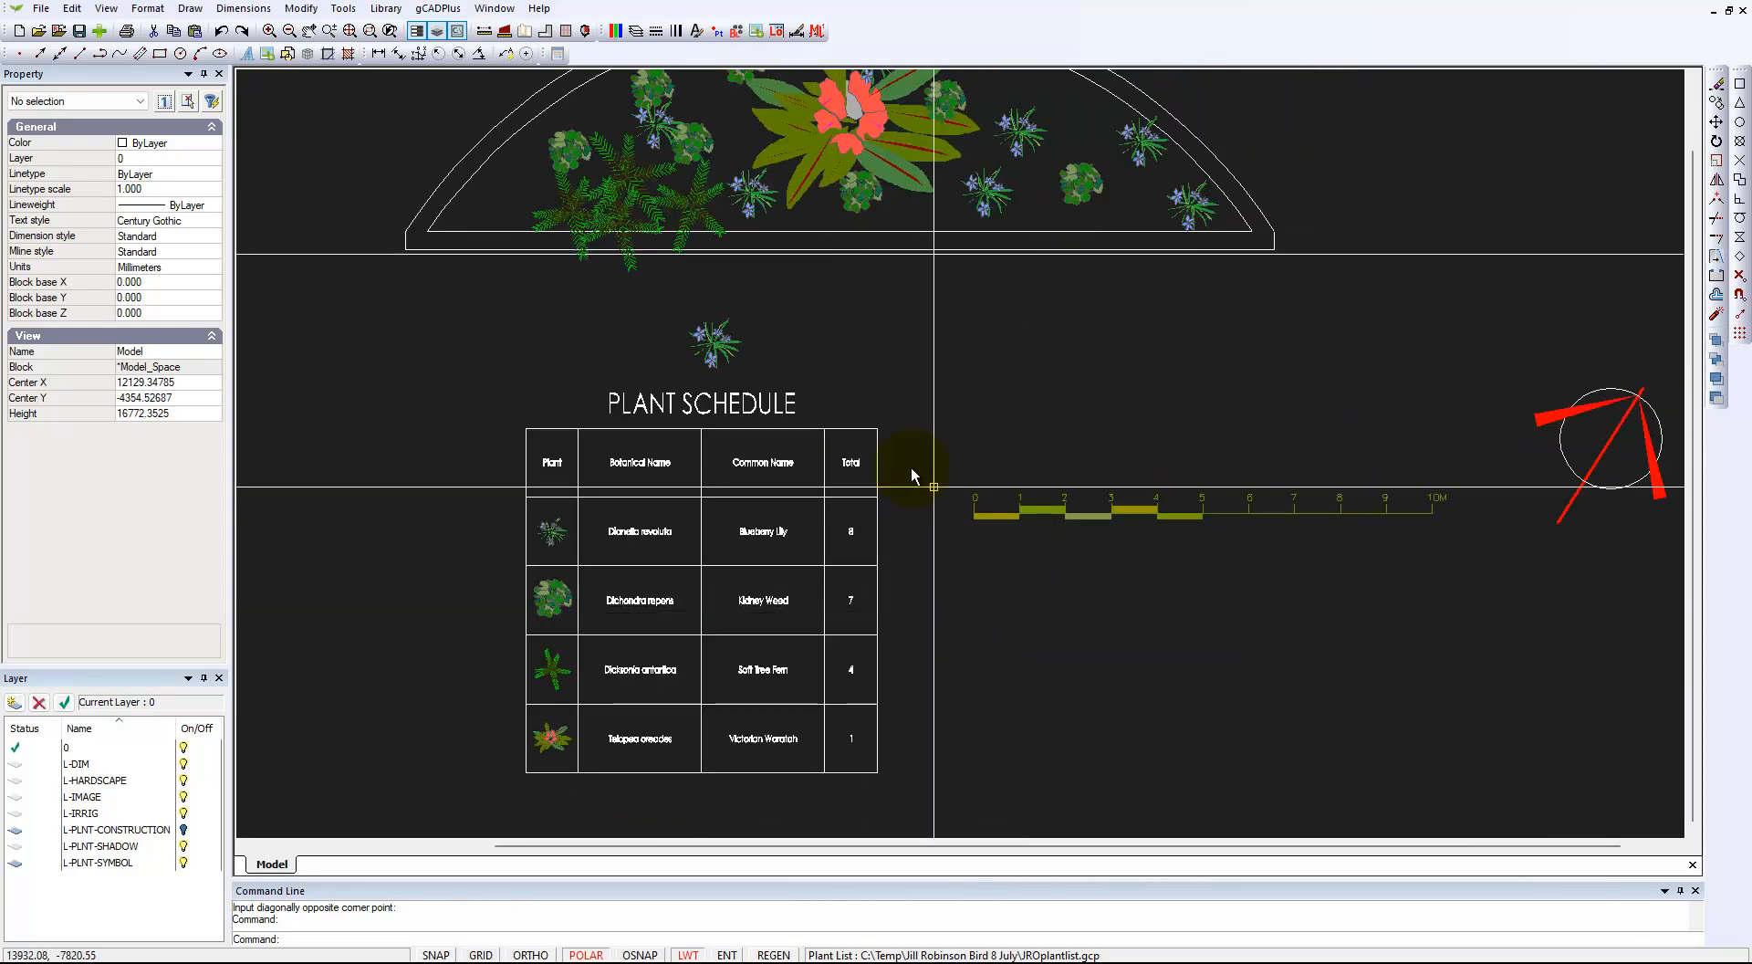
Step: Check the plant data of a blue-flowered symbol, the round green symbol above it and a climber symbol along the bed's curved edge
{"action": "middle_click_drag", "start_coordinate": [815, 344], "coordinate": [824, 483]}
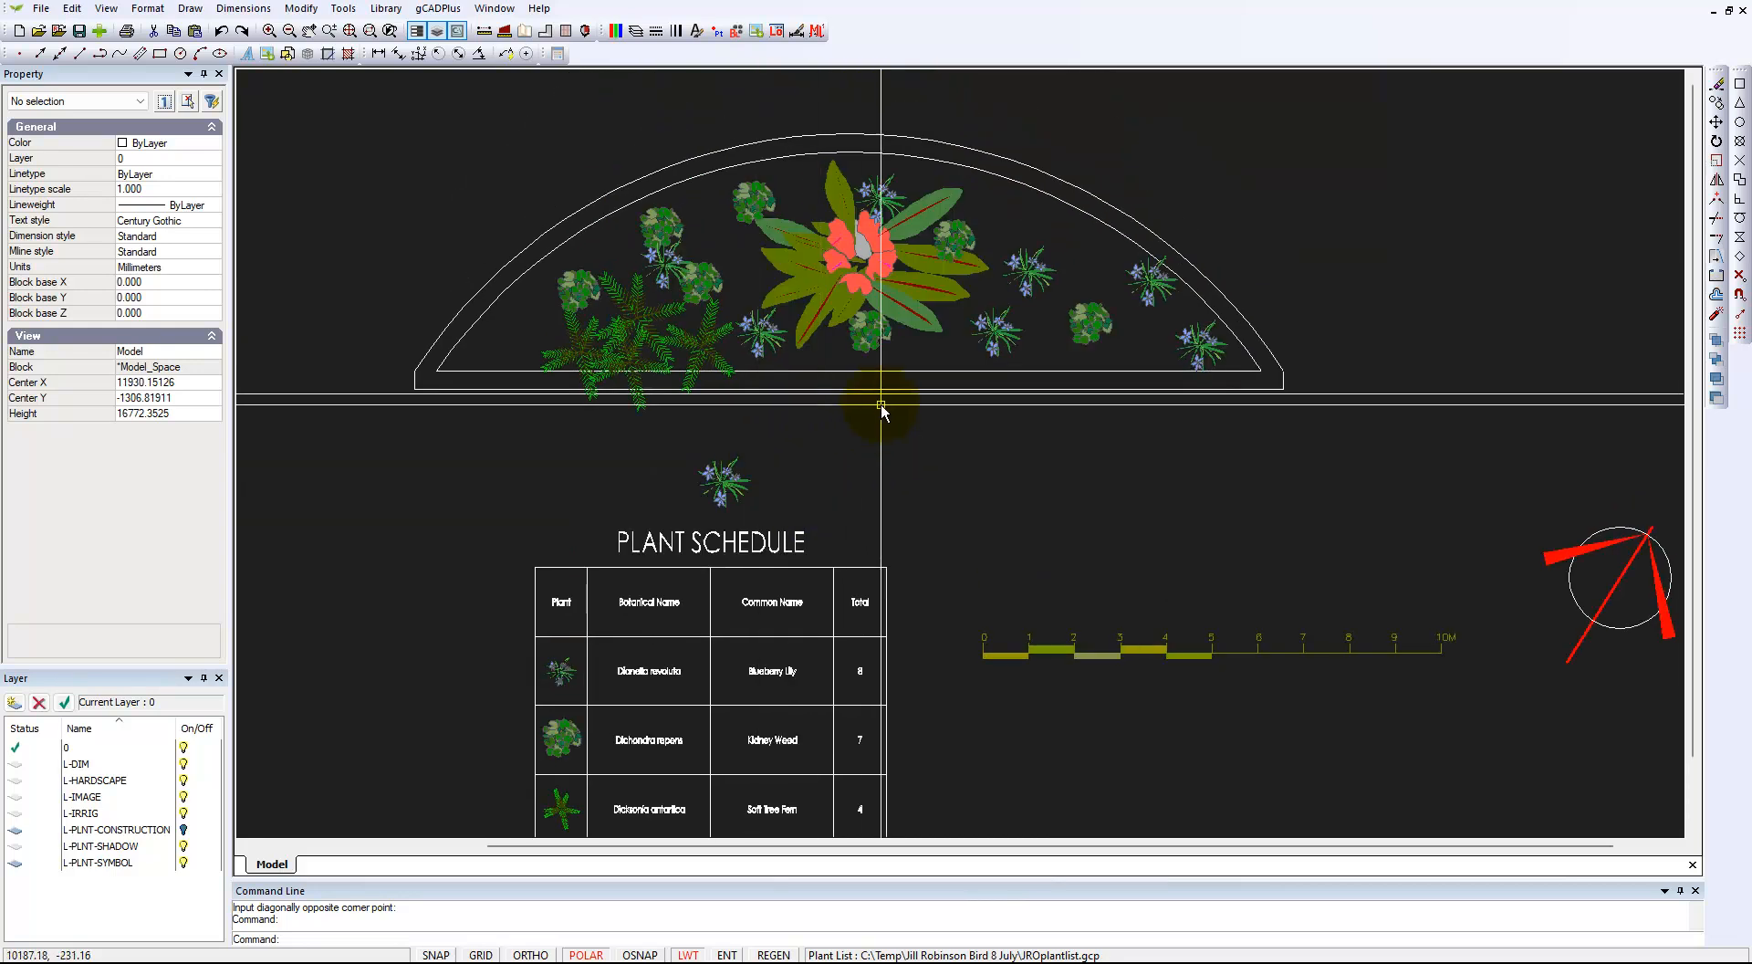
{"action": "left_click", "coordinate": [669, 260]}
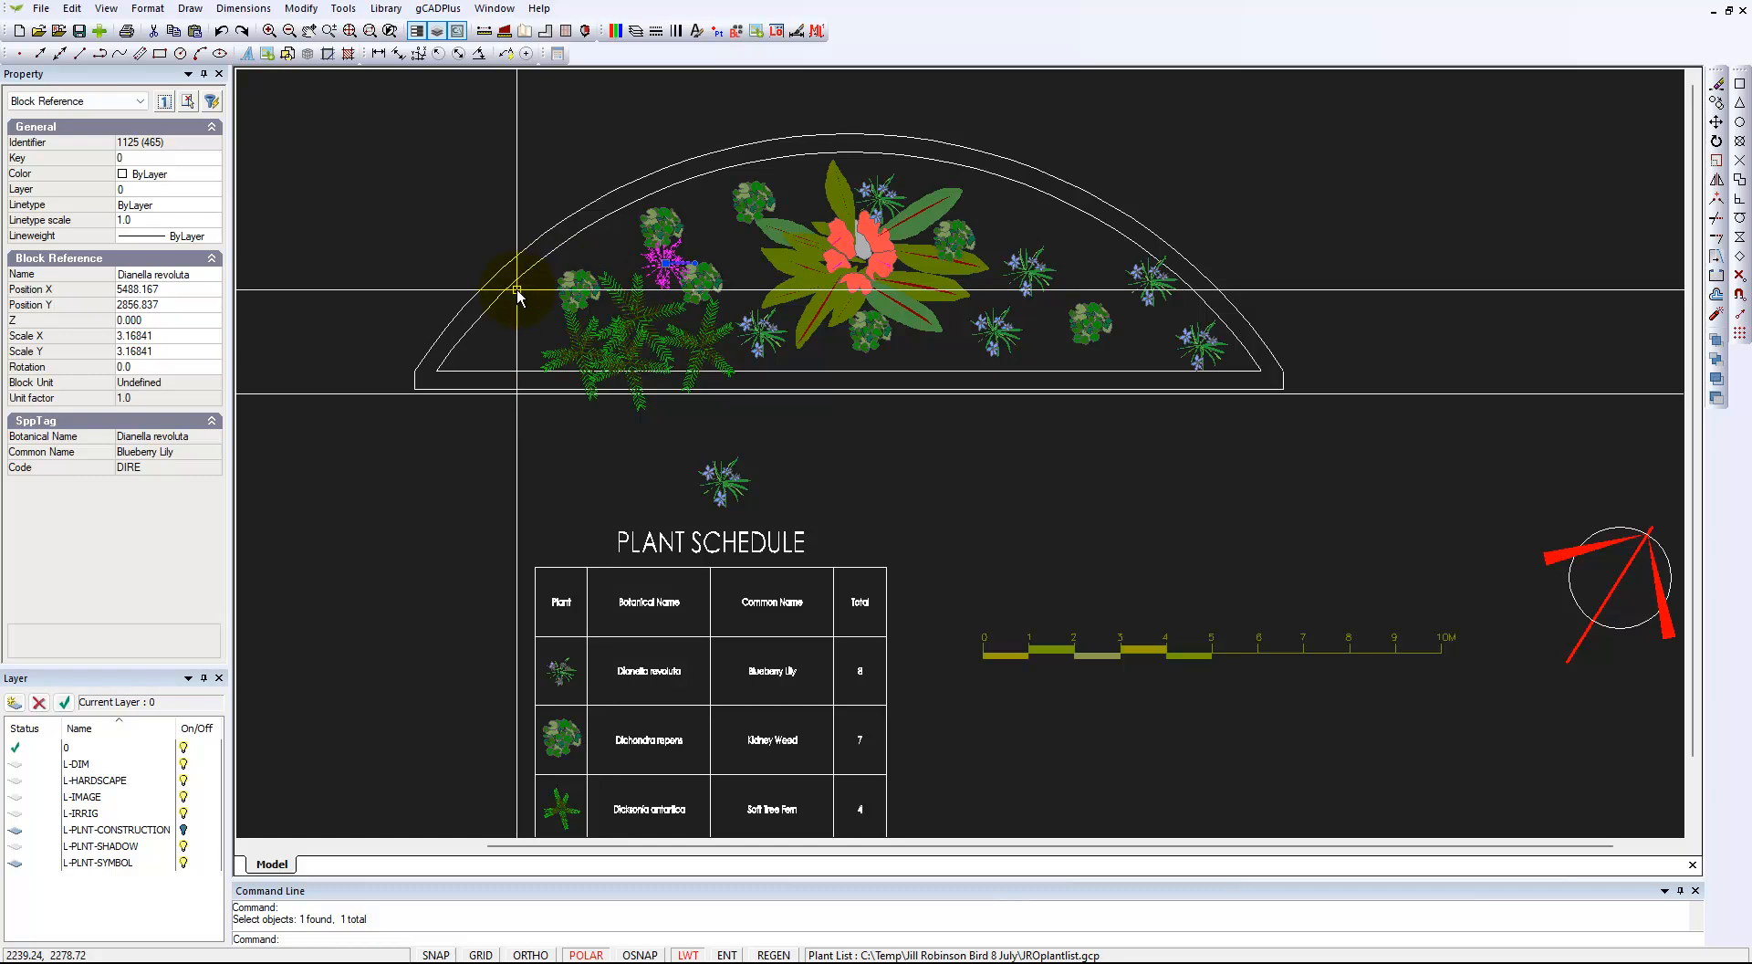
{"action": "key", "text": "Escape"}
{"action": "left_click", "coordinate": [659, 226]}
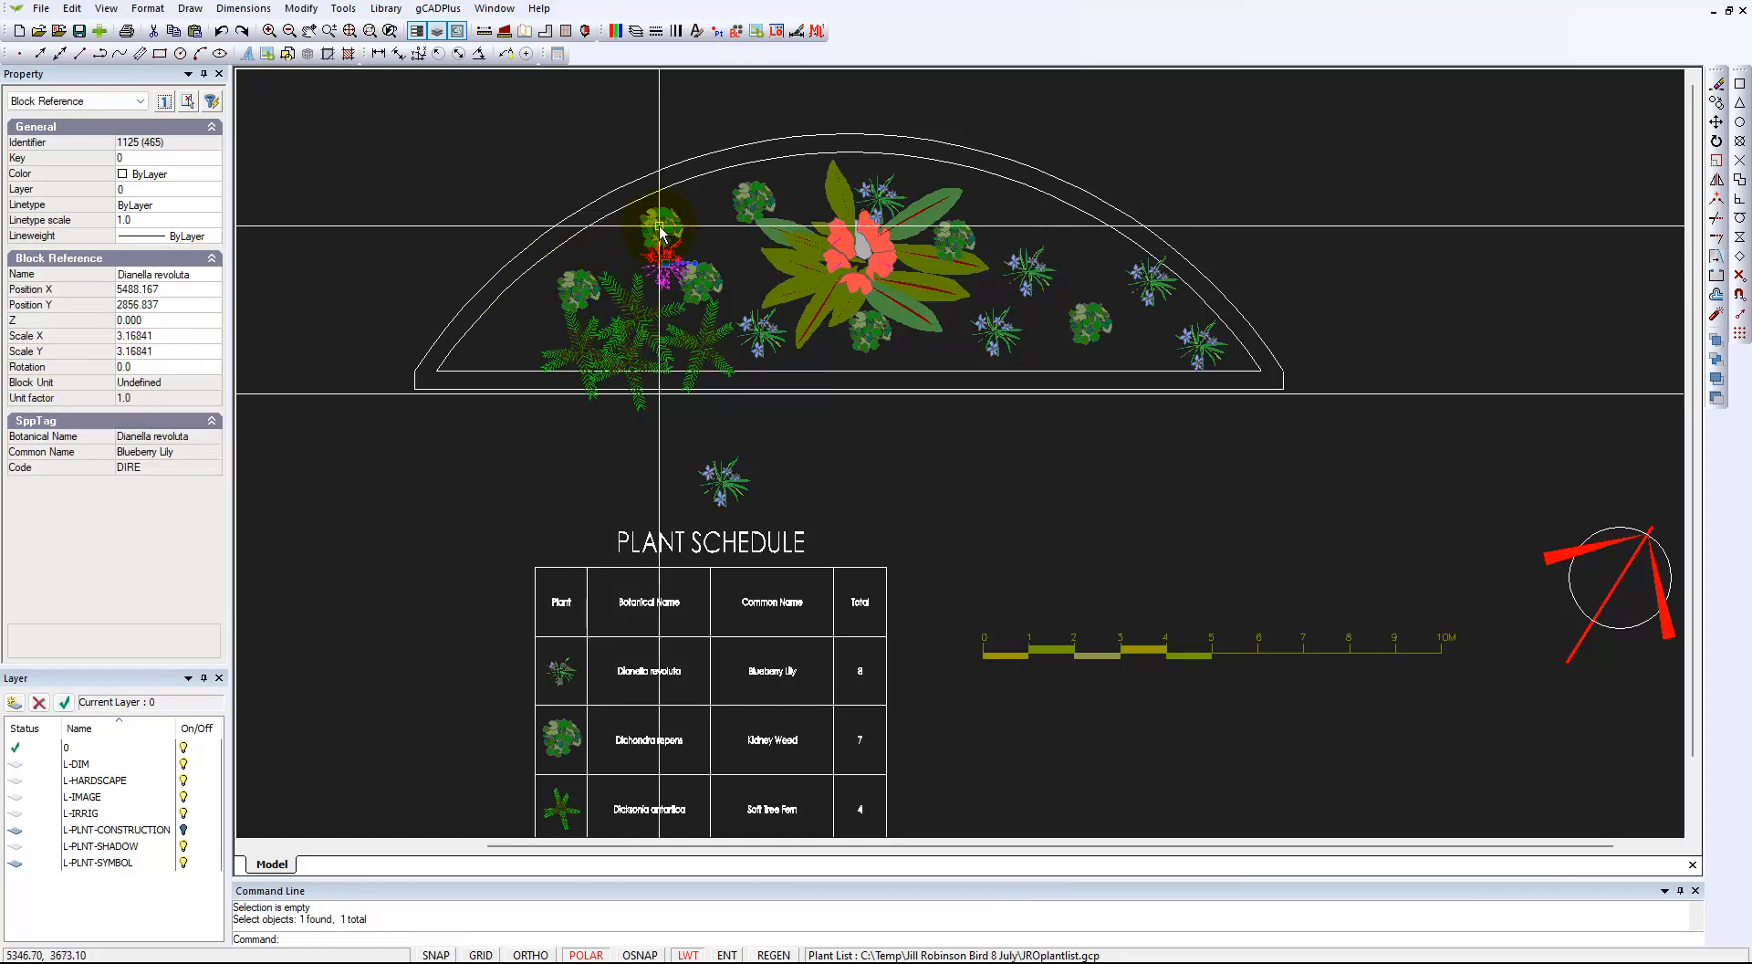
{"action": "key", "text": "Escape"}
{"action": "left_click", "coordinate": [667, 218]}
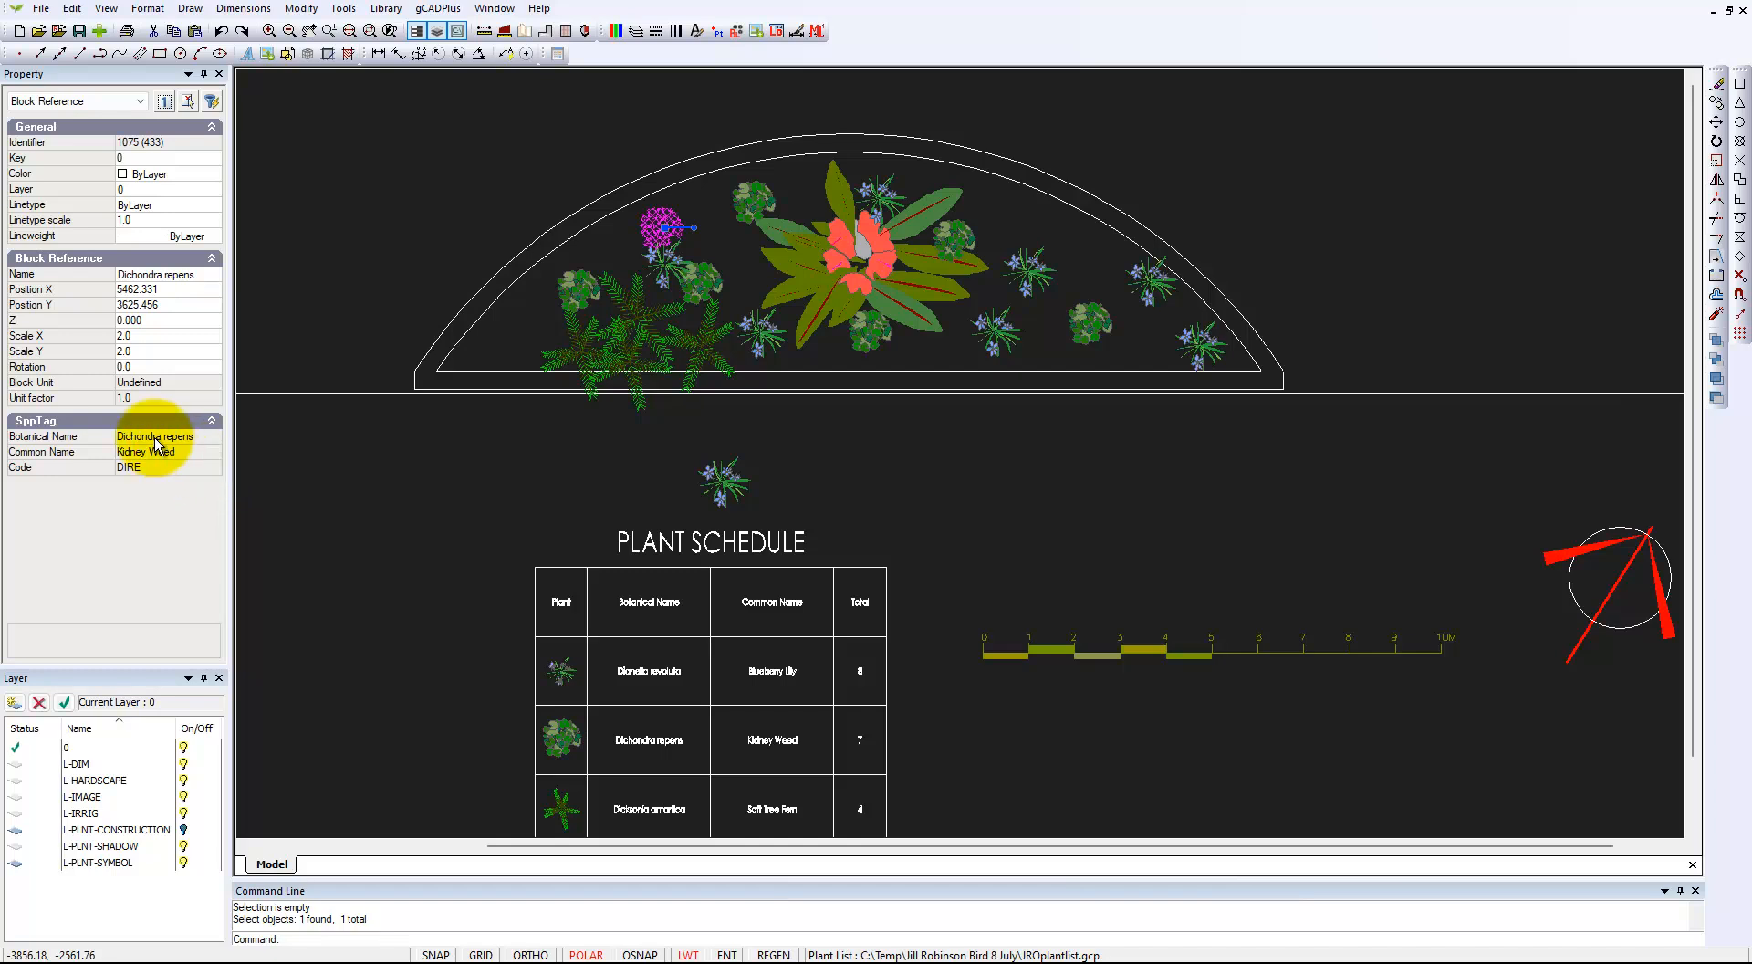
{"action": "key", "text": "Escape"}
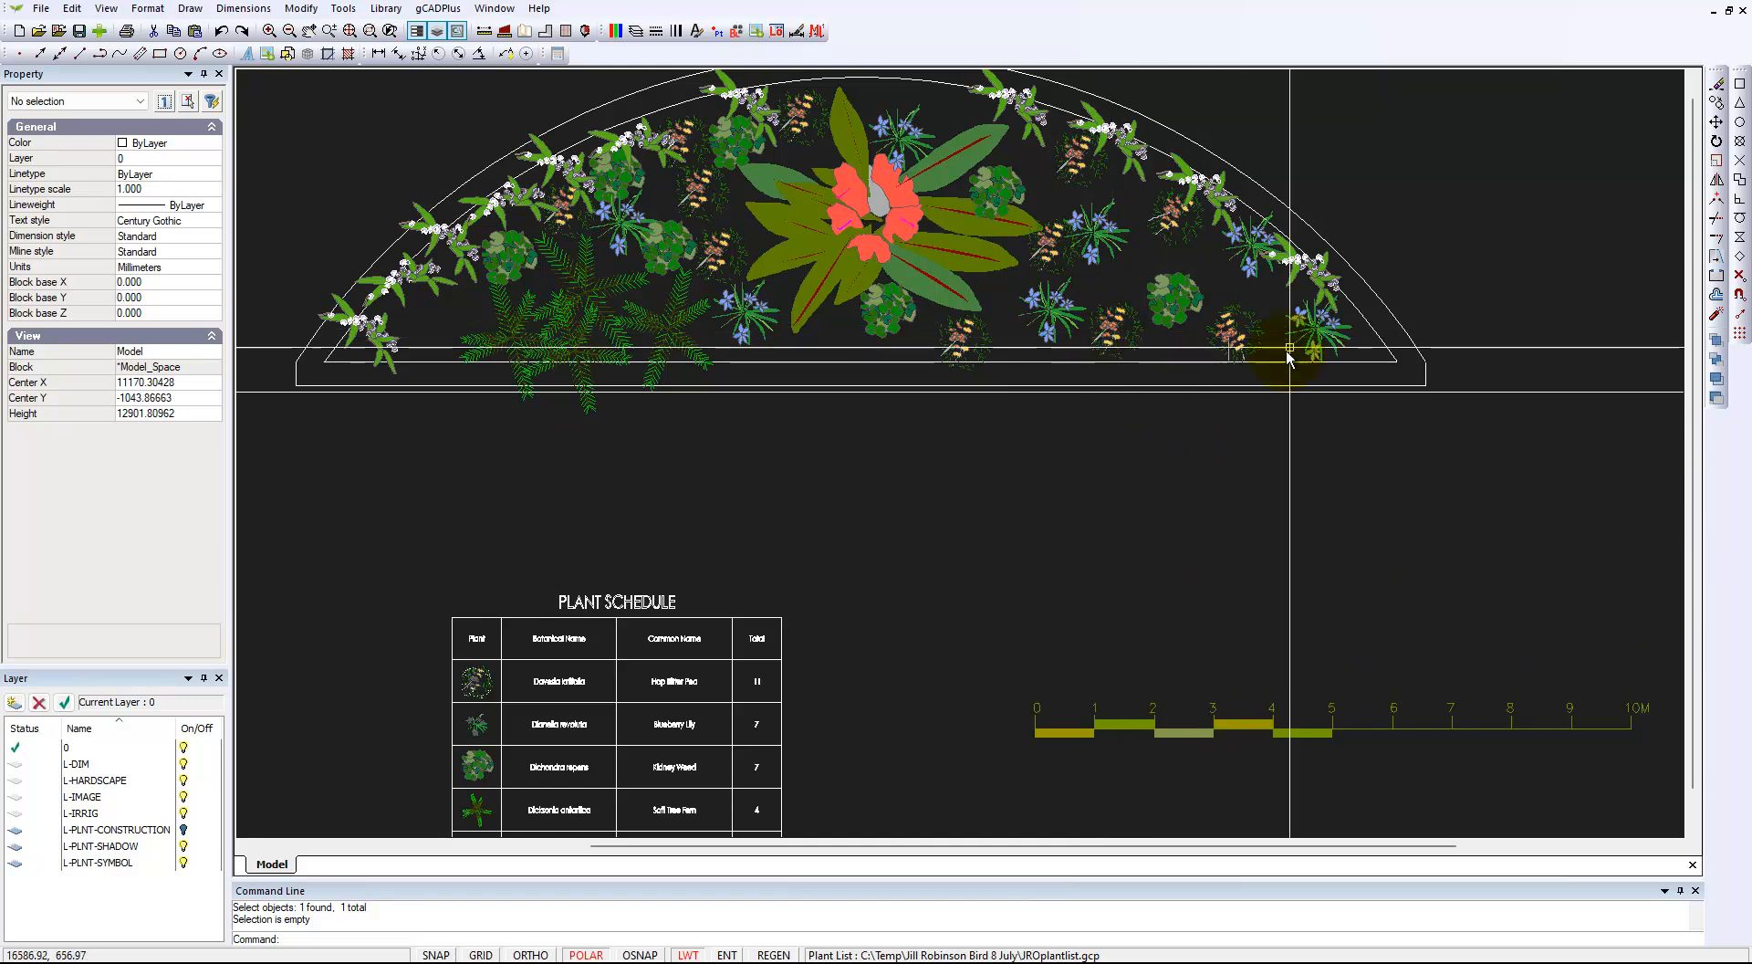
{"action": "left_click", "coordinate": [1318, 272]}
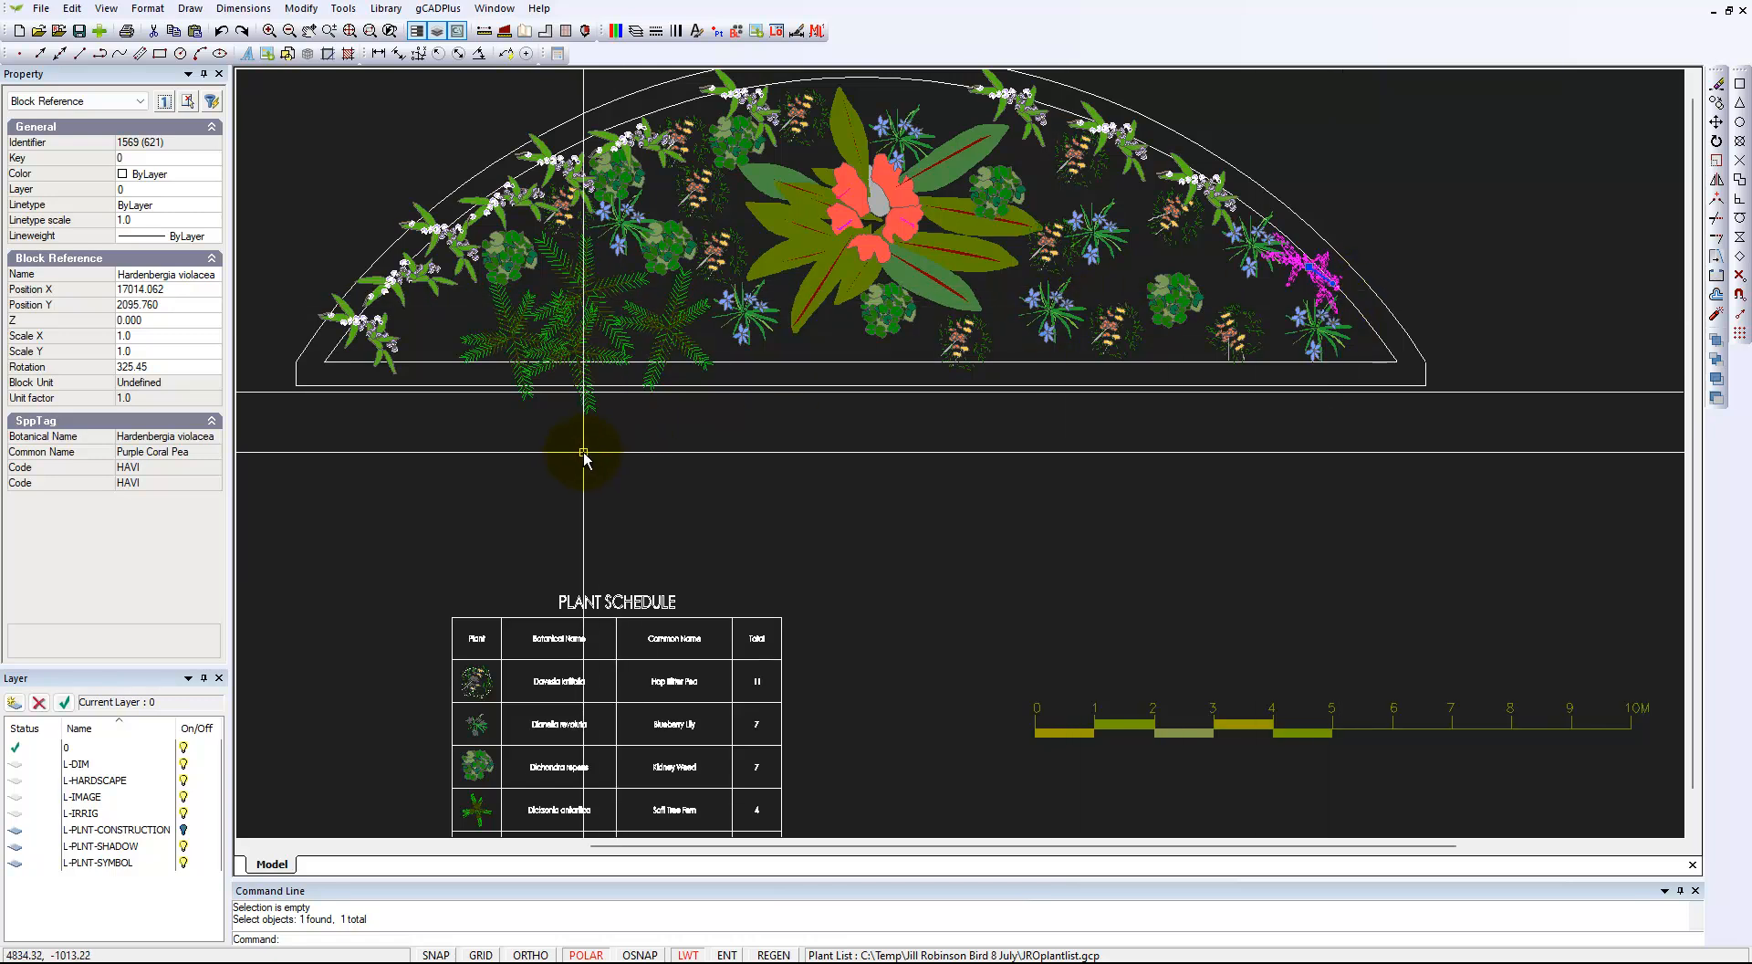
{"action": "key", "text": "Escape"}
Step: Redraw the plant schedule from the old table's upper-left corner with a text height of 100 and a slightly smaller extent
{"action": "middle_click_drag", "start_coordinate": [833, 599], "coordinate": [958, 383]}
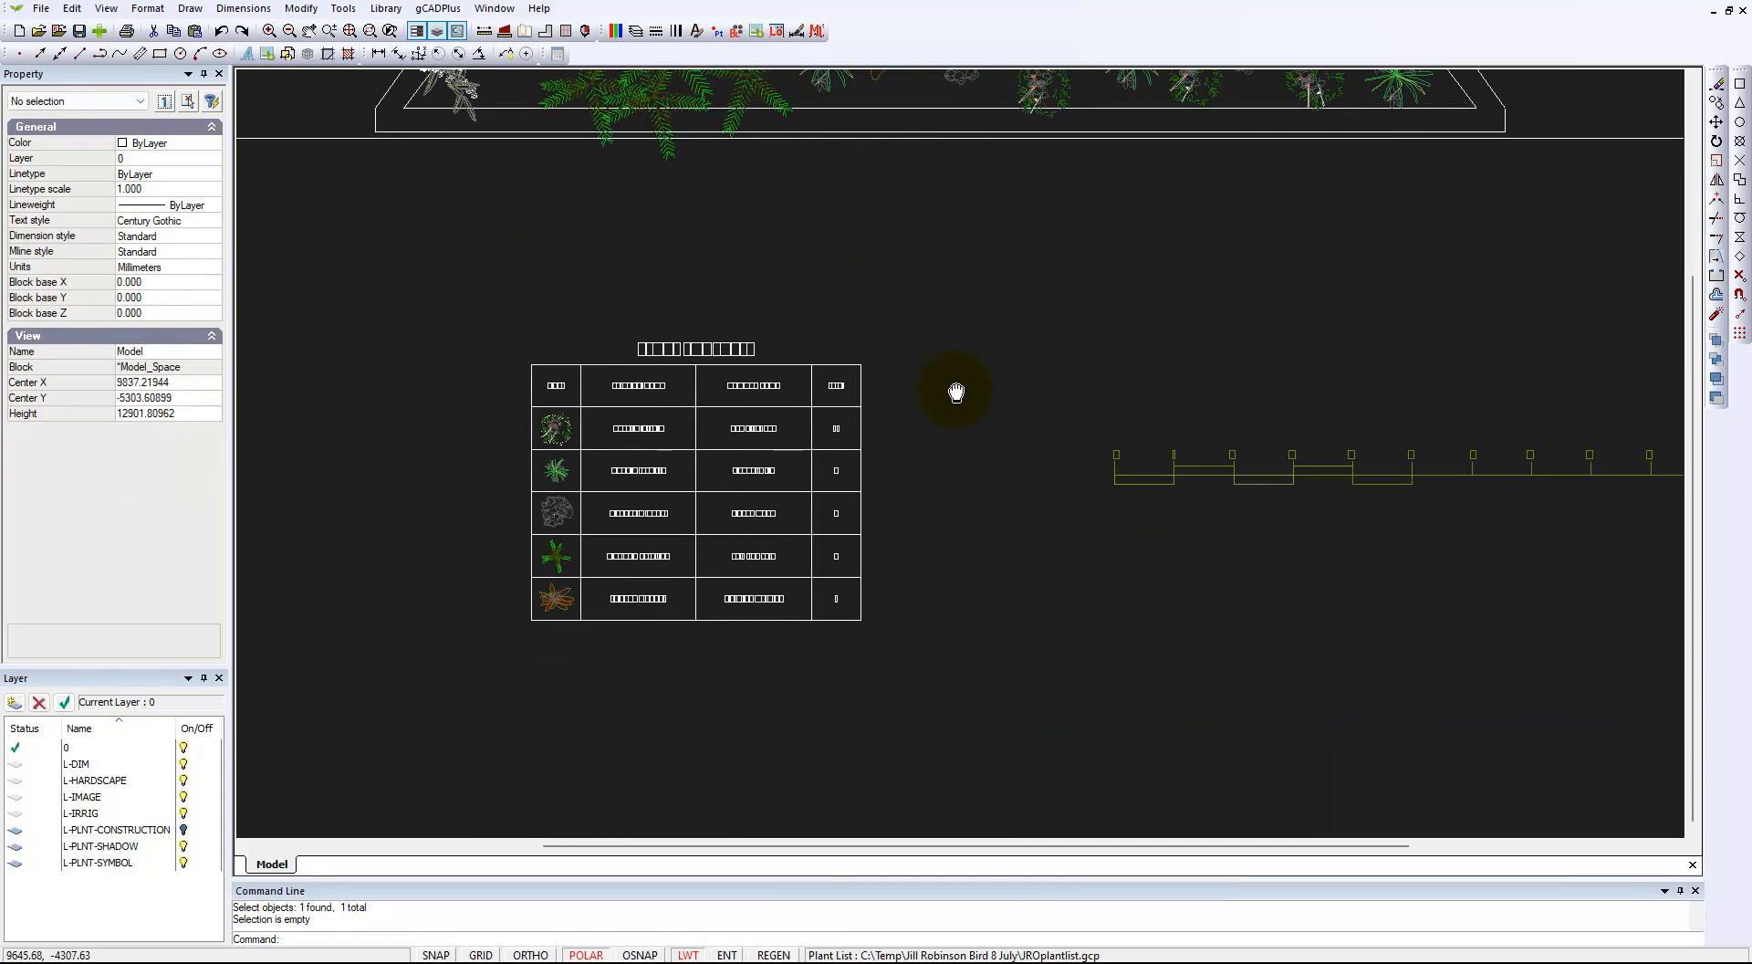
{"action": "scroll", "coordinate": [620, 500], "scroll_direction": "up", "scroll_amount": 3}
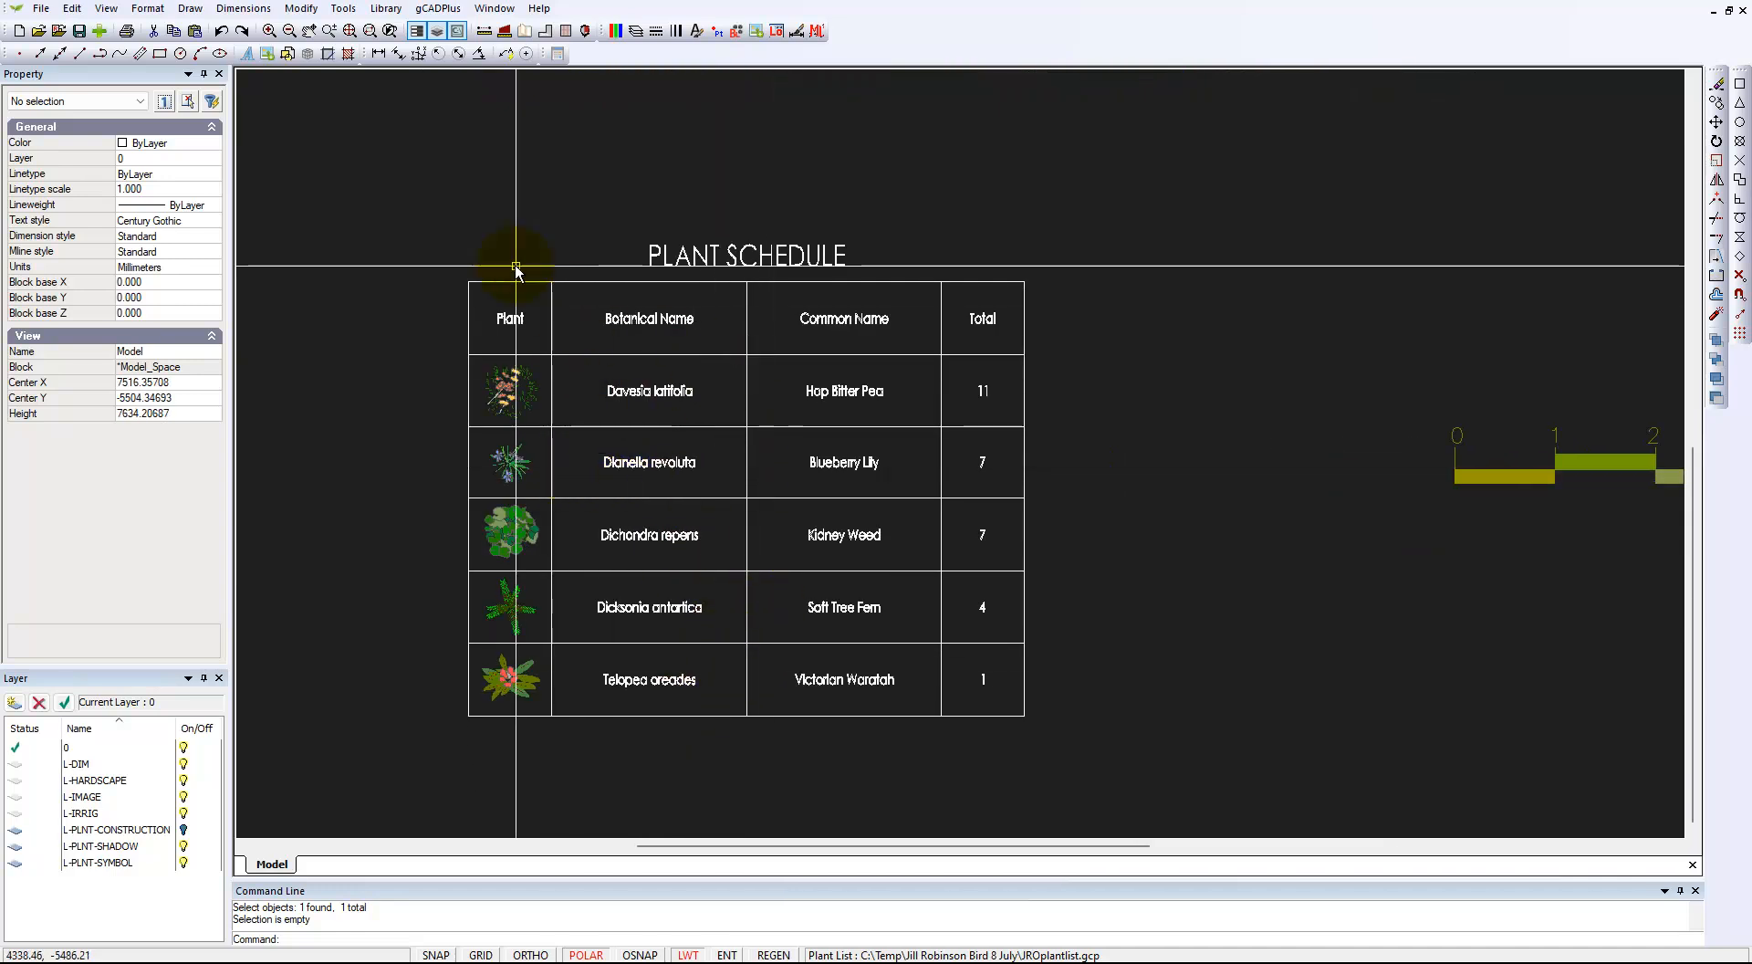
{"action": "right_click", "coordinate": [521, 168]}
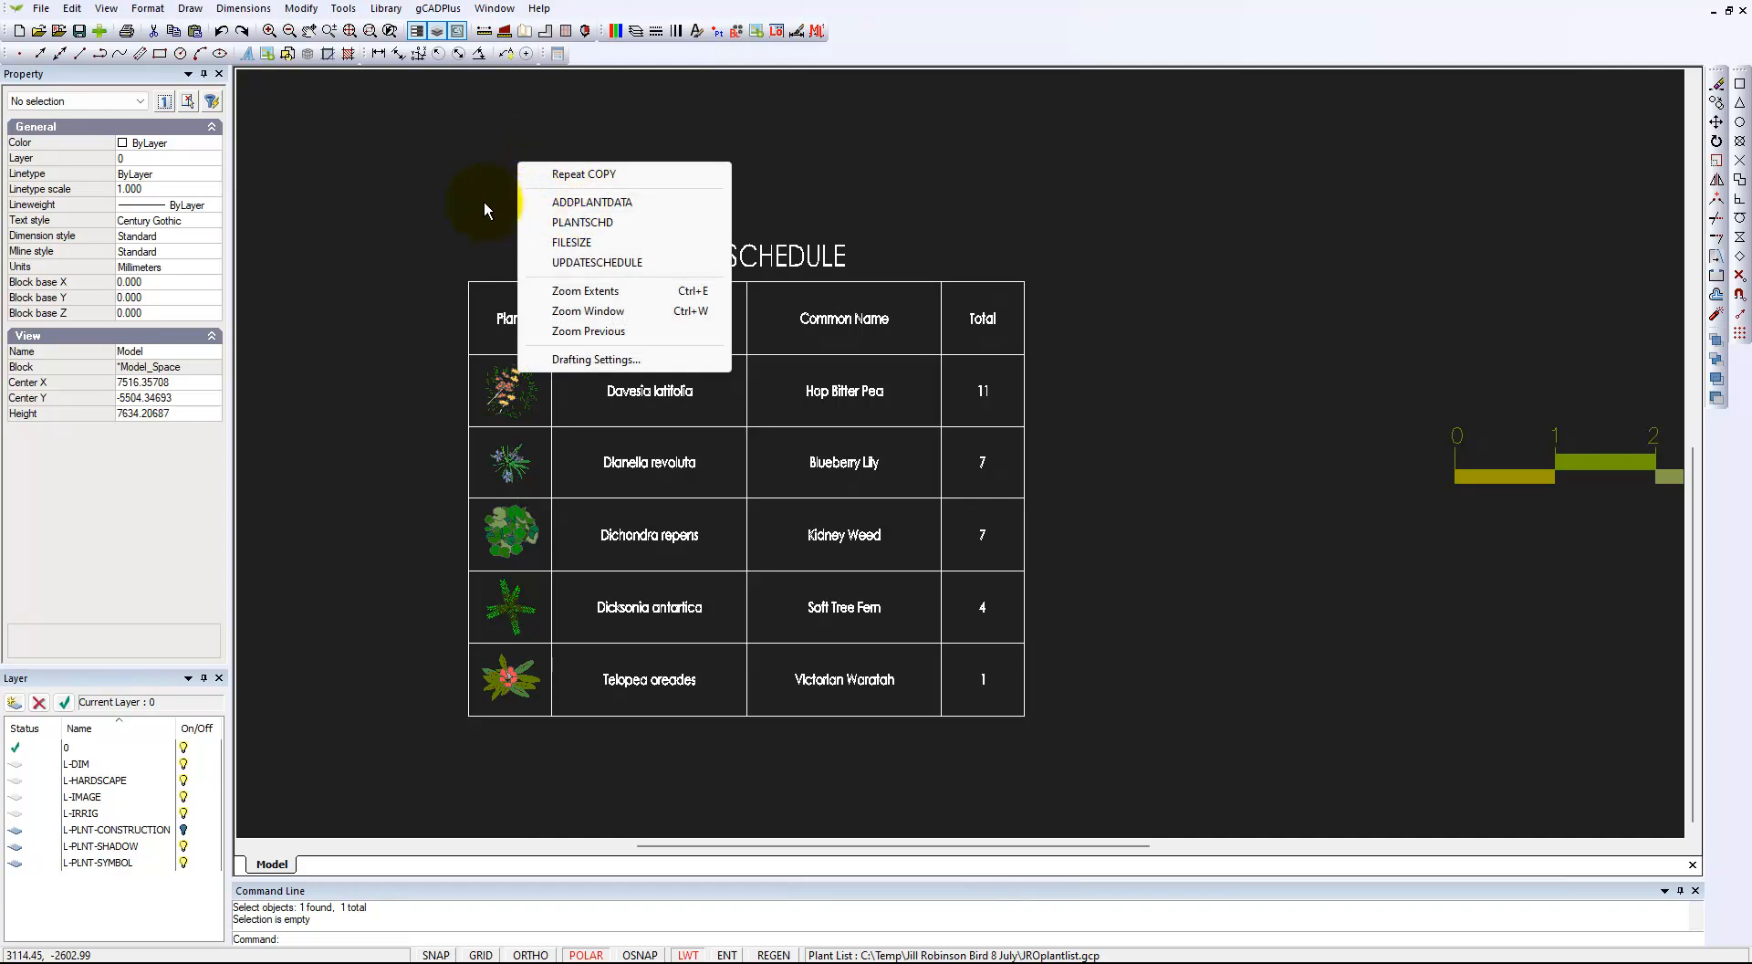
{"action": "left_click", "coordinate": [584, 223]}
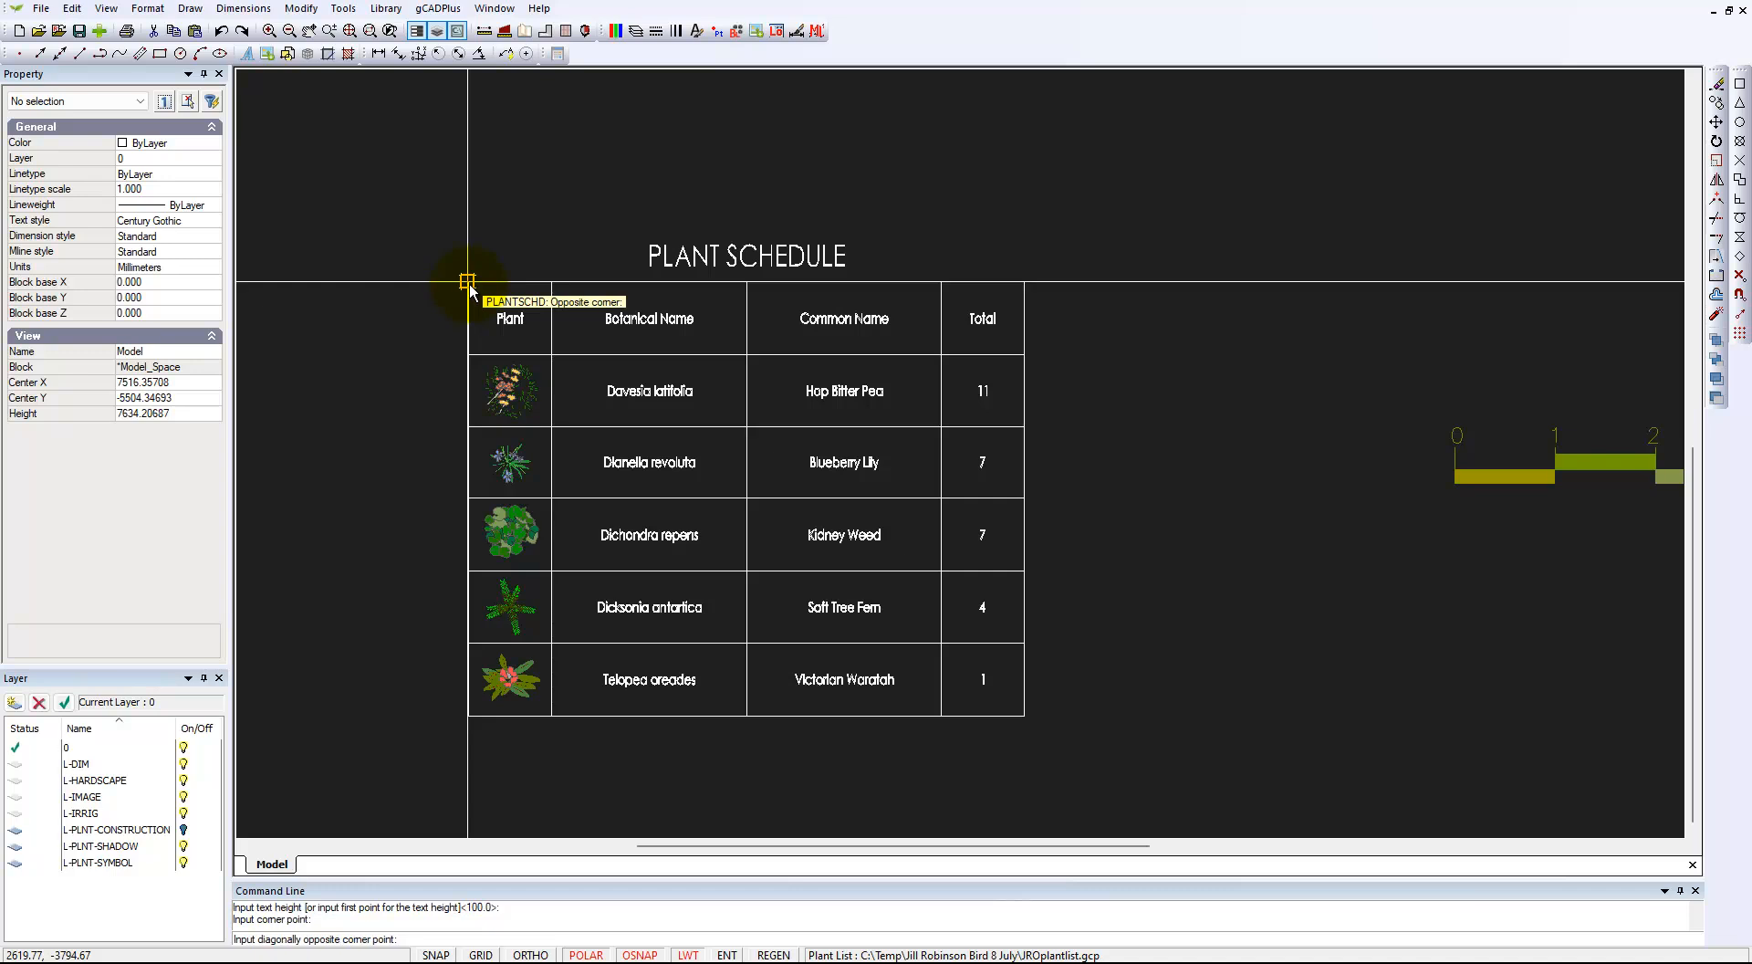
{"action": "left_click", "coordinate": [966, 685]}
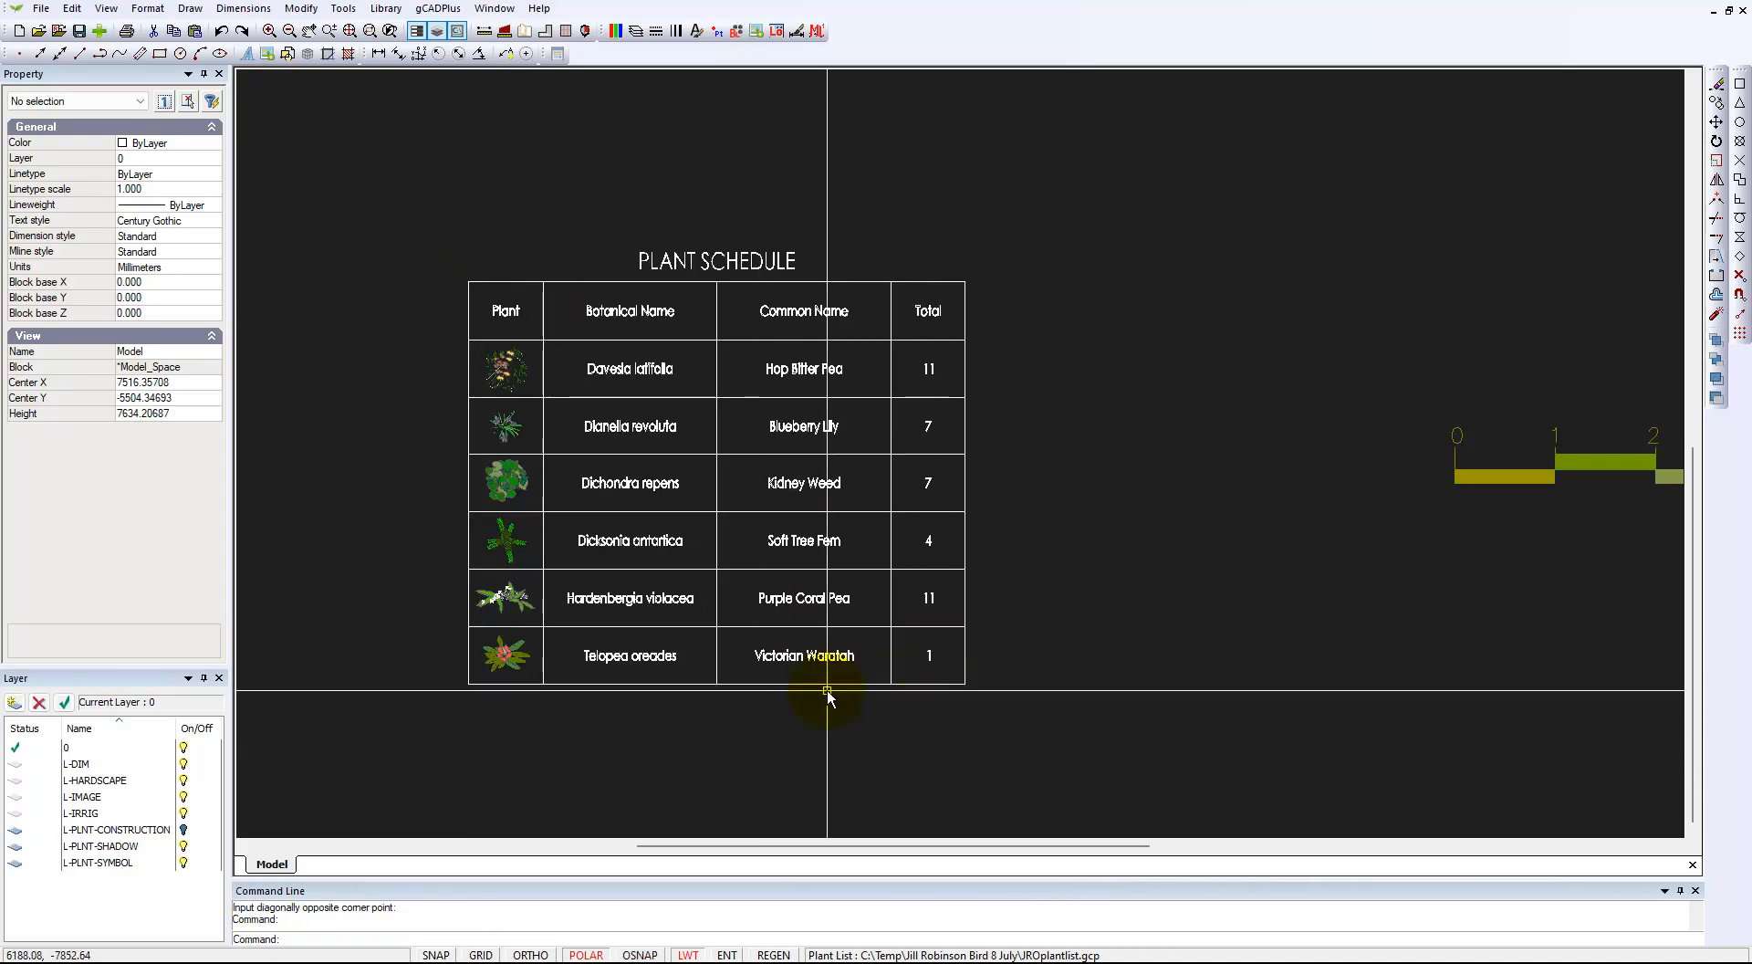
Step: Compare the plant schedule in the Assignment 5 Qu 2 Design #2 drawing with the one in GardenBeddNovo
{"action": "left_click", "coordinate": [498, 8]}
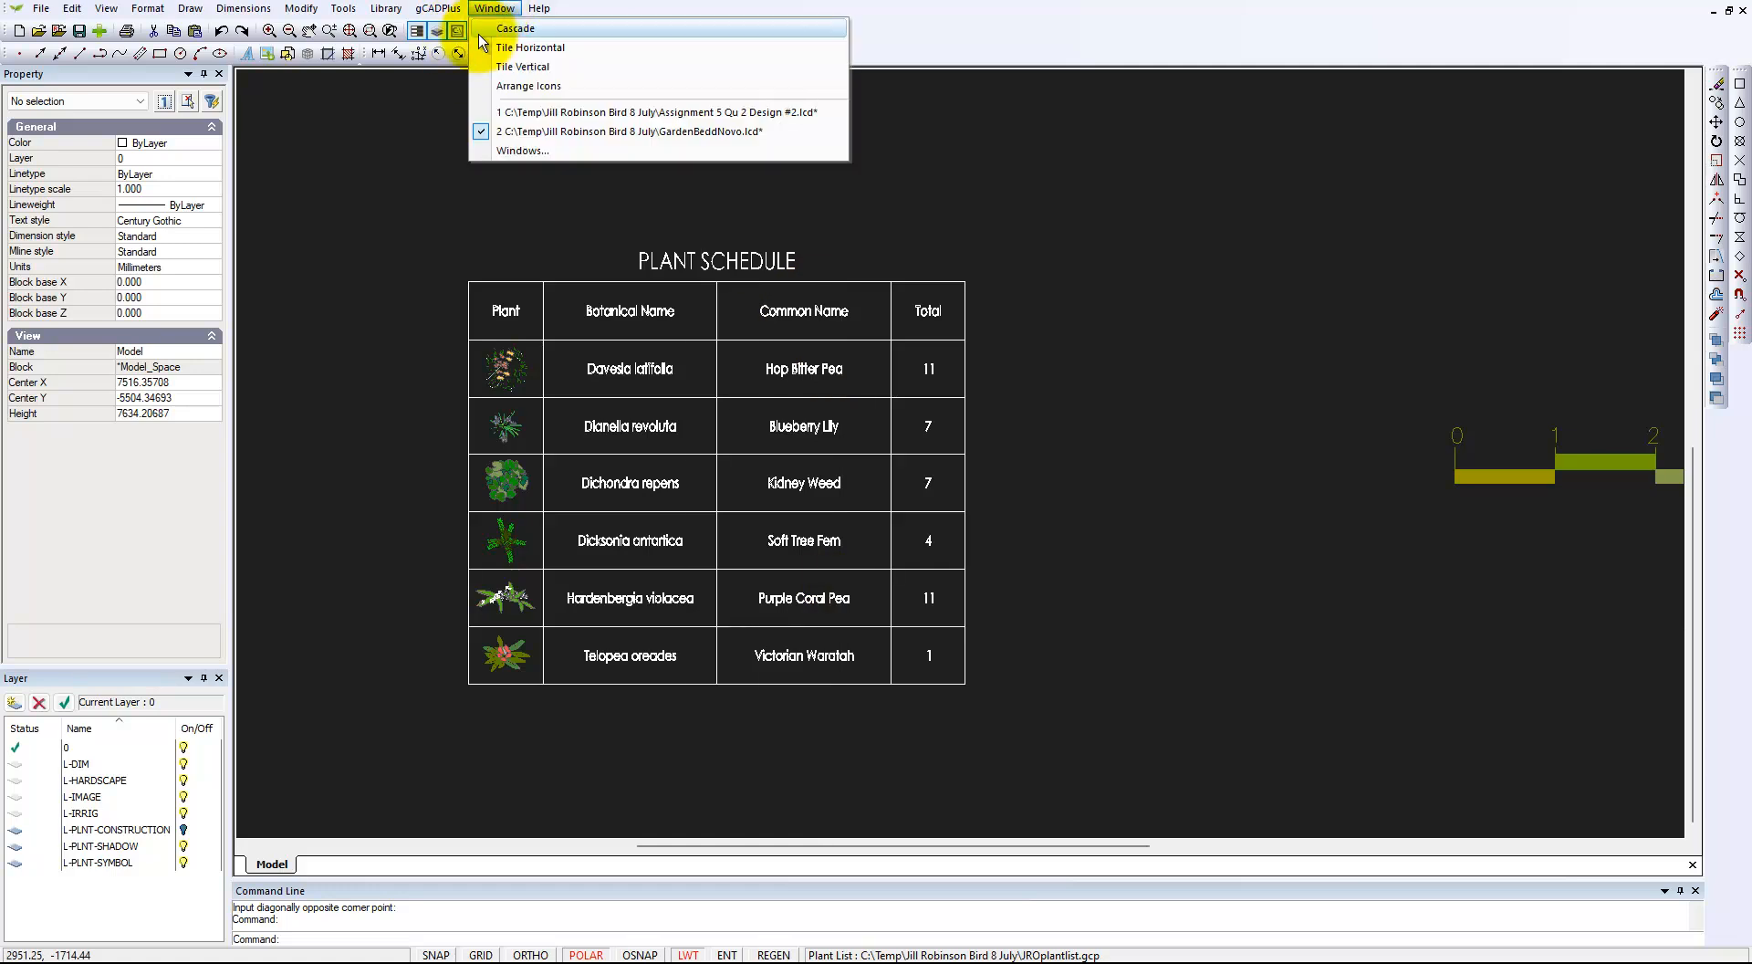
{"action": "left_click", "coordinate": [607, 107]}
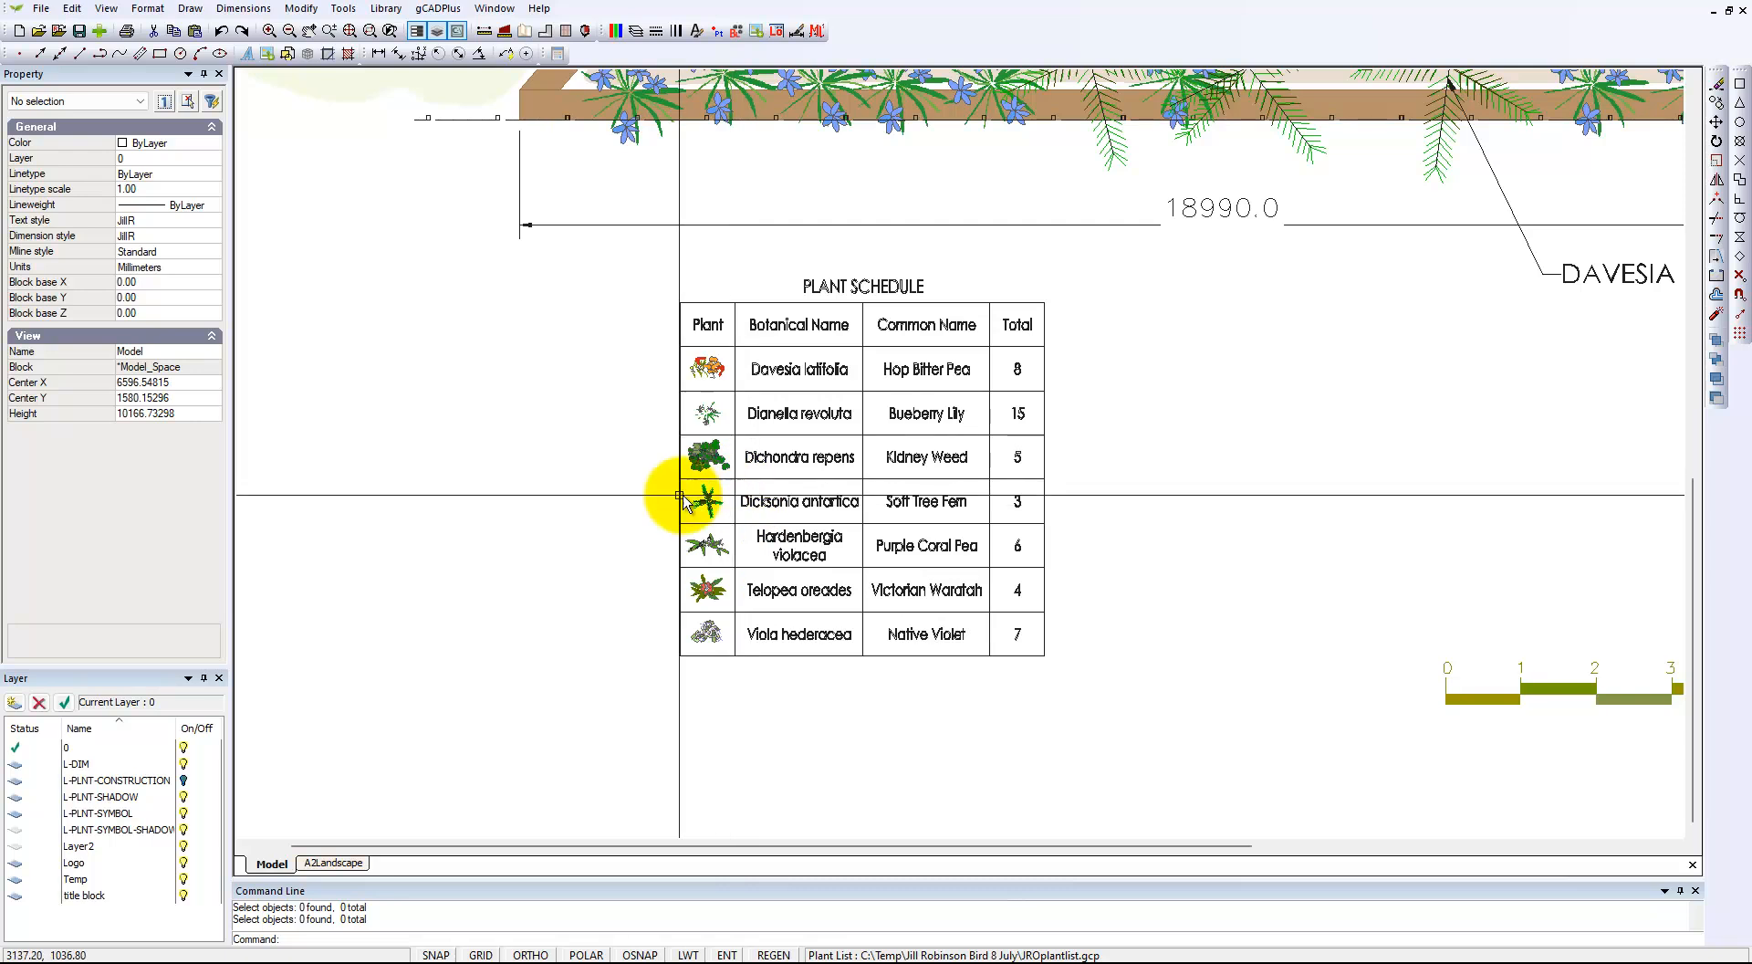
{"action": "left_click", "coordinate": [503, 17]}
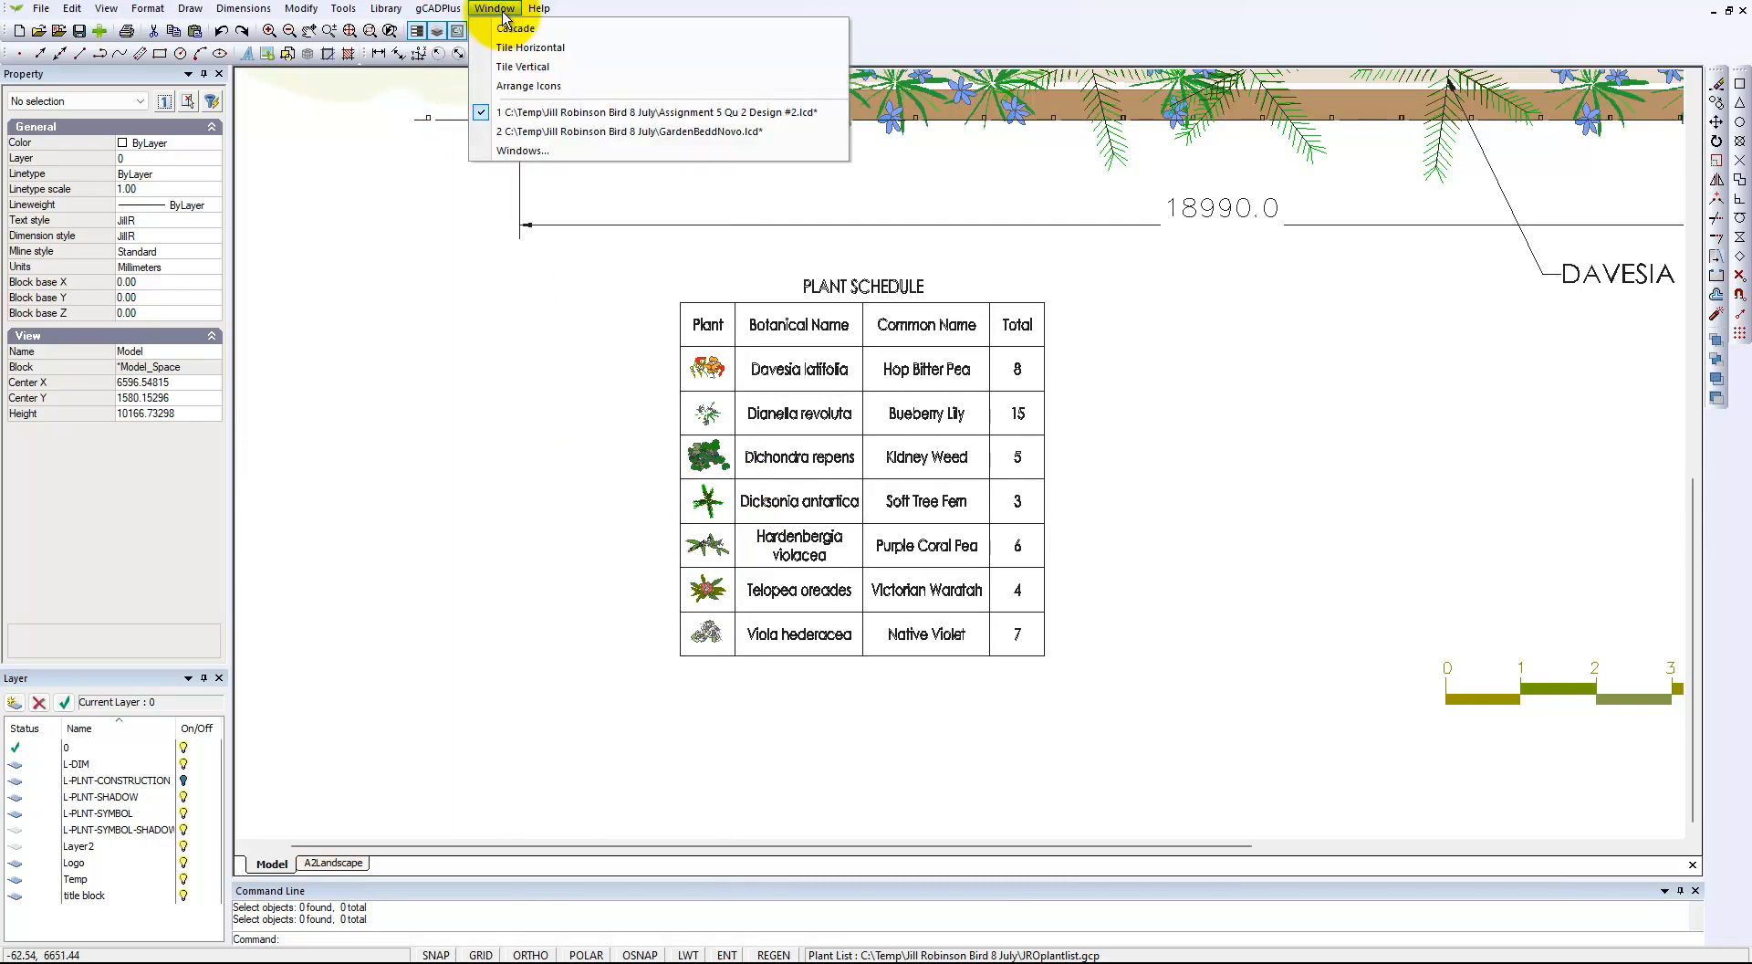
{"action": "left_click", "coordinate": [584, 132]}
{"action": "scroll", "coordinate": [1086, 461], "scroll_direction": "down", "scroll_amount": 1}
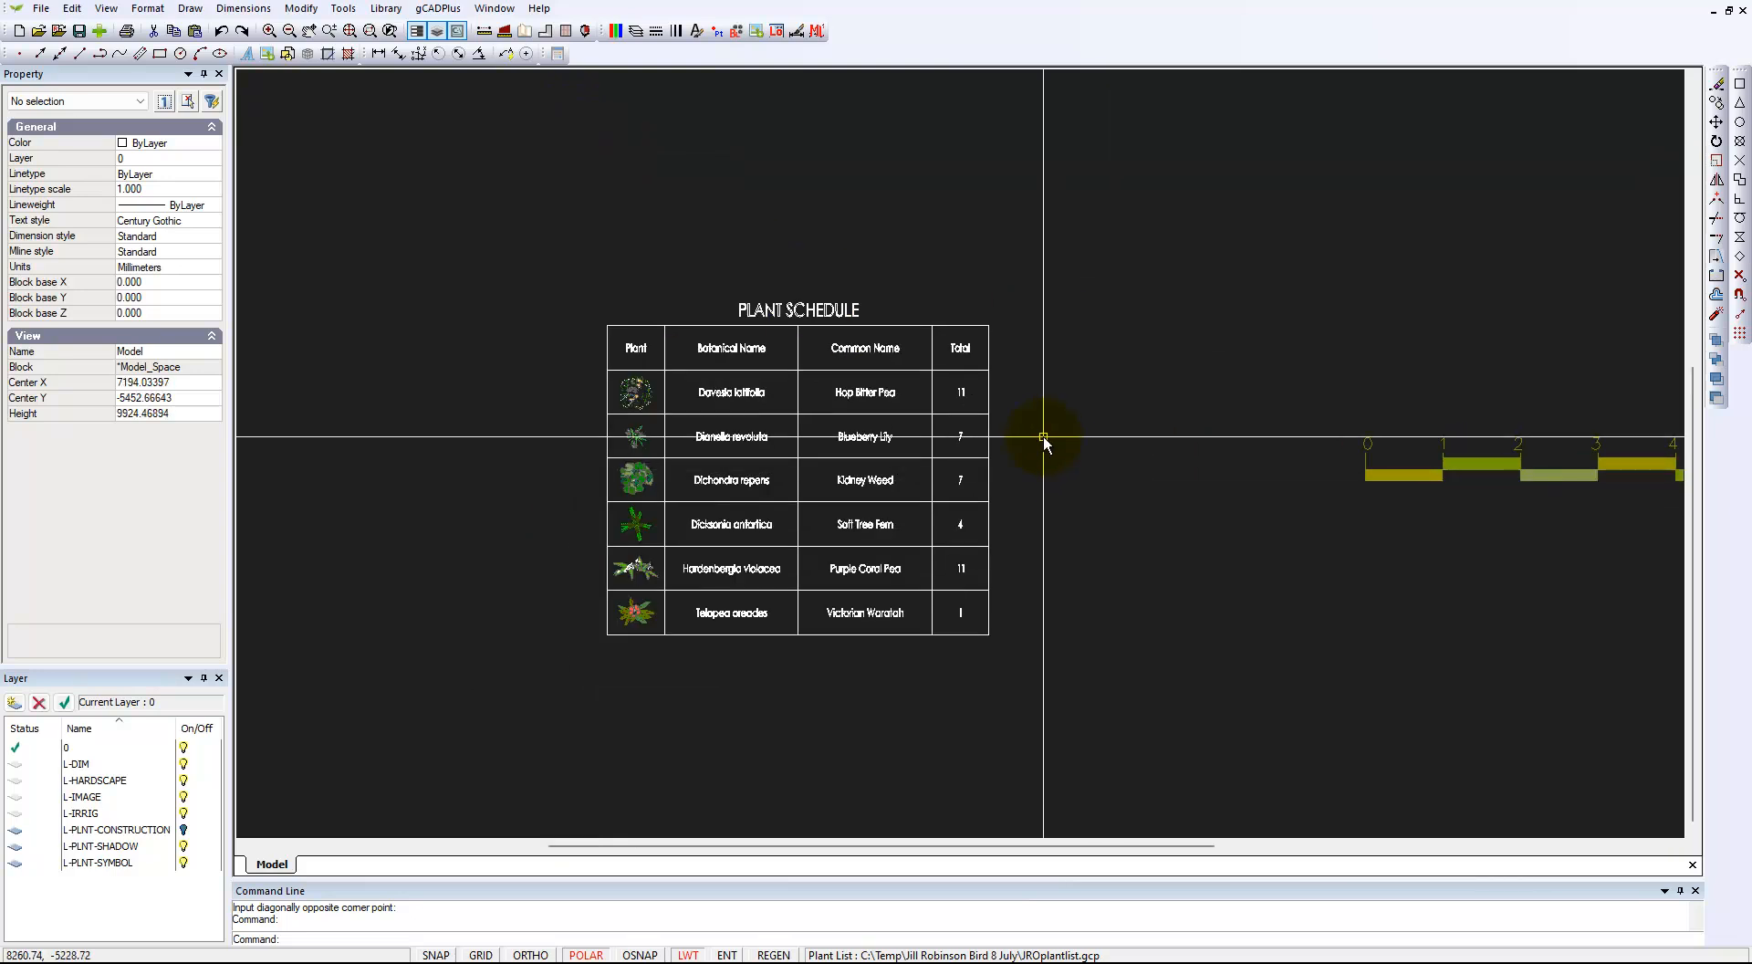
{"action": "scroll", "coordinate": [1043, 437], "scroll_direction": "down", "scroll_amount": 1}
{"action": "scroll", "coordinate": [1031, 422], "scroll_direction": "up", "scroll_amount": 1}
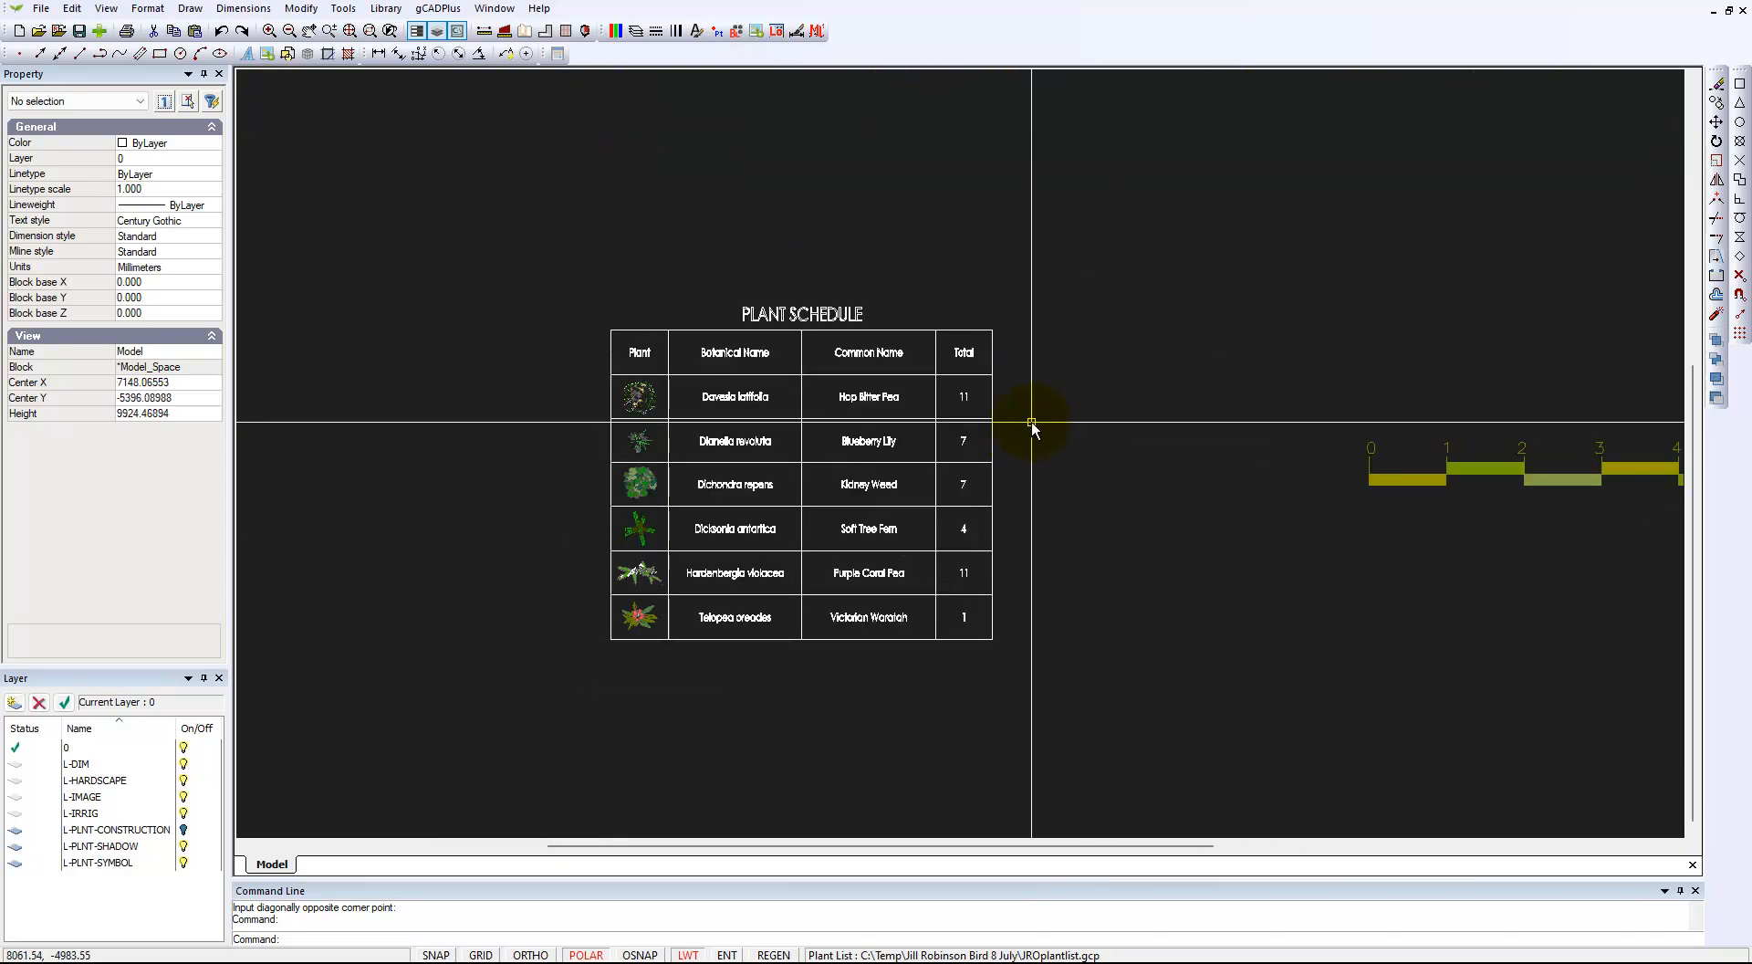
{"action": "scroll", "coordinate": [1031, 425], "scroll_direction": "up", "scroll_amount": 1}
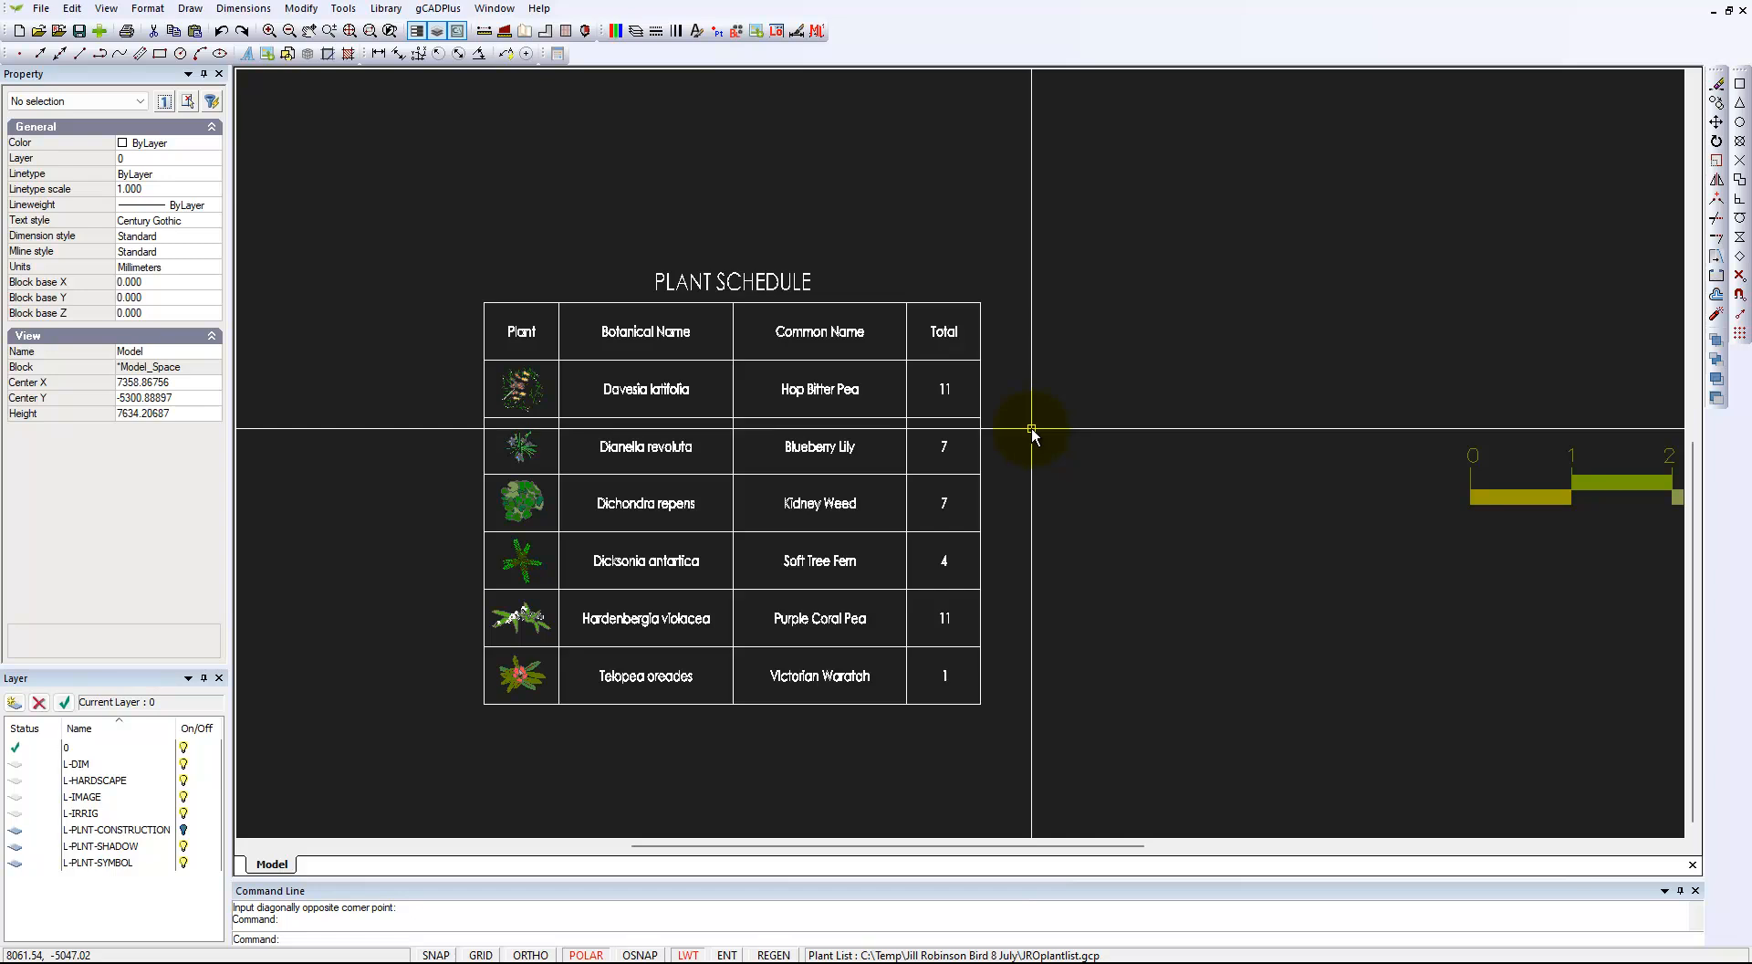
Step: Change the drawing's background color to white and review the garden bed together with its plant schedule
{"action": "left_click", "coordinate": [107, 9]}
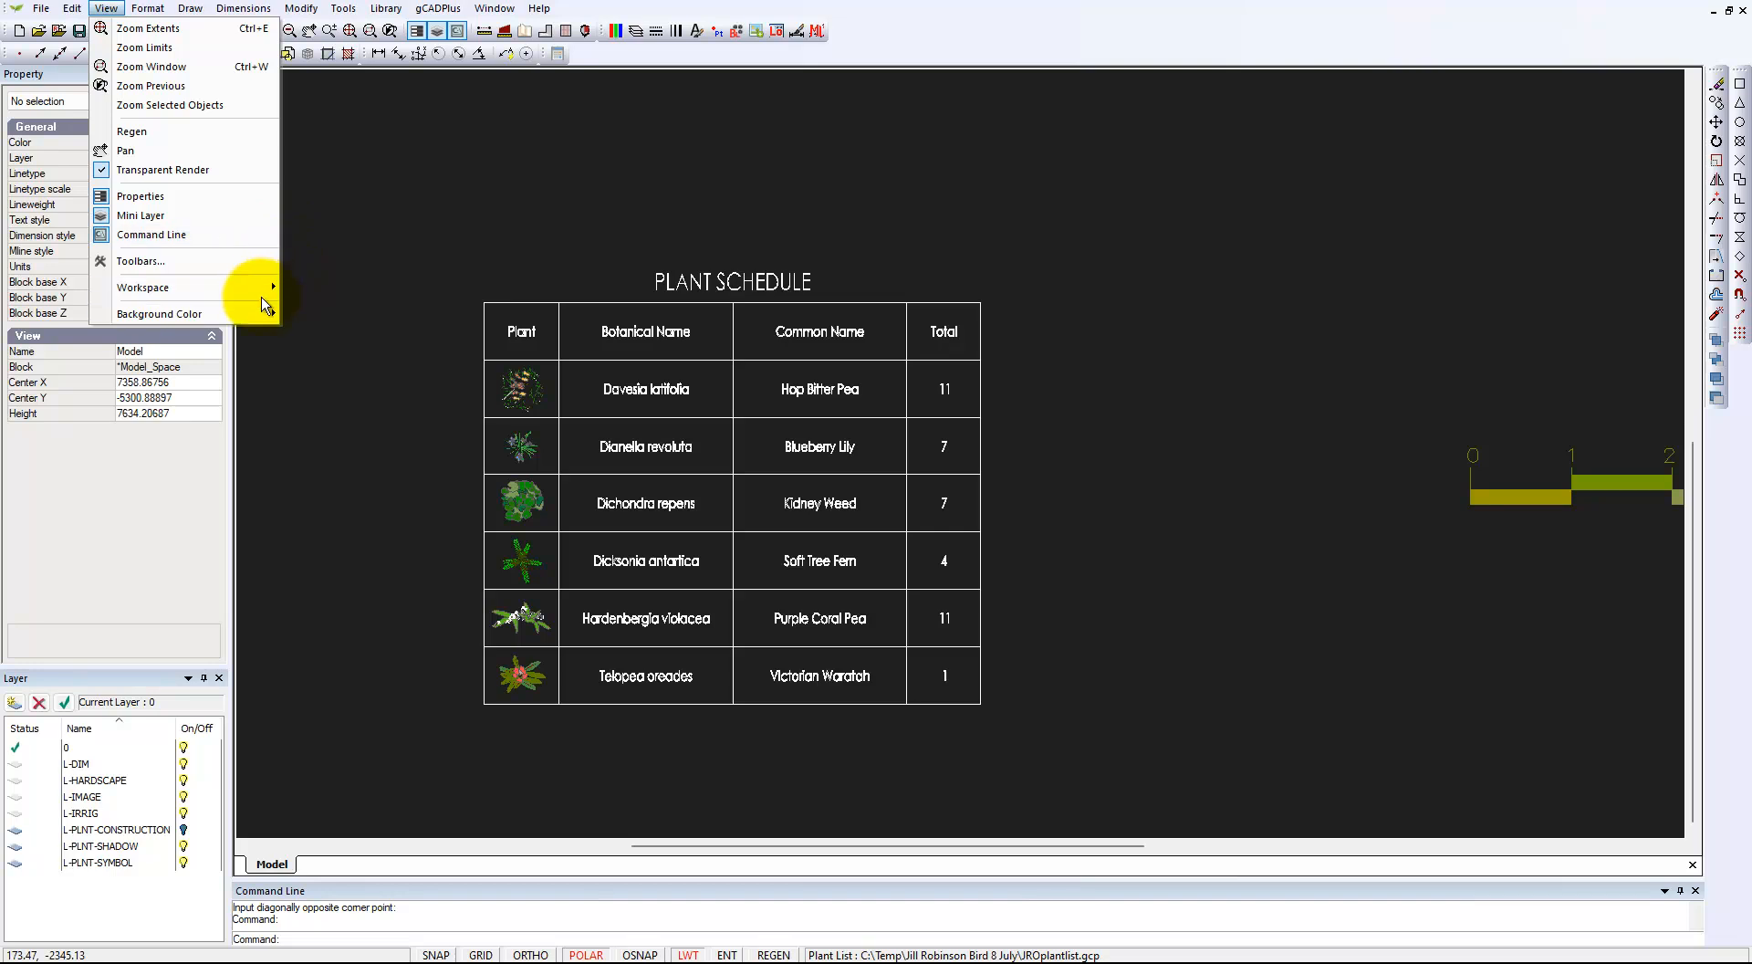
{"action": "mouse_move", "coordinate": [262, 314]}
{"action": "left_click", "coordinate": [343, 310]}
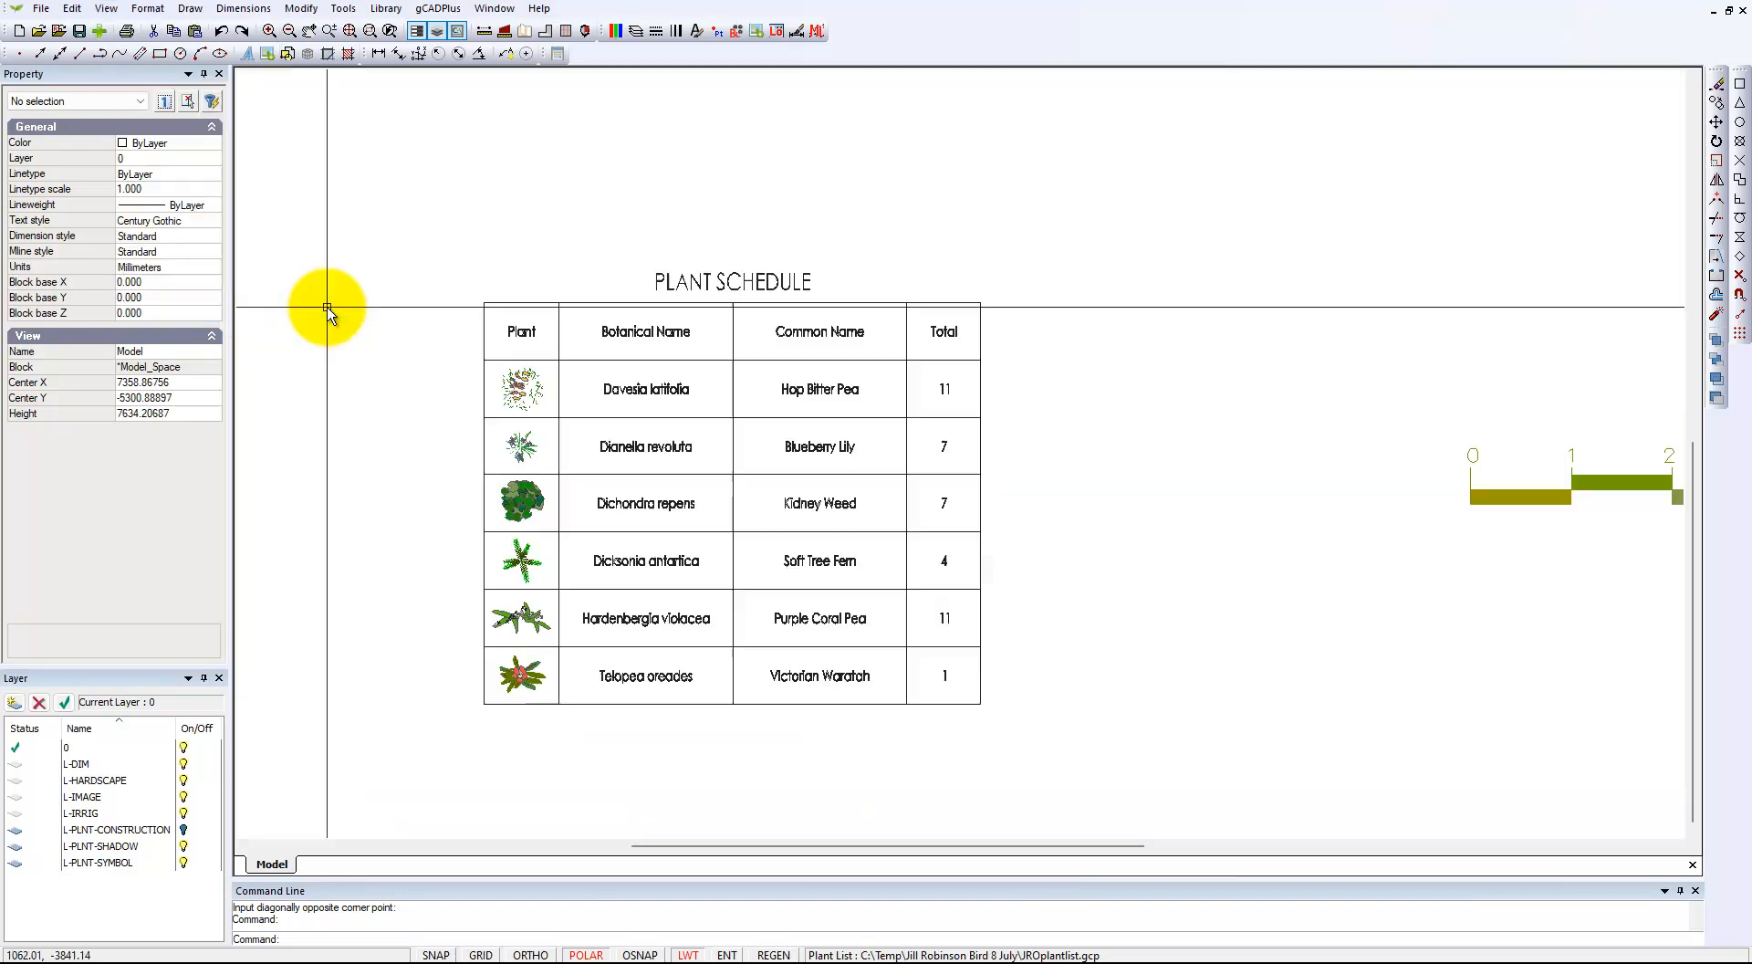
{"action": "scroll", "coordinate": [285, 304], "scroll_direction": "down", "scroll_amount": 4}
{"action": "mouse_move", "coordinate": [489, 255]}
{"action": "middle_mouse_down"}
{"action": "mouse_move", "coordinate": [578, 403]}
{"action": "mouse_move", "coordinate": [608, 506]}
{"action": "middle_mouse_up"}
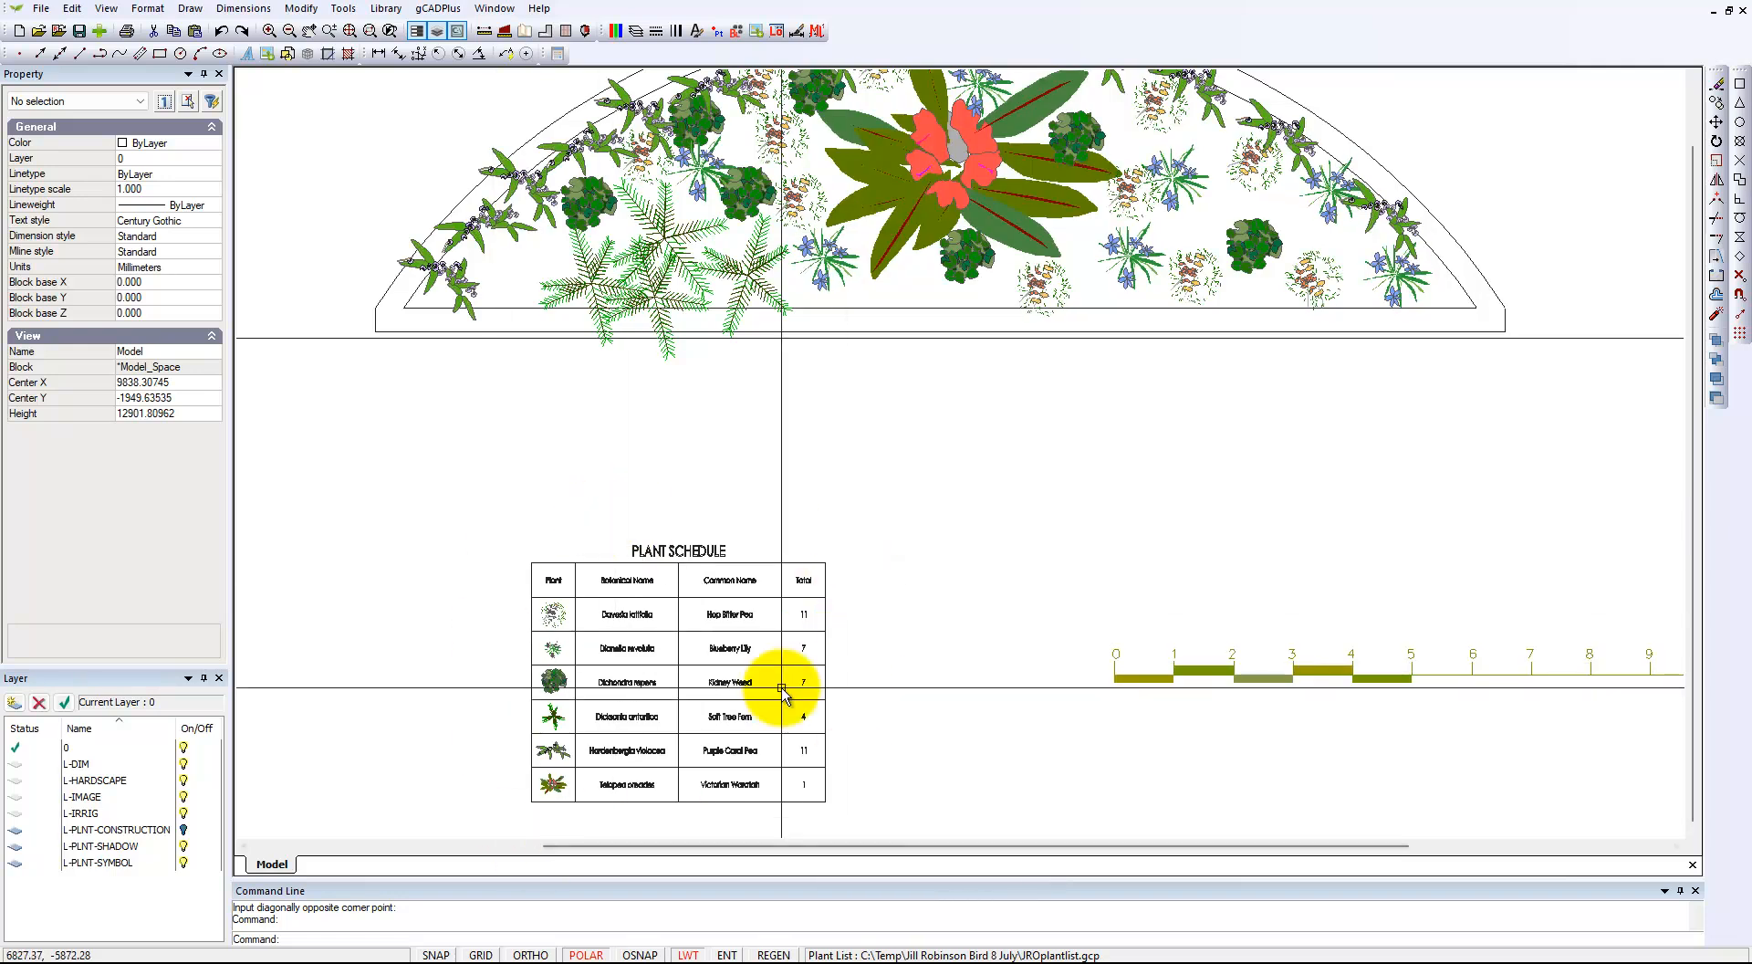
{"action": "scroll", "coordinate": [767, 402], "scroll_direction": "down", "scroll_amount": 2}
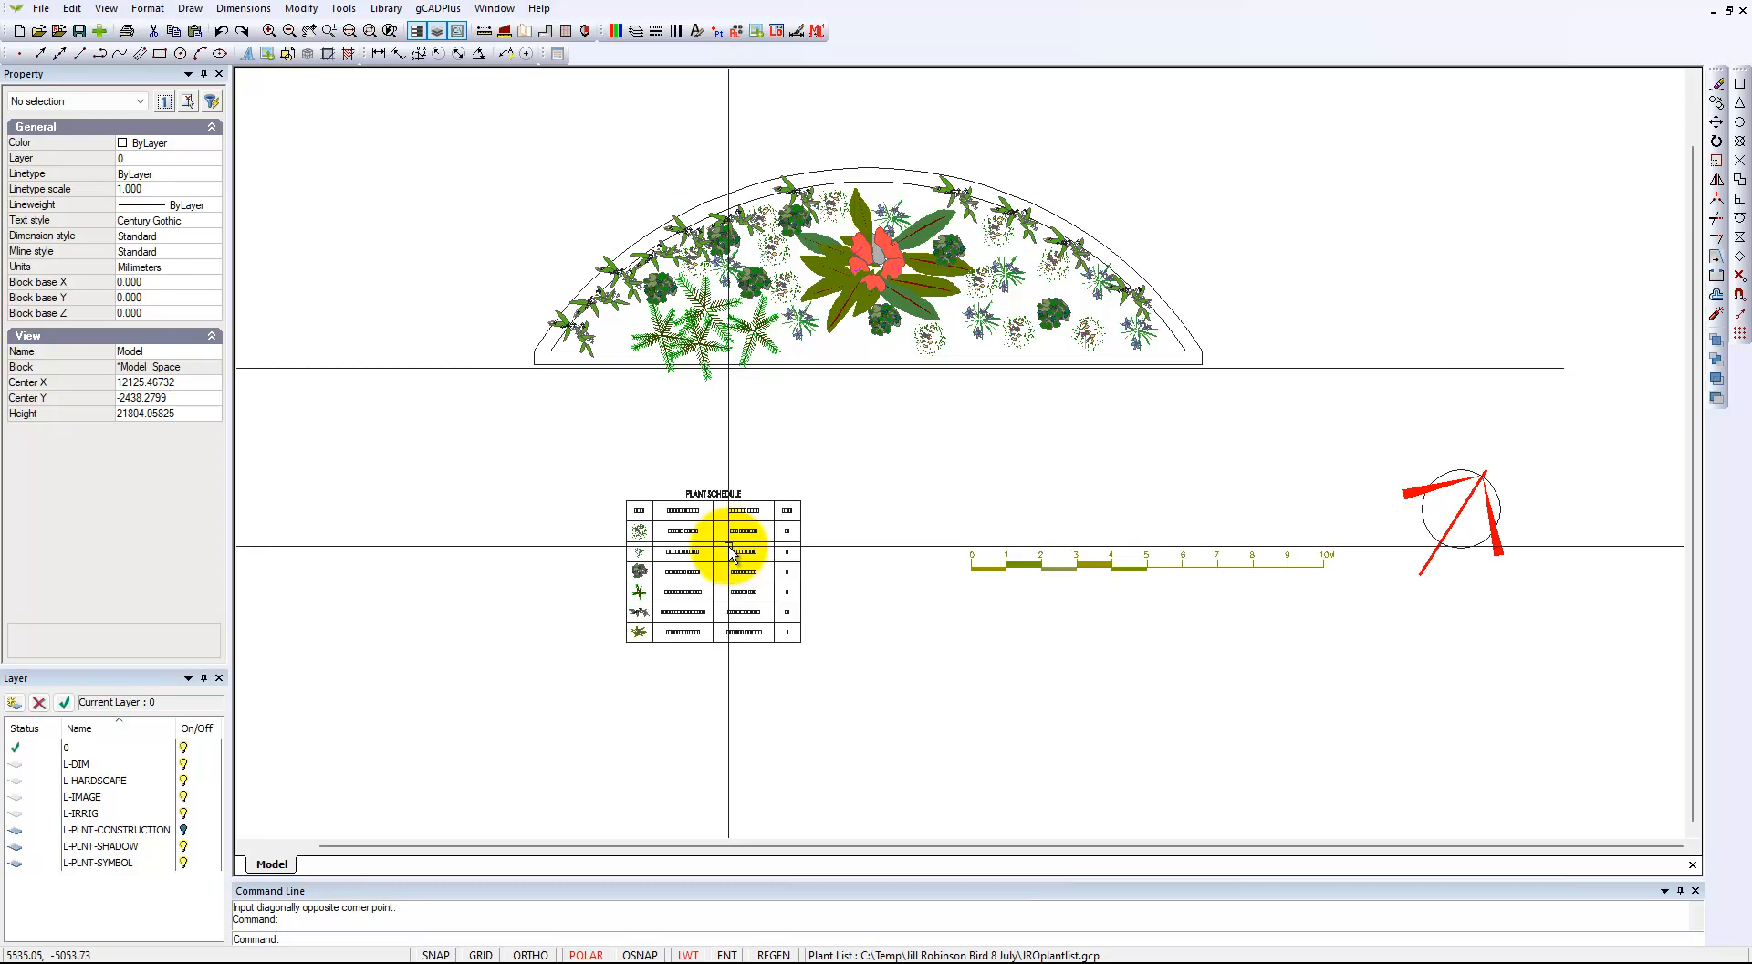
Step: Move the plant schedule from below the garden bed to its upper right, at about X 34030, Y 12146
{"action": "left_click", "coordinate": [730, 552]}
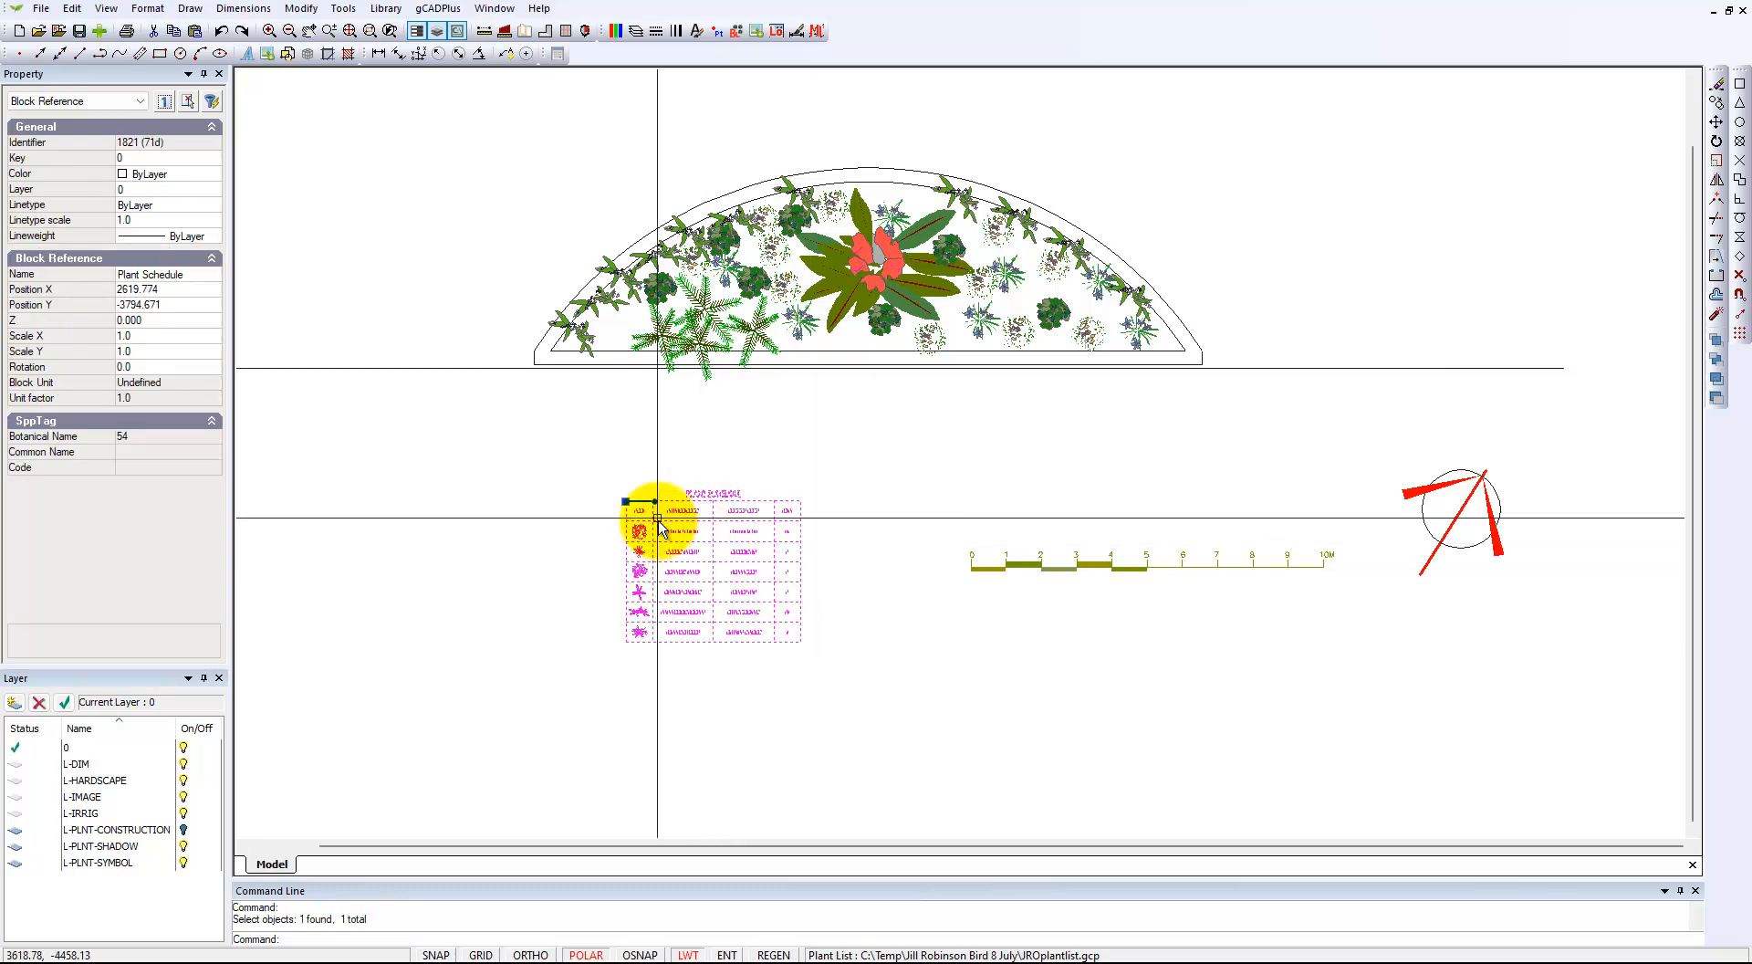
{"action": "left_click", "coordinate": [625, 502]}
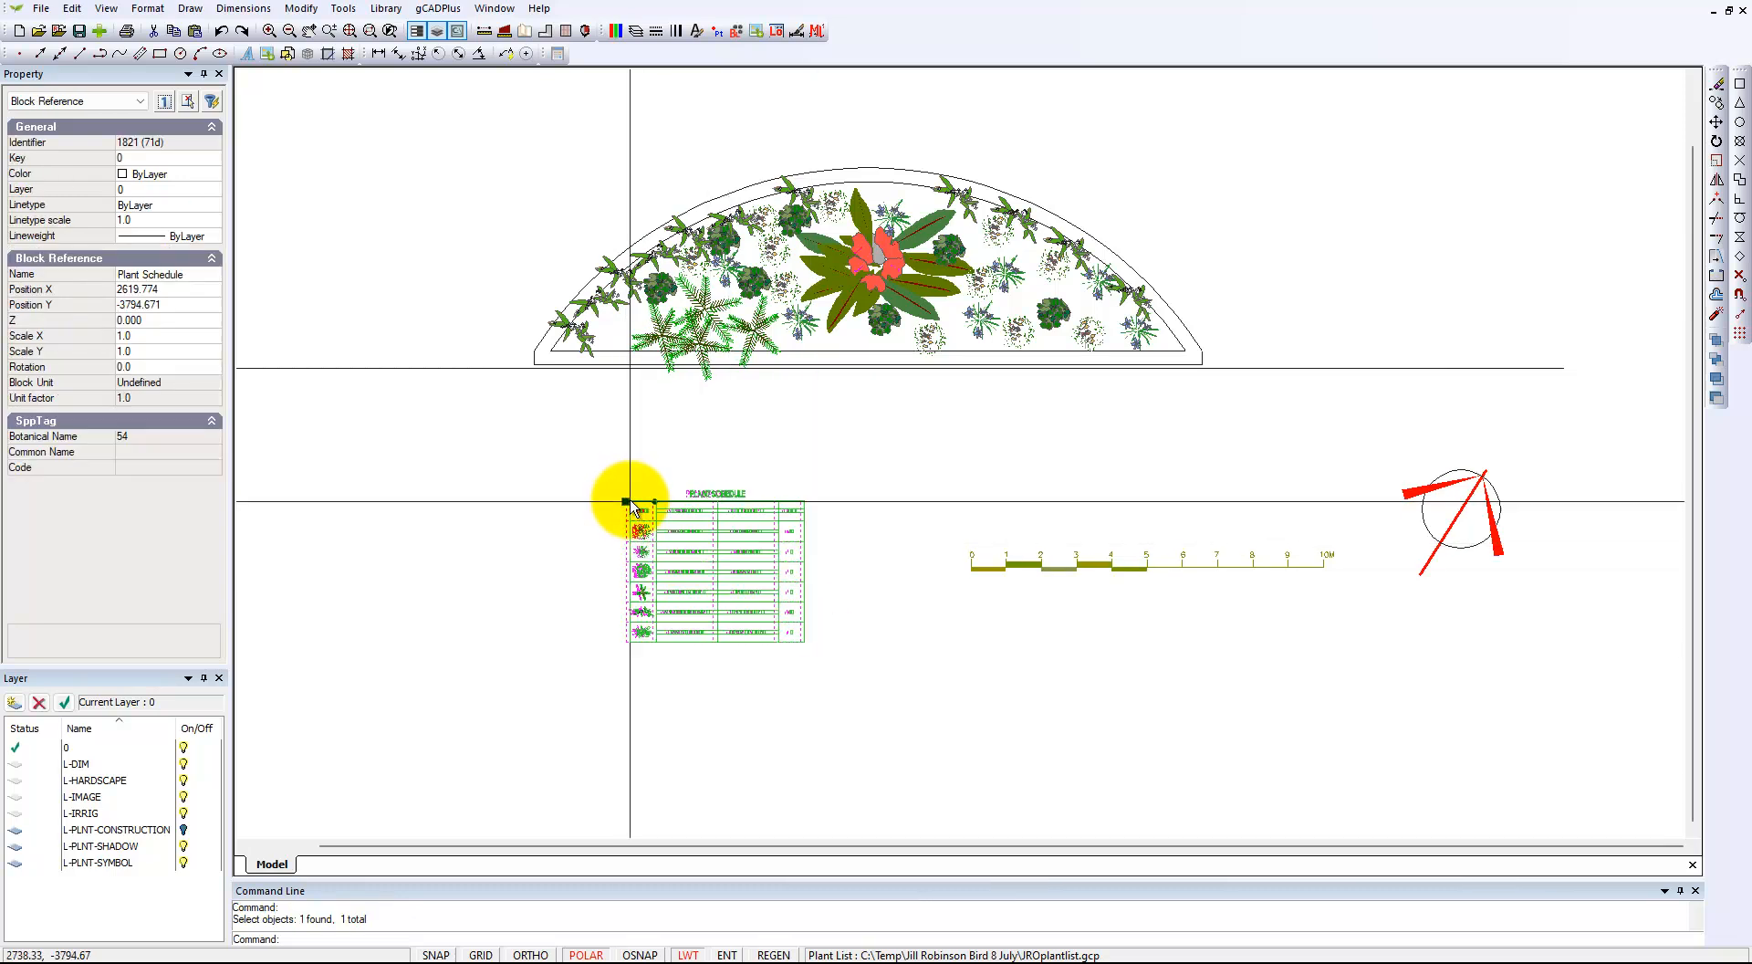
{"action": "scroll", "coordinate": [699, 564], "scroll_direction": "down", "scroll_amount": 3}
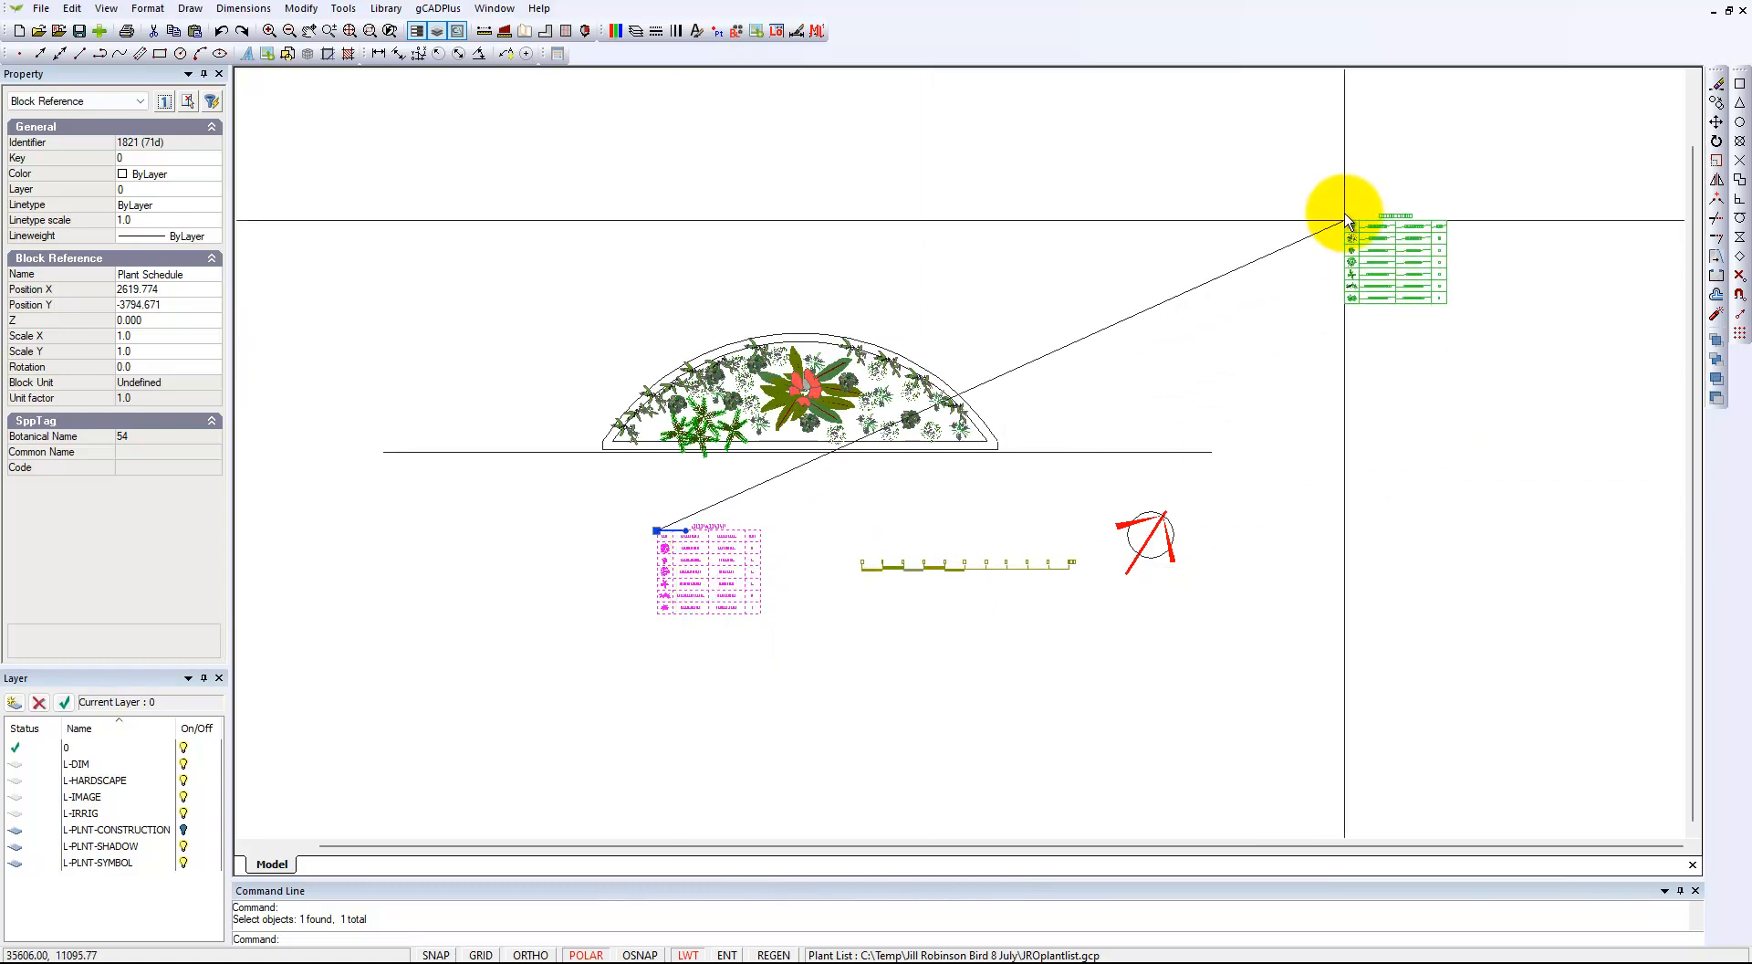
{"action": "left_click", "coordinate": [1311, 200]}
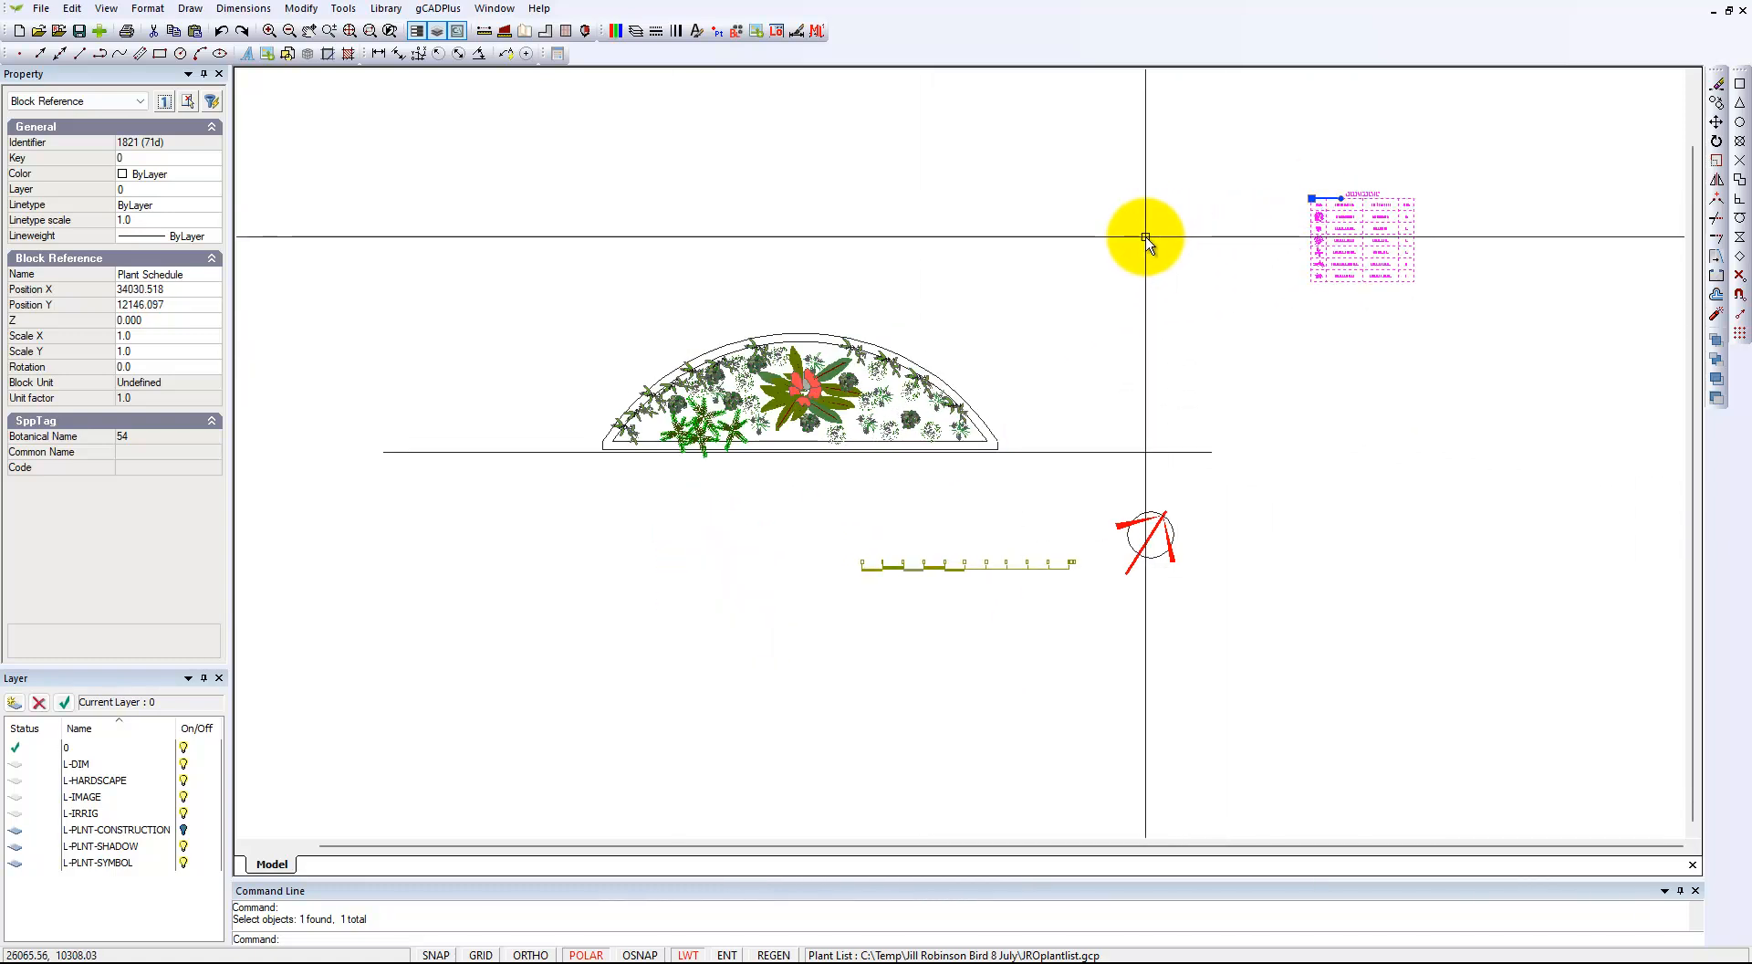
{"action": "key", "text": "Escape"}
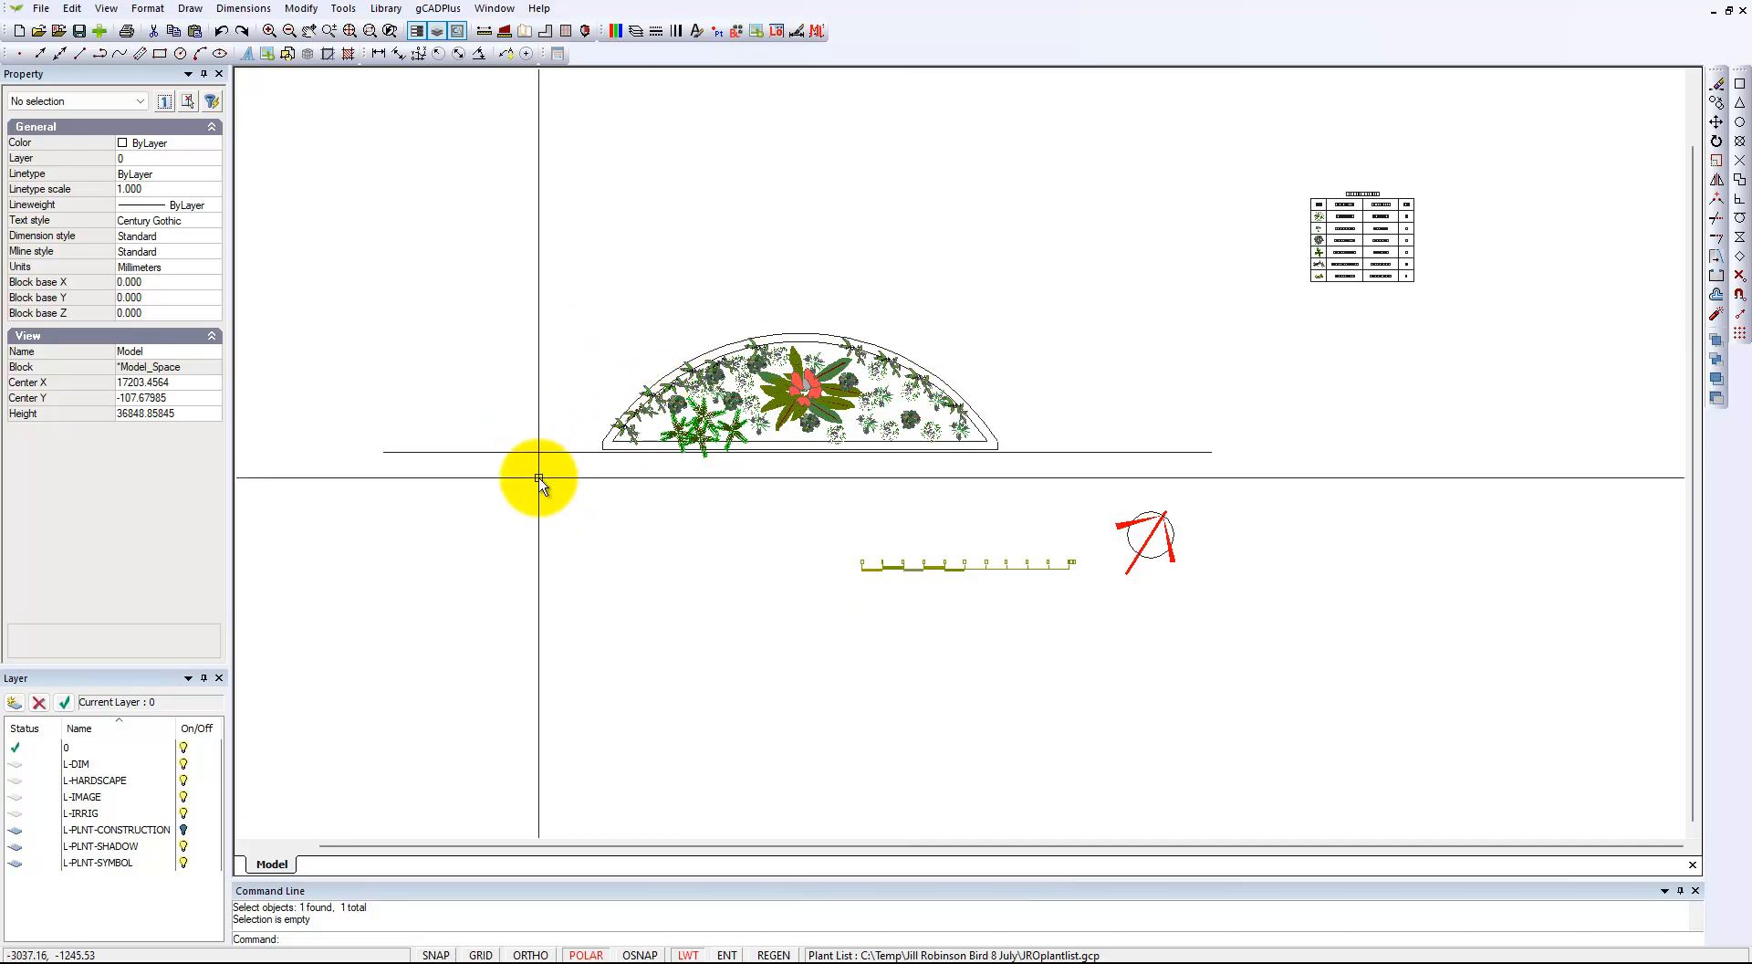
Step: Change the drawing's background color to black and review the plant symbols in the garden bed
{"action": "scroll", "coordinate": [731, 430], "scroll_direction": "up", "scroll_amount": 5}
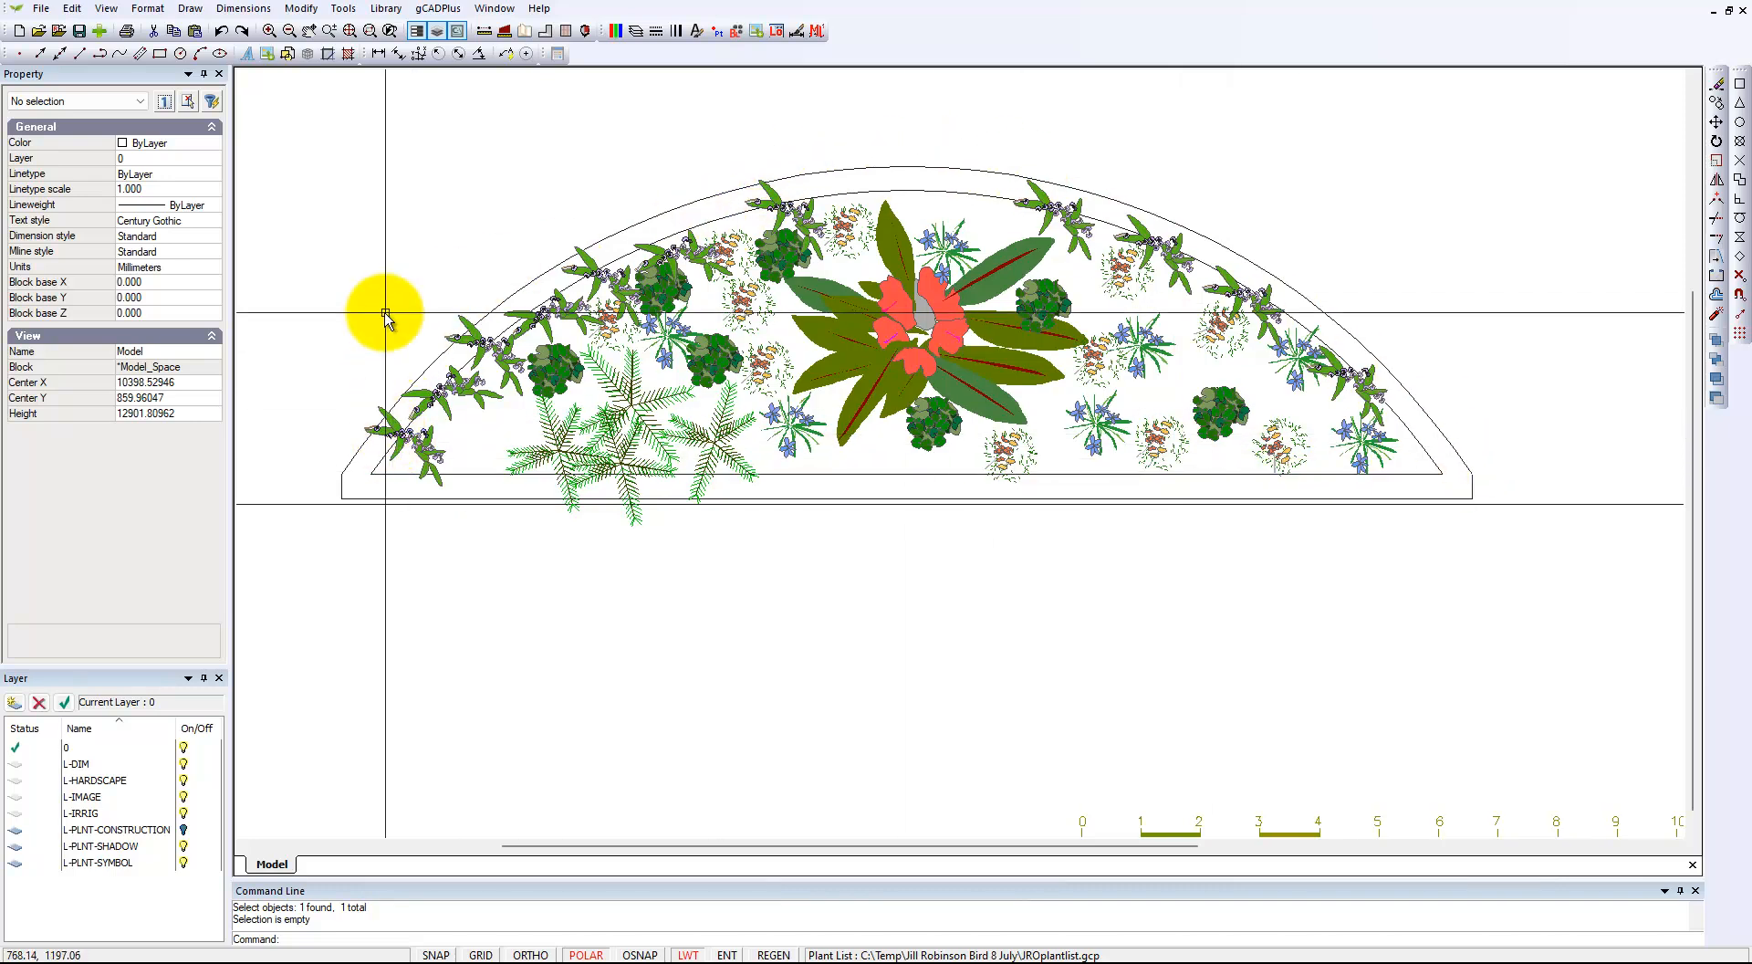
{"action": "left_click", "coordinate": [107, 9]}
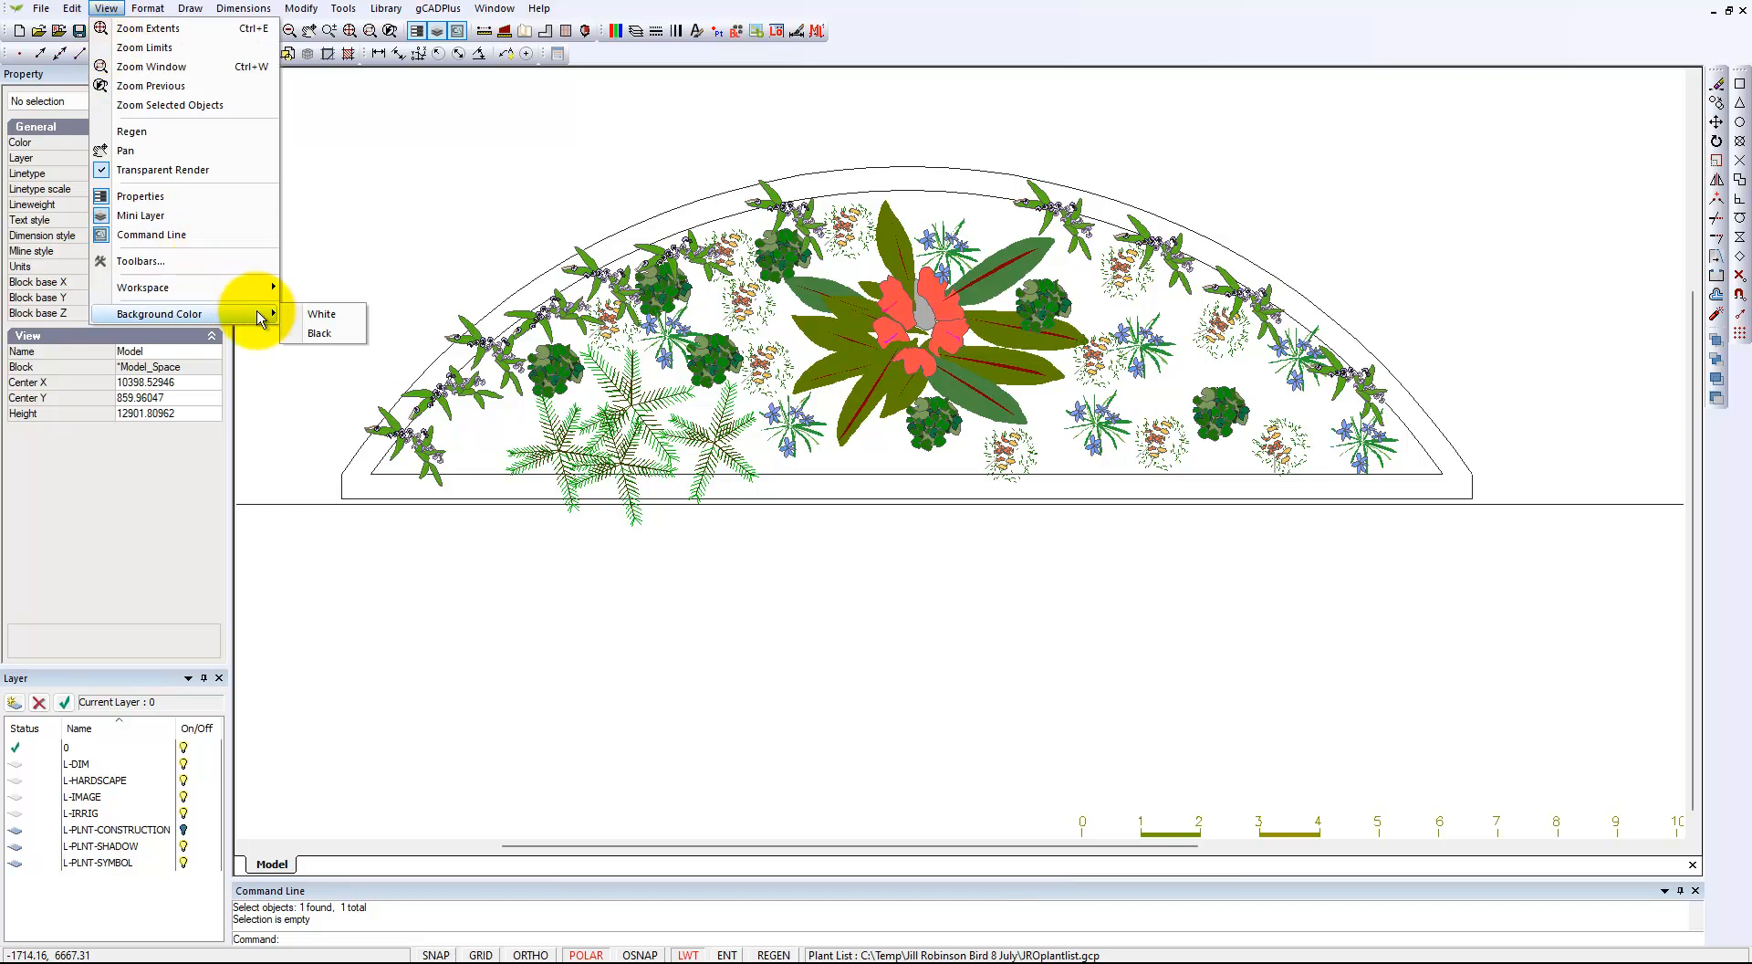
{"action": "left_click", "coordinate": [330, 331]}
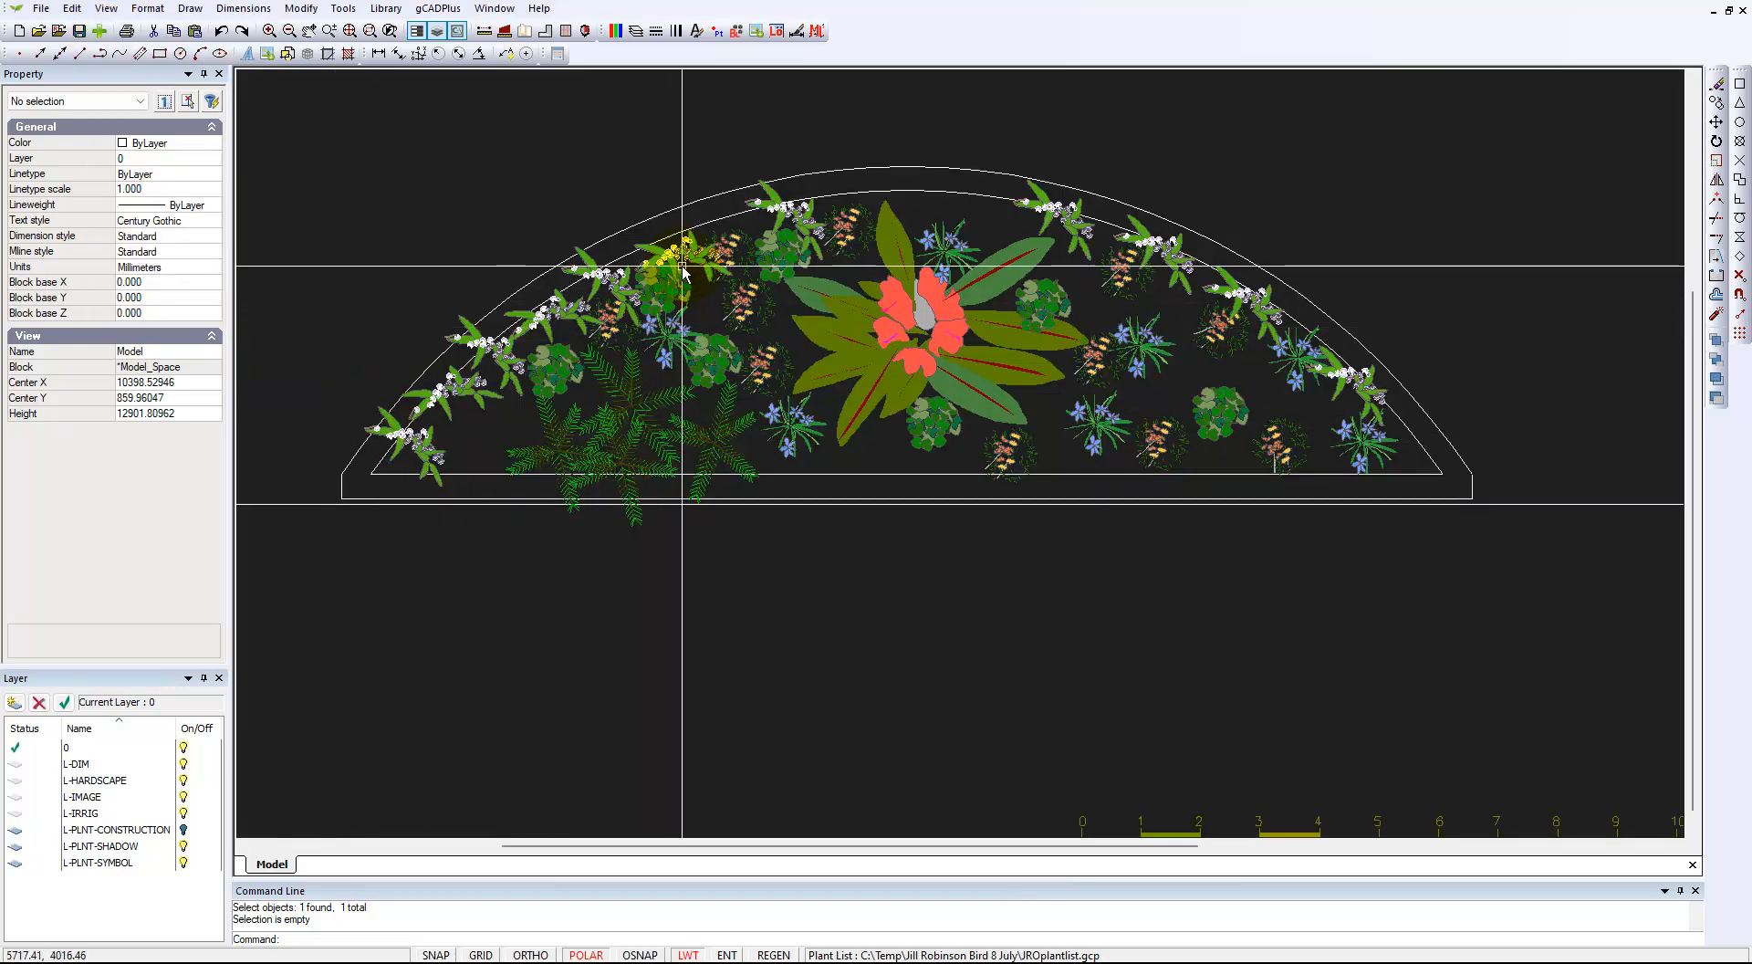
{"action": "scroll", "coordinate": [677, 275], "scroll_direction": "up", "scroll_amount": 1}
{"action": "middle_click_drag", "start_coordinate": [736, 303], "coordinate": [777, 311]}
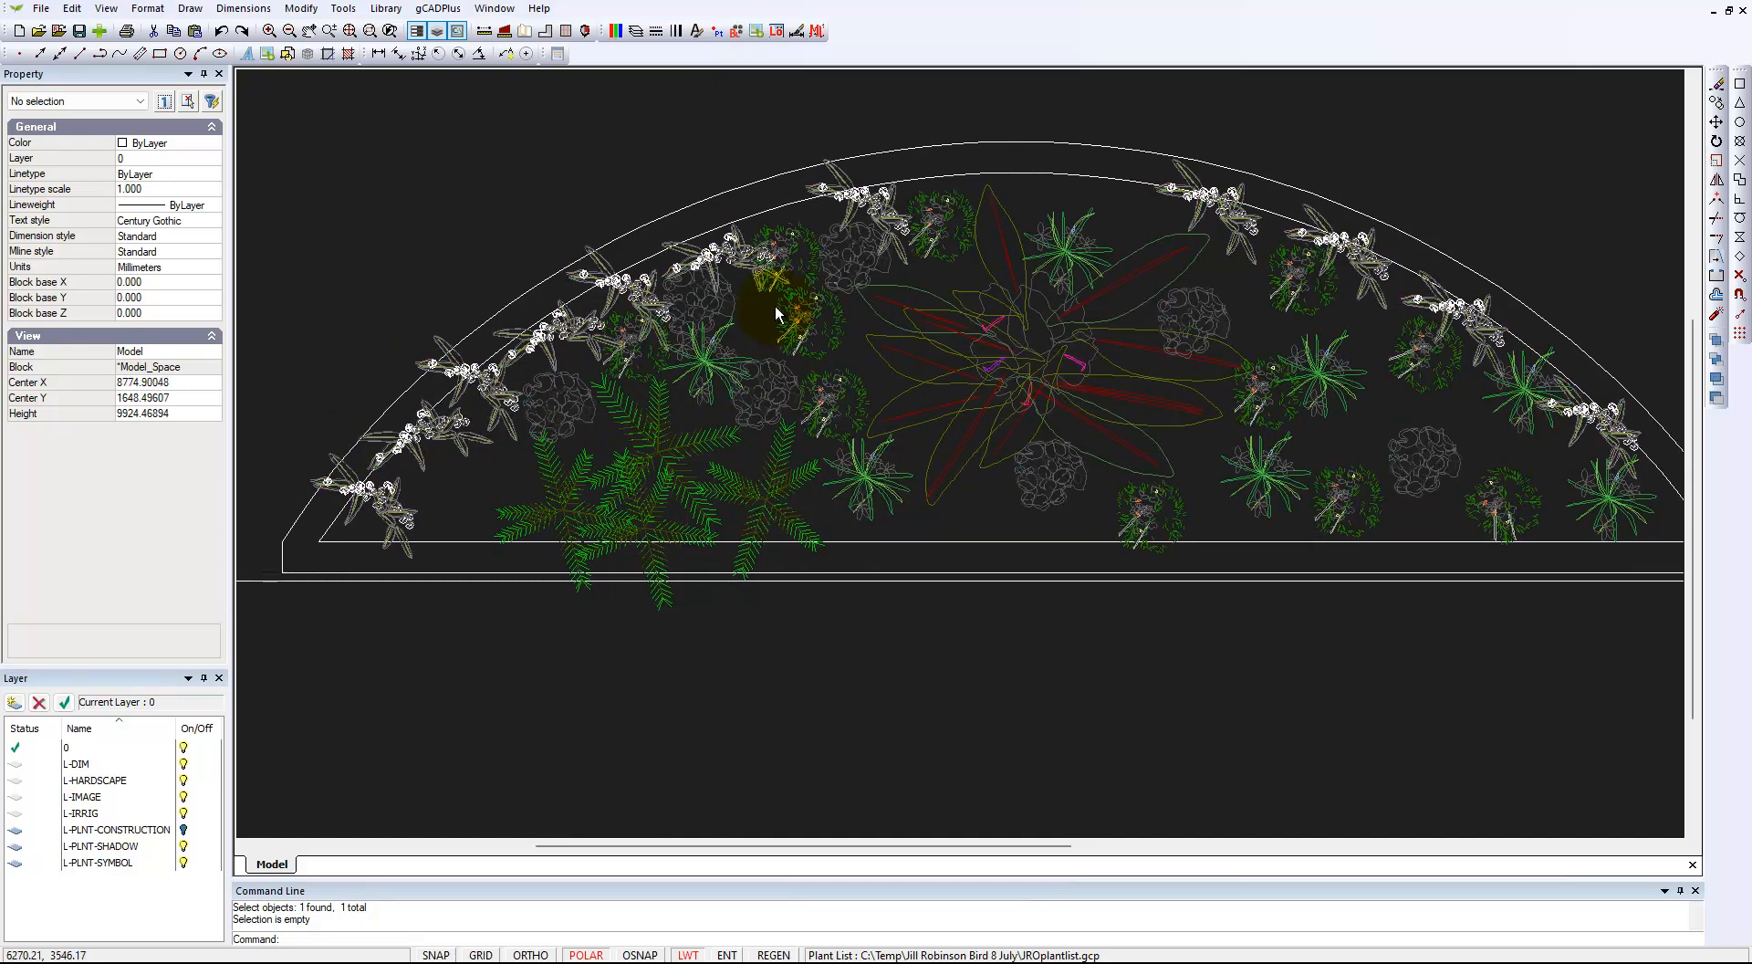
{"action": "scroll", "coordinate": [776, 311], "scroll_direction": "down", "scroll_amount": 1}
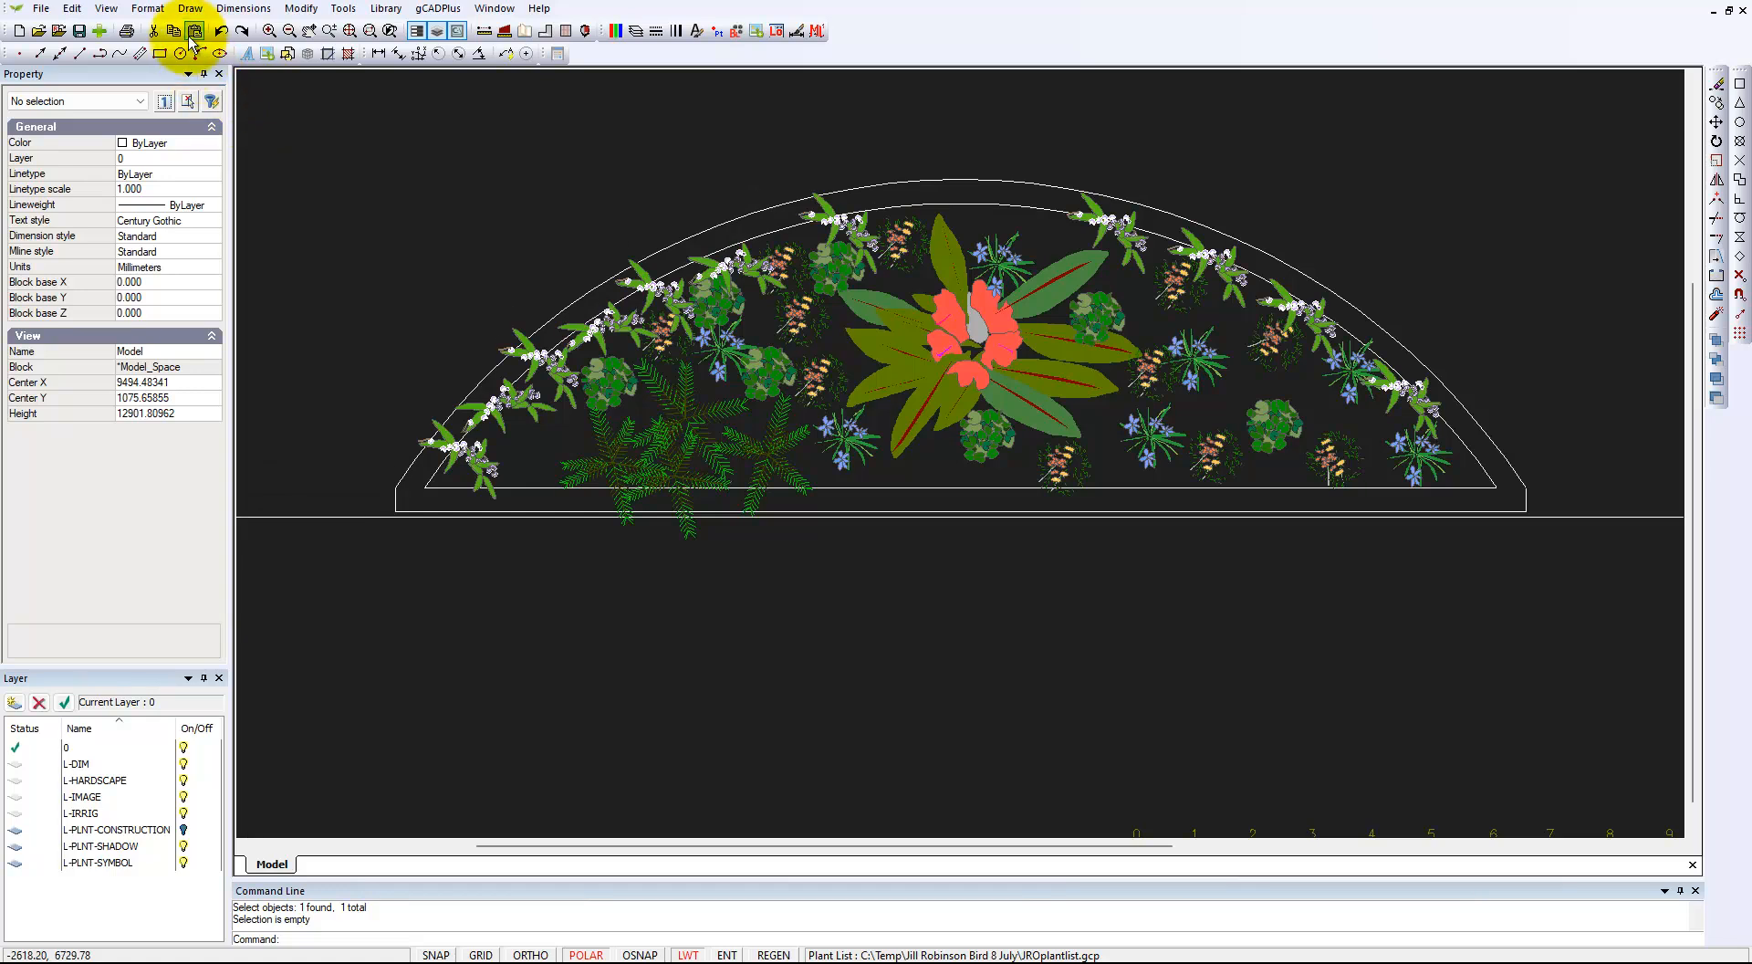
Step: Add a new layout named Layout1 to the drawing
{"action": "left_click", "coordinate": [144, 9]}
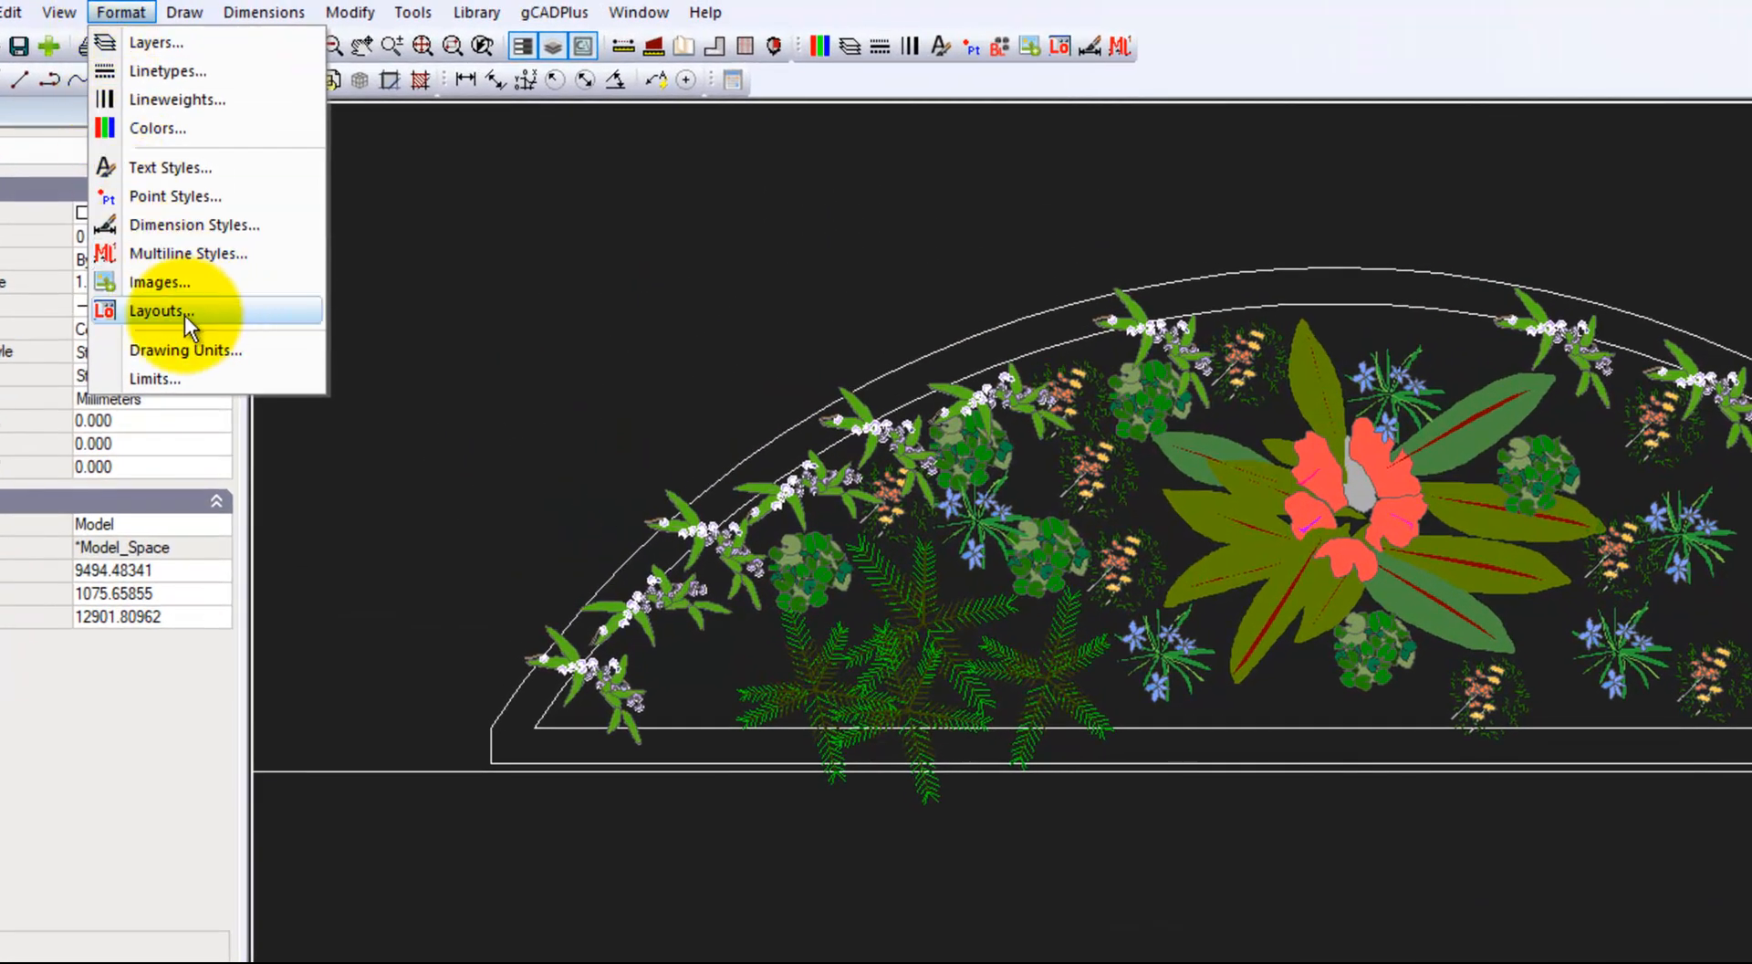
{"action": "left_click", "coordinate": [185, 313]}
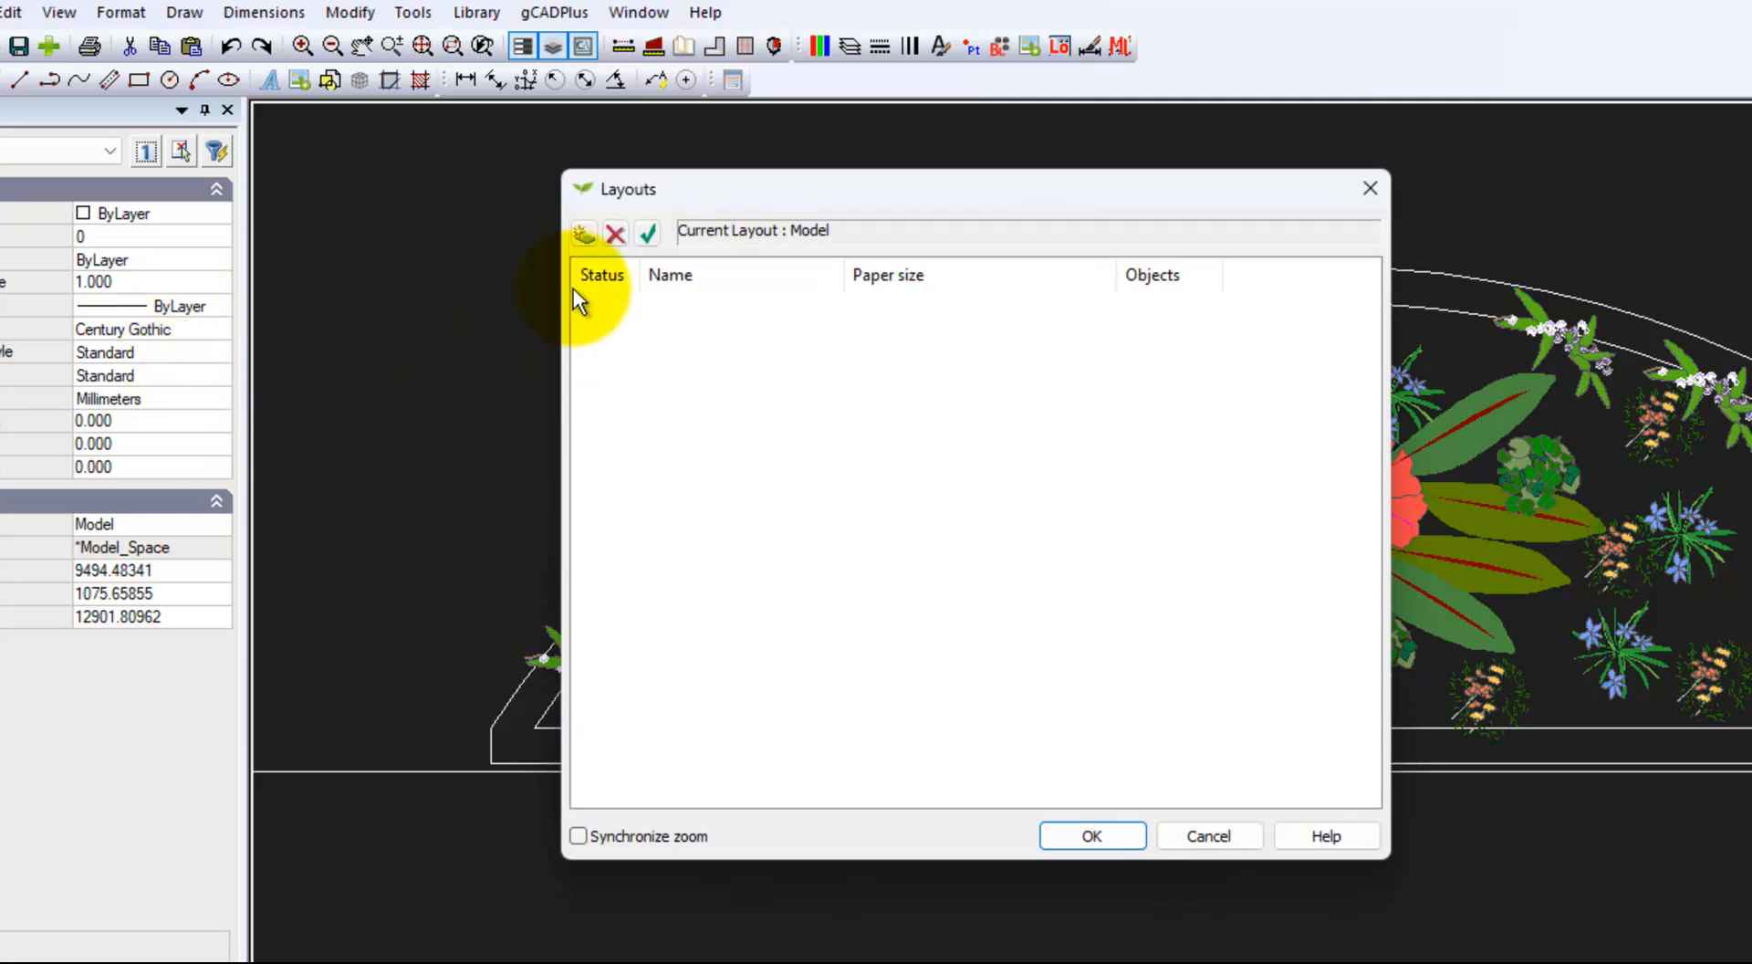
{"action": "left_click", "coordinate": [584, 232]}
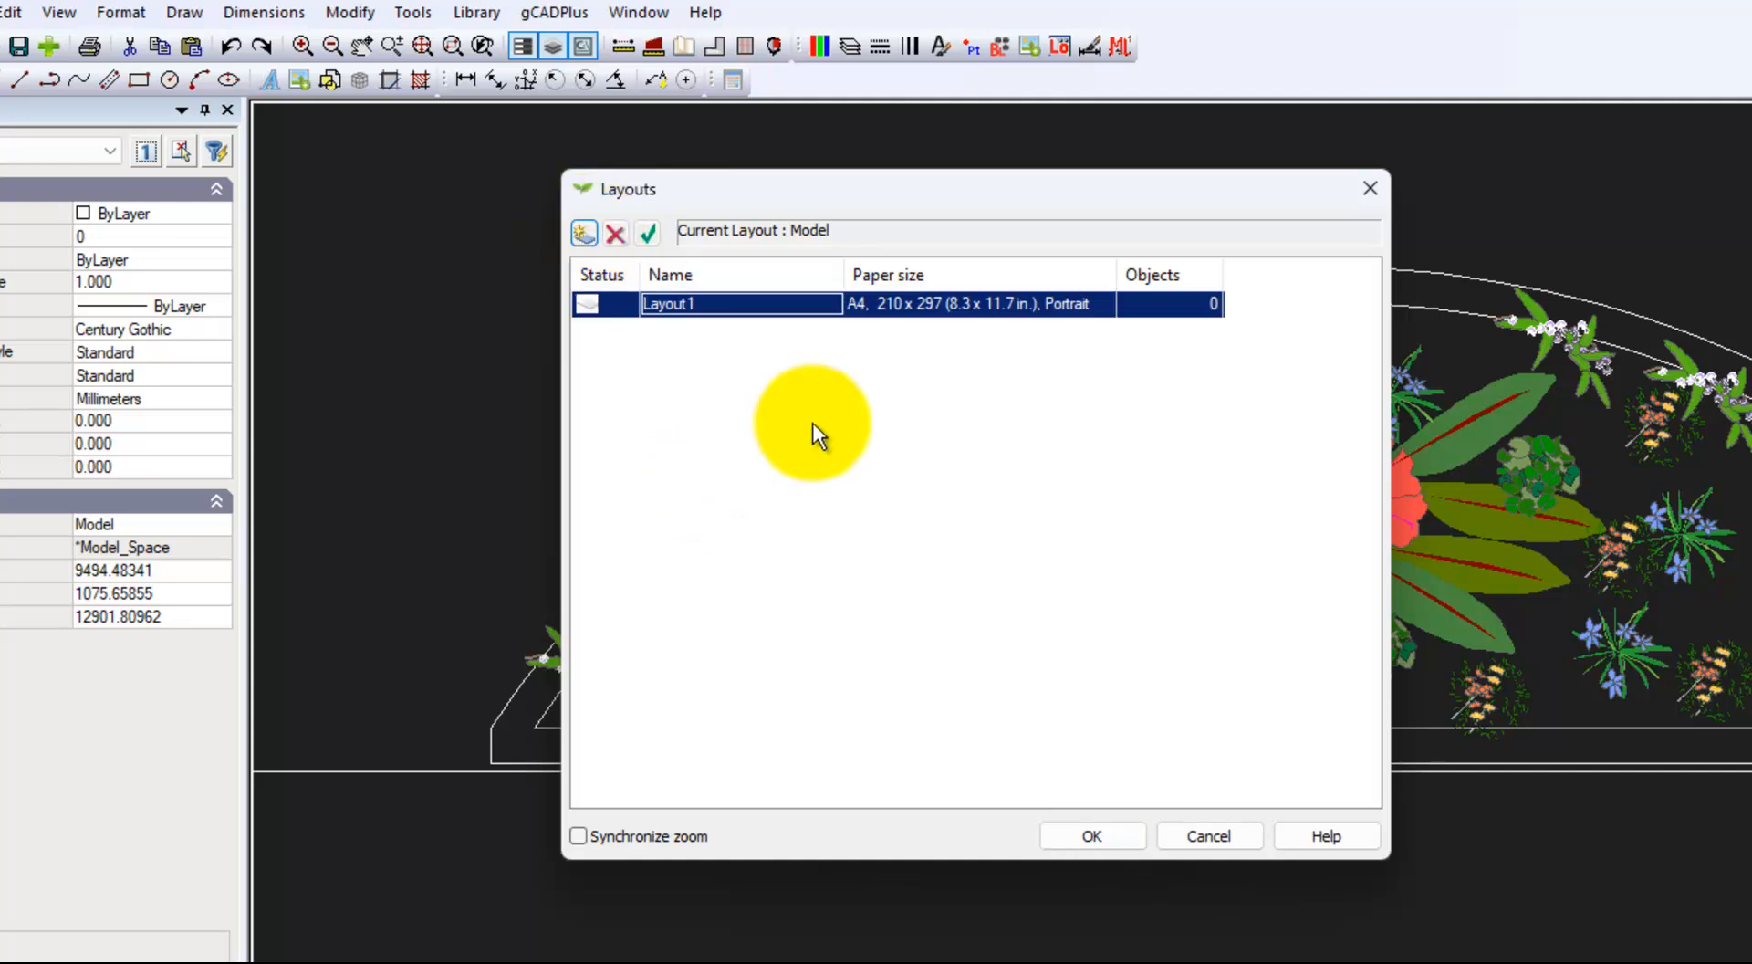
Step: Set the page of Layout1 to A3, 297 x 420, in landscape orientation and accept the layout
{"action": "double_click", "coordinate": [1092, 304]}
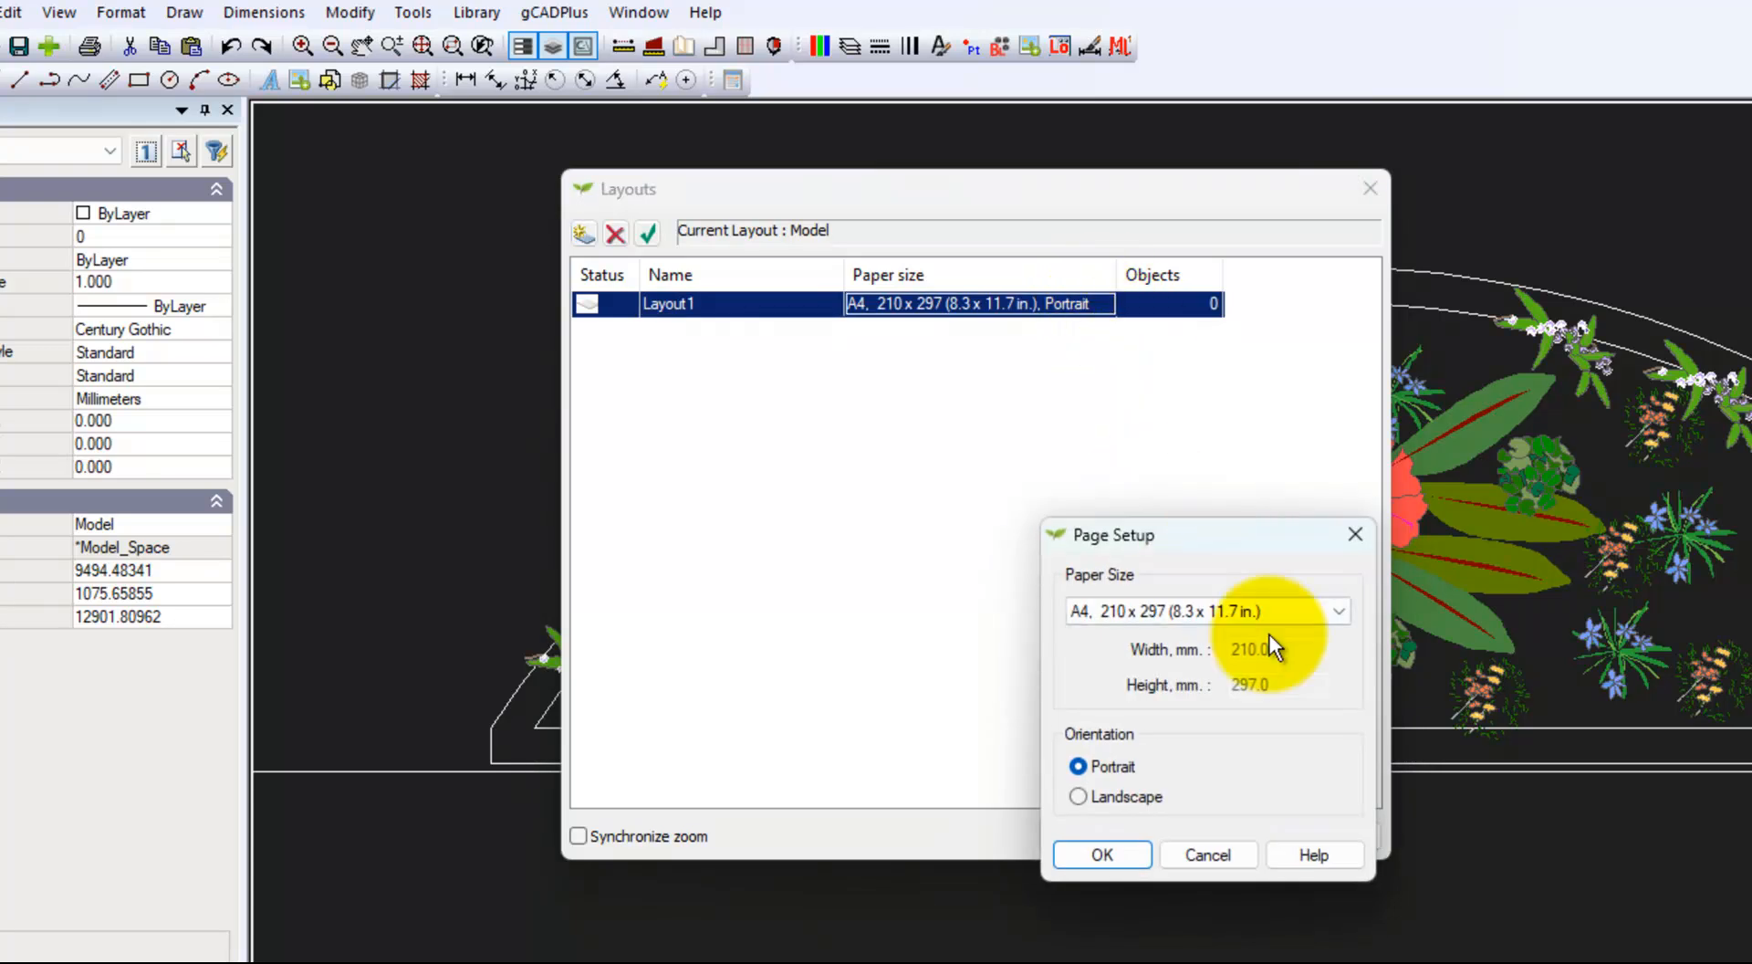
{"action": "left_click", "coordinate": [1077, 797]}
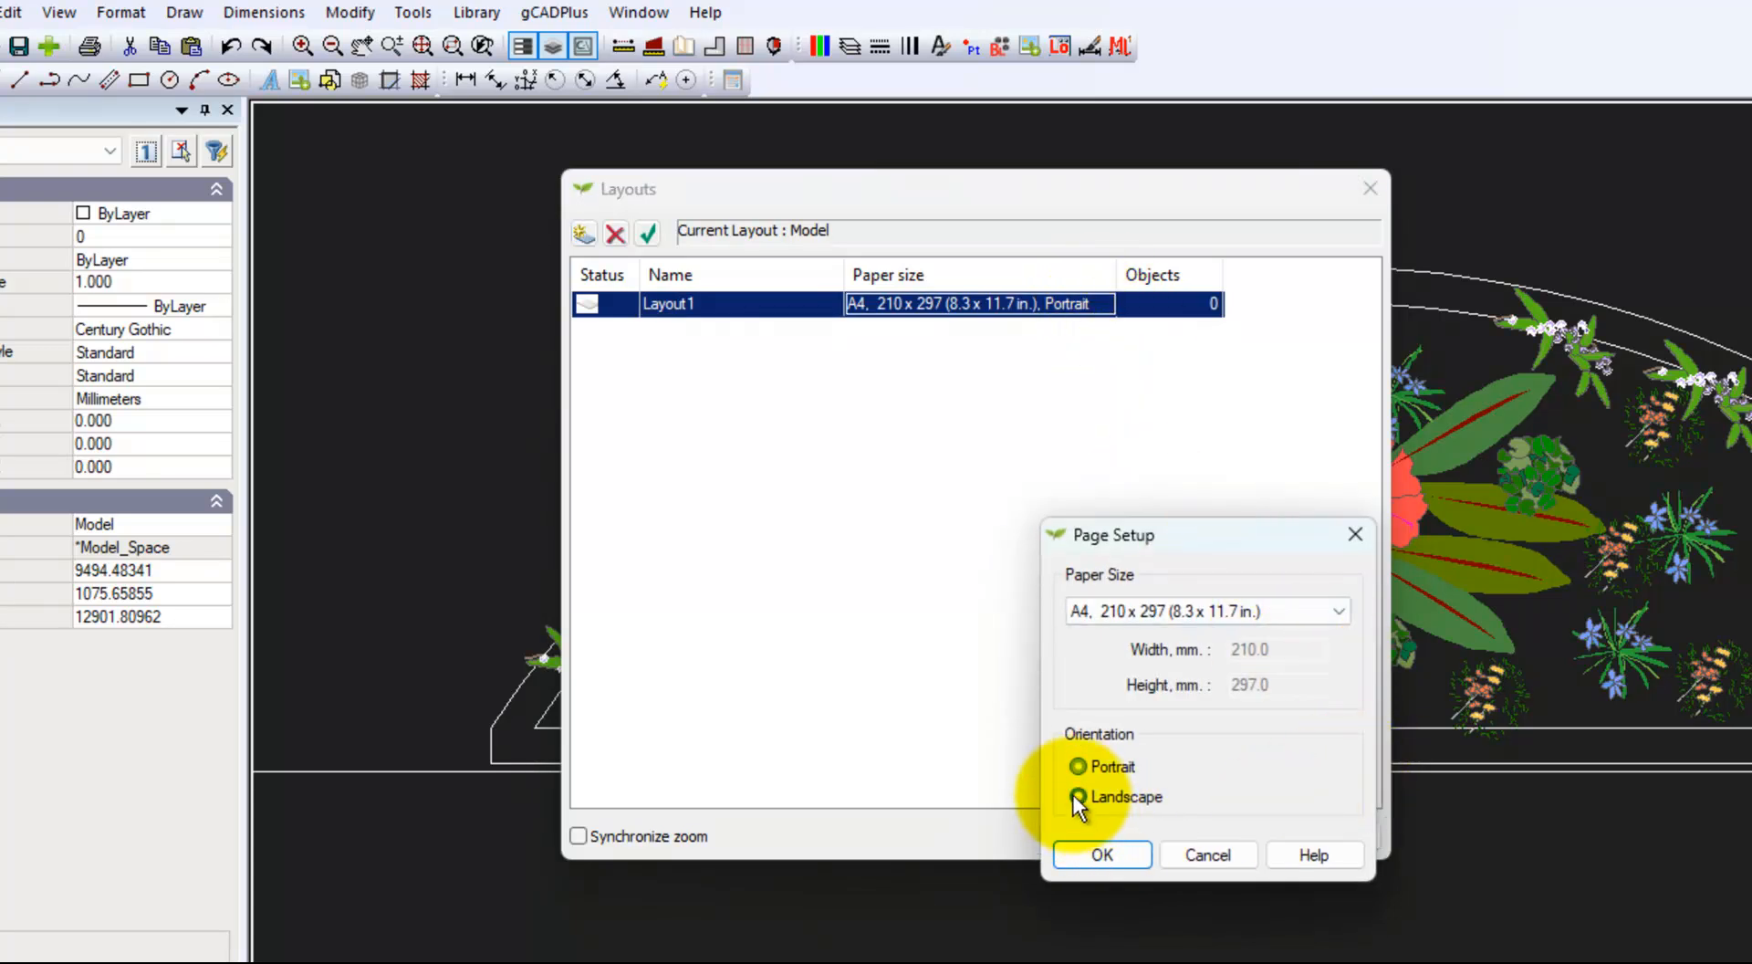
{"action": "left_click", "coordinate": [1339, 612]}
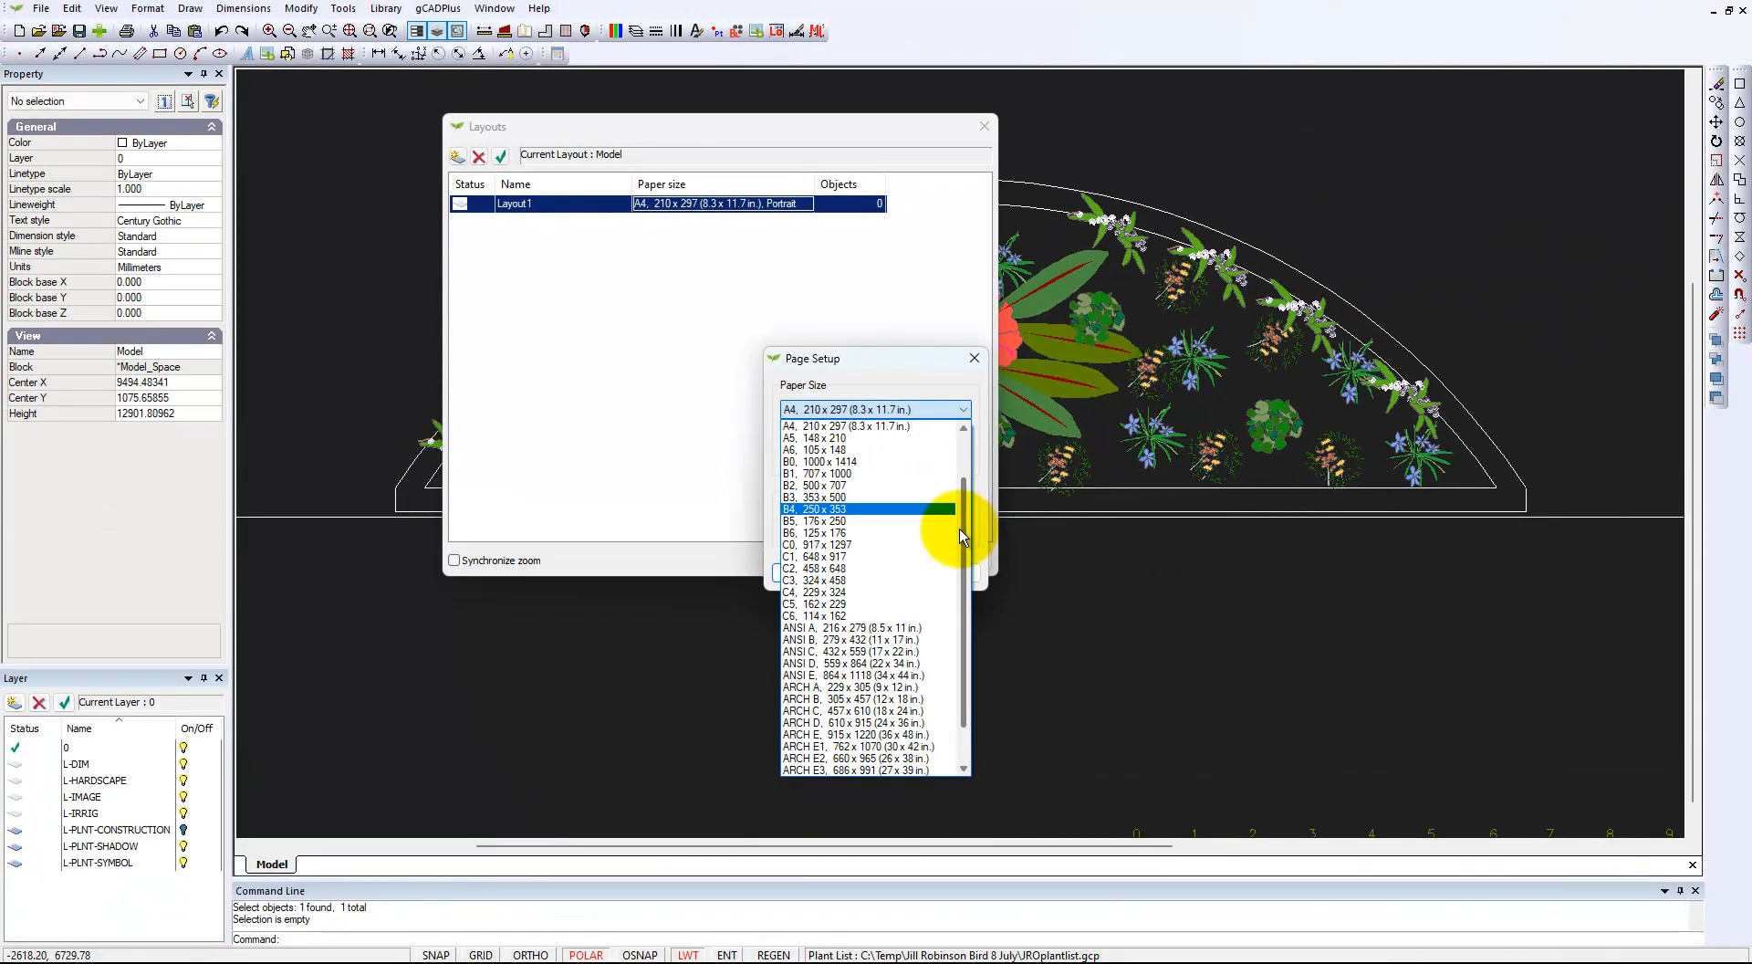
{"action": "left_click_drag", "start_coordinate": [960, 529], "coordinate": [961, 480]}
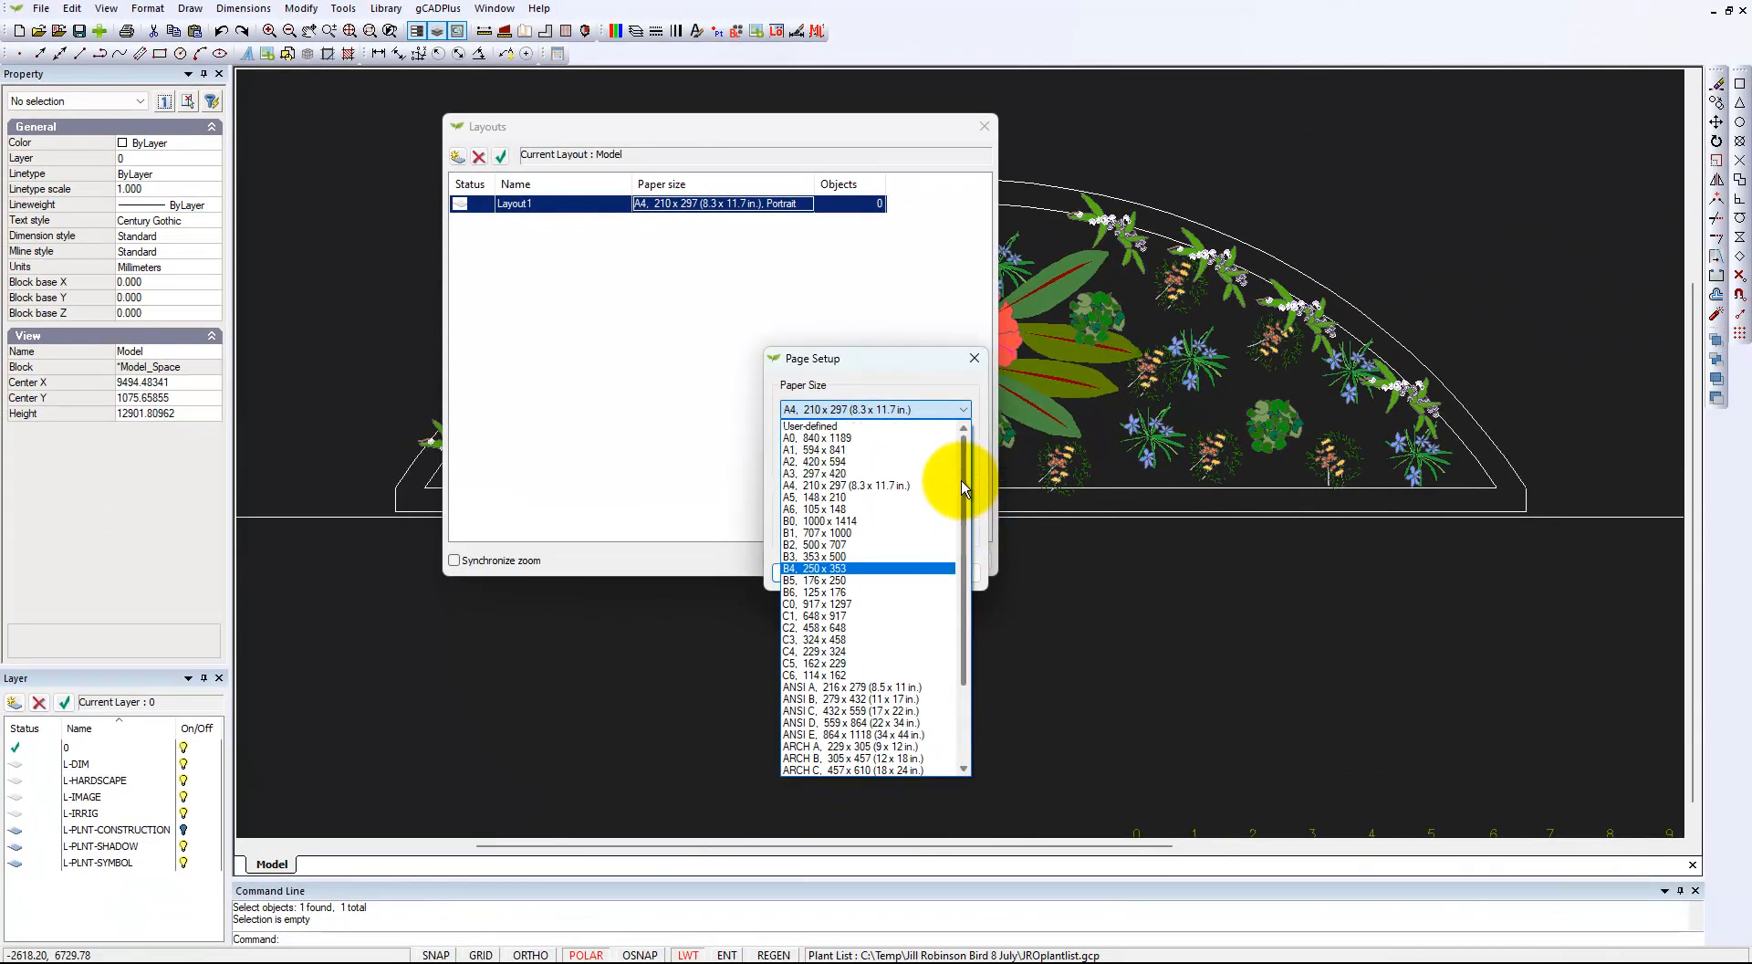
{"action": "left_click", "coordinate": [829, 474]}
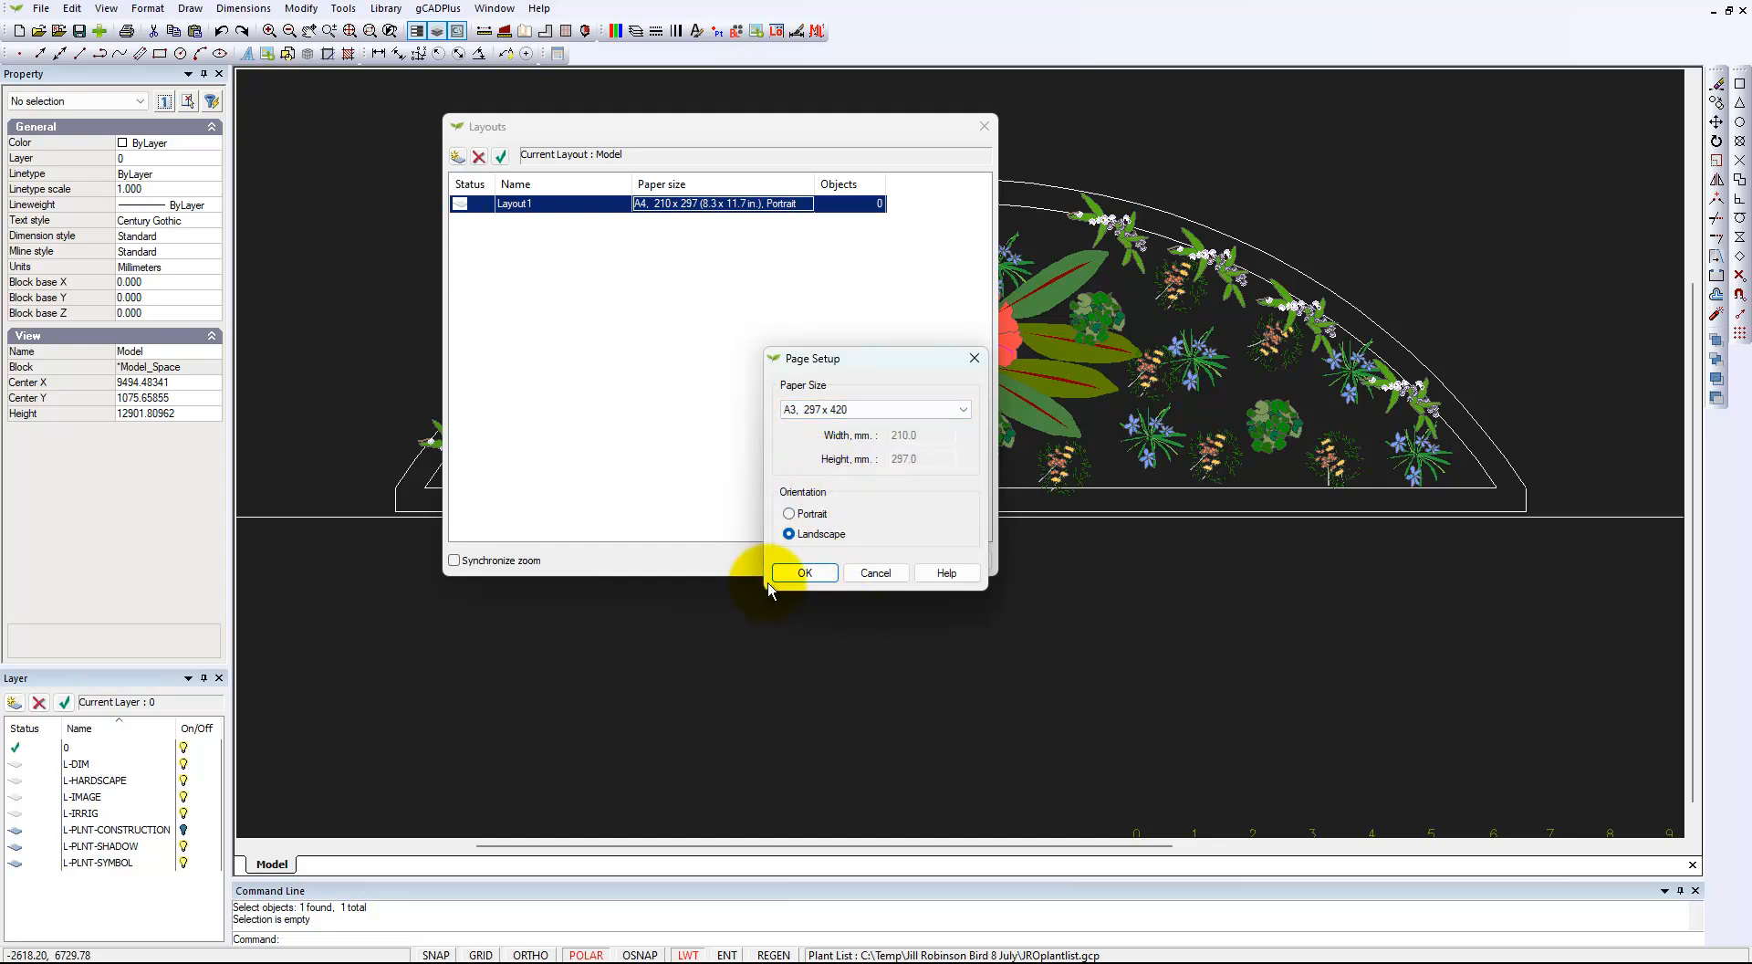
{"action": "left_click", "coordinate": [809, 571]}
{"action": "left_click", "coordinate": [805, 560]}
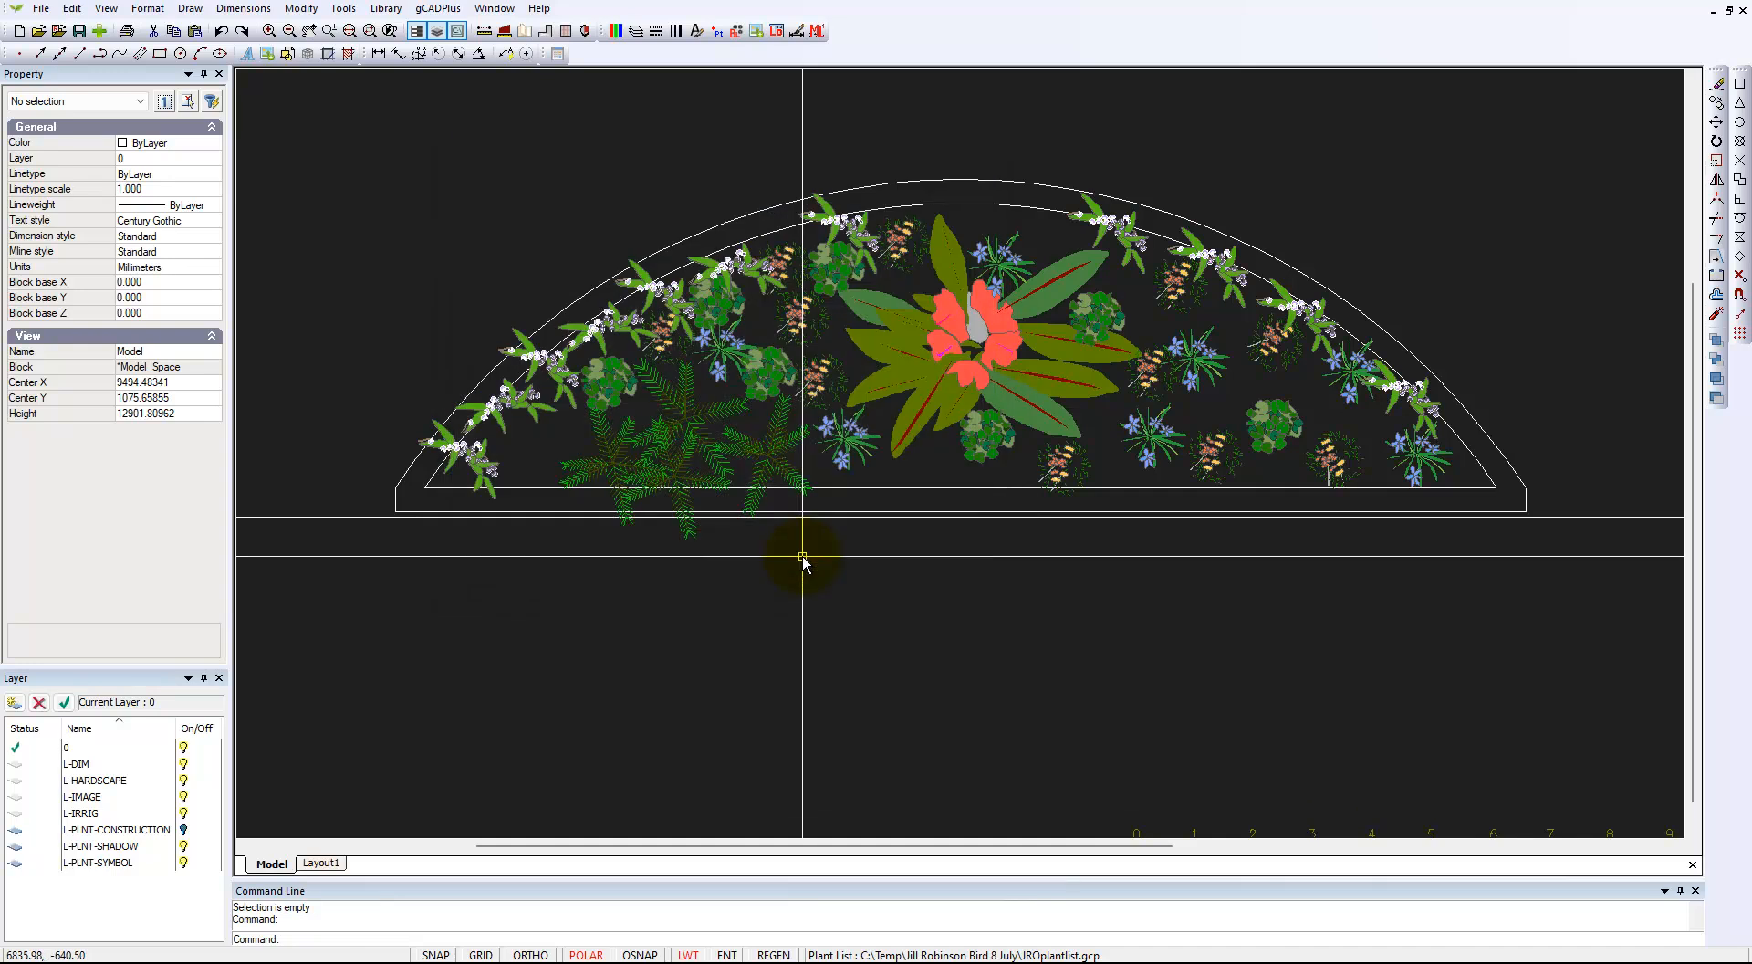
Step: Turn off the grid on Layout1 and tighten its view frame around the garden bed, scale bar and north arrow, excluding the schedule
{"action": "left_click", "coordinate": [322, 863]}
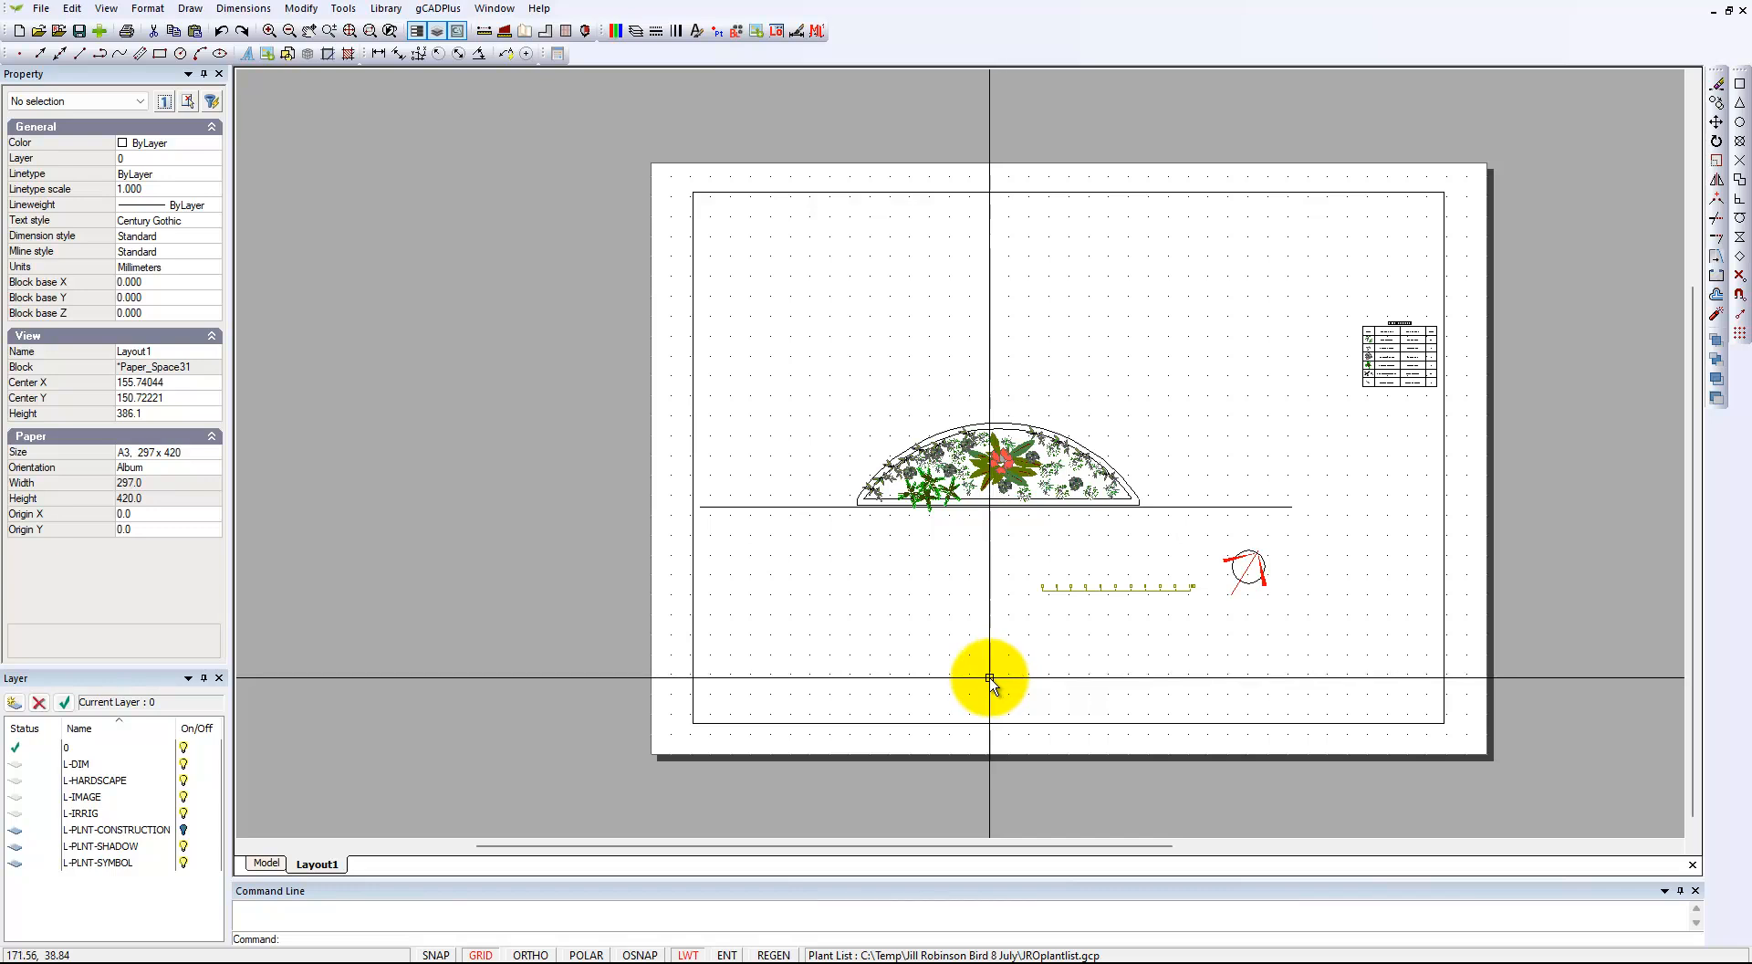
{"action": "mouse_move", "coordinate": [469, 937]}
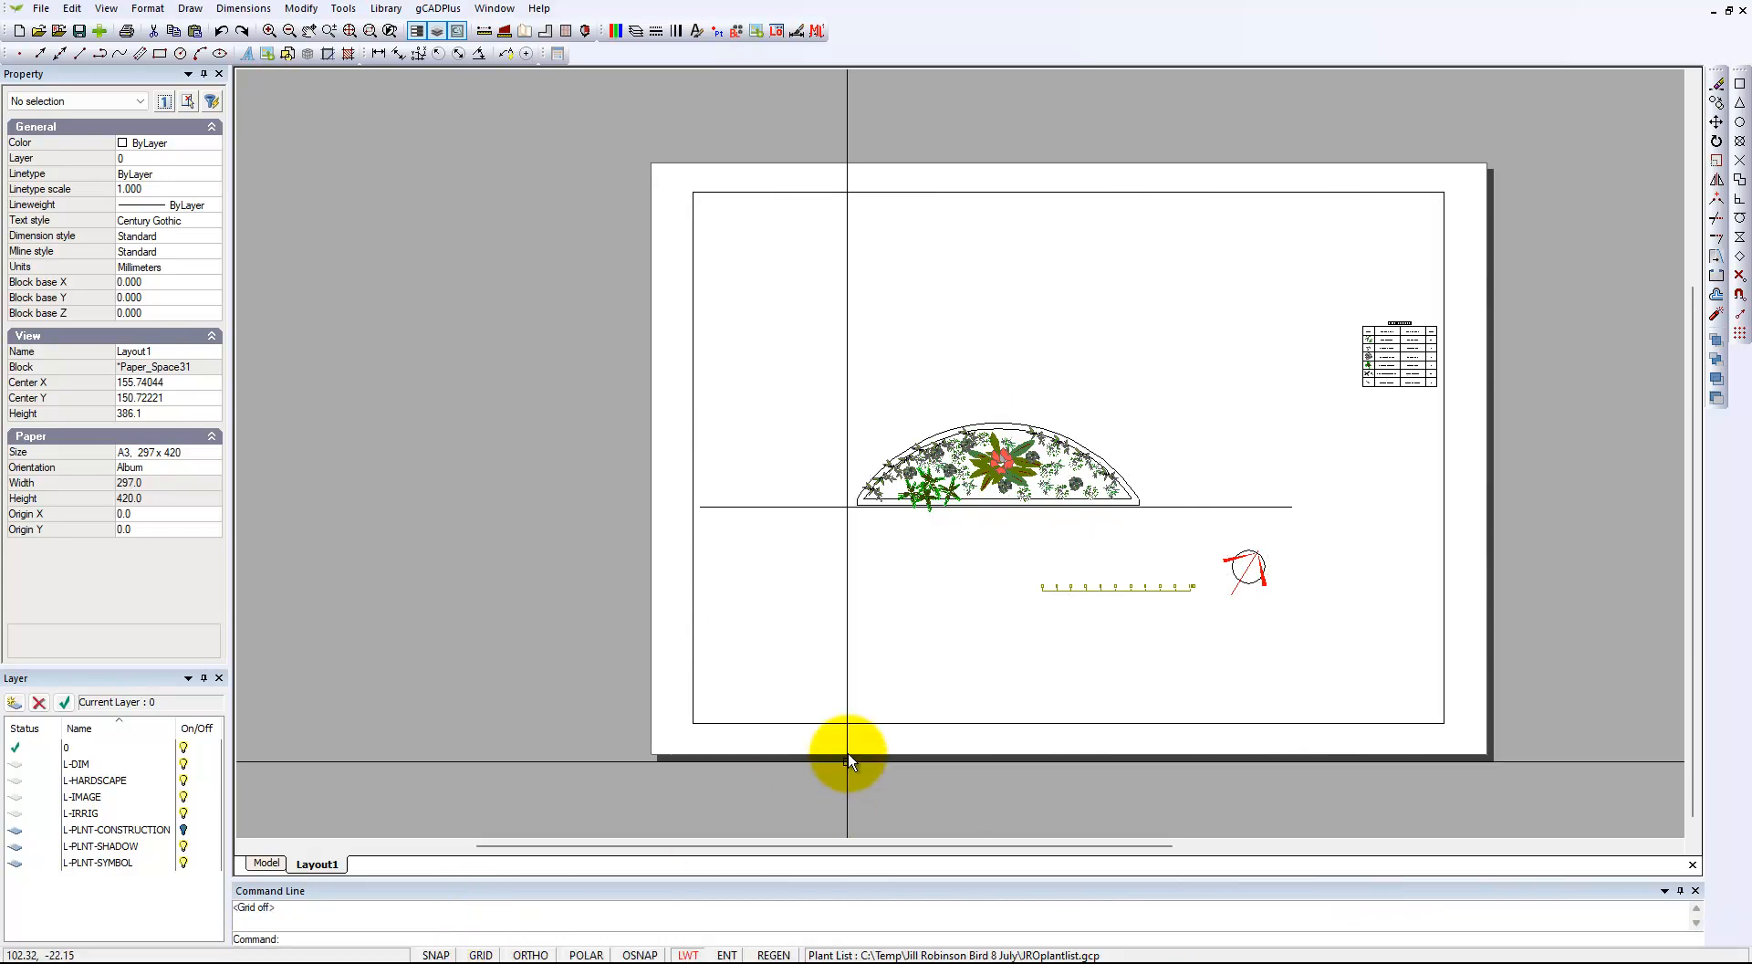
{"action": "double_click", "coordinate": [1127, 448]}
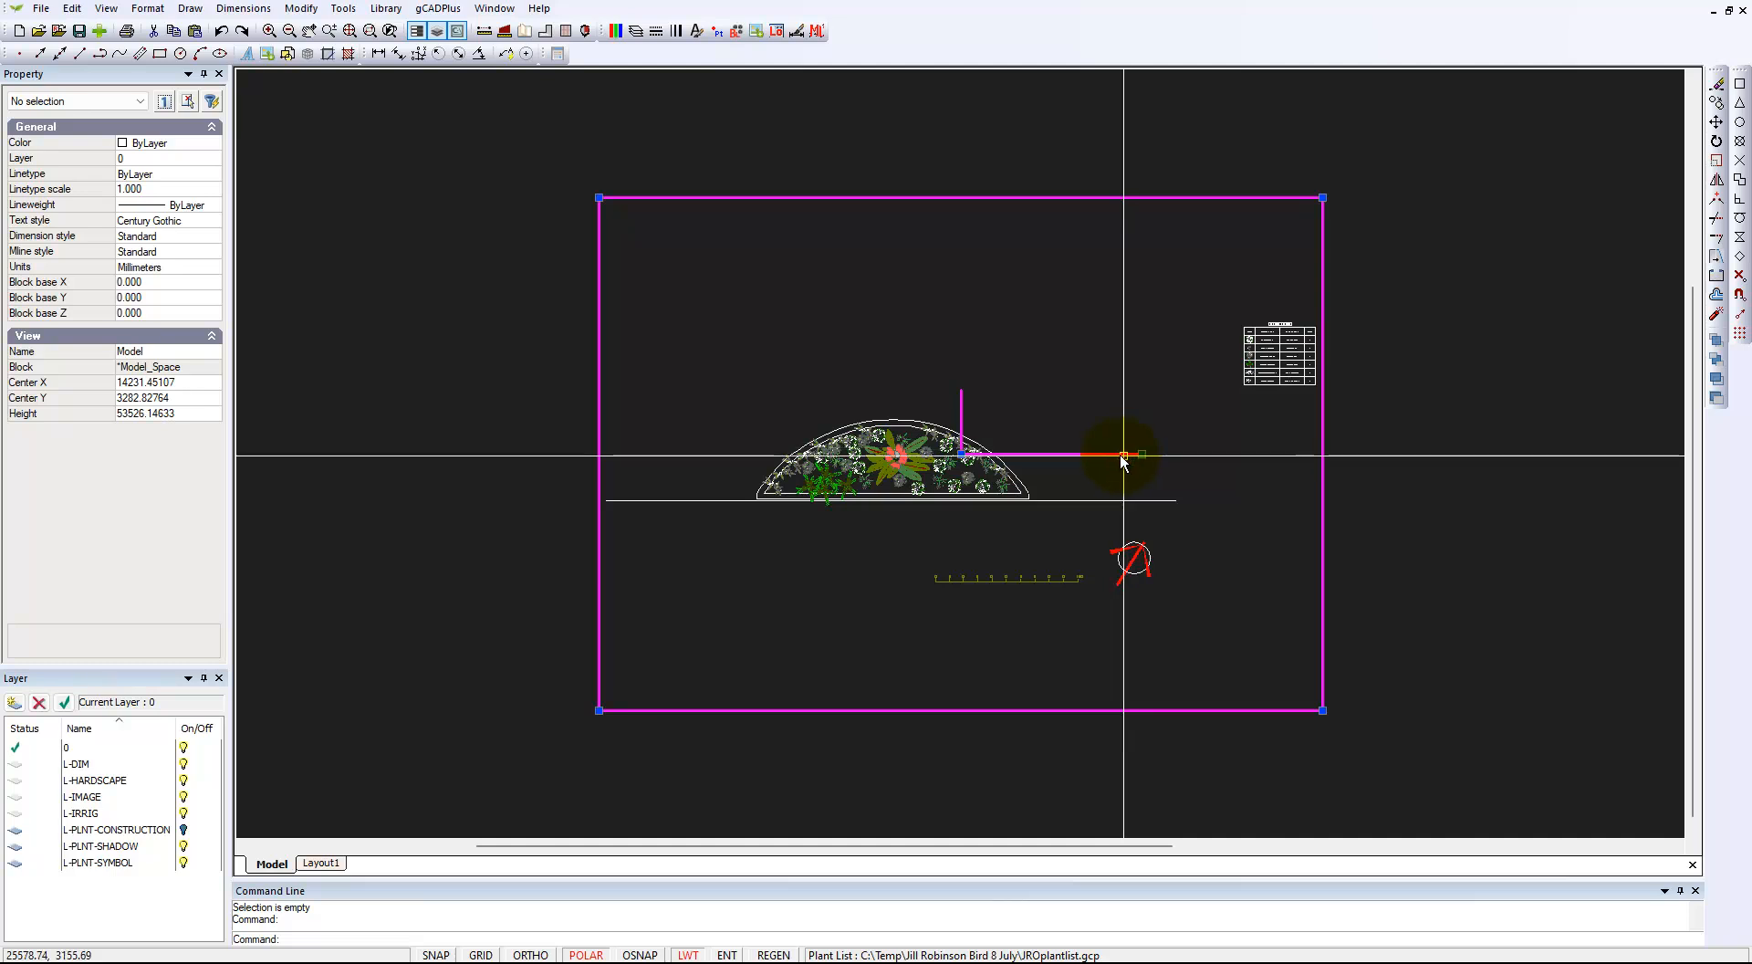
{"action": "left_click", "coordinate": [1322, 197]}
{"action": "left_click", "coordinate": [1187, 293]}
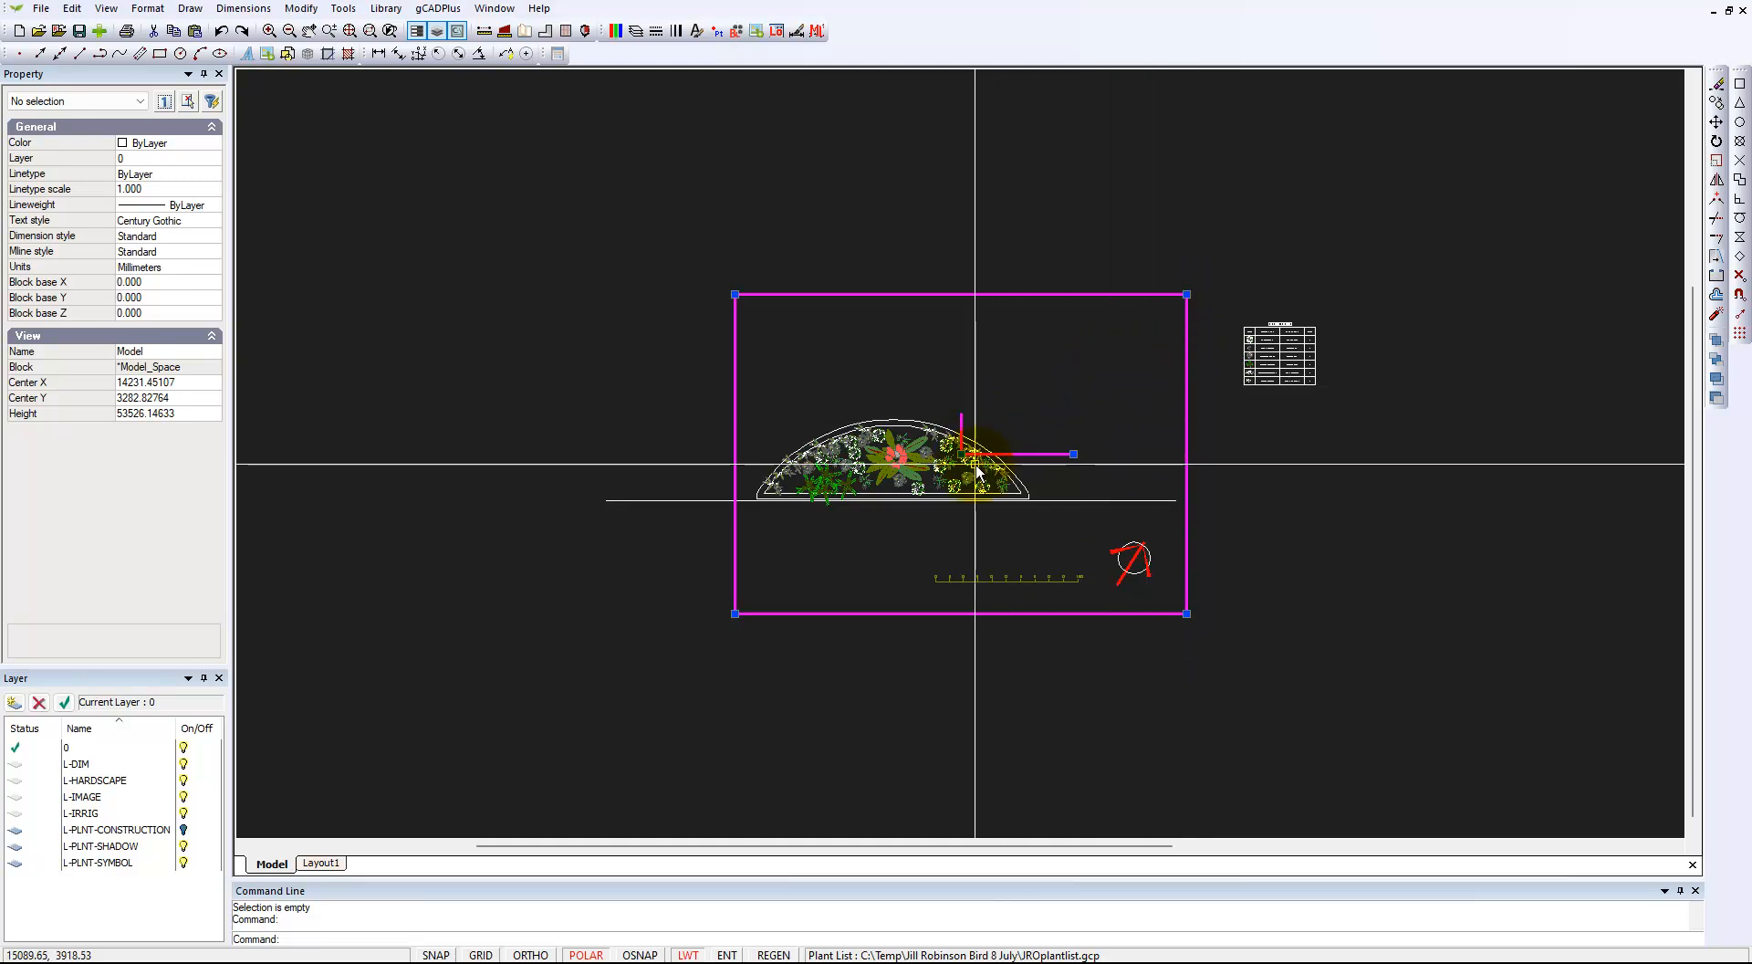
{"action": "left_click", "coordinate": [939, 454]}
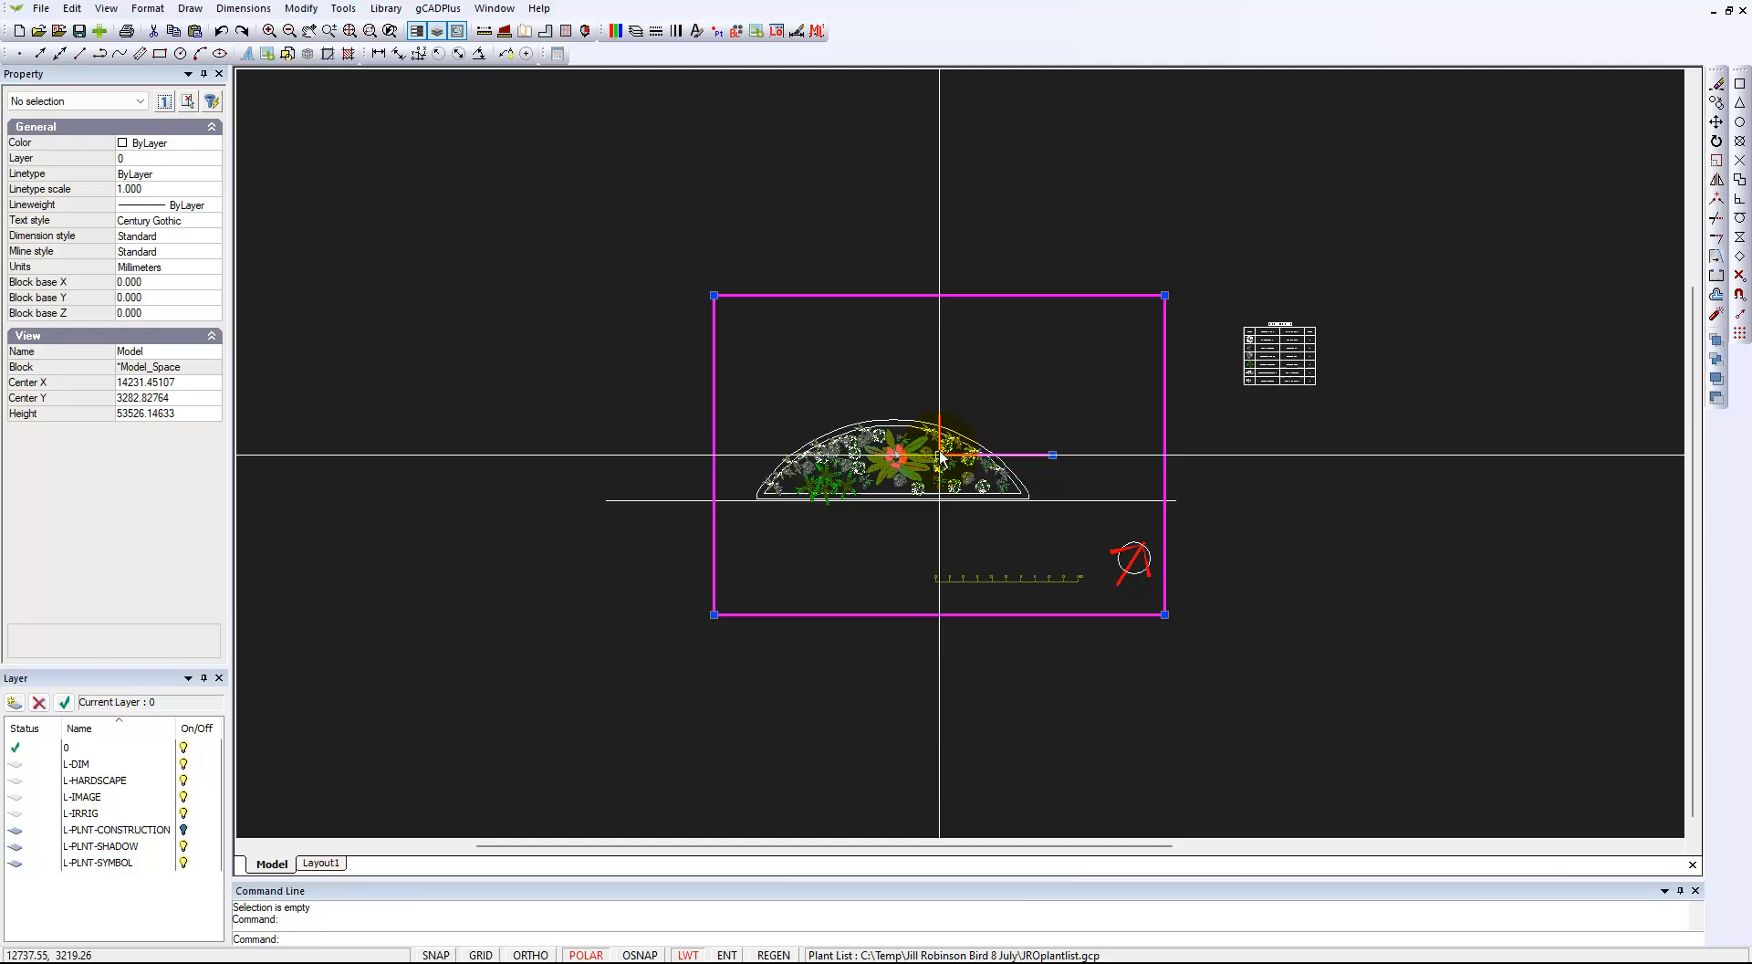
{"action": "right_click", "coordinate": [1060, 363]}
{"action": "left_click", "coordinate": [1081, 367]}
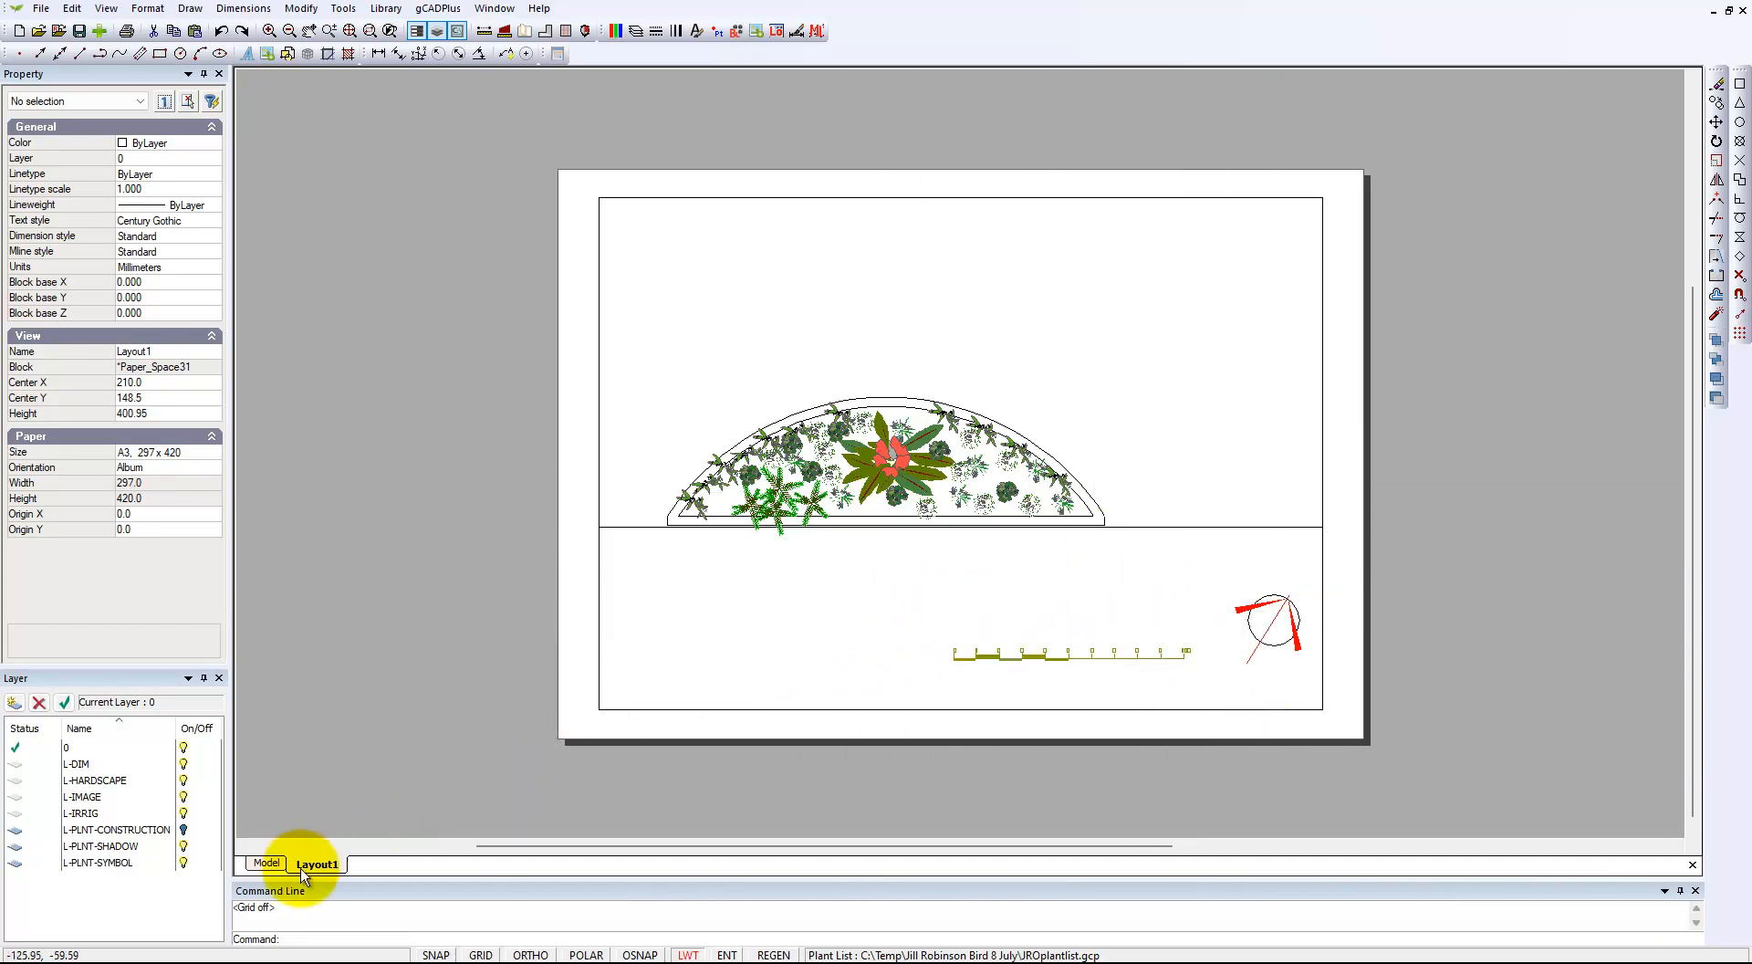
Step: Move the scale bar and north arrow together in model space, up and slightly left toward the garden bed
{"action": "left_click", "coordinate": [266, 863]}
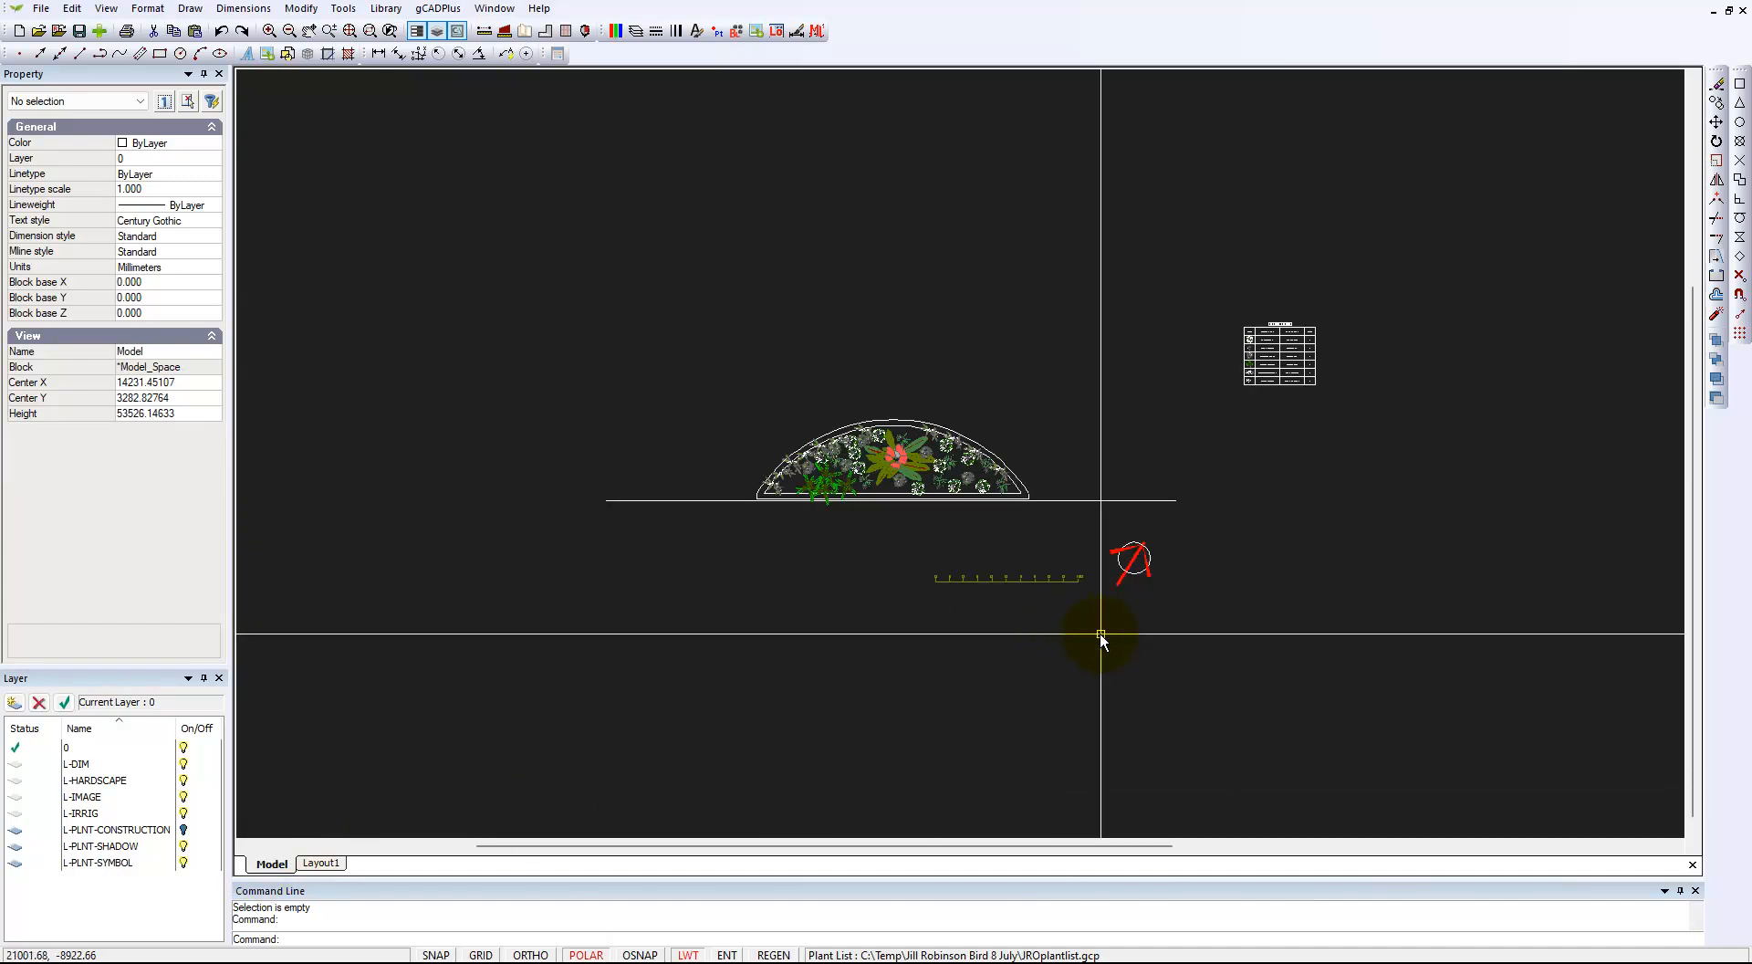
{"action": "left_click", "coordinate": [1166, 618]}
{"action": "left_click", "coordinate": [995, 545]}
{"action": "right_click", "coordinate": [1001, 573]}
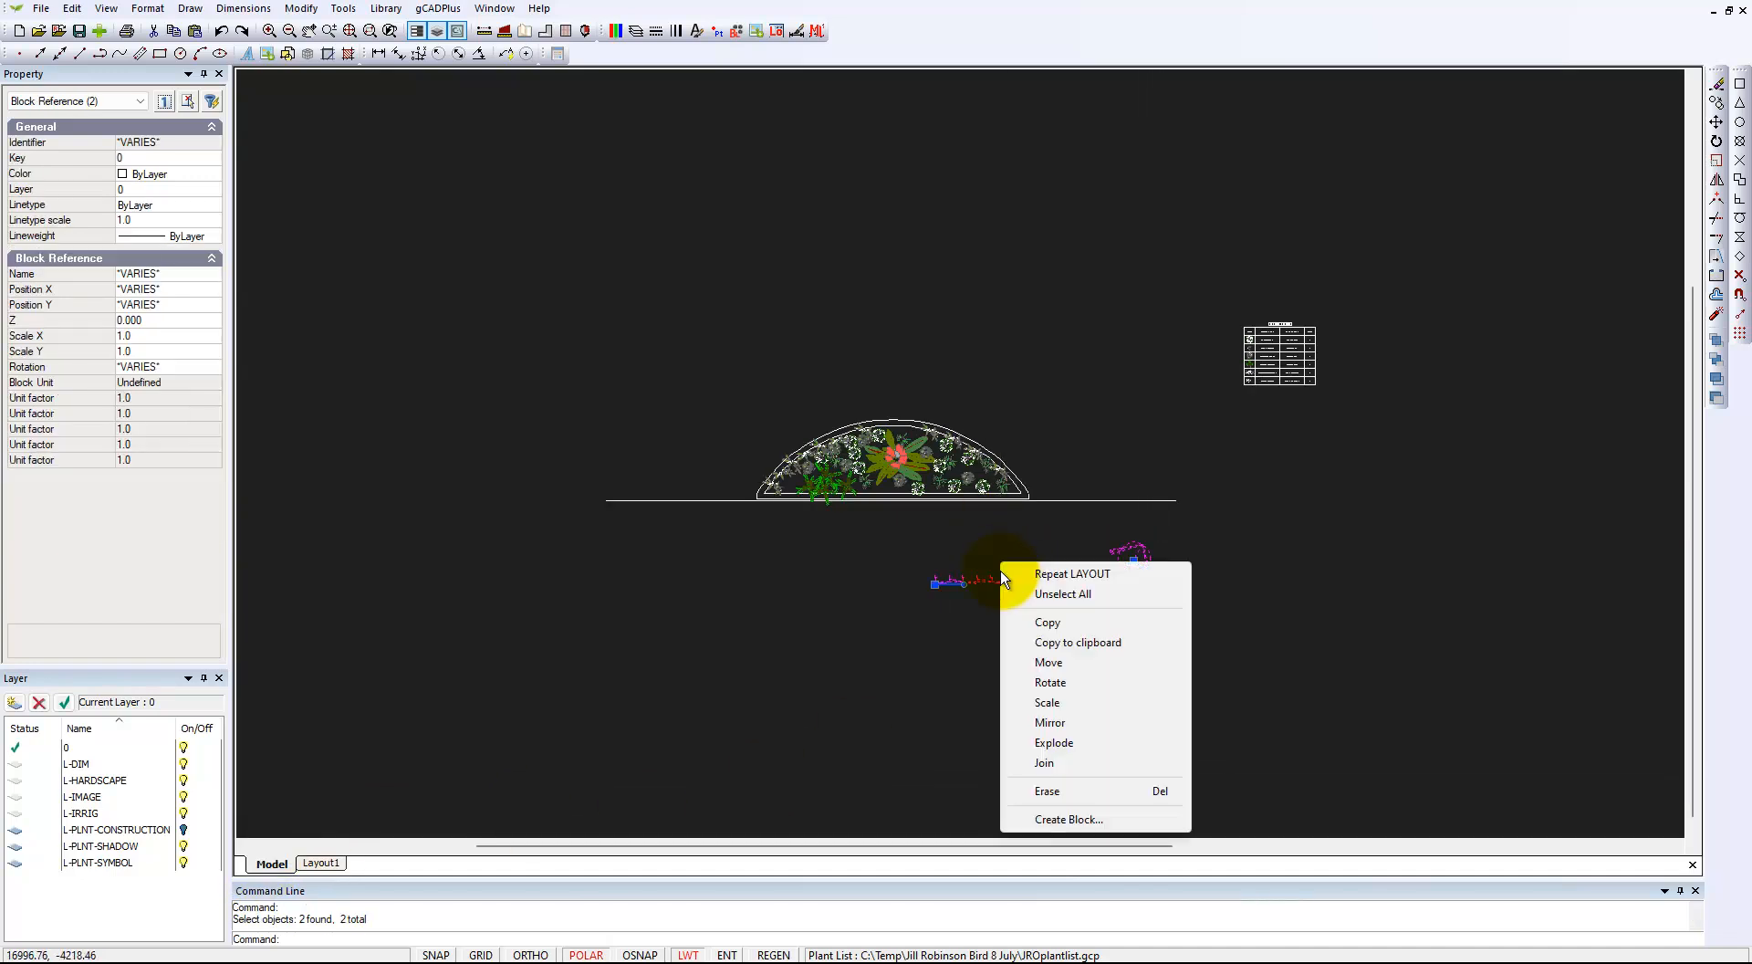
{"action": "left_click", "coordinate": [1047, 662]}
{"action": "left_click", "coordinate": [1000, 603]}
{"action": "left_click", "coordinate": [987, 576]}
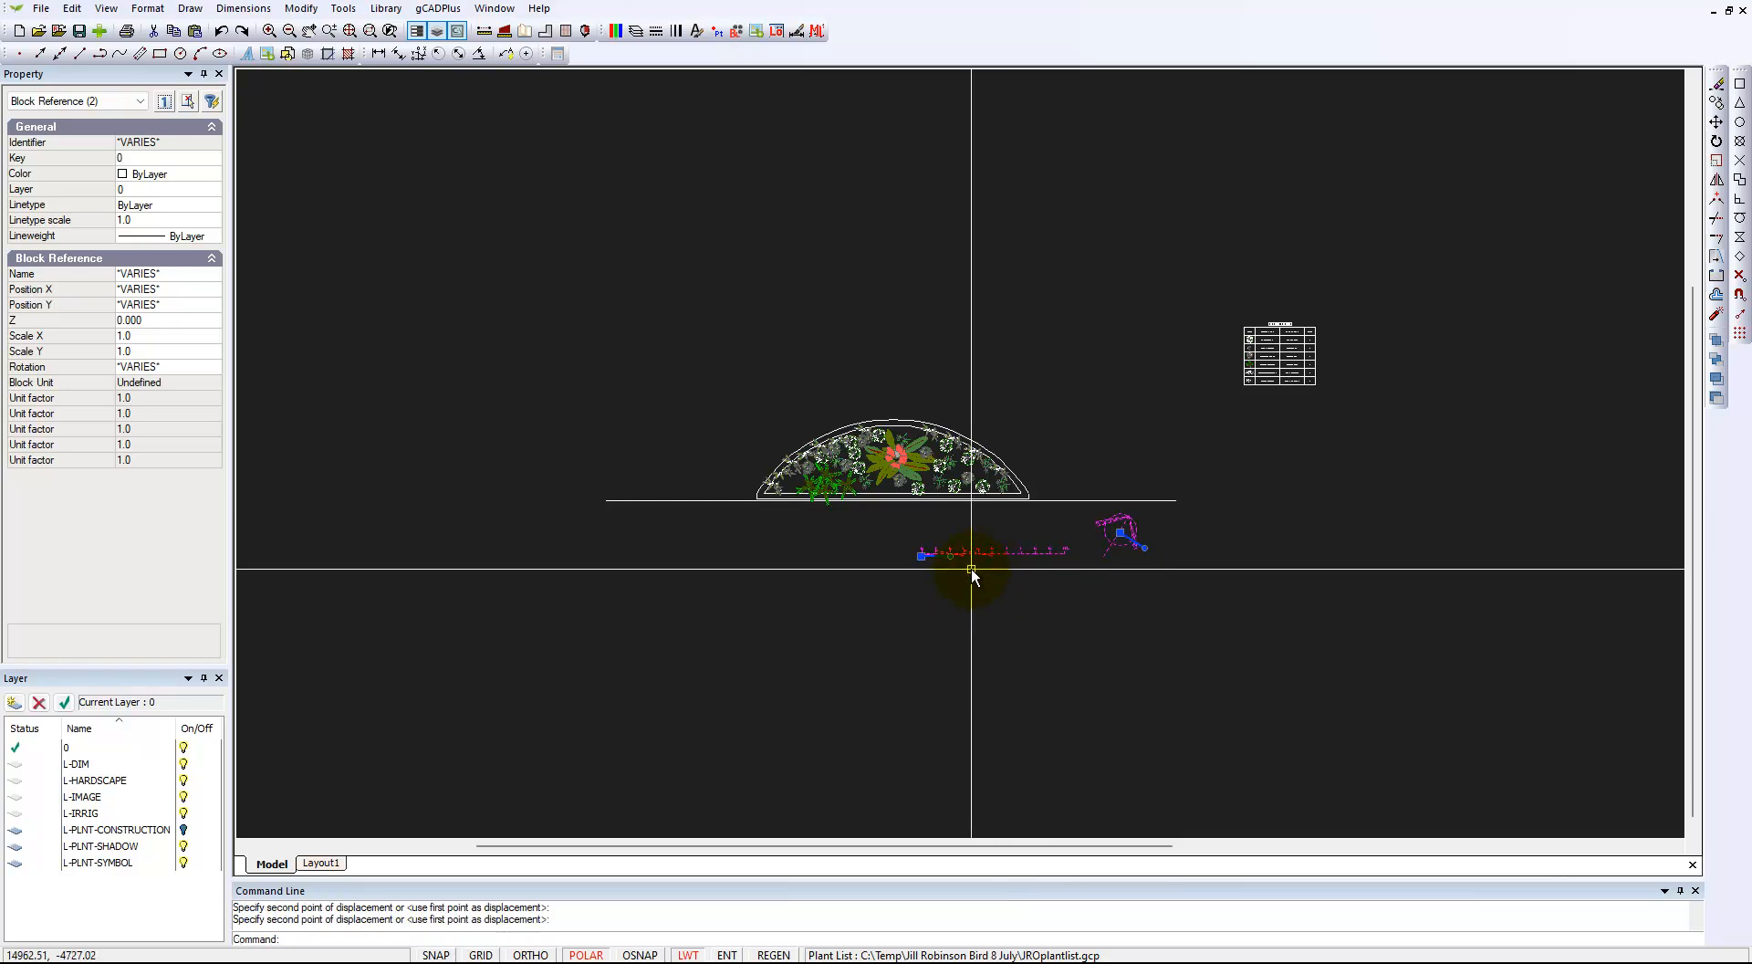
Step: Set the north arrow's Scale X and Scale Y to 0.5
{"action": "left_click", "coordinate": [1117, 543]}
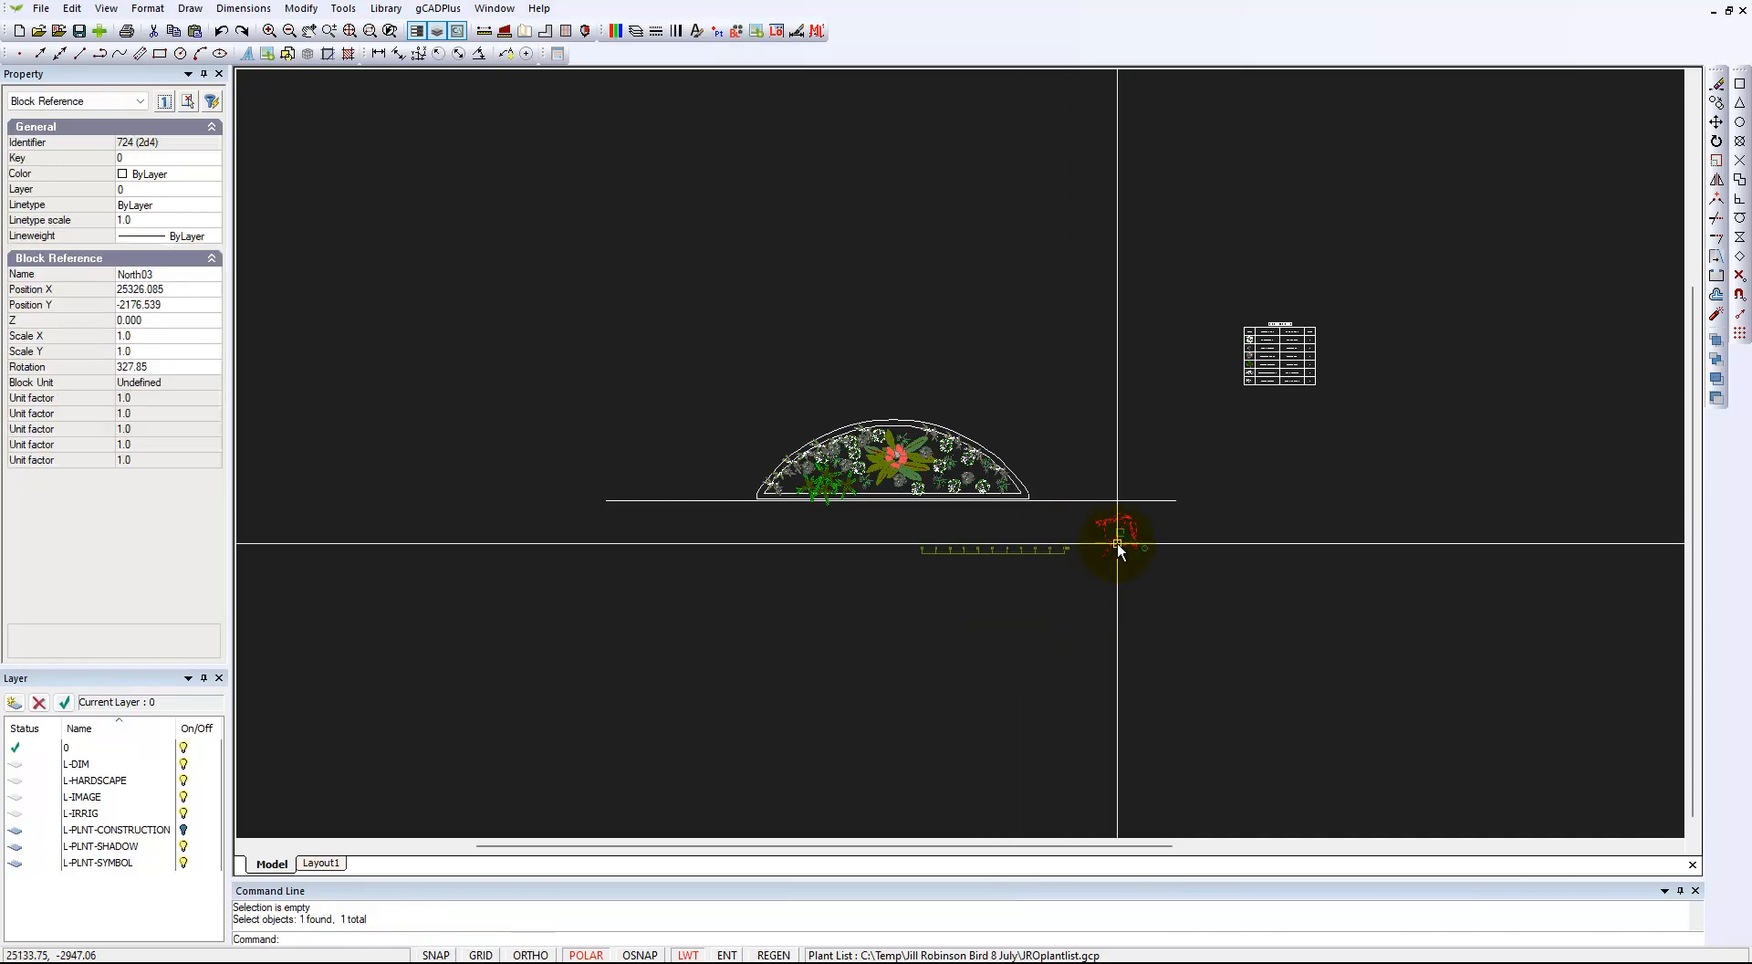
{"action": "left_click", "coordinate": [170, 335]}
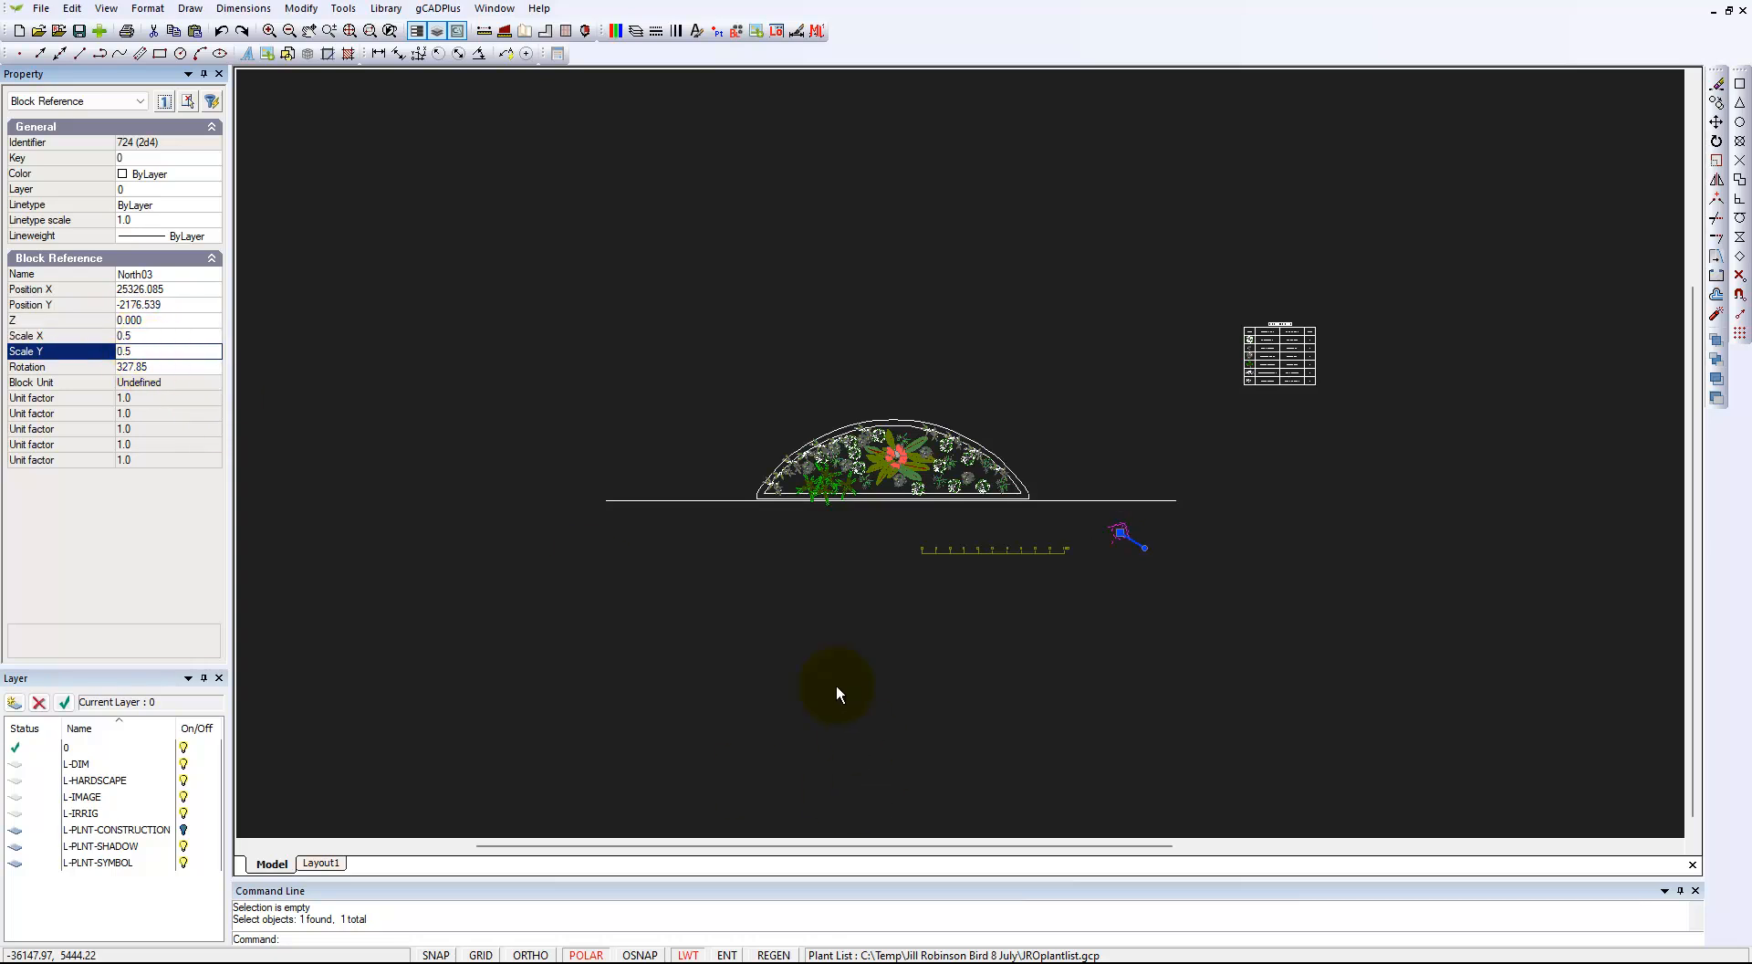
{"action": "key", "text": "Escape"}
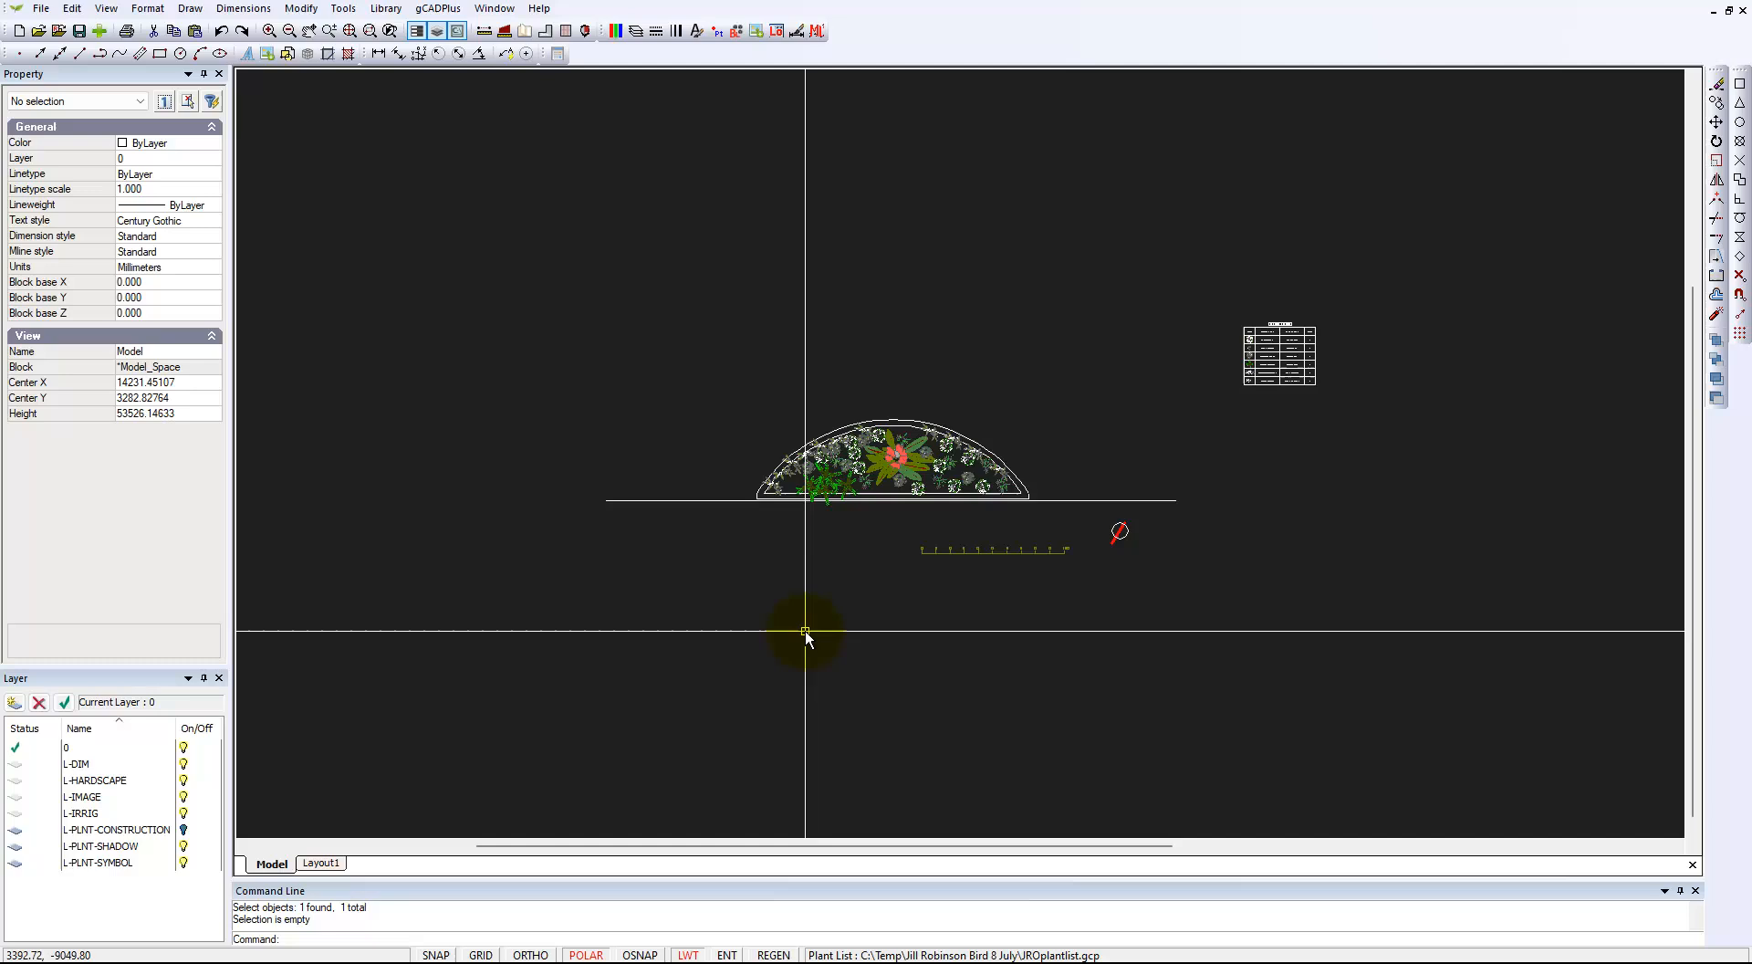
Step: Shrink Layout1's view frame around the garden bed, shift it slightly left to centre the bed, and display it on the layout
{"action": "left_click", "coordinate": [334, 863]}
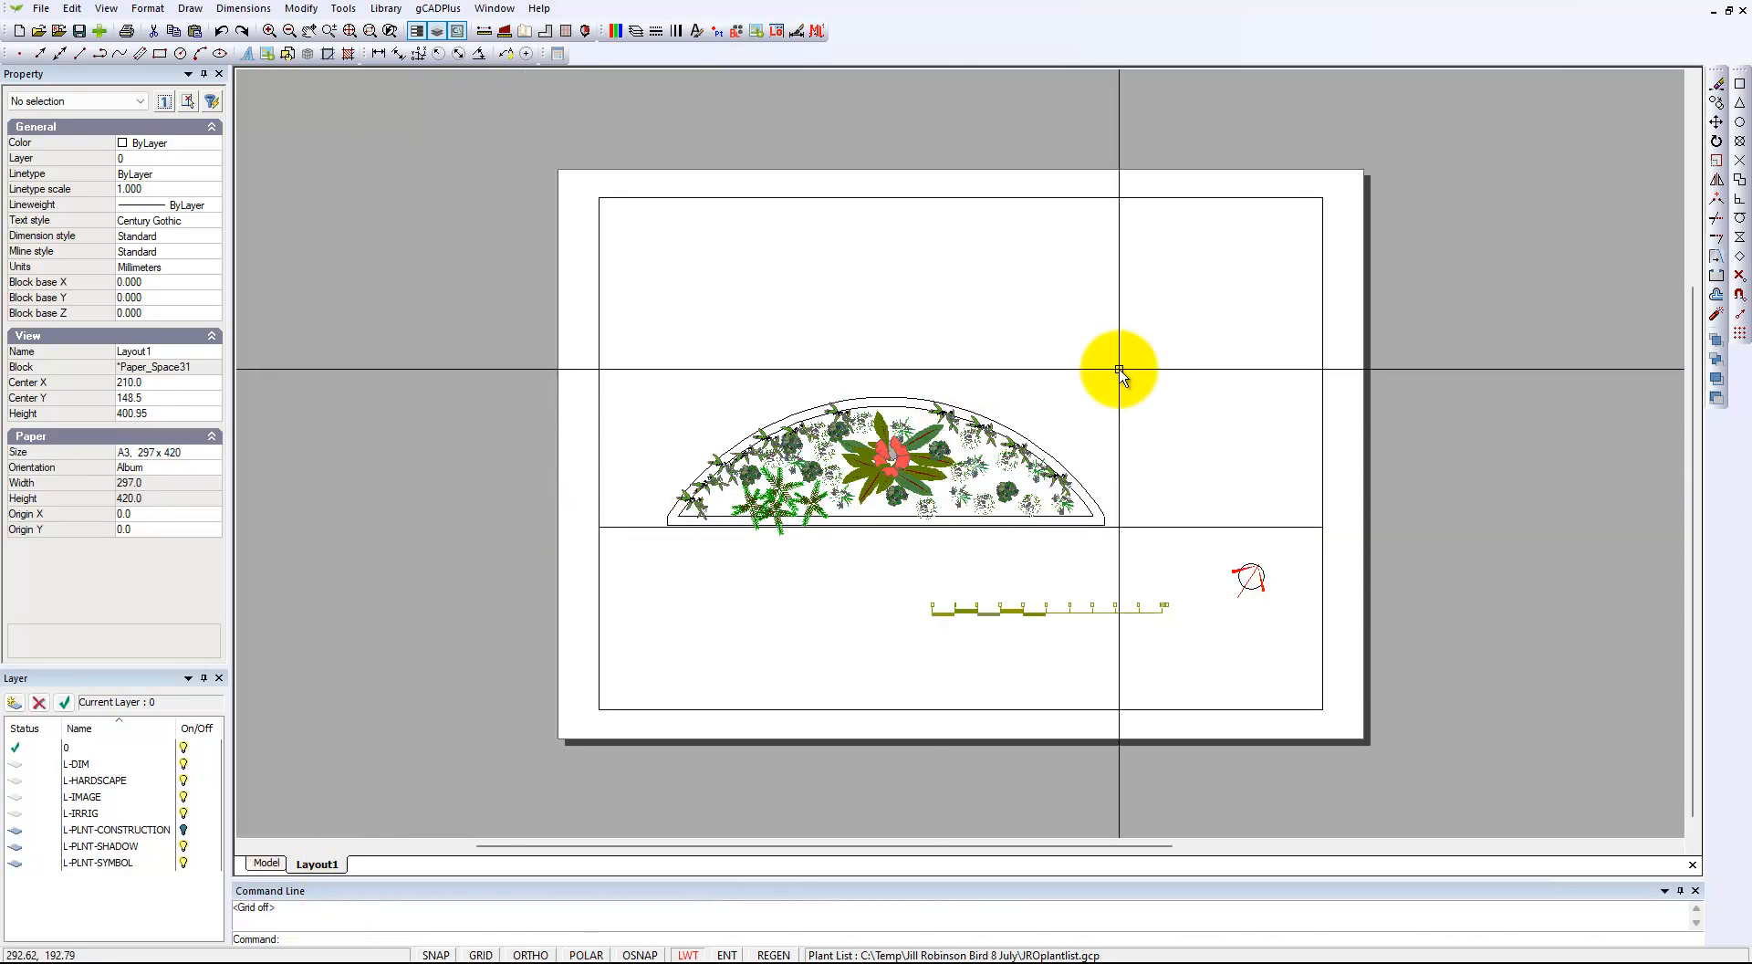
{"action": "double_click", "coordinate": [1095, 416]}
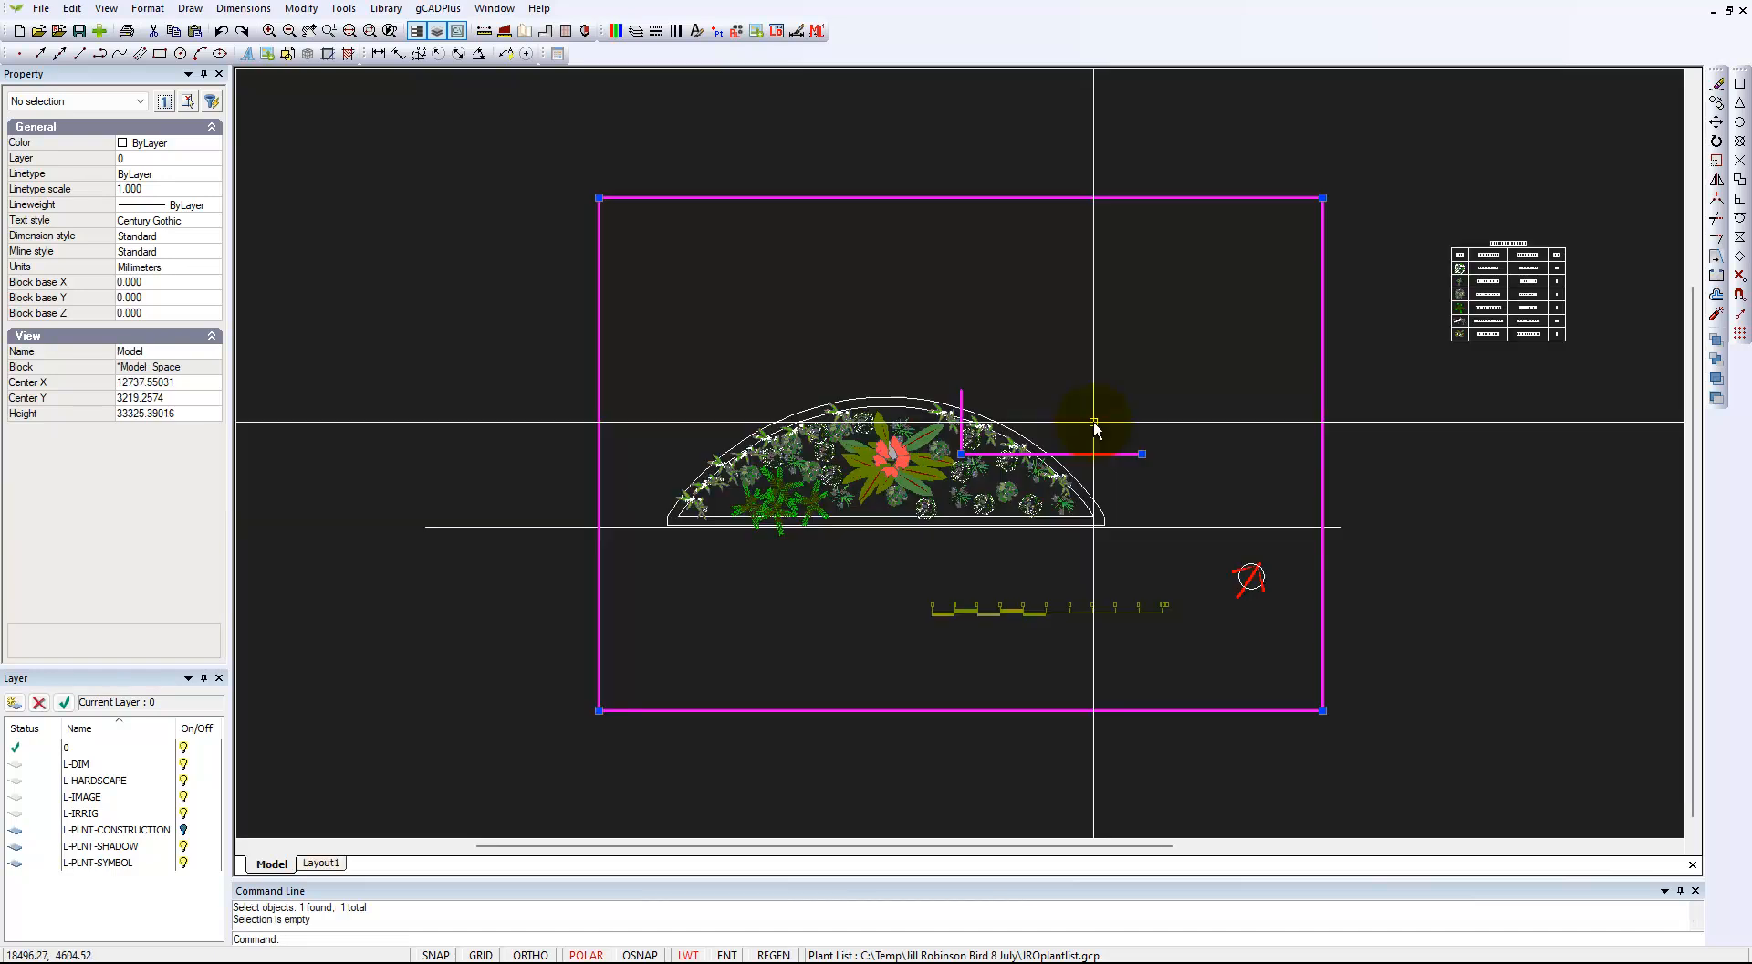
{"action": "left_click", "coordinate": [1324, 197]}
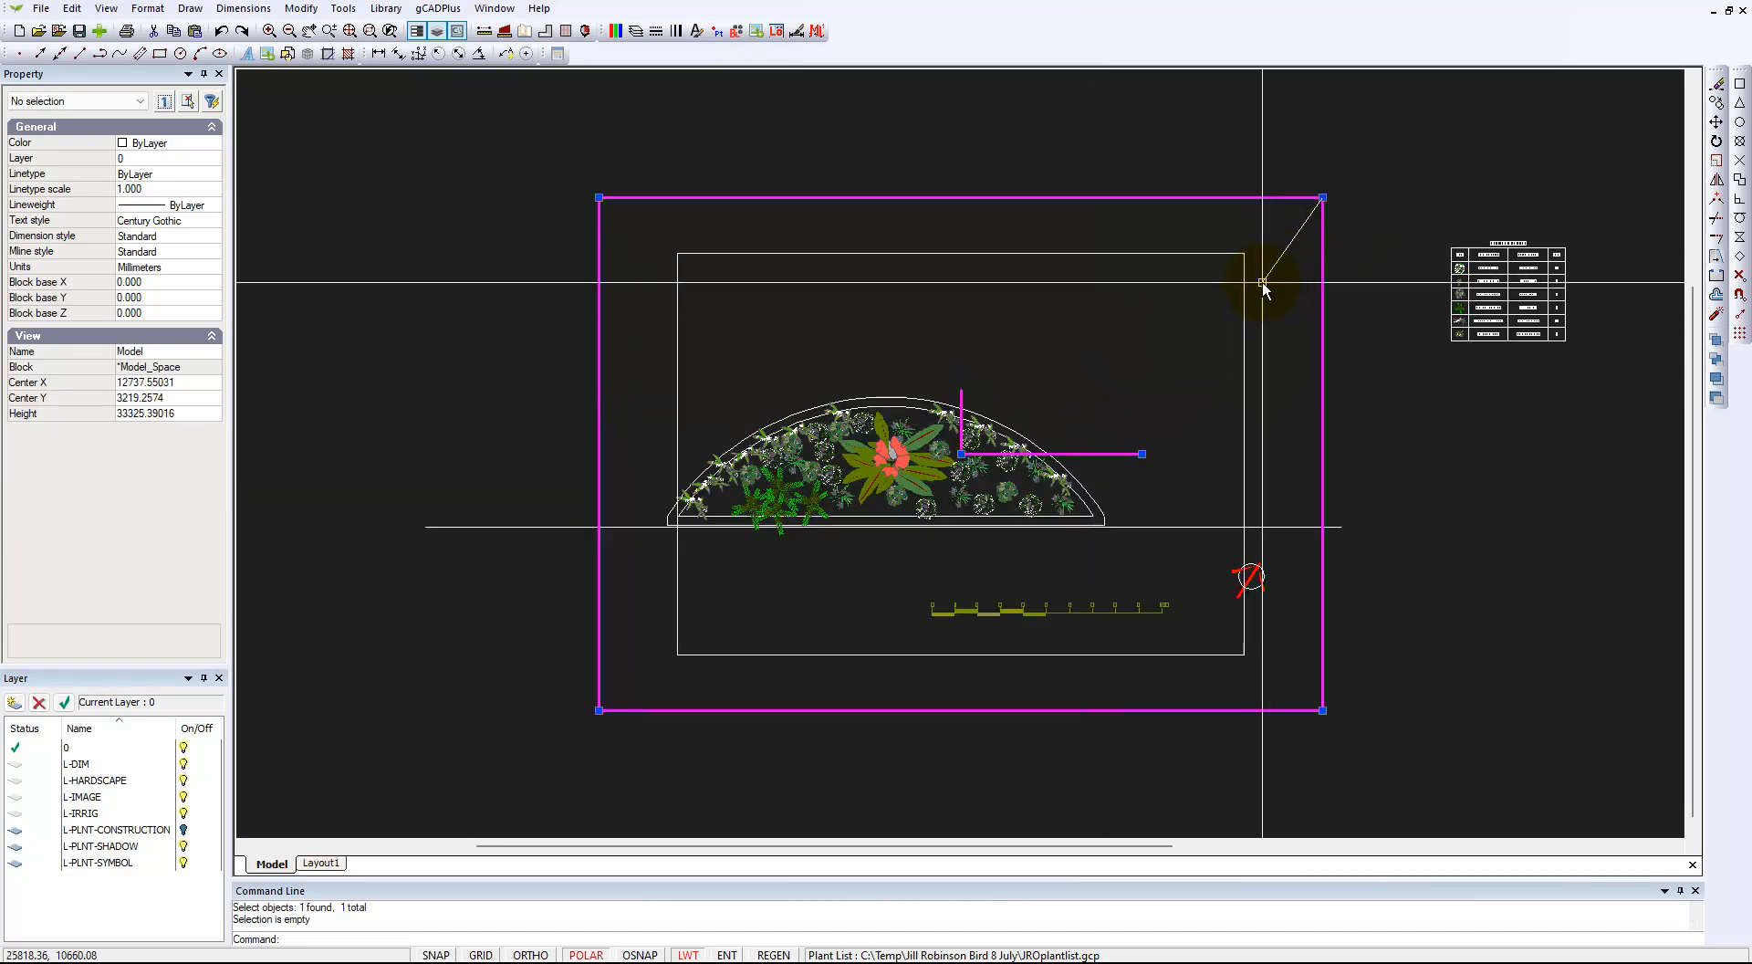
{"action": "left_click", "coordinate": [1264, 274]}
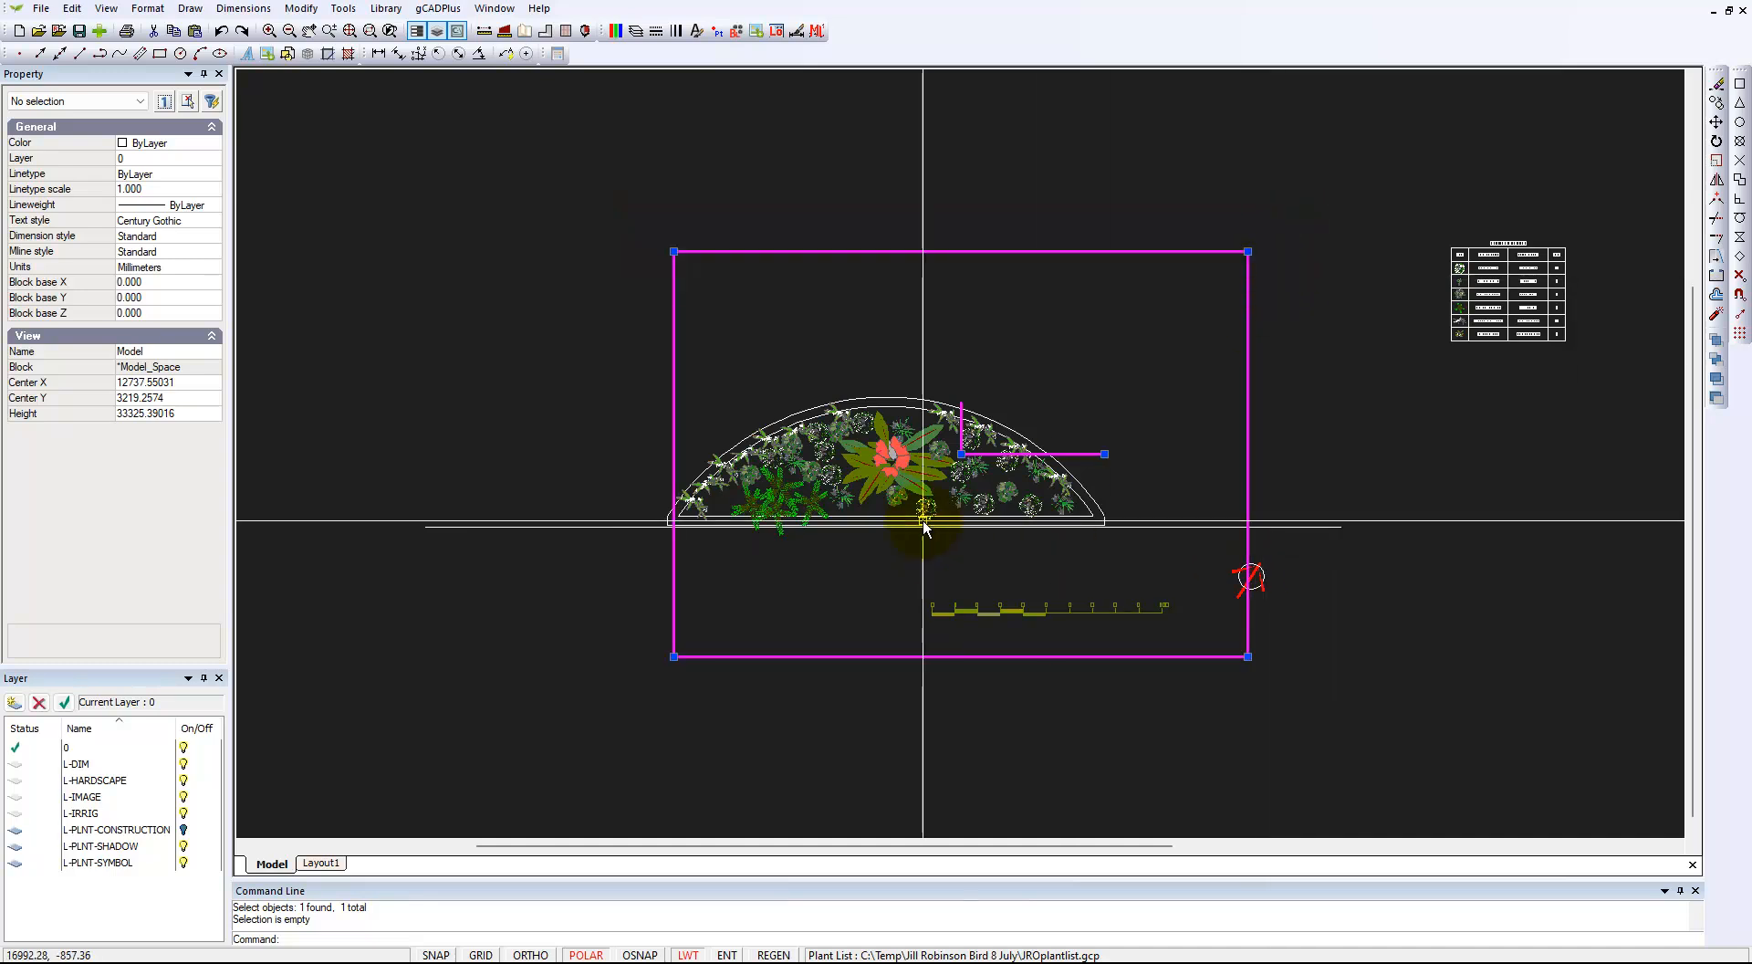
{"action": "left_click", "coordinate": [961, 453]}
{"action": "left_click", "coordinate": [924, 450]}
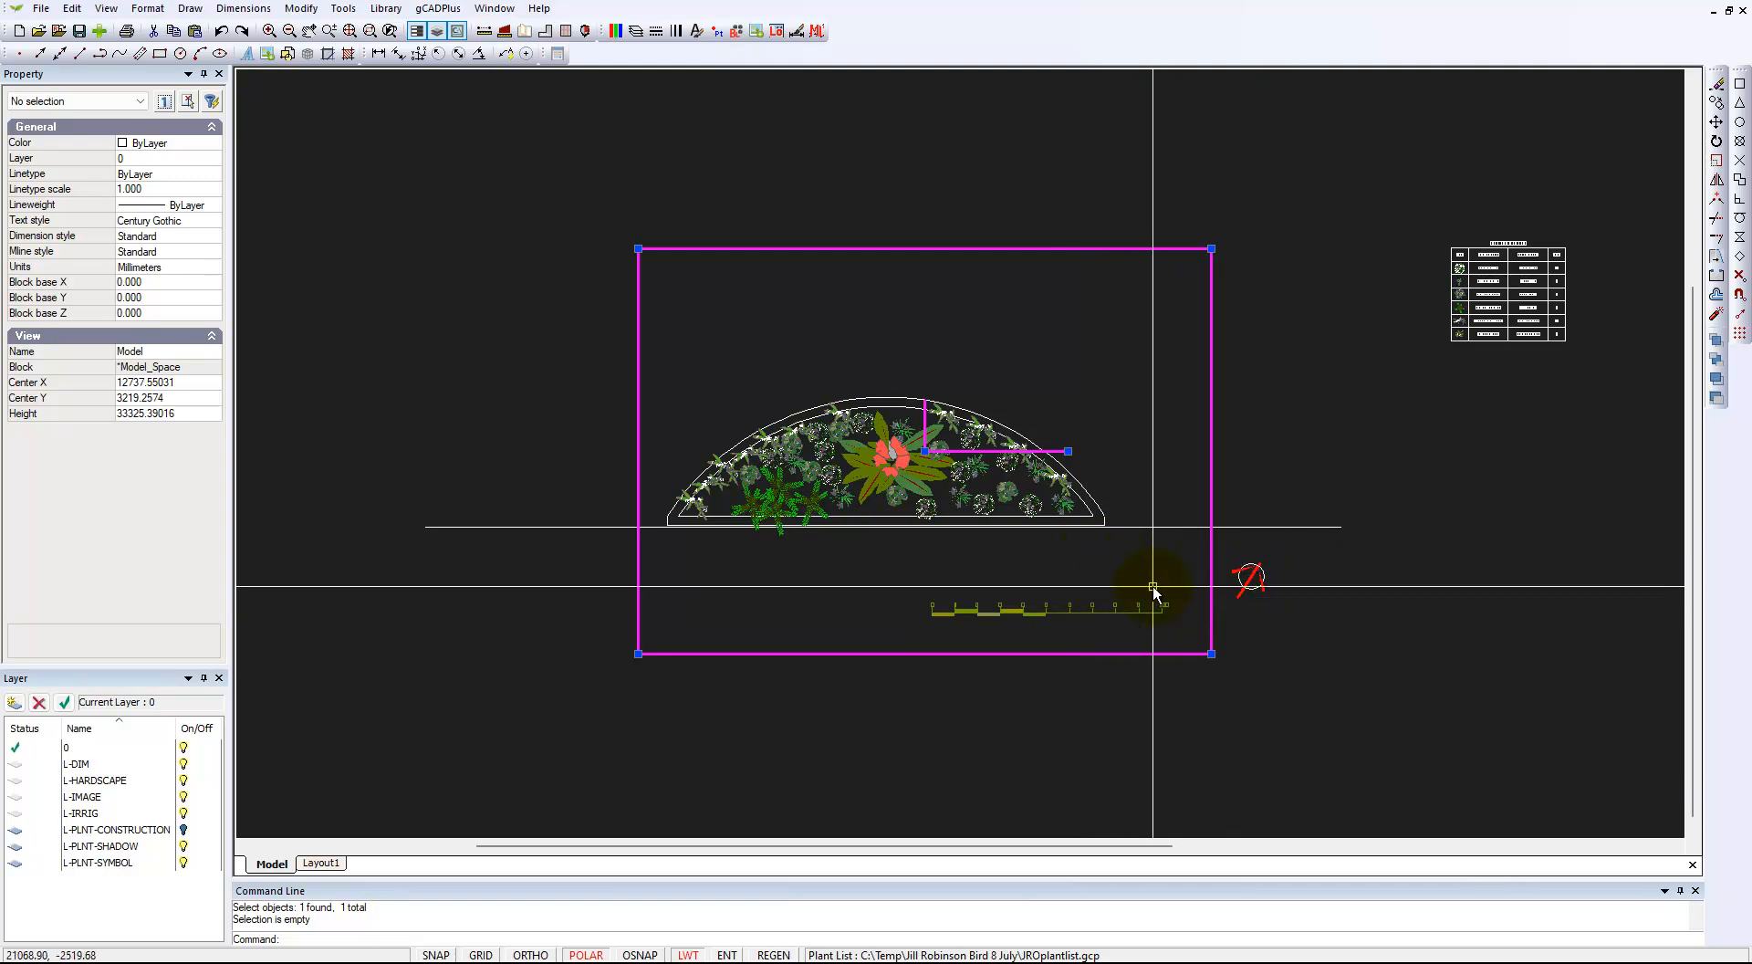
{"action": "right_click", "coordinate": [1137, 370]}
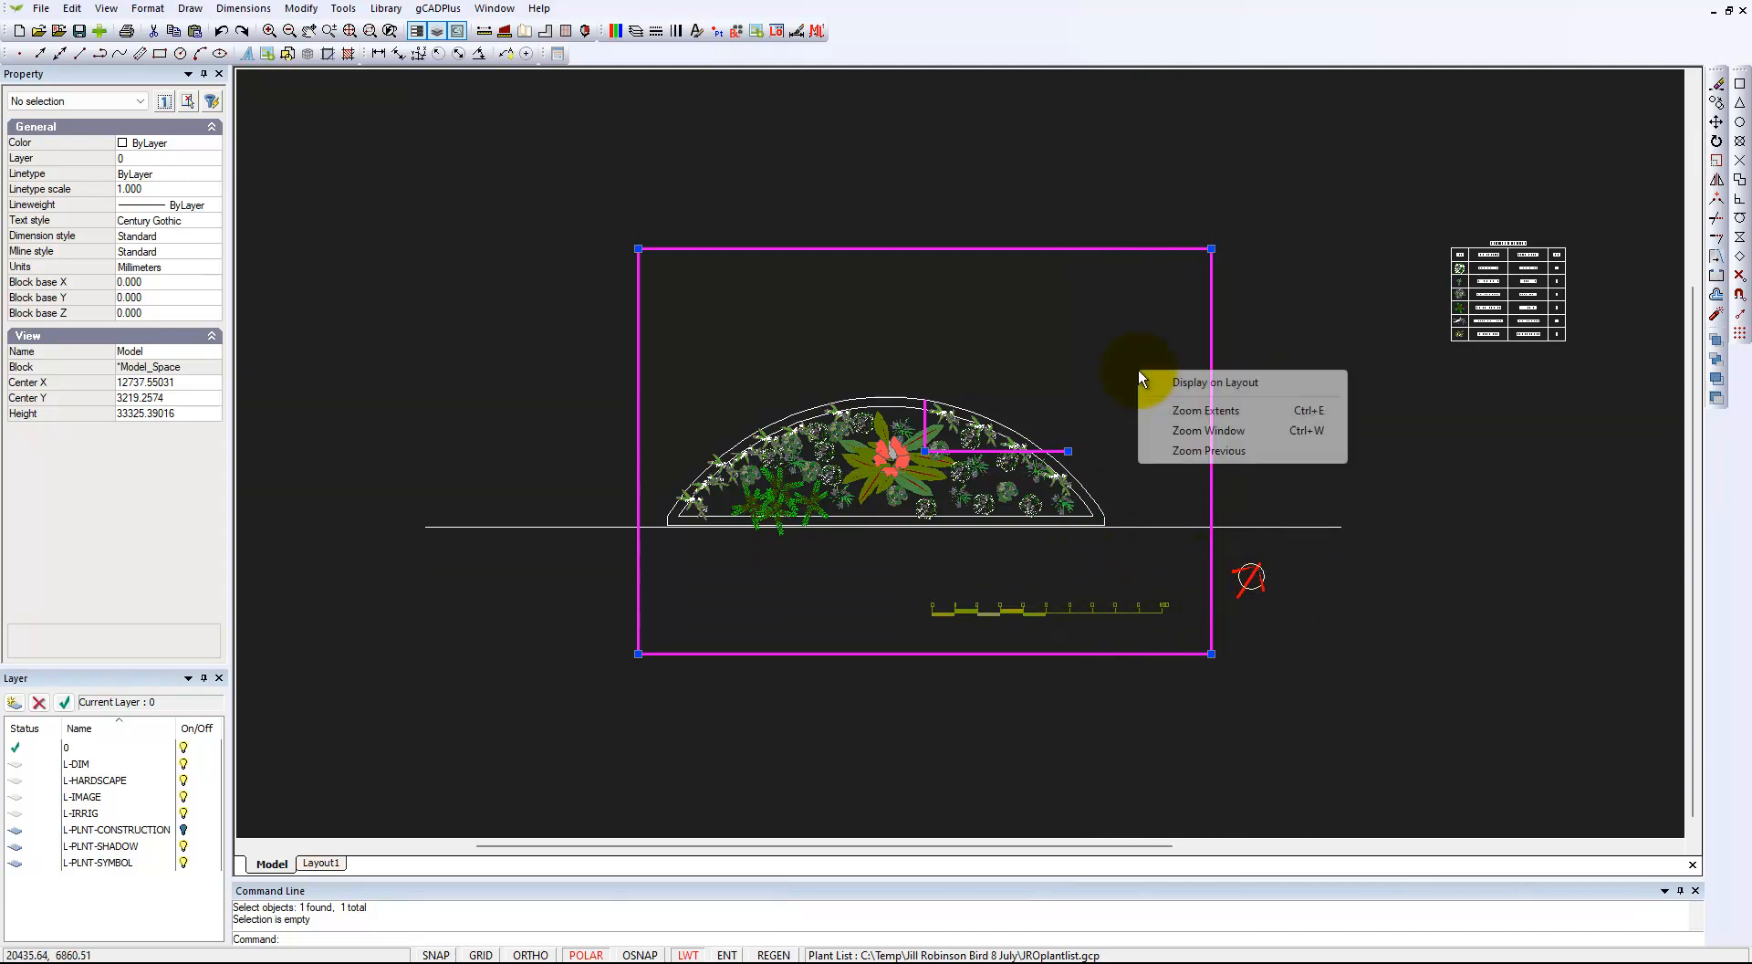
{"action": "left_click", "coordinate": [1183, 383]}
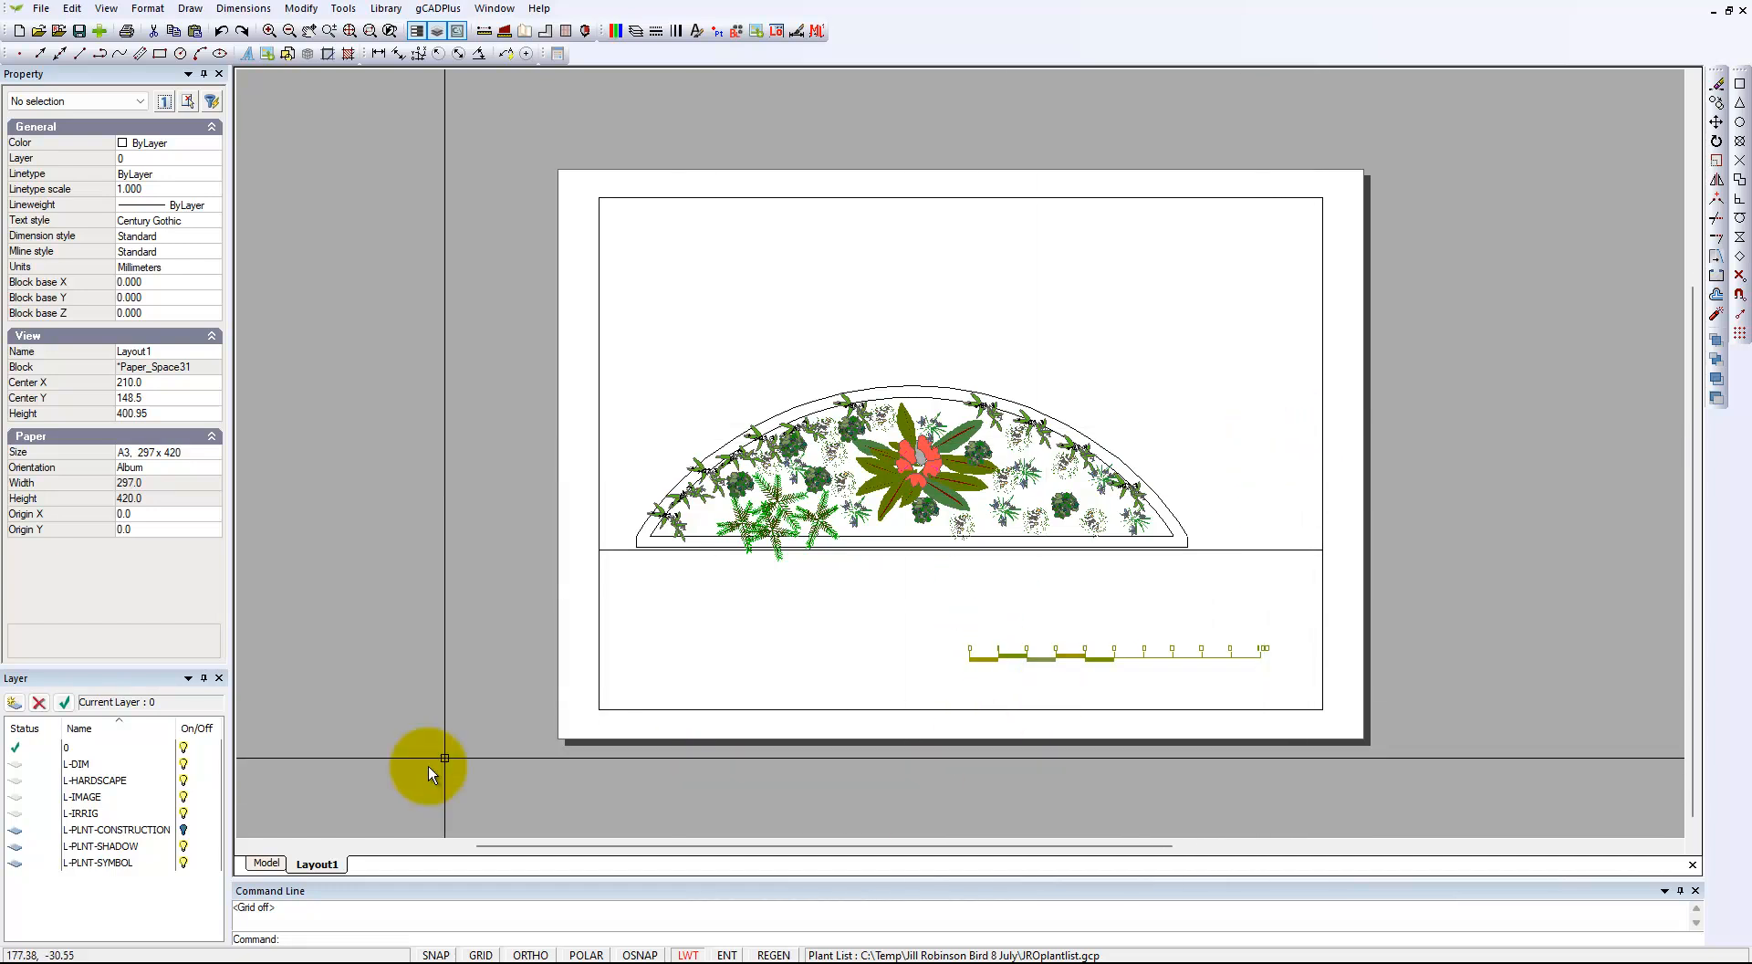
Step: Move the north arrow closer to the scale bar in model space, then move both up and left beneath the garden bed
{"action": "left_click", "coordinate": [267, 863]}
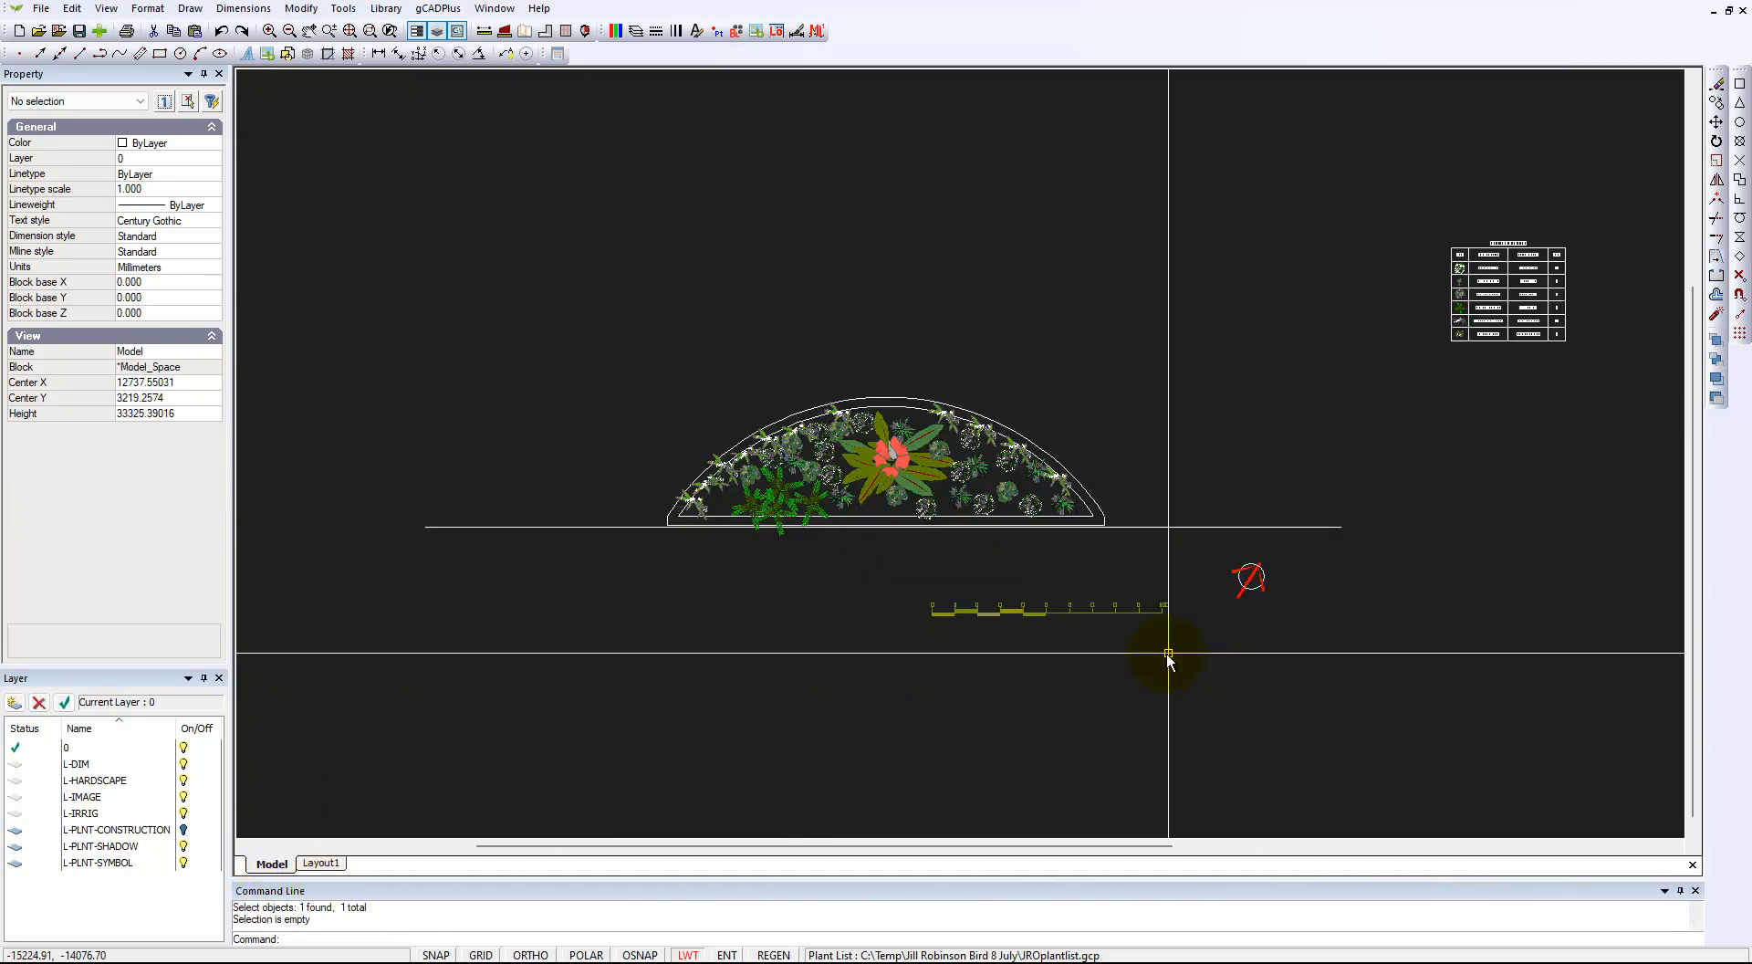
{"action": "left_click", "coordinate": [1253, 583]}
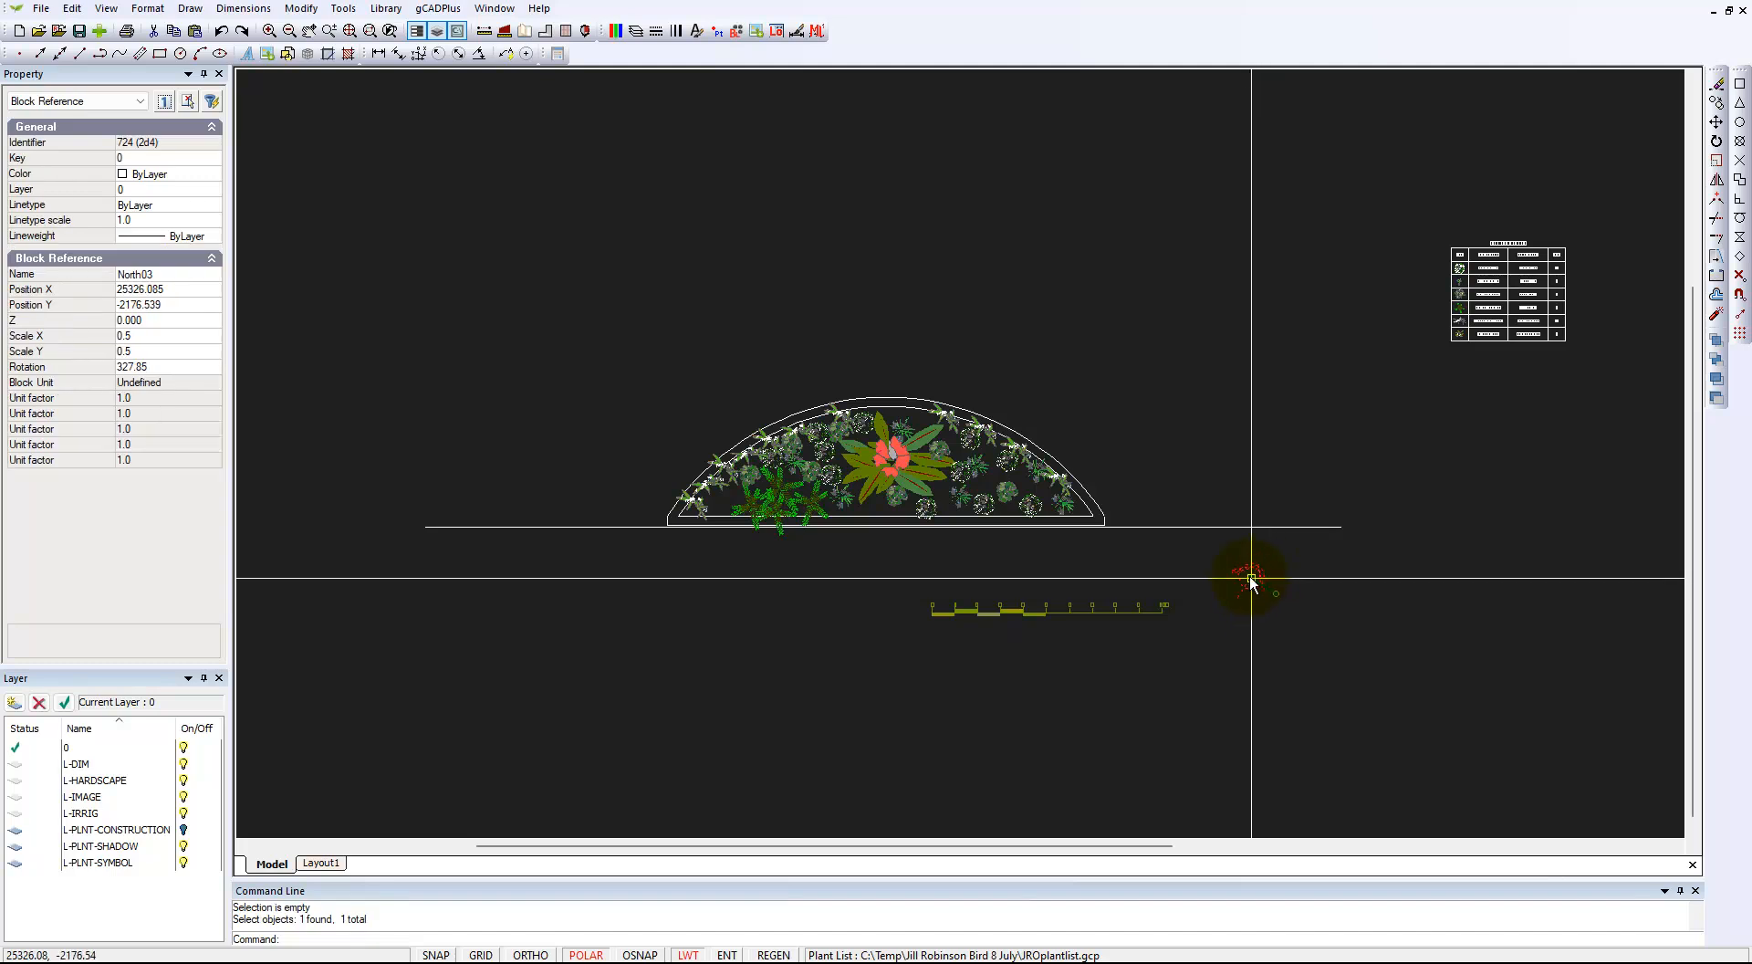
{"action": "left_click_drag", "start_coordinate": [1229, 578], "coordinate": [1198, 608]}
{"action": "left_click_drag", "start_coordinate": [1270, 674], "coordinate": [920, 572]}
{"action": "right_click", "coordinate": [1102, 577]}
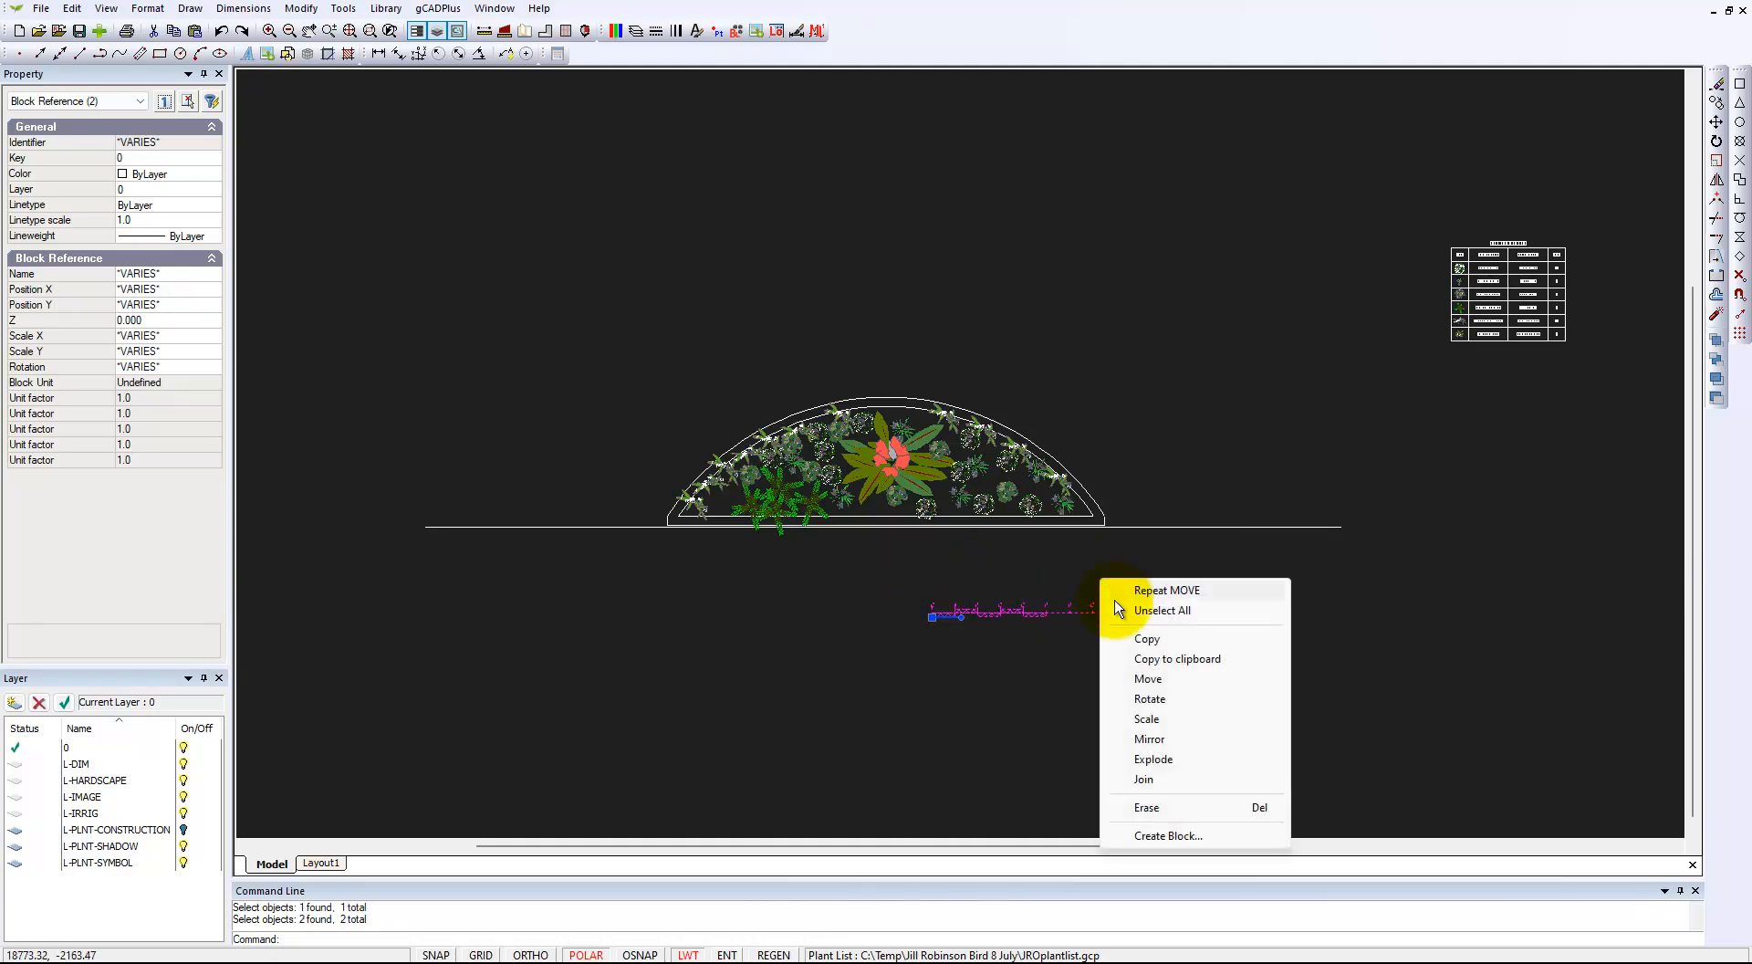
{"action": "left_click", "coordinate": [1145, 679]}
{"action": "left_click", "coordinate": [1095, 617]}
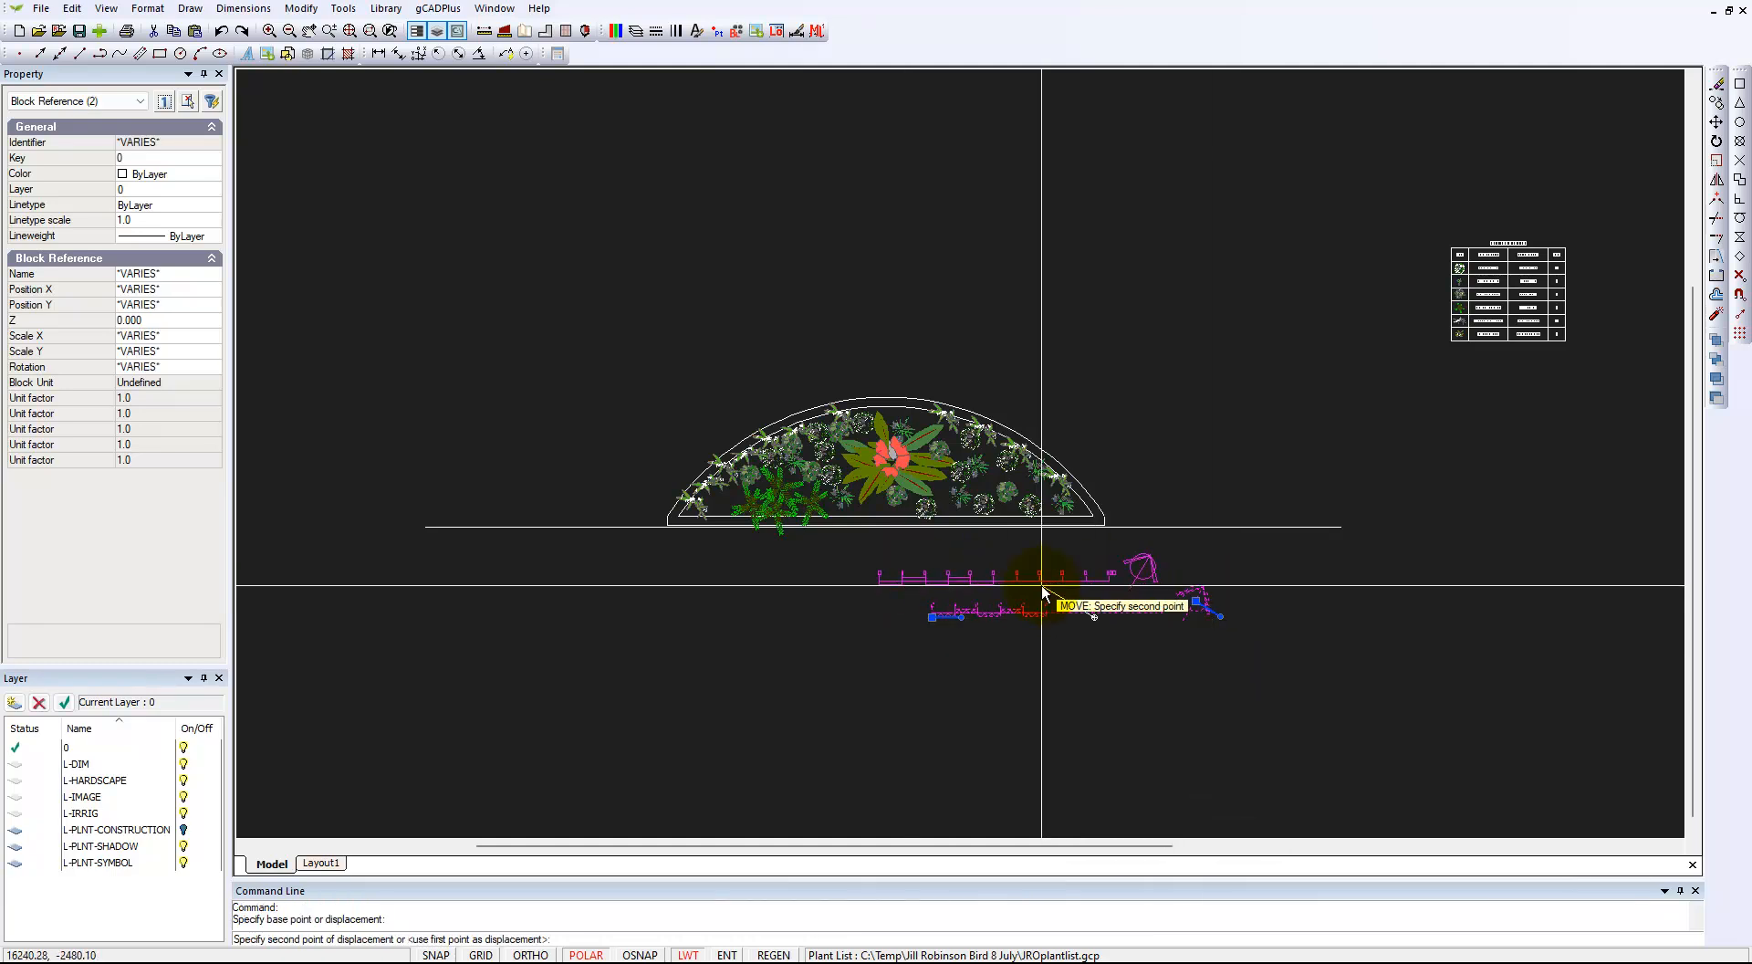
{"action": "left_click", "coordinate": [1029, 577]}
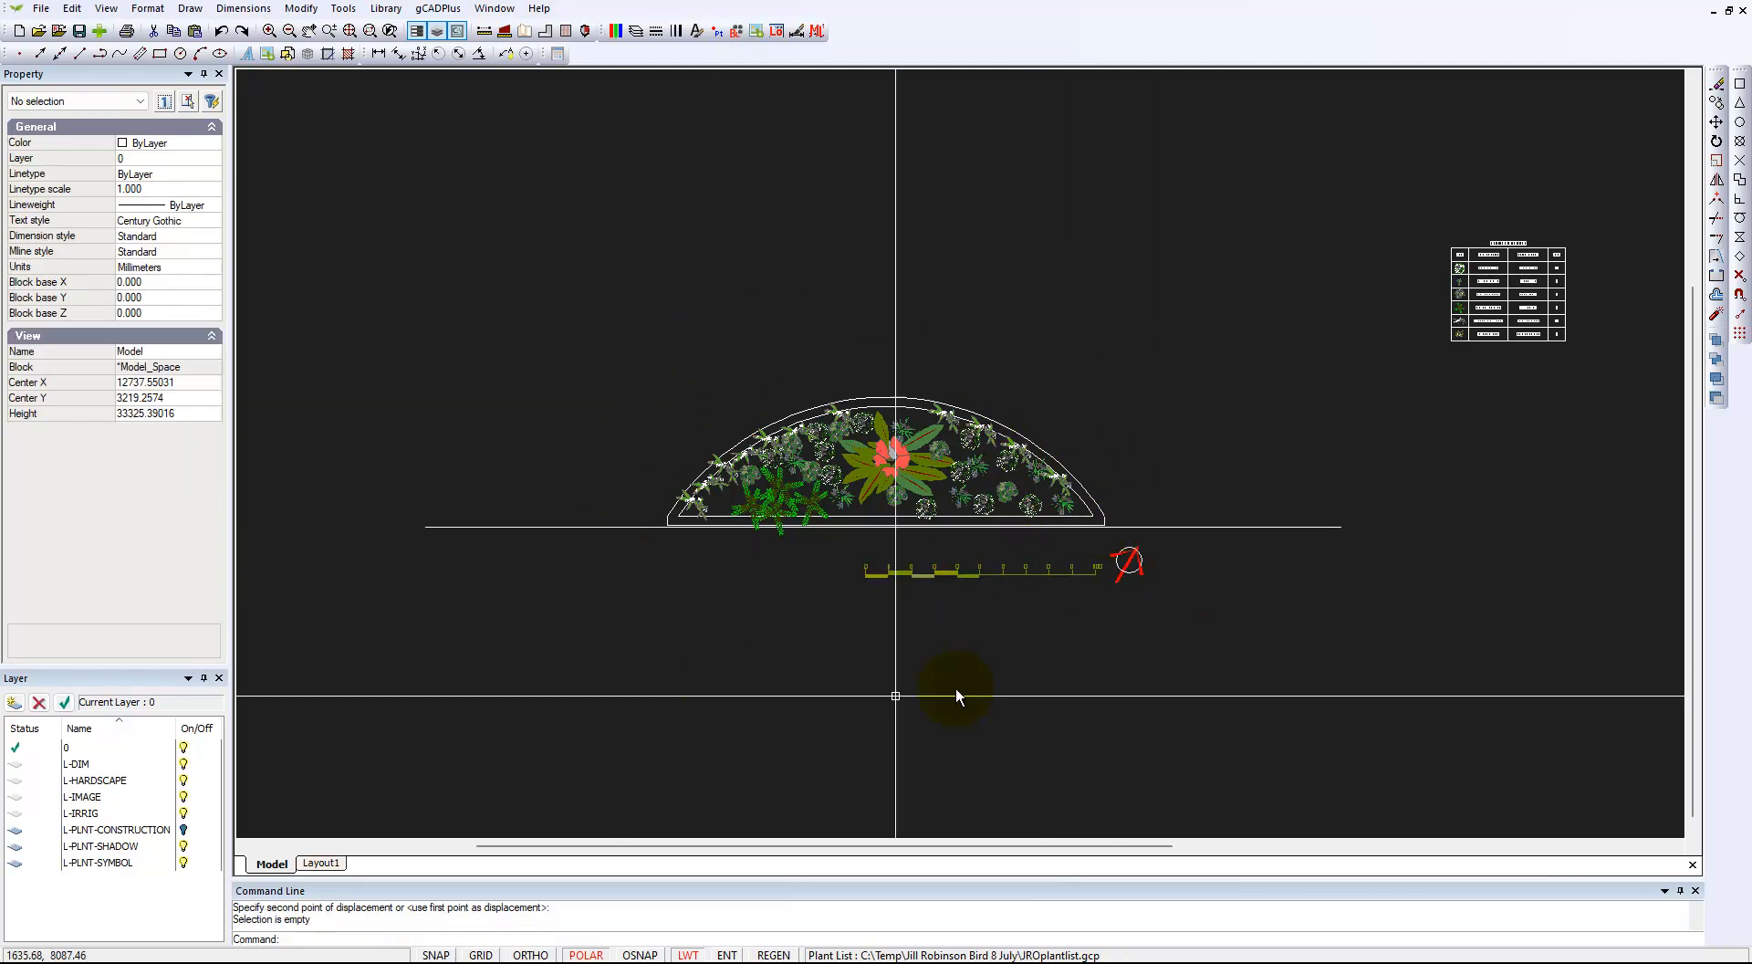
Step: Shift Layout1's view frame slightly left so its centre falls on the large central plant, and display it on the layout
{"action": "left_click", "coordinate": [321, 864]}
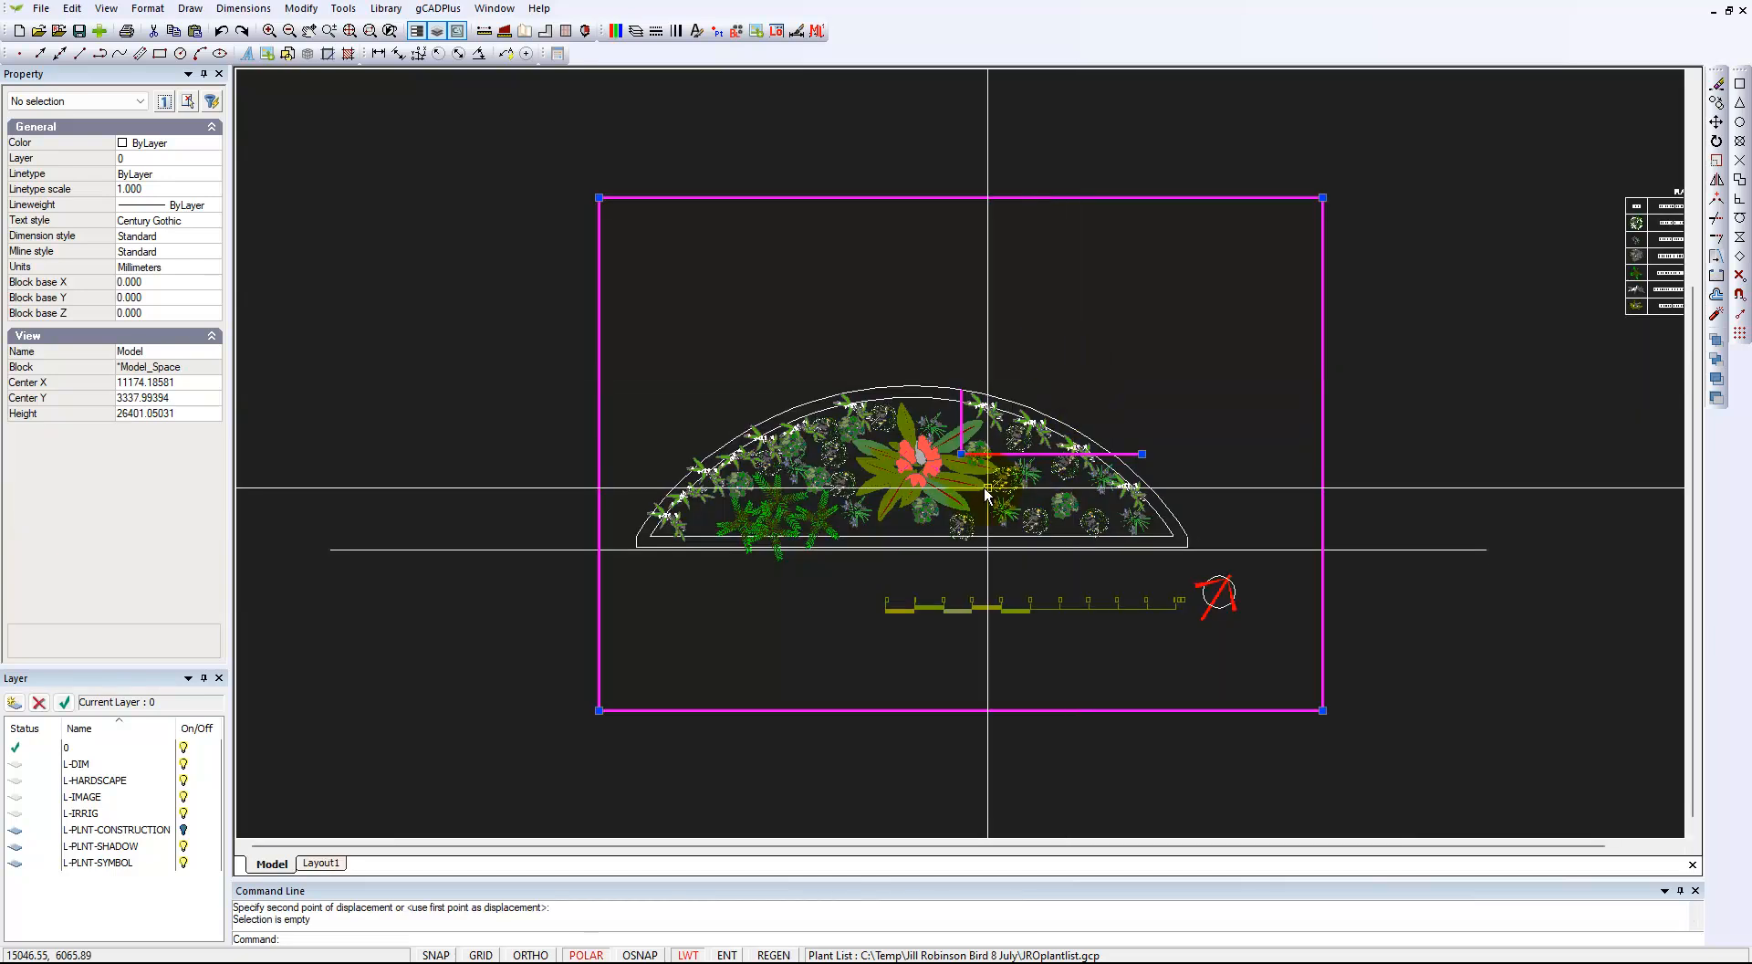
{"action": "left_click", "coordinate": [961, 453]}
{"action": "left_click", "coordinate": [924, 453]}
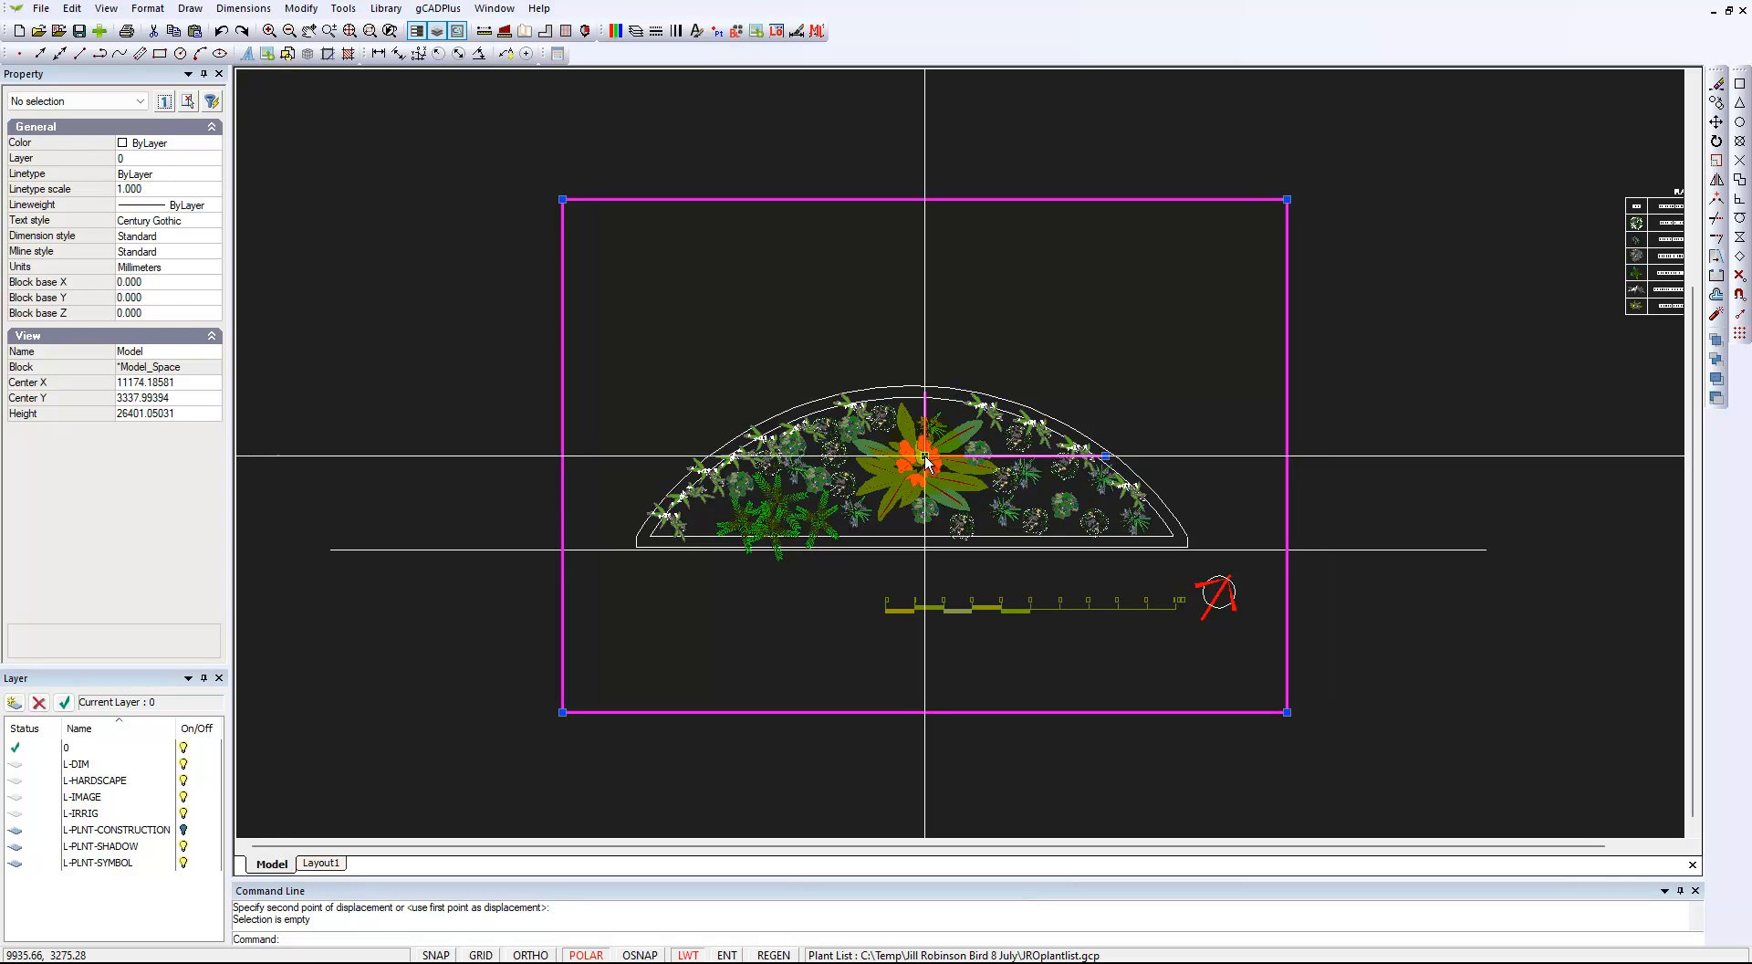
{"action": "right_click", "coordinate": [1108, 359]}
{"action": "left_click", "coordinate": [1187, 348]}
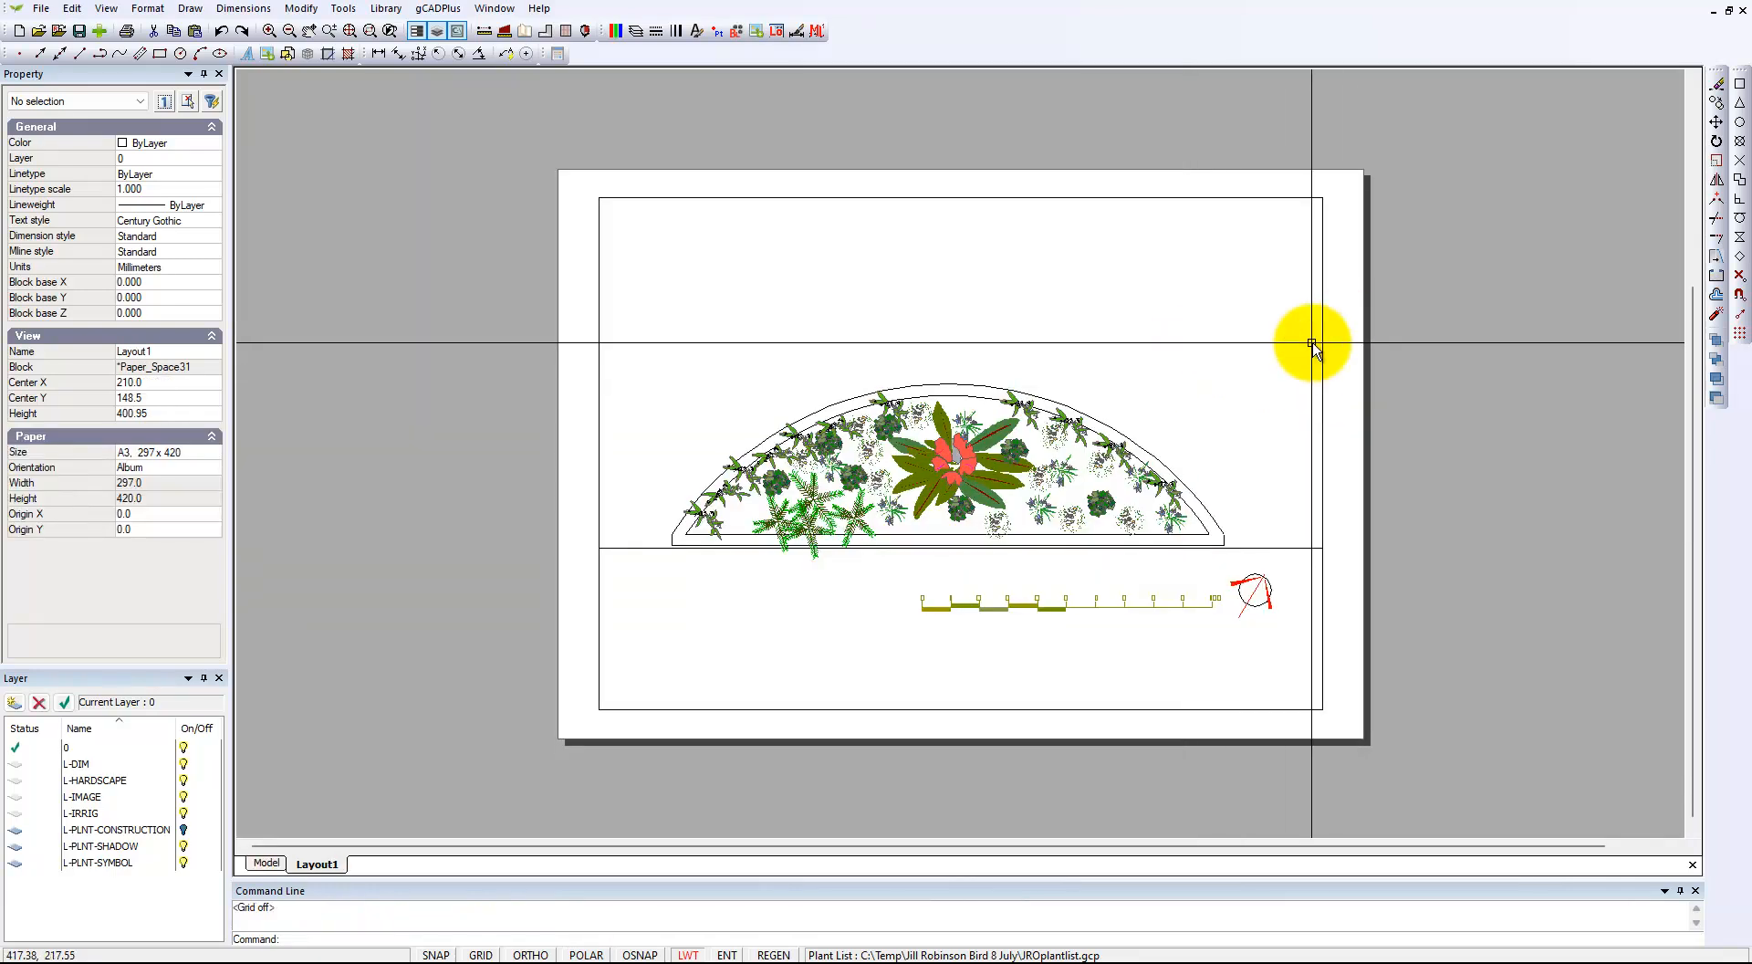
Step: Enlarge the Layout1 viewport at its upper-right and lower-left corners so it nearly fills the A3 page
{"action": "left_click", "coordinate": [1324, 372]}
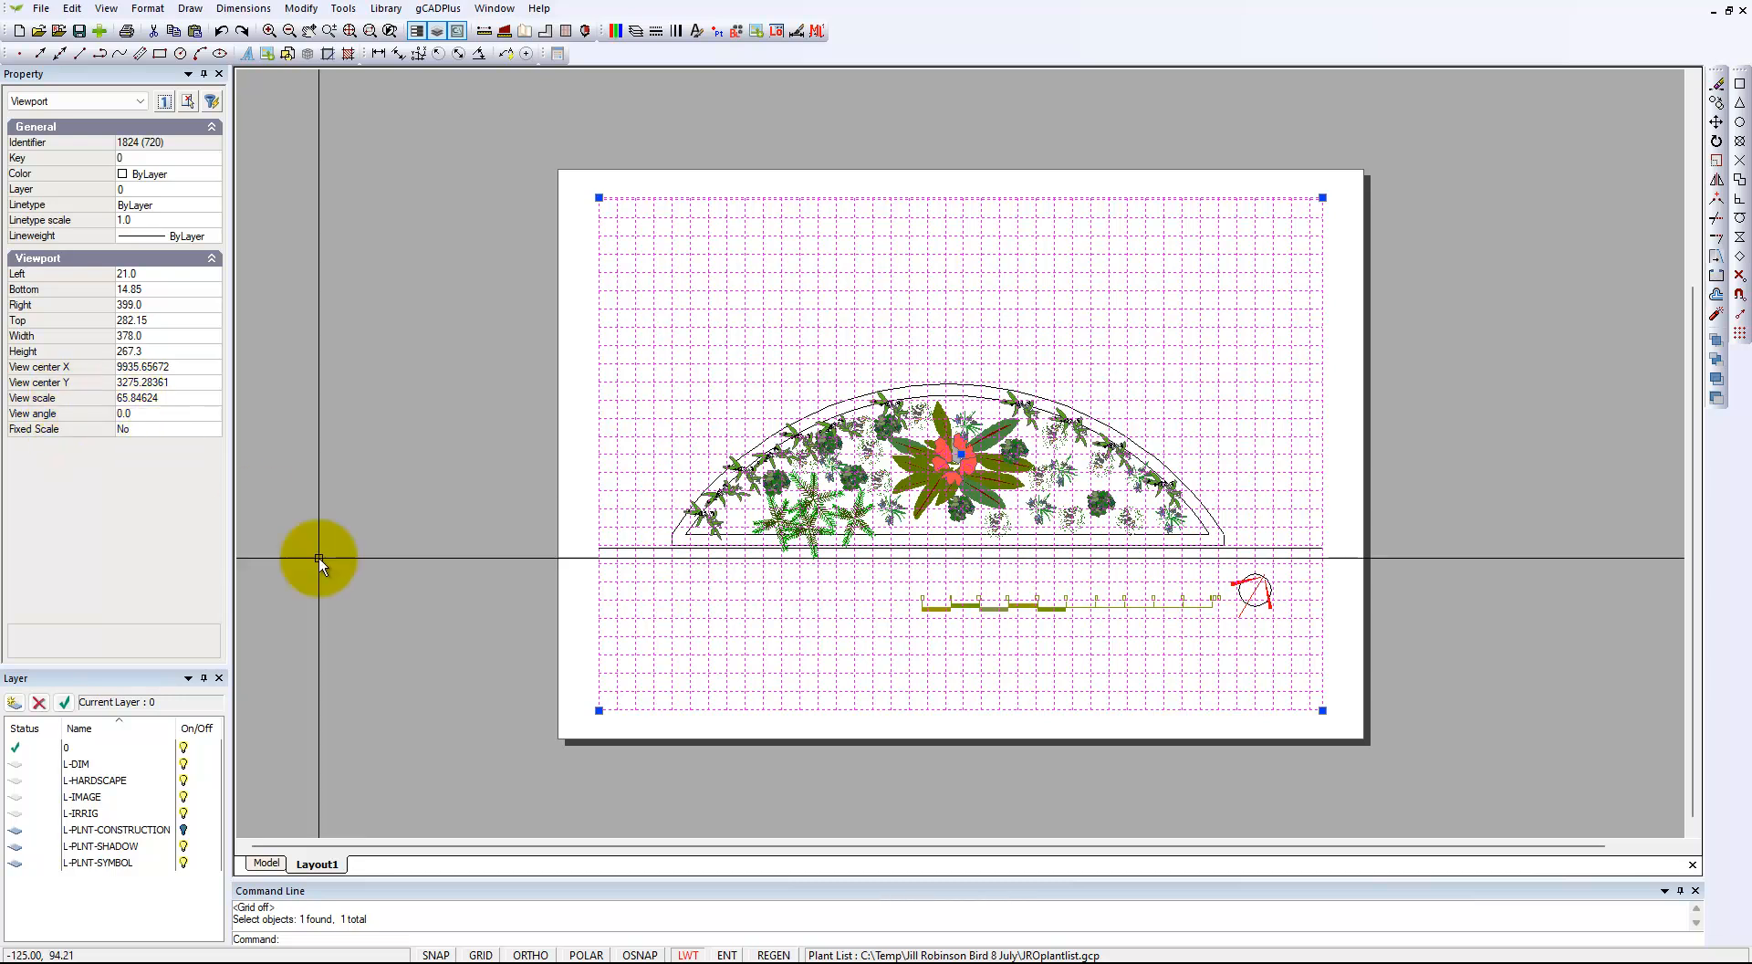
{"action": "left_click", "coordinate": [1322, 197]}
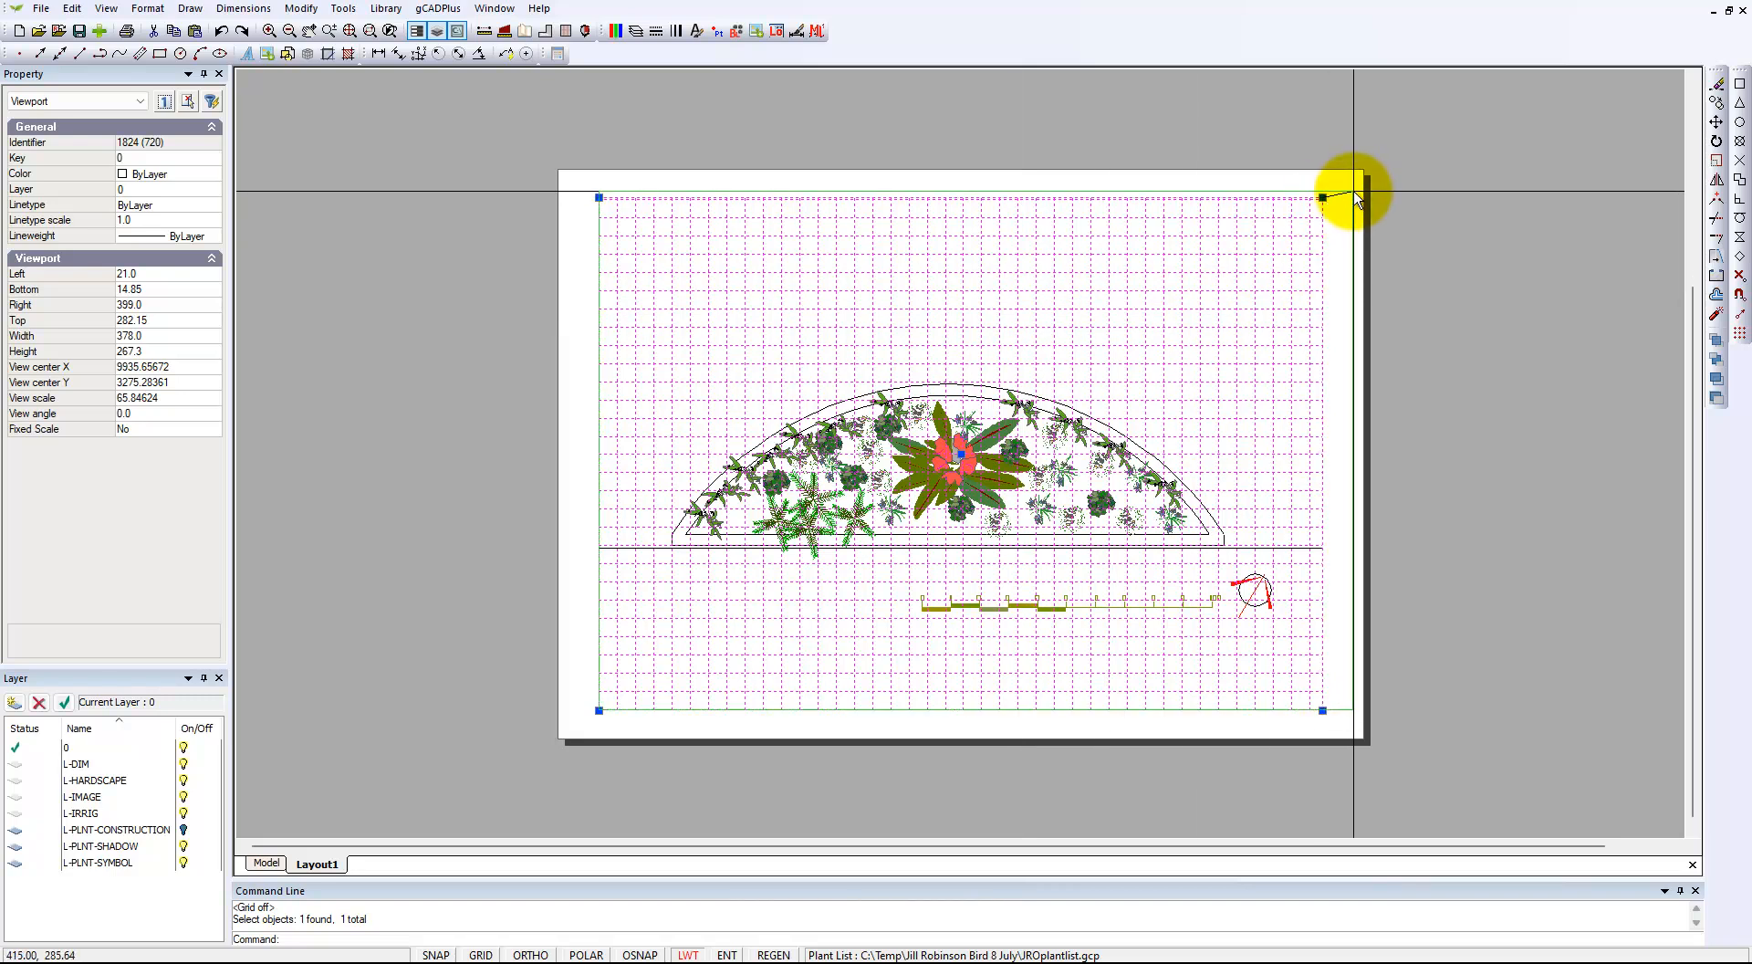
{"action": "left_click", "coordinate": [1362, 173]}
{"action": "left_click", "coordinate": [605, 710]}
{"action": "left_click", "coordinate": [600, 712]}
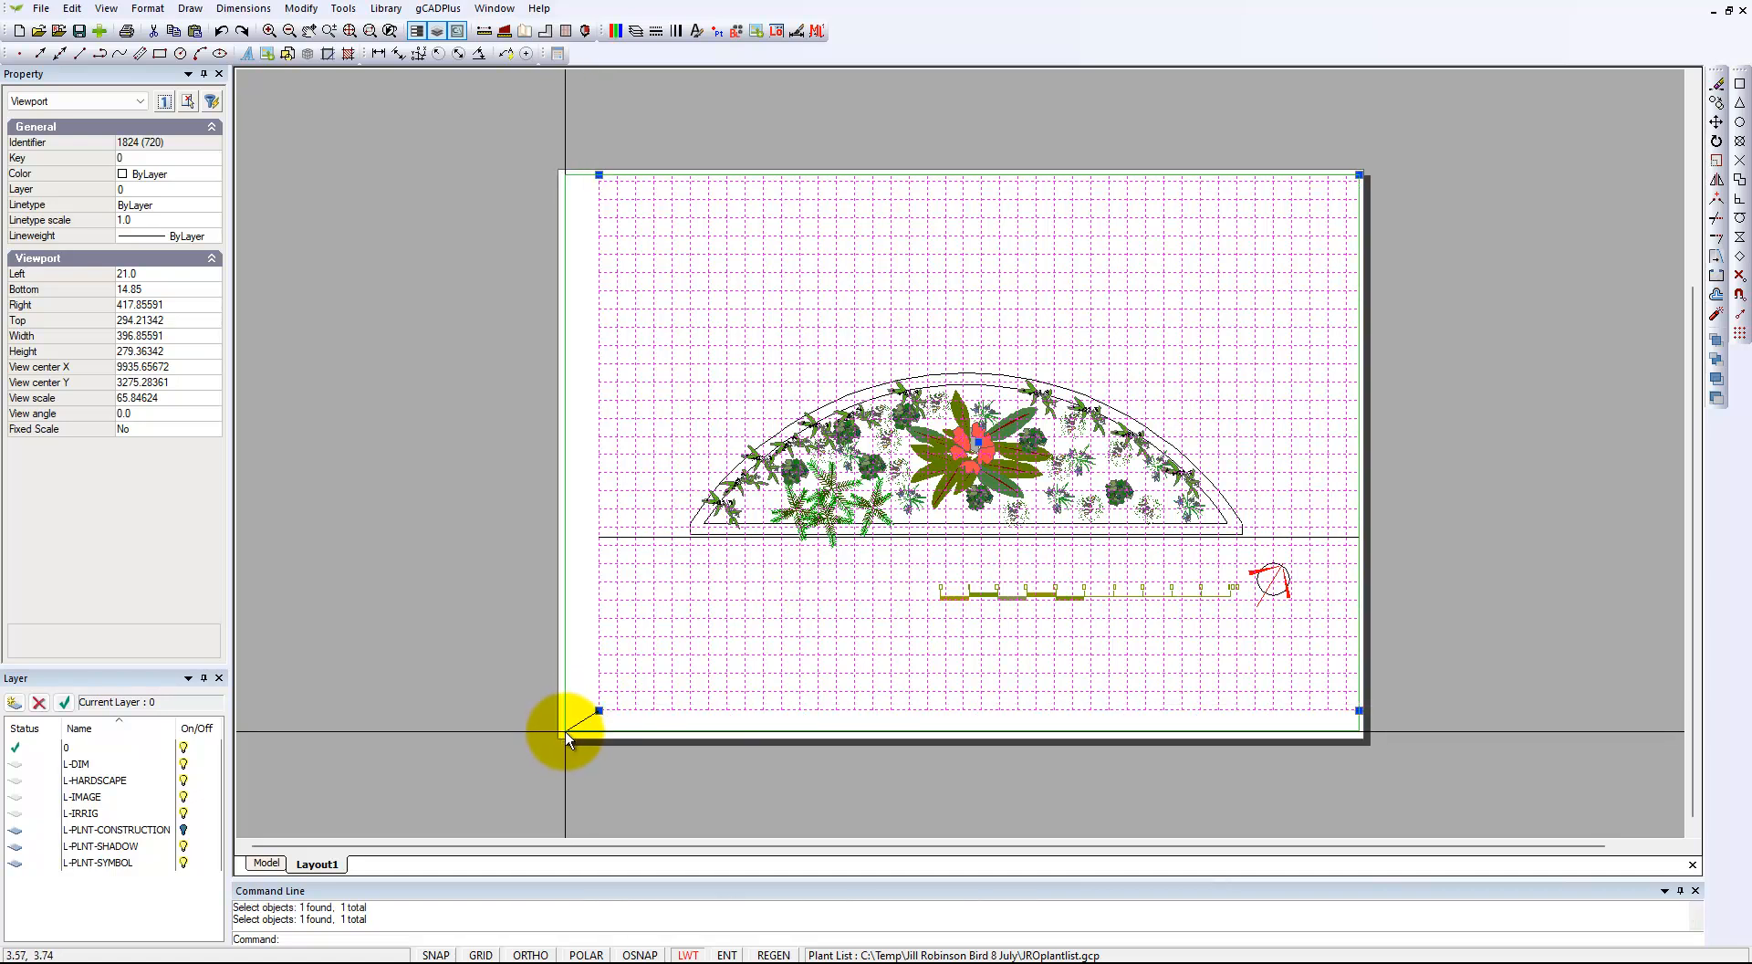
{"action": "left_click", "coordinate": [566, 732]}
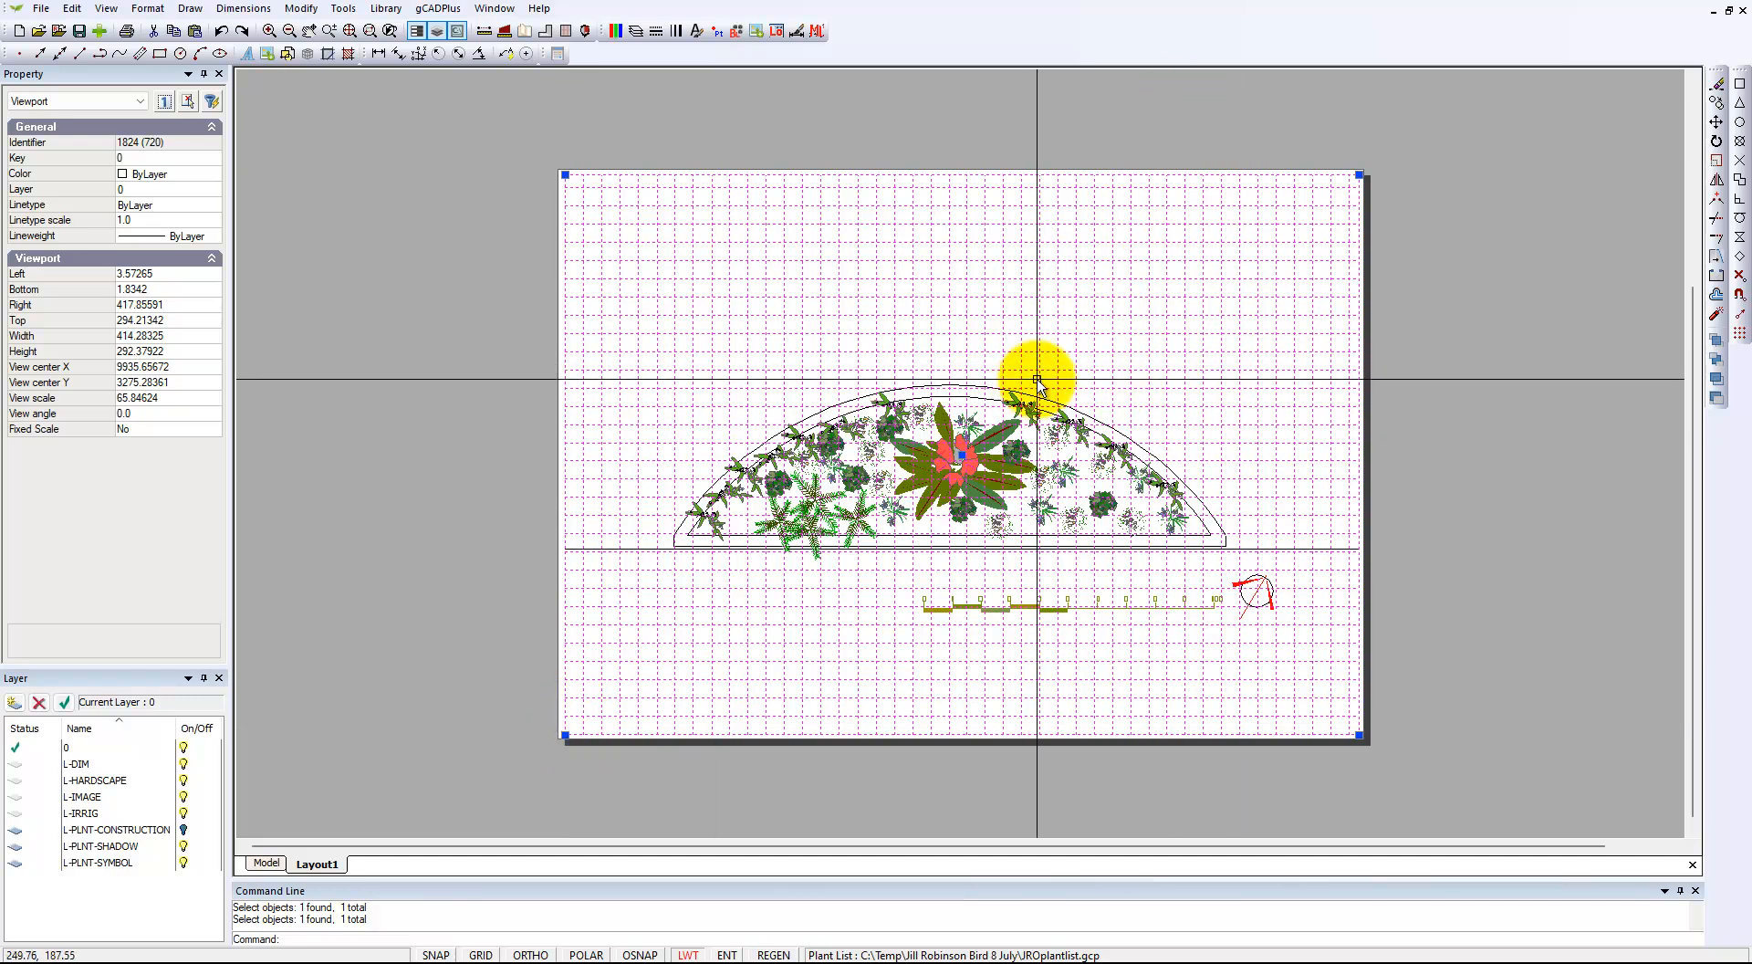
Step: Set the viewport's View scale to 50, check the resulting frame against the model, and display it on the layout again
{"action": "left_click", "coordinate": [164, 401]}
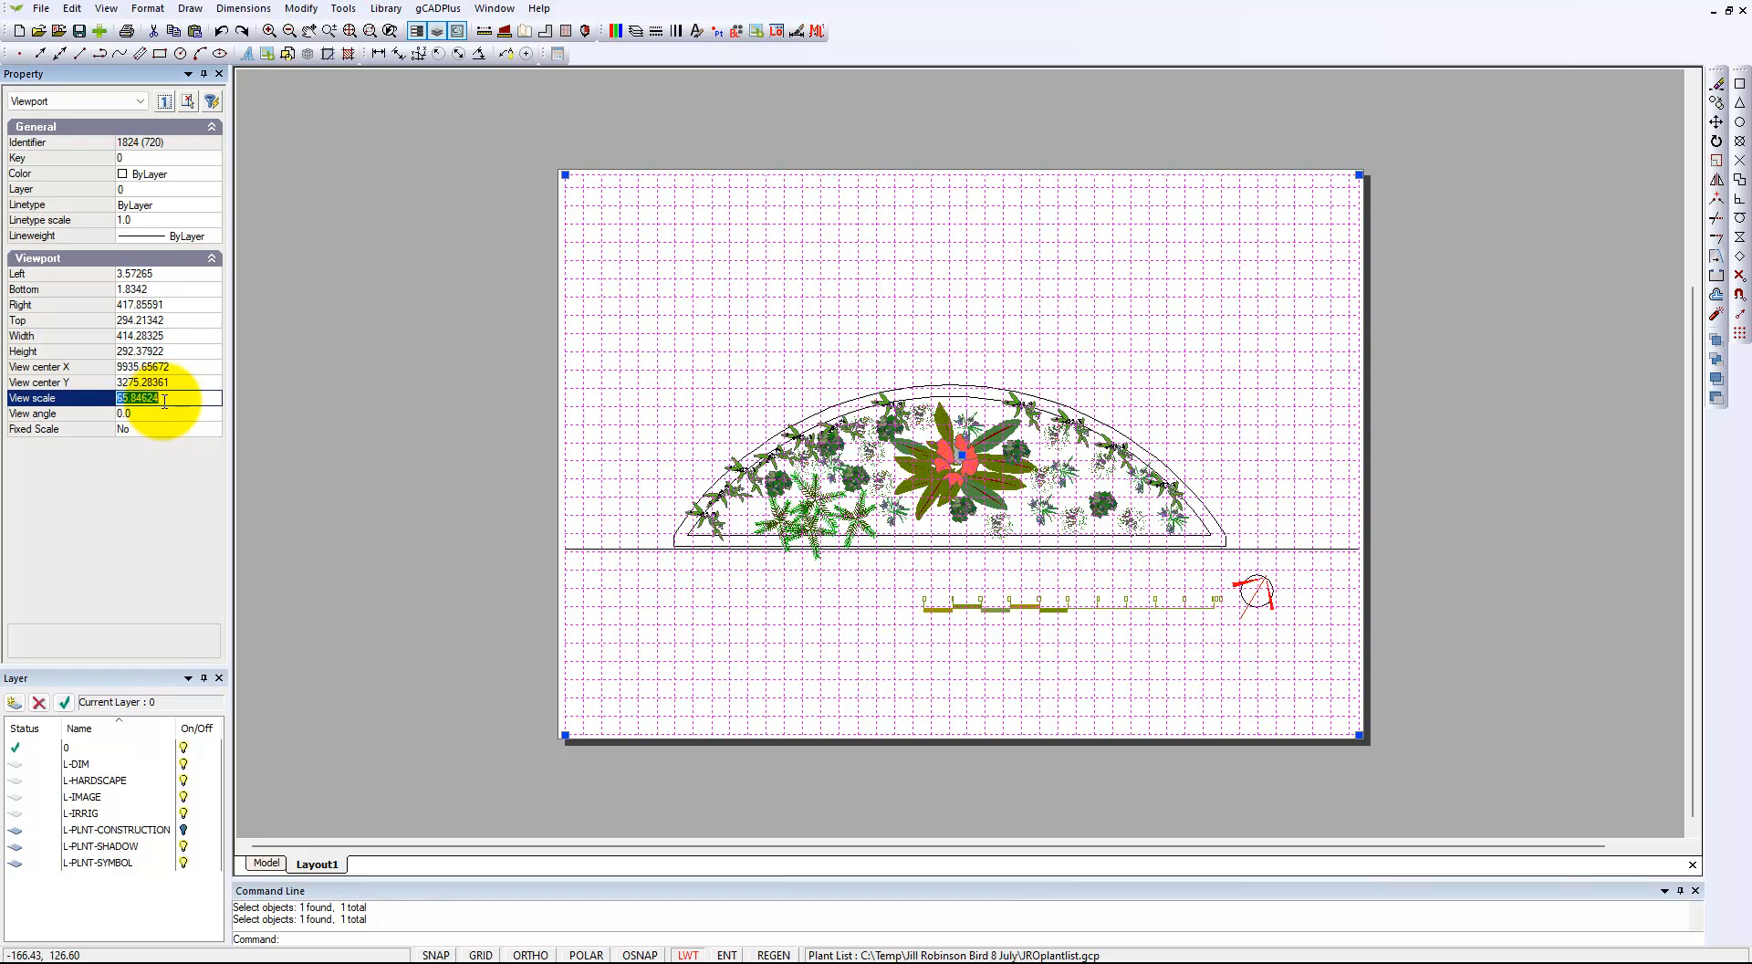
{"action": "type", "text": "50"}
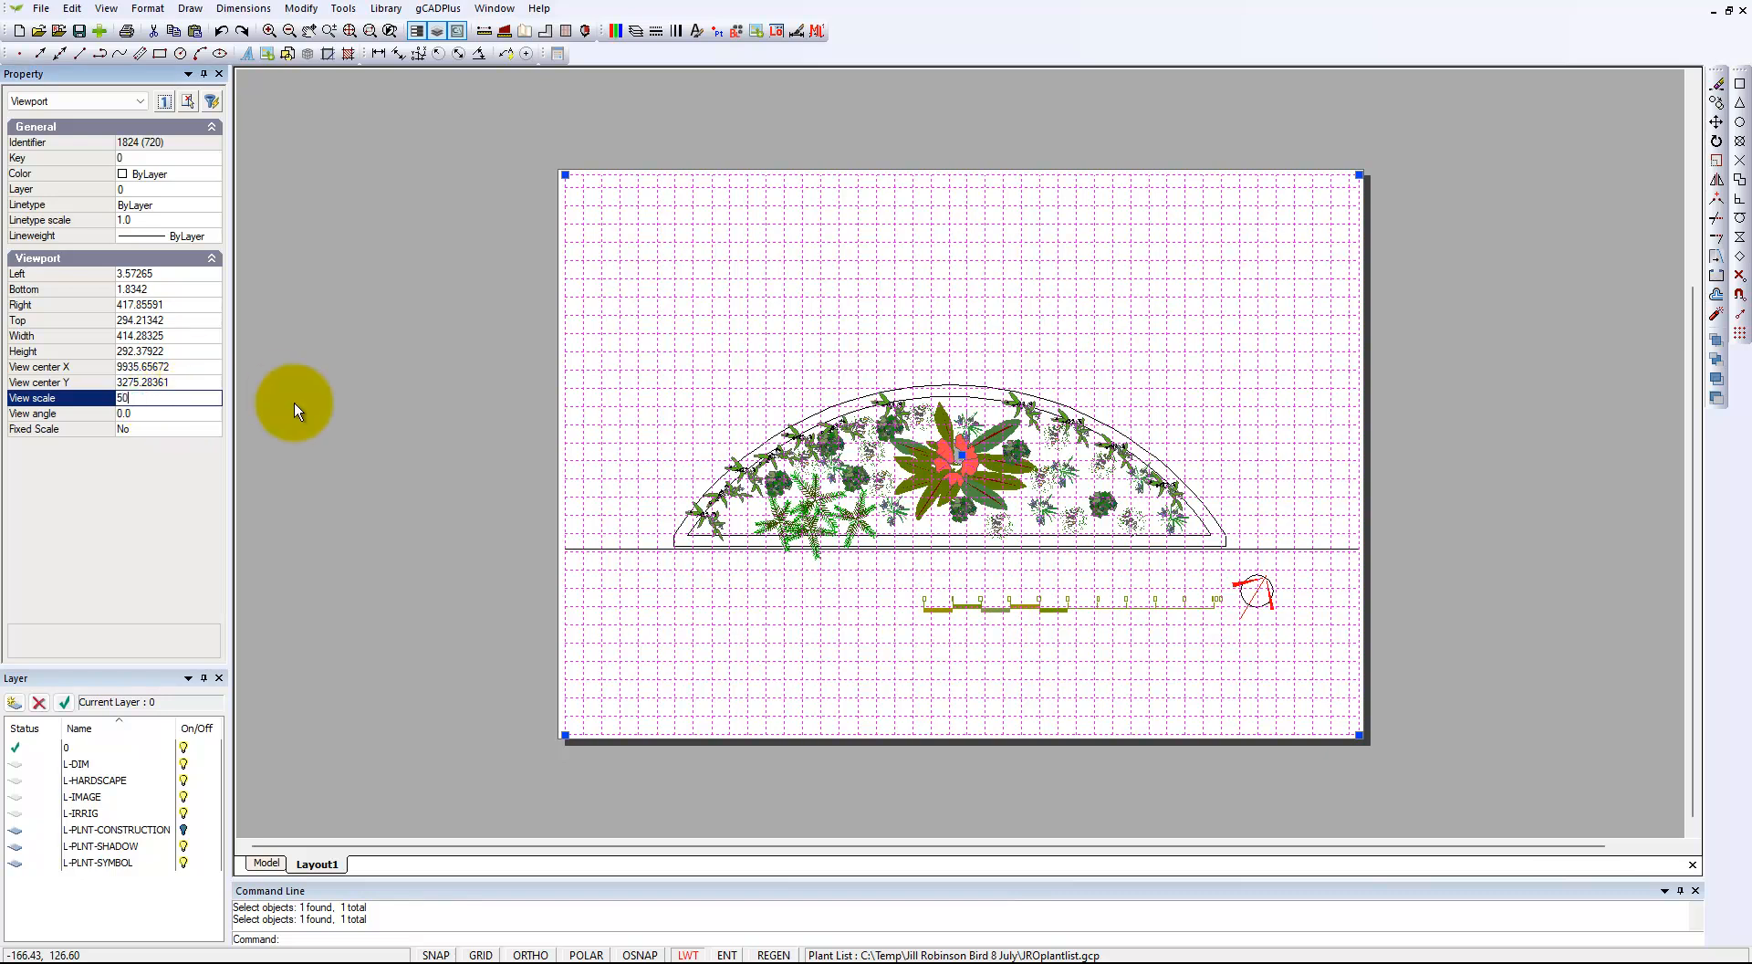
{"action": "key", "text": "Return"}
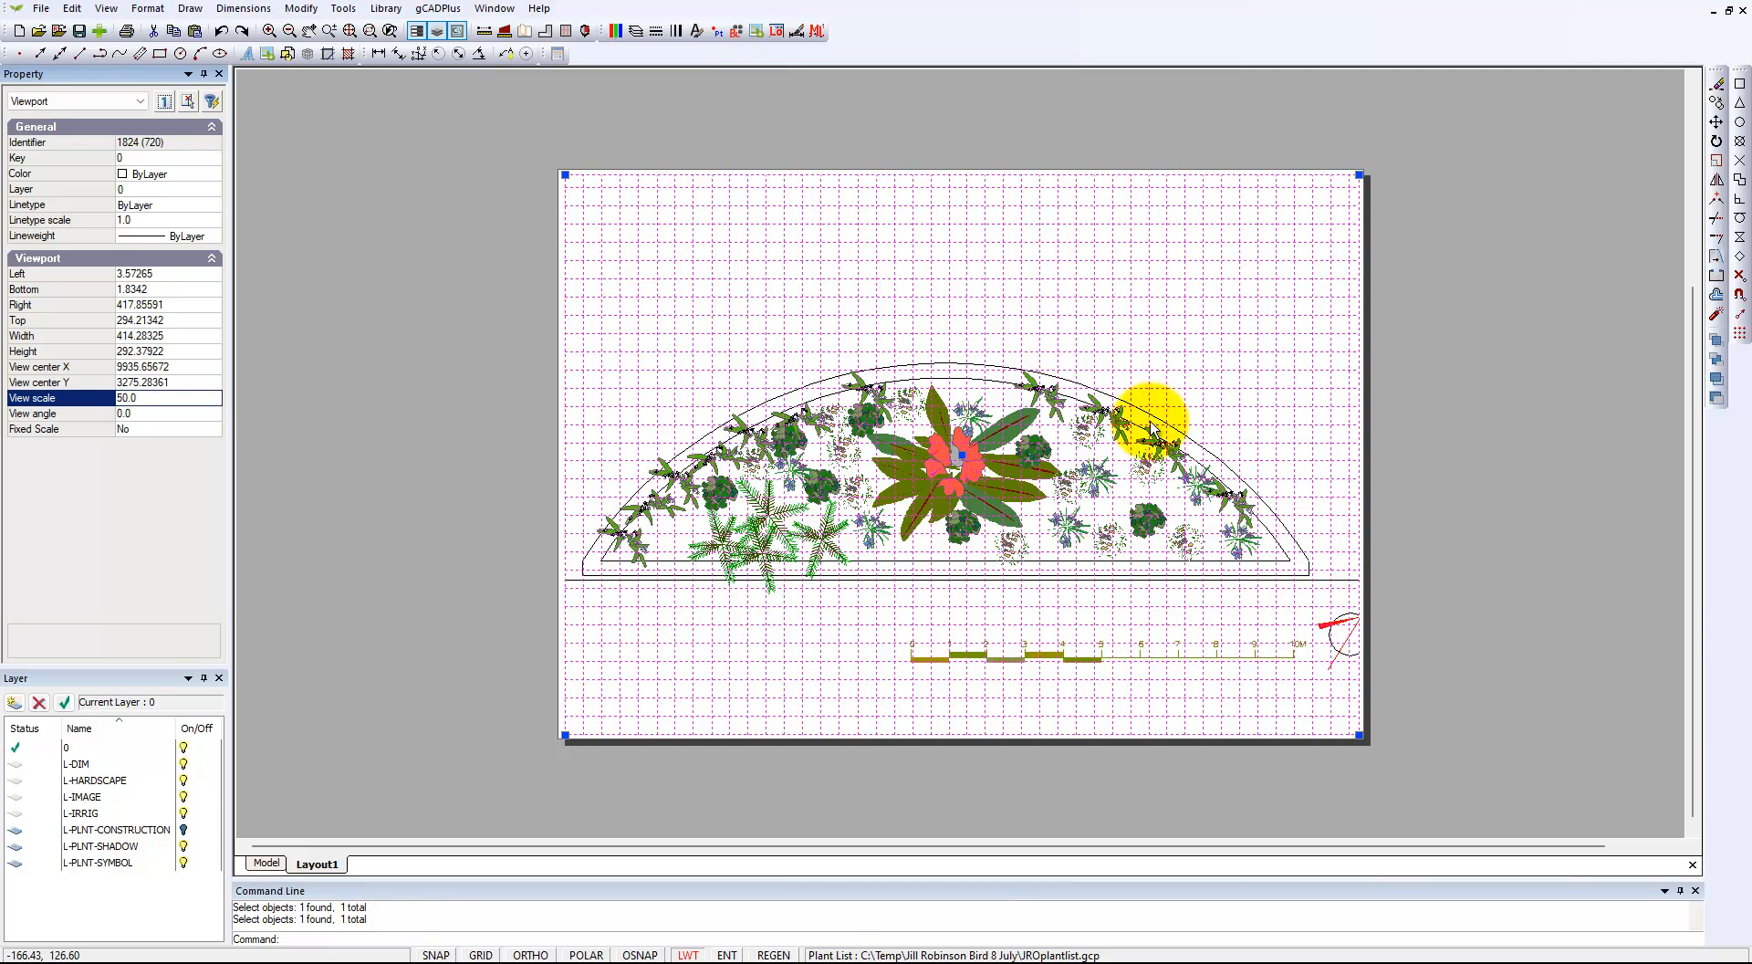
{"action": "double_click", "coordinate": [1227, 319]}
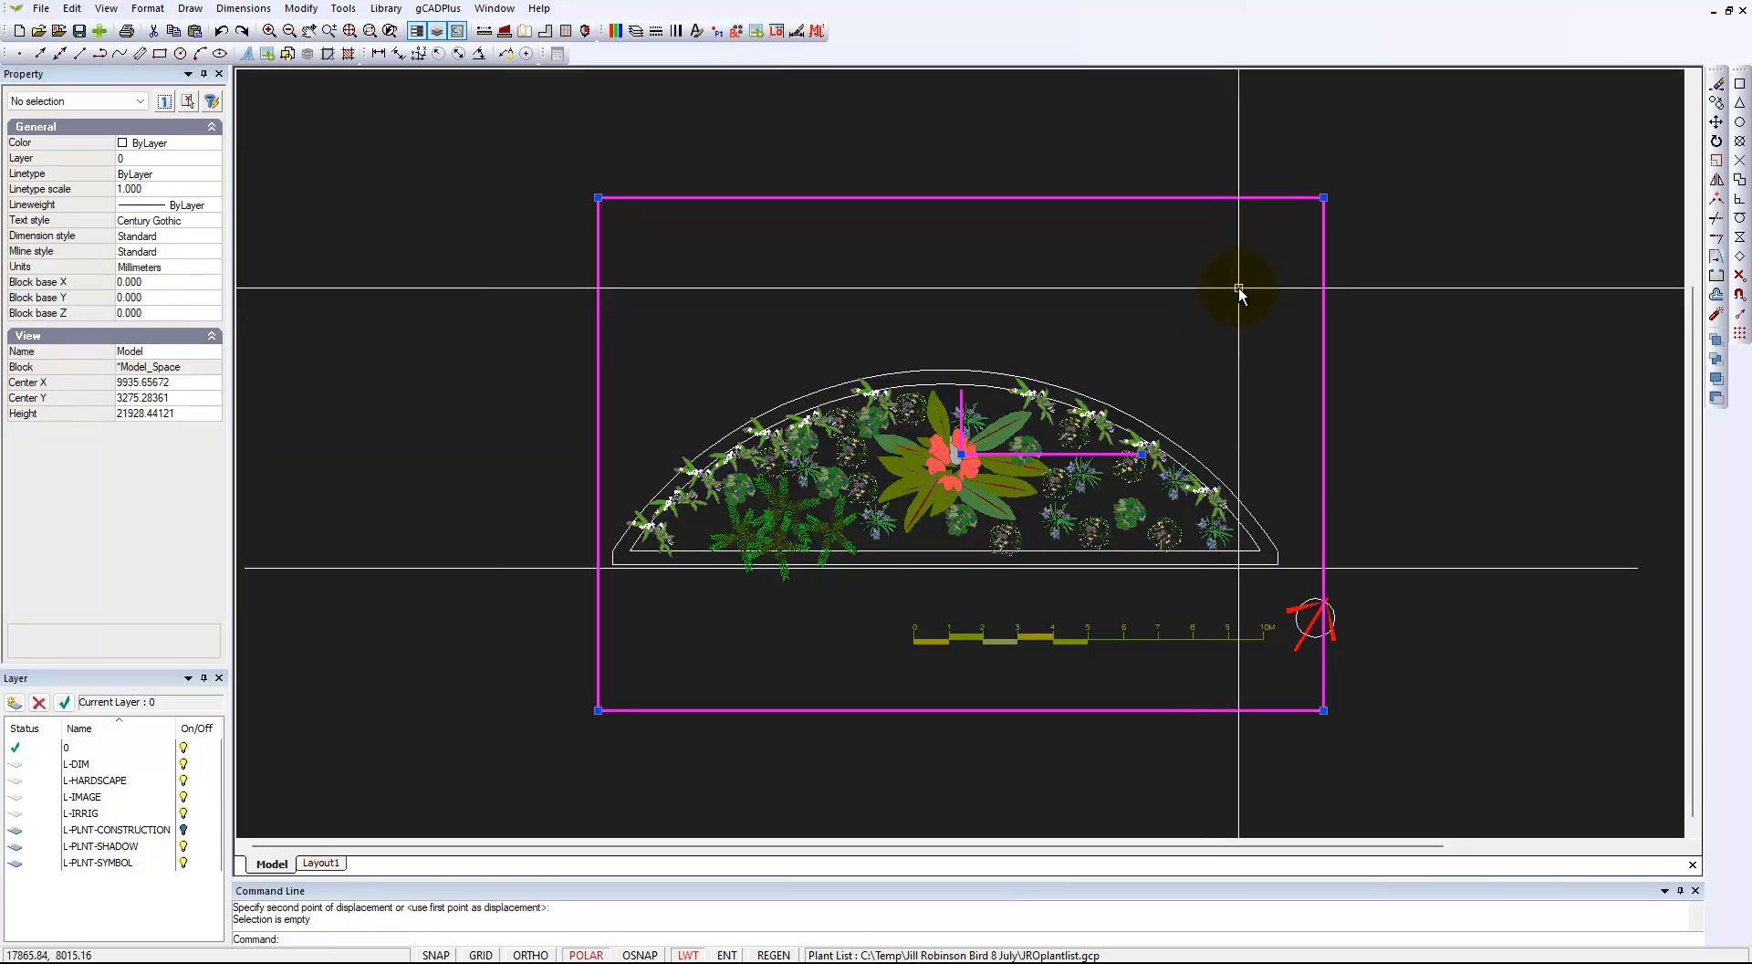
{"action": "right_click", "coordinate": [1239, 285]}
{"action": "left_click", "coordinate": [1312, 299]}
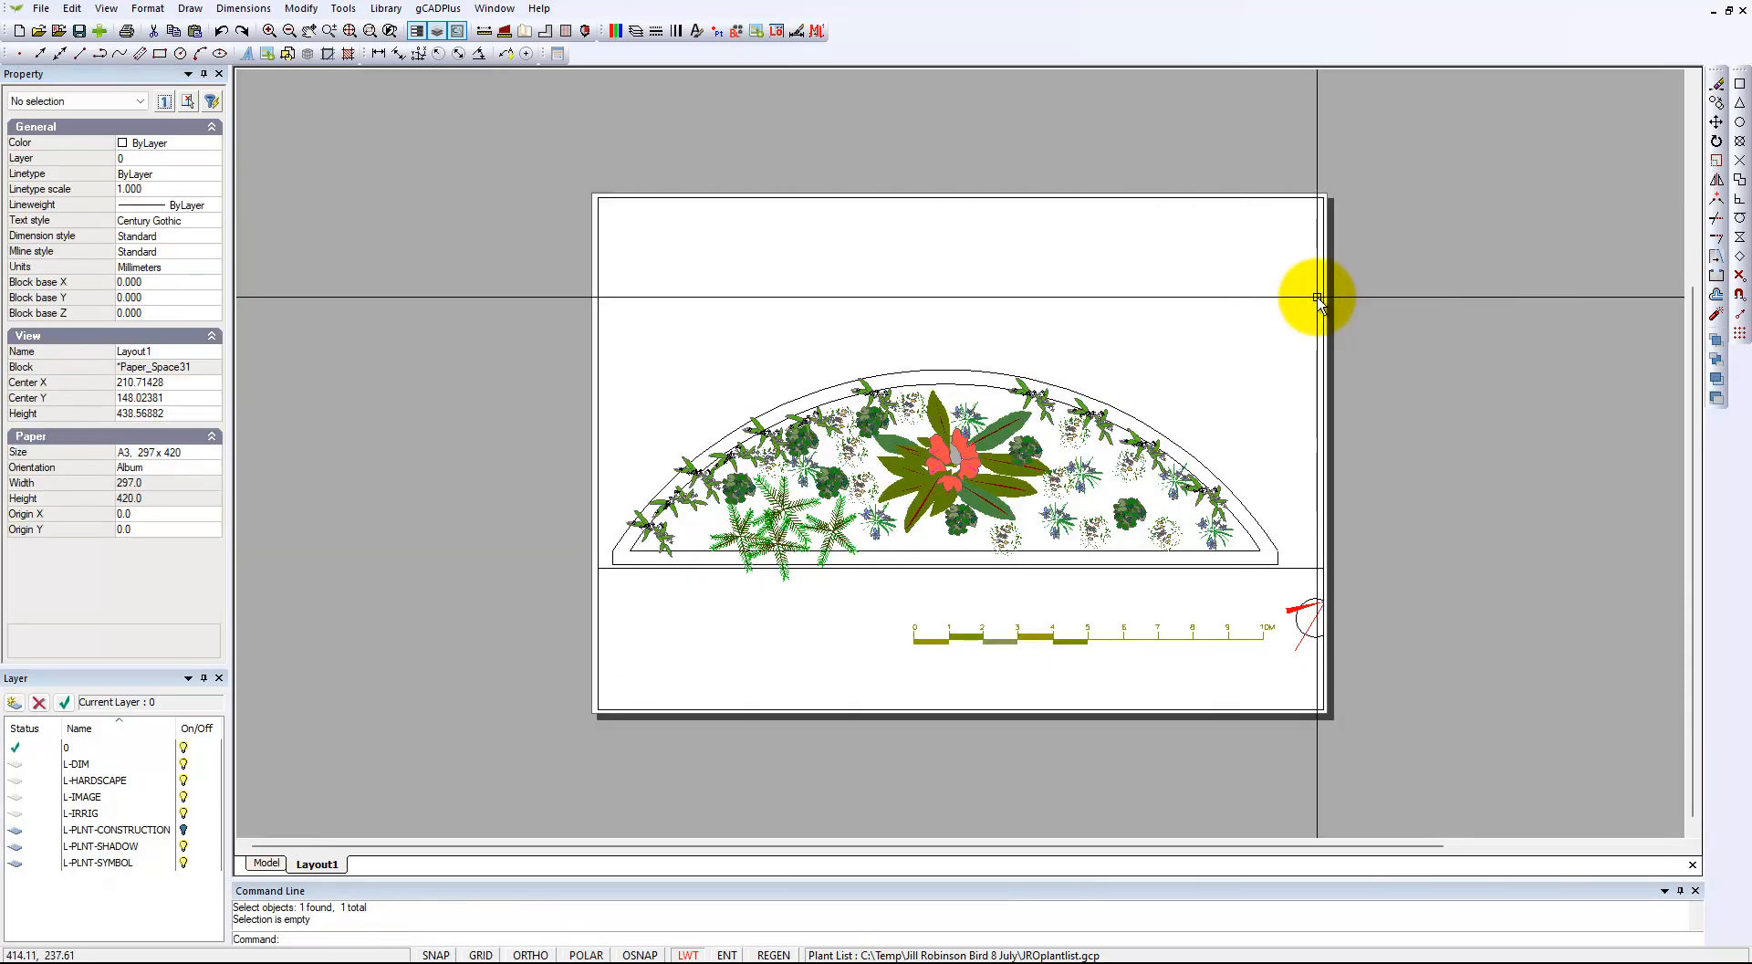
Step: Move the scale bar and north arrow together left and slightly up in model space, and show all of Layout1
{"action": "left_click", "coordinate": [274, 864]}
{"action": "left_click_drag", "start_coordinate": [1458, 713], "coordinate": [890, 594]}
{"action": "right_click", "coordinate": [1031, 719]}
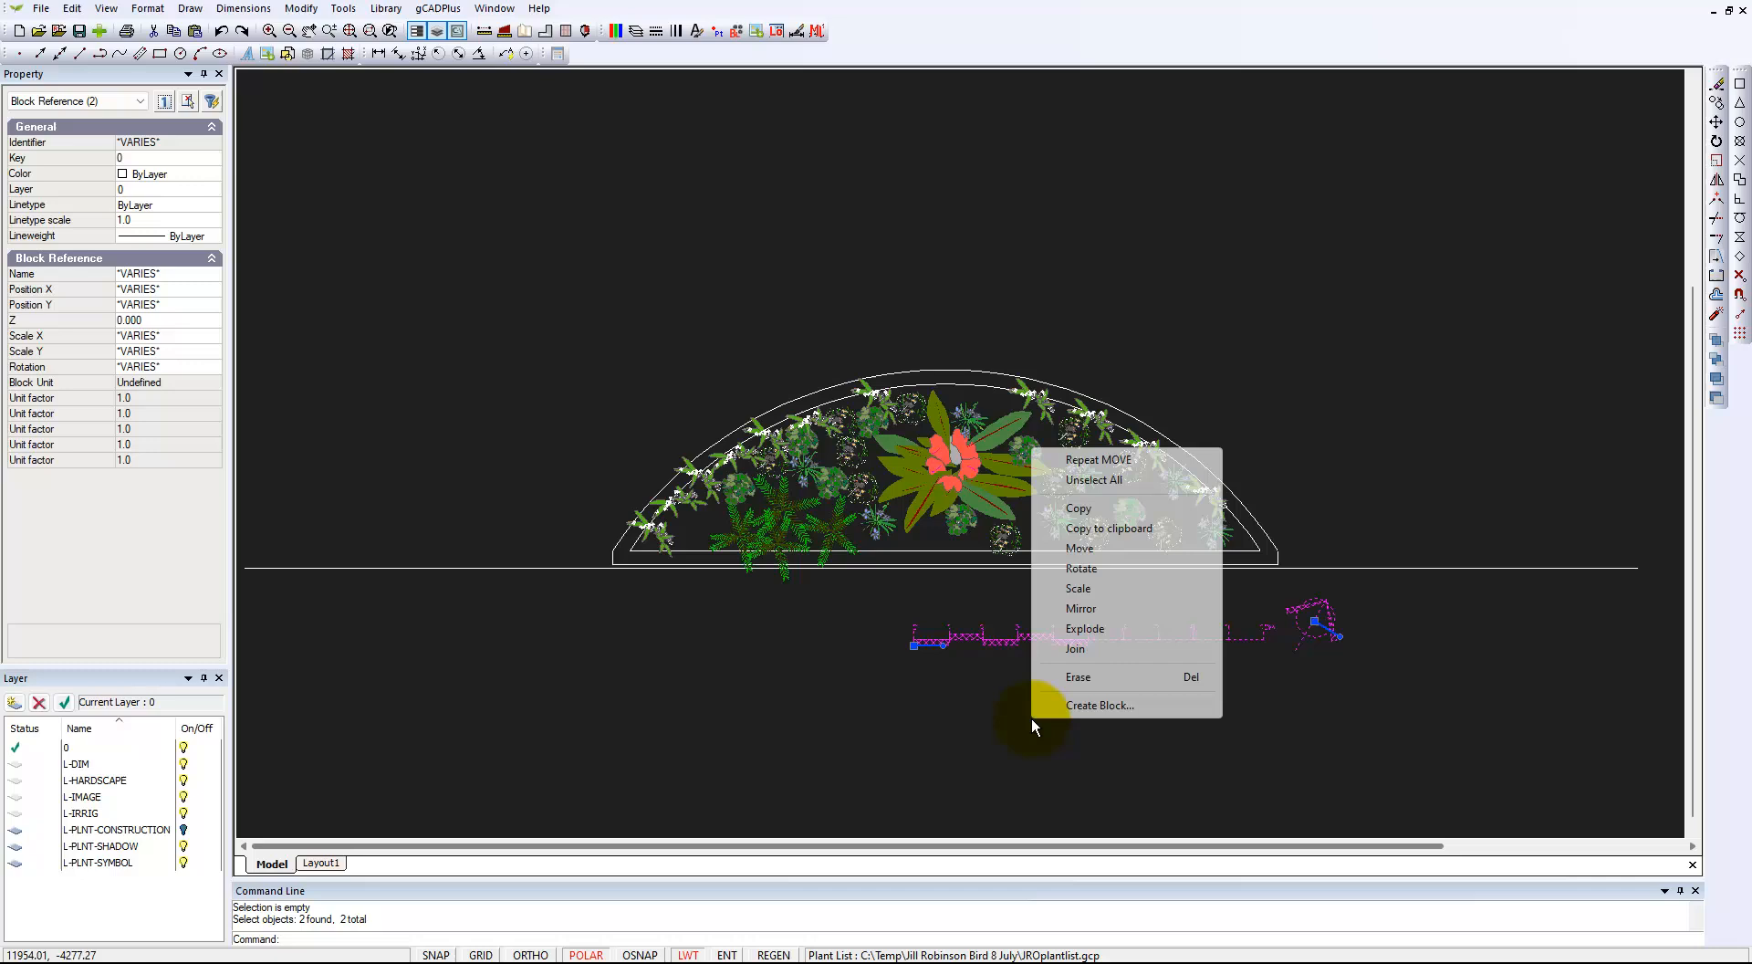
{"action": "left_click", "coordinate": [1081, 548]}
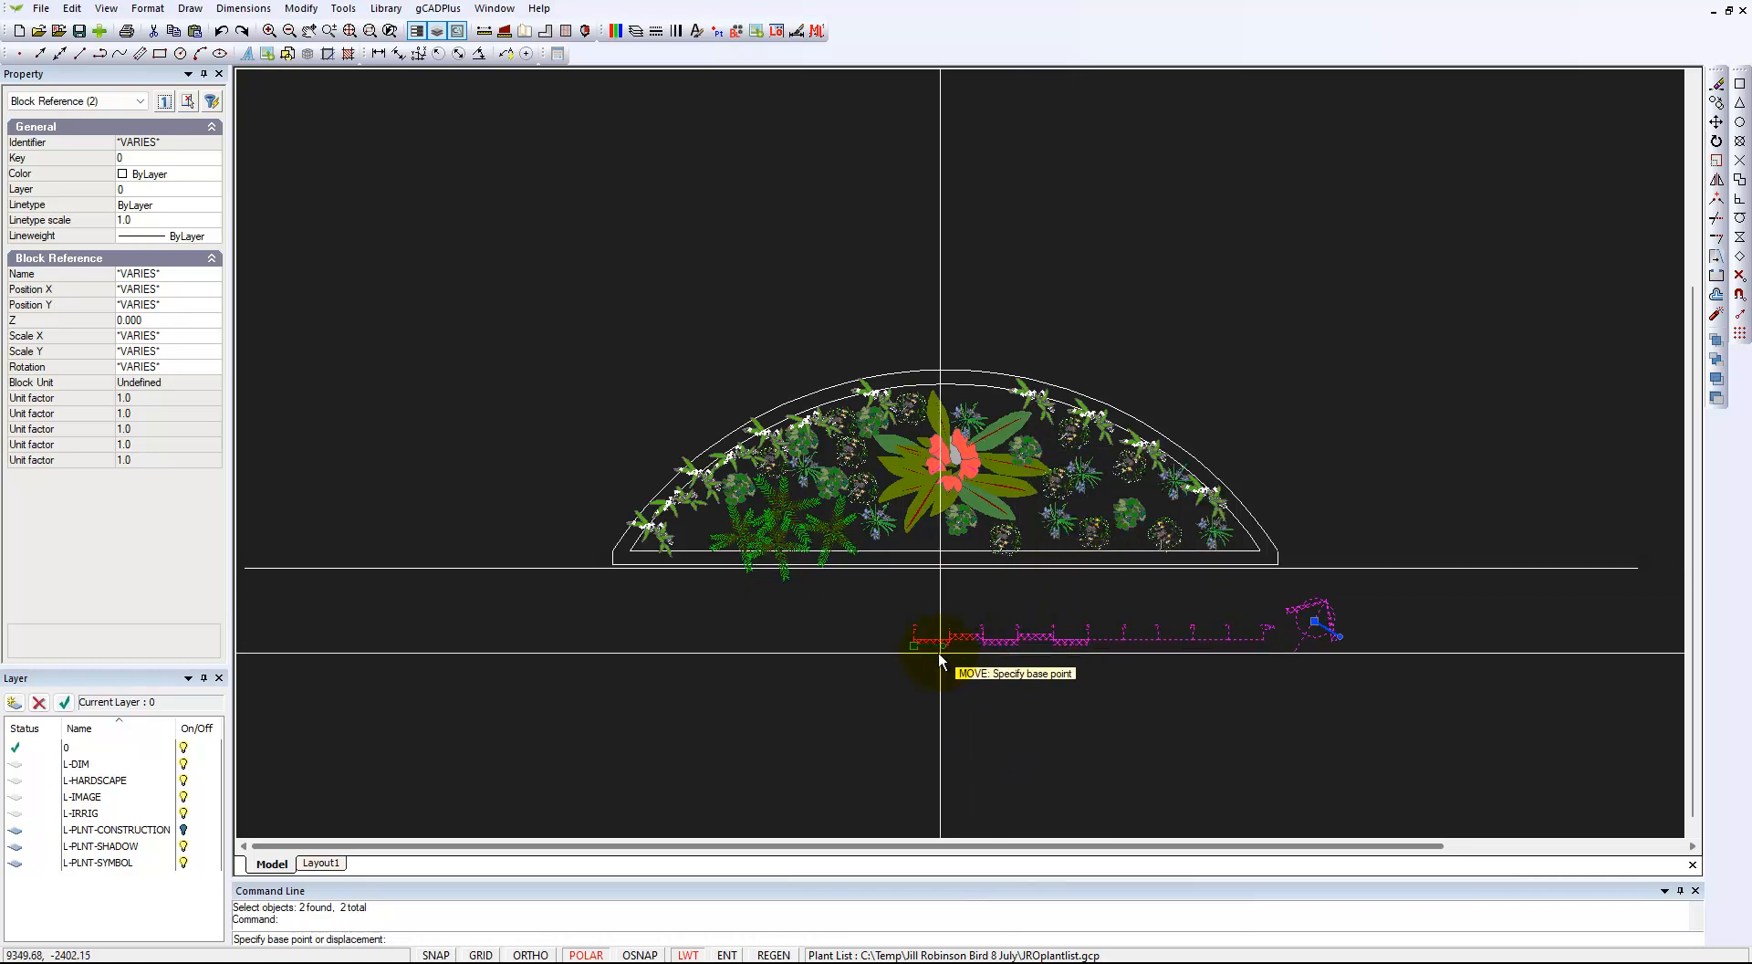
{"action": "left_click", "coordinate": [914, 646]}
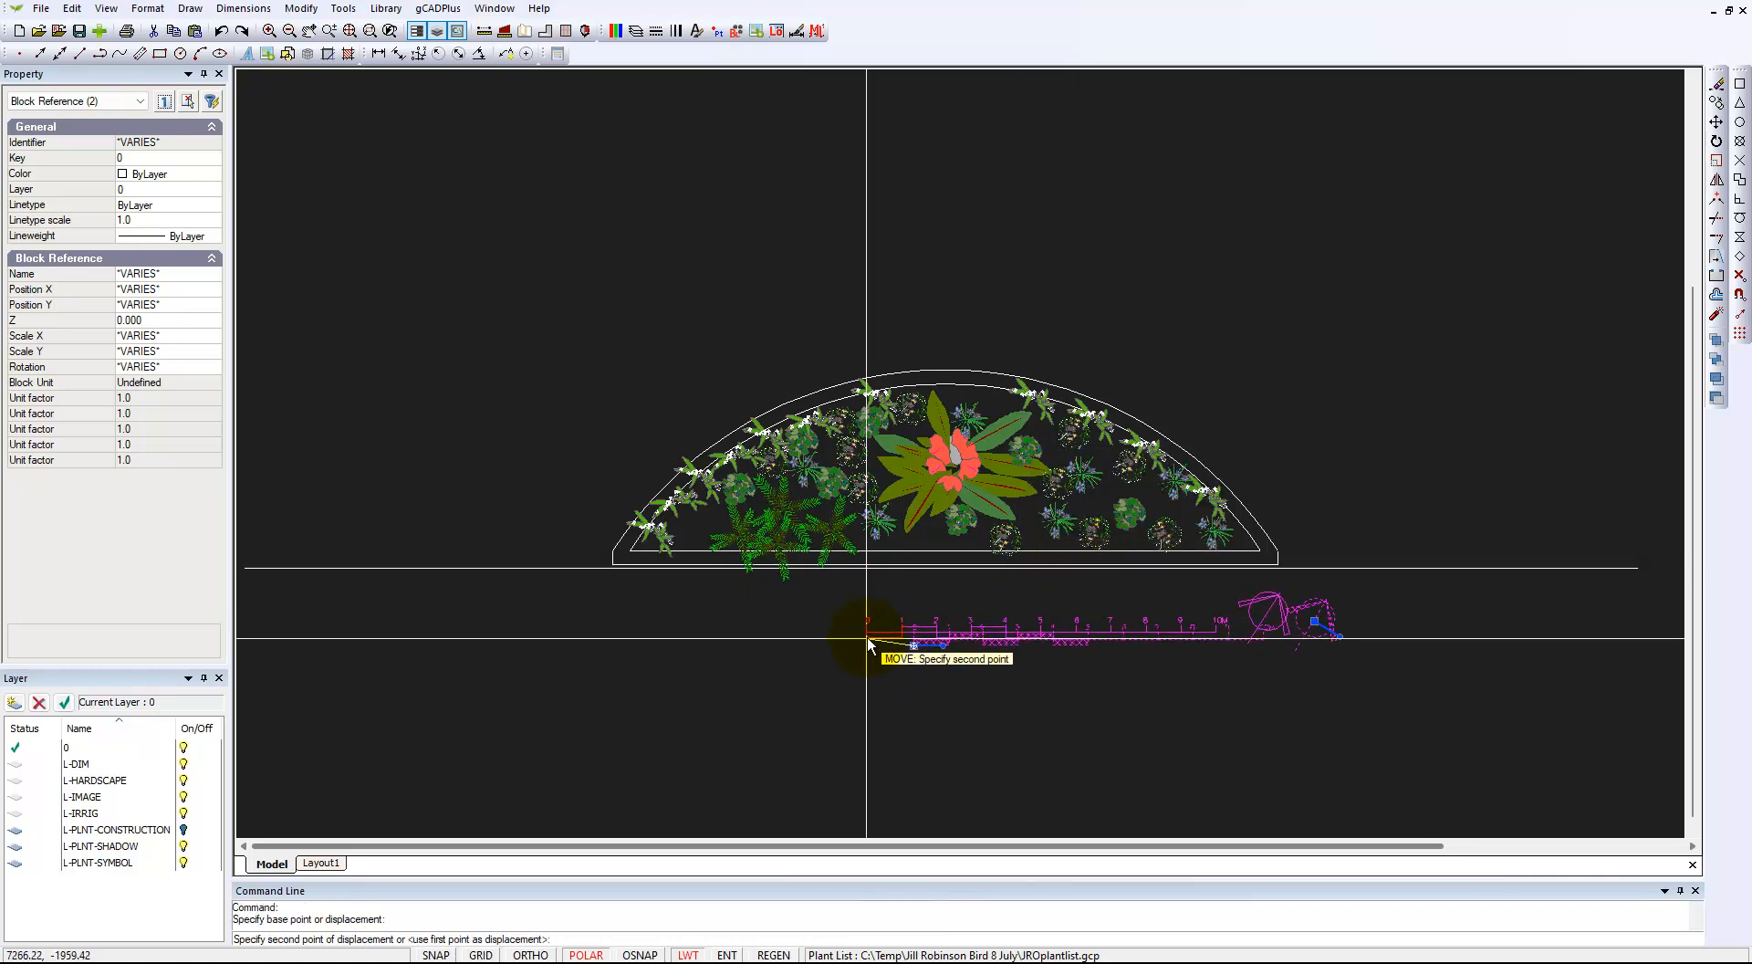
{"action": "left_click", "coordinate": [865, 638]}
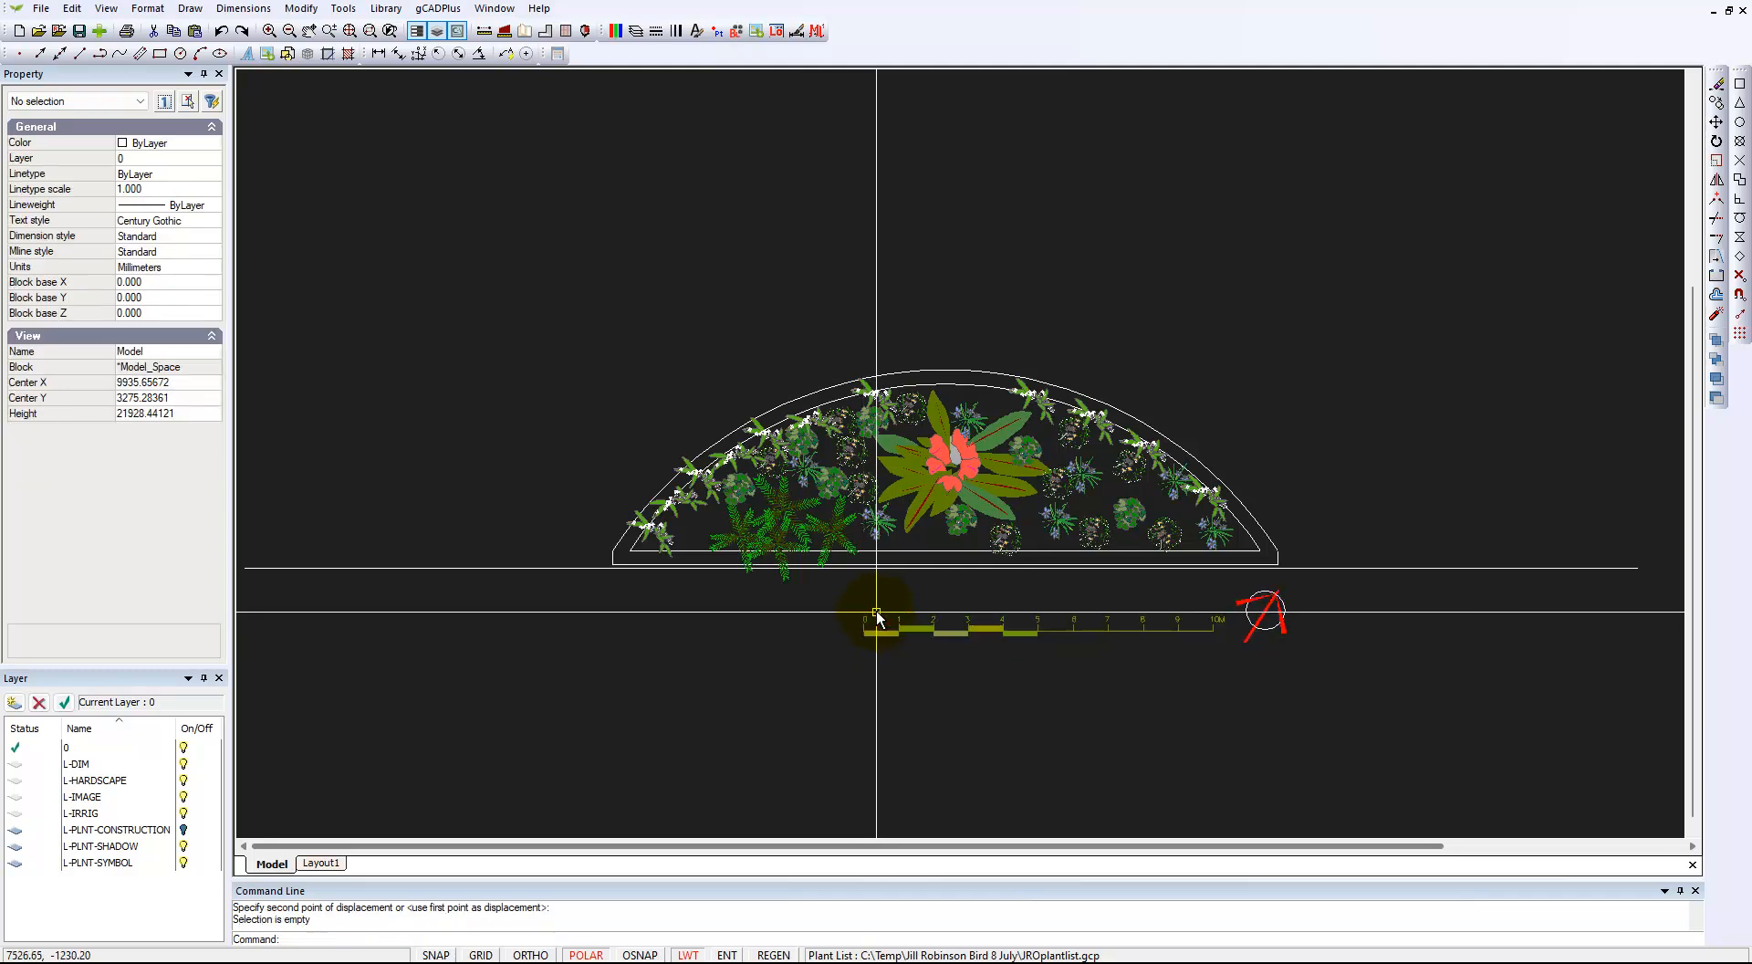
{"action": "left_click", "coordinate": [320, 864]}
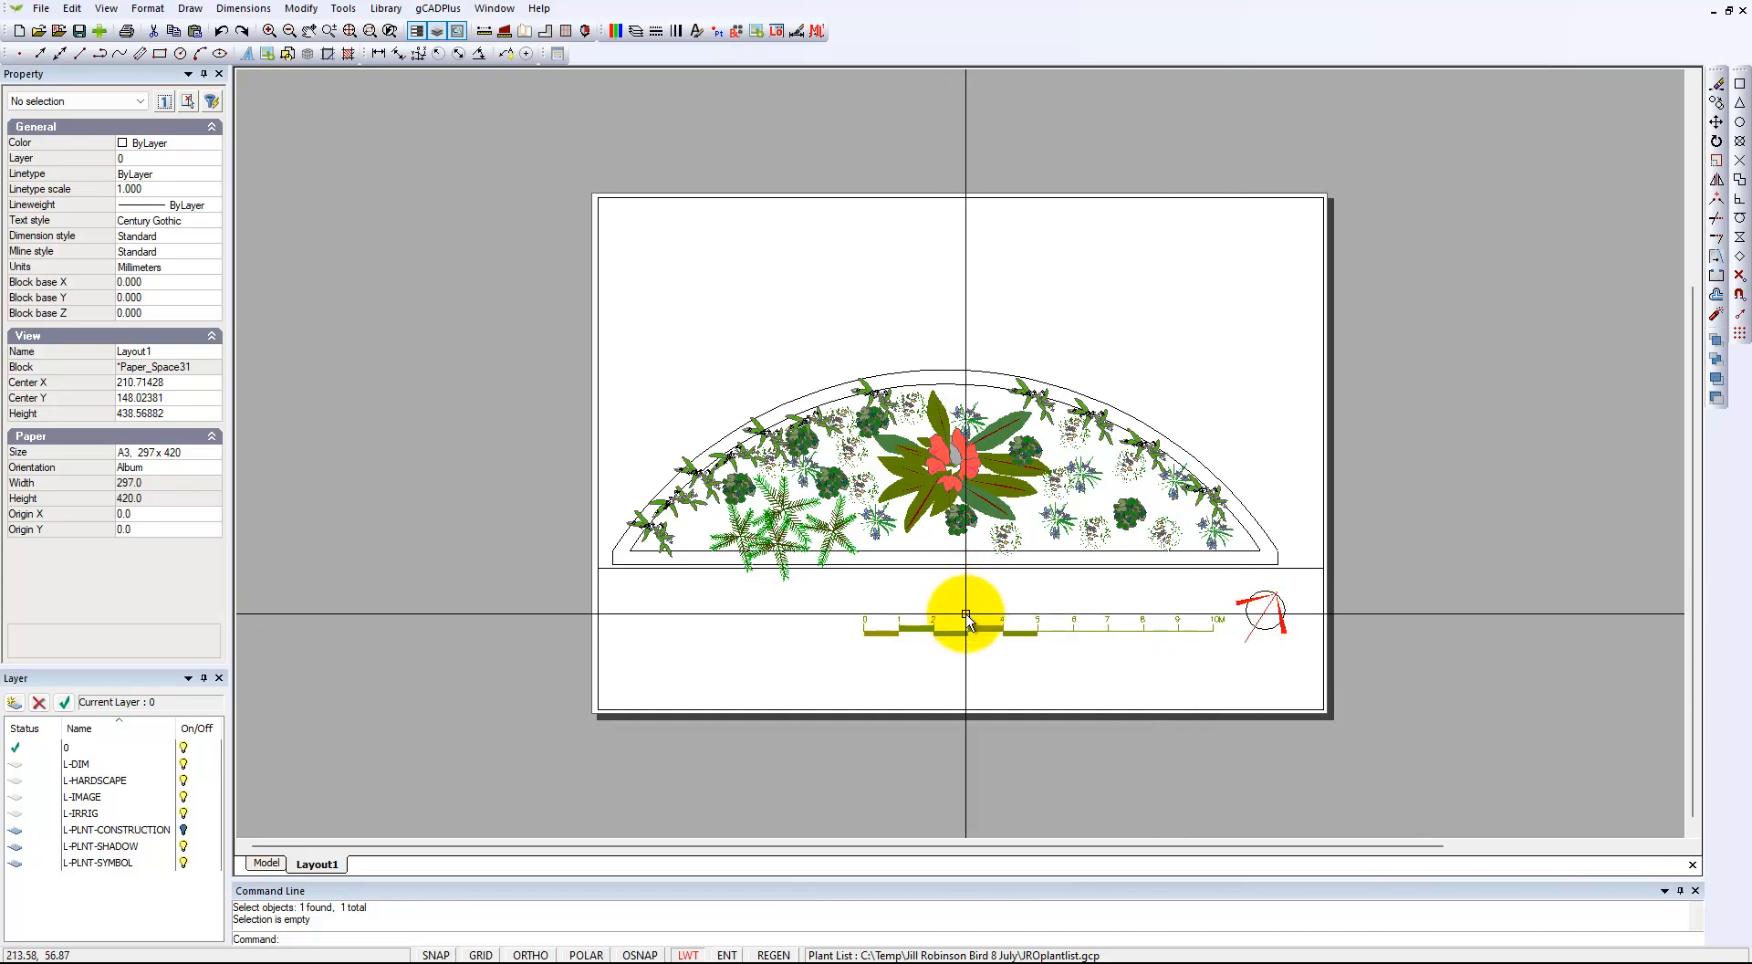
{"action": "right_click", "coordinate": [1396, 357]}
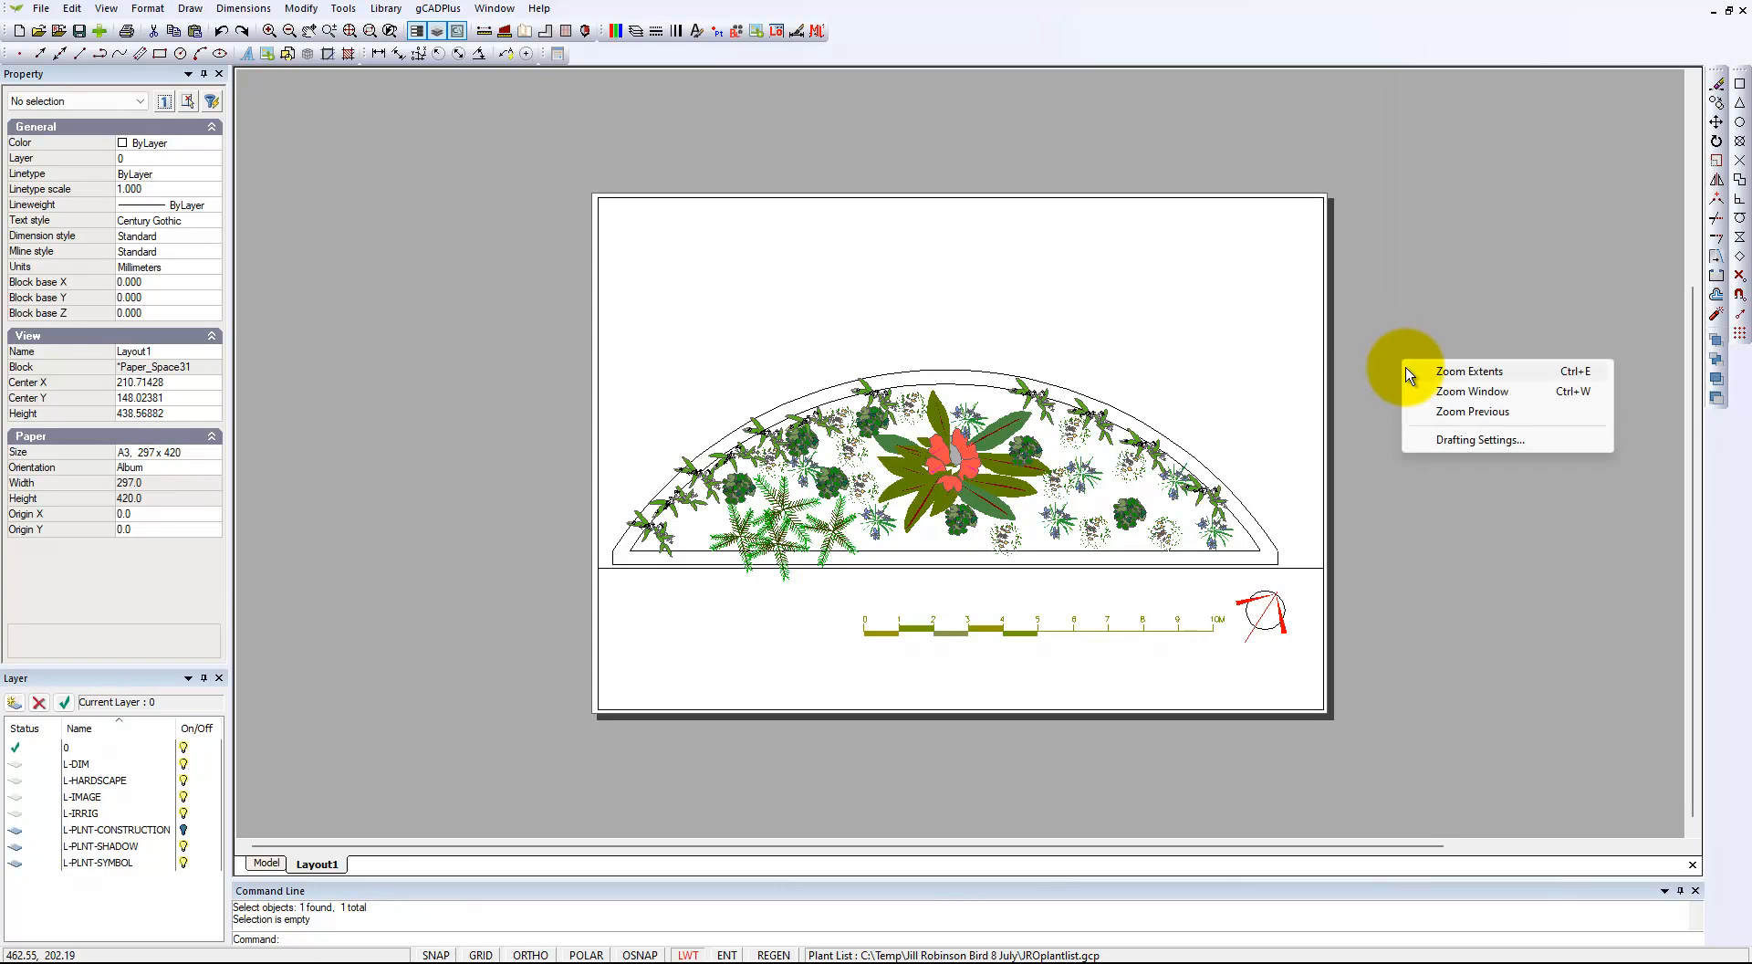
{"action": "left_click", "coordinate": [1471, 371]}
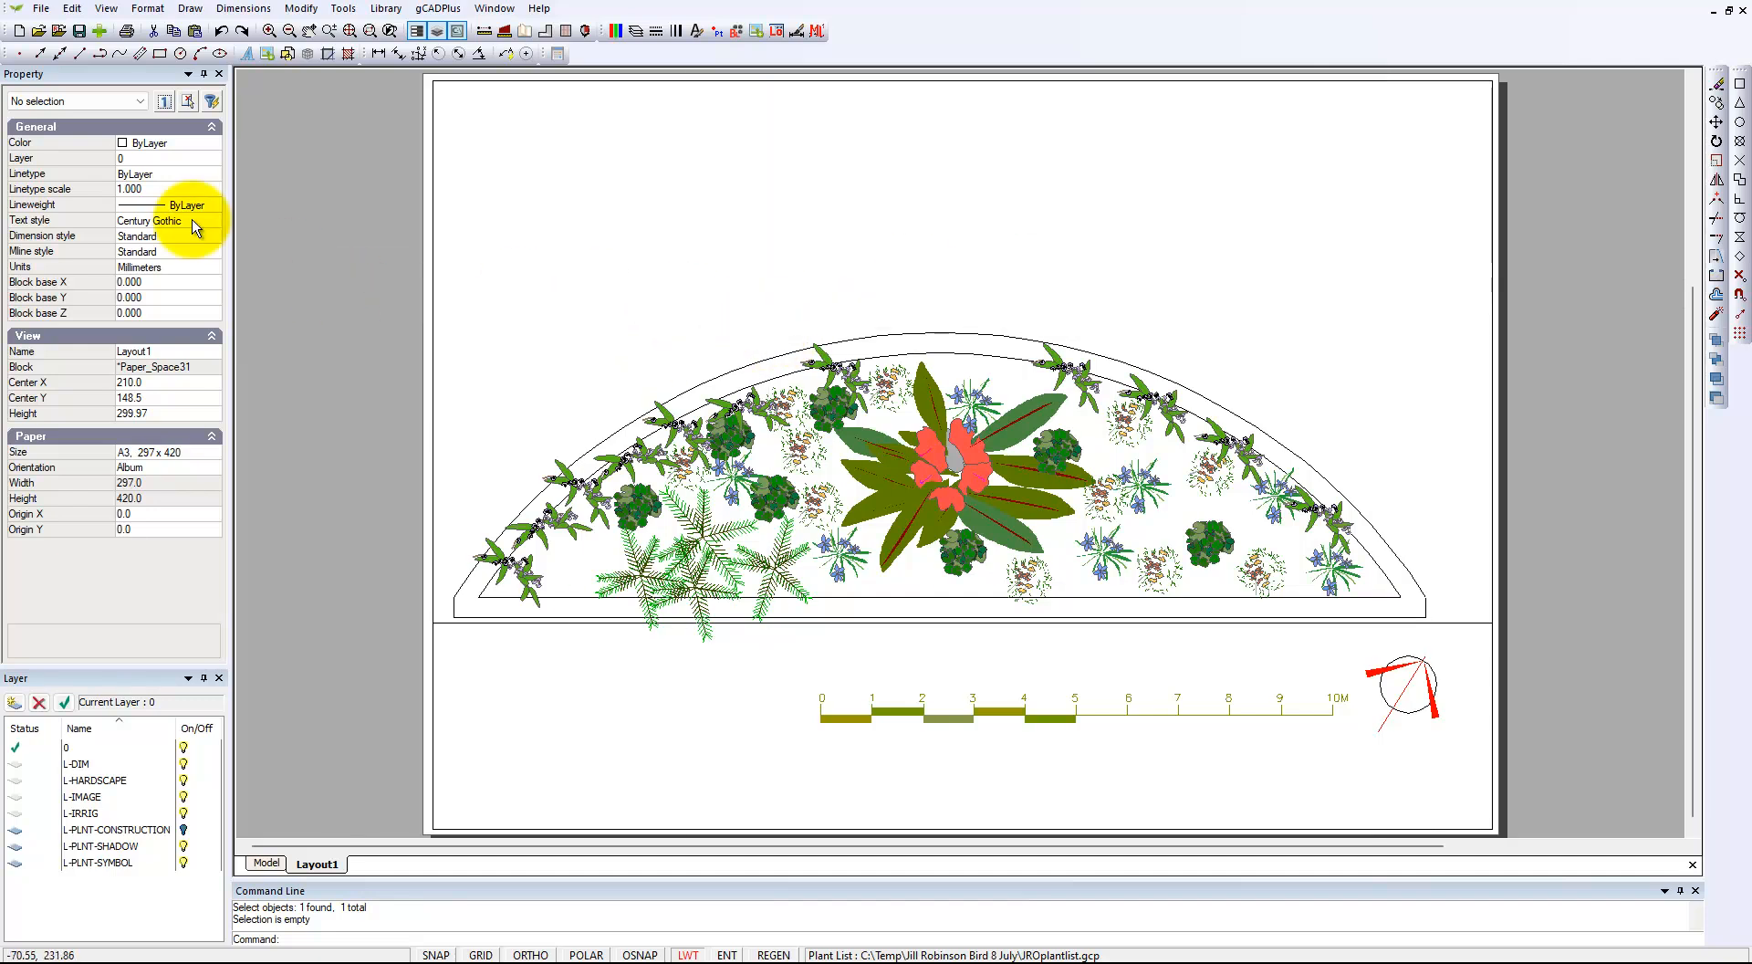
Step: Look at the print settings for Layout1 and close them without printing
{"action": "left_click", "coordinate": [33, 13]}
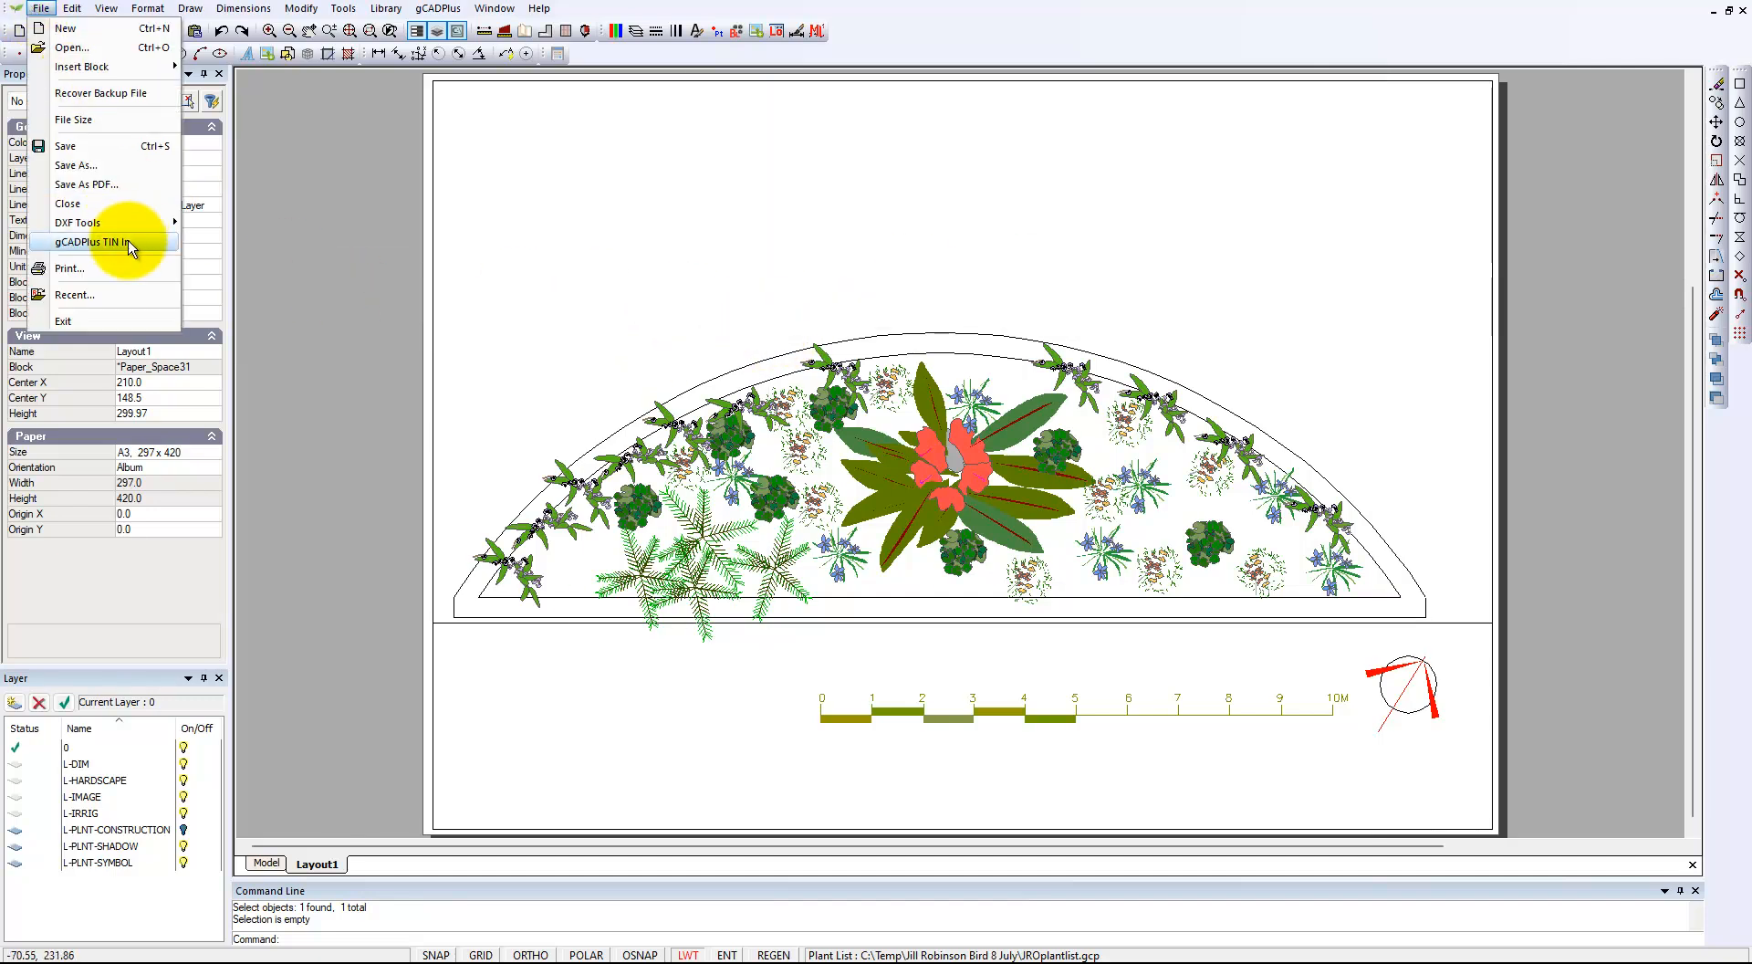
{"action": "left_click", "coordinate": [100, 264]}
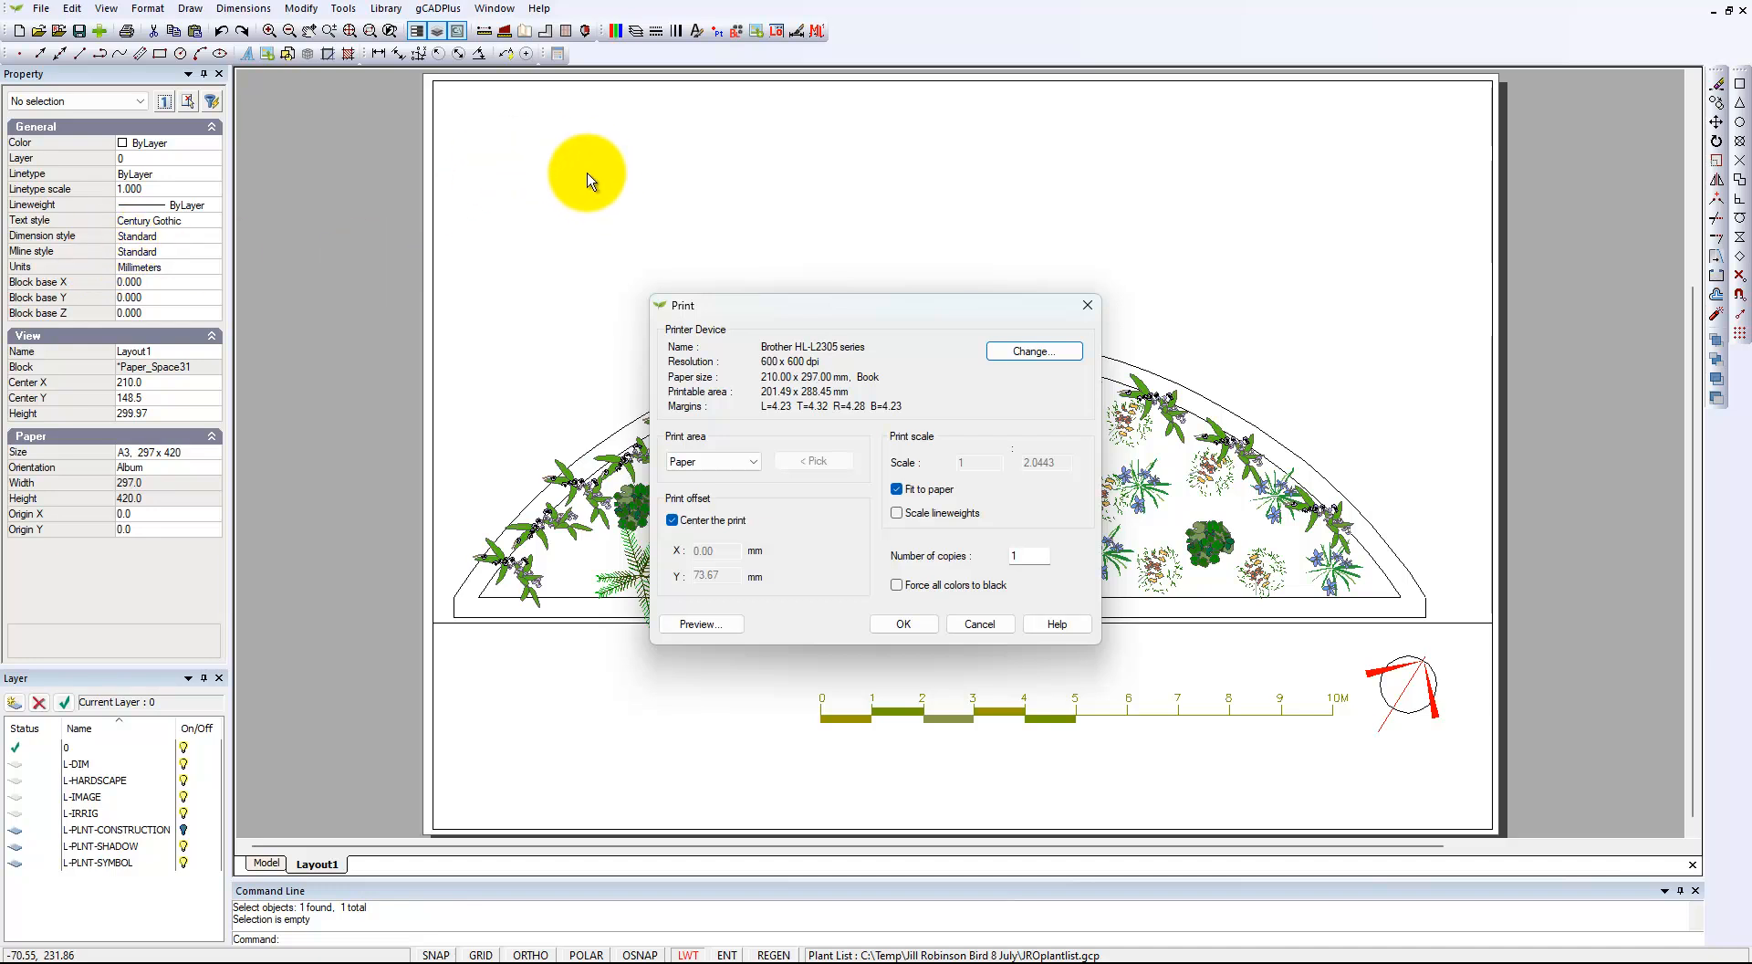
{"action": "key", "text": "Escape"}
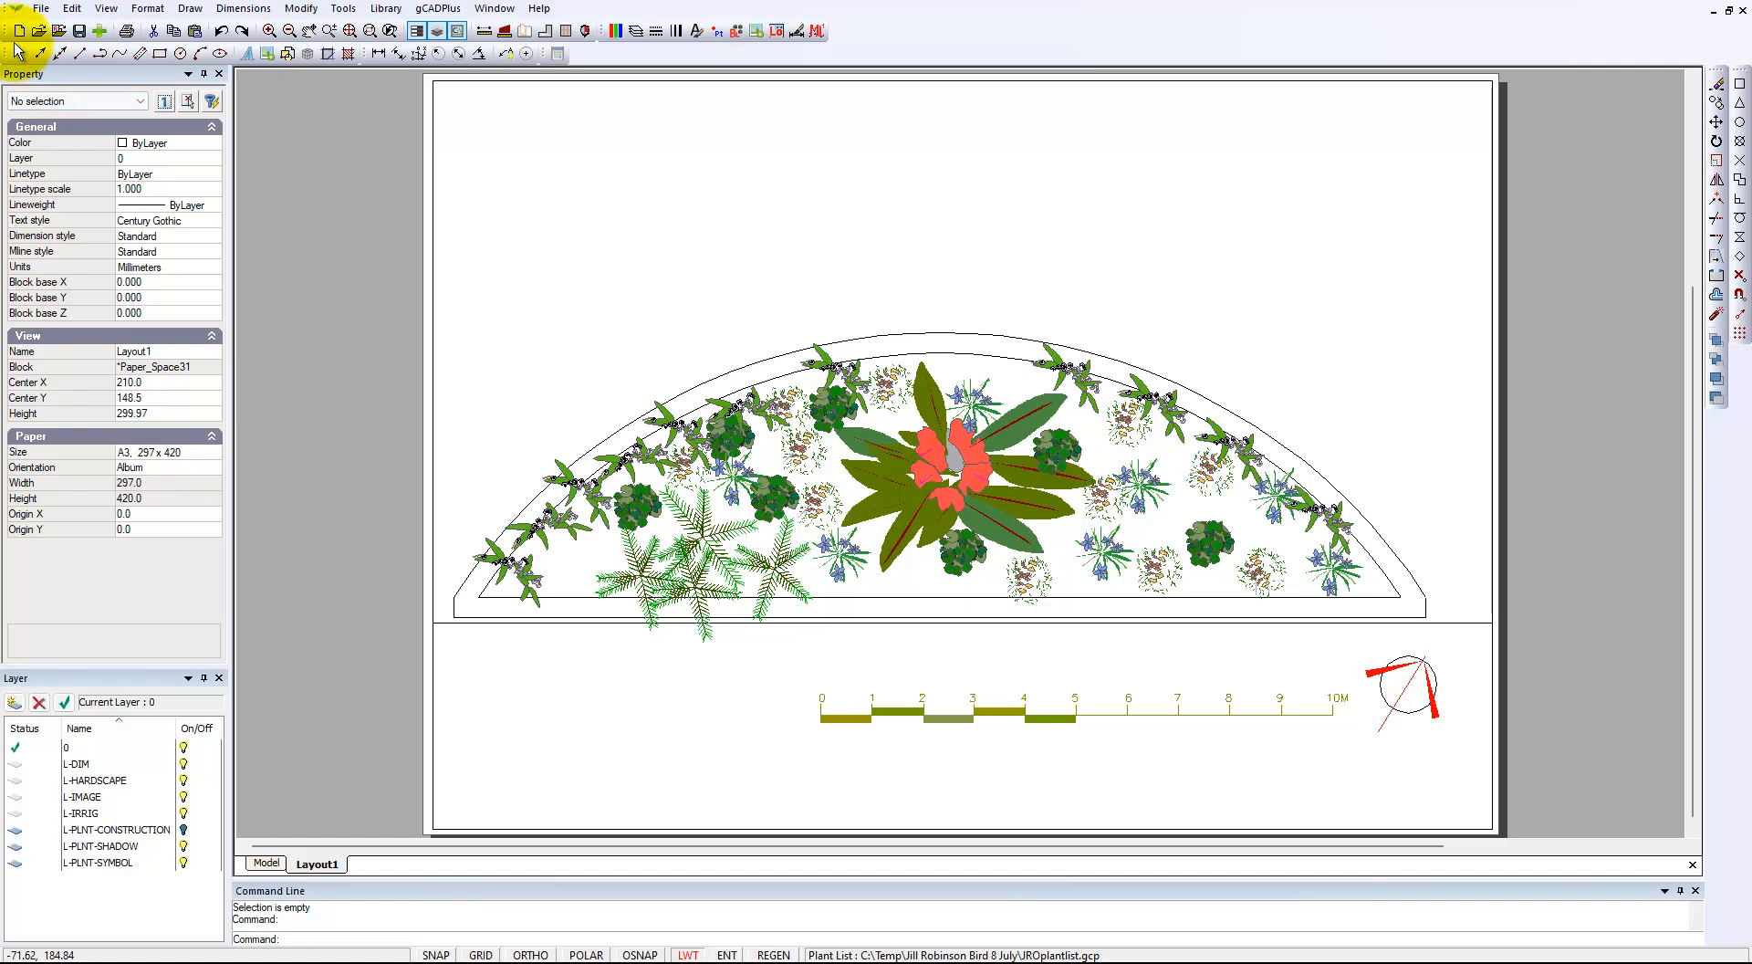
Step: Look at the print settings and the available printers for Layout1, and close them without printing
{"action": "left_click", "coordinate": [41, 13]}
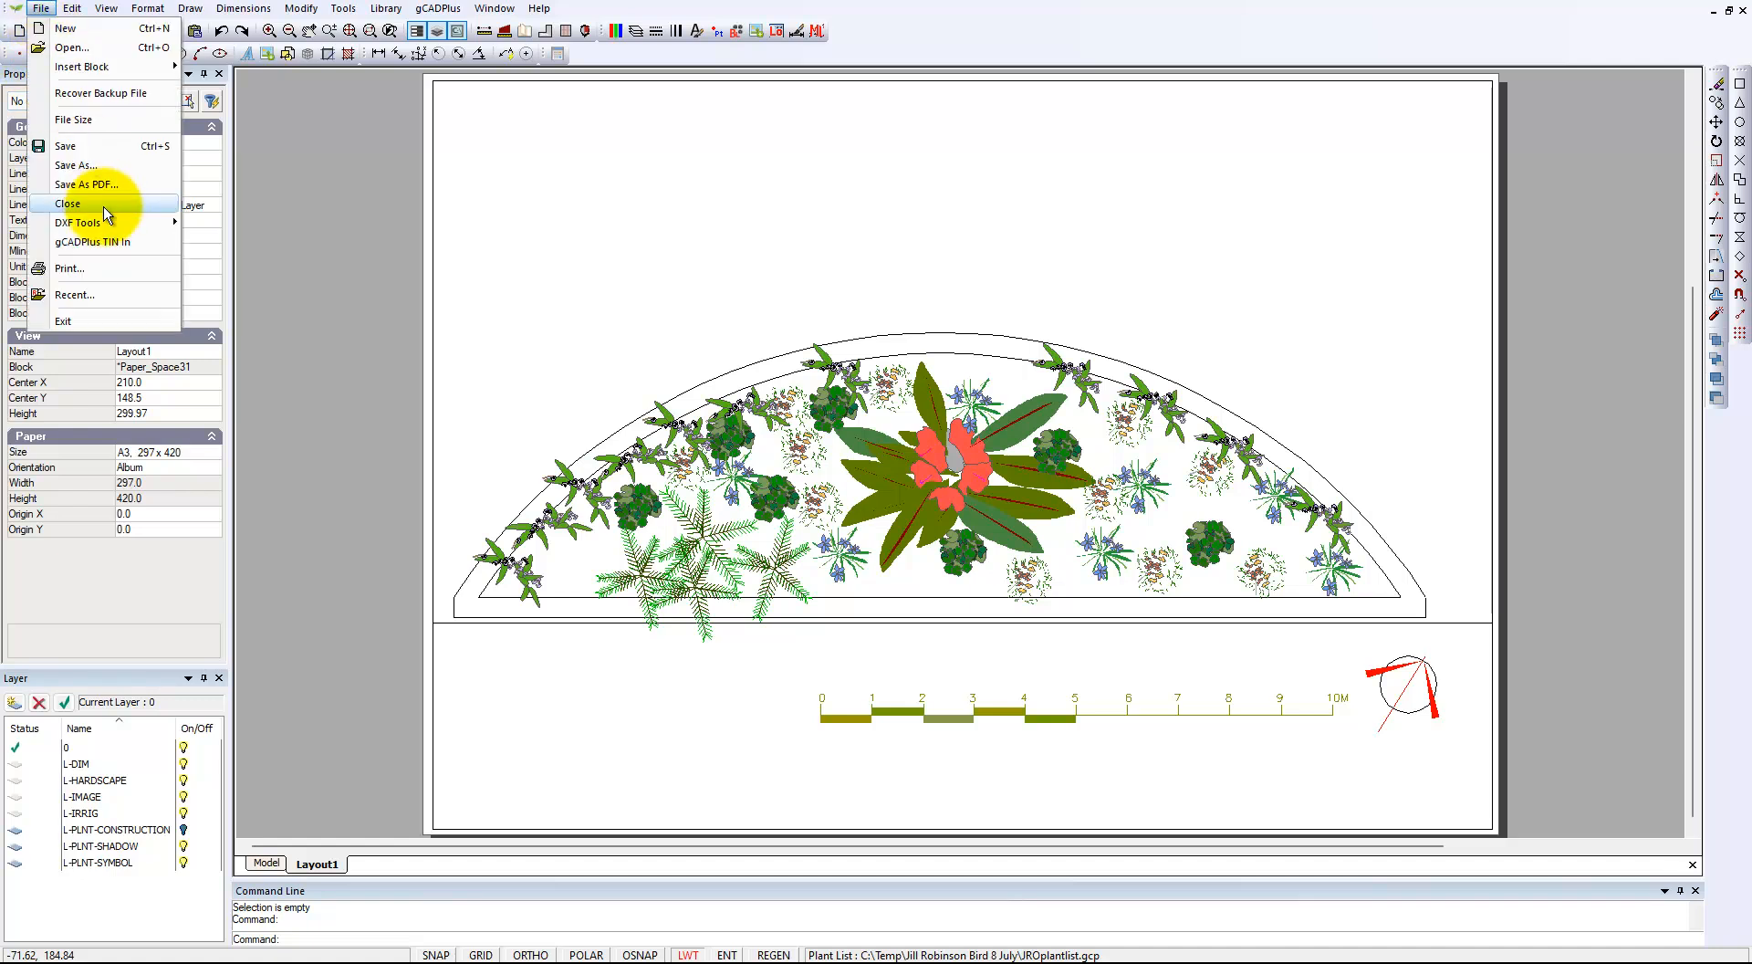
{"action": "left_click", "coordinate": [64, 274]}
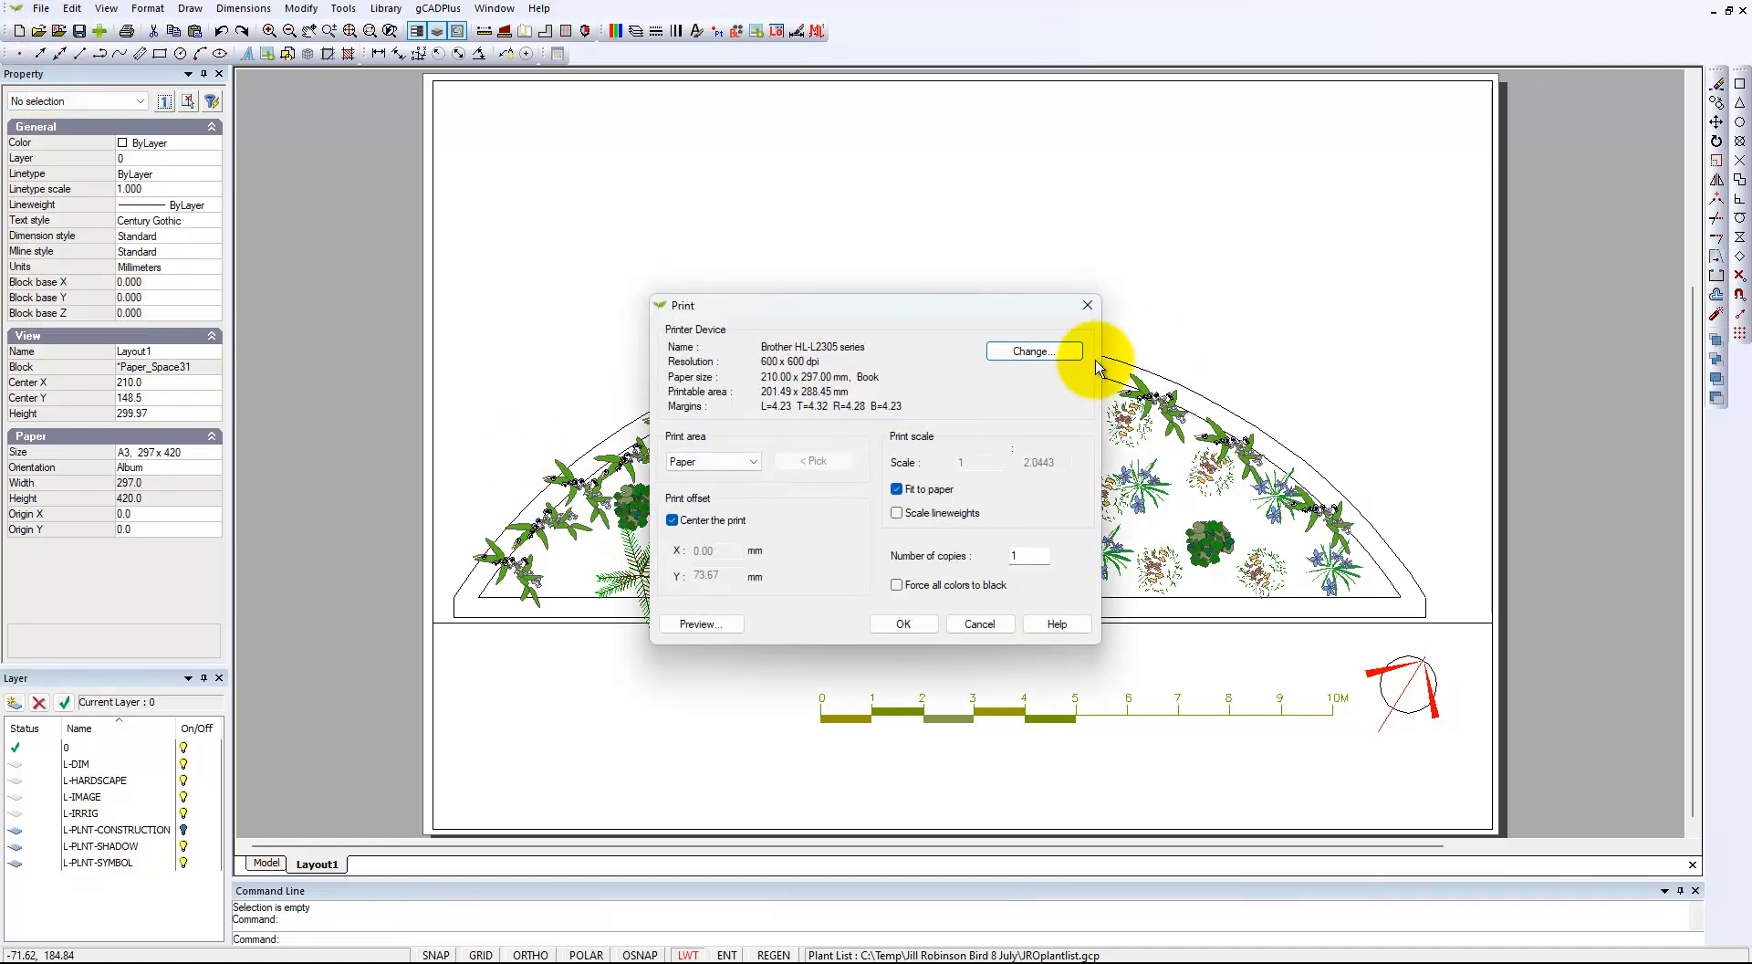
{"action": "left_click", "coordinate": [1033, 352]}
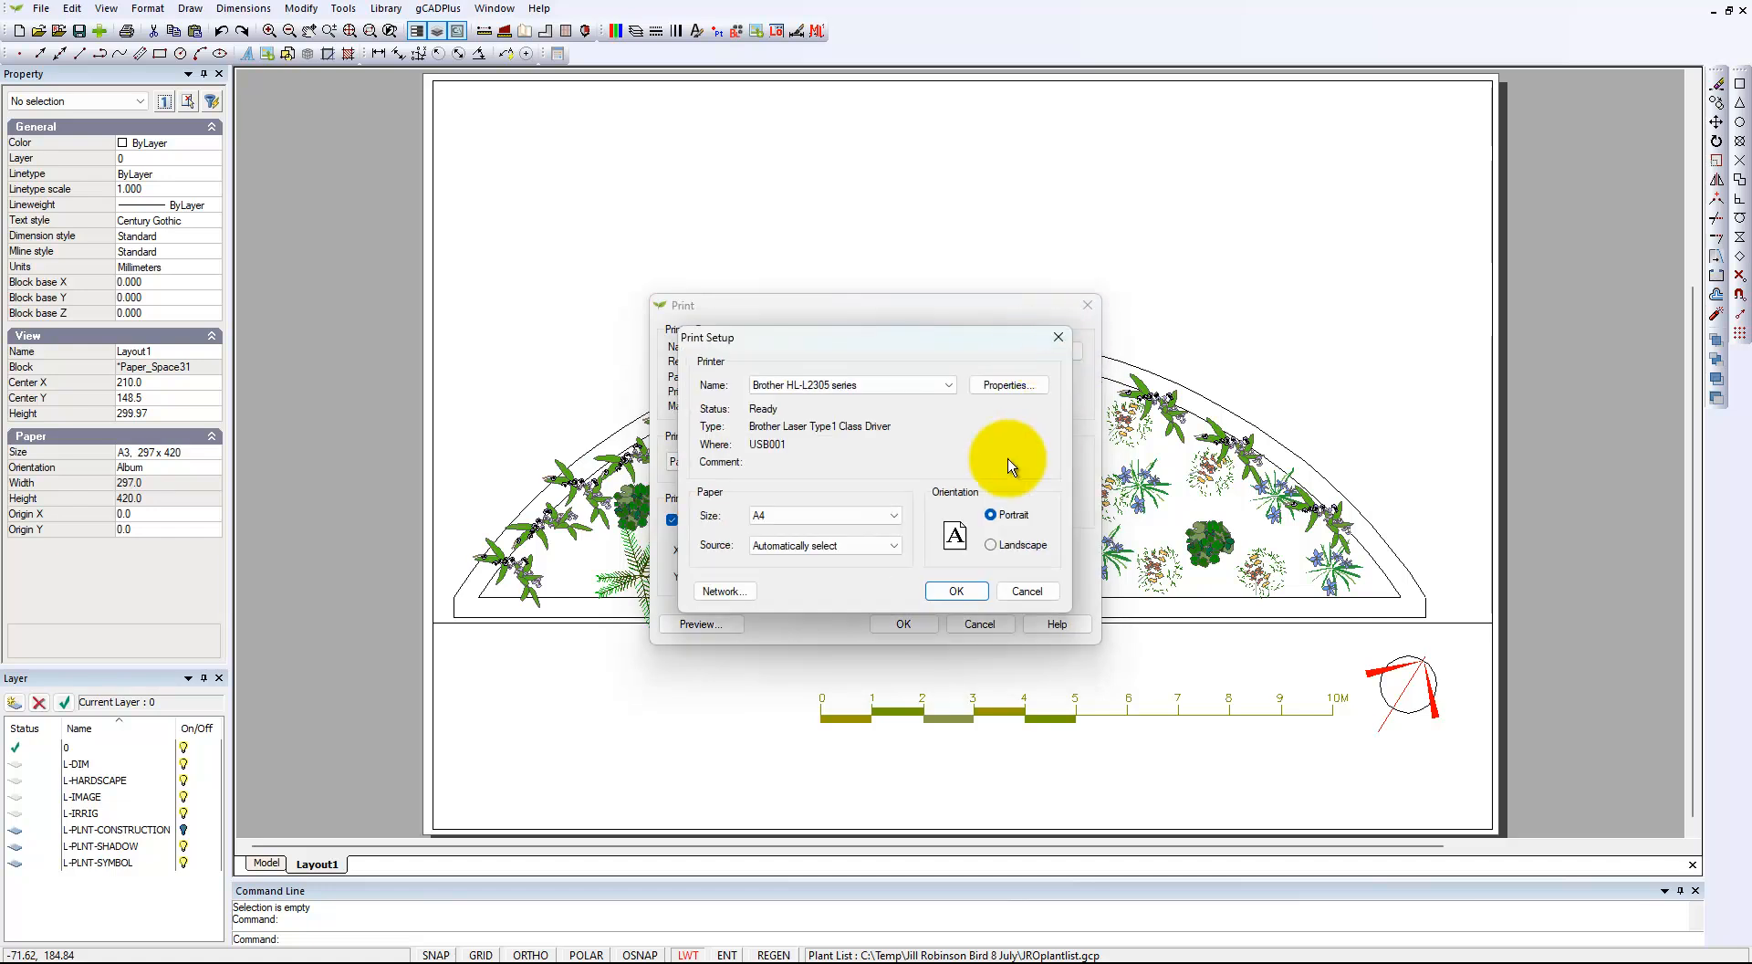
{"action": "left_click", "coordinate": [949, 384]}
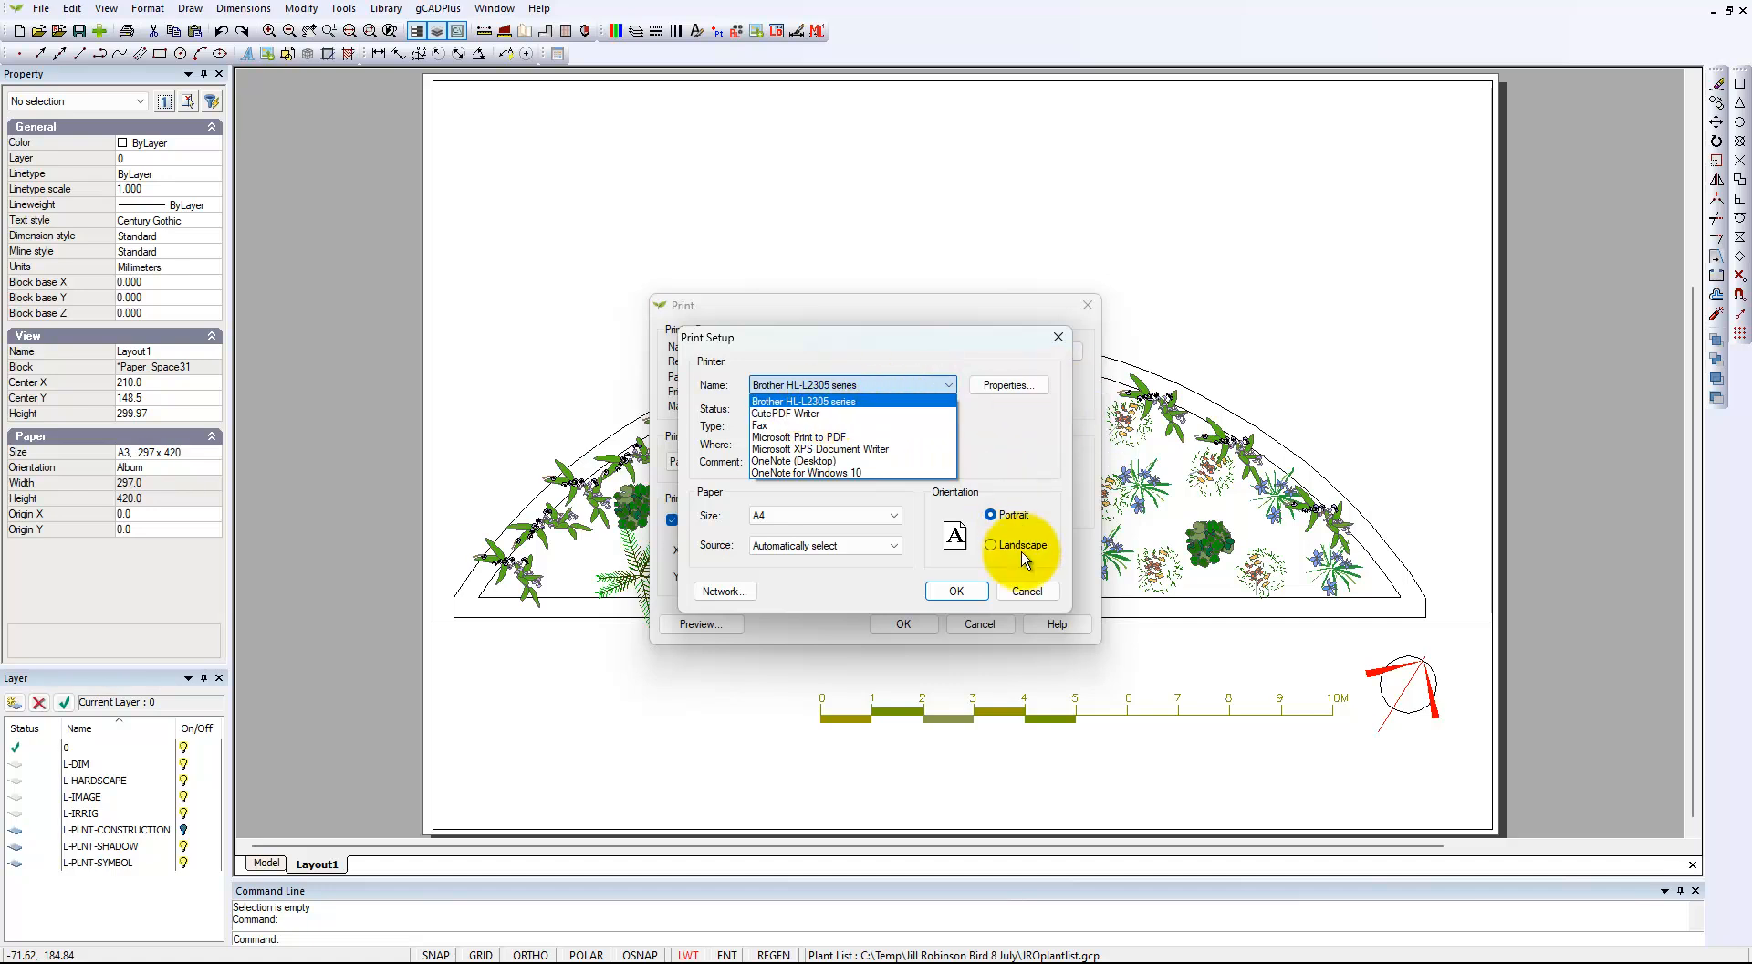
{"action": "left_click", "coordinate": [1027, 599]}
{"action": "left_click", "coordinate": [1028, 598]}
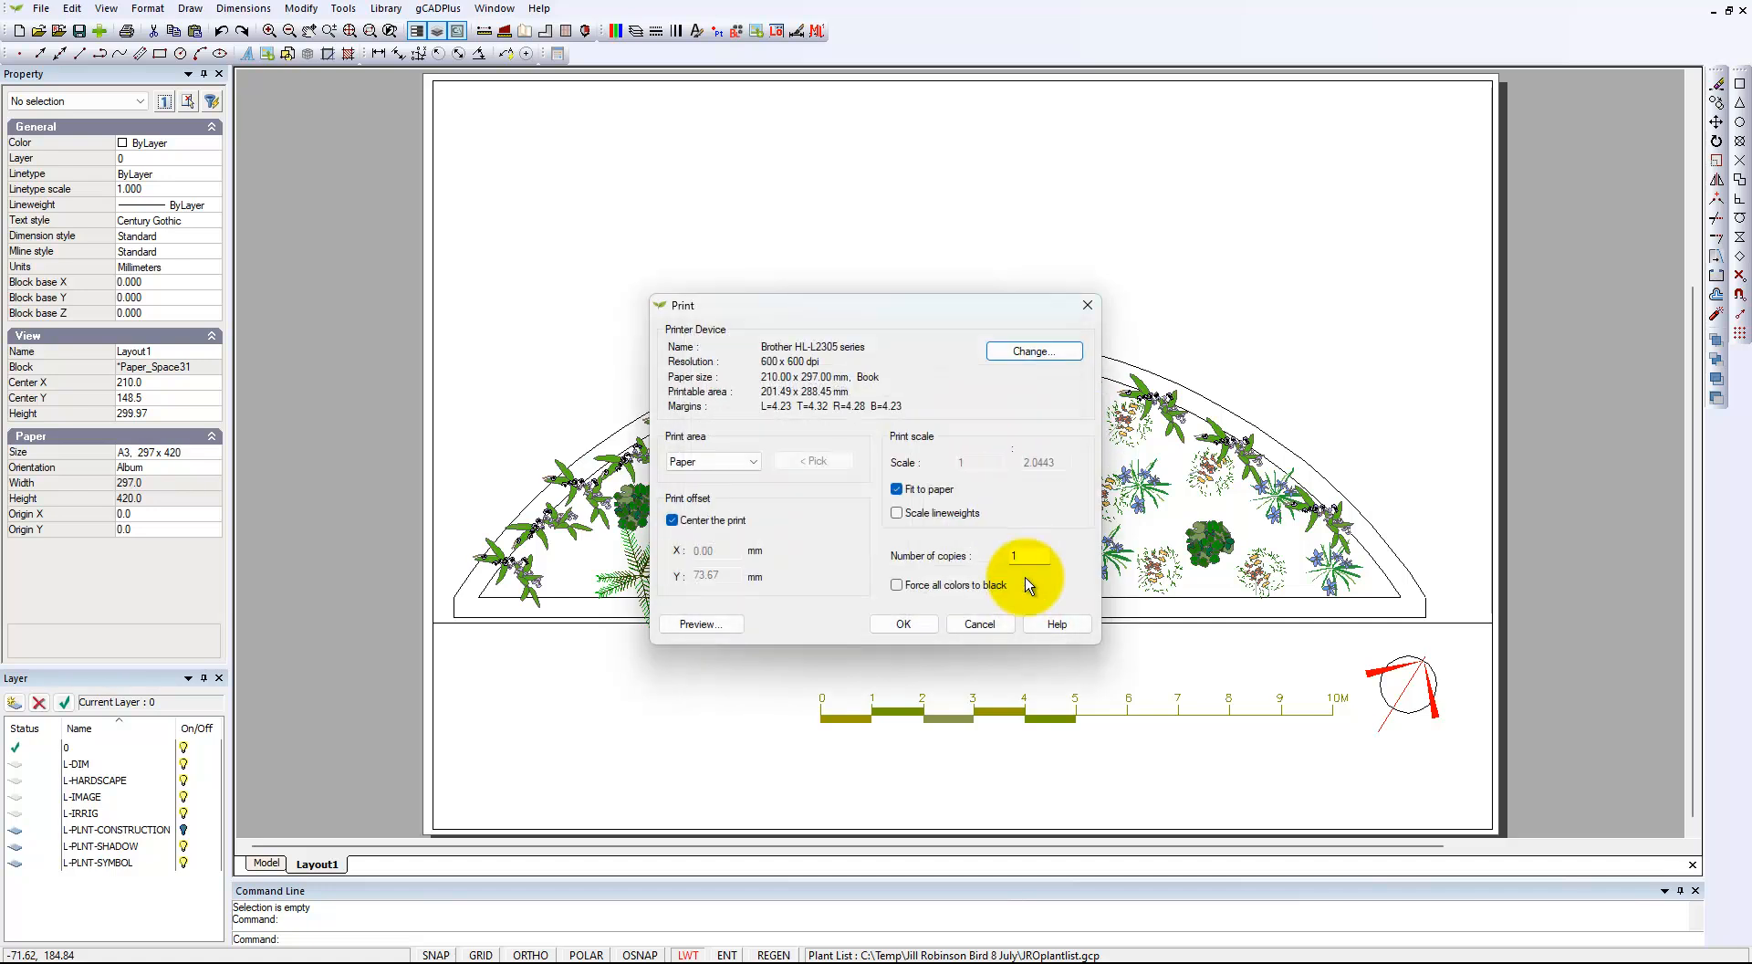
{"action": "left_click", "coordinate": [980, 624]}
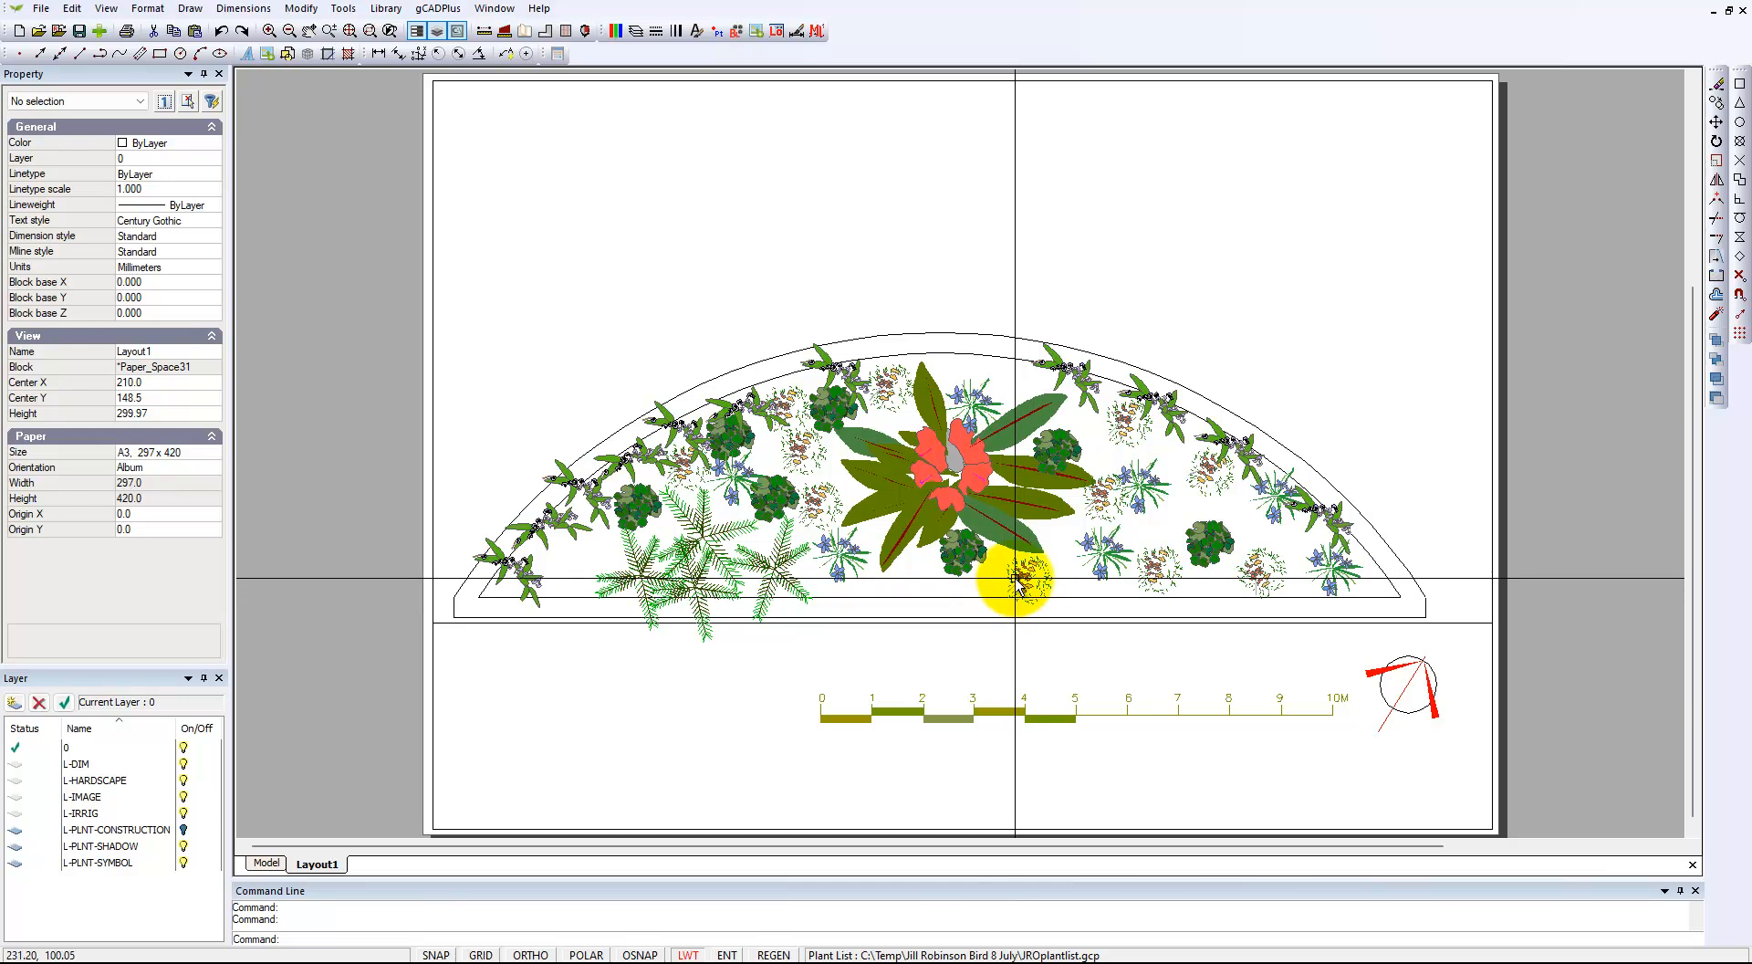
Step: Set up a PDF export of Layout1 with area type Window and level High, framing the whole A3 page corner to corner
{"action": "left_click", "coordinate": [35, 11]}
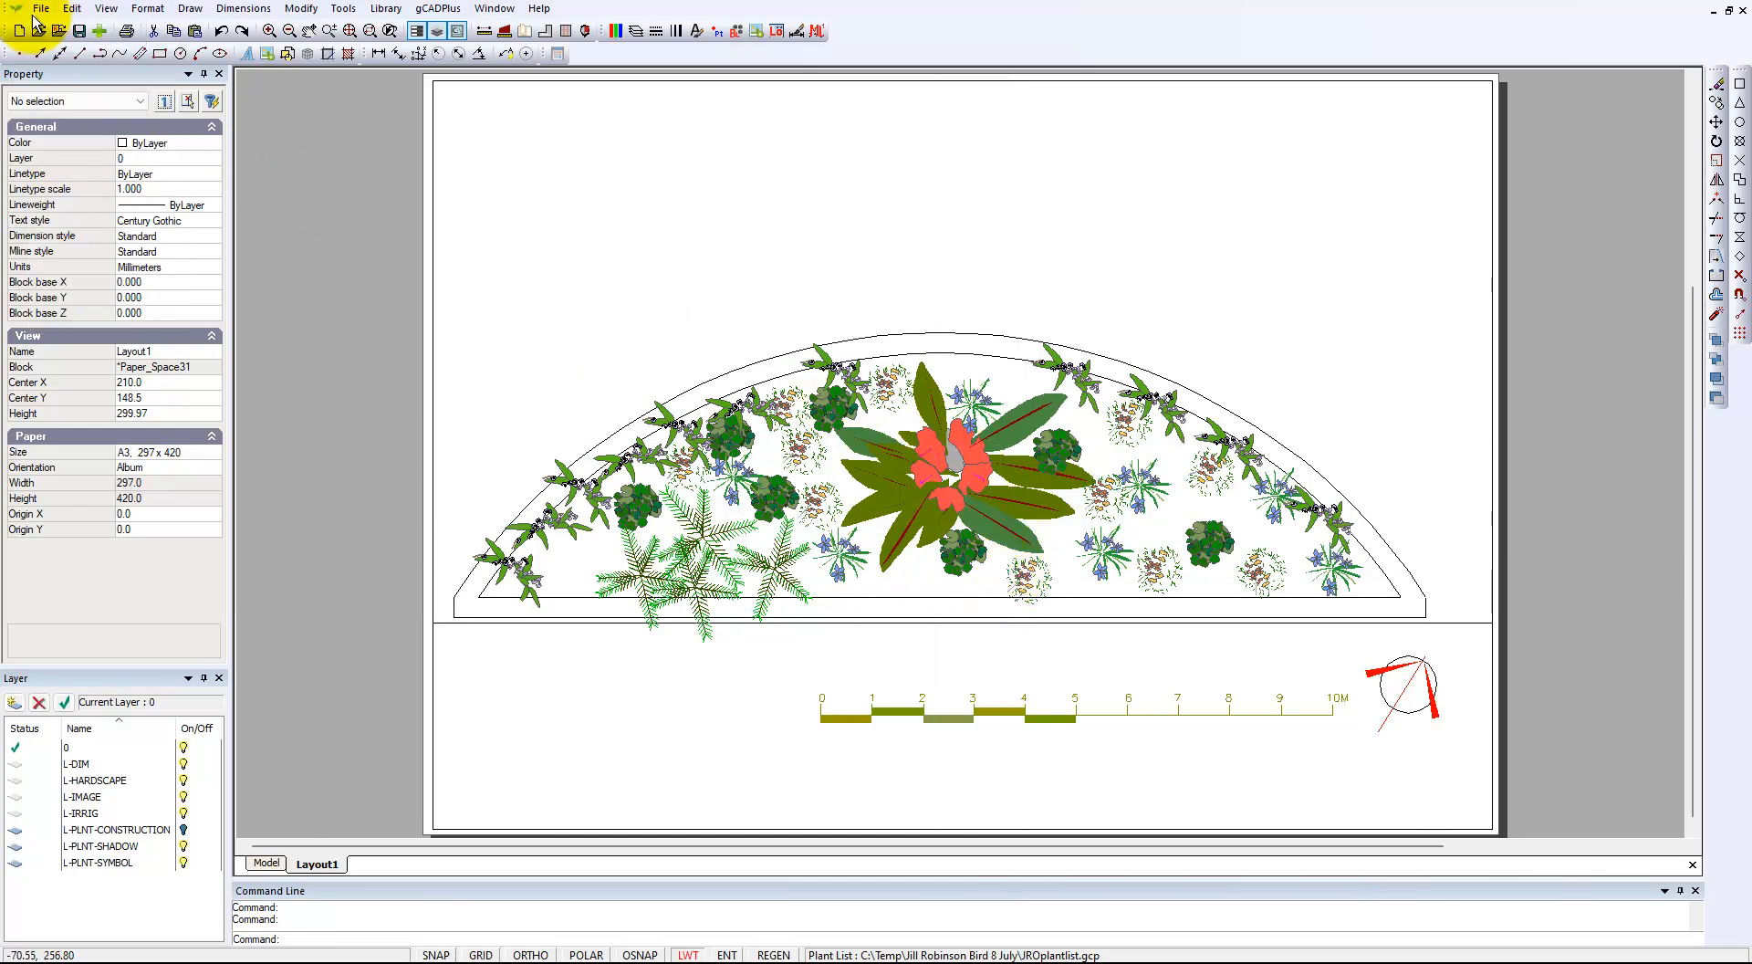
{"action": "left_click", "coordinate": [41, 11]}
{"action": "left_click", "coordinate": [88, 186]}
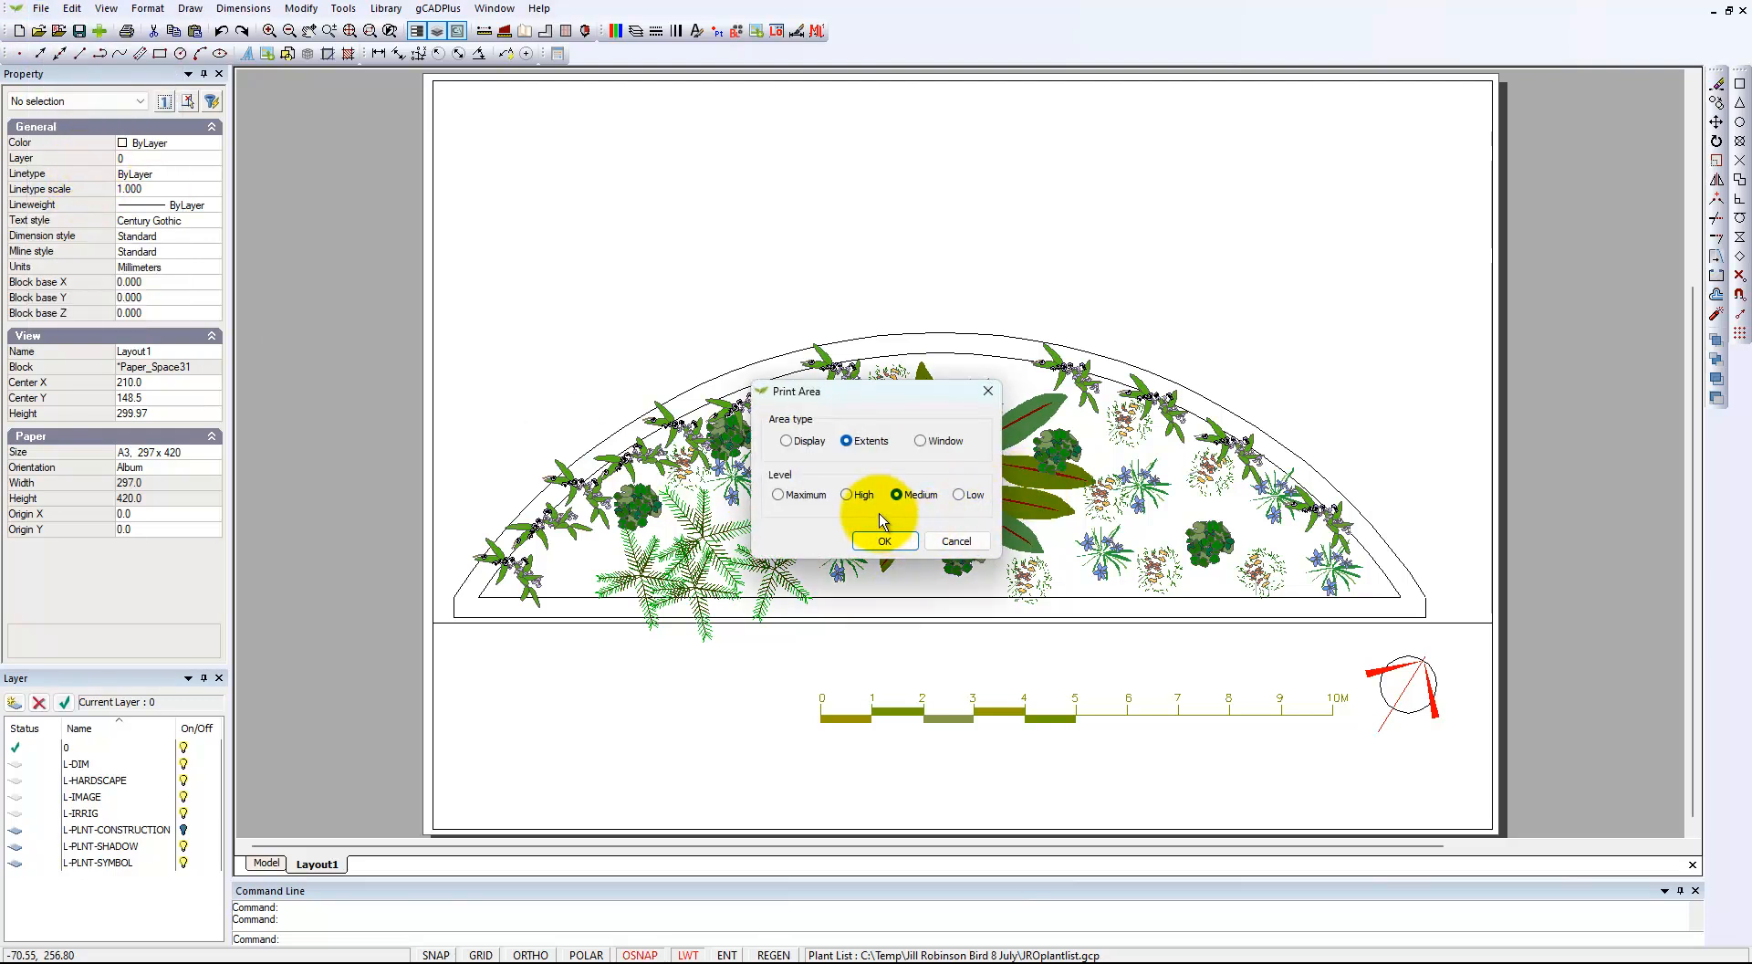
{"action": "left_click", "coordinate": [846, 495]}
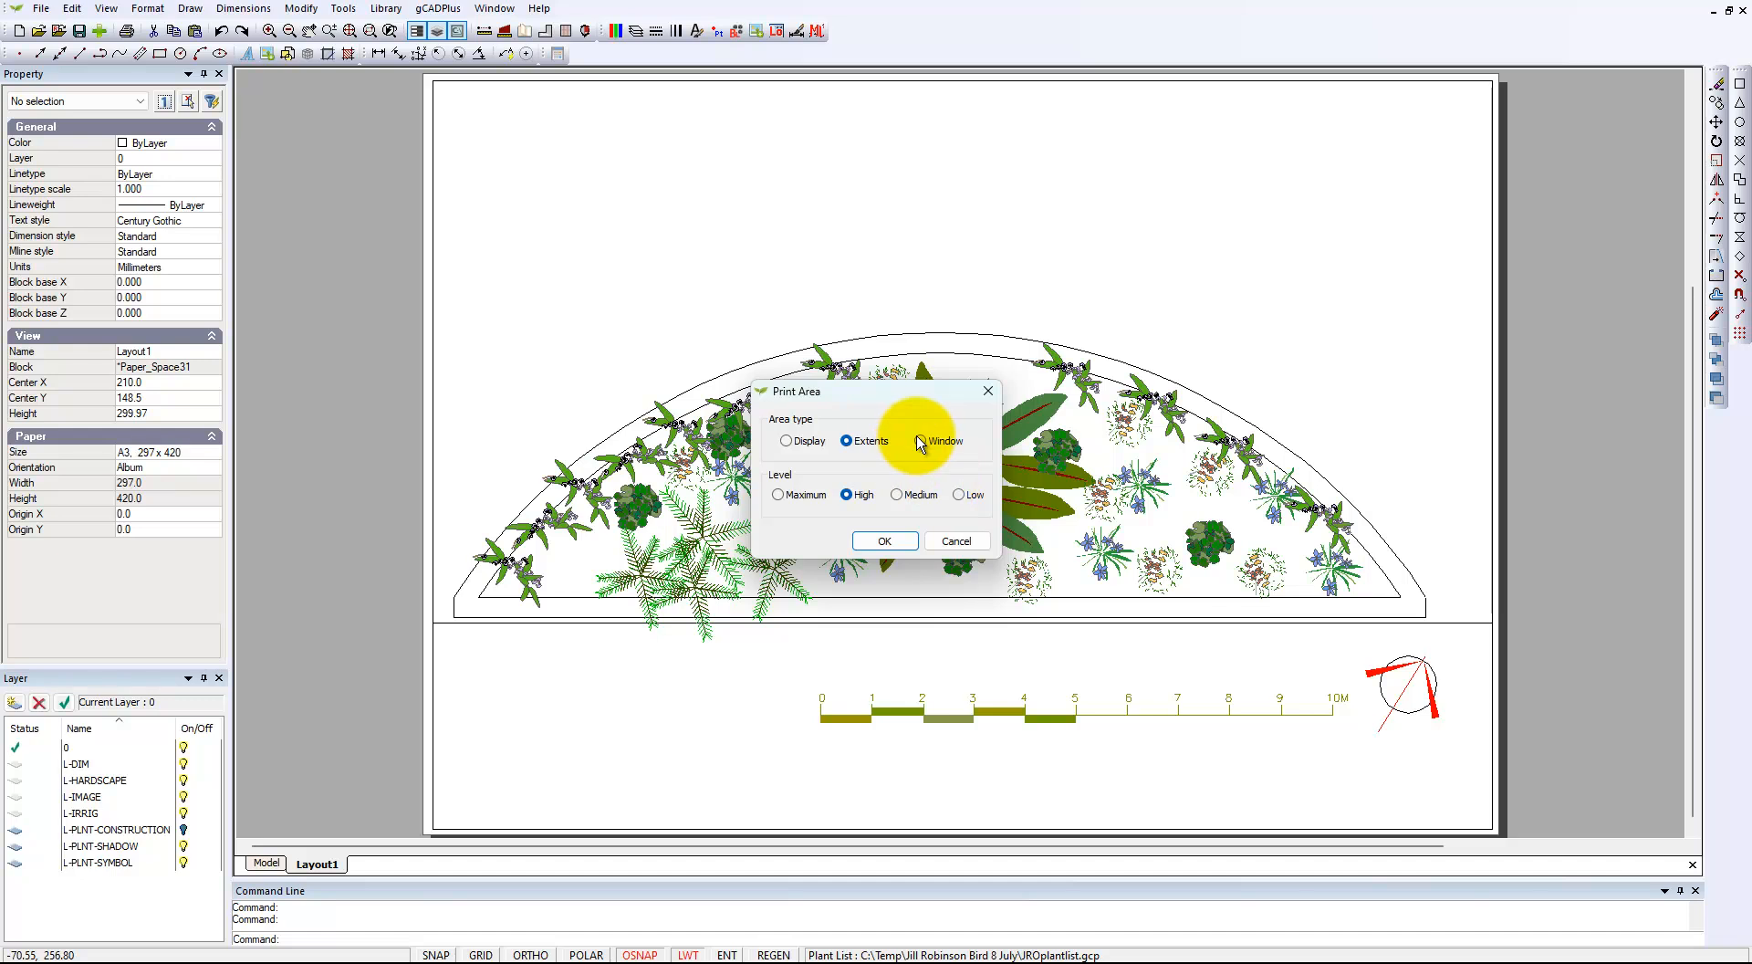
{"action": "left_click", "coordinate": [884, 541]}
{"action": "left_click", "coordinate": [435, 82]}
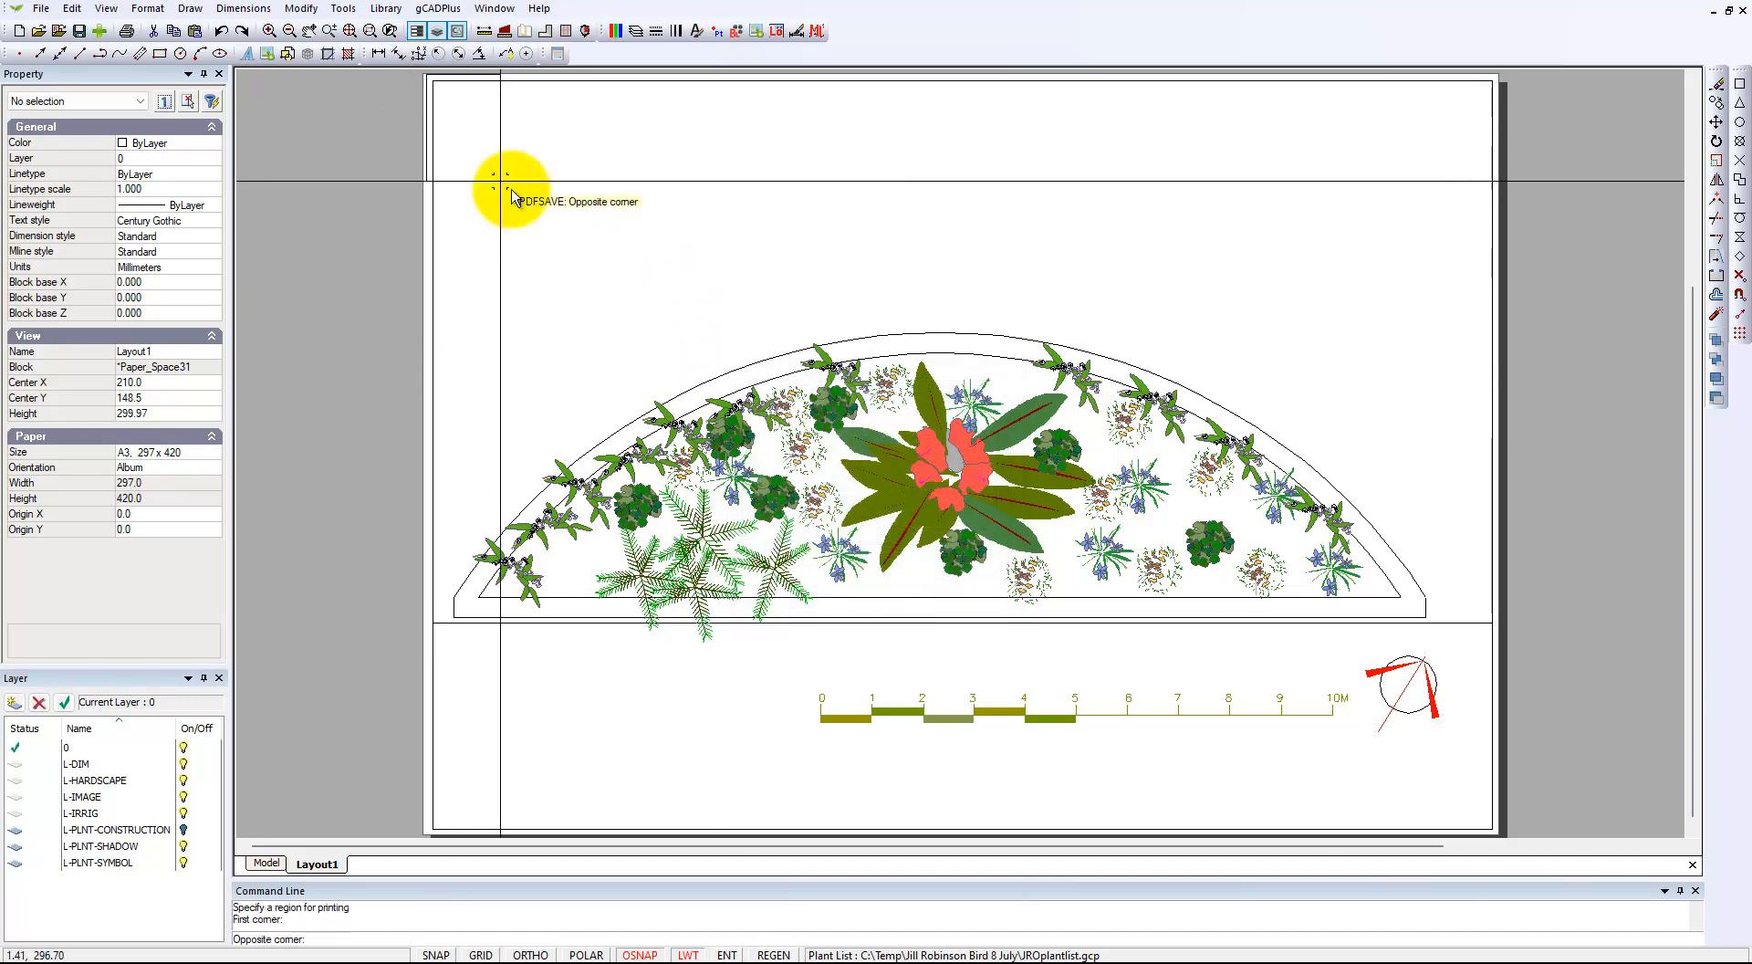
{"action": "left_click", "coordinate": [1497, 835]}
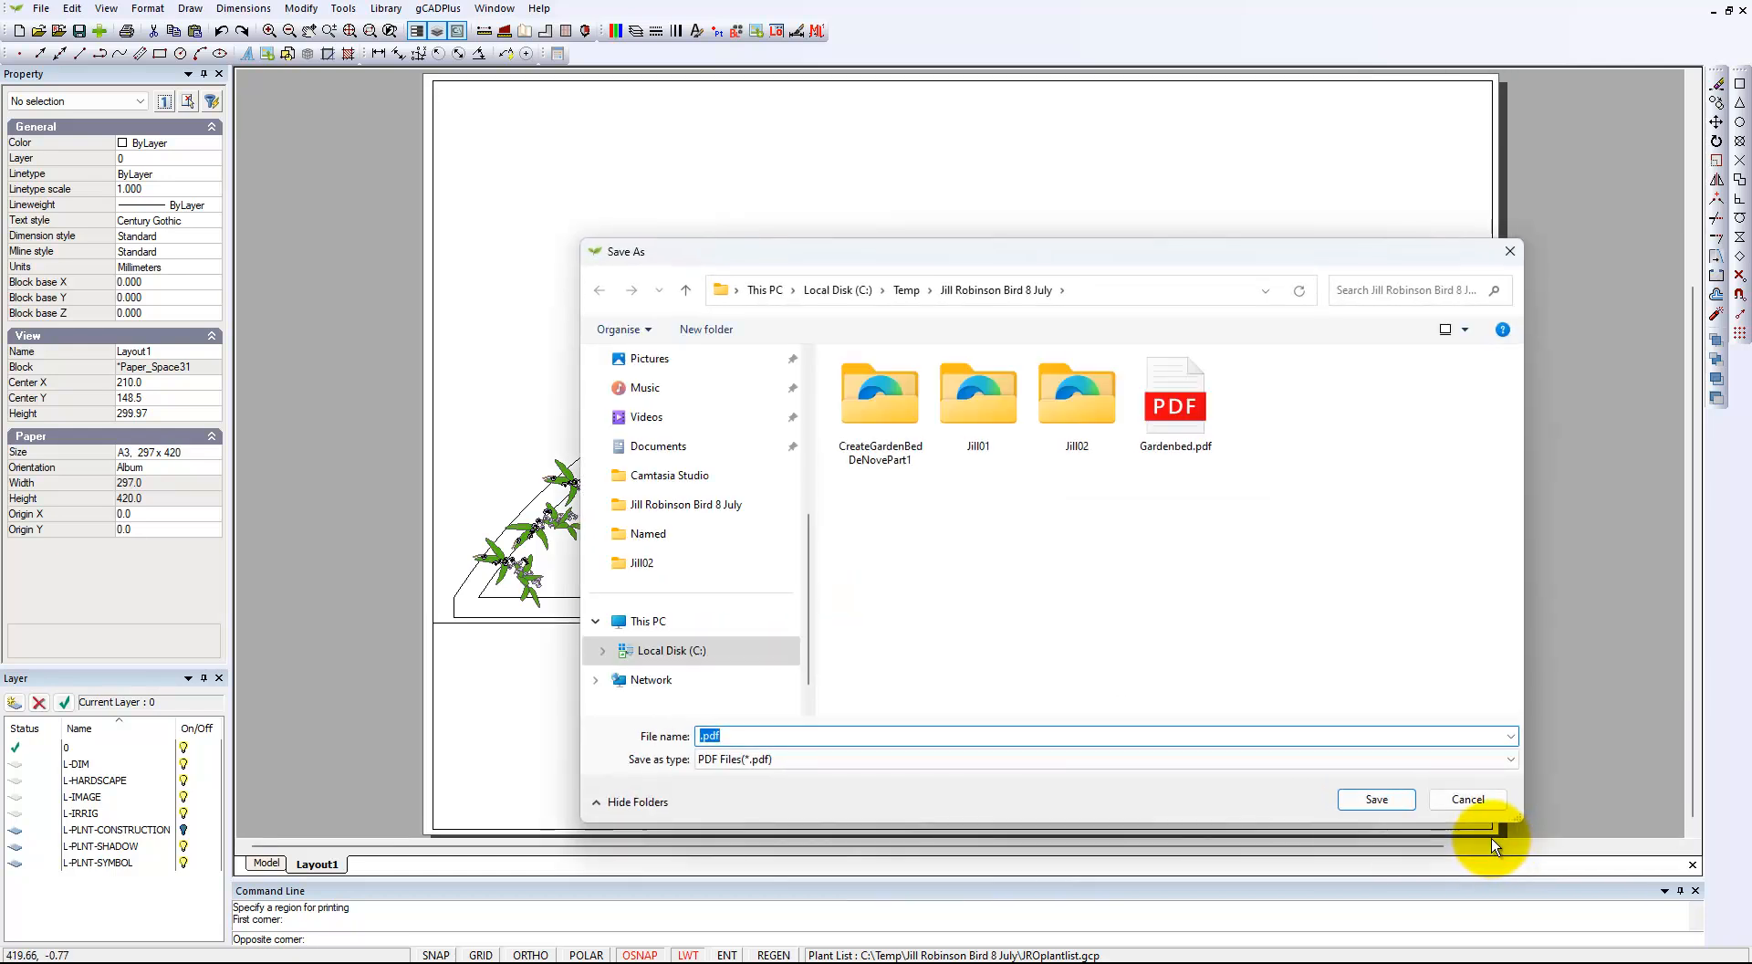
Step: Save the PDF over the existing Gardenbed.pdf, view the result and return to the drawing
{"action": "left_click", "coordinate": [1175, 402]}
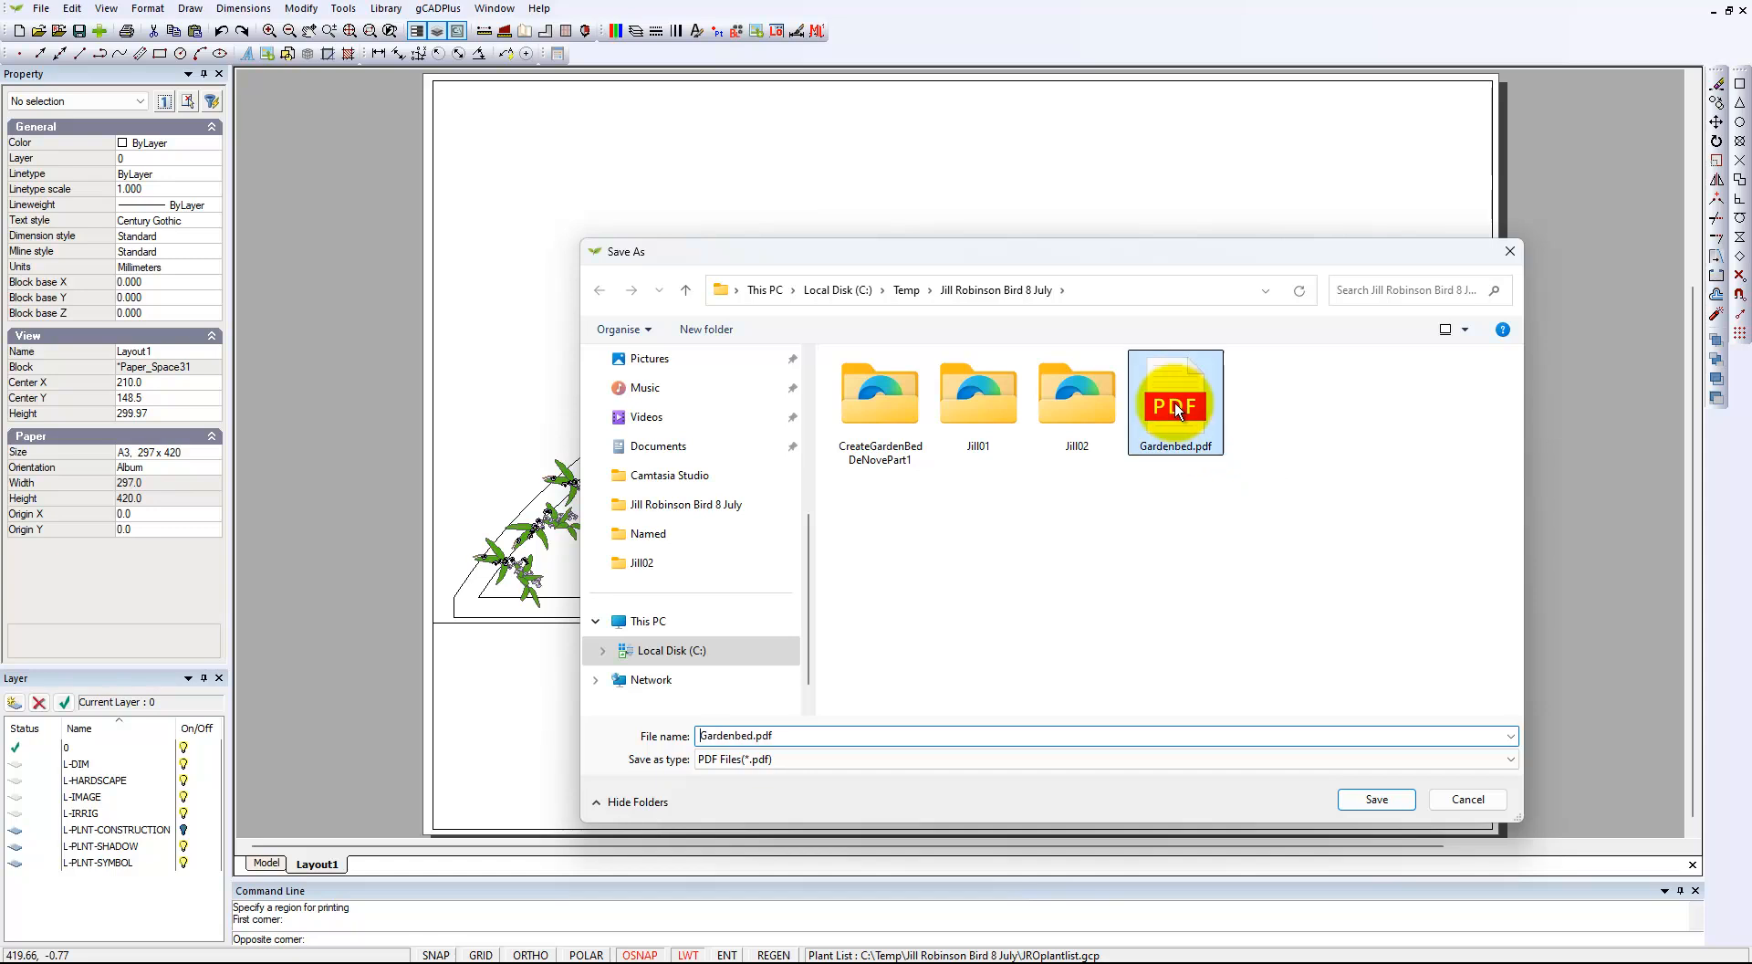
{"action": "left_click", "coordinate": [1378, 800]}
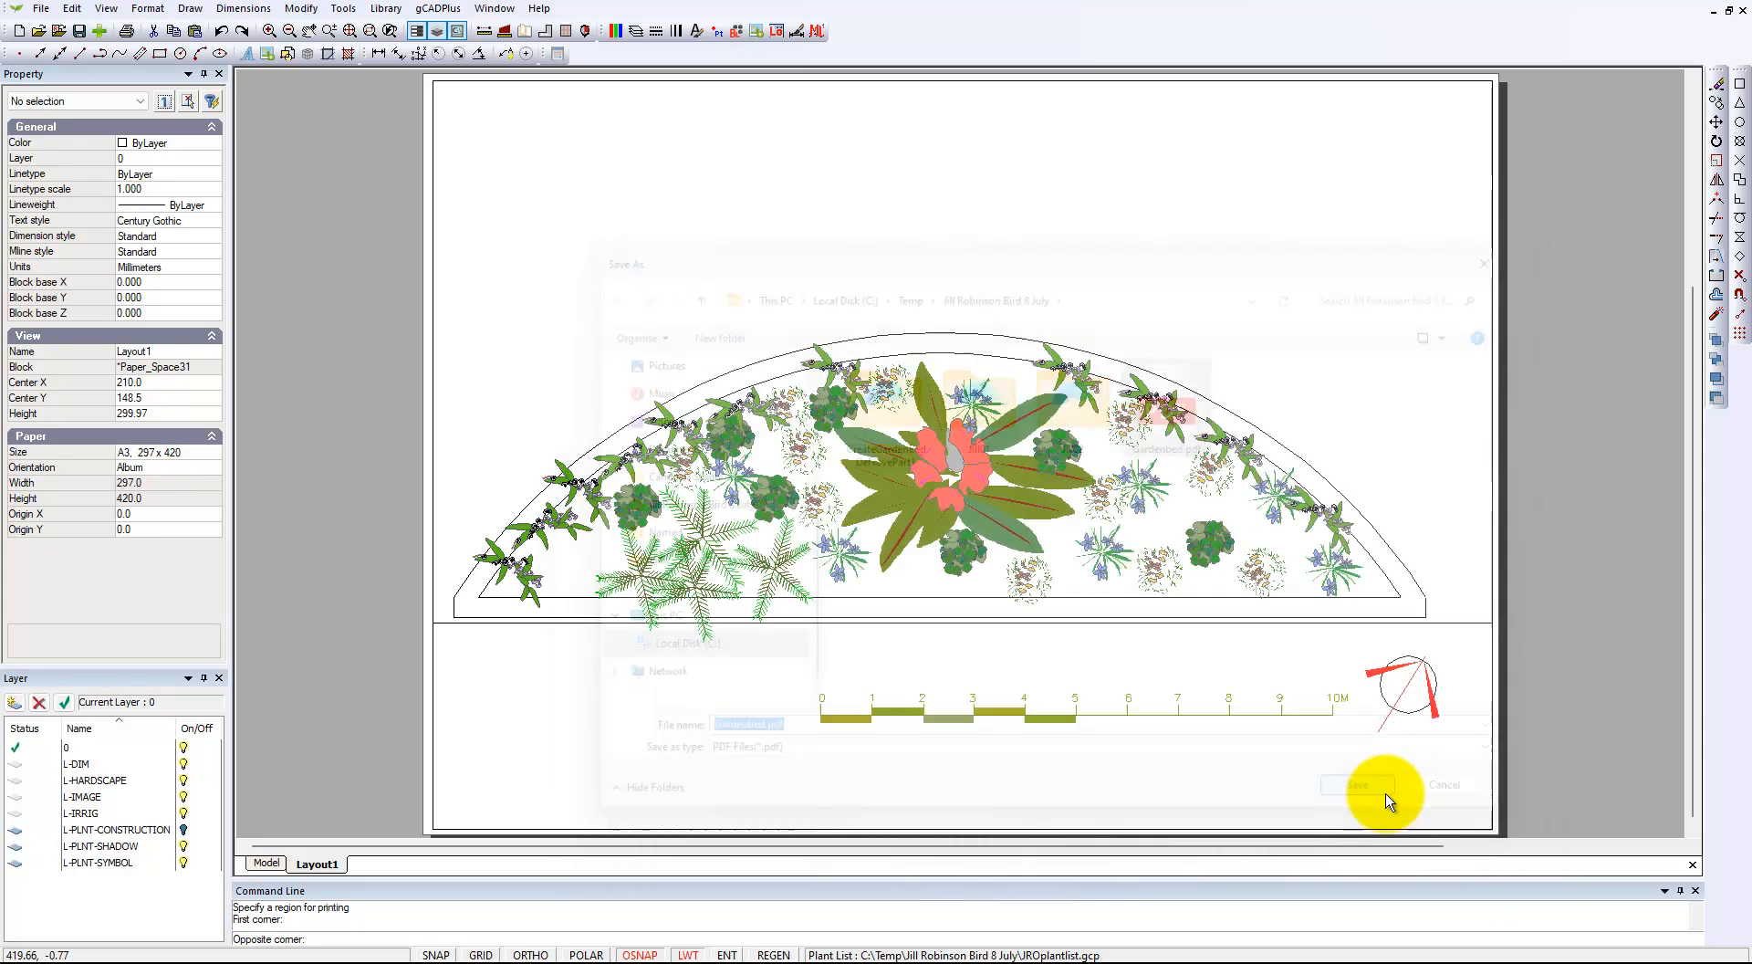
{"action": "left_click", "coordinate": [908, 519]}
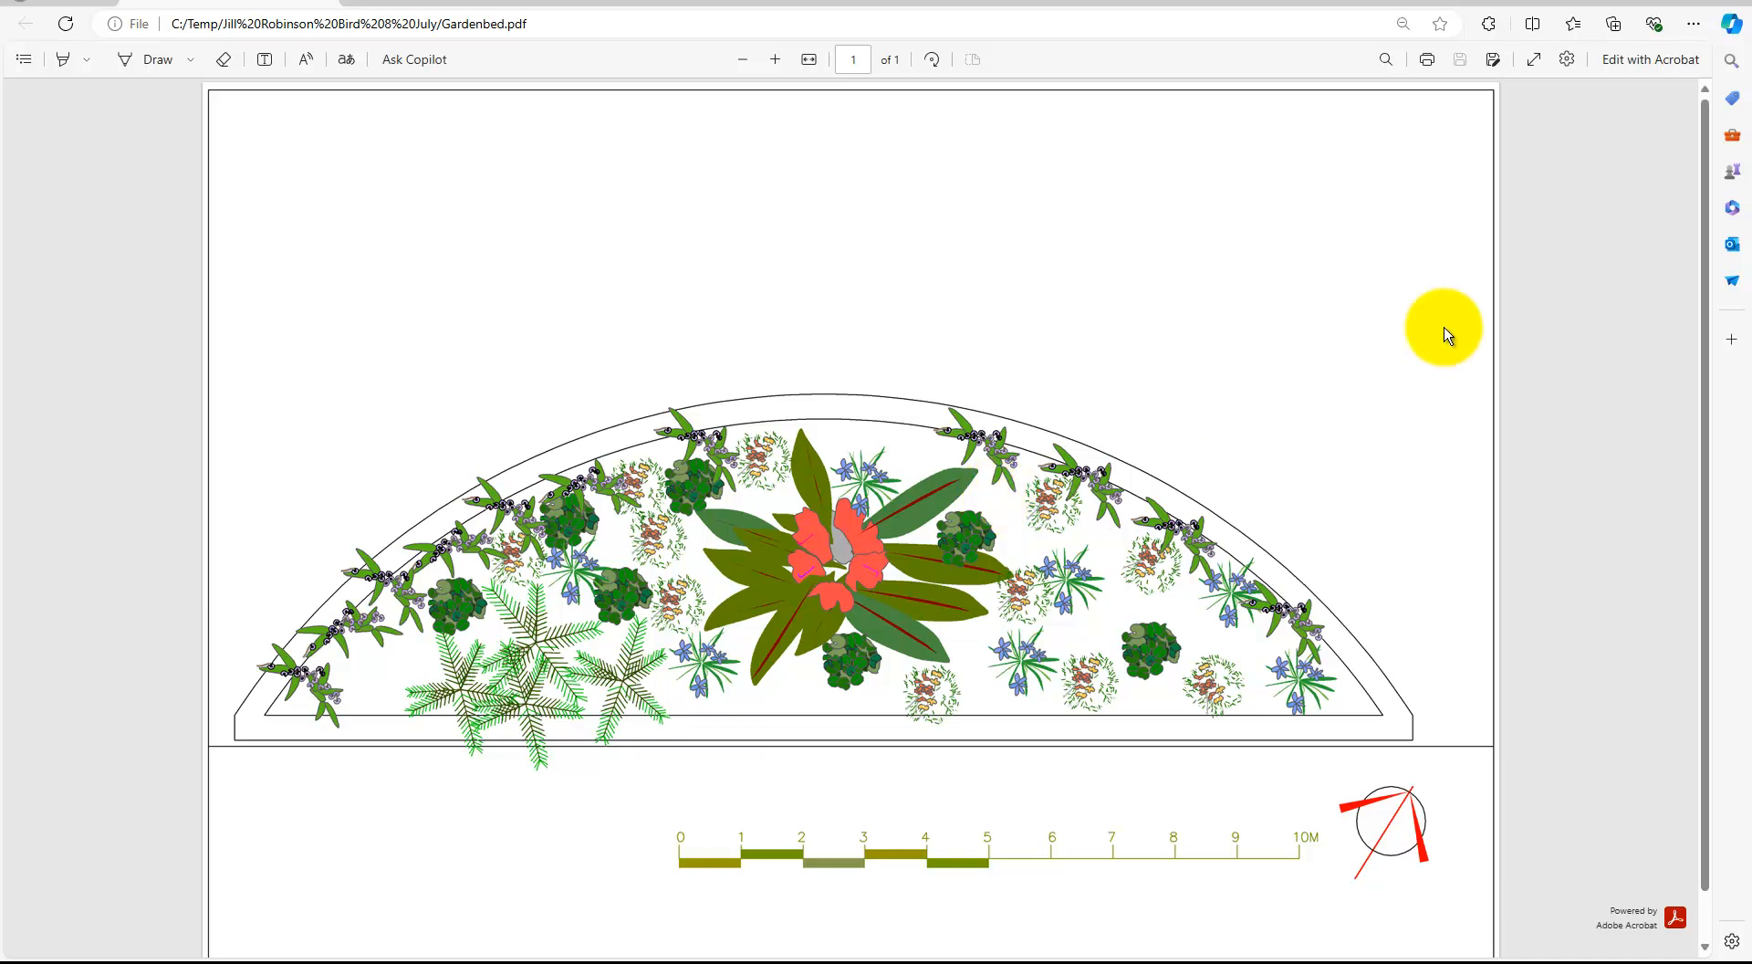
{"action": "left_click", "coordinate": [1734, 7]}
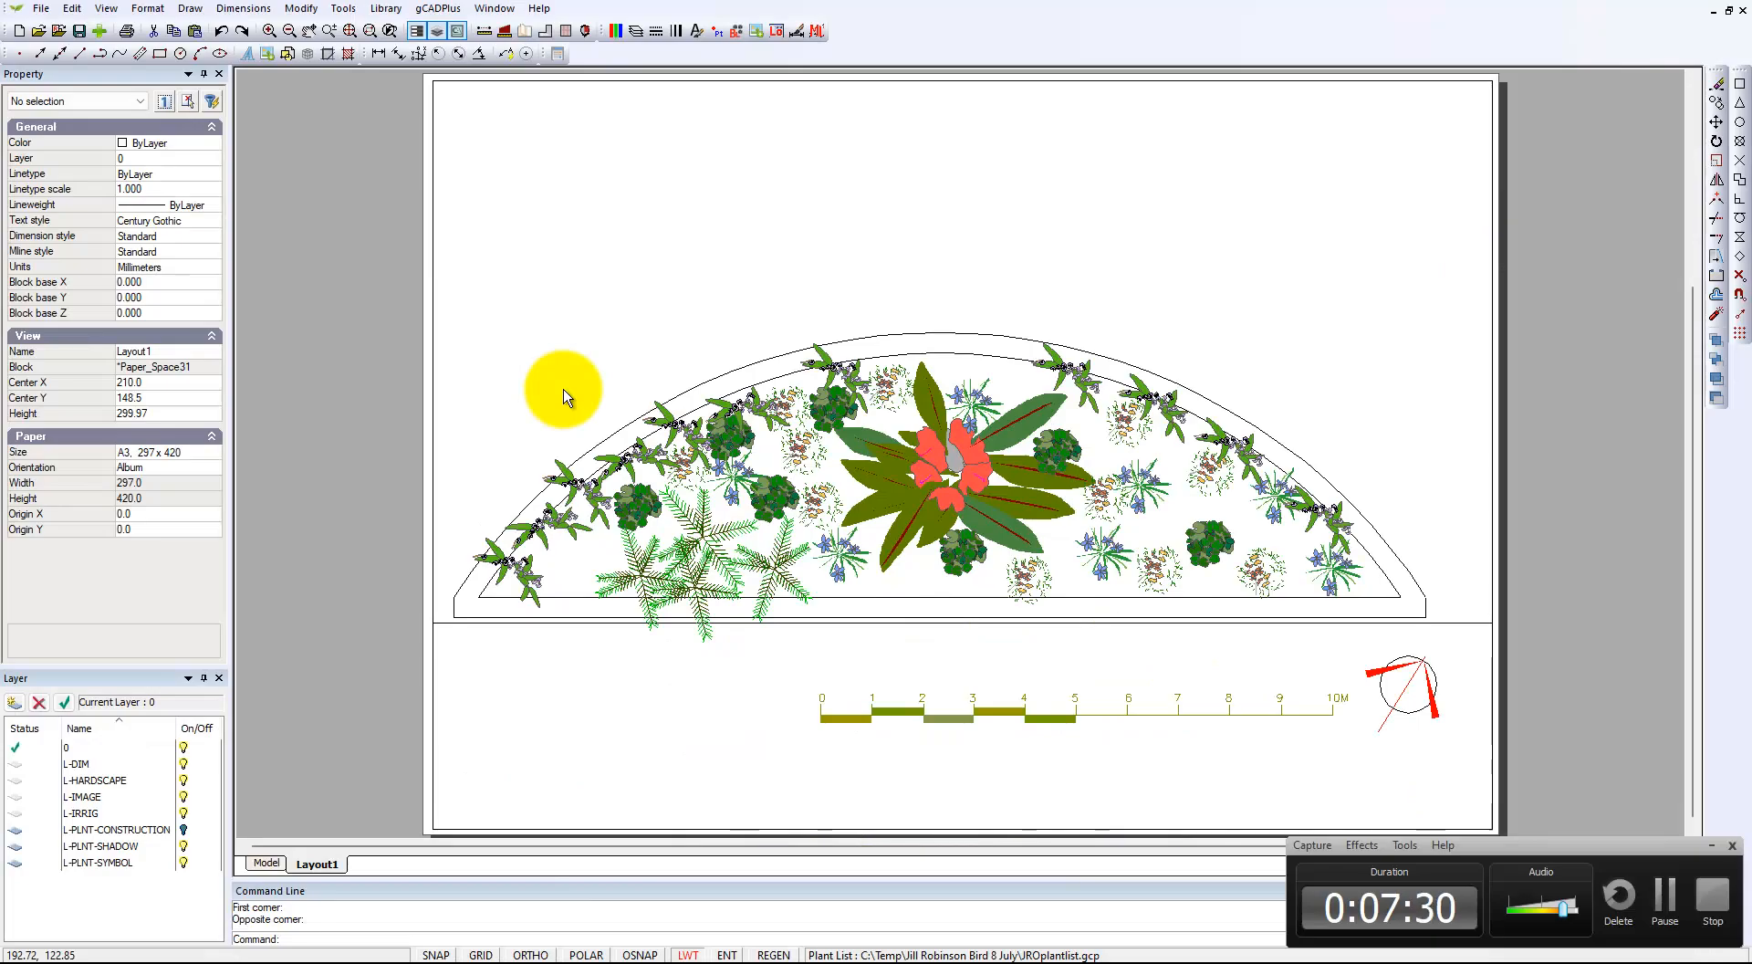
Step: In model space, select the short vertical line at the bed's left end and turn on selection of multiple objects
{"action": "left_click", "coordinate": [265, 864]}
{"action": "scroll", "coordinate": [1249, 405], "scroll_direction": "up", "scroll_amount": 2}
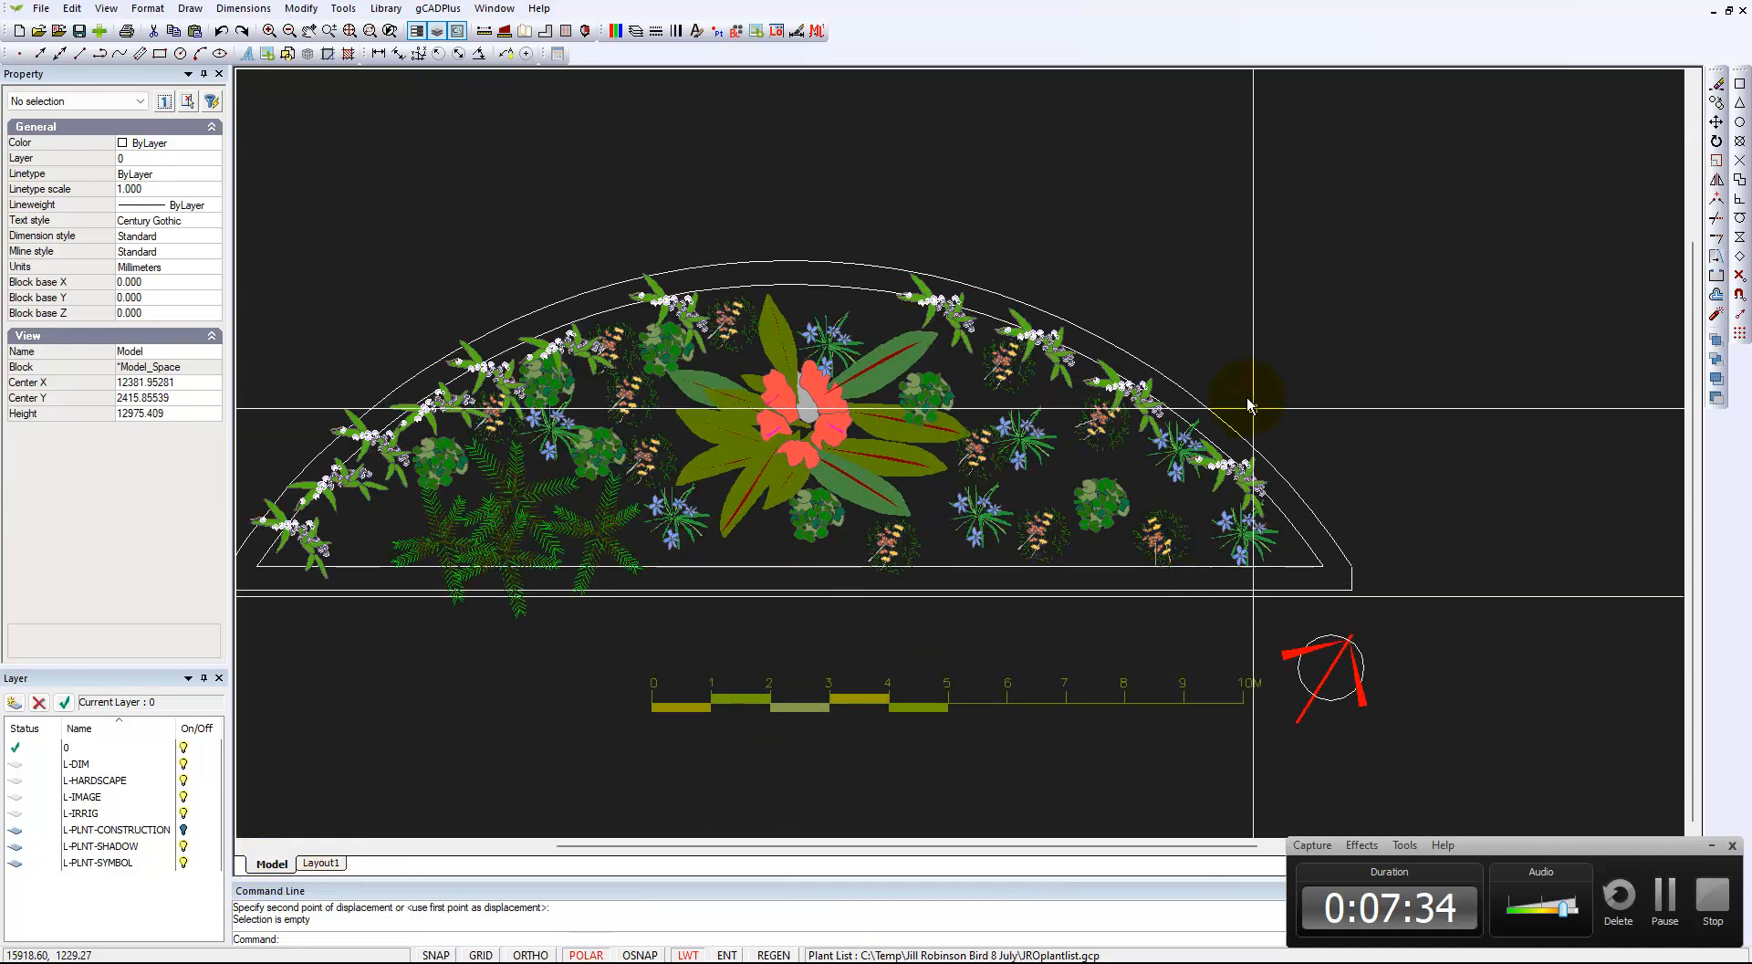
{"action": "middle_click_drag", "start_coordinate": [852, 415], "coordinate": [924, 369]}
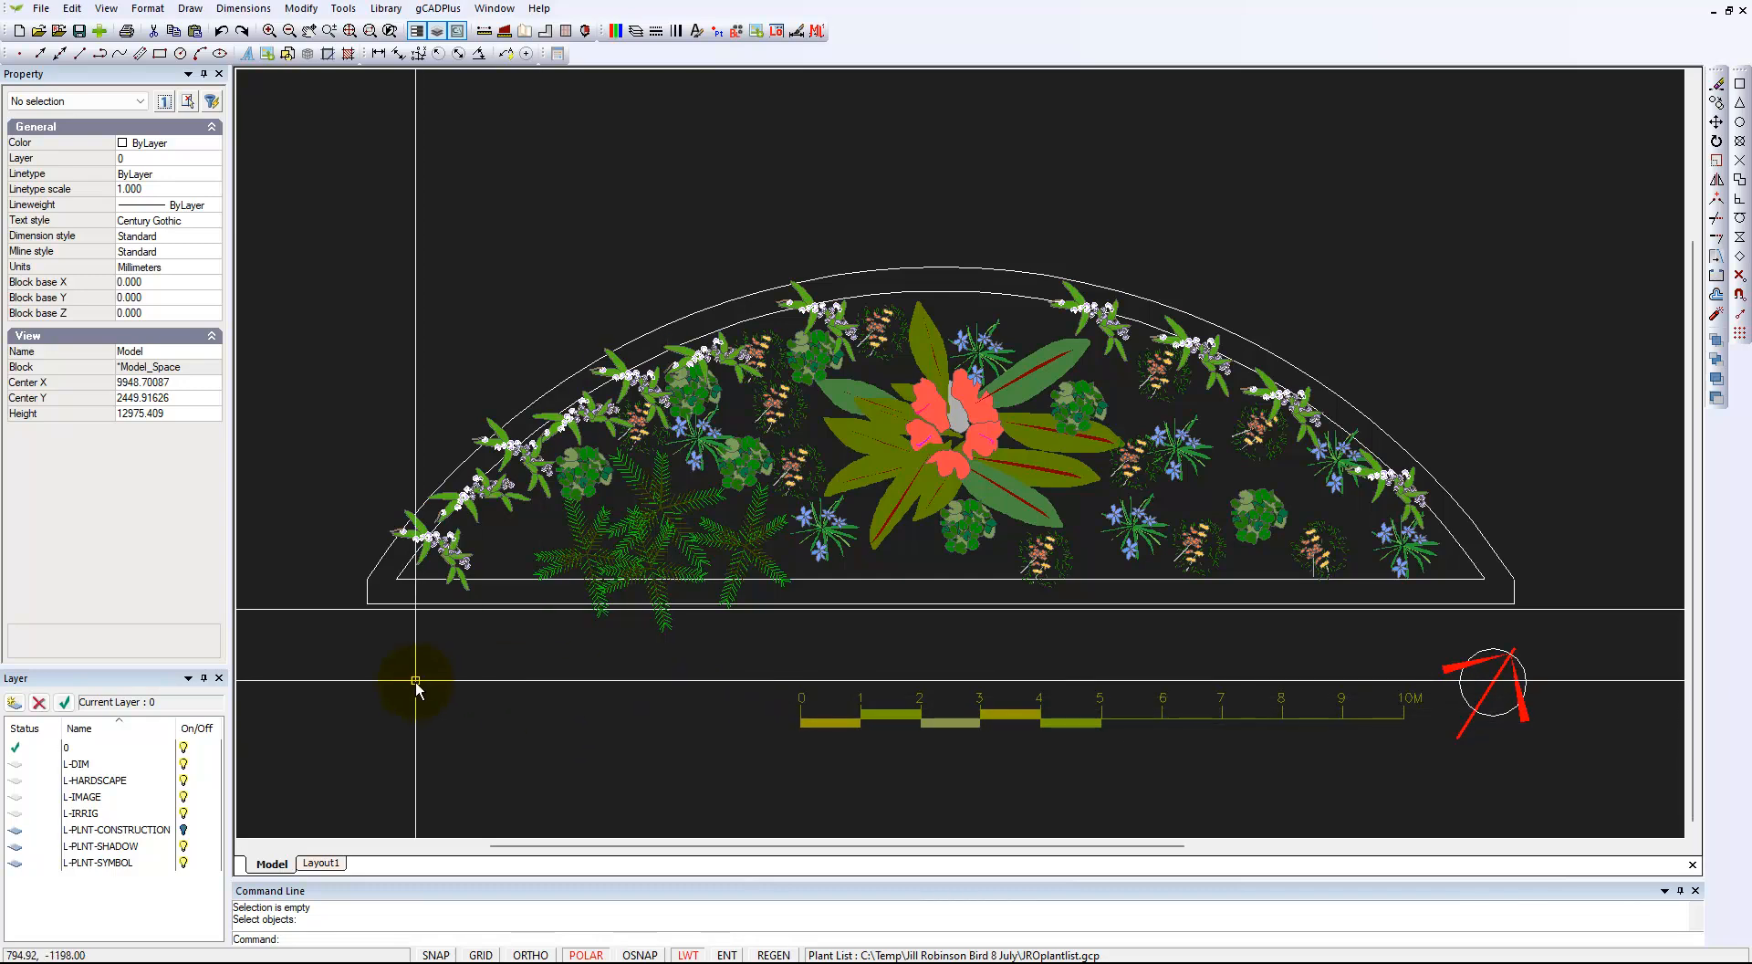
{"action": "left_click", "coordinate": [369, 577]}
{"action": "left_click", "coordinate": [367, 590]}
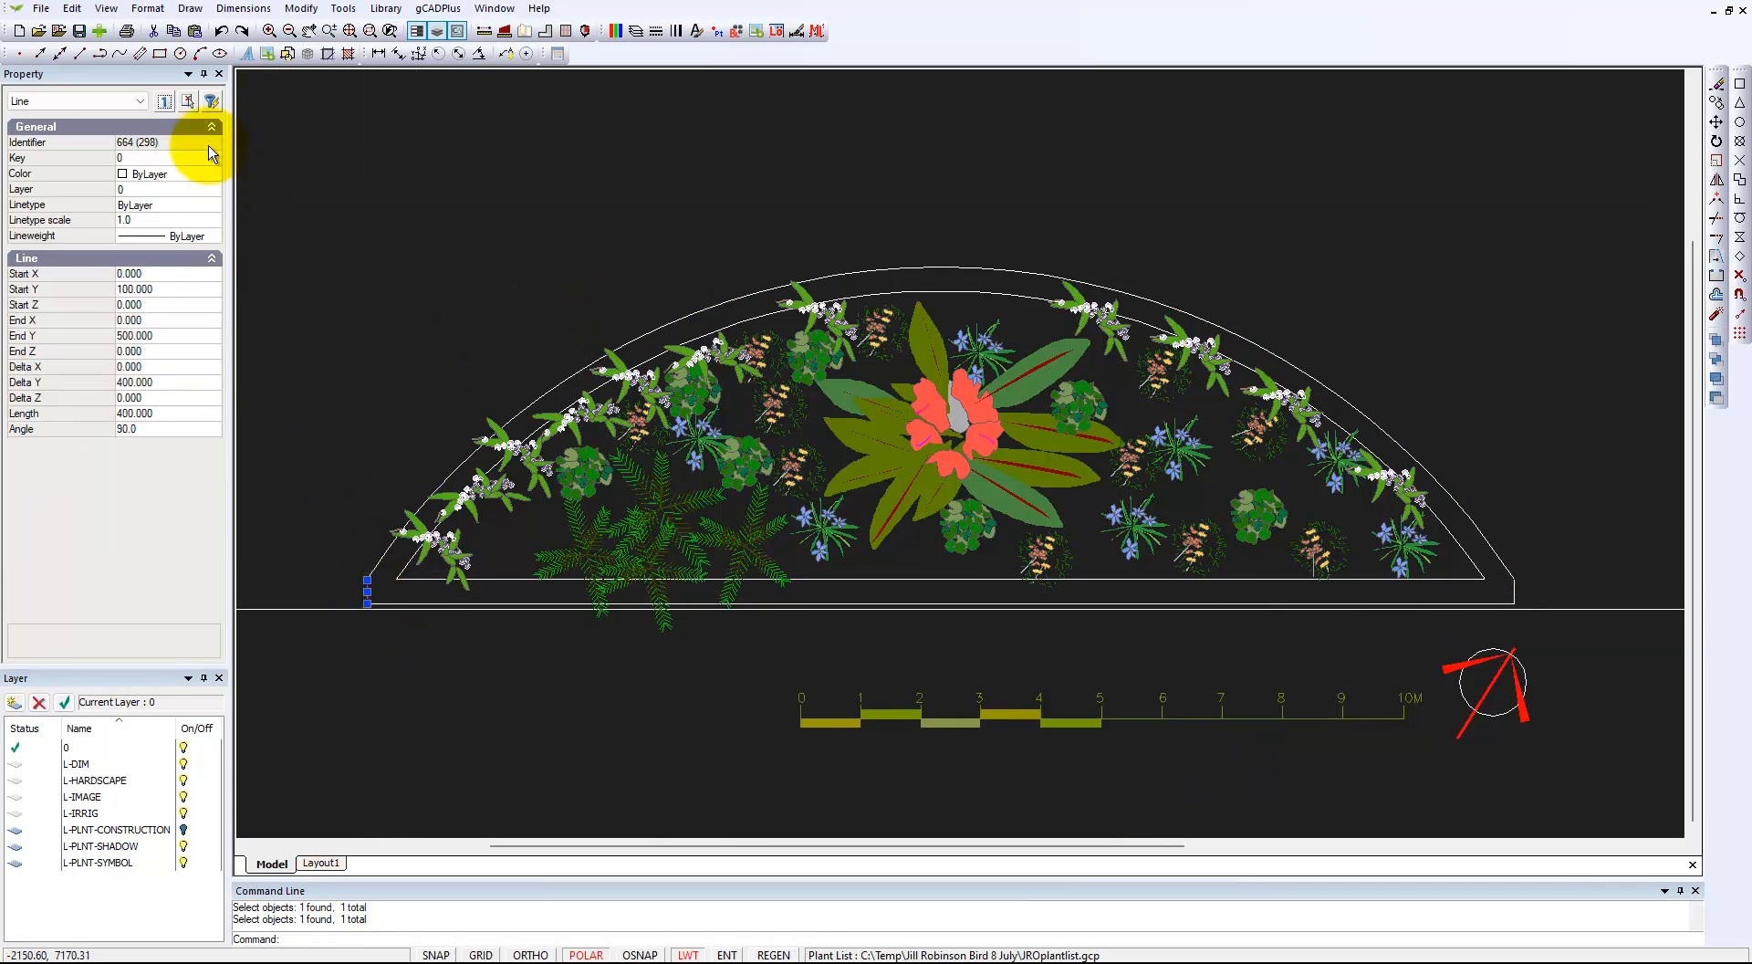
{"action": "left_click", "coordinate": [165, 102]}
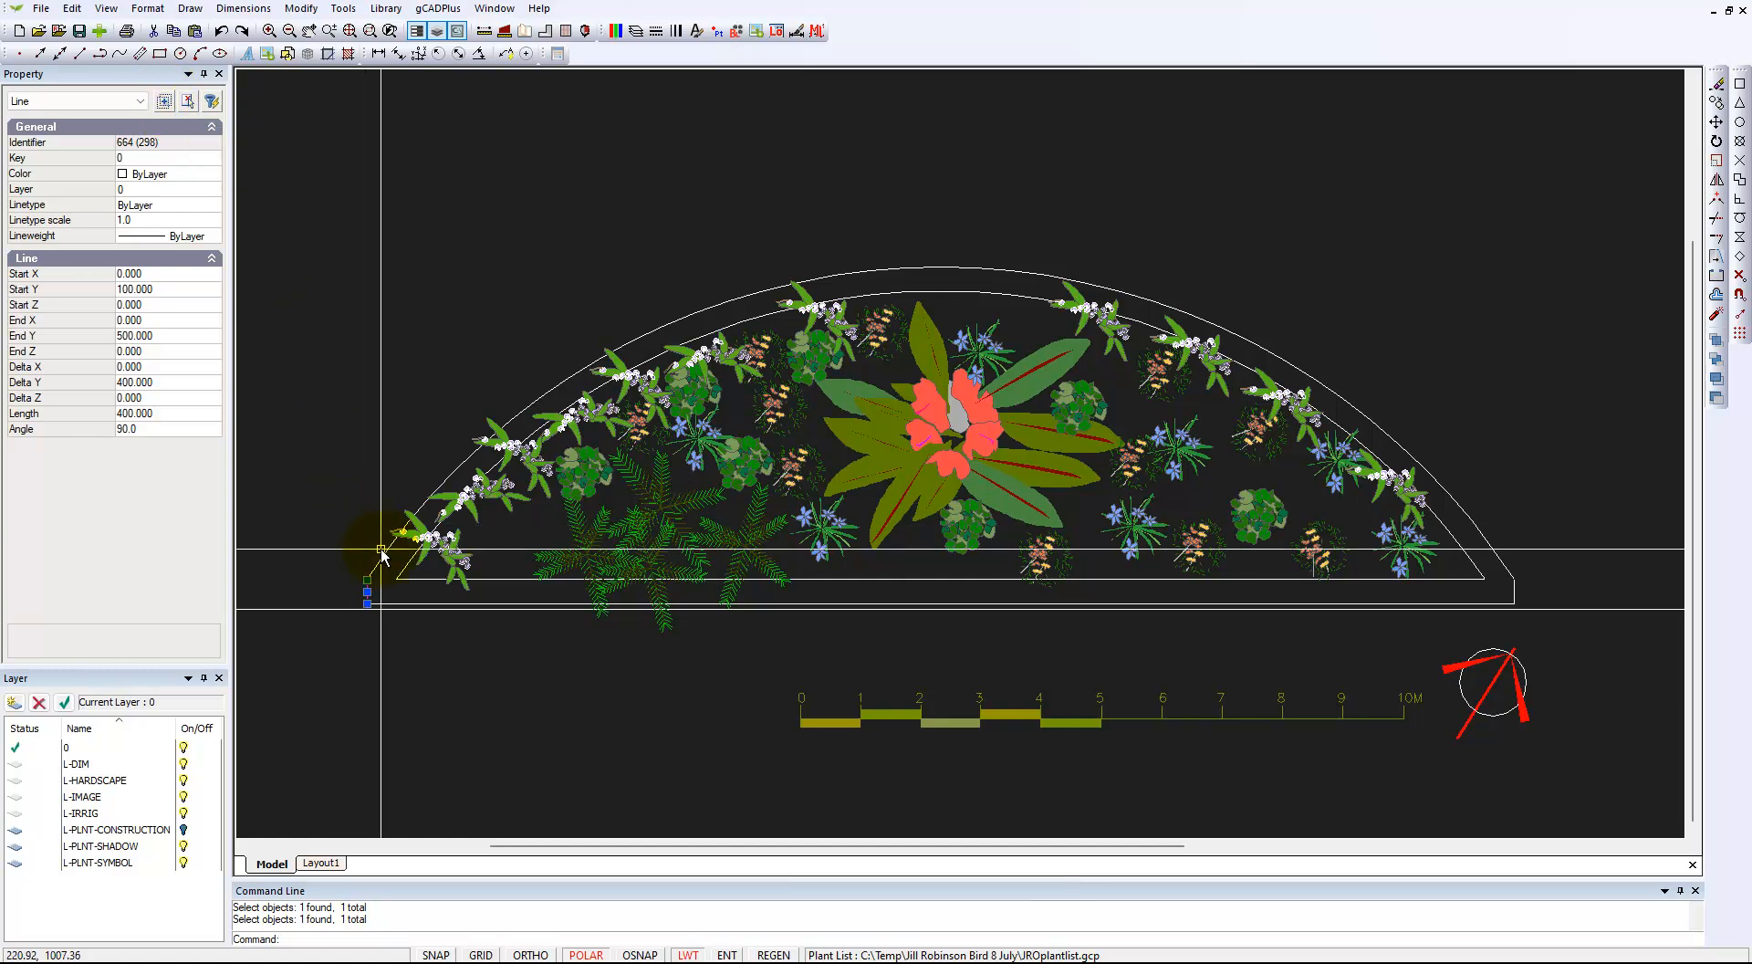
Step: Add both arcs, the inner and outer base lines and the right end line of the bed to the selection, and join them
{"action": "left_click", "coordinate": [377, 554]}
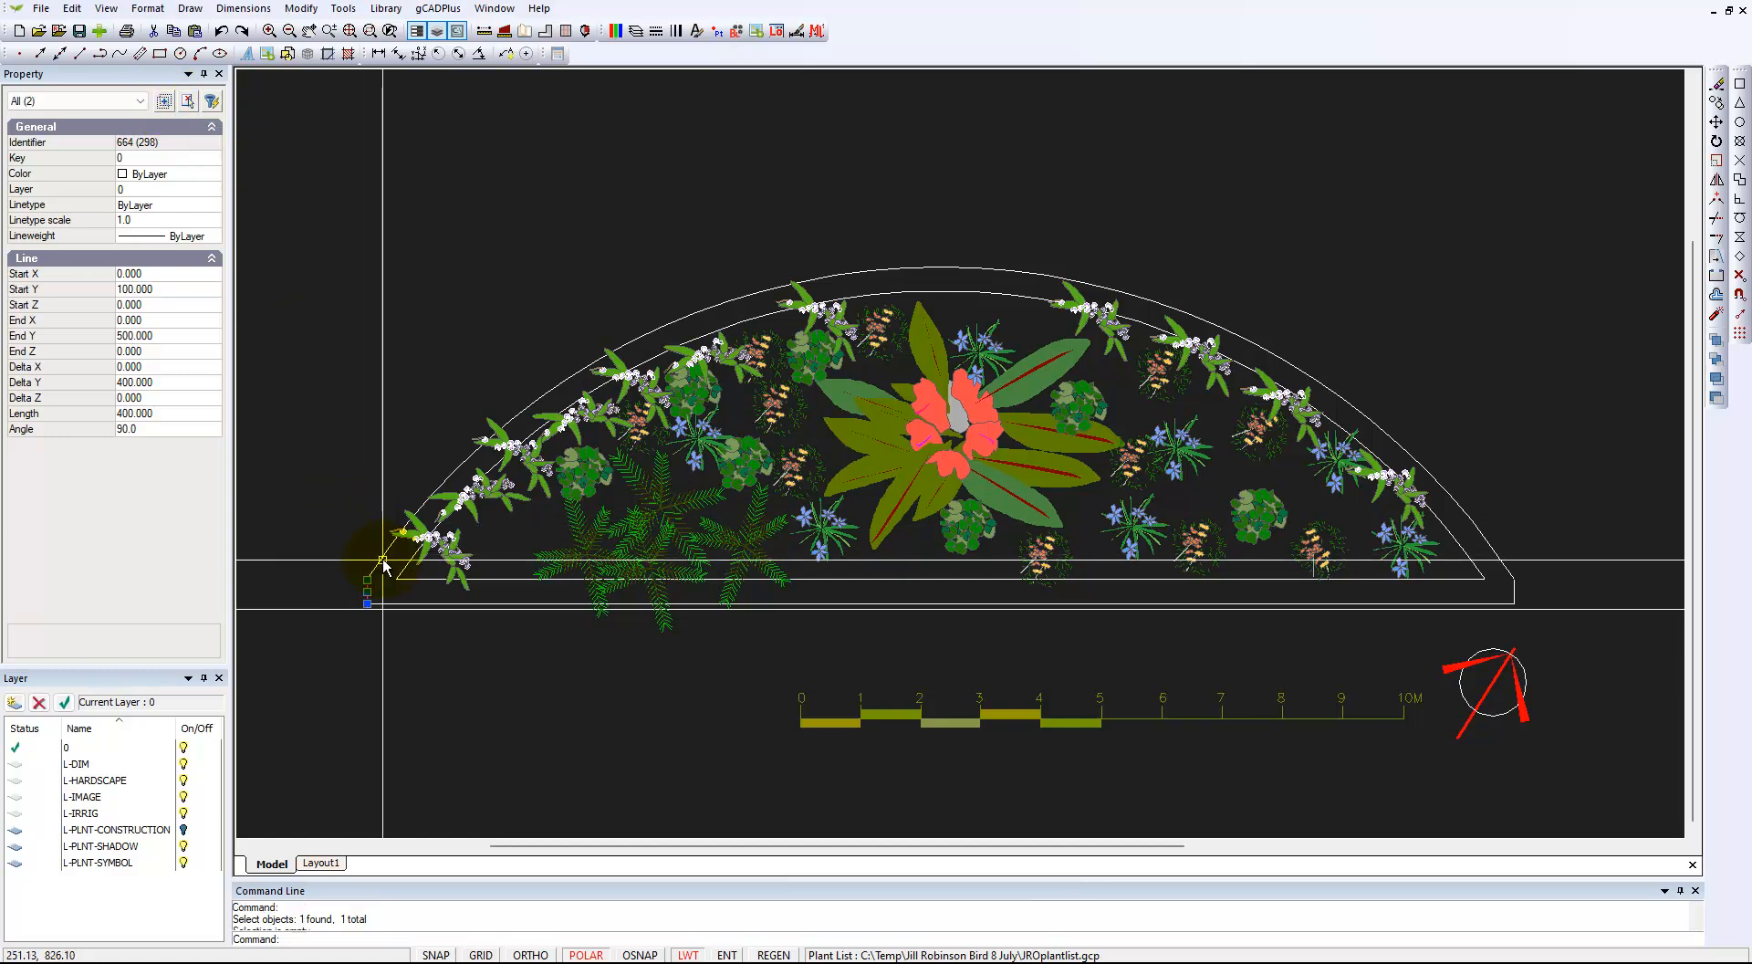
{"action": "left_click", "coordinate": [378, 552]}
{"action": "left_click", "coordinate": [410, 570]}
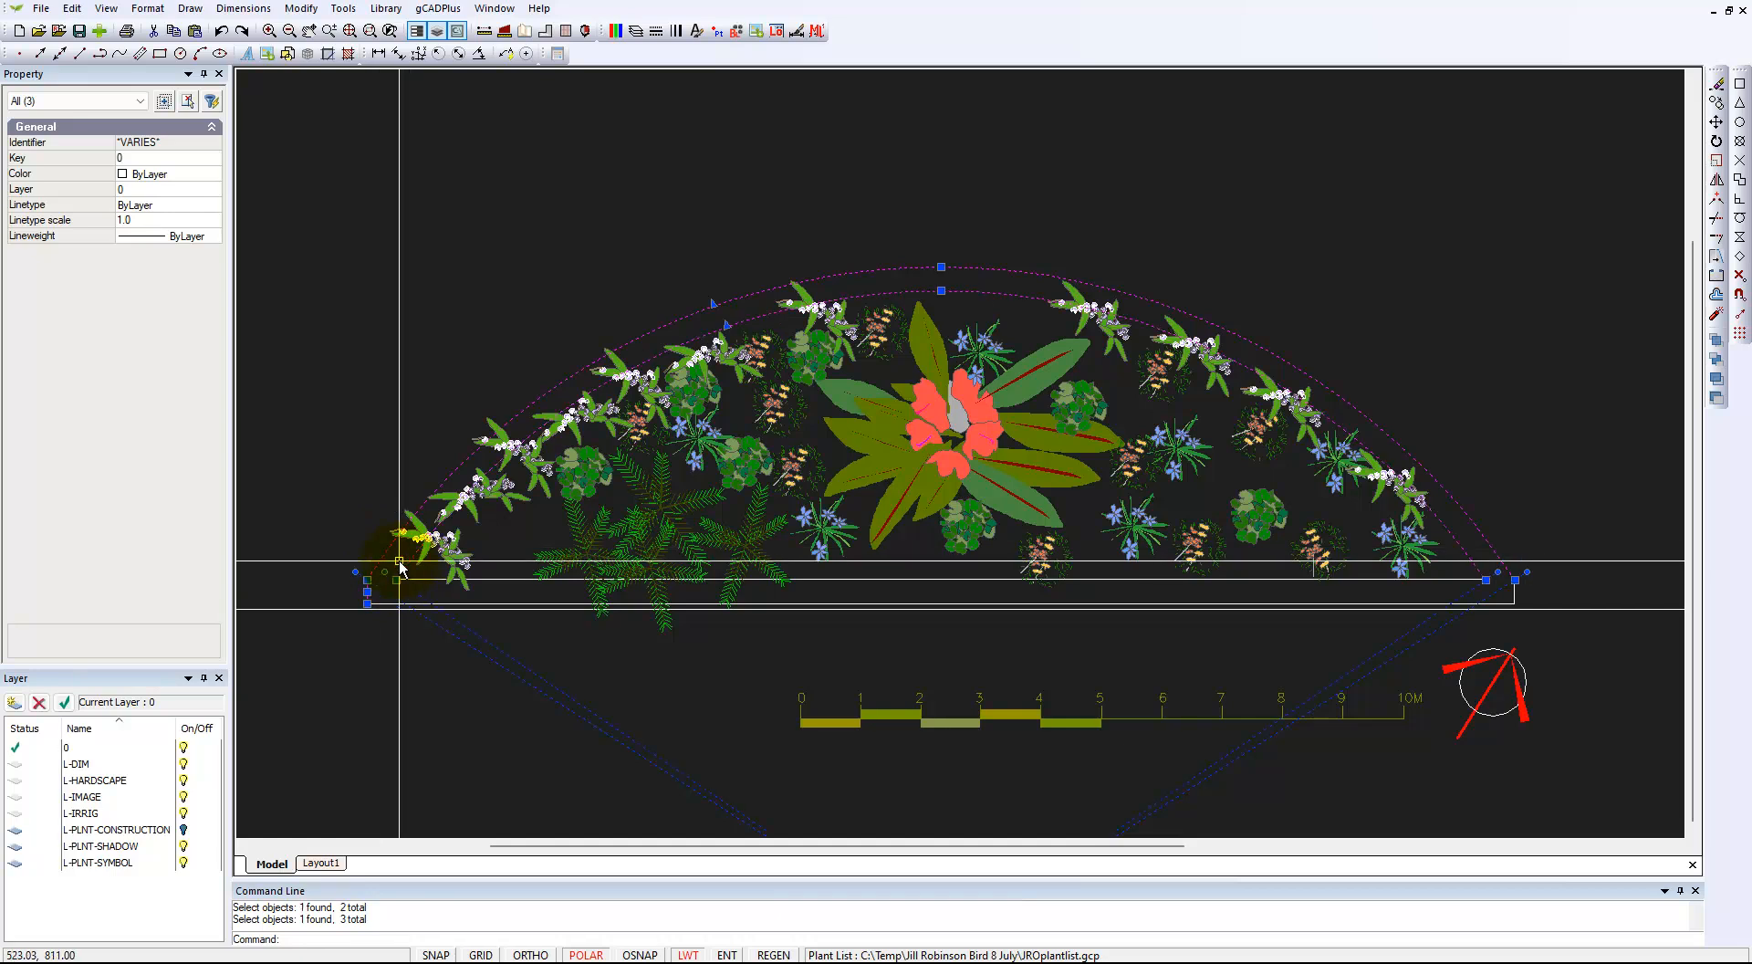
{"action": "left_click", "coordinate": [497, 583]}
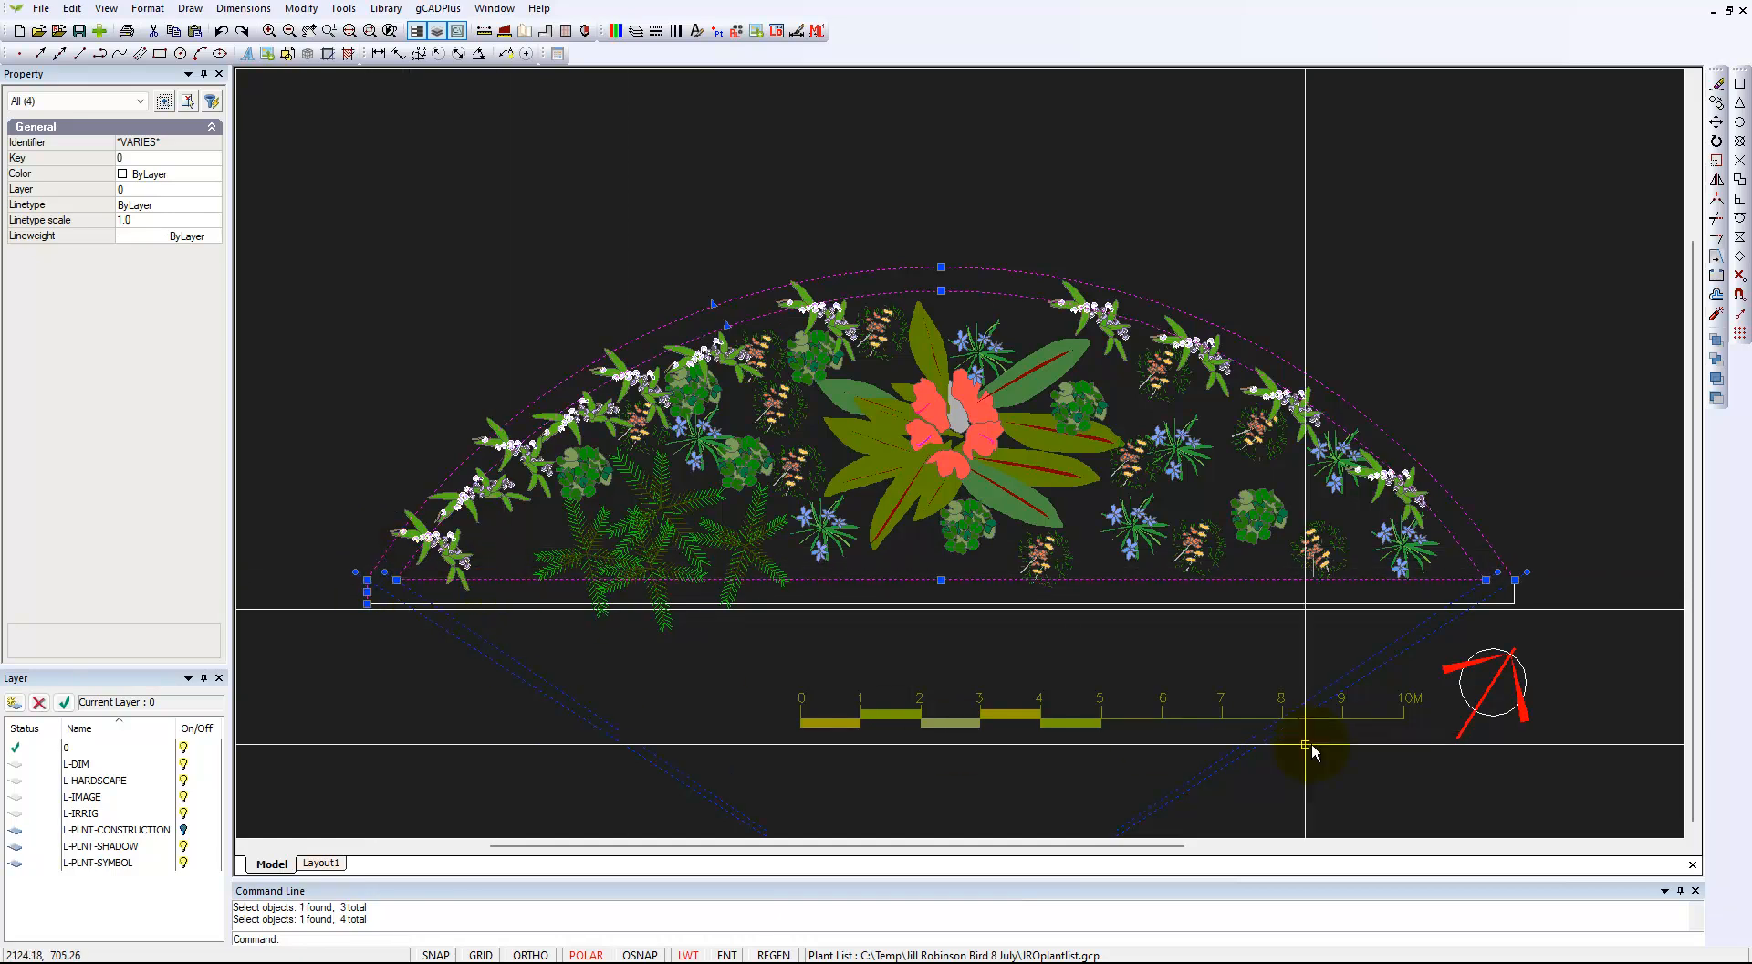
{"action": "left_click", "coordinate": [1515, 591]}
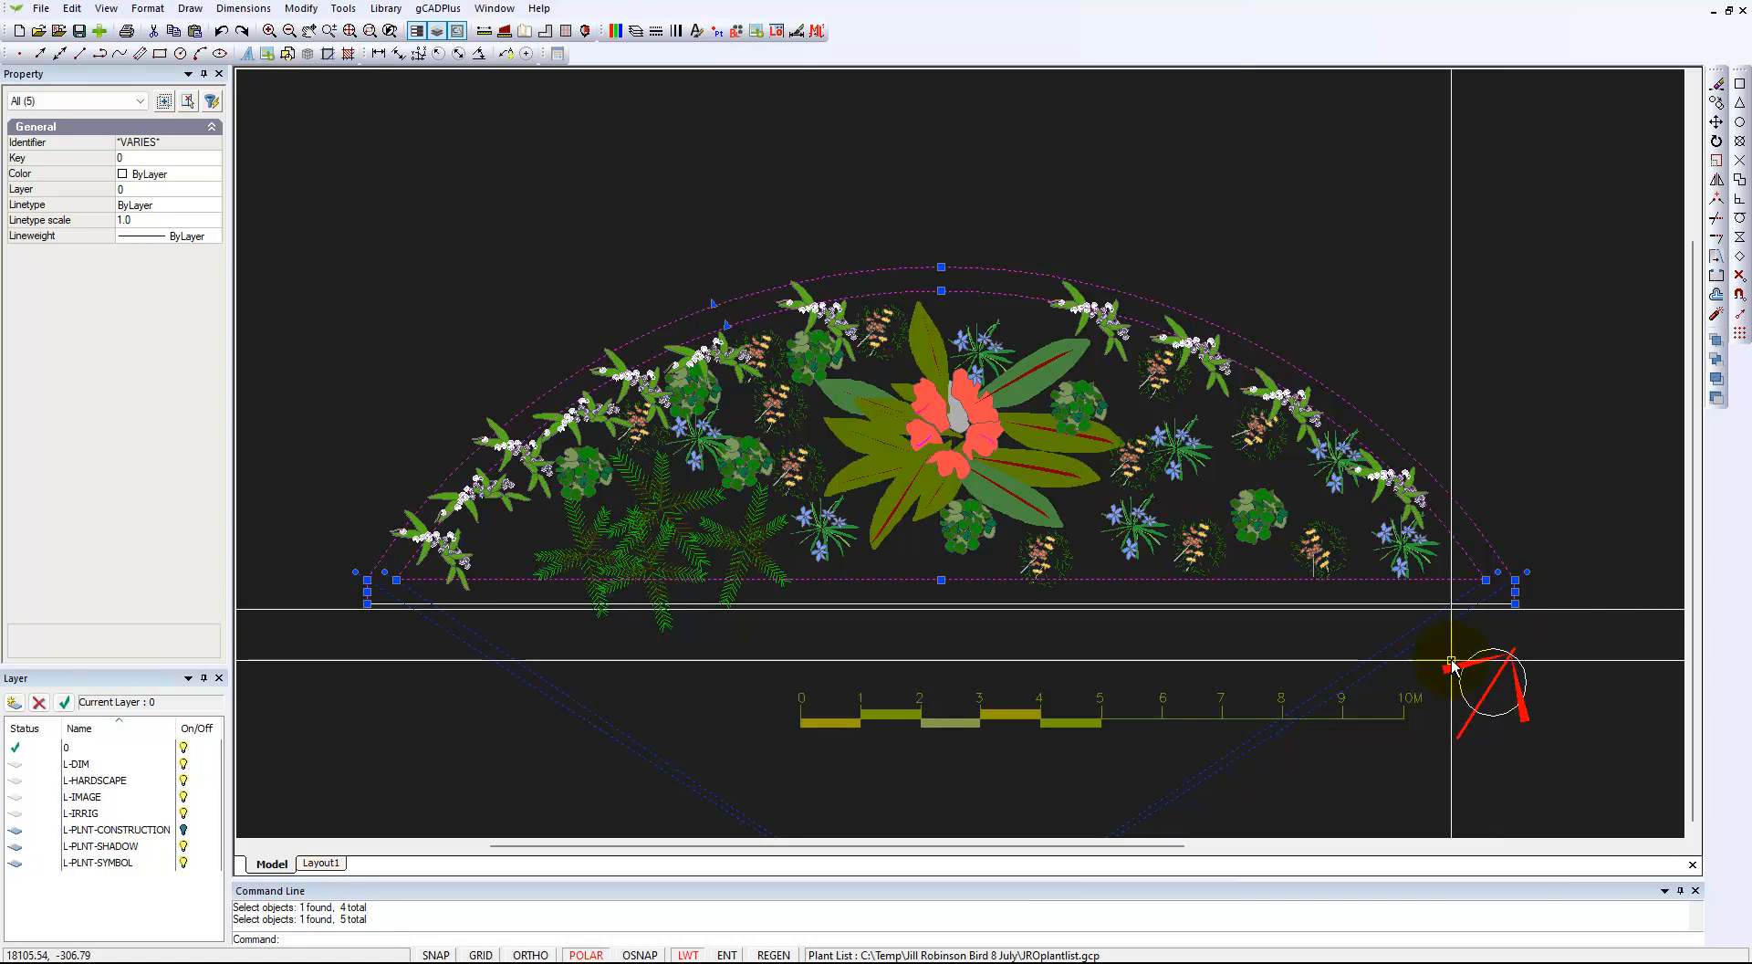
{"action": "scroll", "coordinate": [1404, 613], "scroll_direction": "up", "scroll_amount": 2}
{"action": "scroll", "coordinate": [1401, 607], "scroll_direction": "up", "scroll_amount": 1}
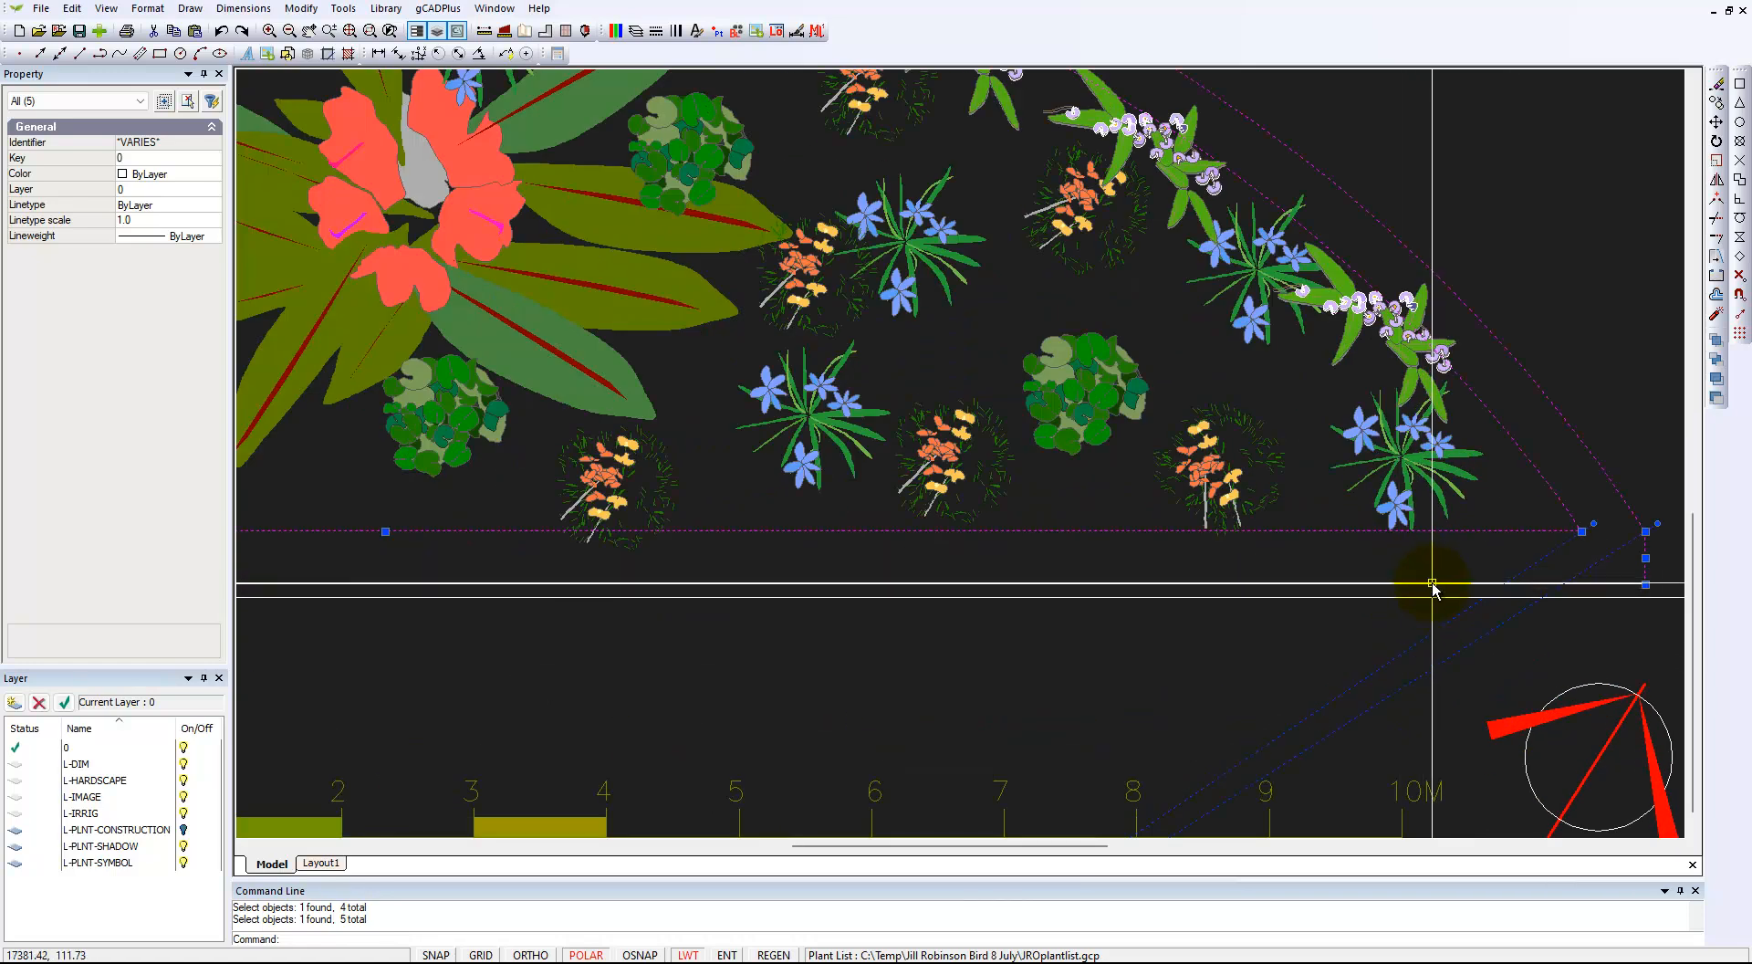
{"action": "scroll", "coordinate": [1342, 539], "scroll_direction": "down", "scroll_amount": 4}
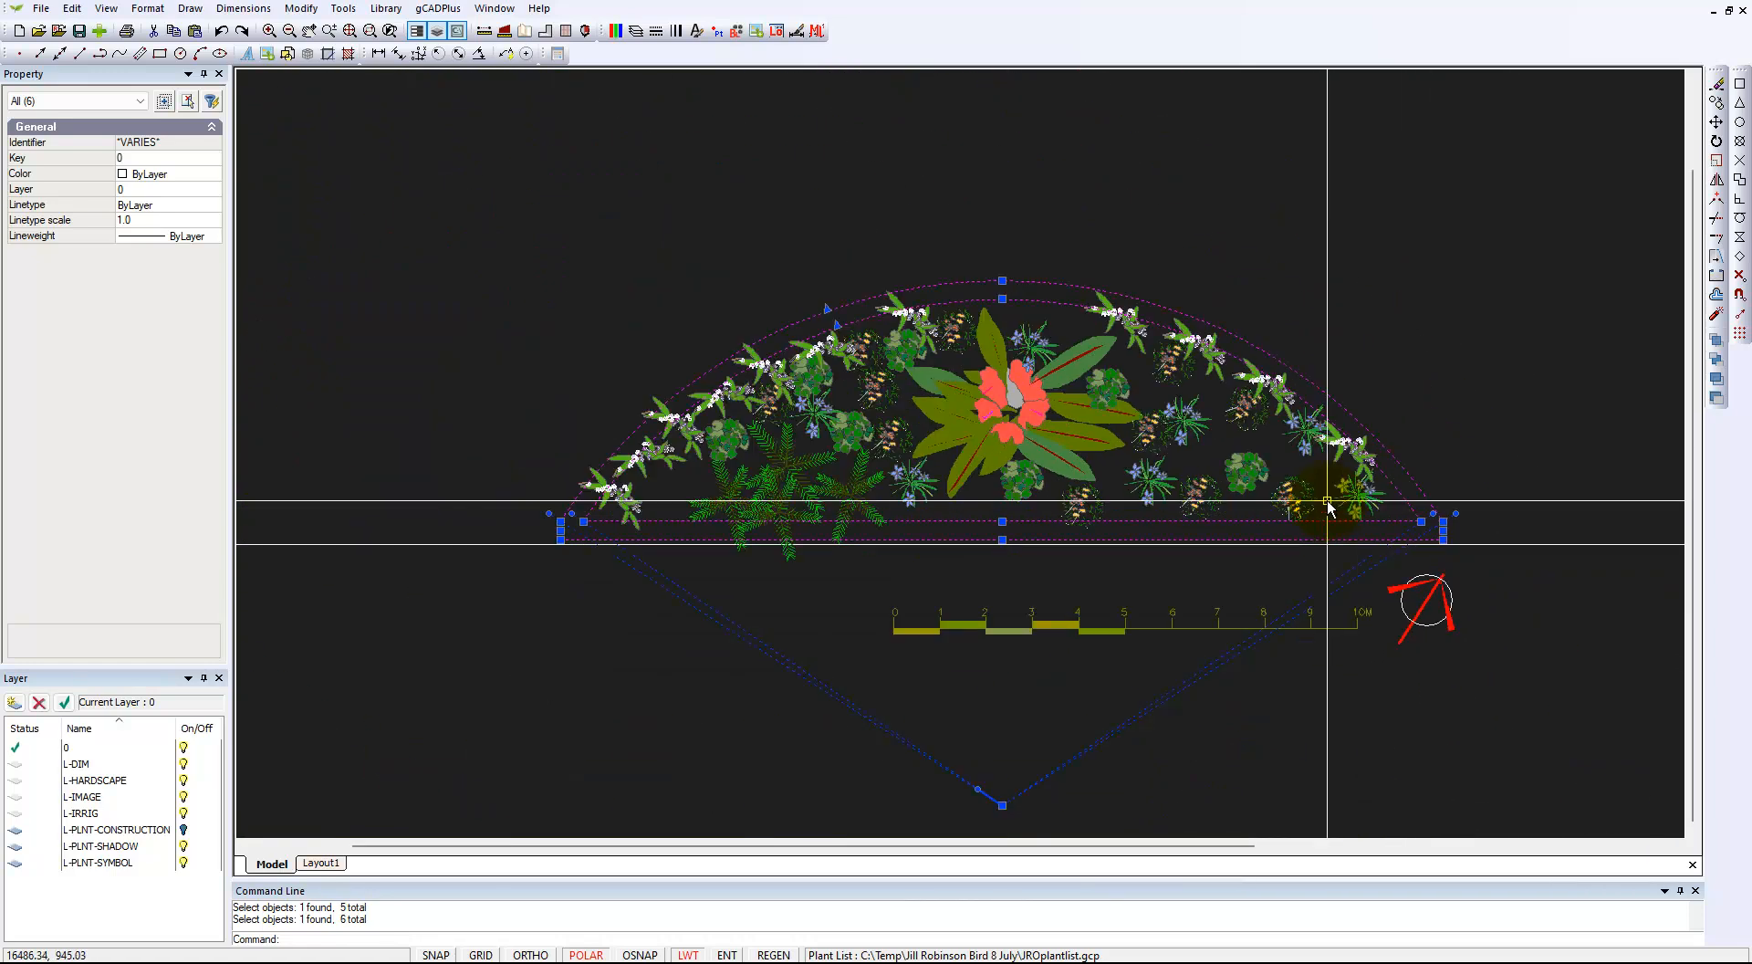
{"action": "right_click", "coordinate": [1479, 259]}
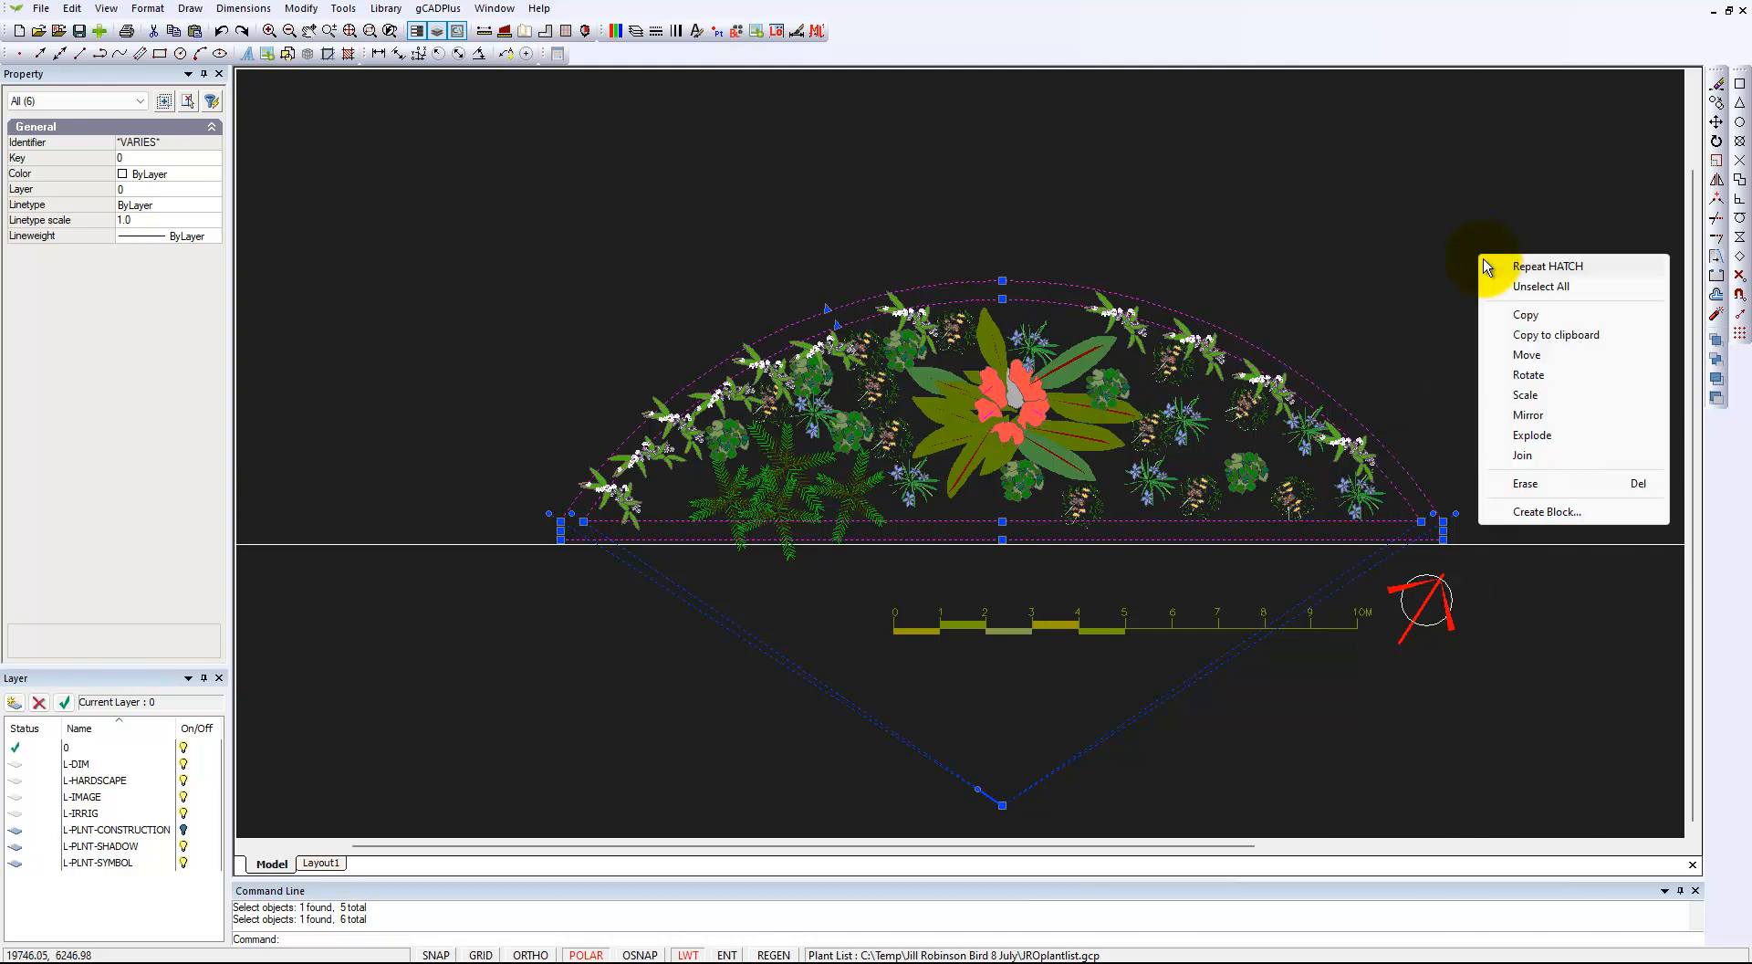
{"action": "left_click", "coordinate": [1537, 438]}
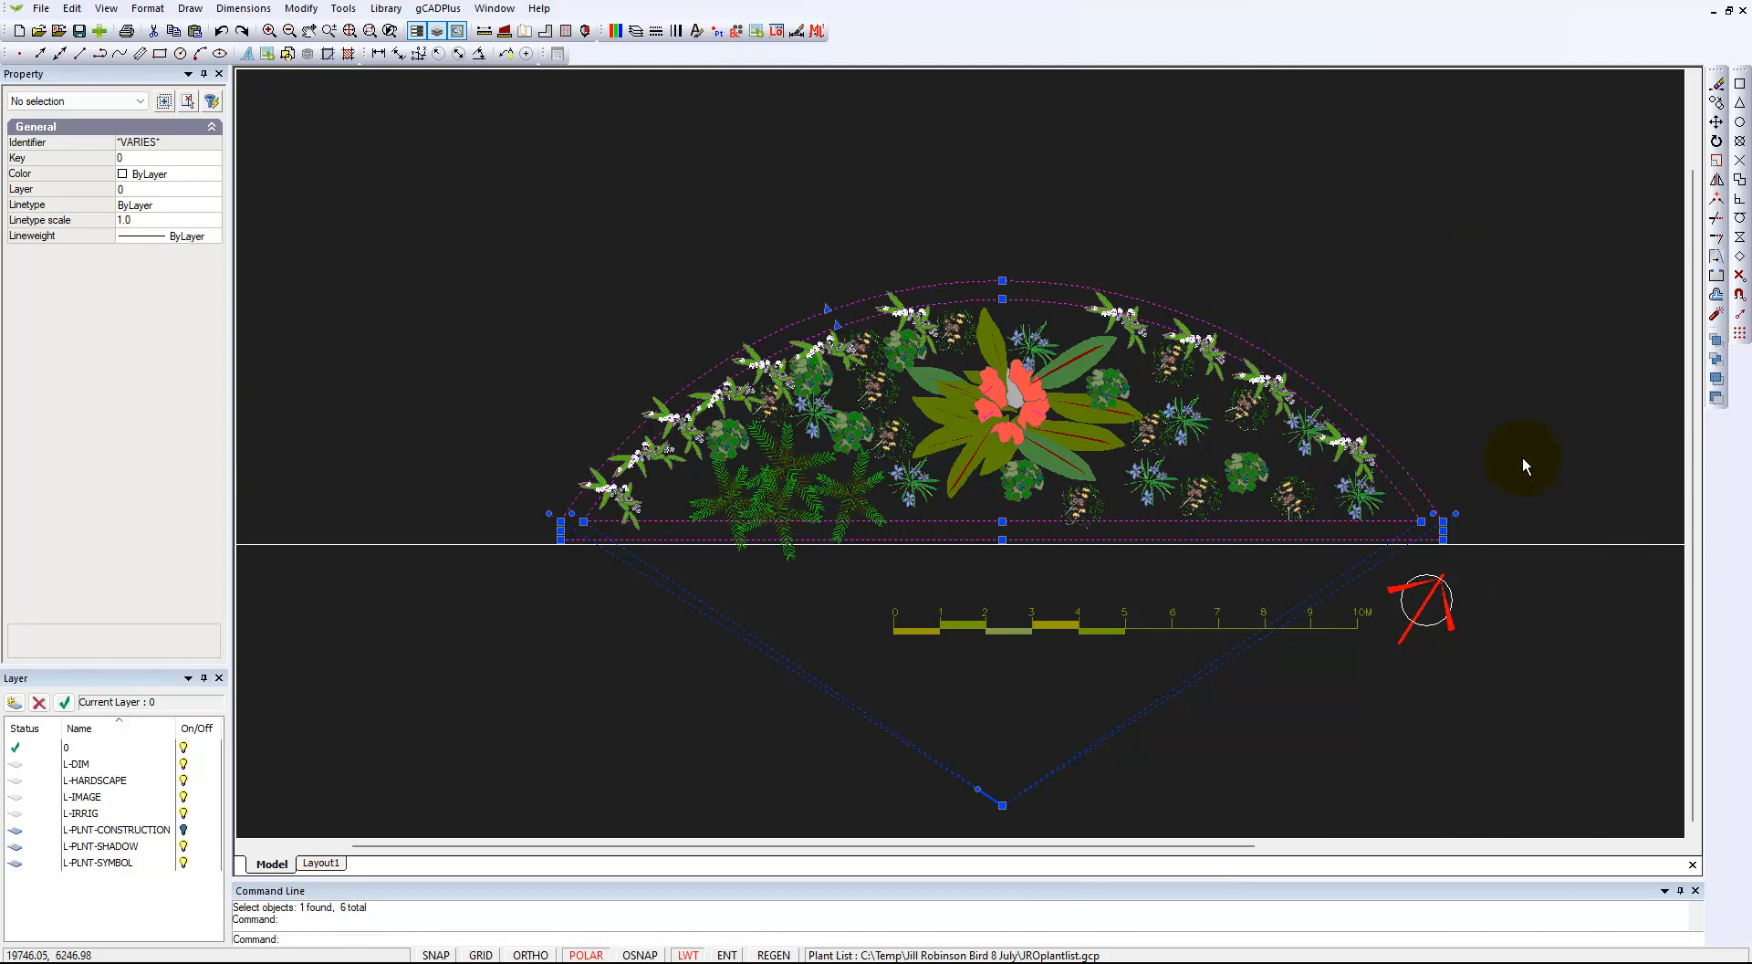
Step: Join the bed's inner arc with its inner base line, and check the outer outline as a polyline
{"action": "left_click", "coordinate": [1398, 460]}
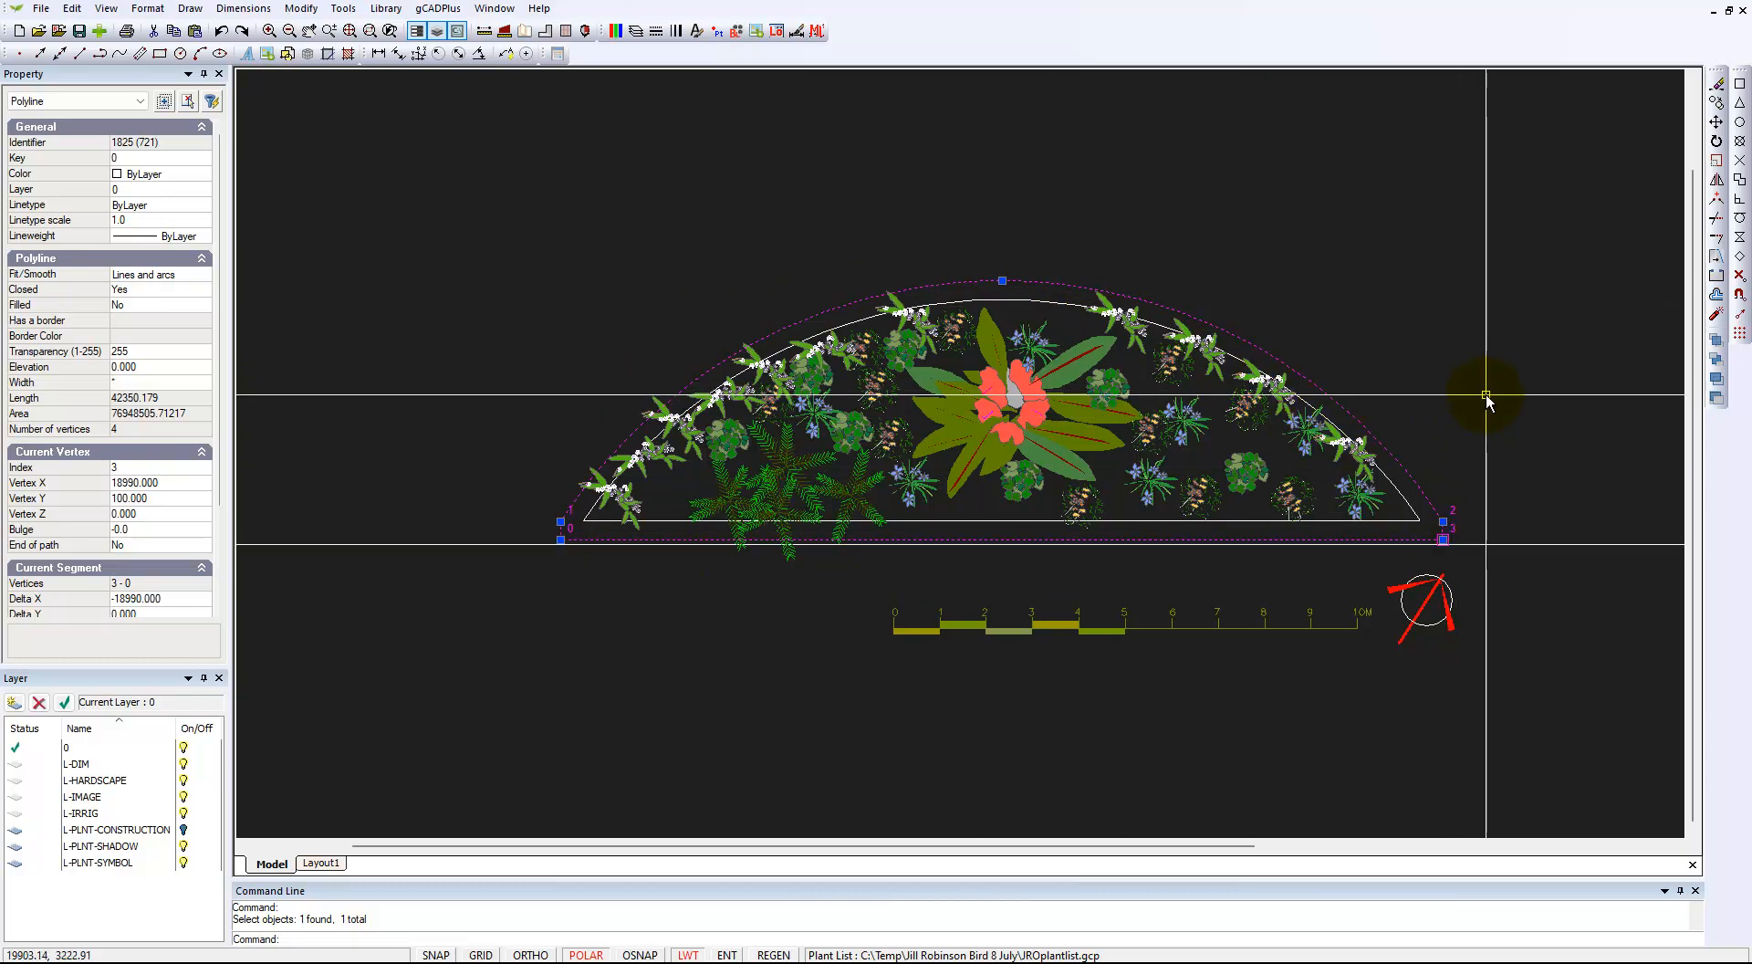
{"action": "key", "text": "Escape"}
{"action": "left_click", "coordinate": [1412, 511]}
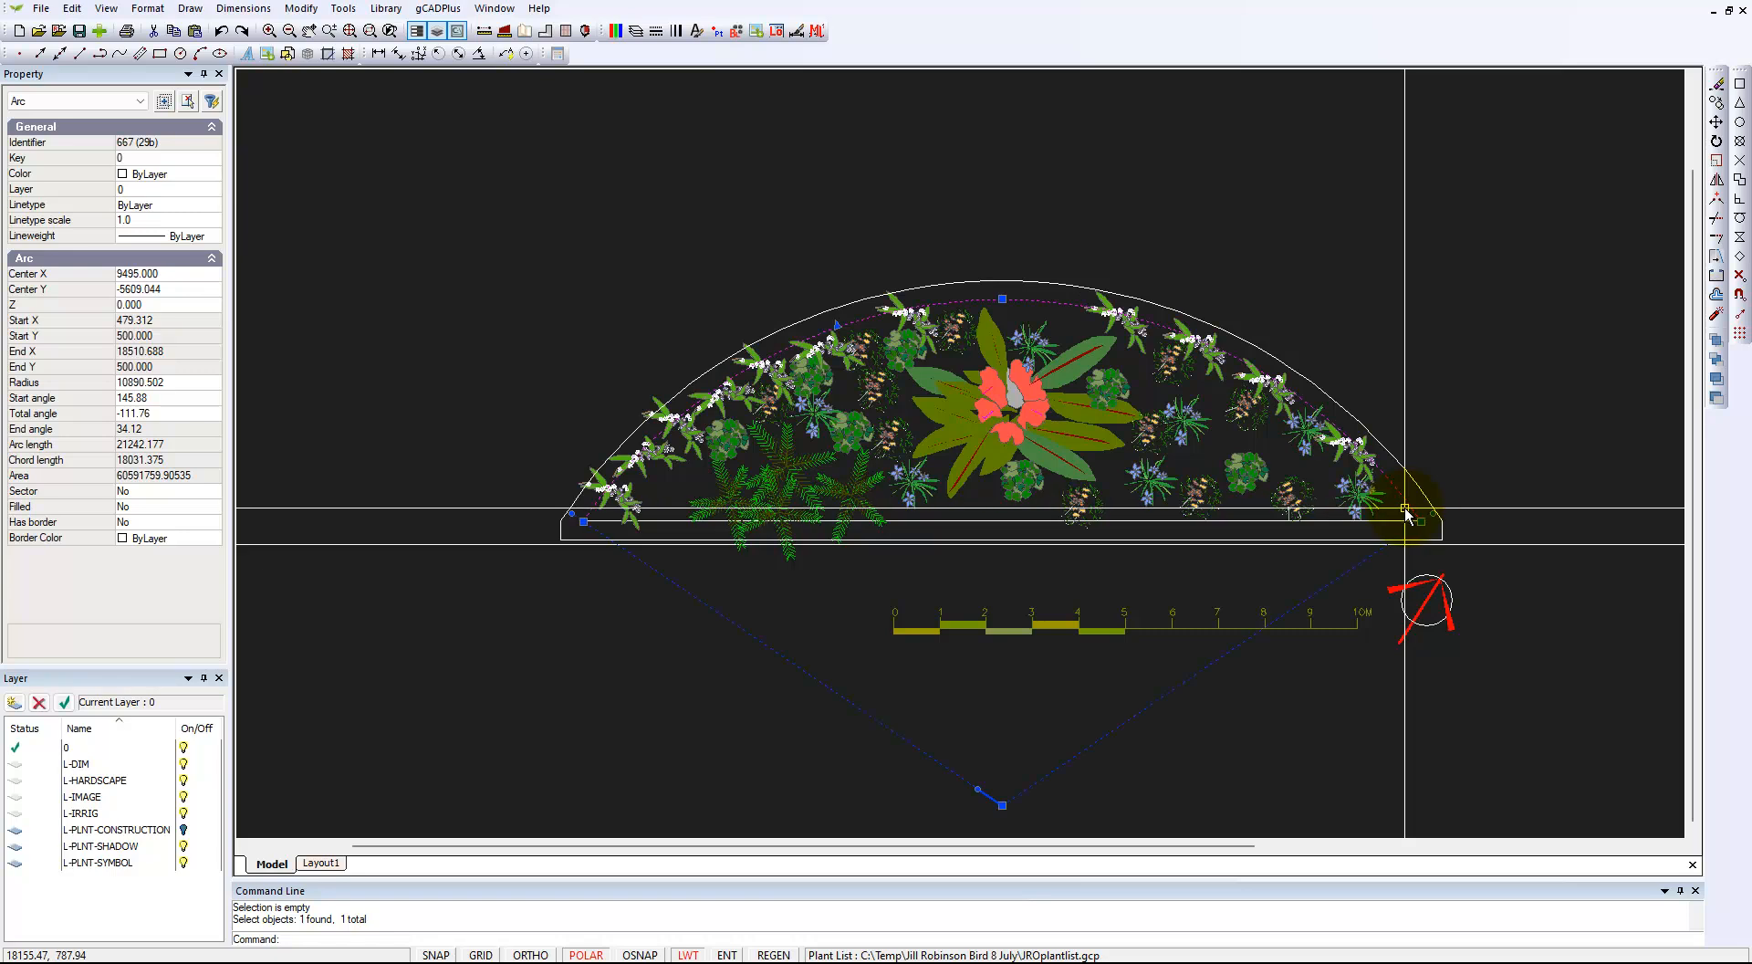
{"action": "left_click", "coordinate": [1169, 523]}
{"action": "right_click", "coordinate": [1169, 528]}
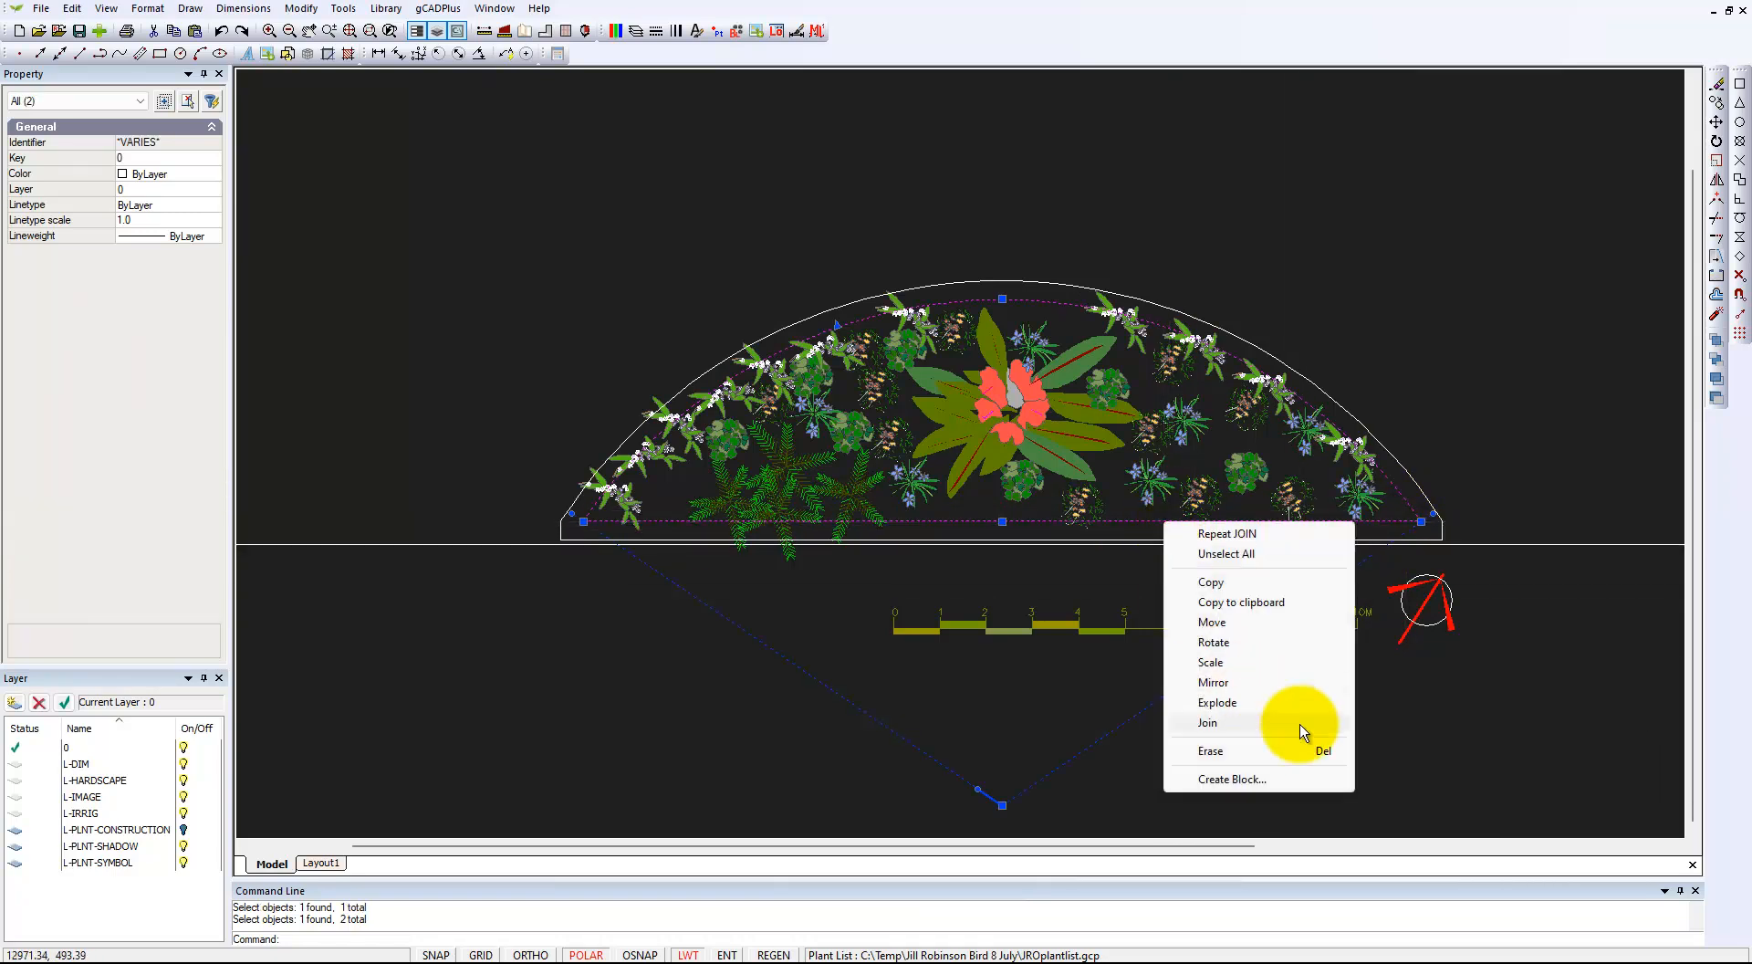
{"action": "left_click", "coordinate": [1221, 725]}
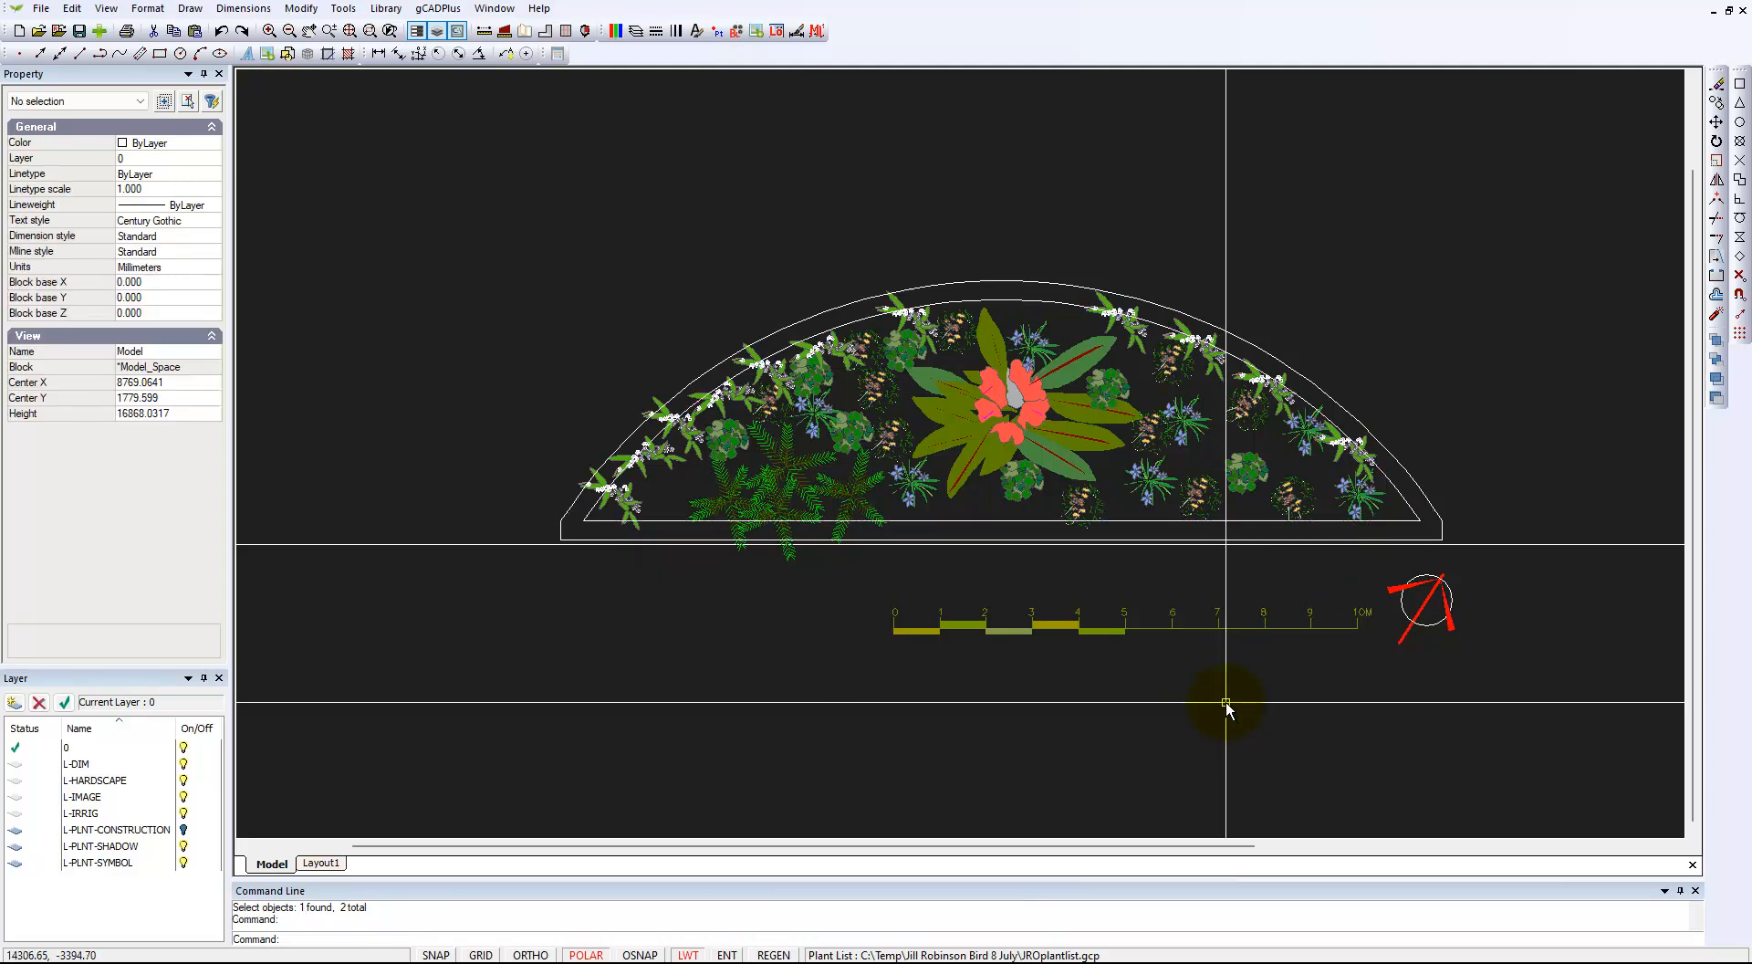
{"action": "scroll", "coordinate": [1341, 385], "scroll_direction": "up", "scroll_amount": 3}
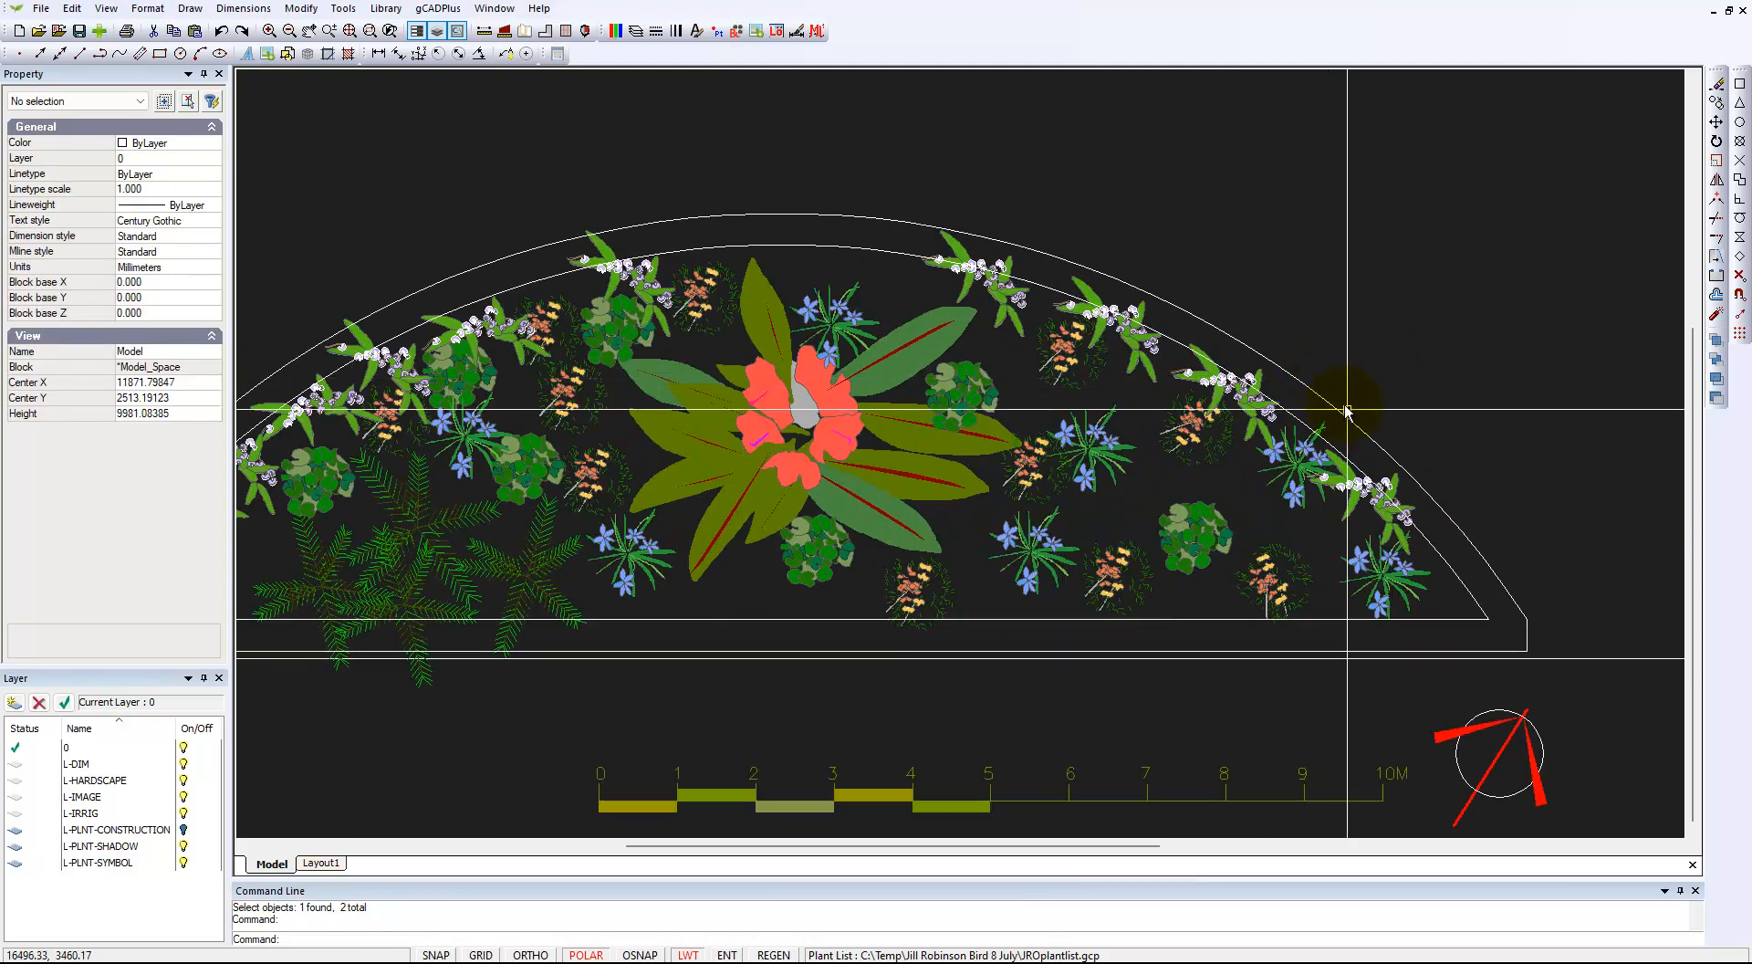
{"action": "middle_click_drag", "start_coordinate": [1439, 464], "coordinate": [1536, 415]}
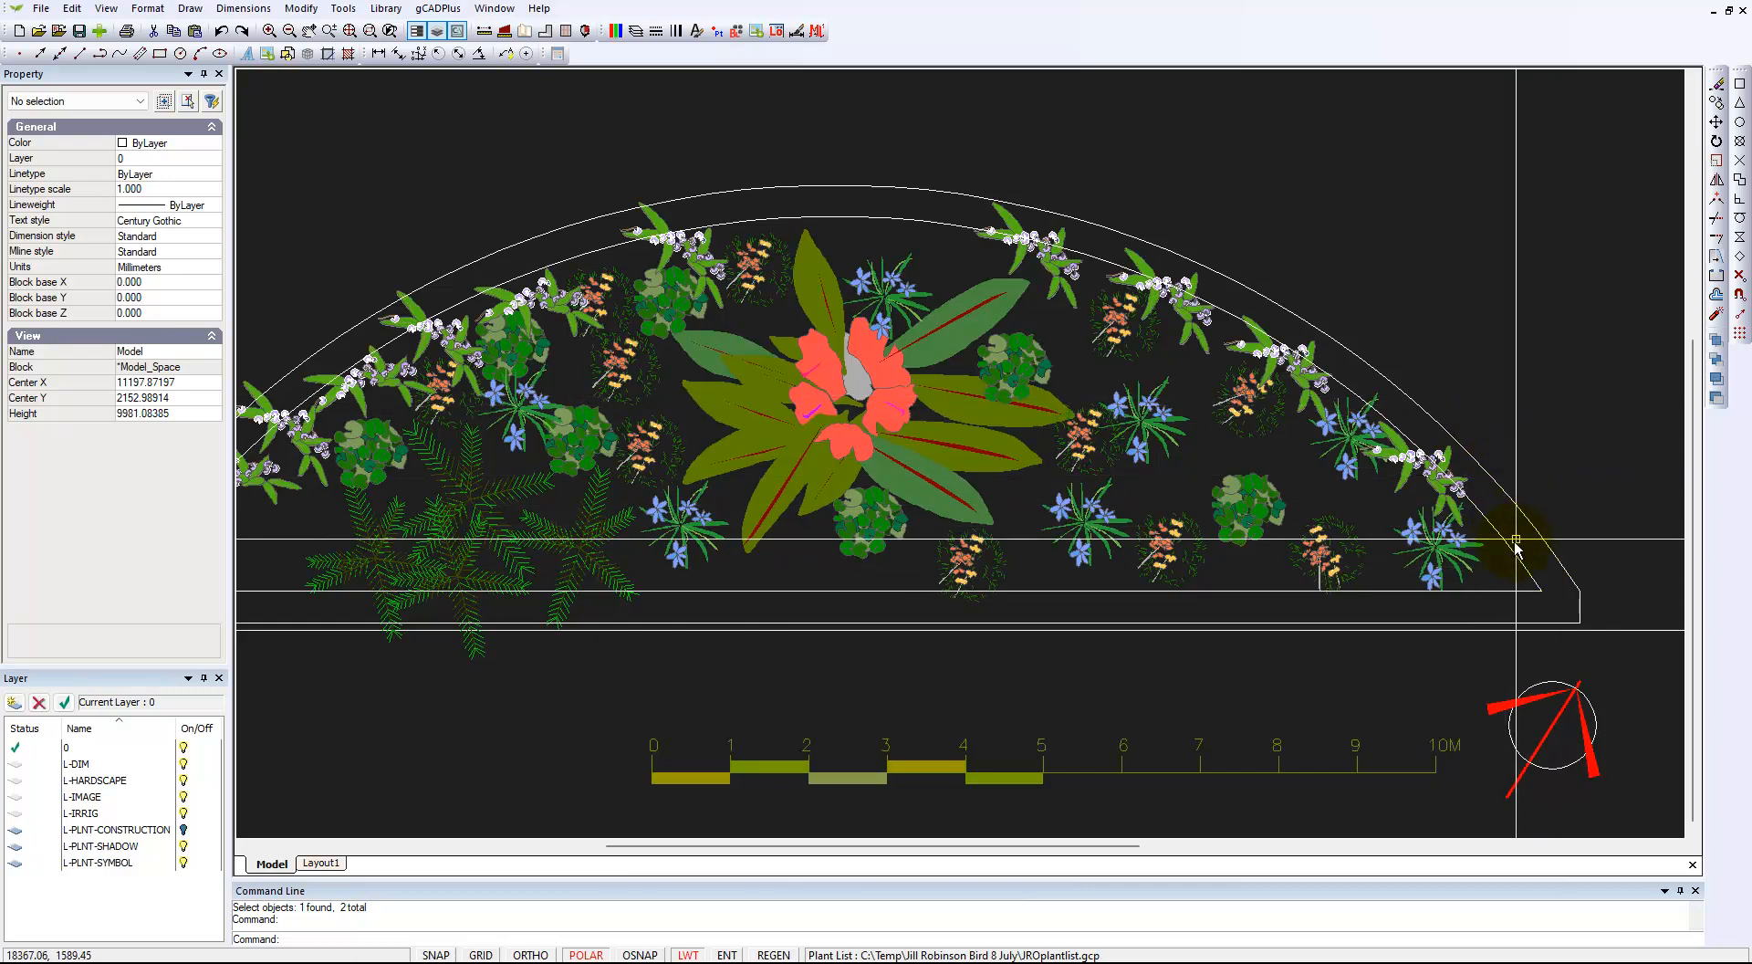
{"action": "left_click", "coordinate": [1542, 526]}
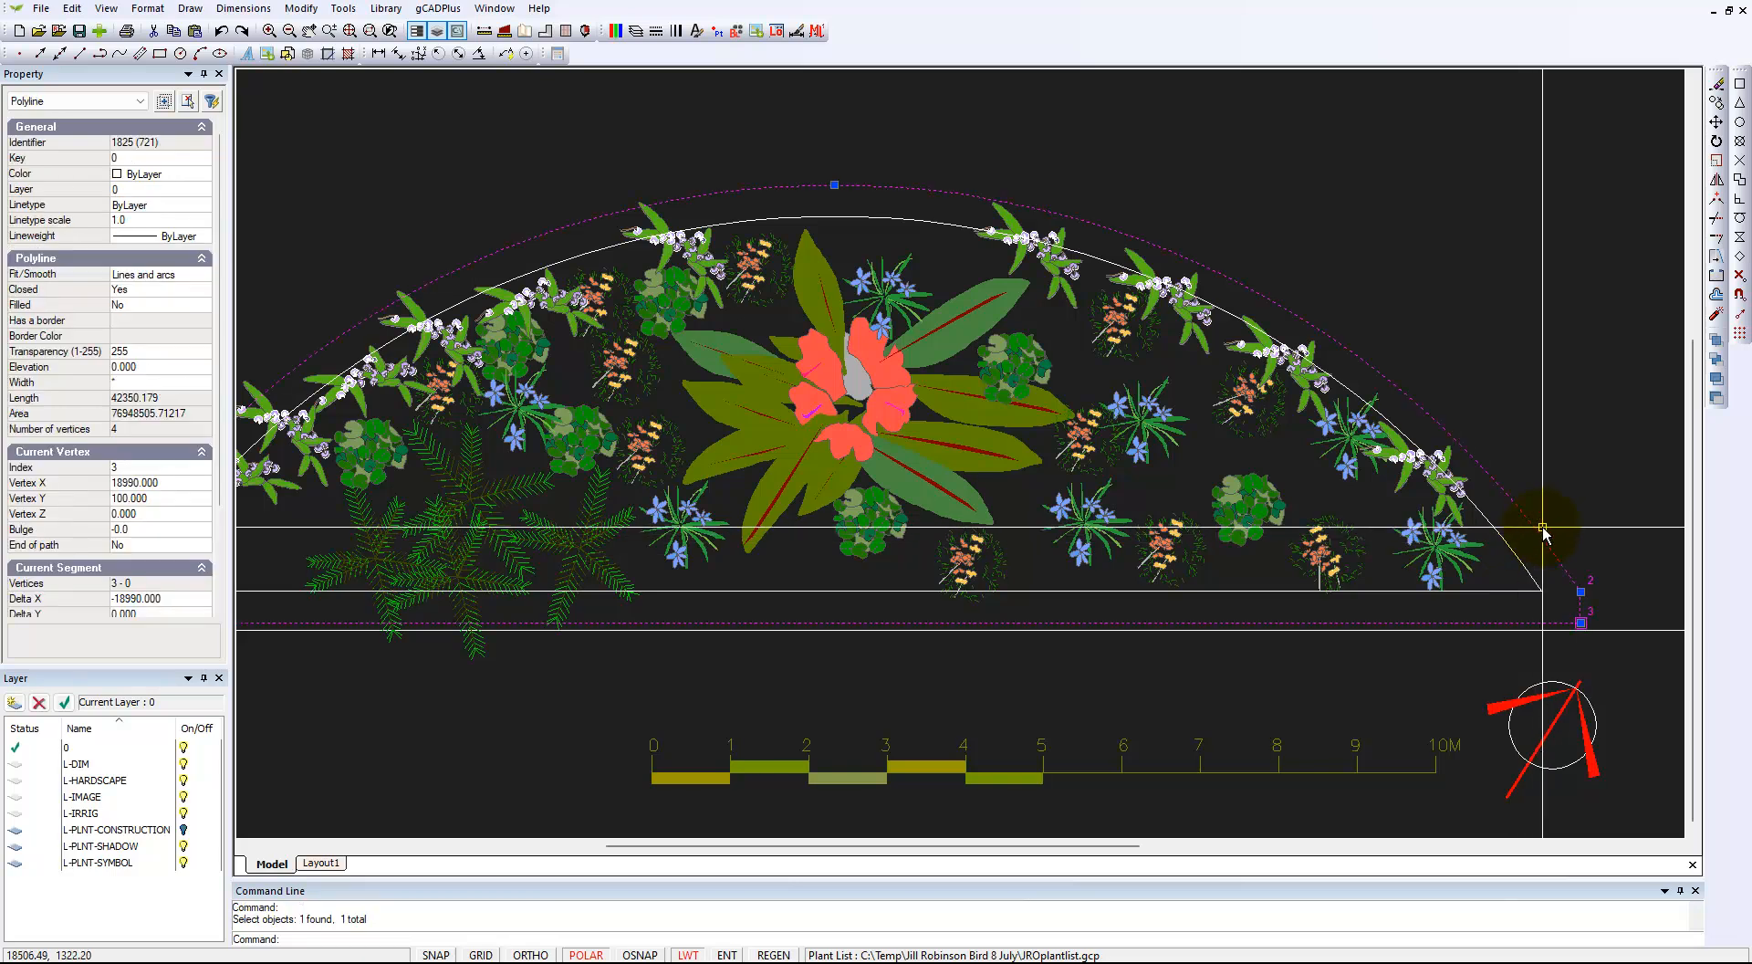
{"action": "key", "text": "Escape"}
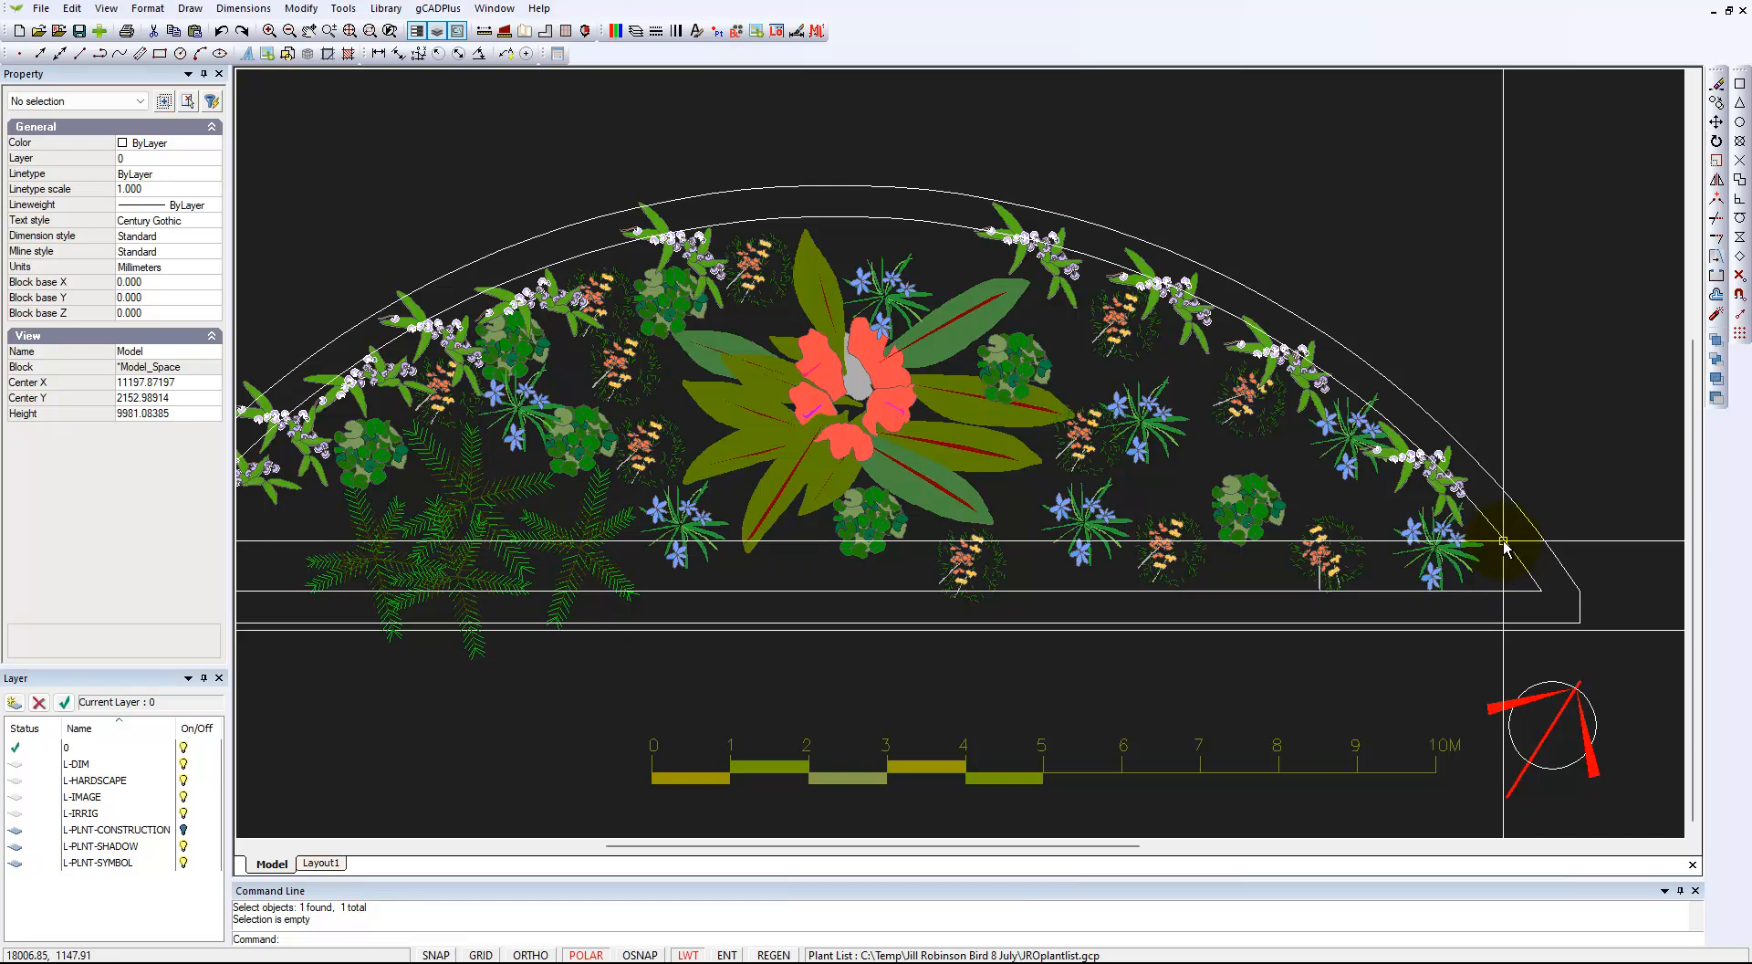
Step: Check the properties of the bed's inner outline as a polyline
{"action": "left_click", "coordinate": [1504, 541]}
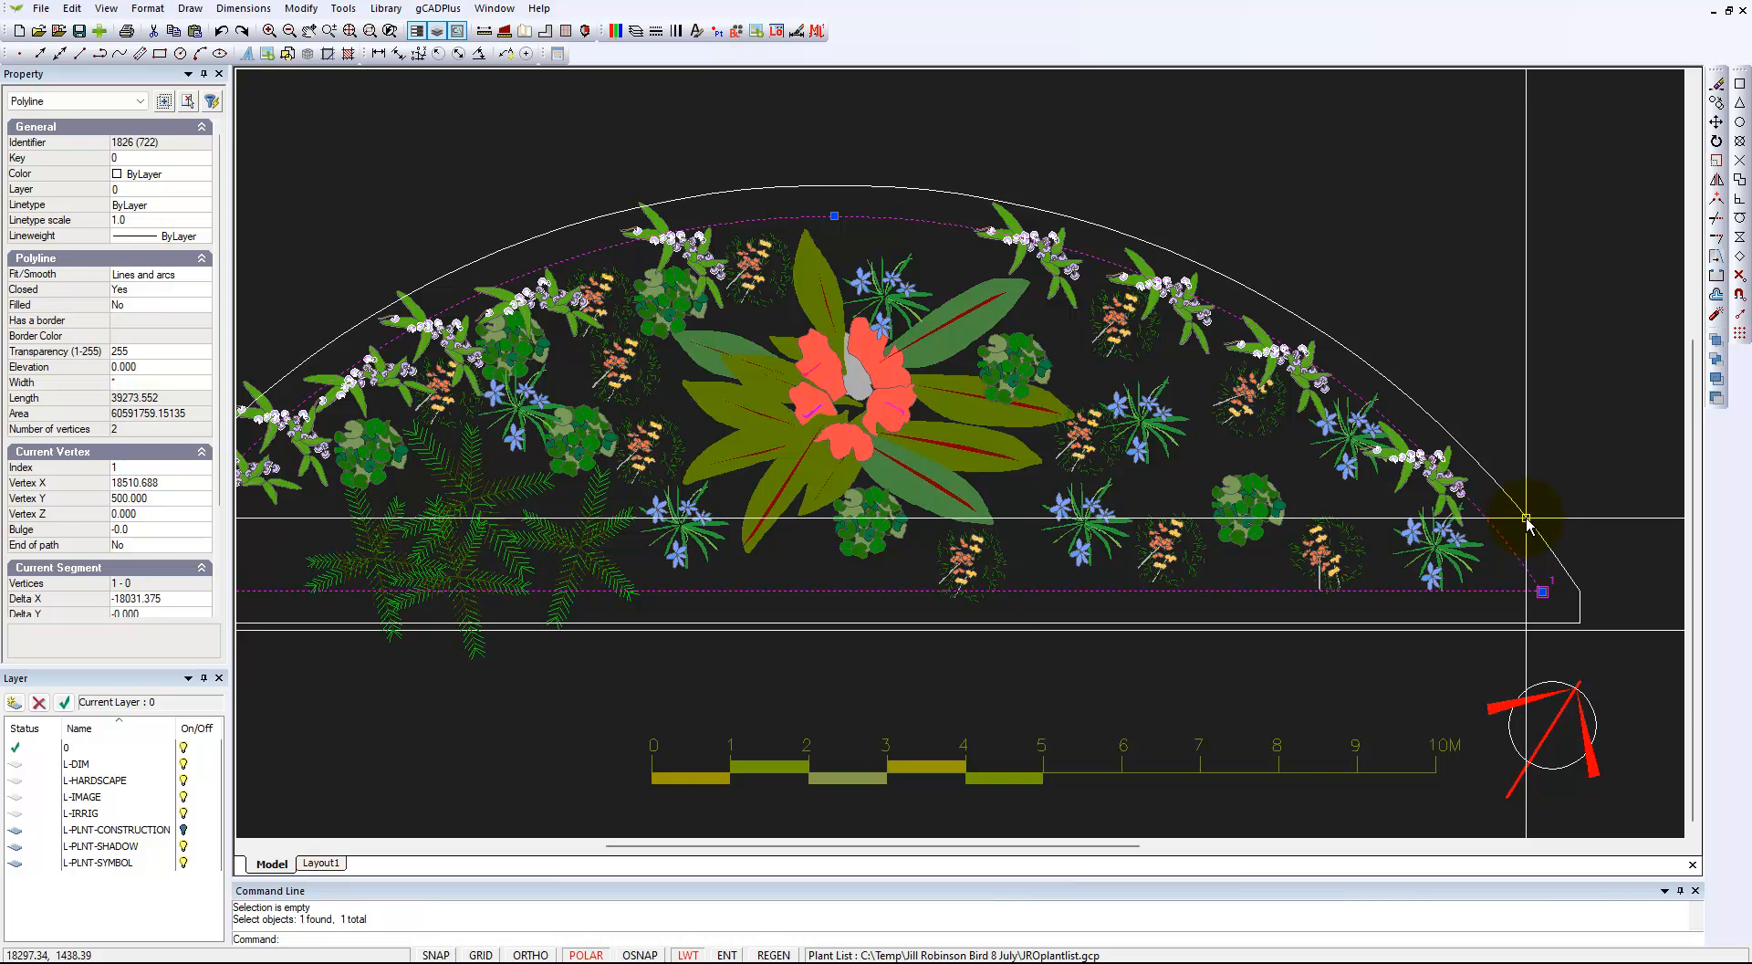
{"action": "key", "text": "Escape"}
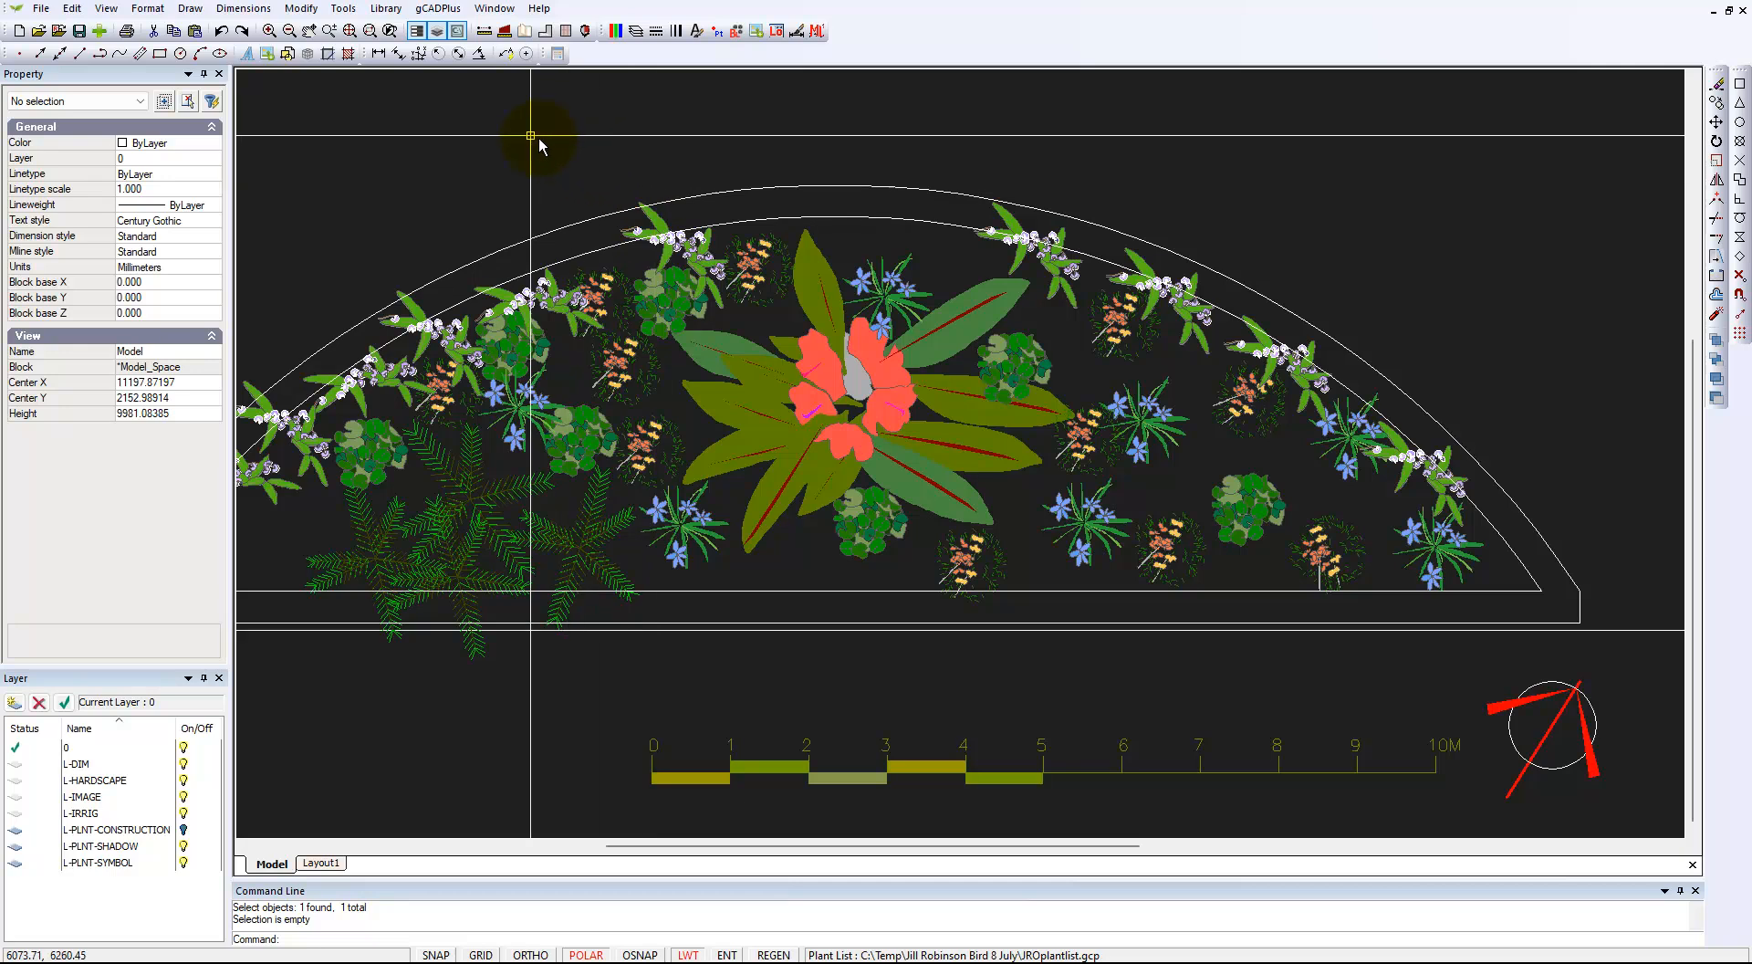
Step: Try to hatch the bed from an internal point with the flagst-2 flagstone pattern at scale 100
{"action": "left_click", "coordinate": [185, 13]}
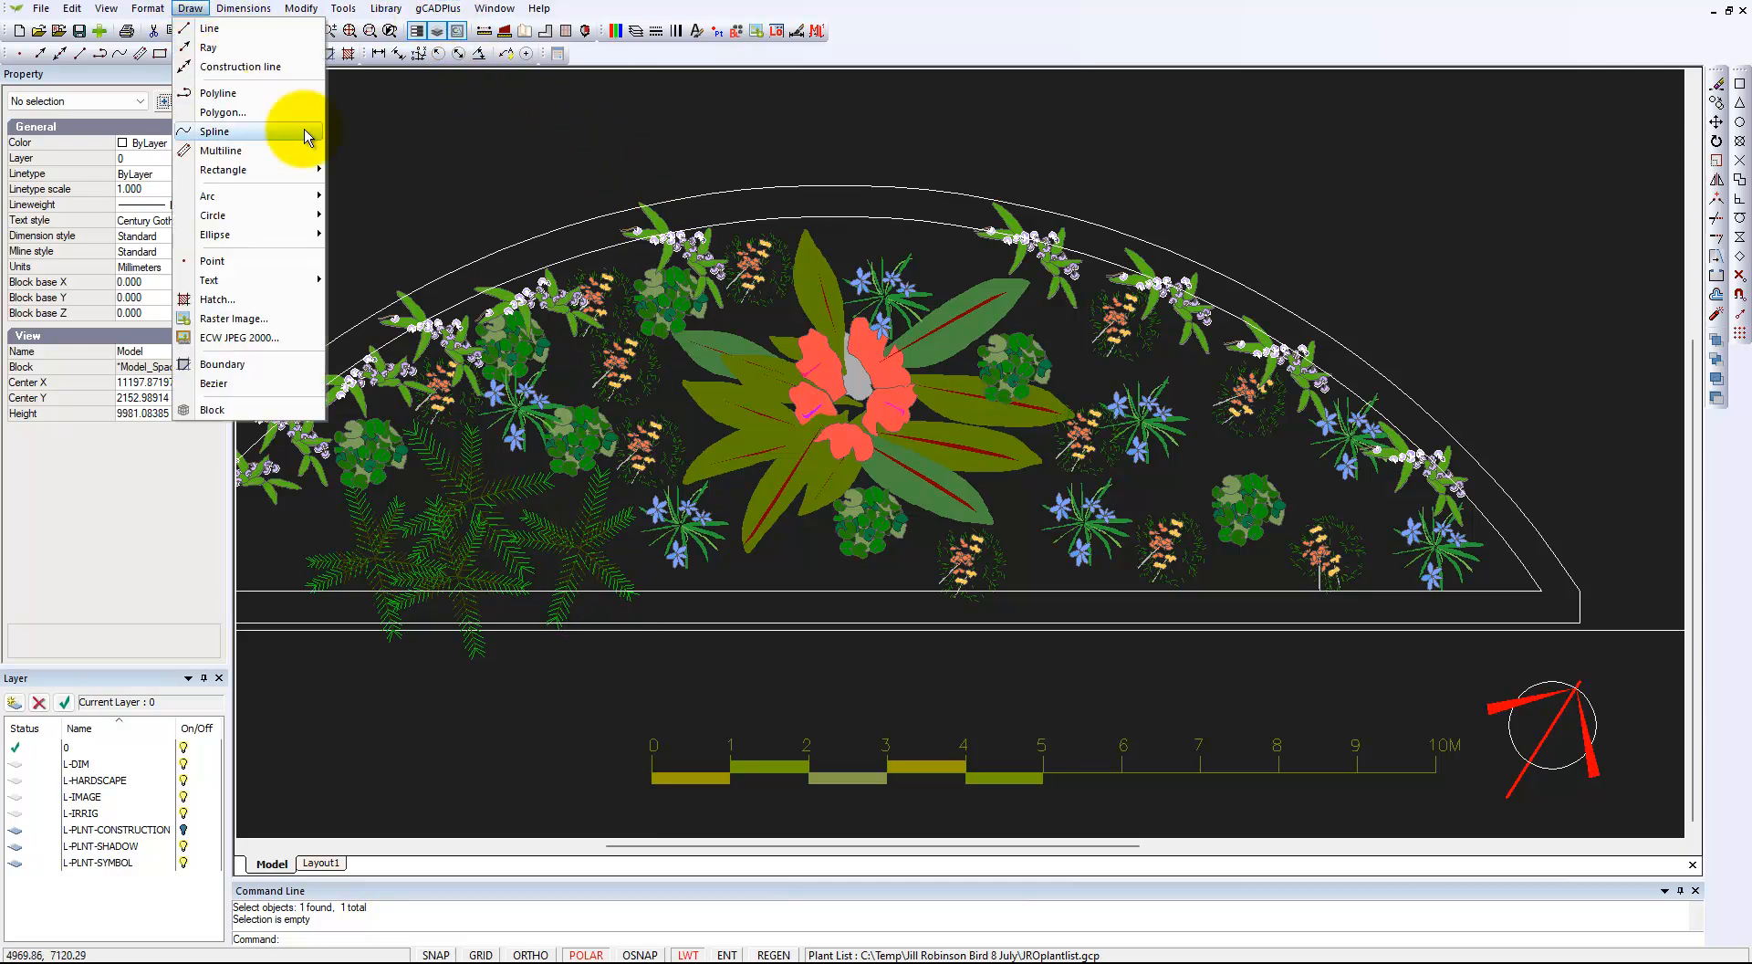
{"action": "left_click", "coordinate": [265, 298]}
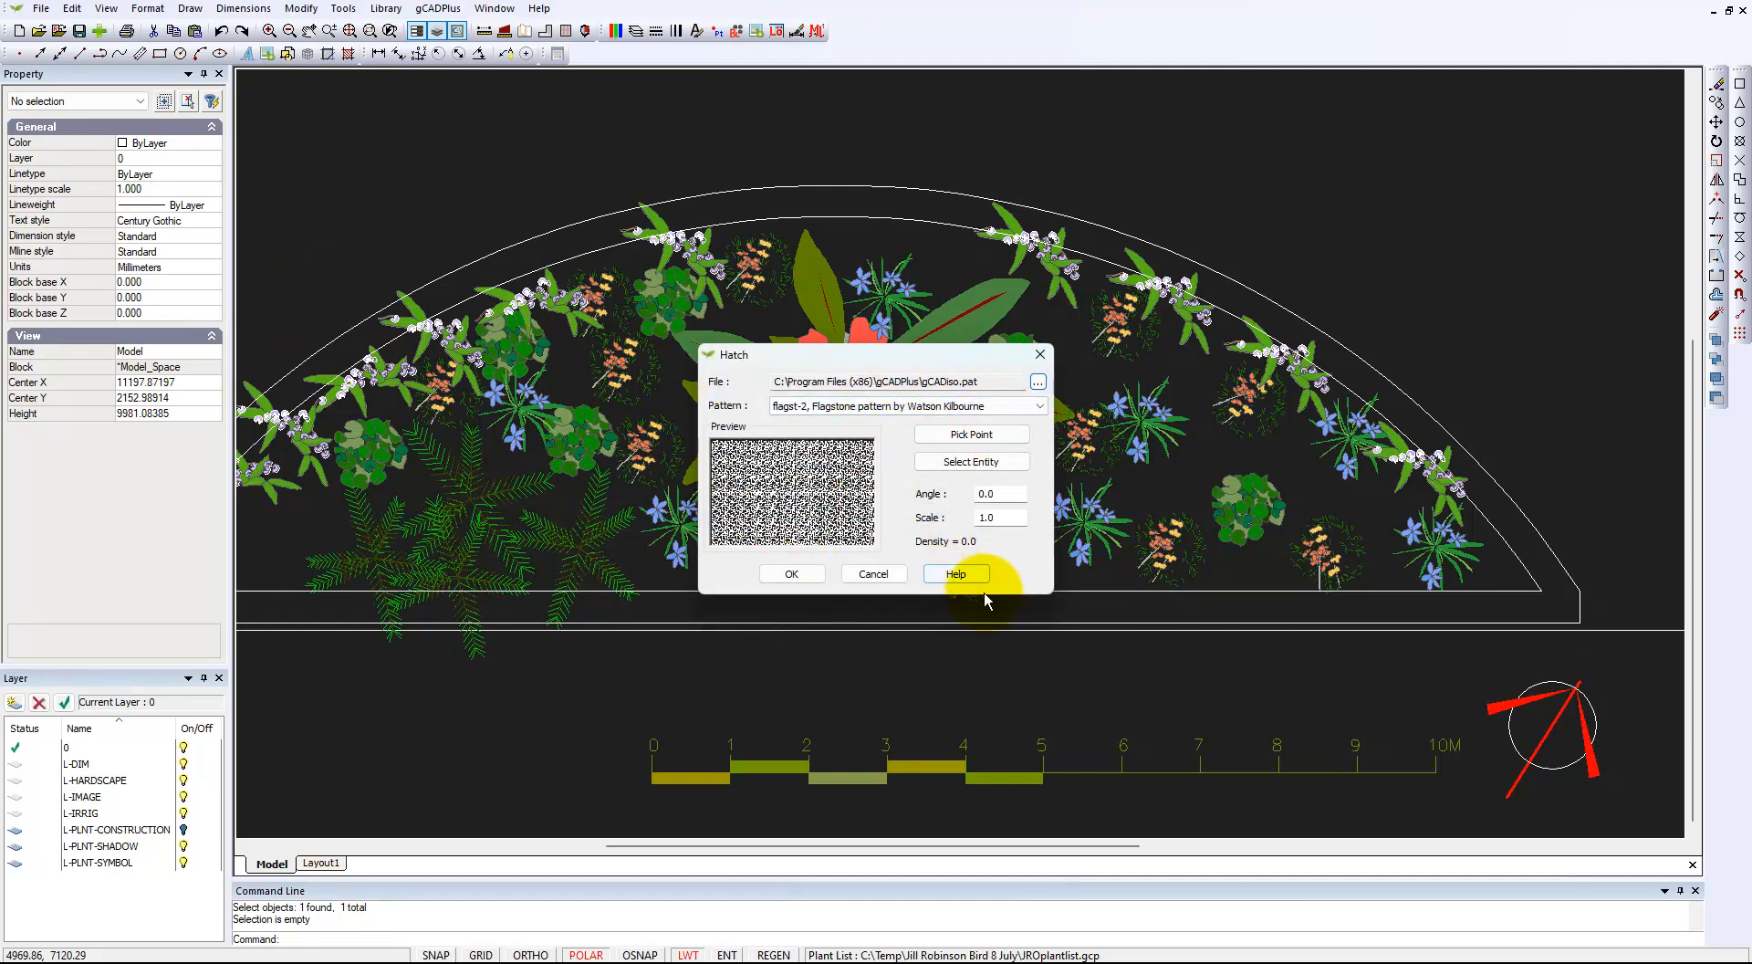
{"action": "double_click", "coordinate": [1007, 517]}
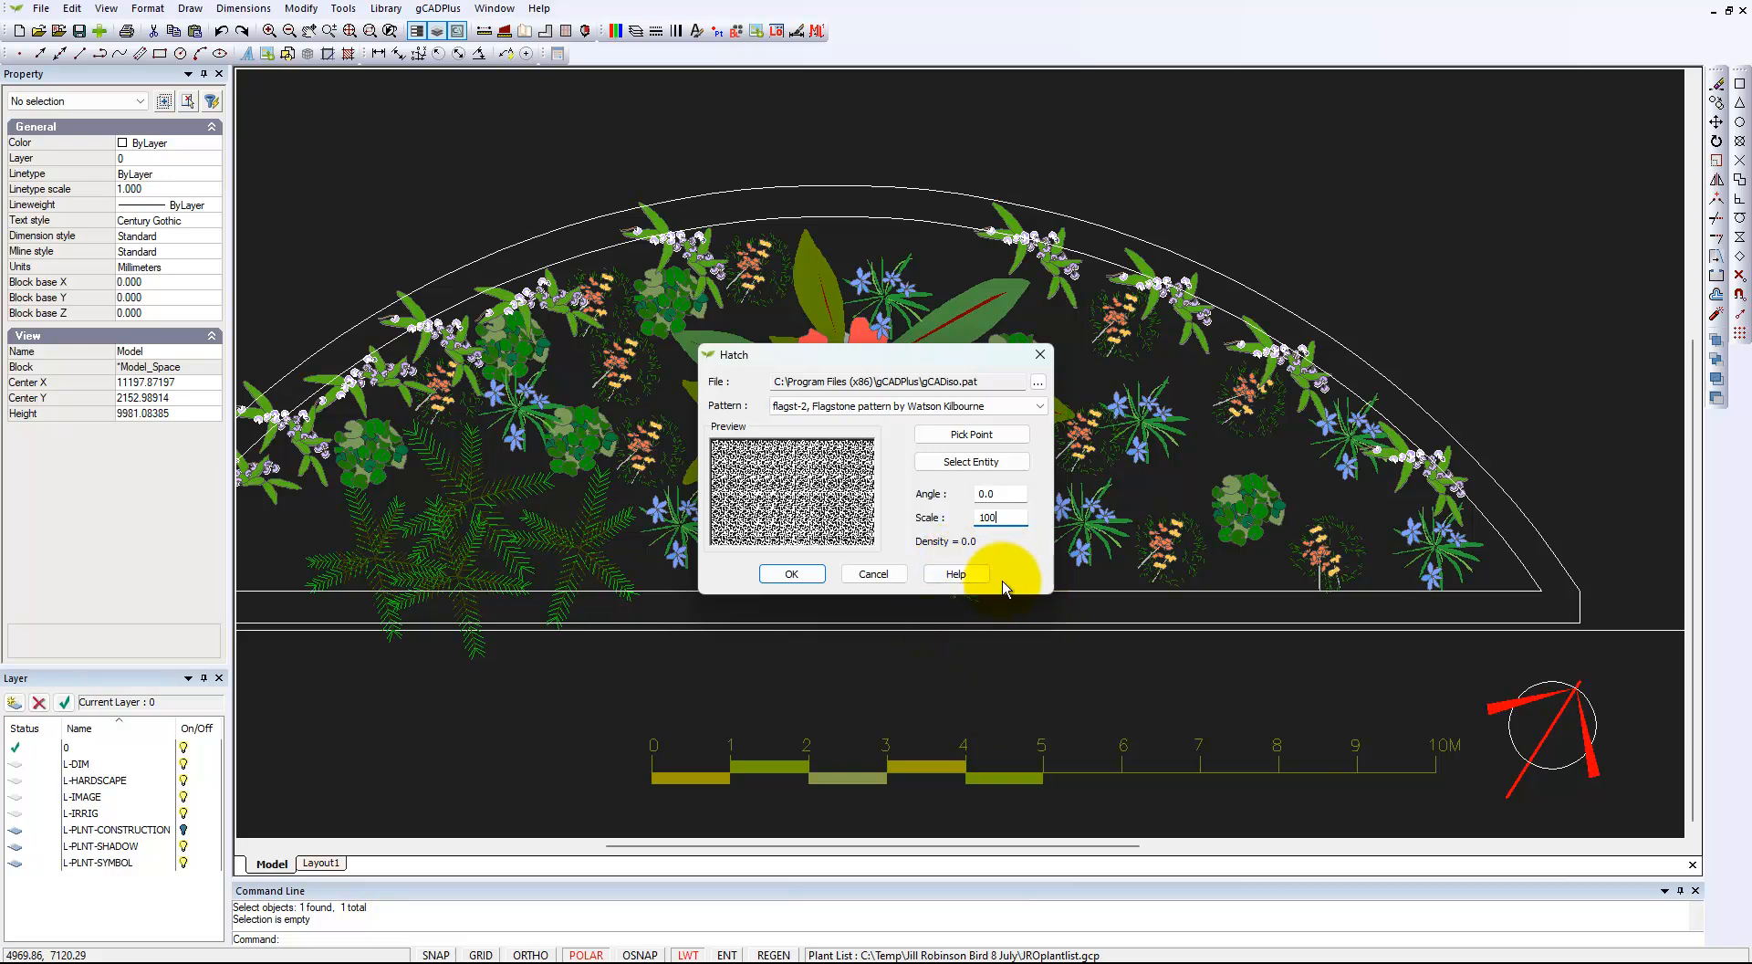
{"action": "left_click", "coordinate": [973, 435]}
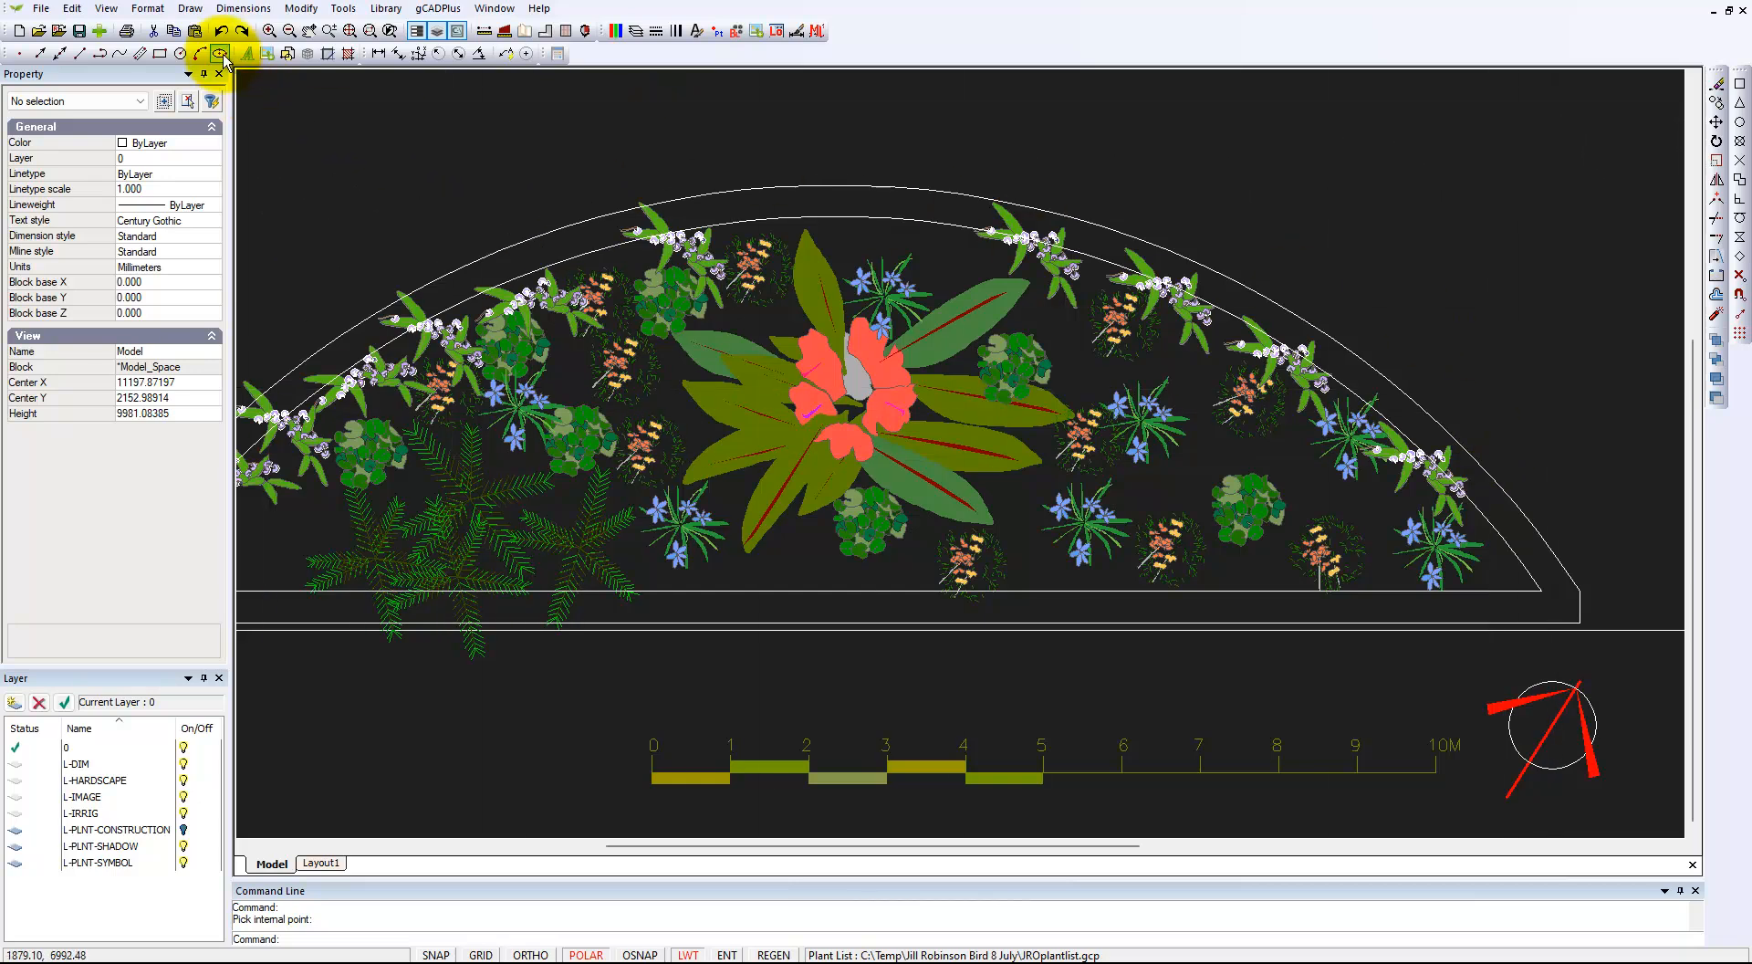
Step: Try to hatch the bed from an internal point with the LINE parallel horizontal lines pattern at scale 100
{"action": "left_click", "coordinate": [189, 9]}
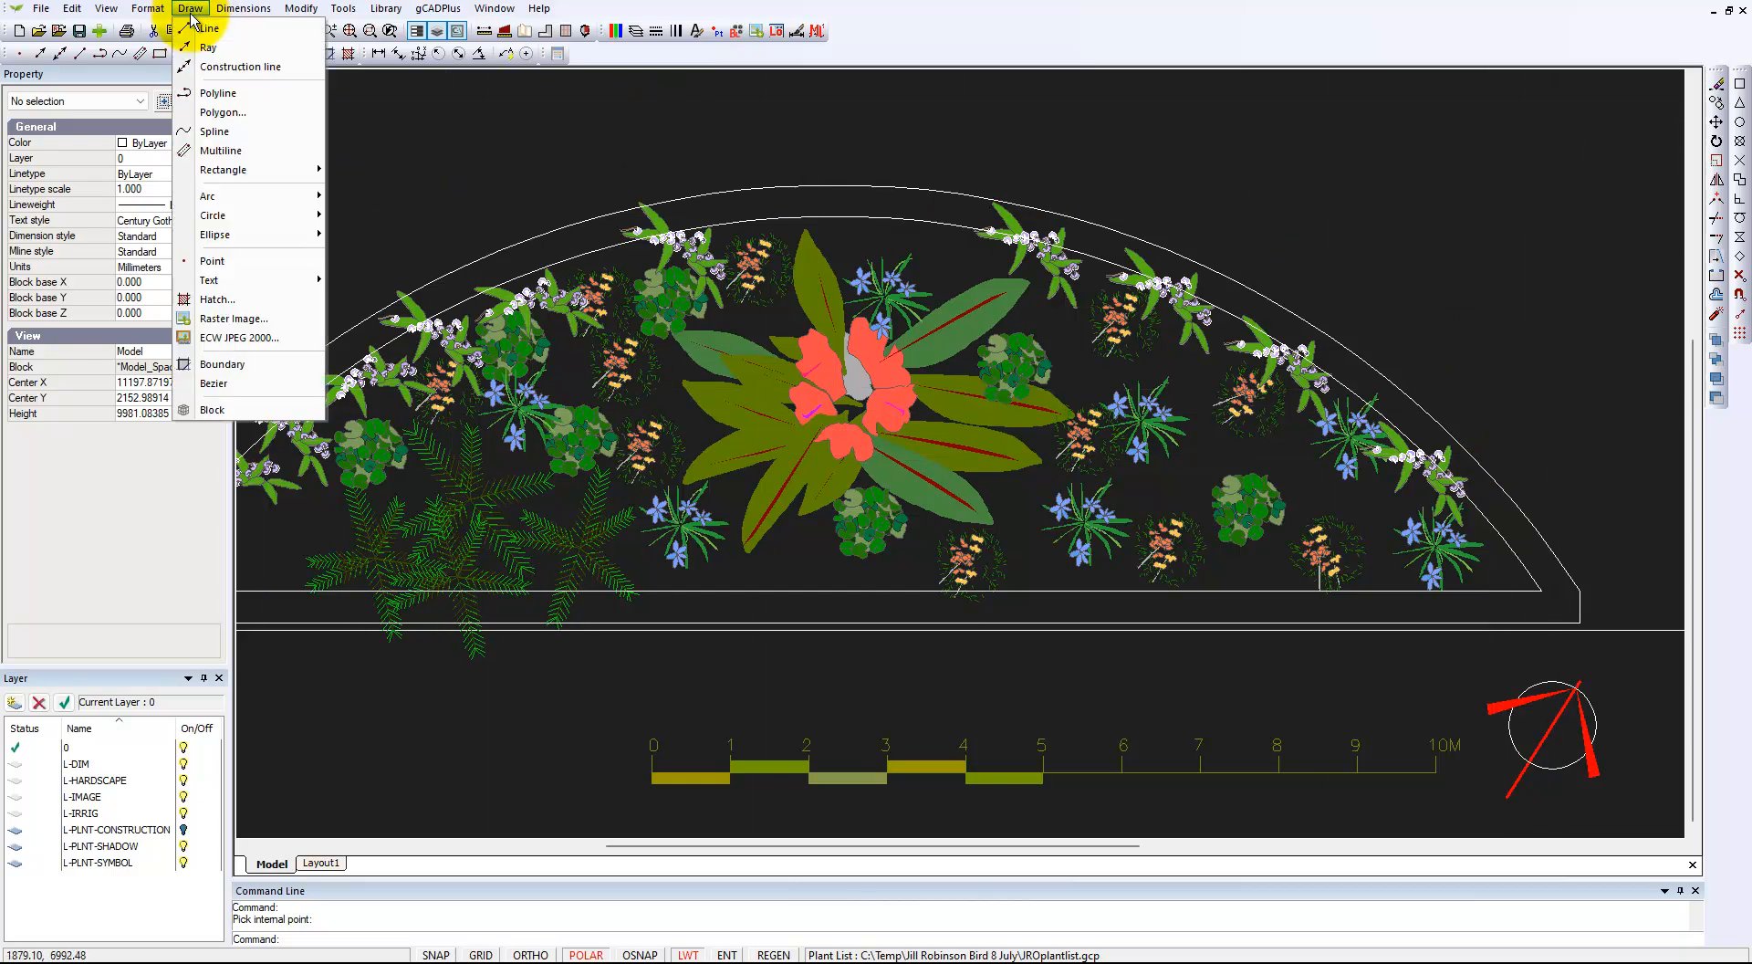
{"action": "left_click", "coordinate": [221, 299]}
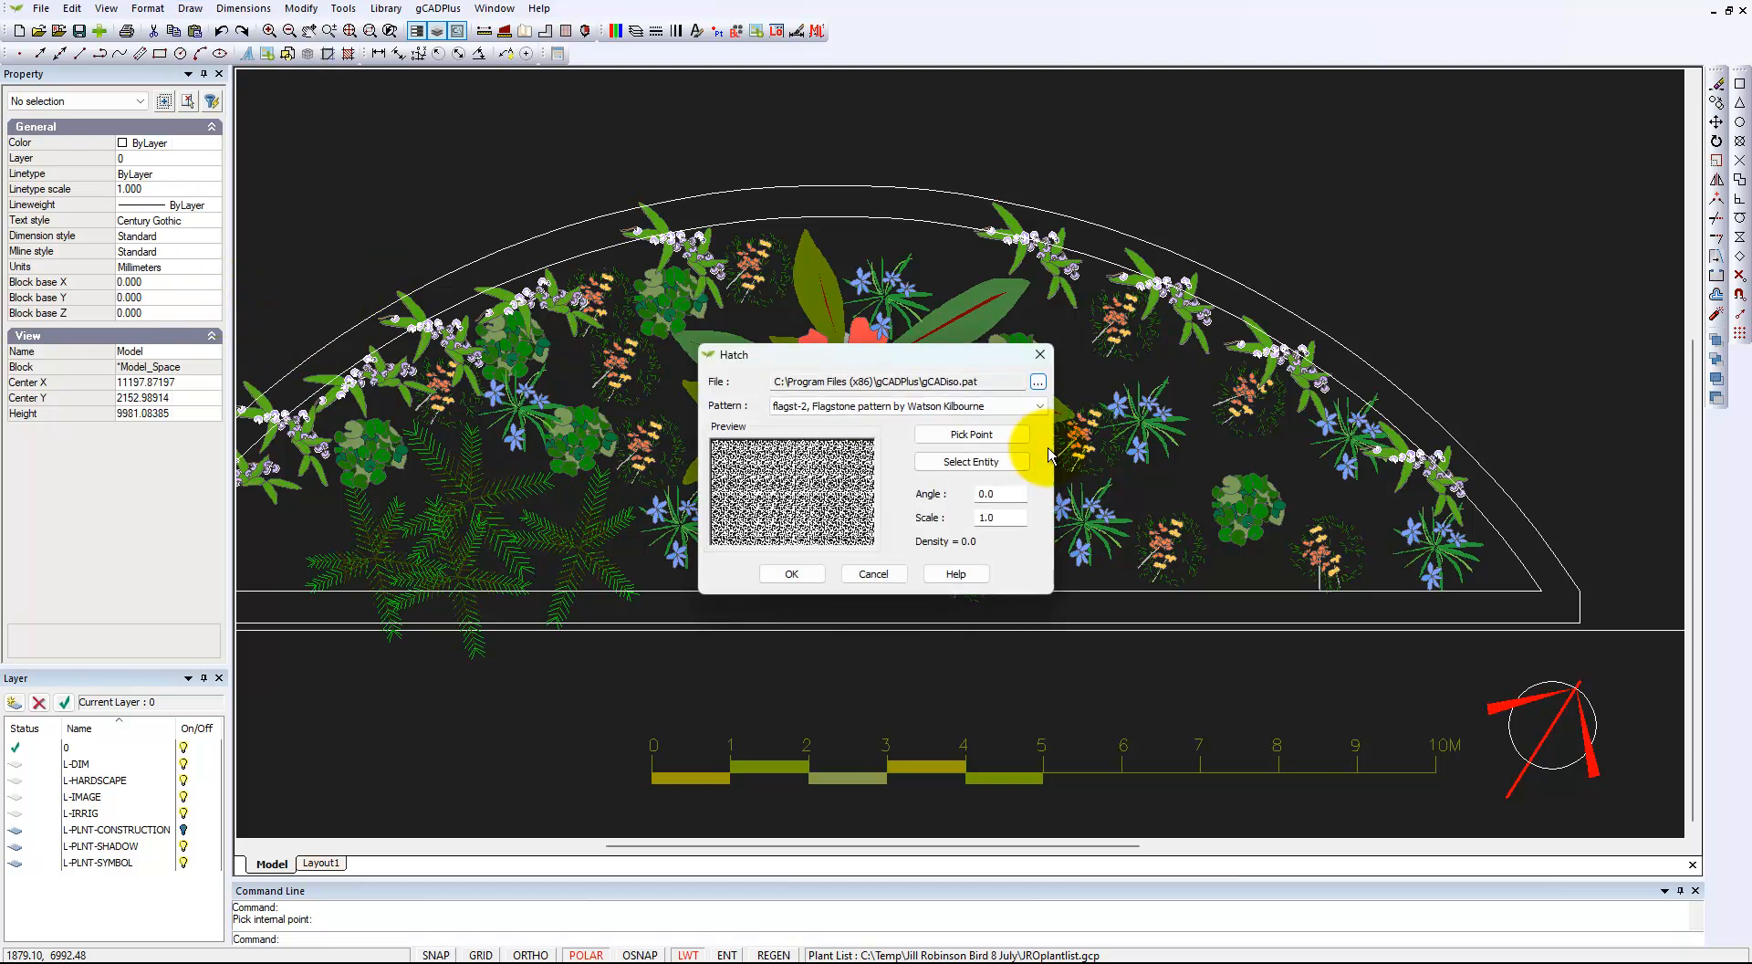
{"action": "left_click", "coordinate": [1039, 406]}
{"action": "scroll", "coordinate": [922, 491], "scroll_direction": "up", "scroll_amount": 4}
{"action": "scroll", "coordinate": [934, 479], "scroll_direction": "down", "scroll_amount": 5}
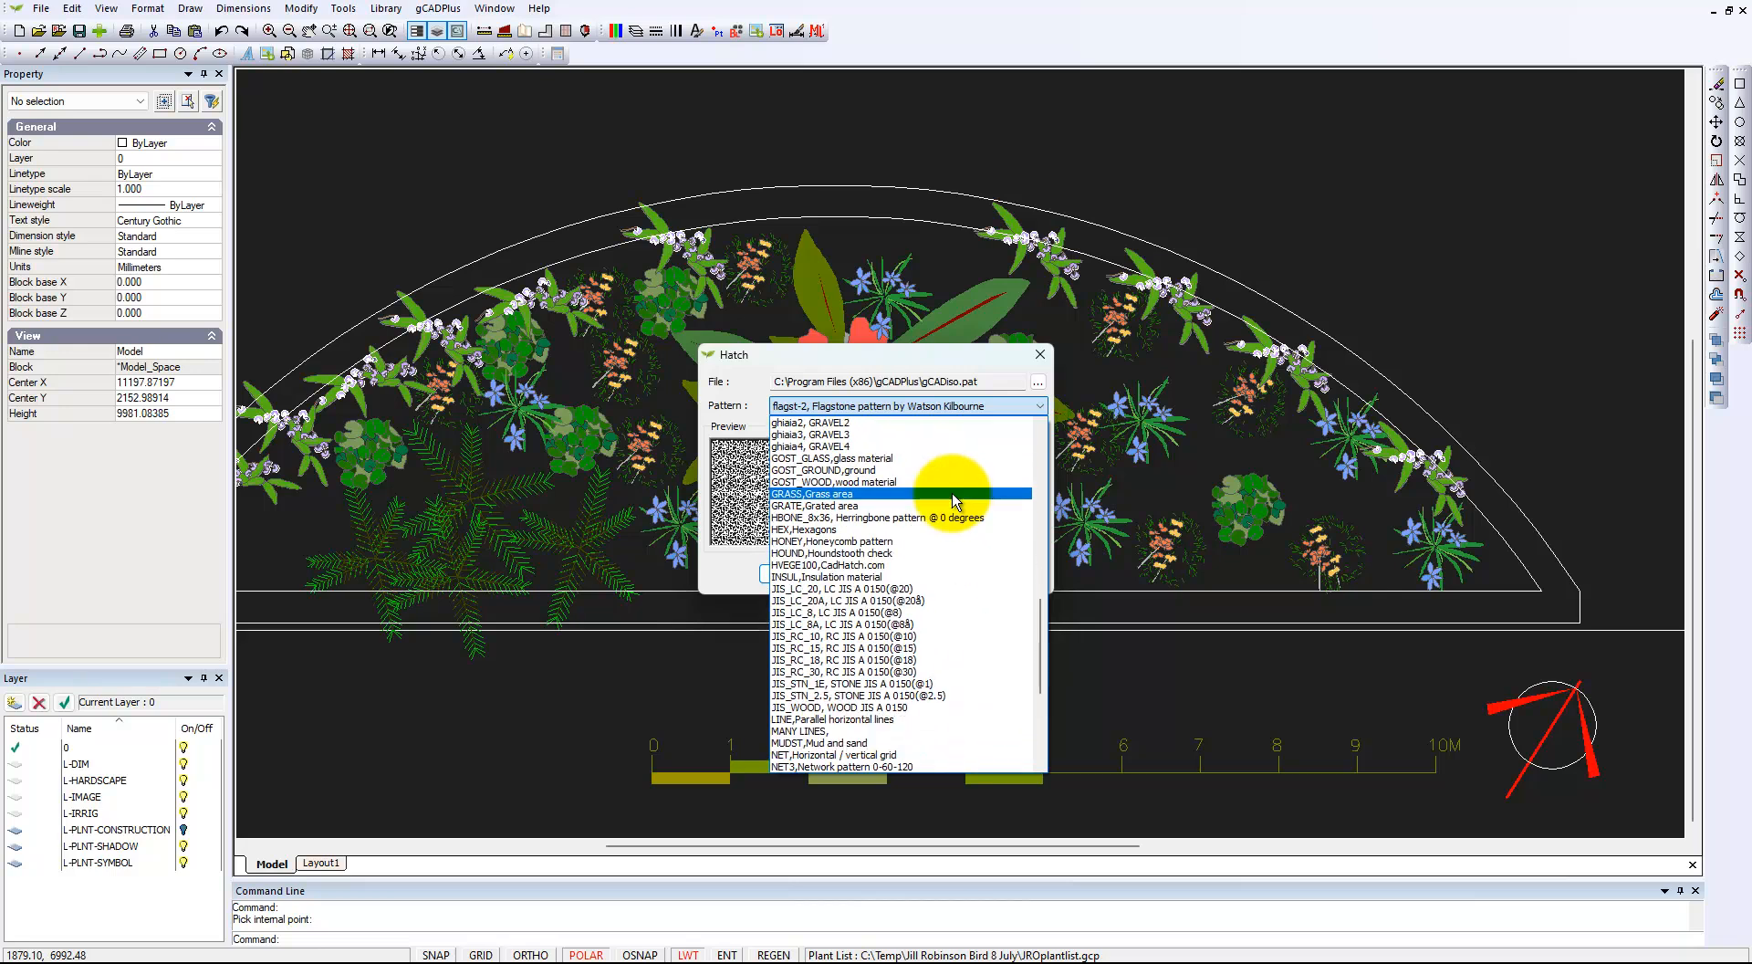
{"action": "scroll", "coordinate": [953, 500], "scroll_direction": "down", "scroll_amount": 4}
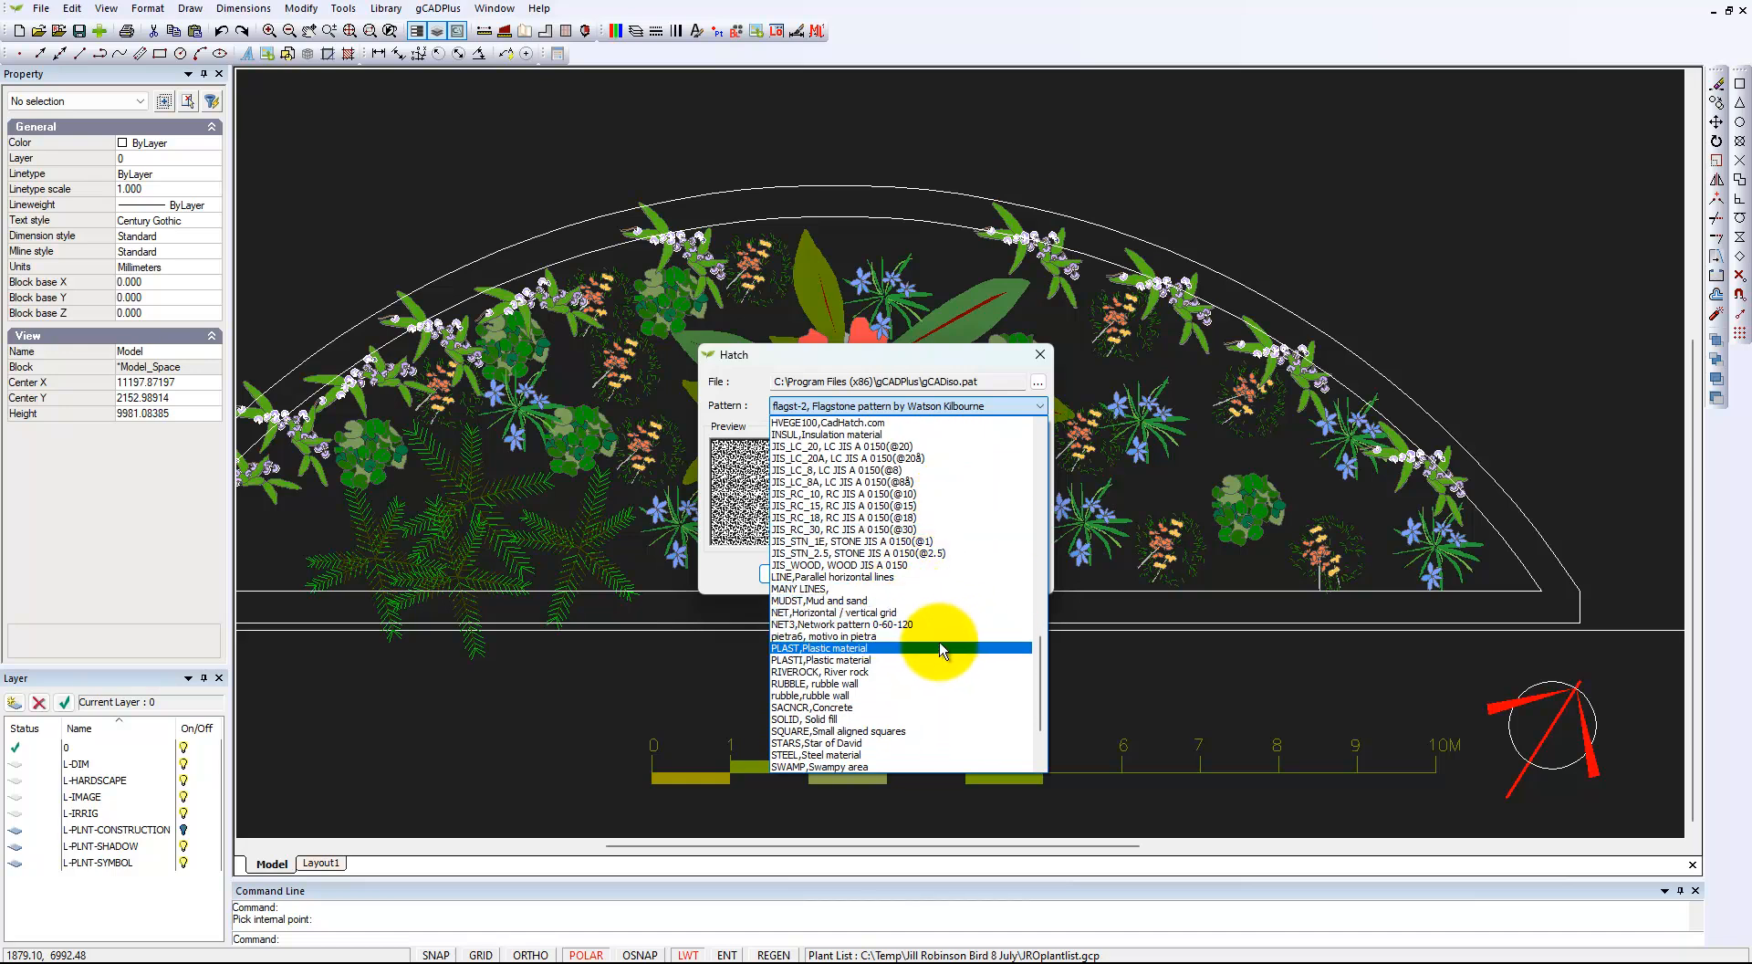
{"action": "left_click", "coordinate": [879, 577]}
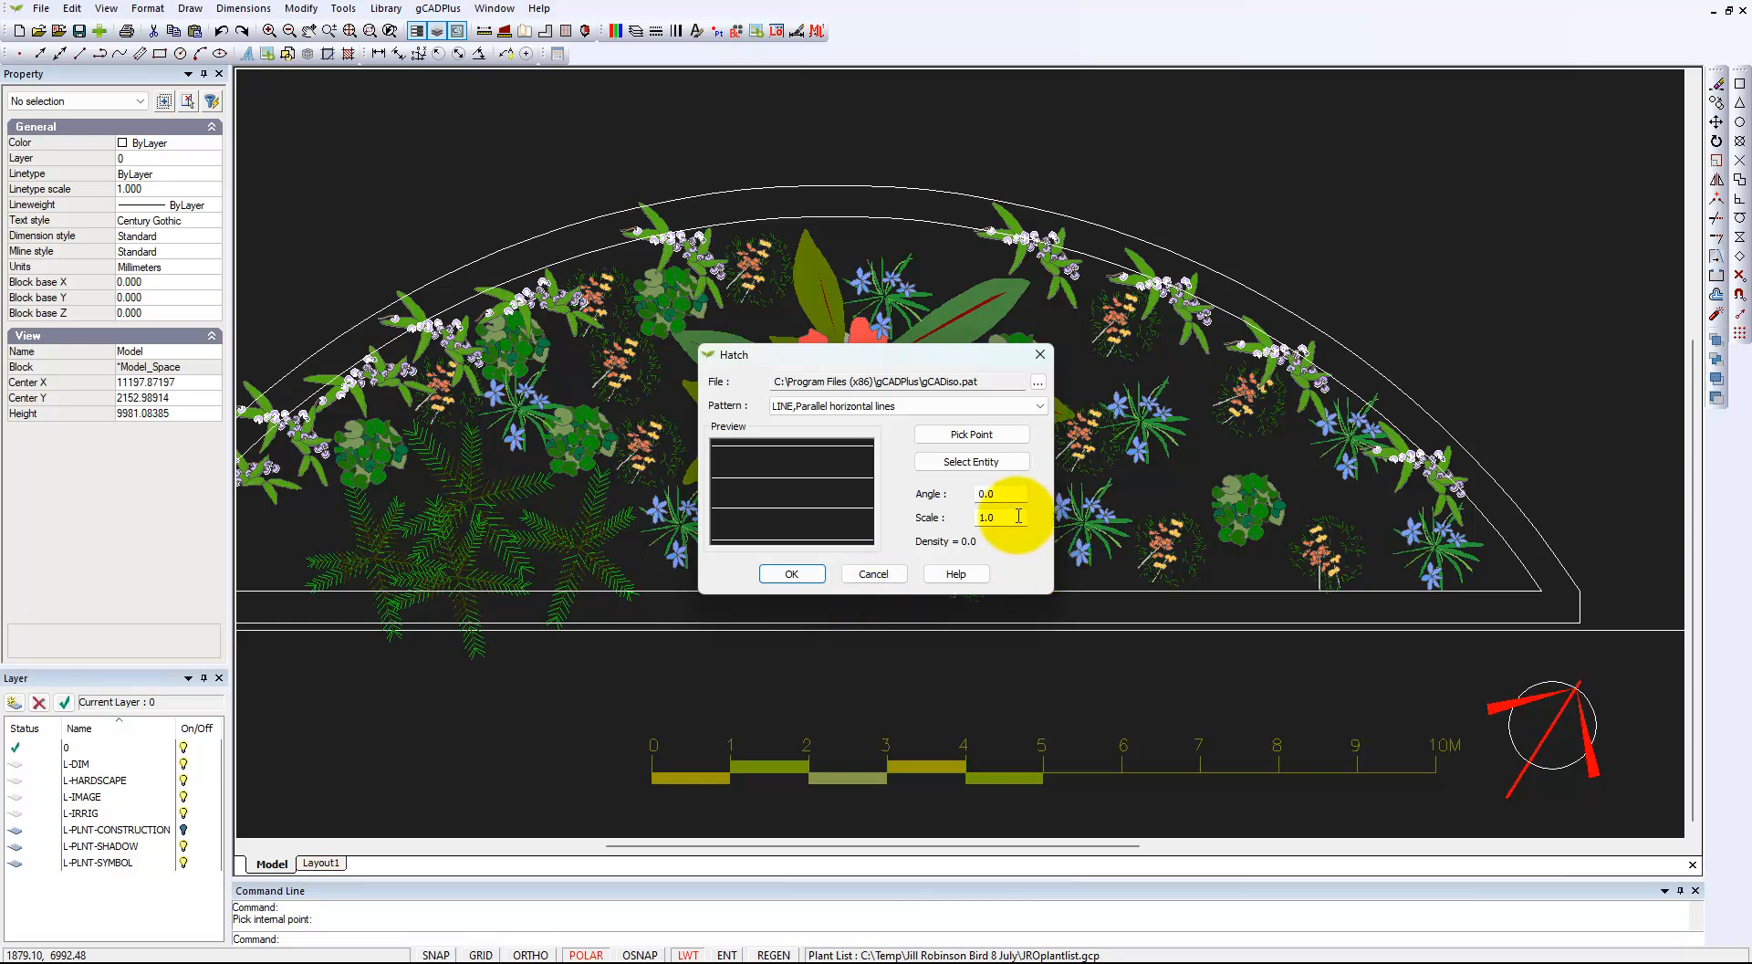
{"action": "double_click", "coordinate": [987, 518]}
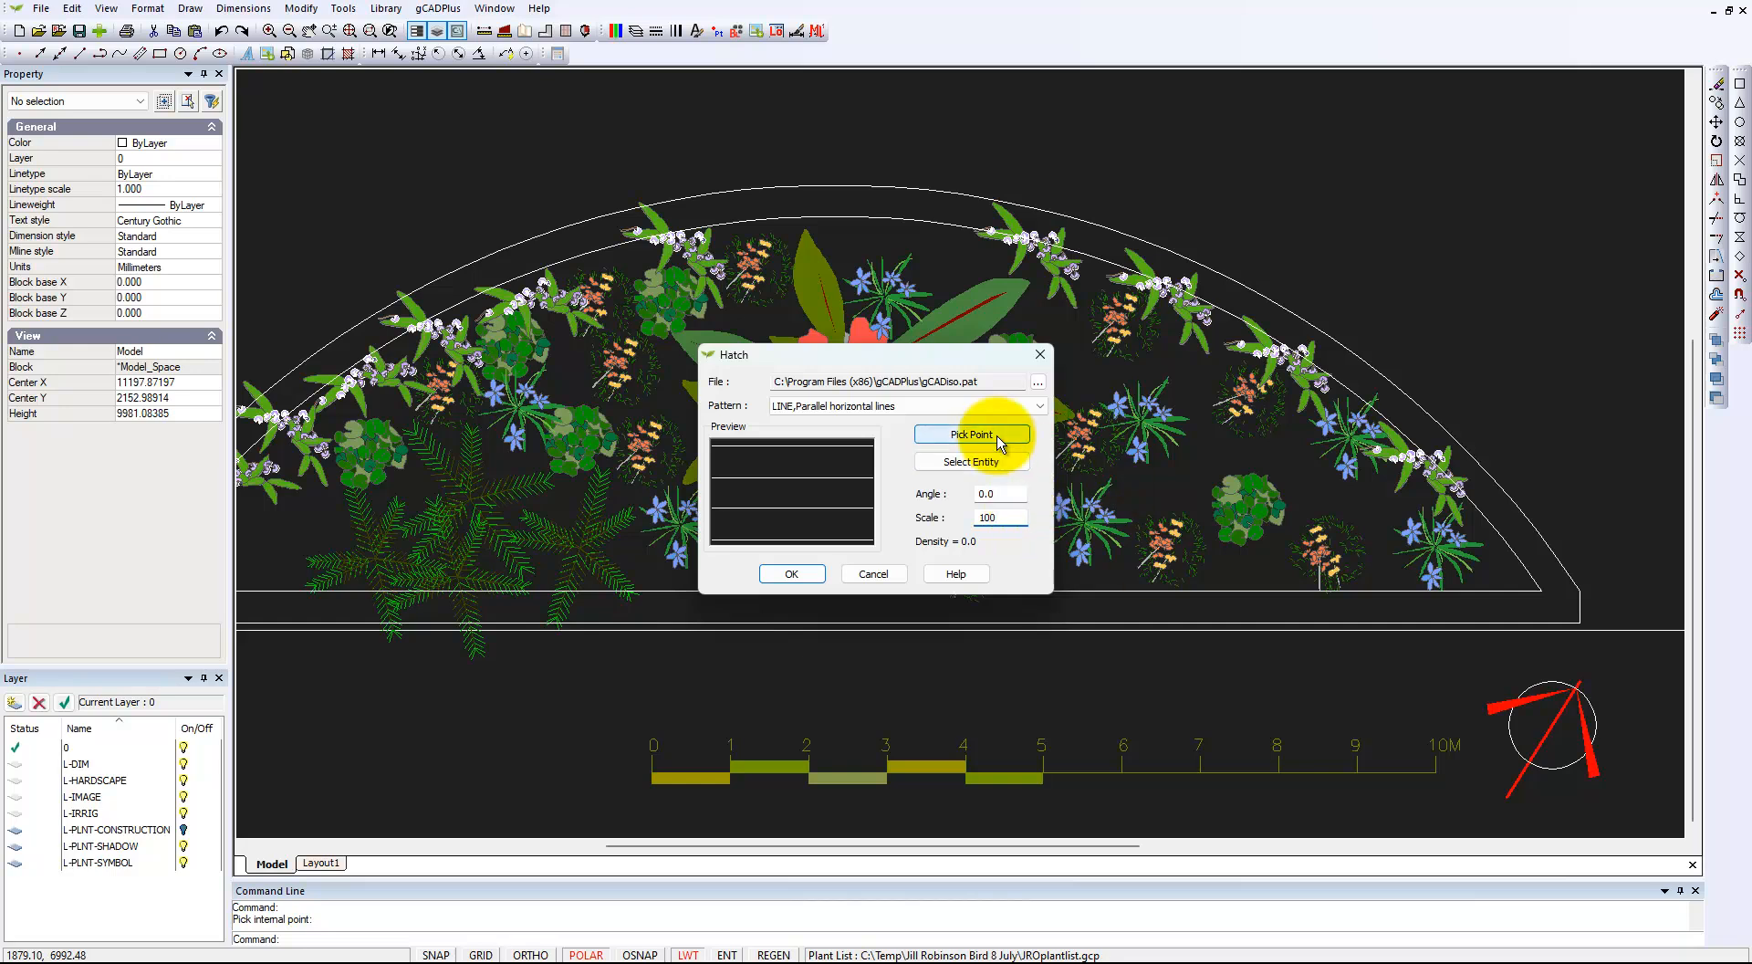
{"action": "left_click", "coordinate": [971, 435]}
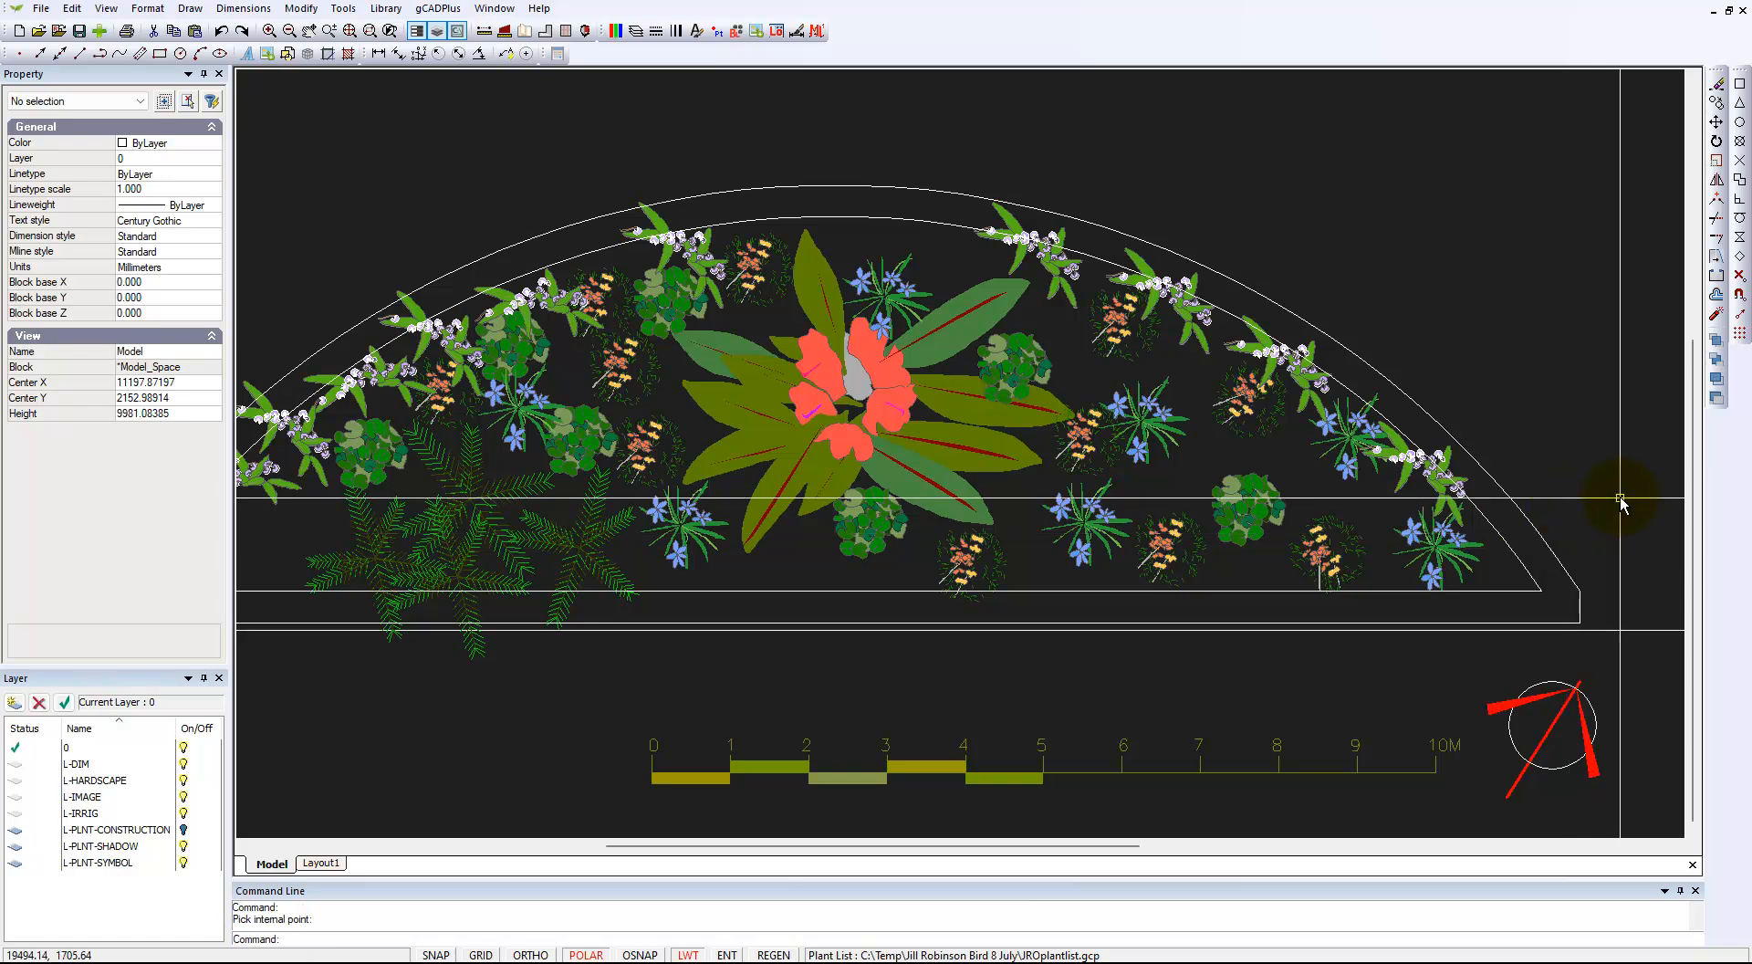
Step: Check the polyline properties of the bed's outer outline and its inner outline
{"action": "left_click", "coordinate": [1549, 545]}
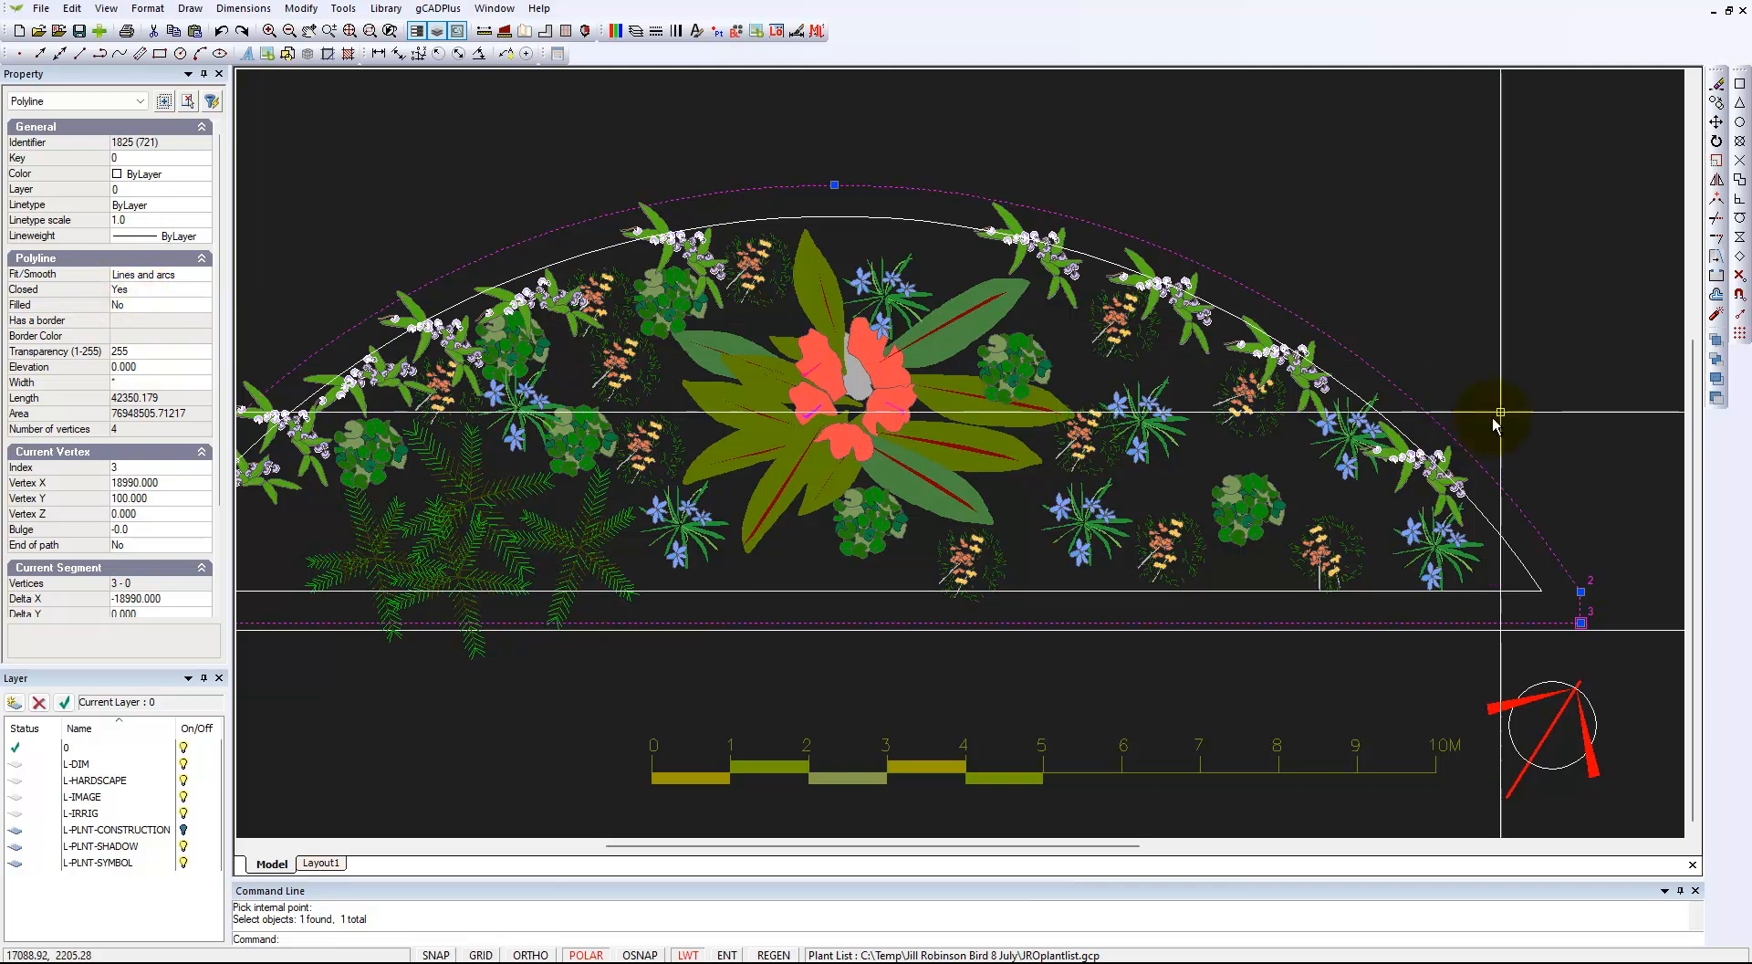
{"action": "key", "text": "Escape"}
{"action": "left_click", "coordinate": [1512, 565]}
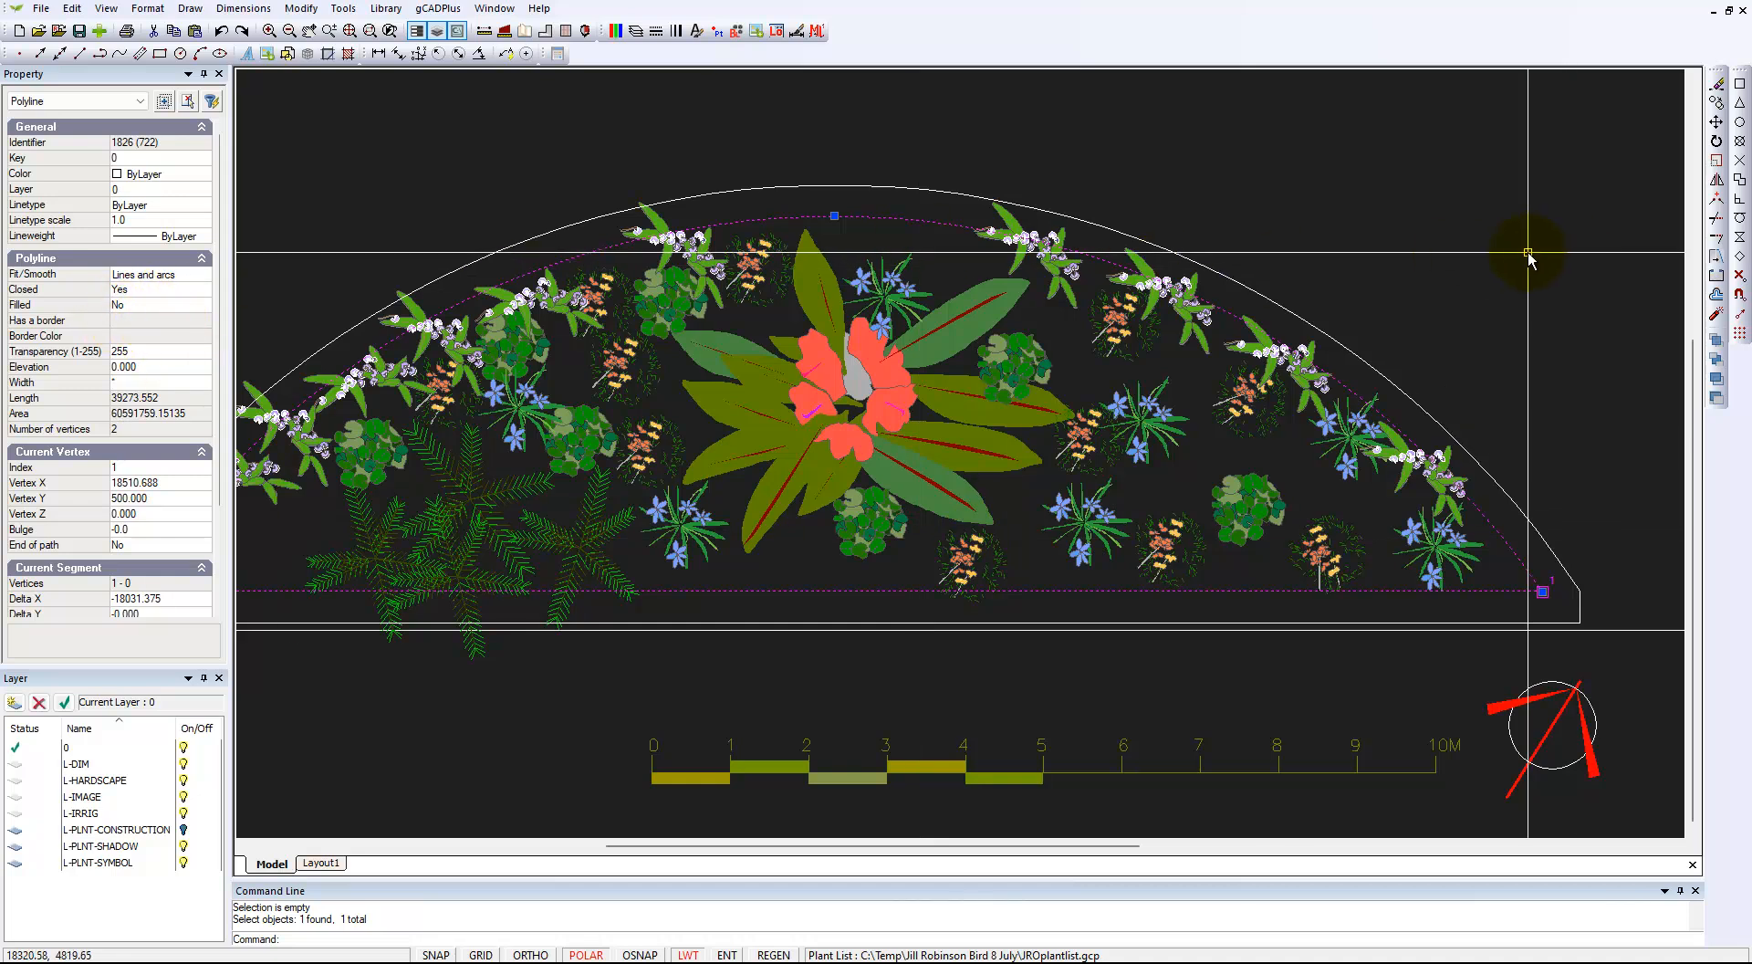
{"action": "key", "text": "Escape"}
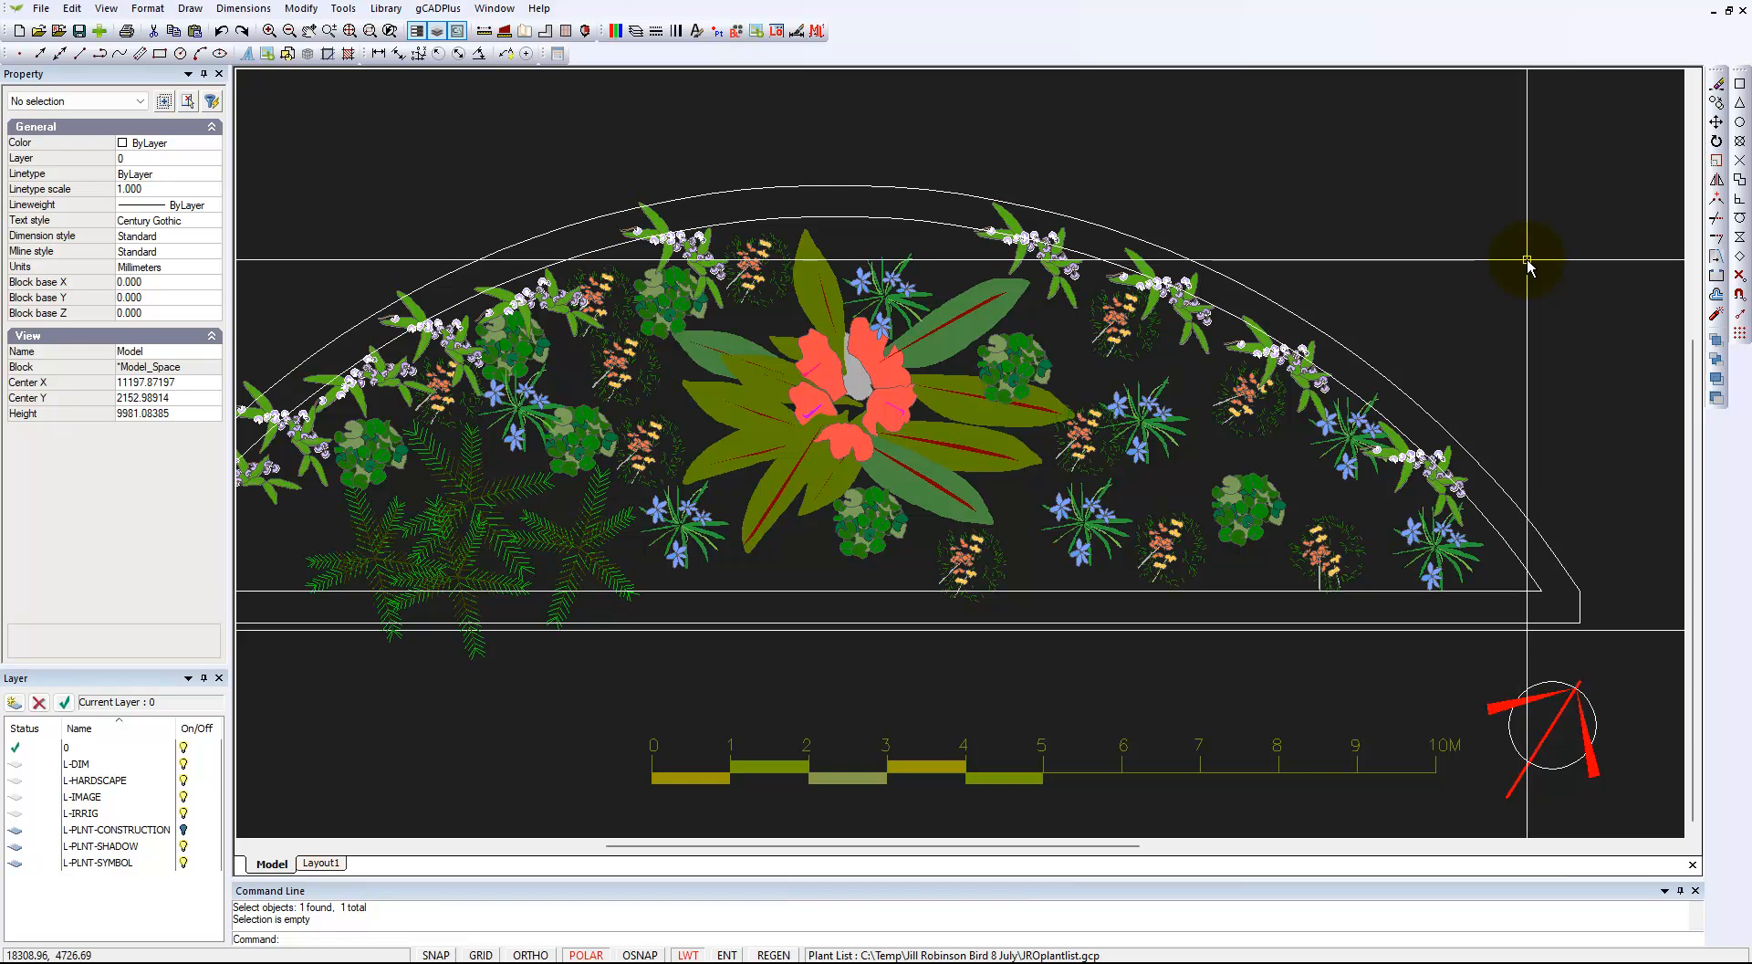
Step: Try a *SOLID* hatch on the bed, picking internal points for both the outer and the inner outline
{"action": "scroll", "coordinate": [1529, 261], "scroll_direction": "down", "scroll_amount": 1}
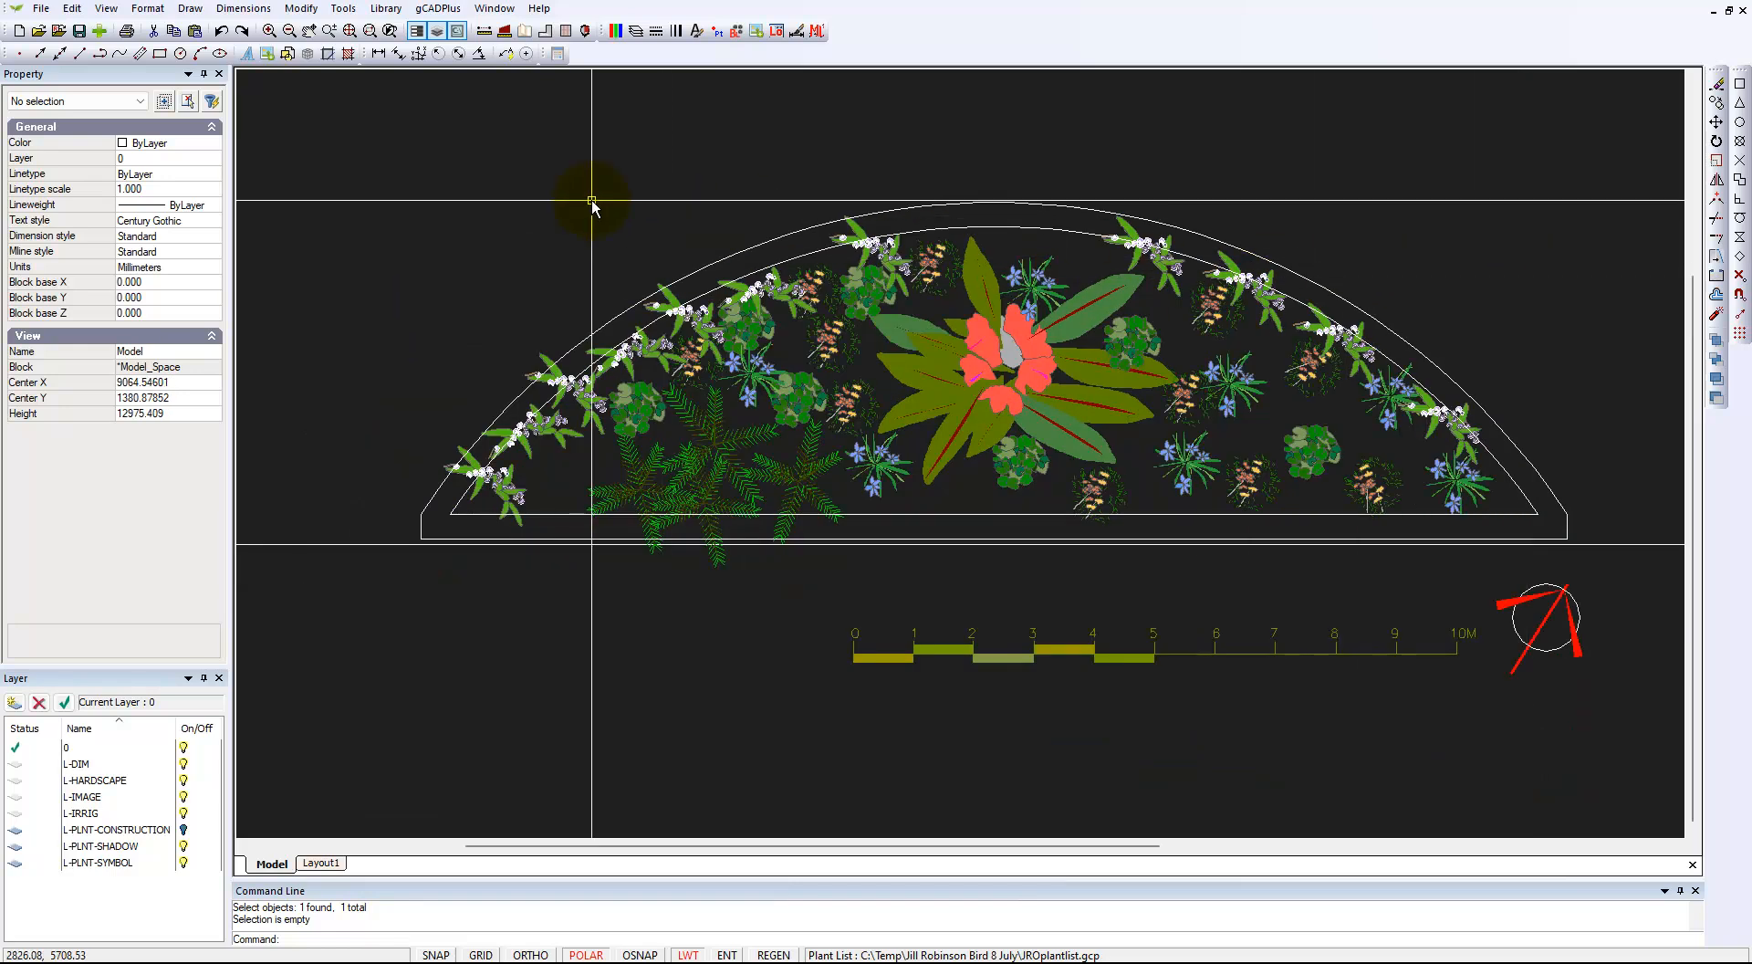
{"action": "right_click", "coordinate": [513, 174]}
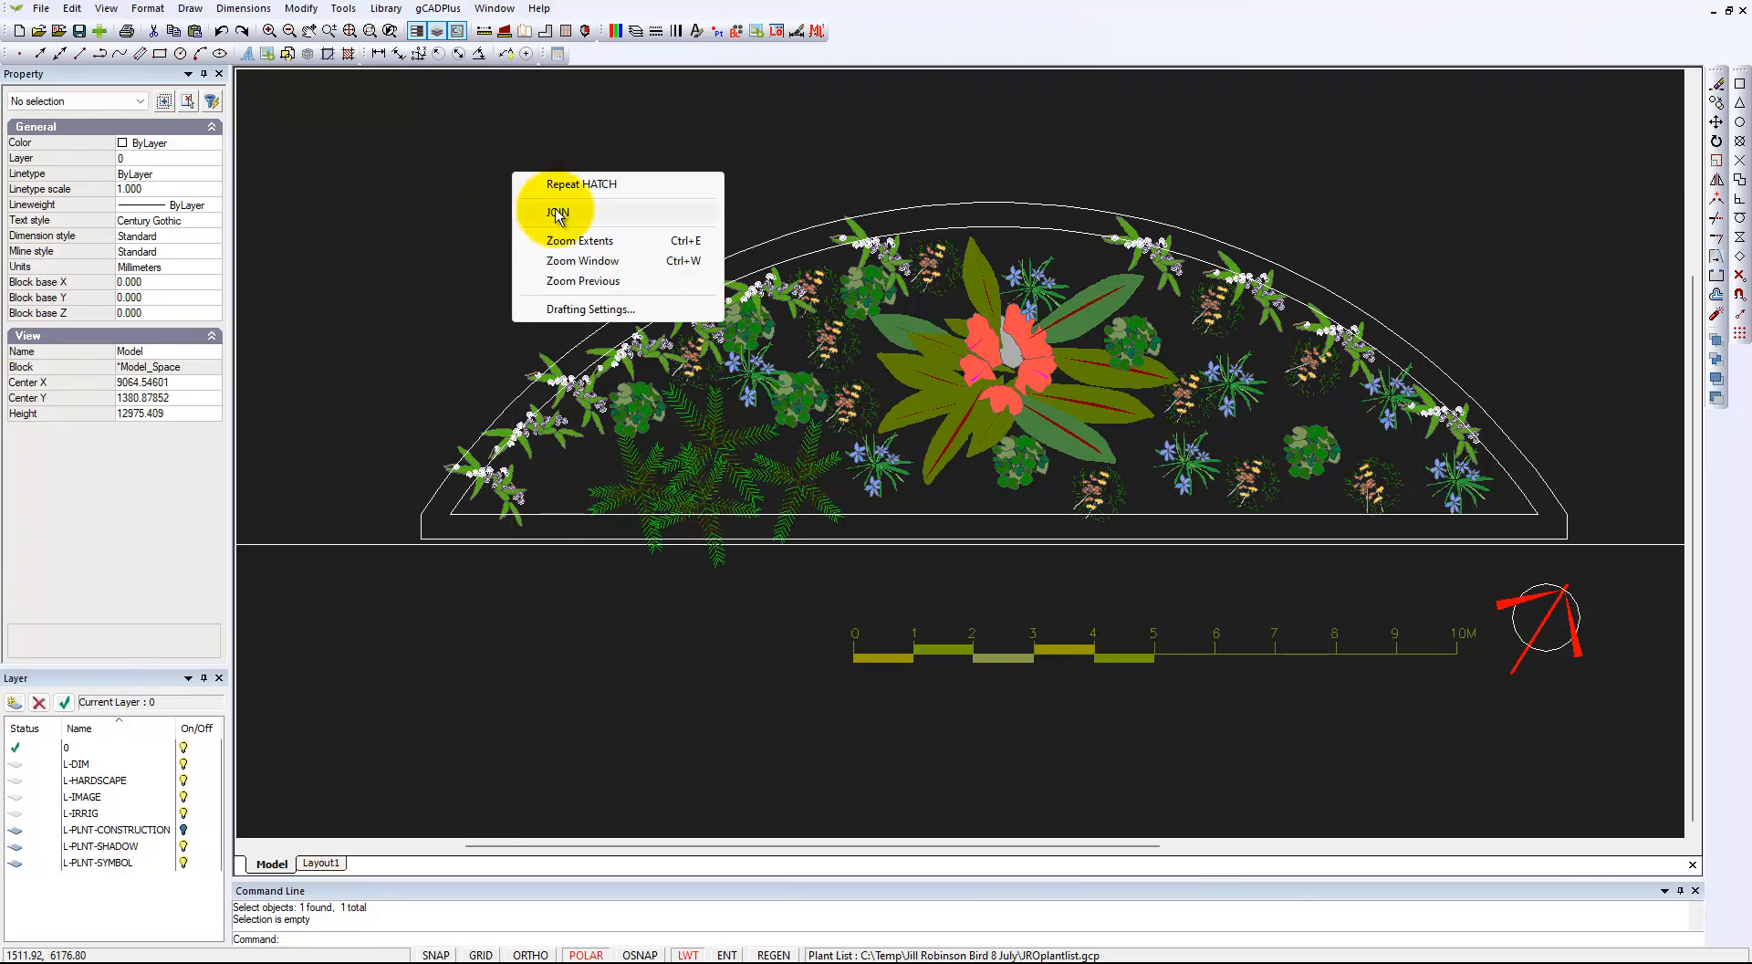
{"action": "left_click", "coordinate": [575, 182]}
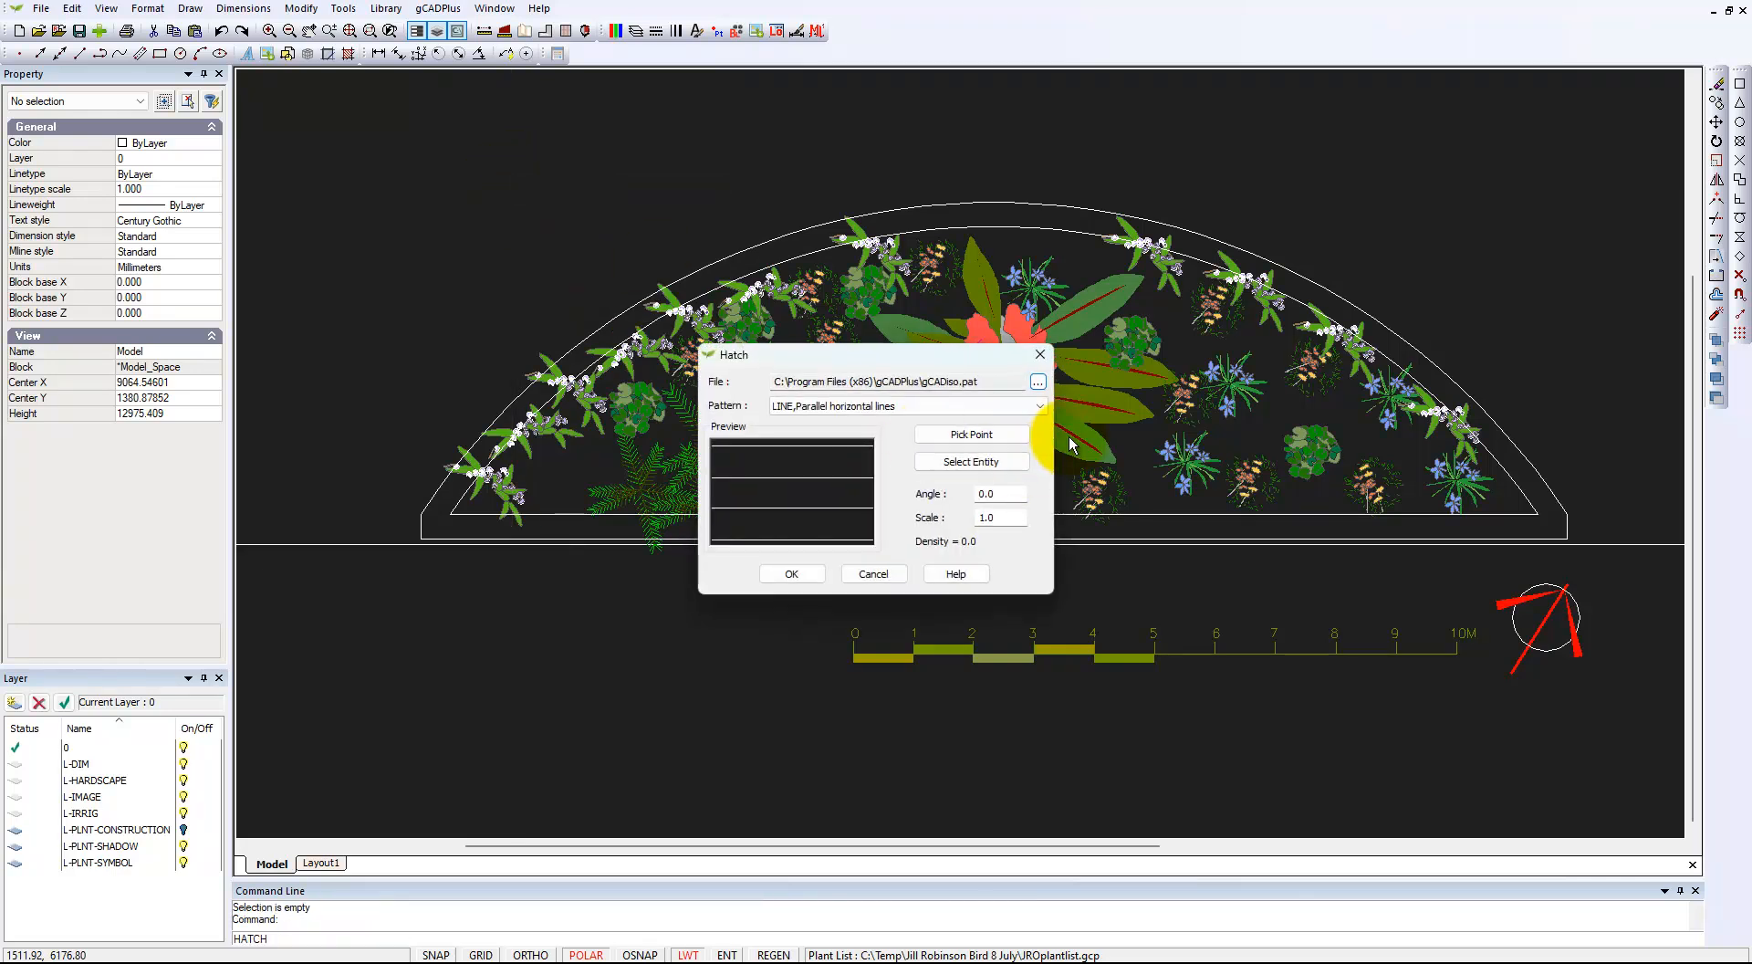
{"action": "left_click", "coordinate": [1043, 408]}
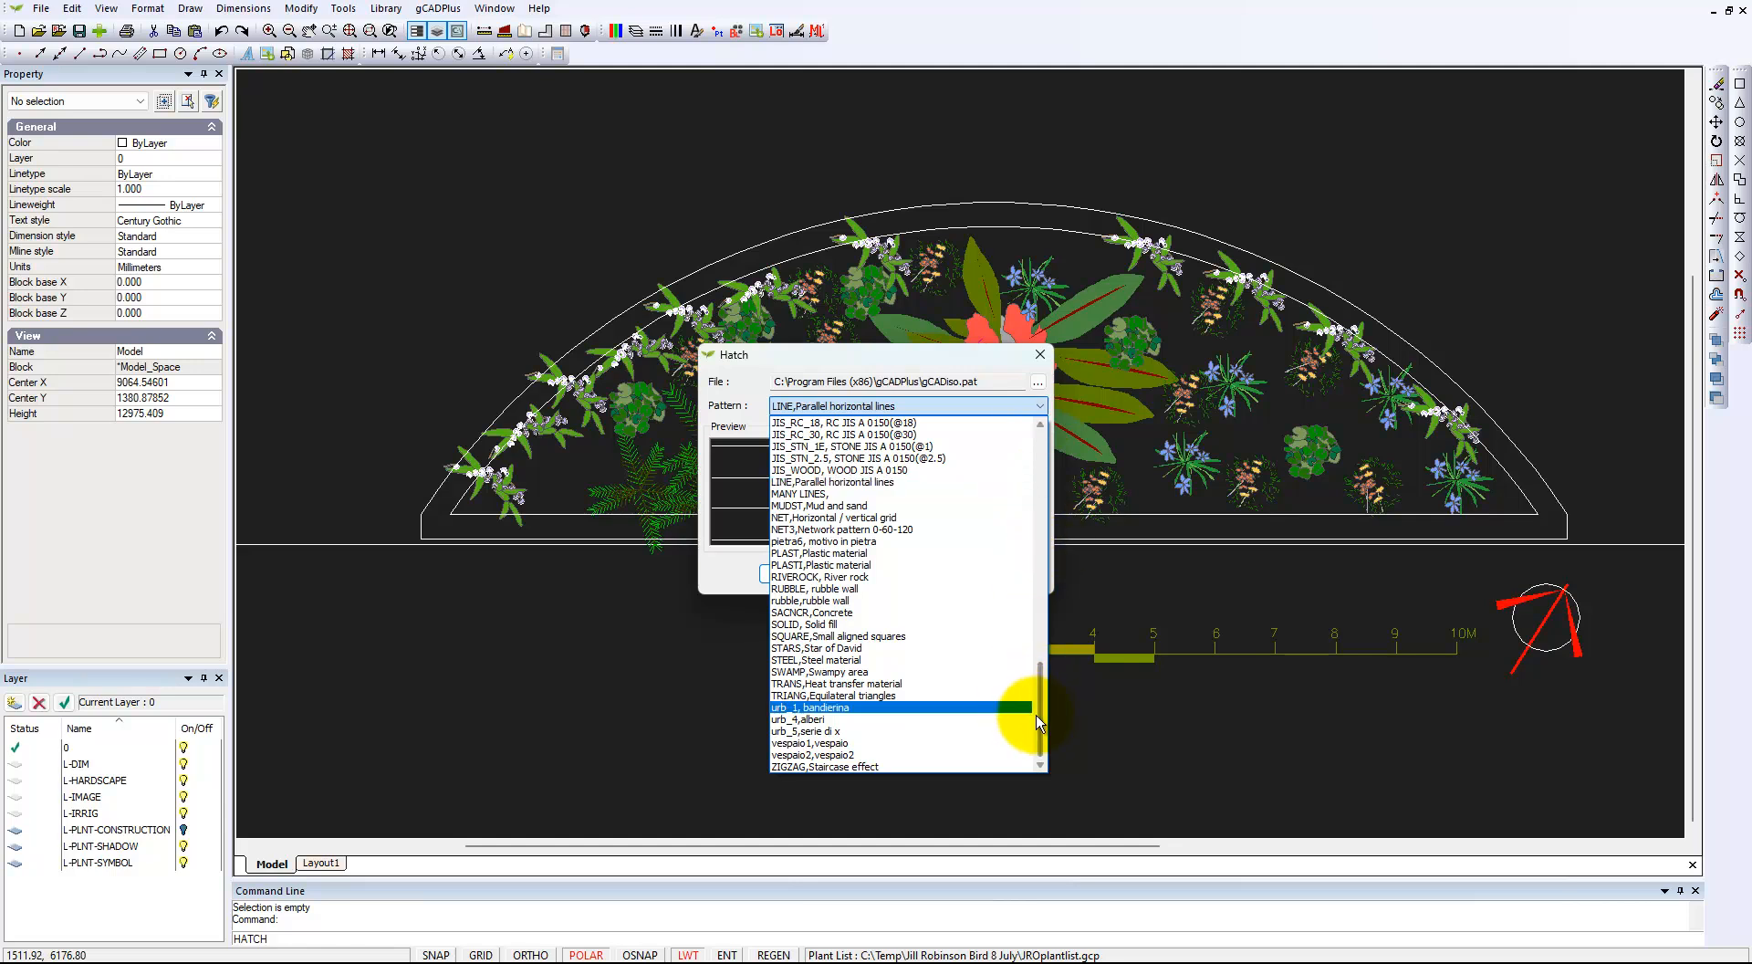
{"action": "left_click_drag", "start_coordinate": [1043, 703], "coordinate": [1027, 470]}
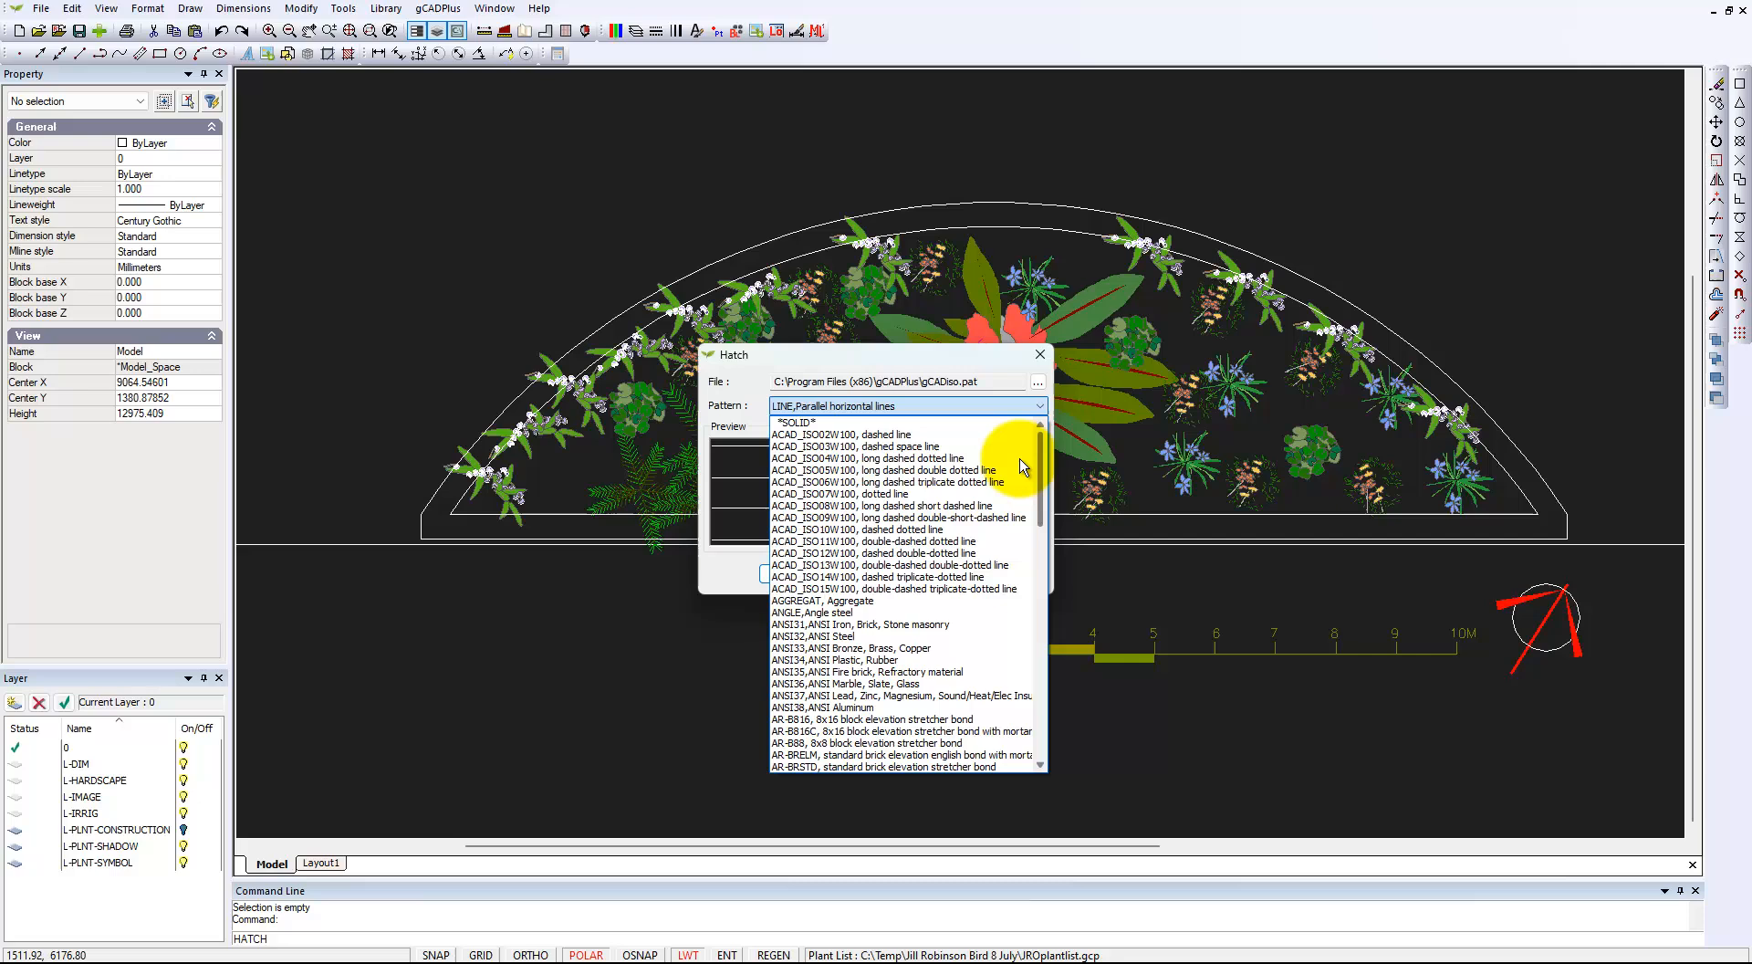
{"action": "left_click", "coordinate": [803, 422]}
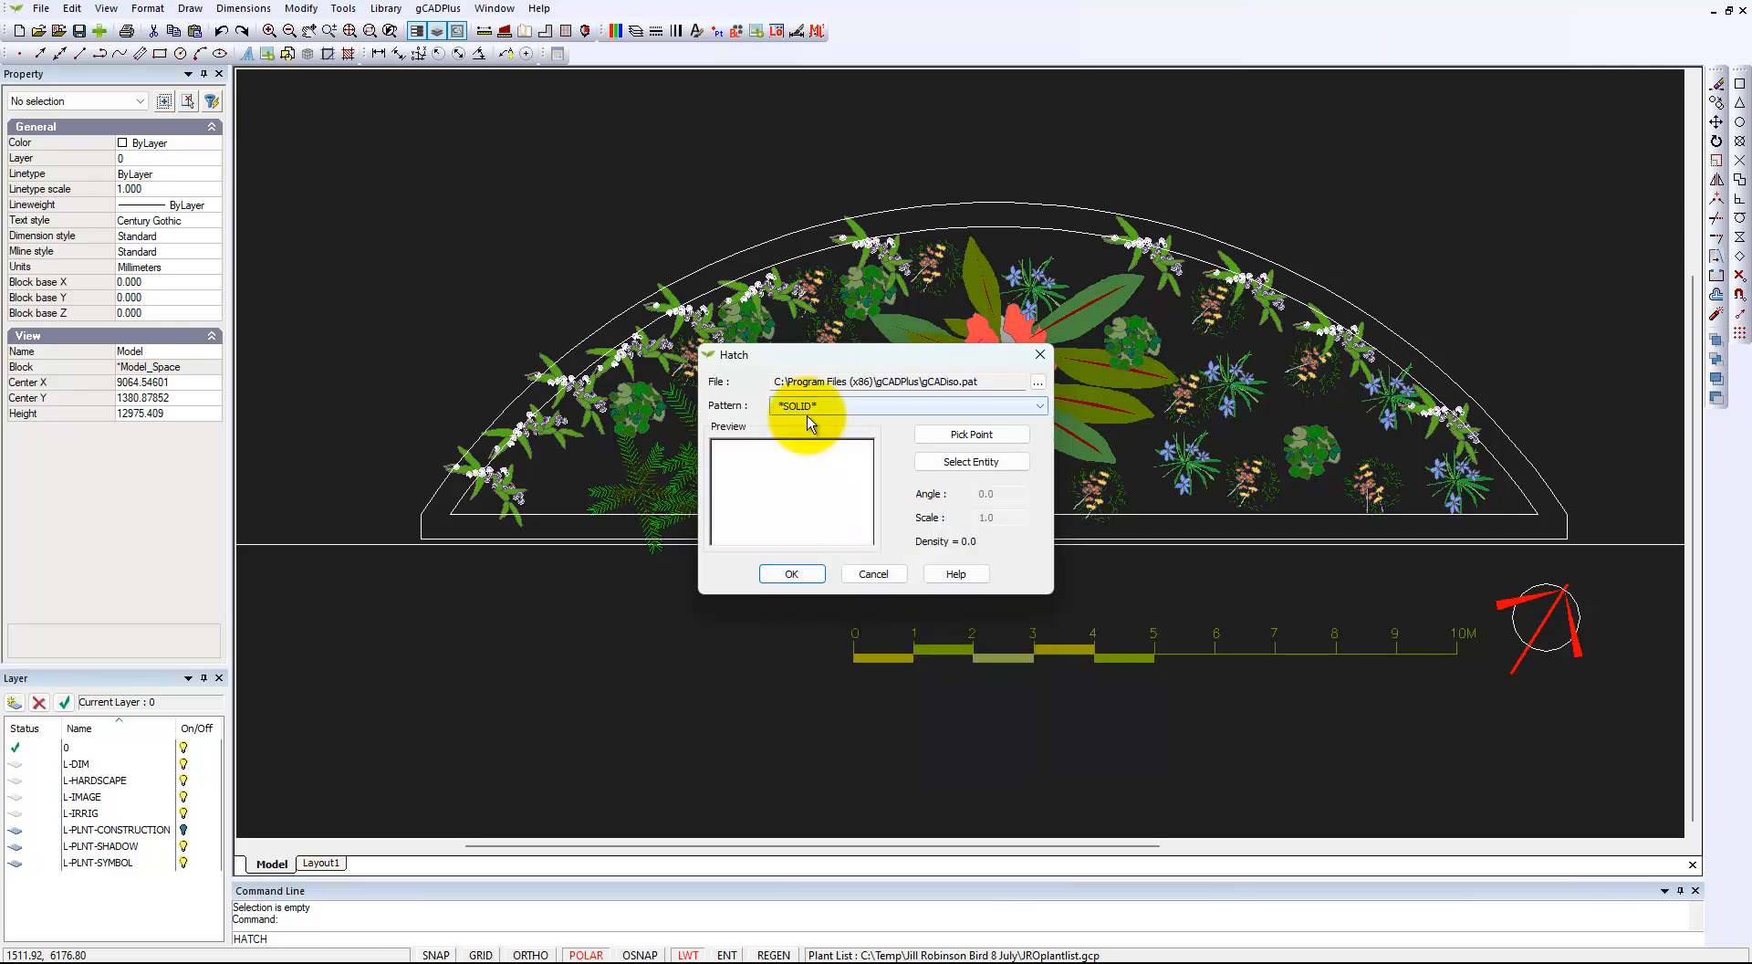
{"action": "left_click", "coordinate": [977, 434]}
{"action": "left_click", "coordinate": [1556, 528]}
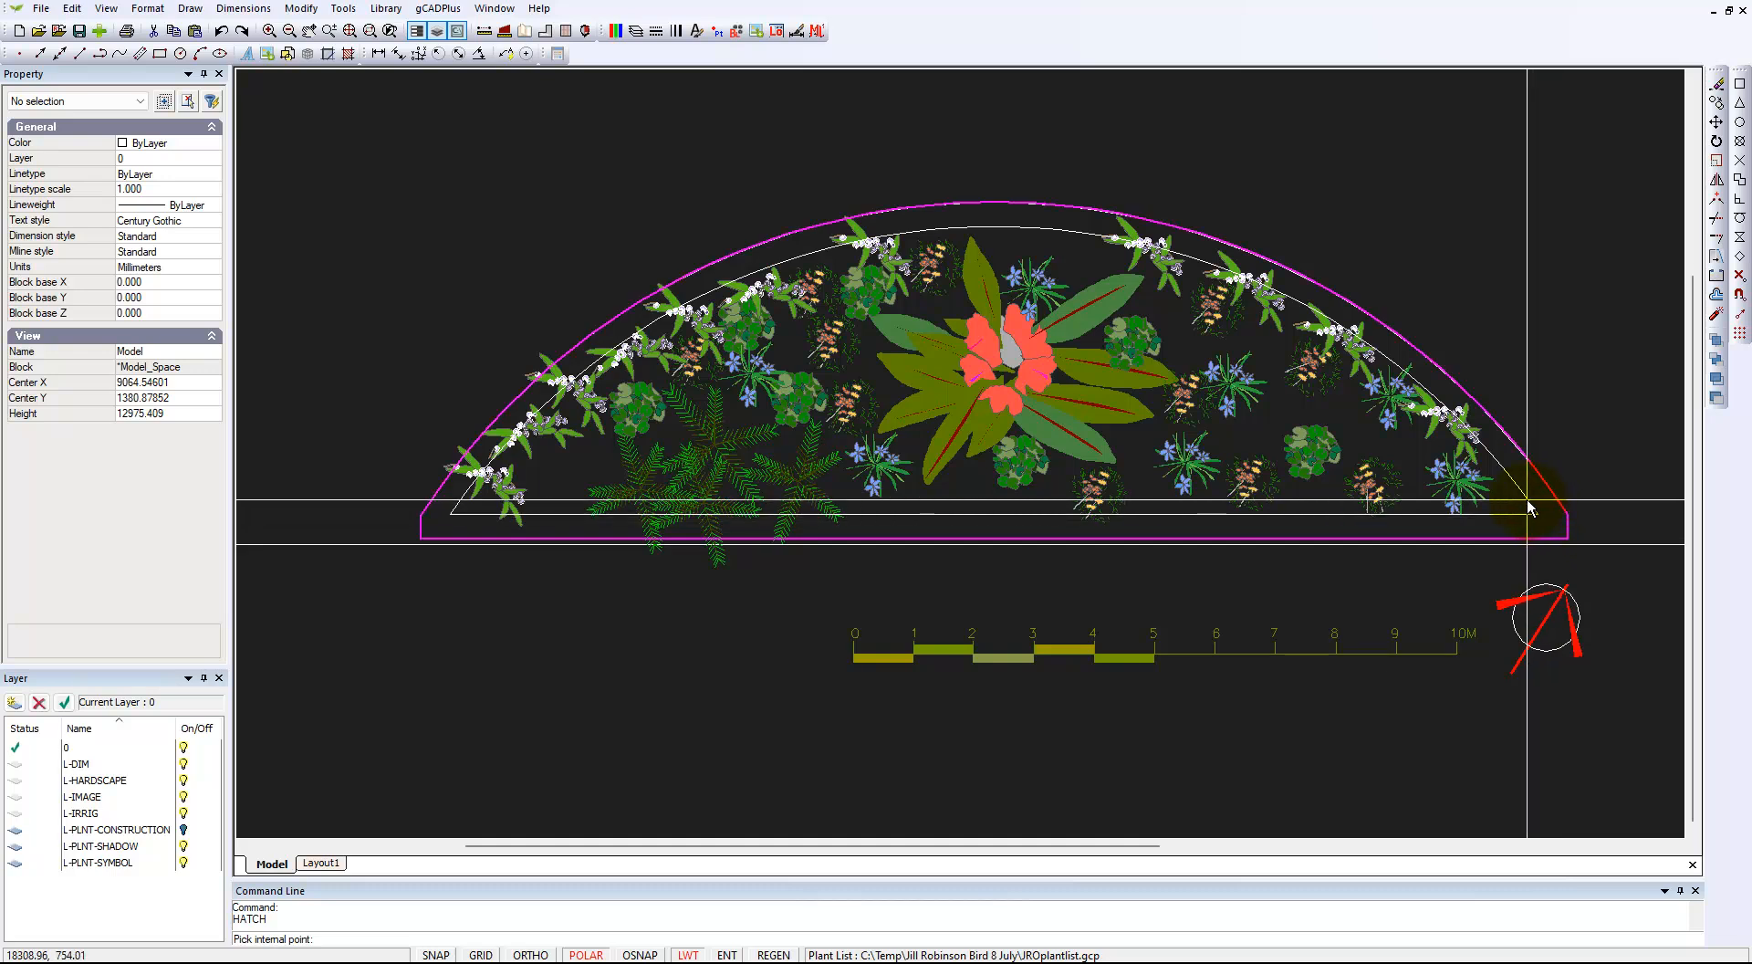
{"action": "left_click", "coordinate": [1525, 503]}
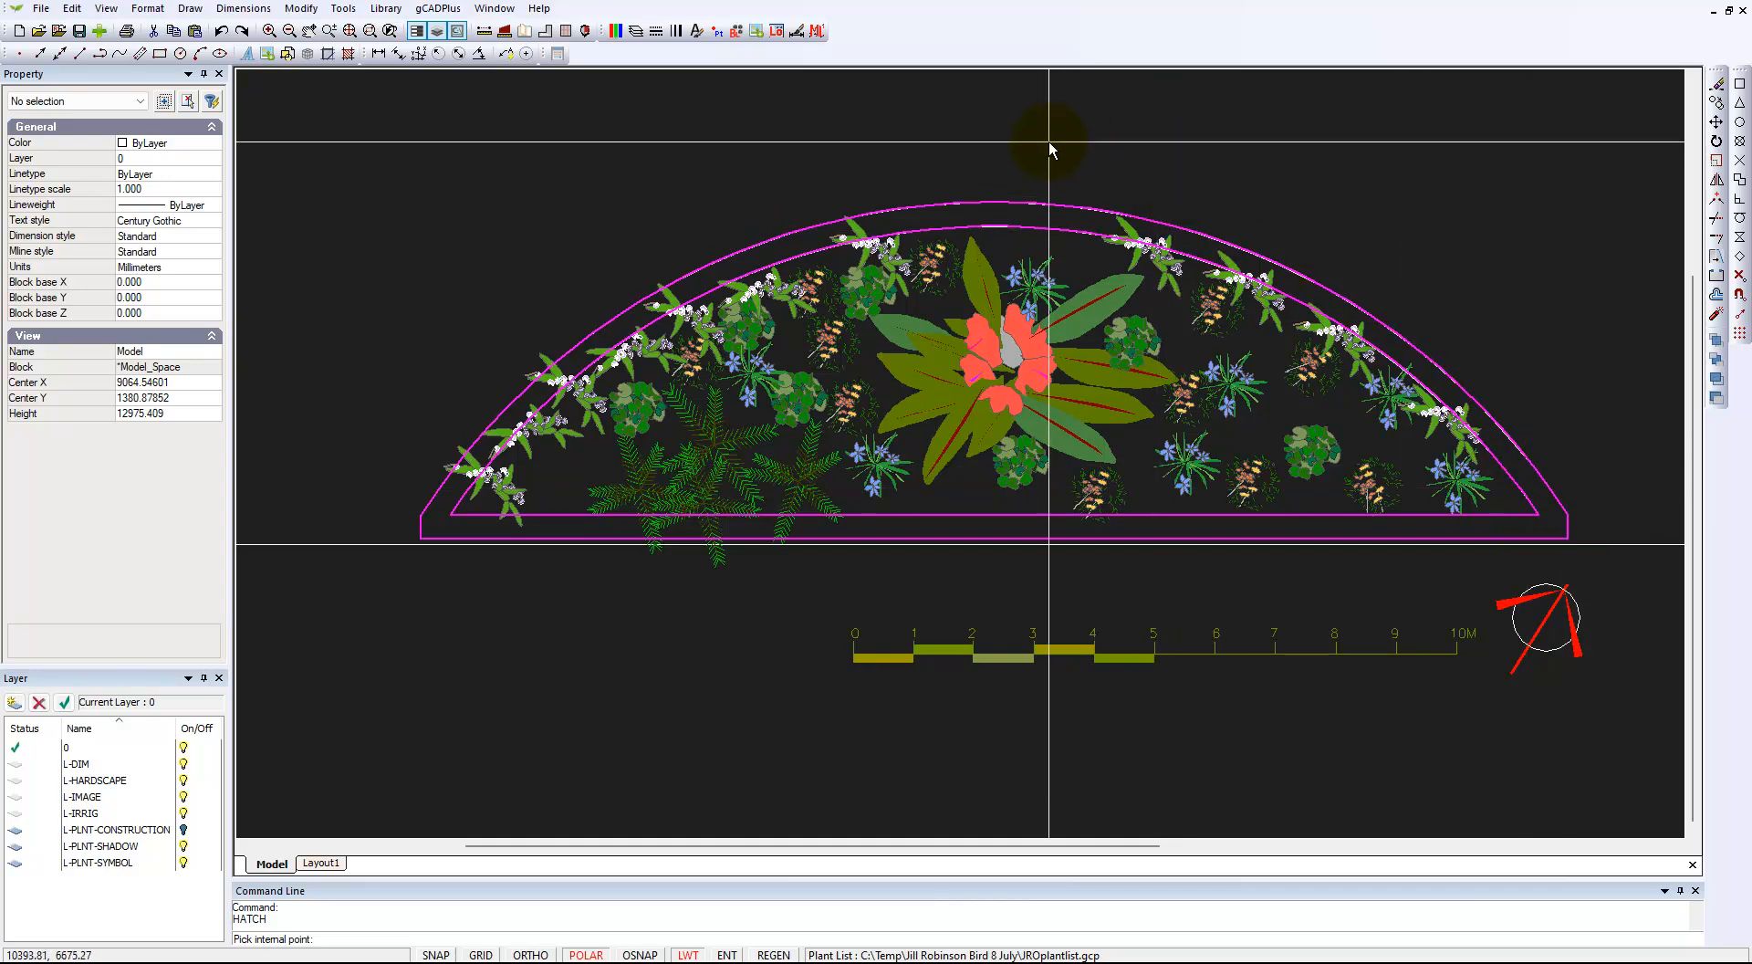
{"action": "key", "text": "Escape"}
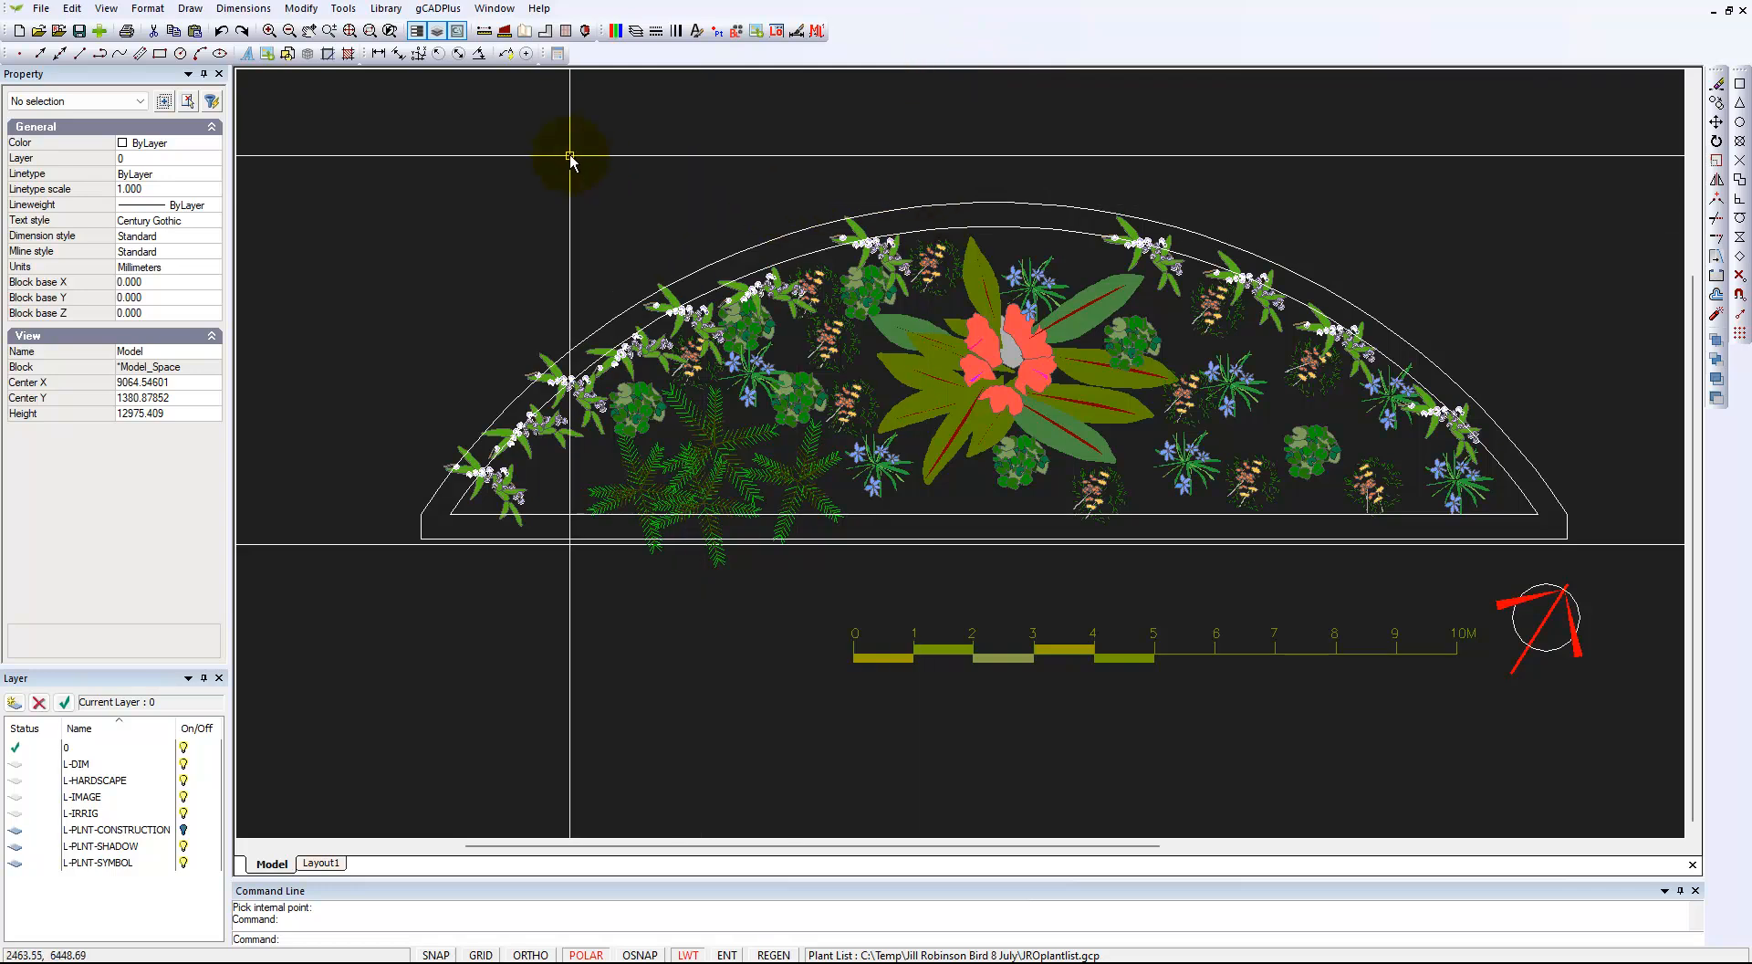
Step: Start another hatch and choose the LINE parallel horizontal lines pattern
{"action": "right_click", "coordinate": [537, 160]}
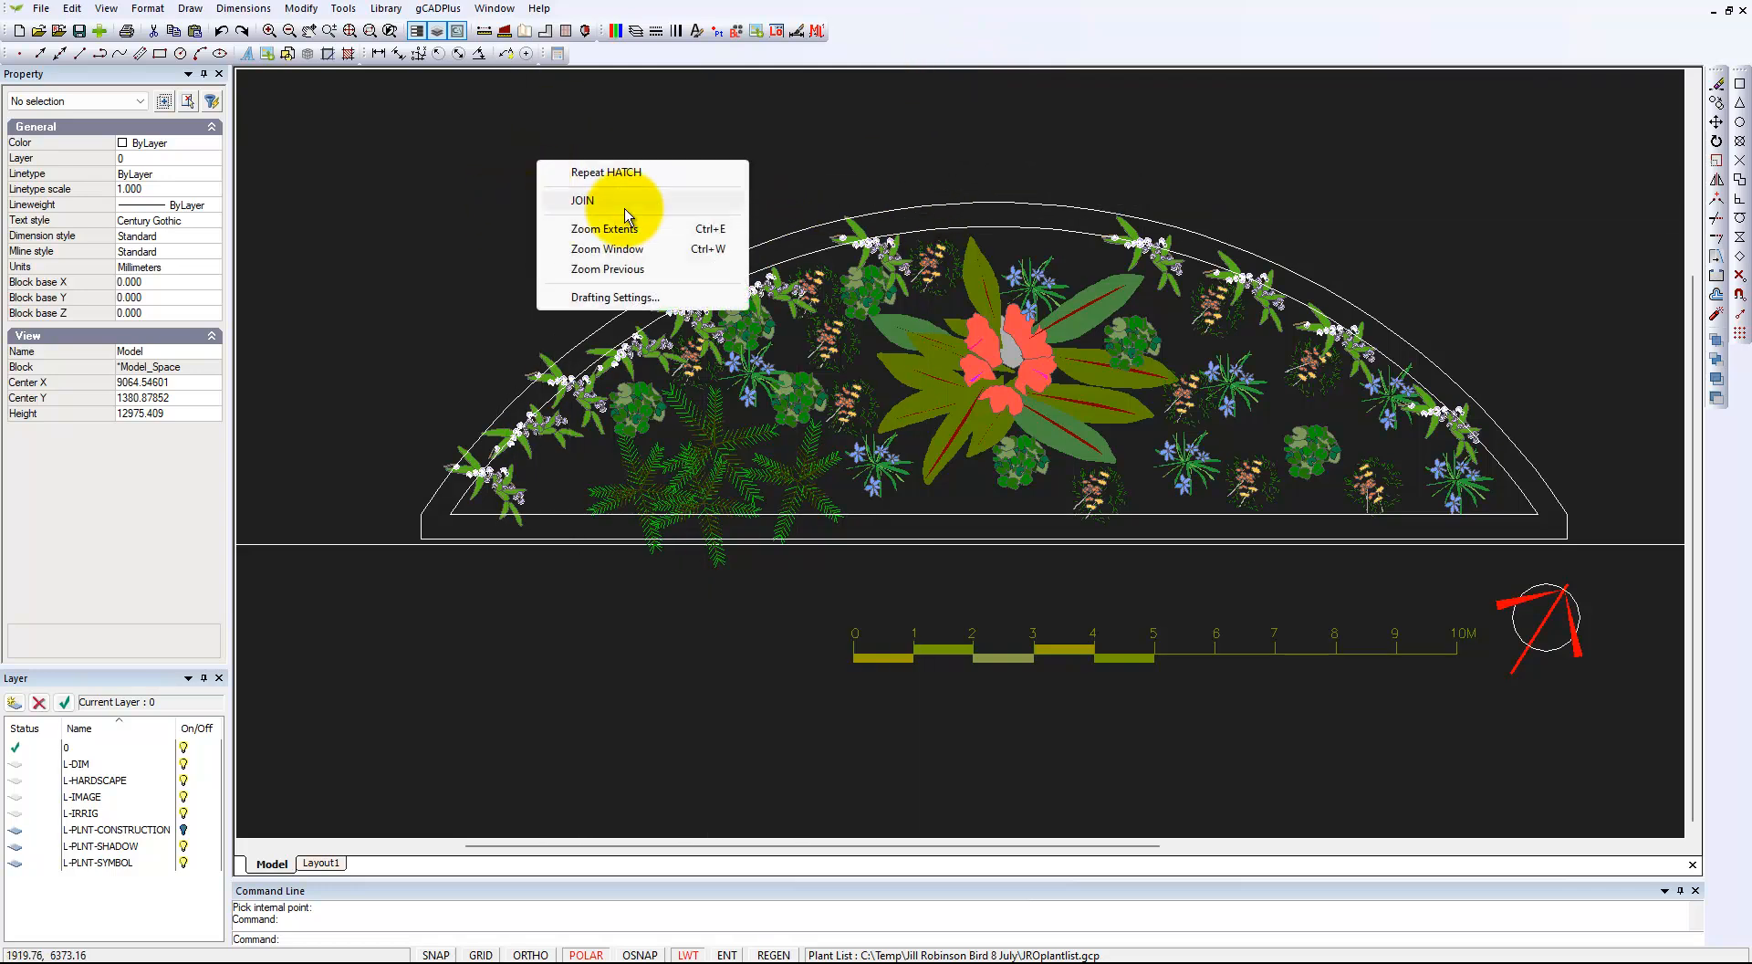
{"action": "left_click", "coordinate": [626, 172]}
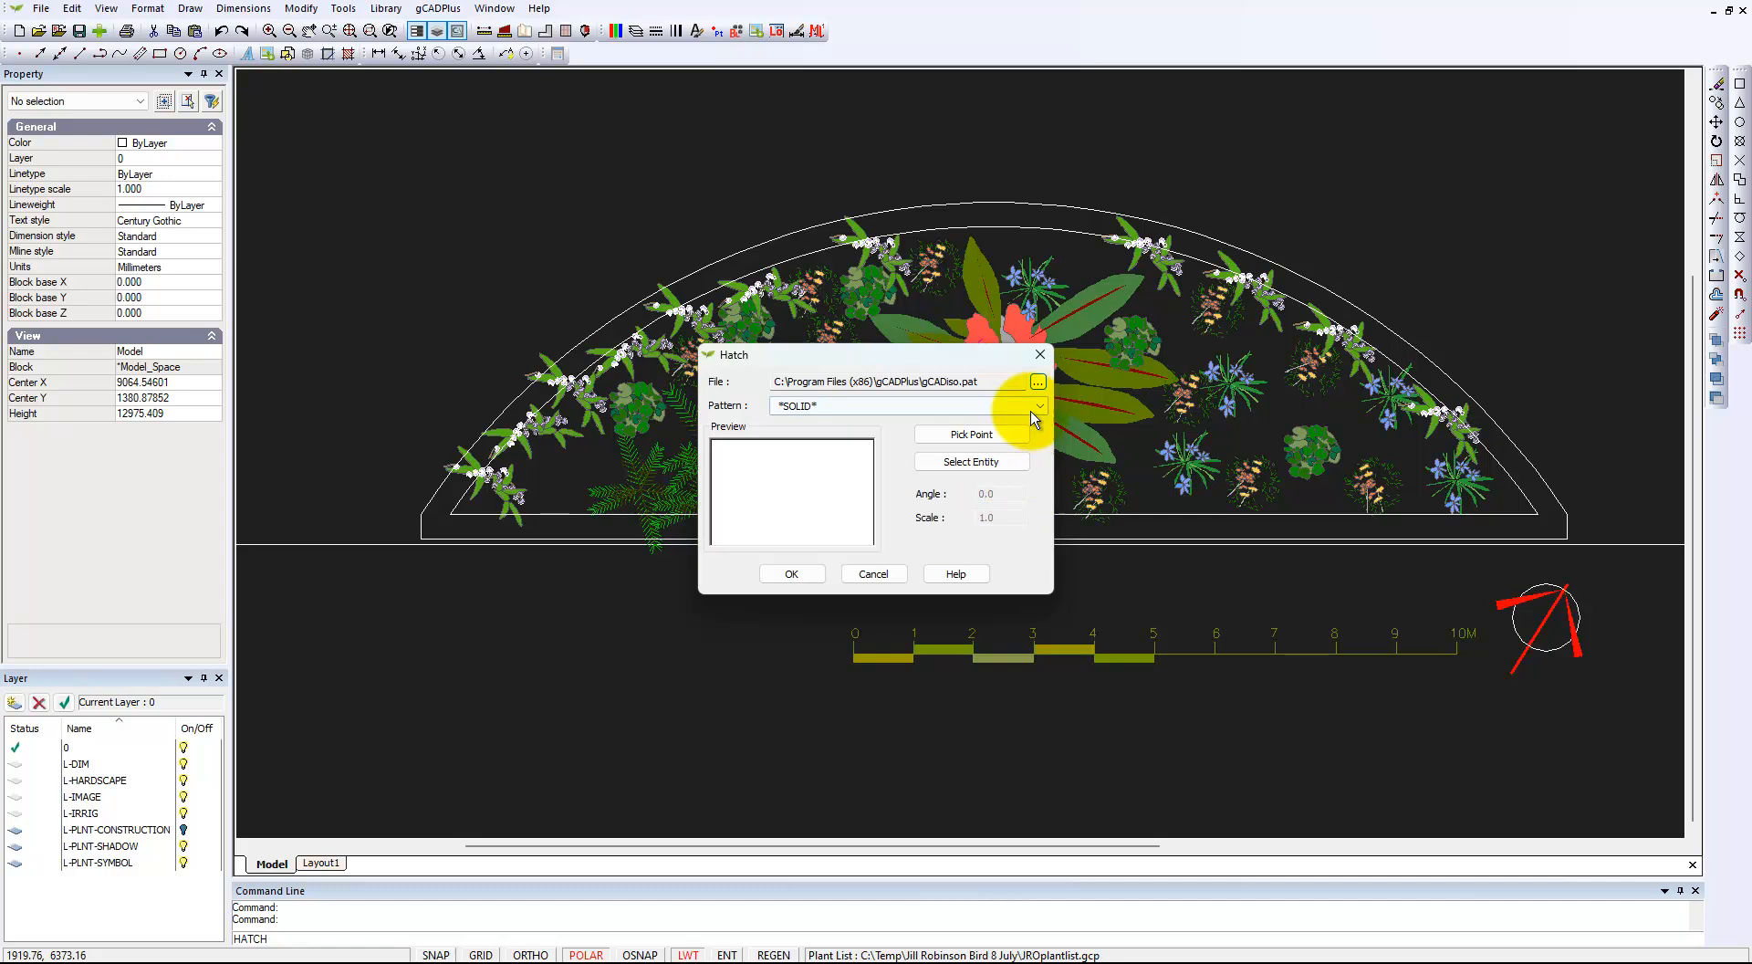
{"action": "left_click", "coordinate": [1045, 411]}
{"action": "scroll", "coordinate": [940, 621], "scroll_direction": "down", "scroll_amount": 2}
{"action": "scroll", "coordinate": [938, 626], "scroll_direction": "down", "scroll_amount": 3}
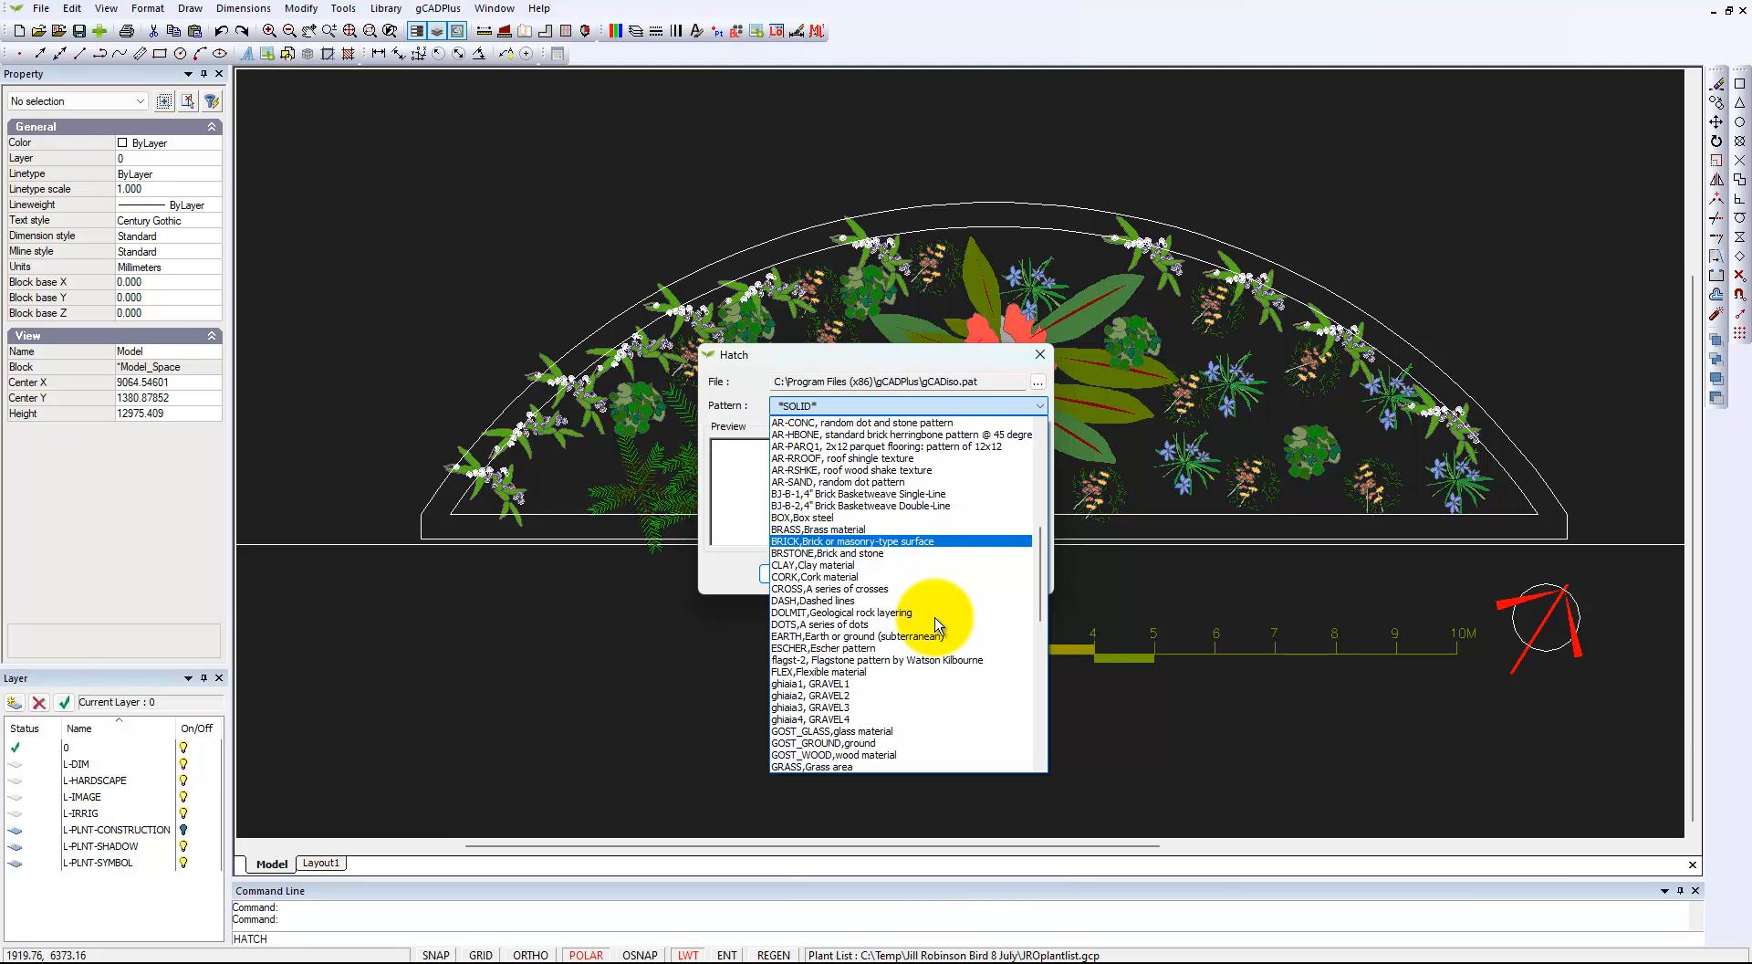
{"action": "scroll", "coordinate": [937, 625], "scroll_direction": "down", "scroll_amount": 5}
{"action": "scroll", "coordinate": [937, 625], "scroll_direction": "down", "scroll_amount": 2}
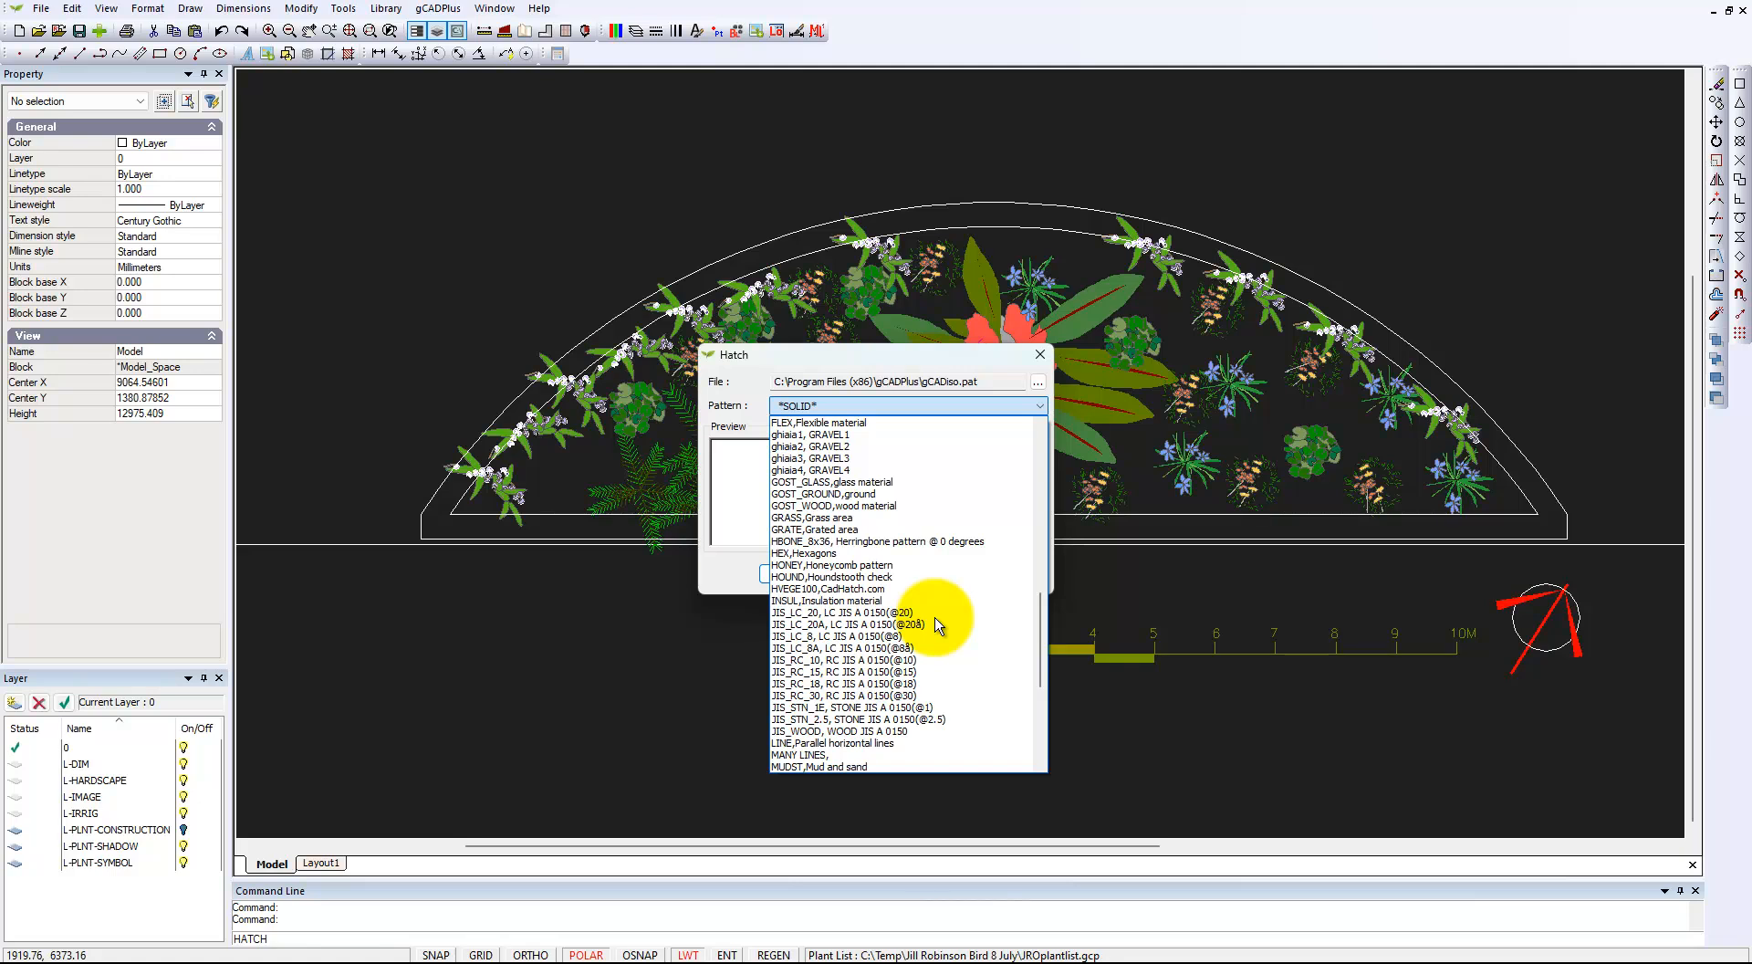
{"action": "scroll", "coordinate": [937, 625], "scroll_direction": "down", "scroll_amount": 1}
{"action": "left_click", "coordinate": [907, 708]}
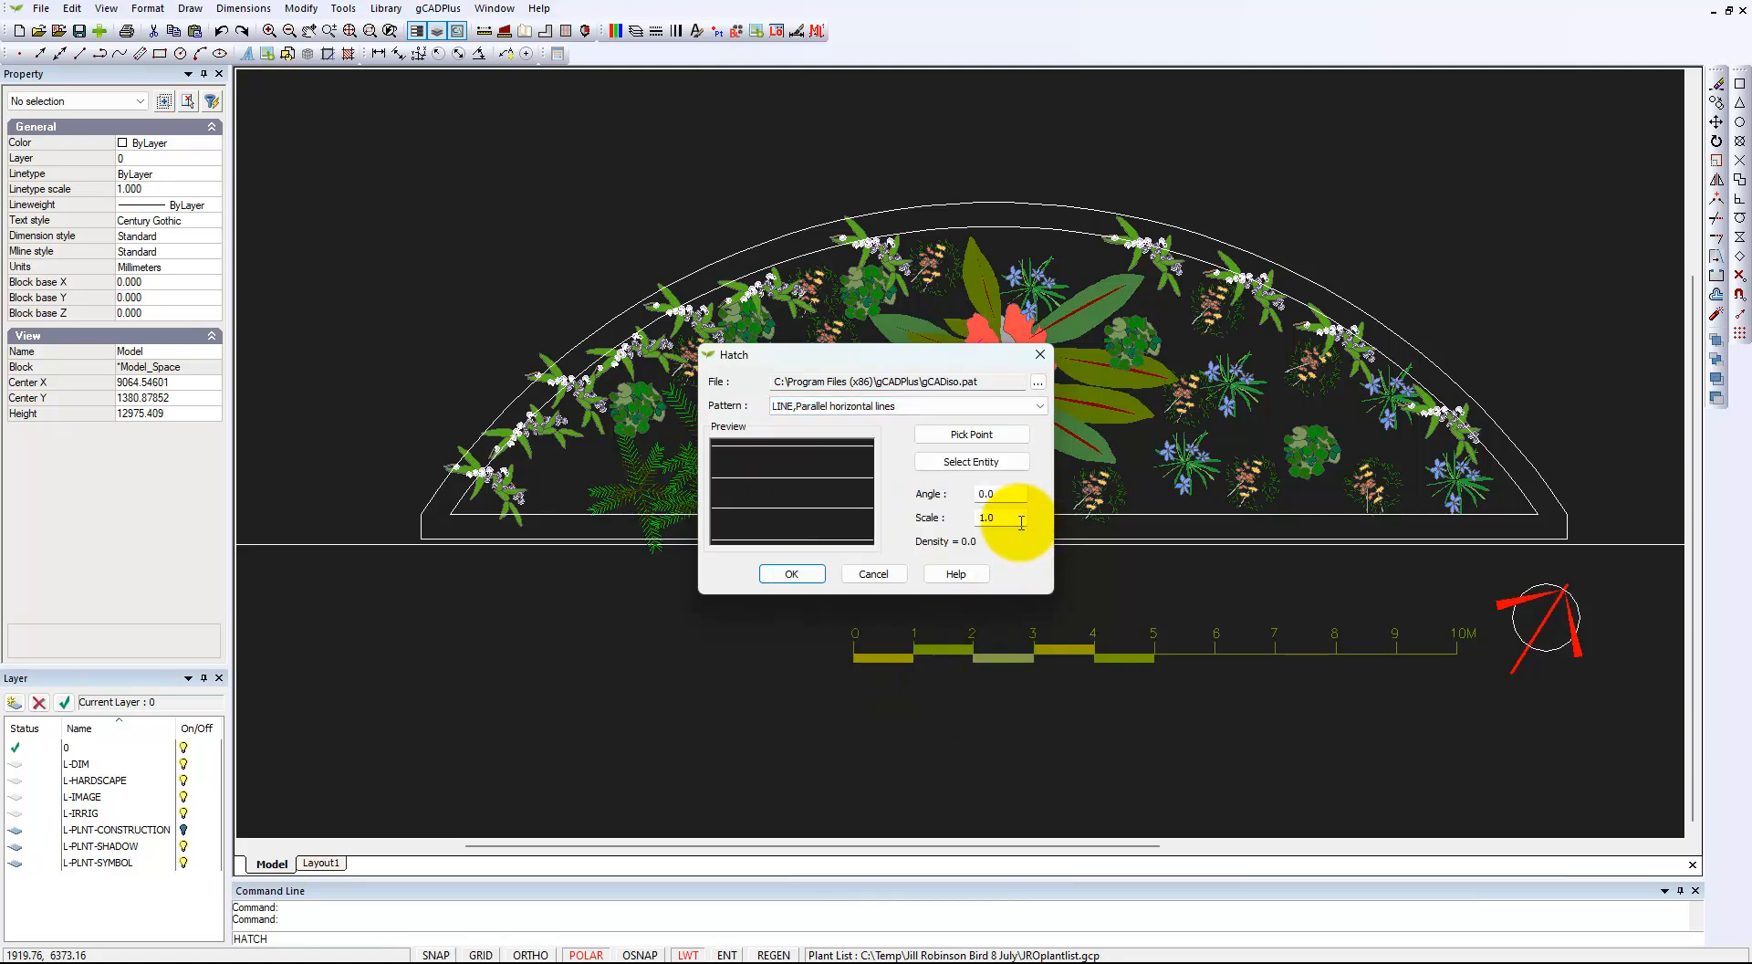
Step: Set the hatch scale to 100 and try to define the hatch area from an internal point
{"action": "left_click_drag", "start_coordinate": [1004, 520], "coordinate": [977, 521]}
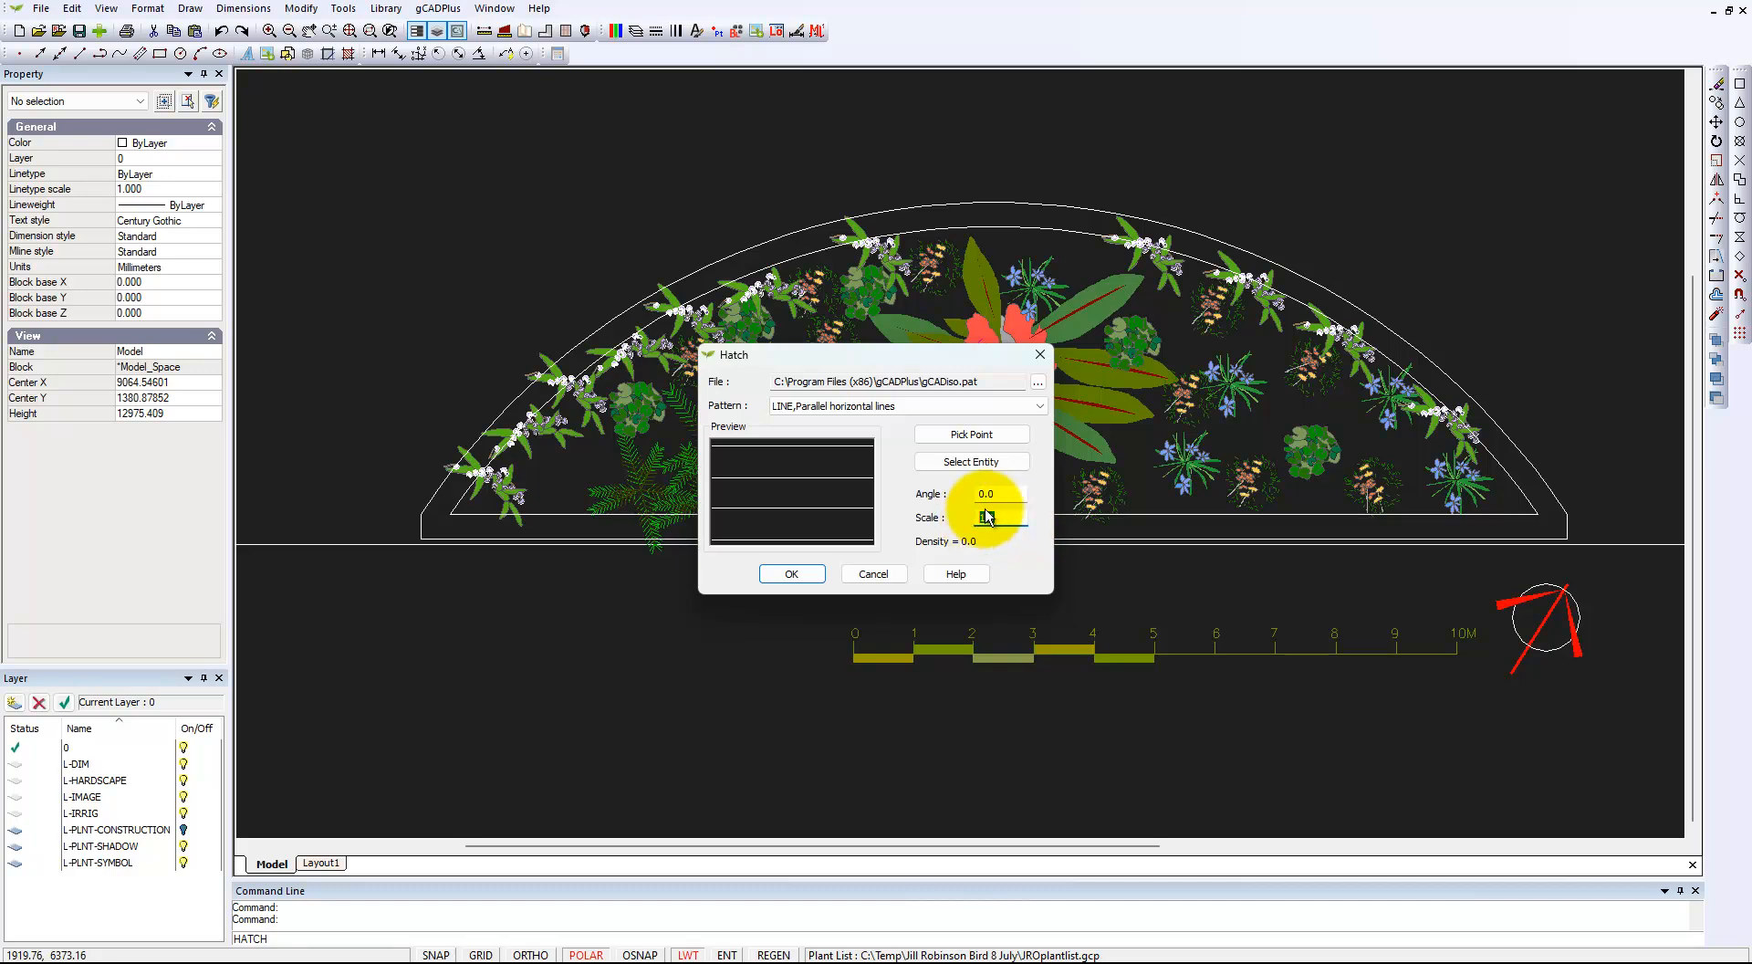
{"action": "type", "text": "100"}
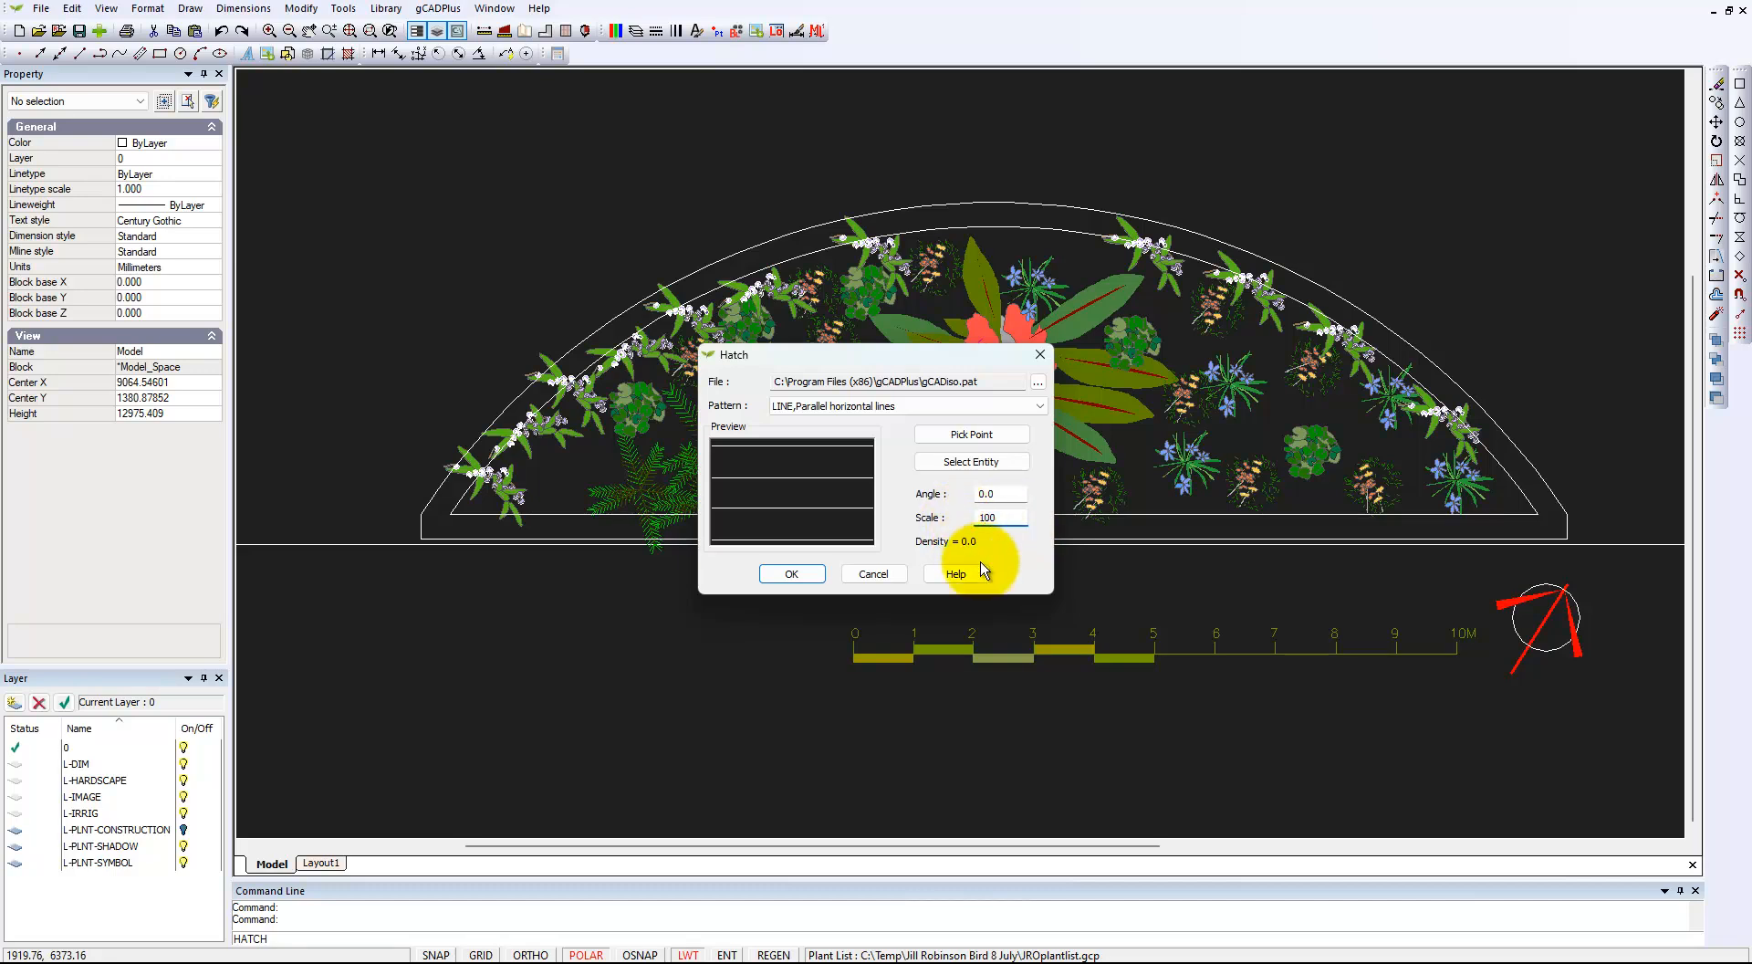
{"action": "left_click", "coordinate": [1002, 437]}
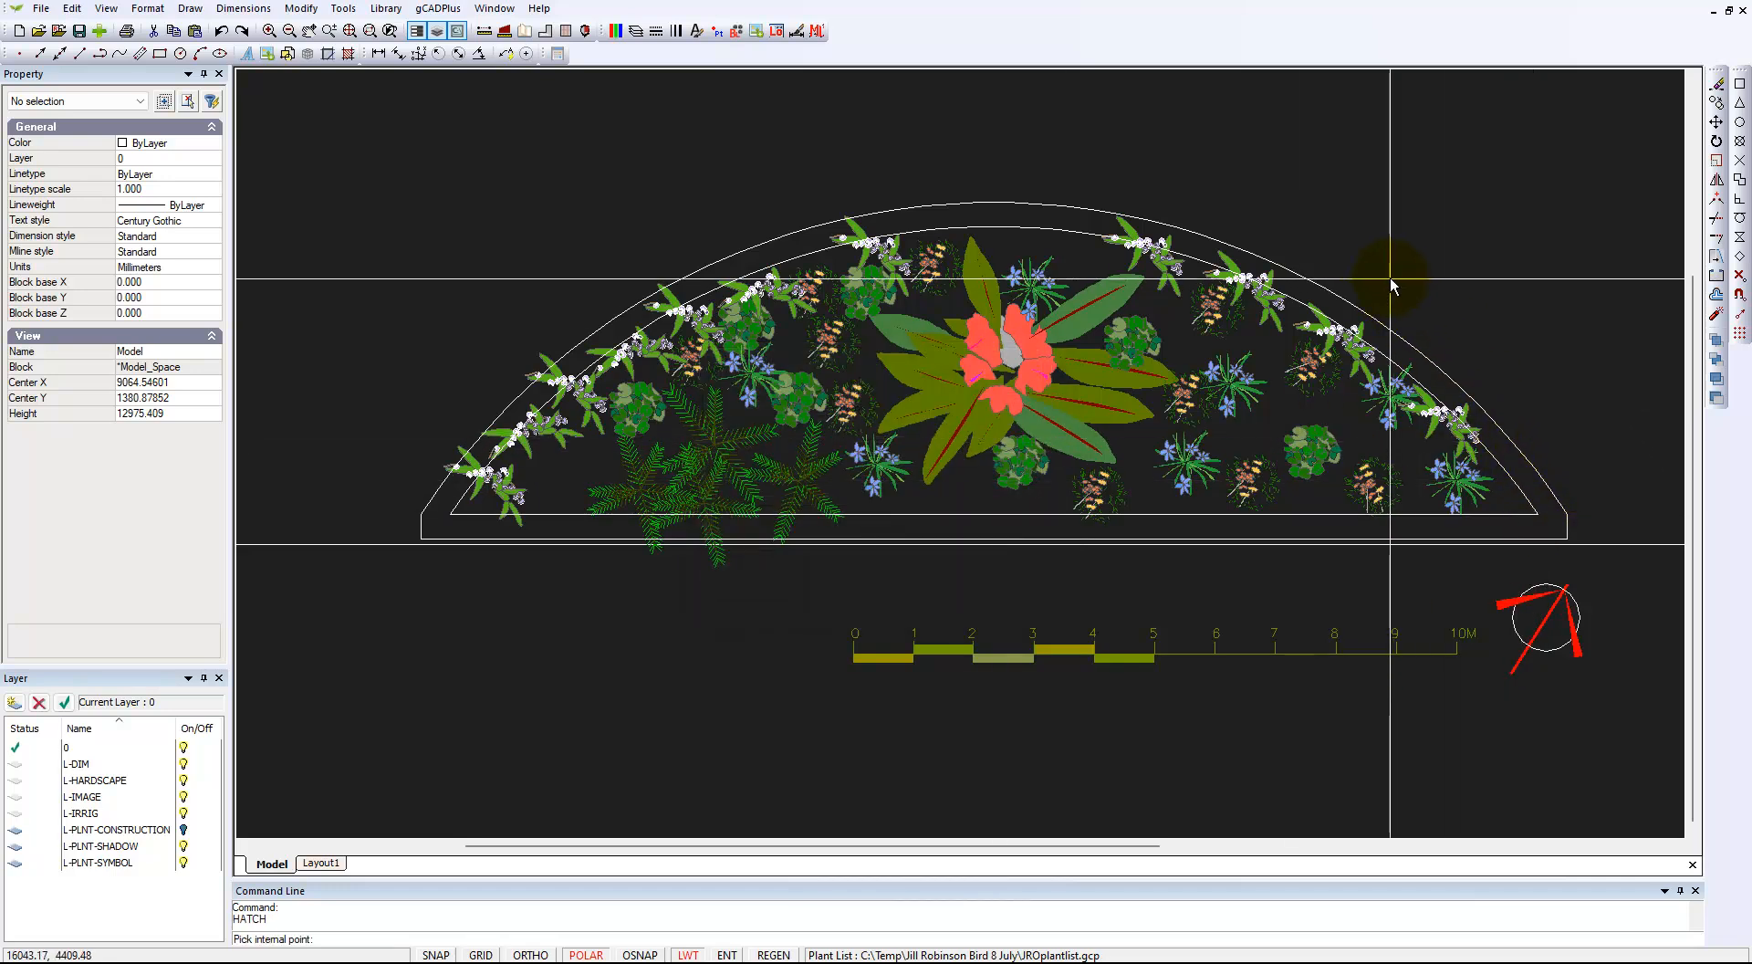
{"action": "right_click", "coordinate": [1328, 191]}
Step: Hatch the border between the bed's outlines with the LINE pattern at scale 500, selecting the inner and outer polylines as entities
{"action": "right_click", "coordinate": [1328, 191]}
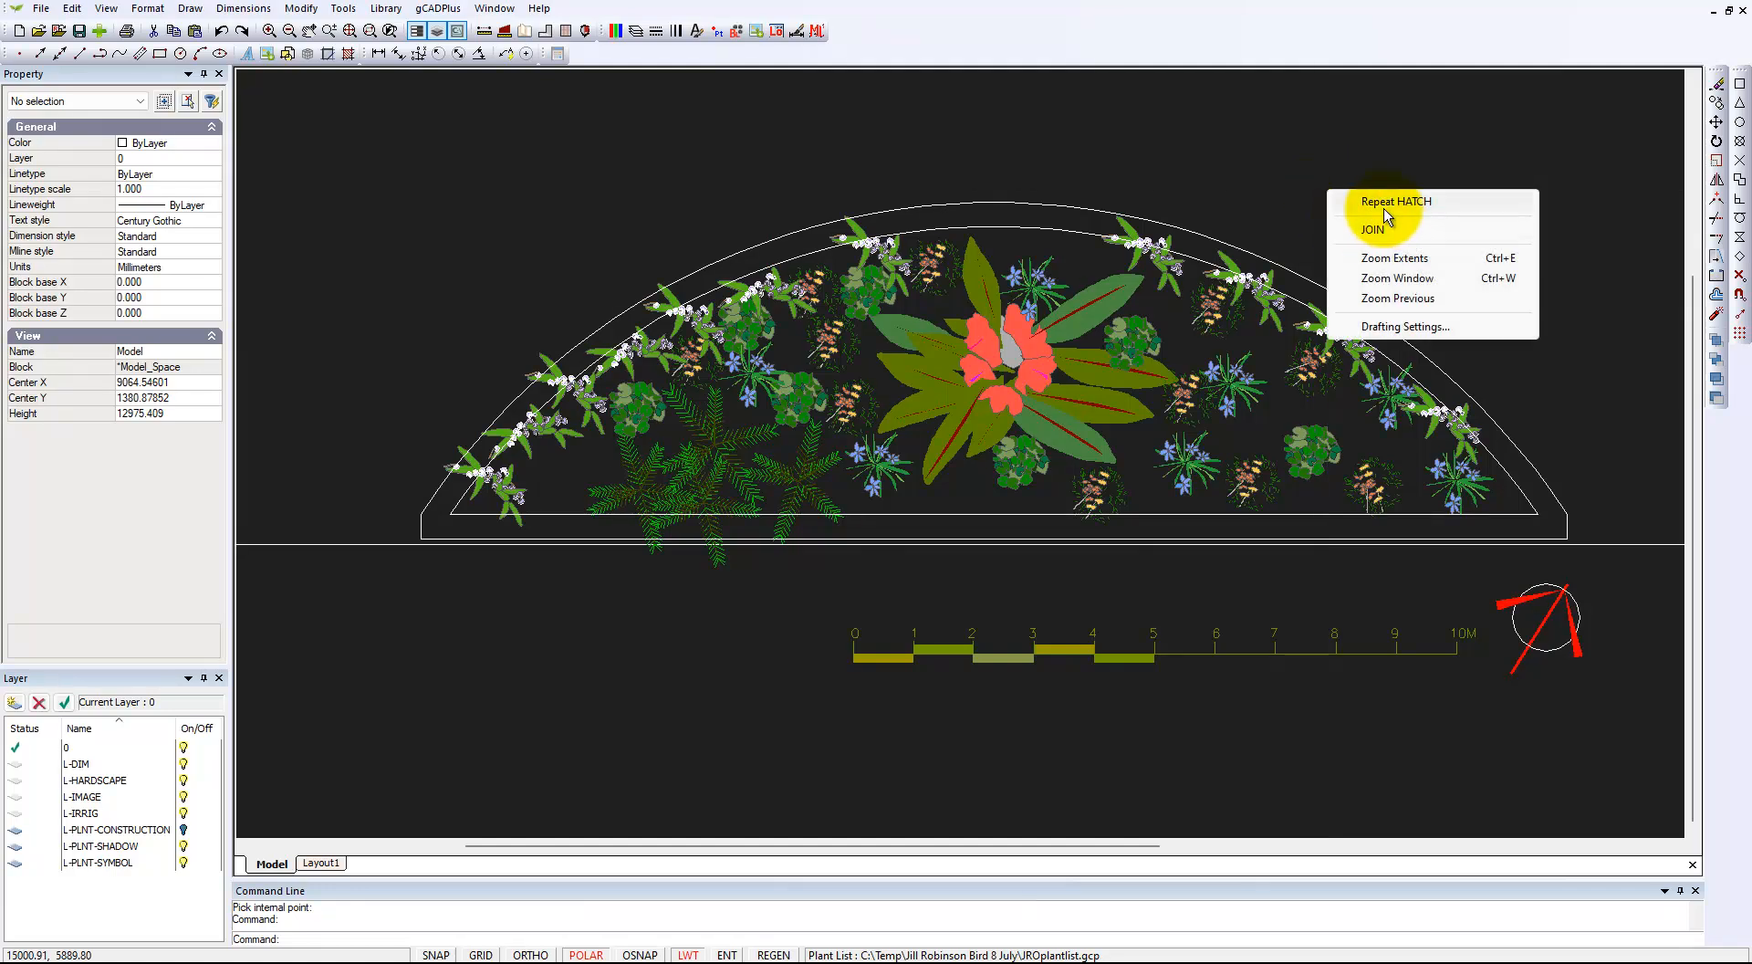
{"action": "left_click", "coordinate": [1384, 209]}
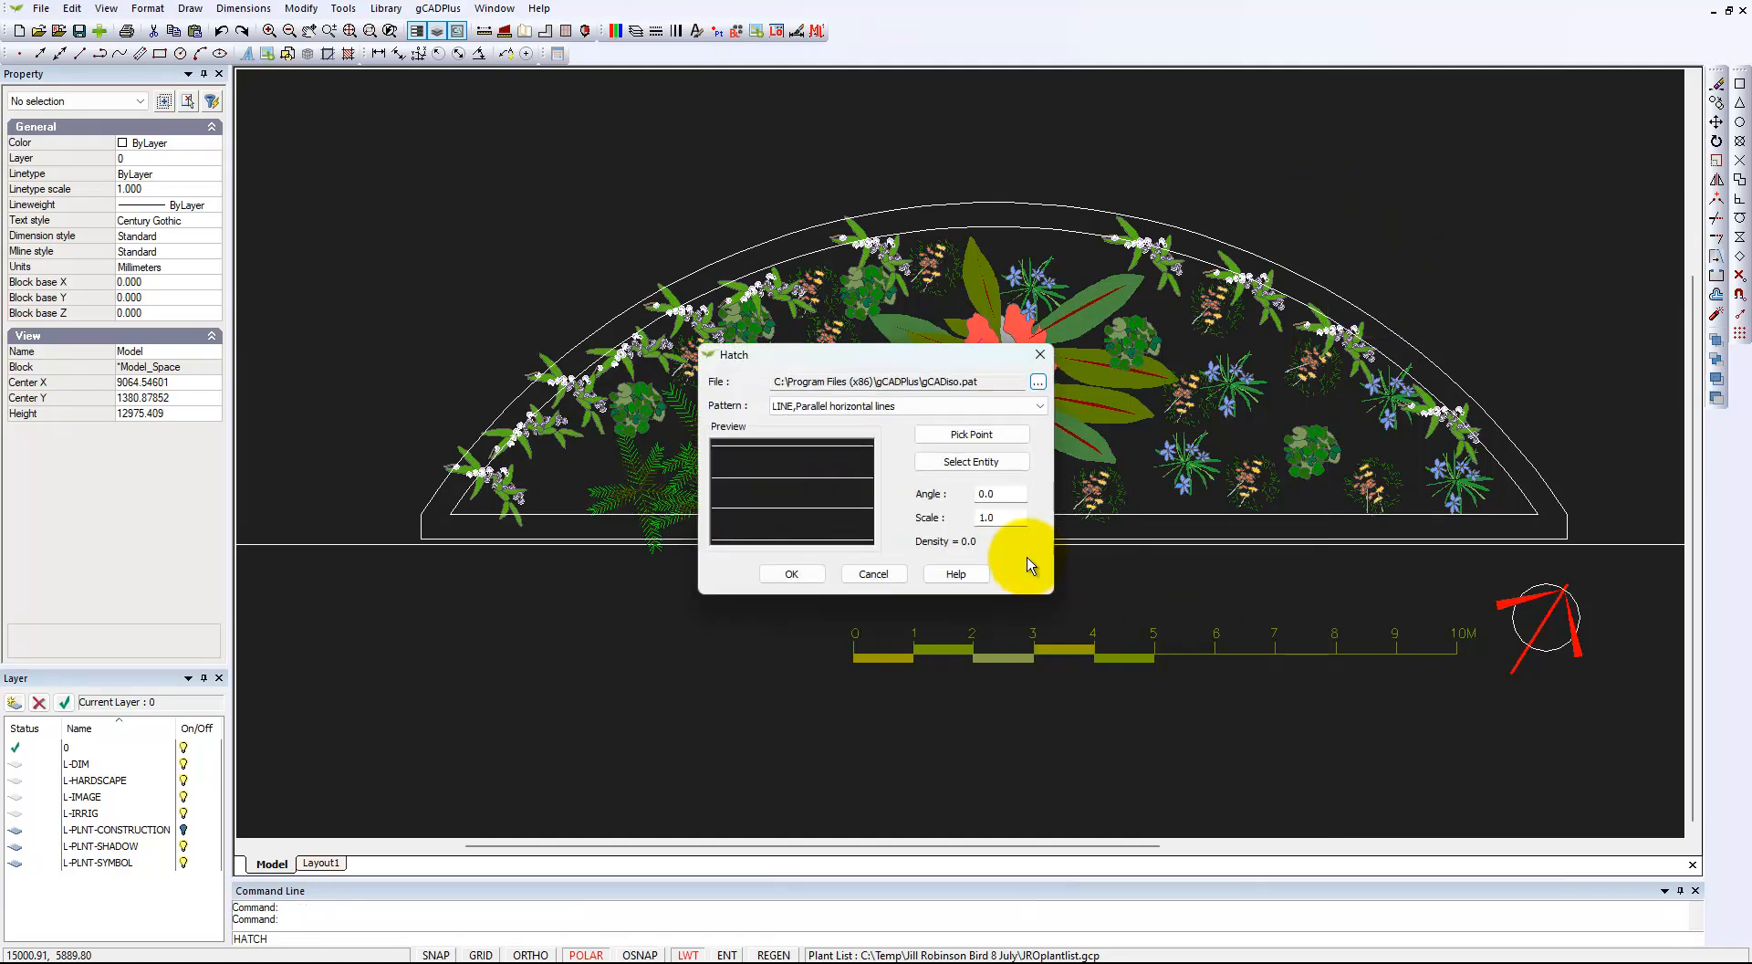
{"action": "left_click", "coordinate": [991, 463]}
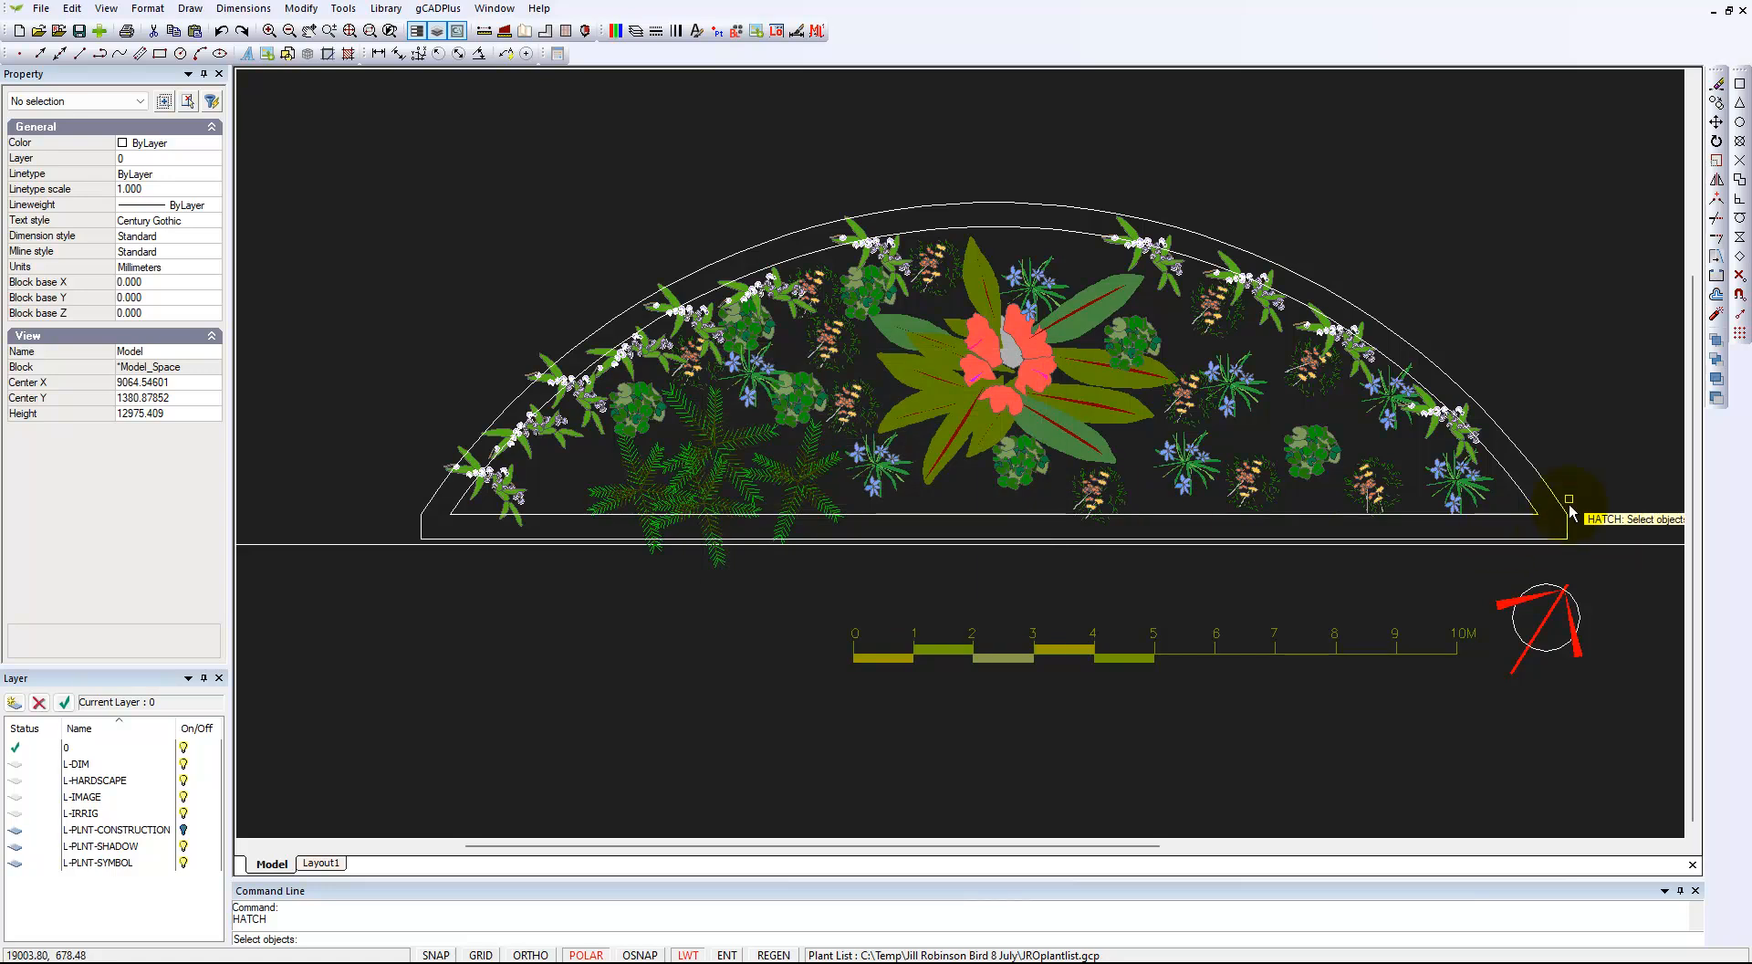
{"action": "left_click", "coordinate": [1530, 495]}
{"action": "left_click", "coordinate": [1531, 494]}
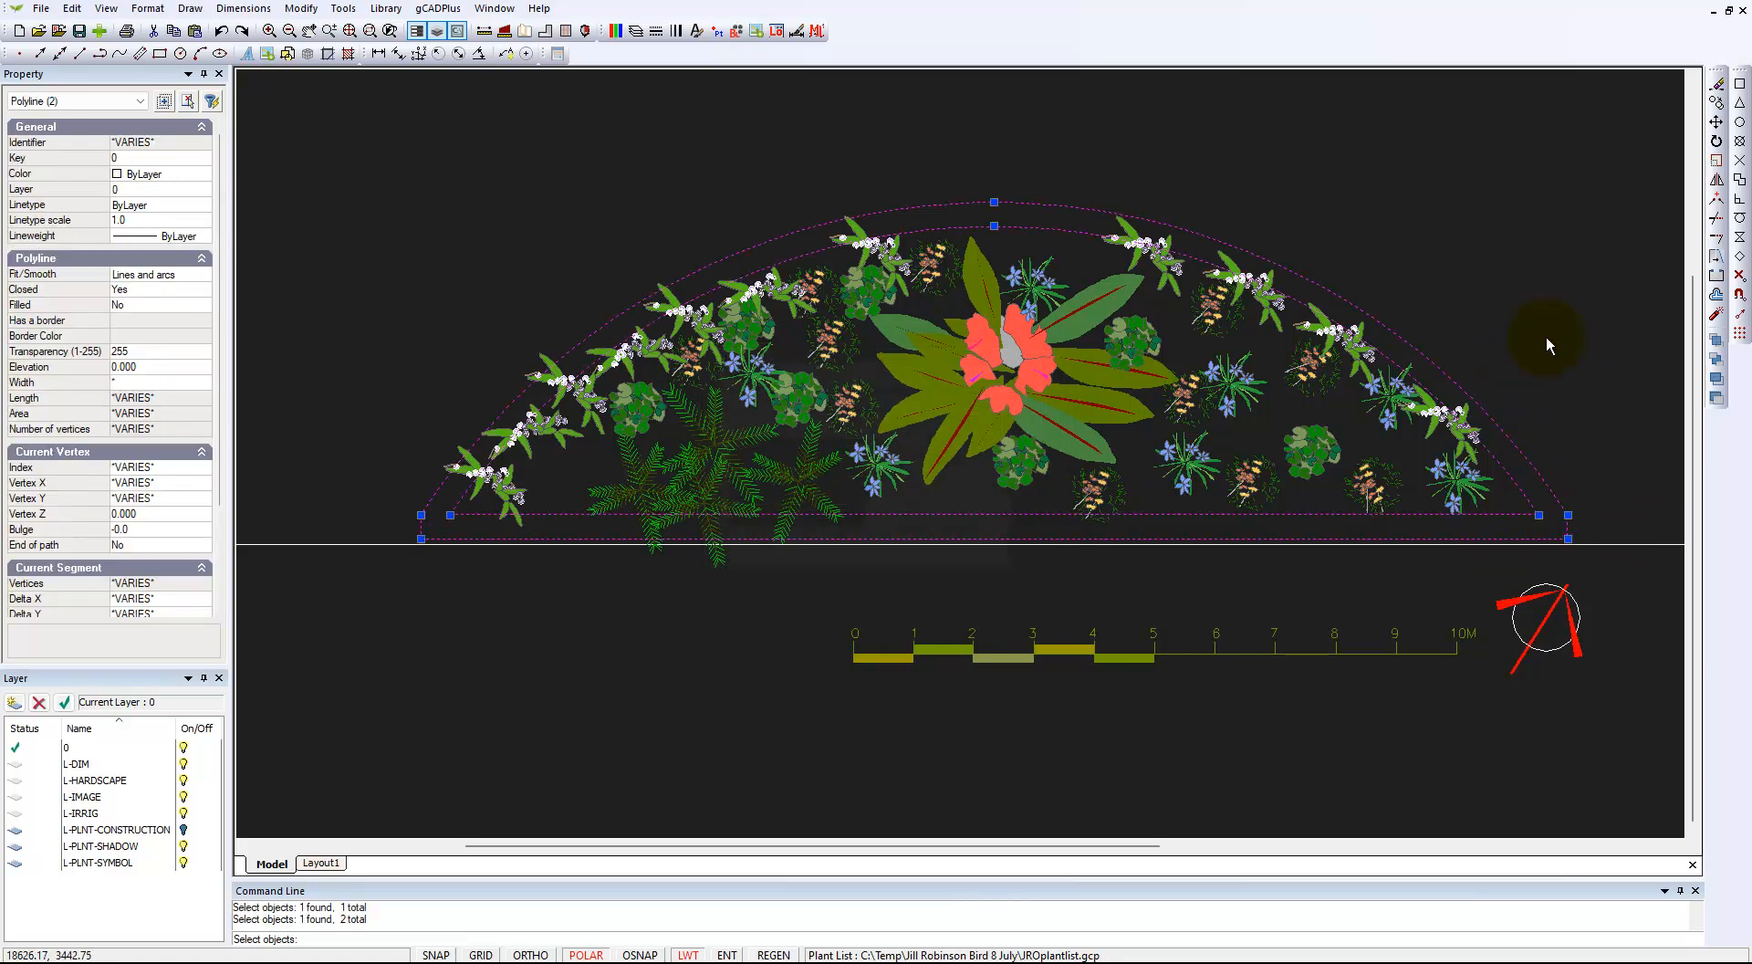
{"action": "key", "text": "Return"}
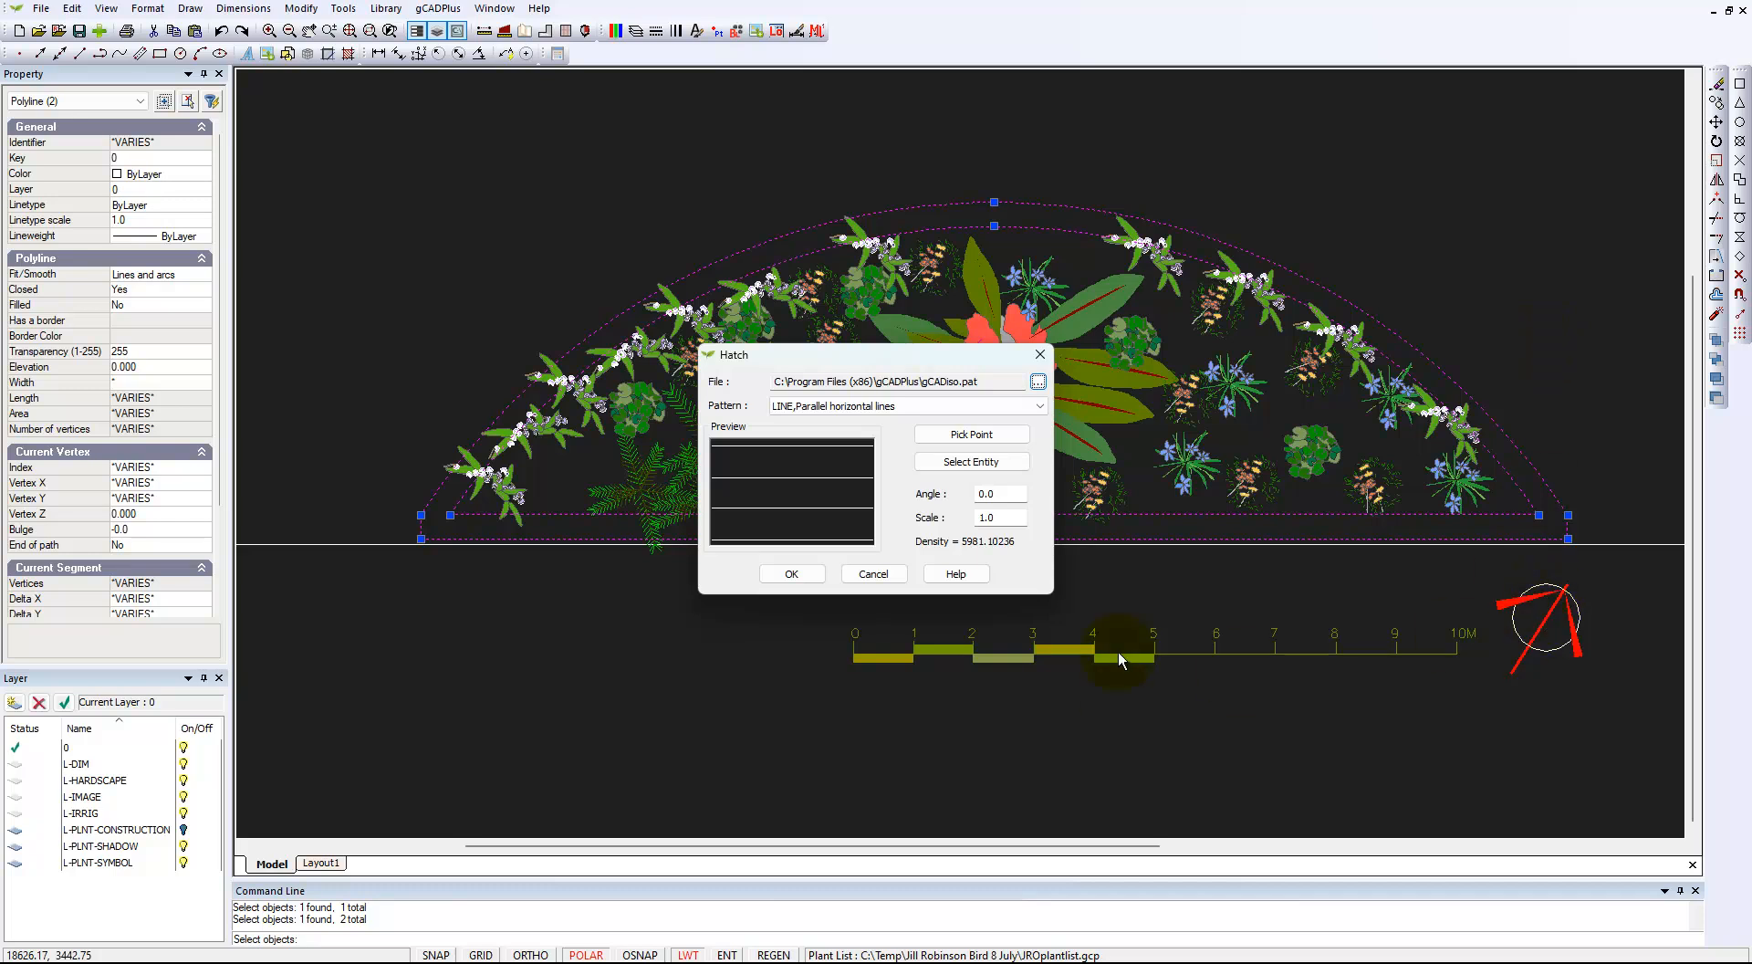
{"action": "double_click", "coordinate": [992, 518]}
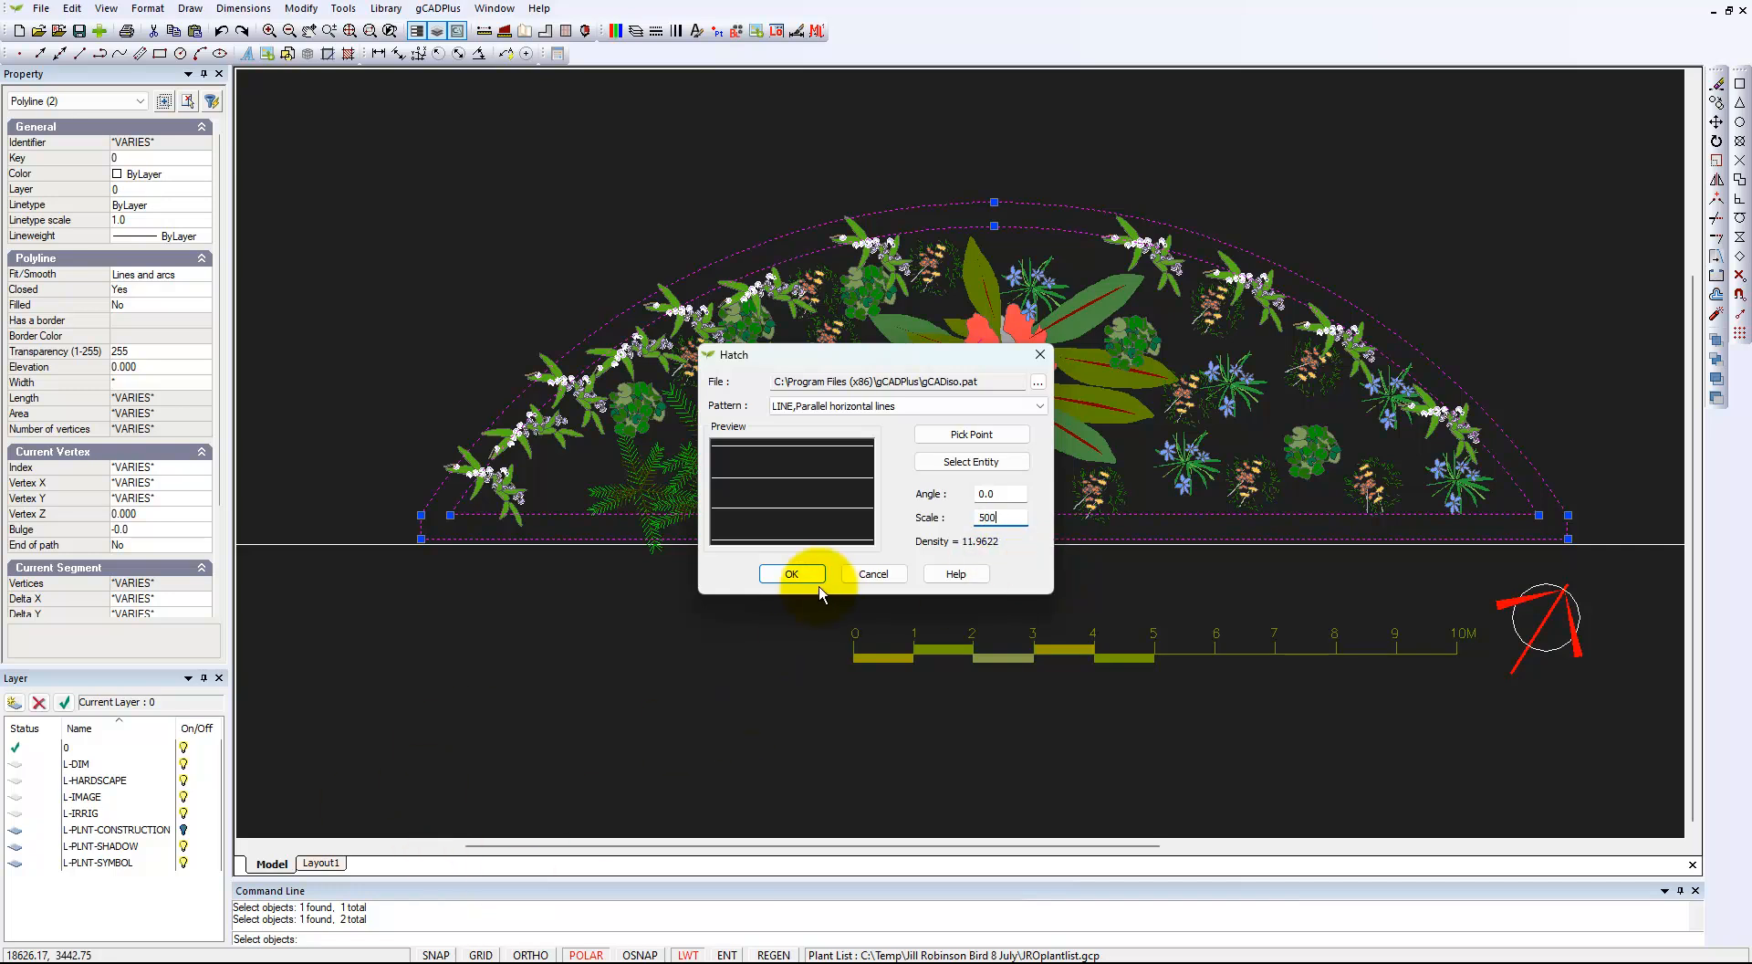
{"action": "left_click", "coordinate": [792, 574]}
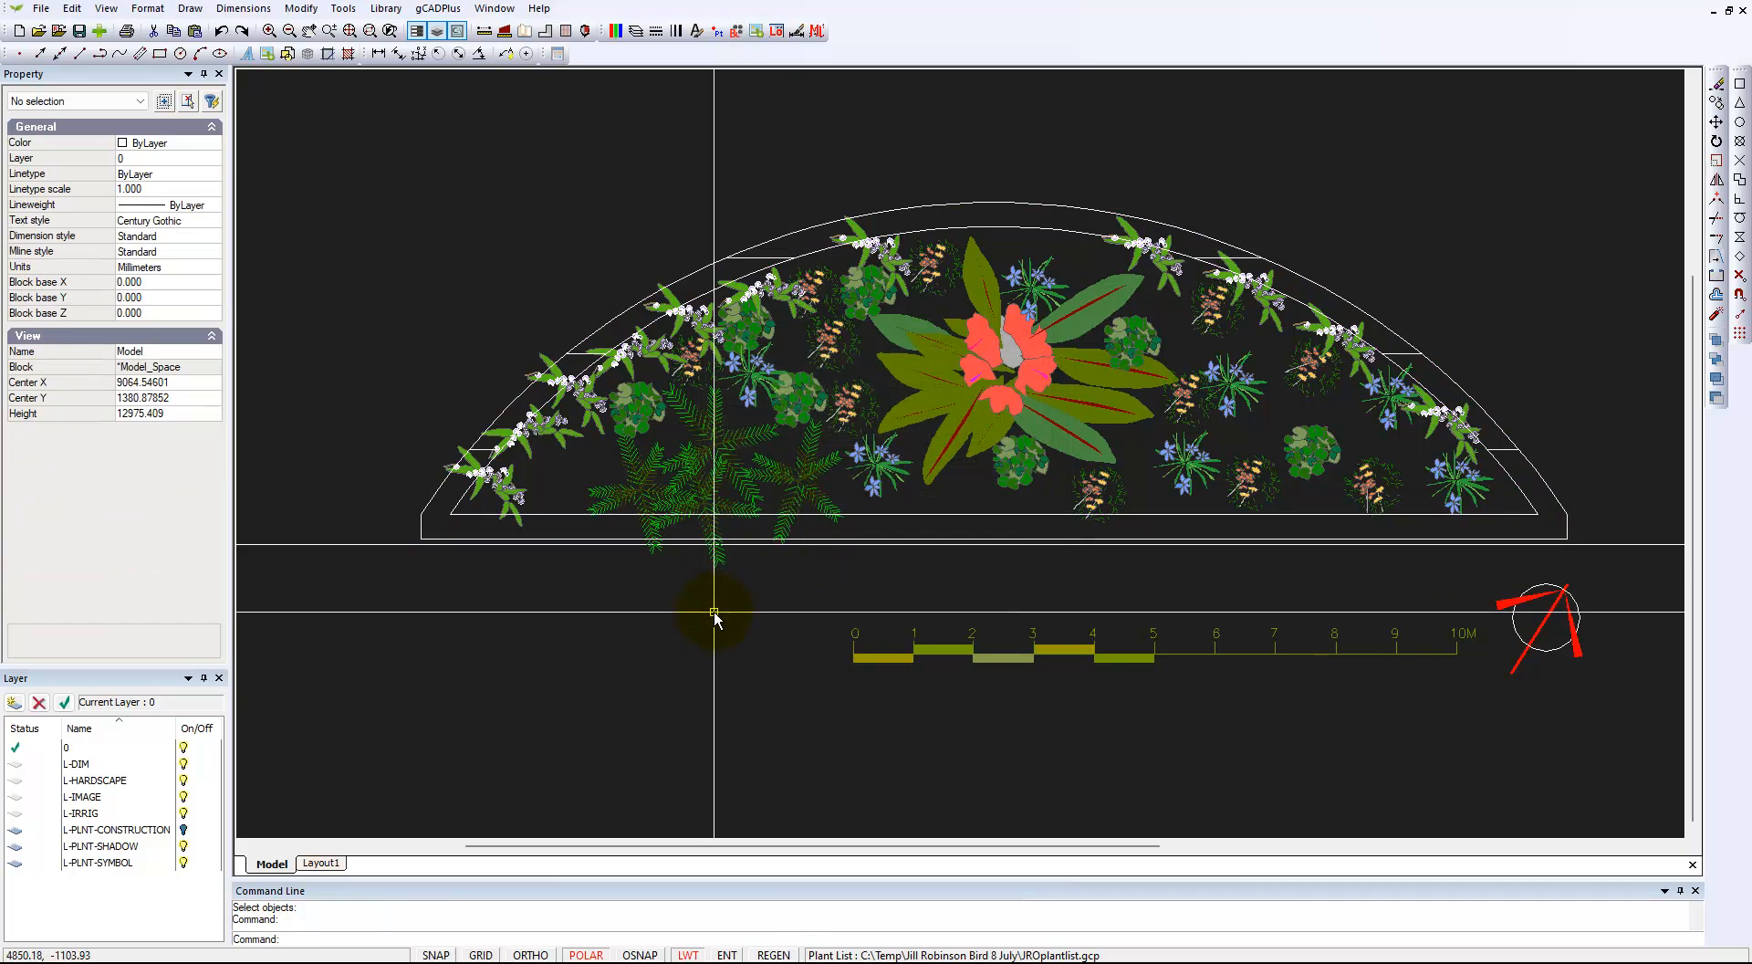
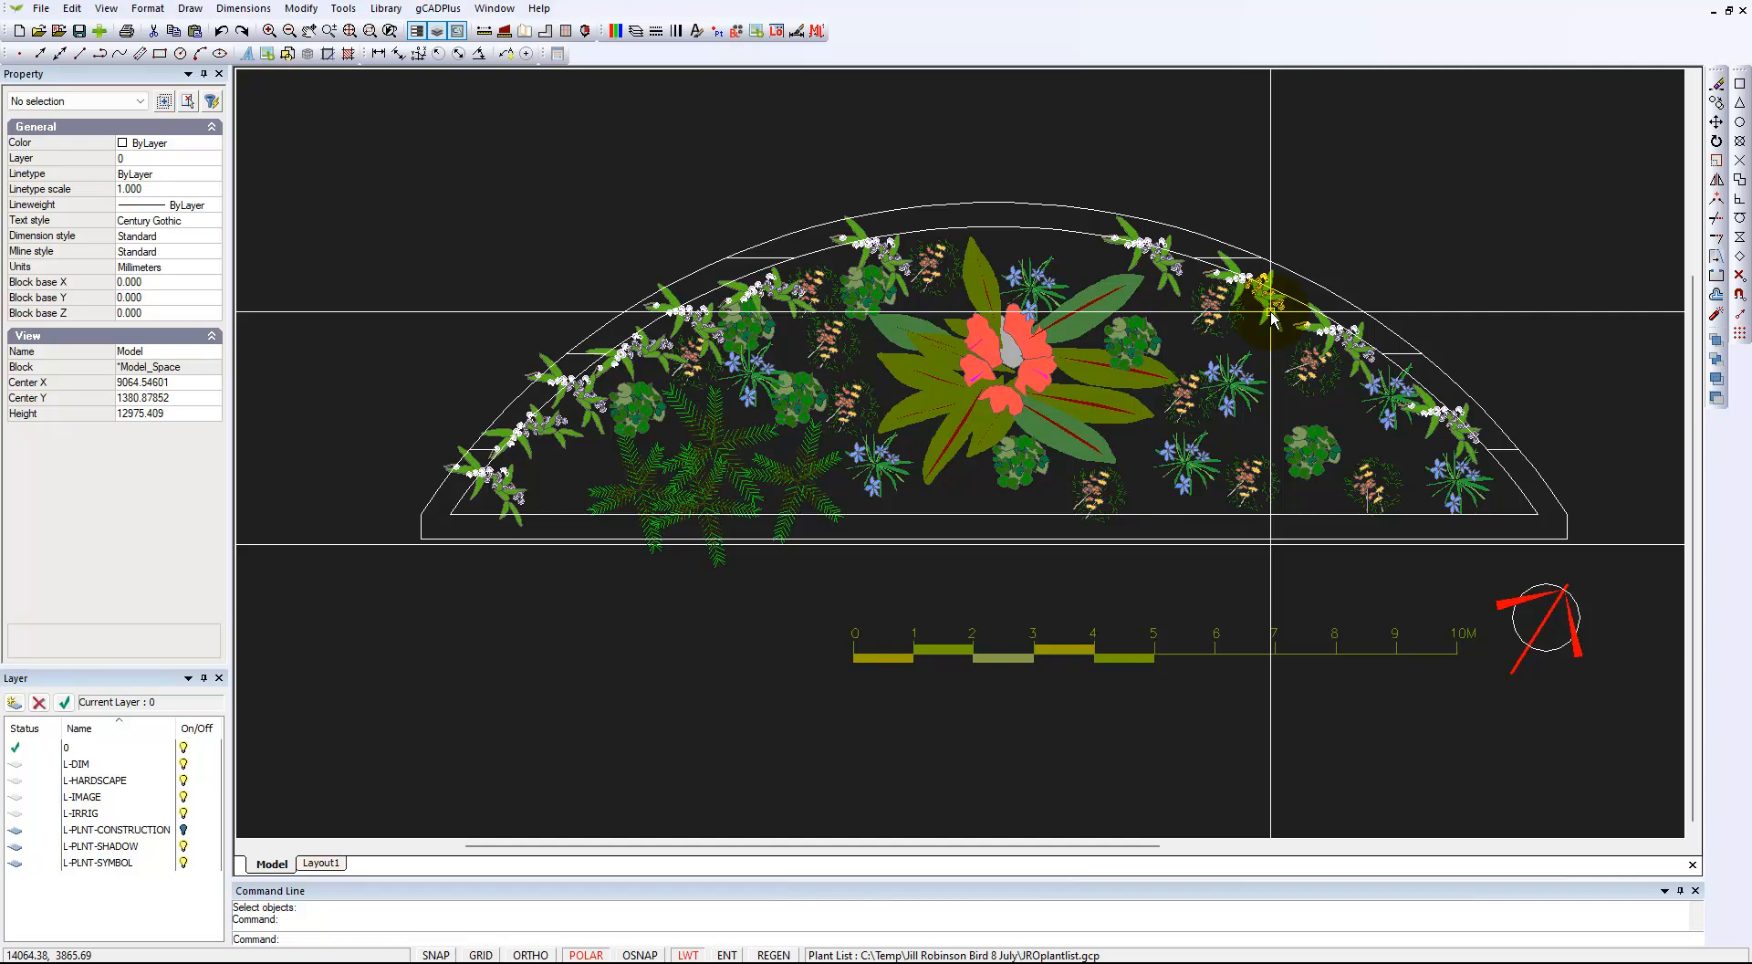
Step: Try a scale of 100 on the border hatch and set its final scale to 25
{"action": "left_click", "coordinate": [1403, 352]}
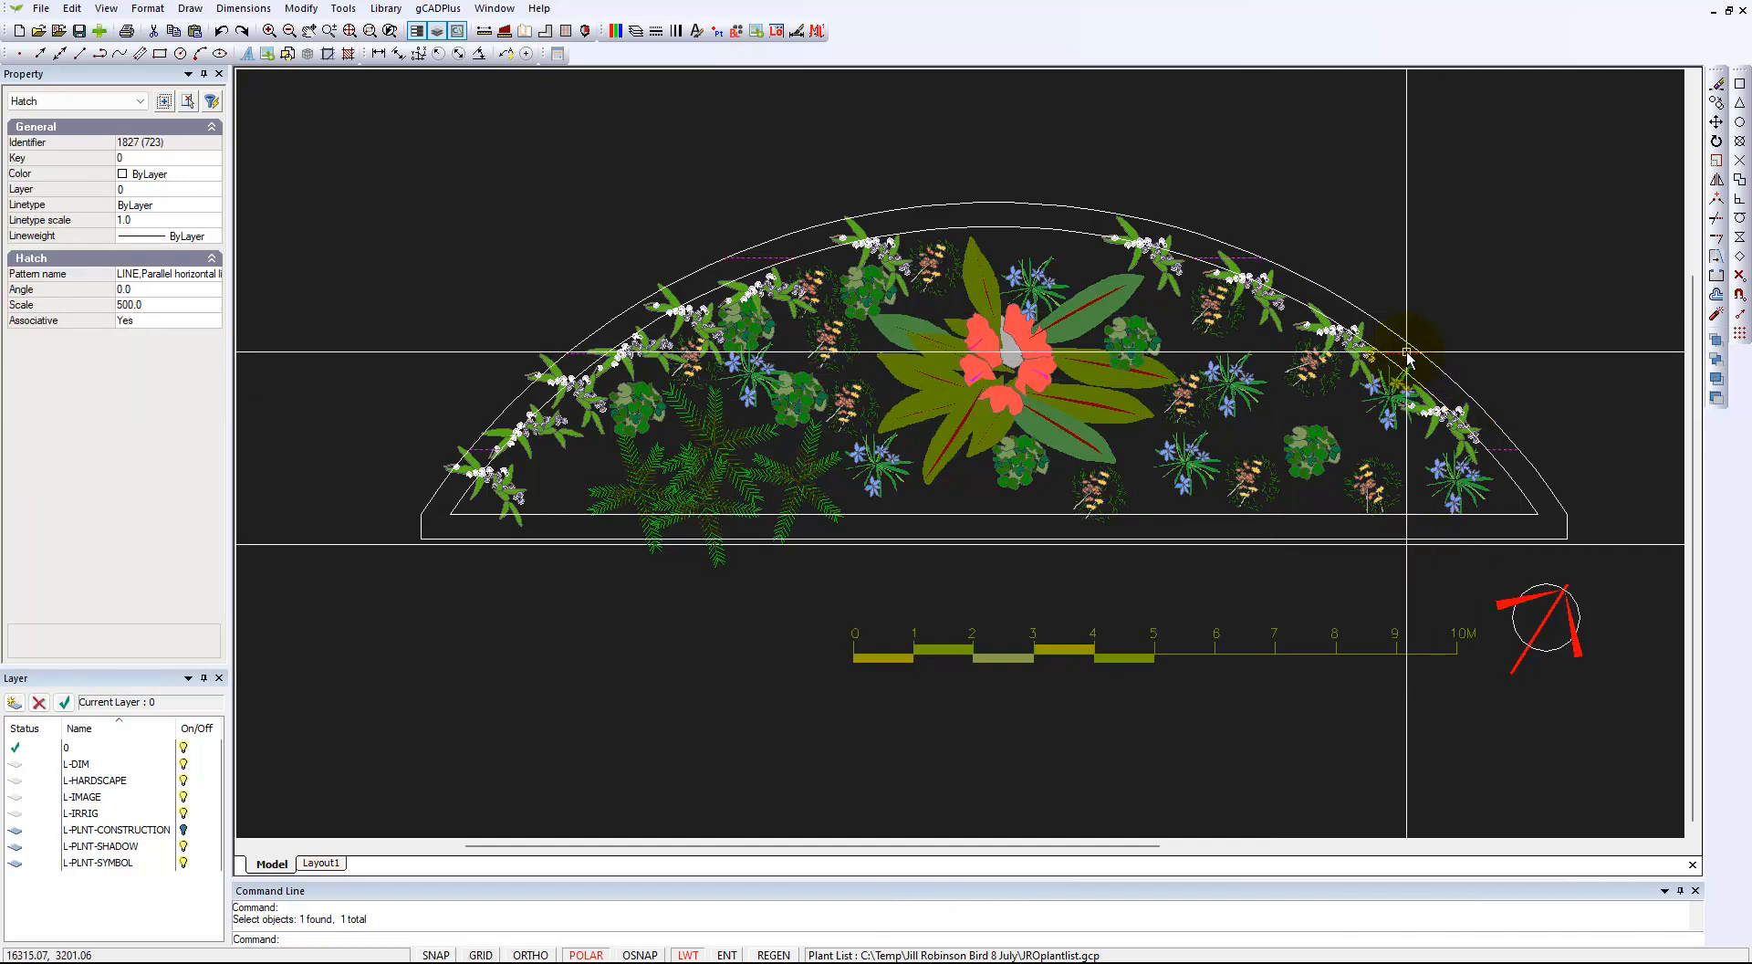
{"action": "left_click", "coordinate": [165, 307]}
{"action": "type", "text": "100"}
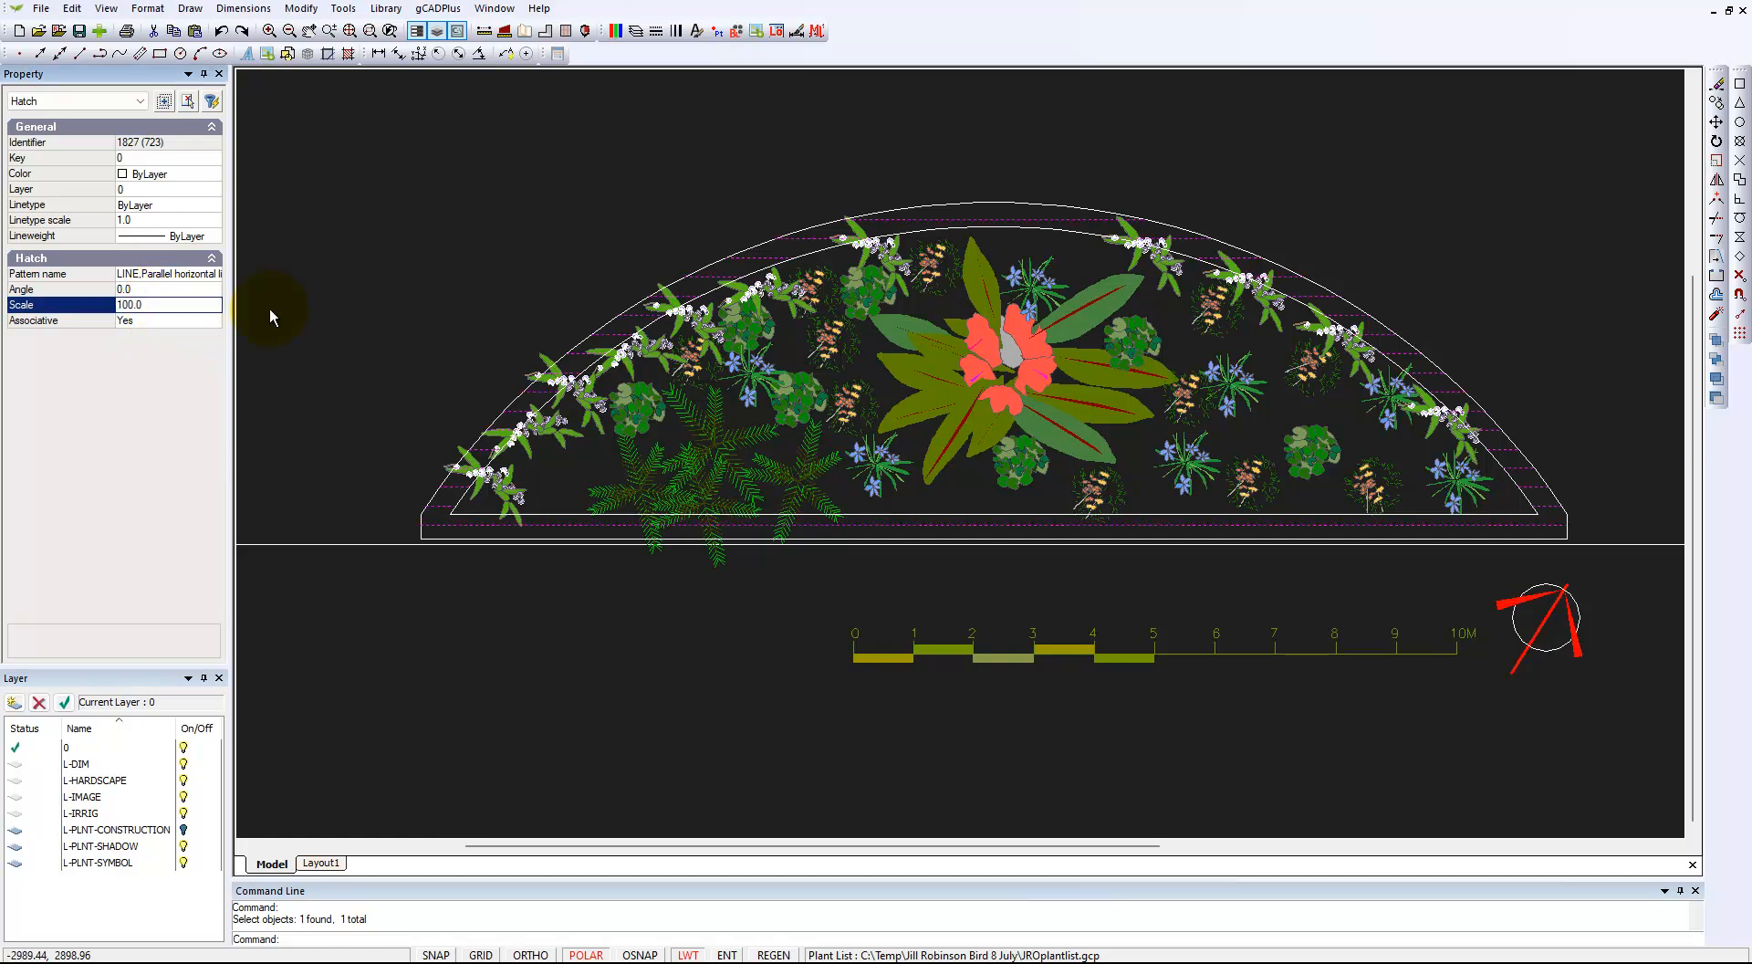
{"action": "left_click", "coordinate": [196, 302]}
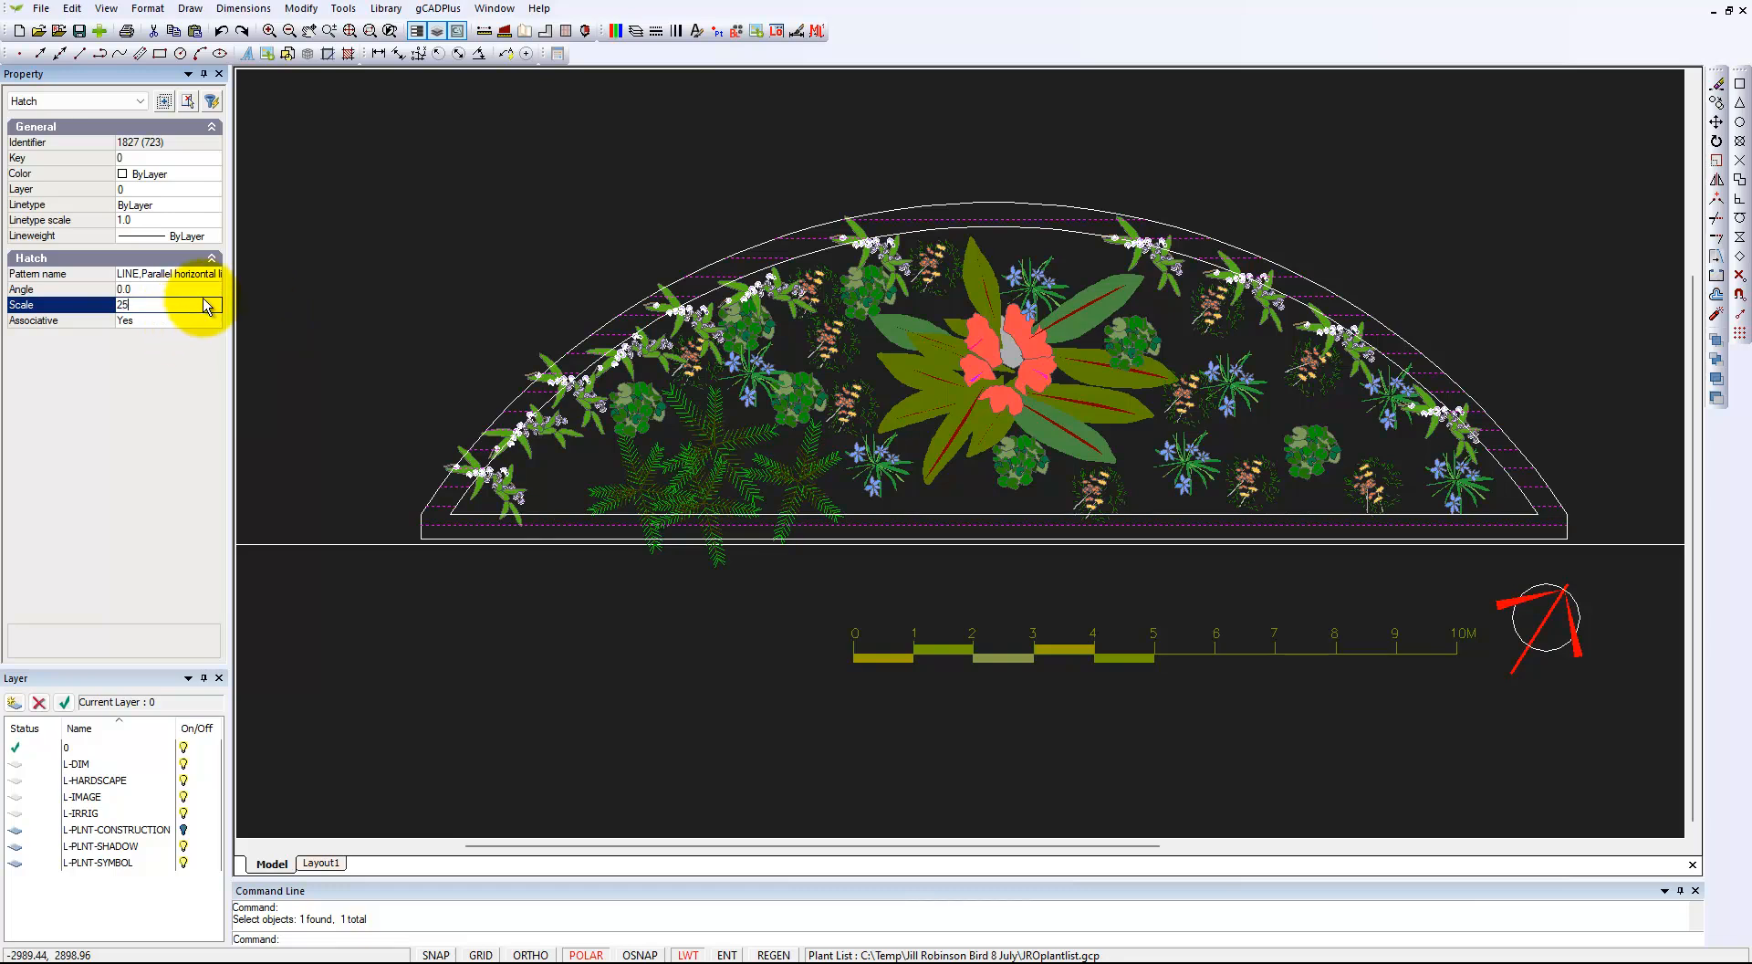
{"action": "key", "text": "Escape"}
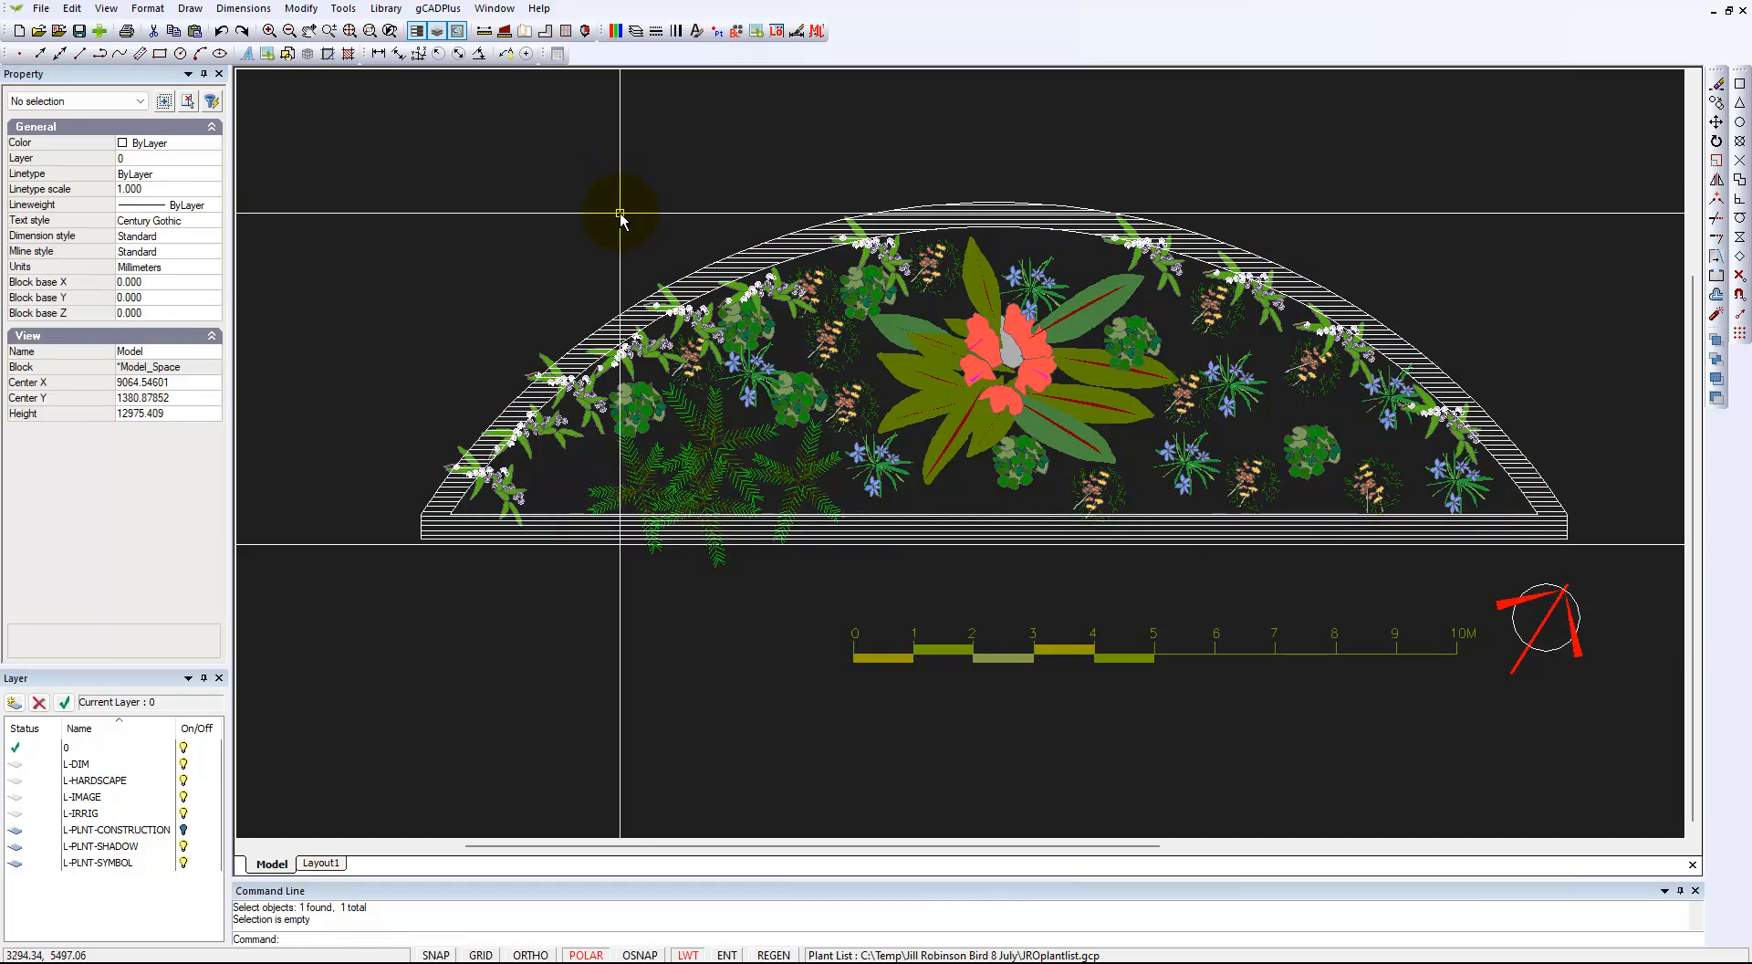
Step: Change the border hatch's color to 35
{"action": "scroll", "coordinate": [620, 216], "scroll_direction": "down", "scroll_amount": 2}
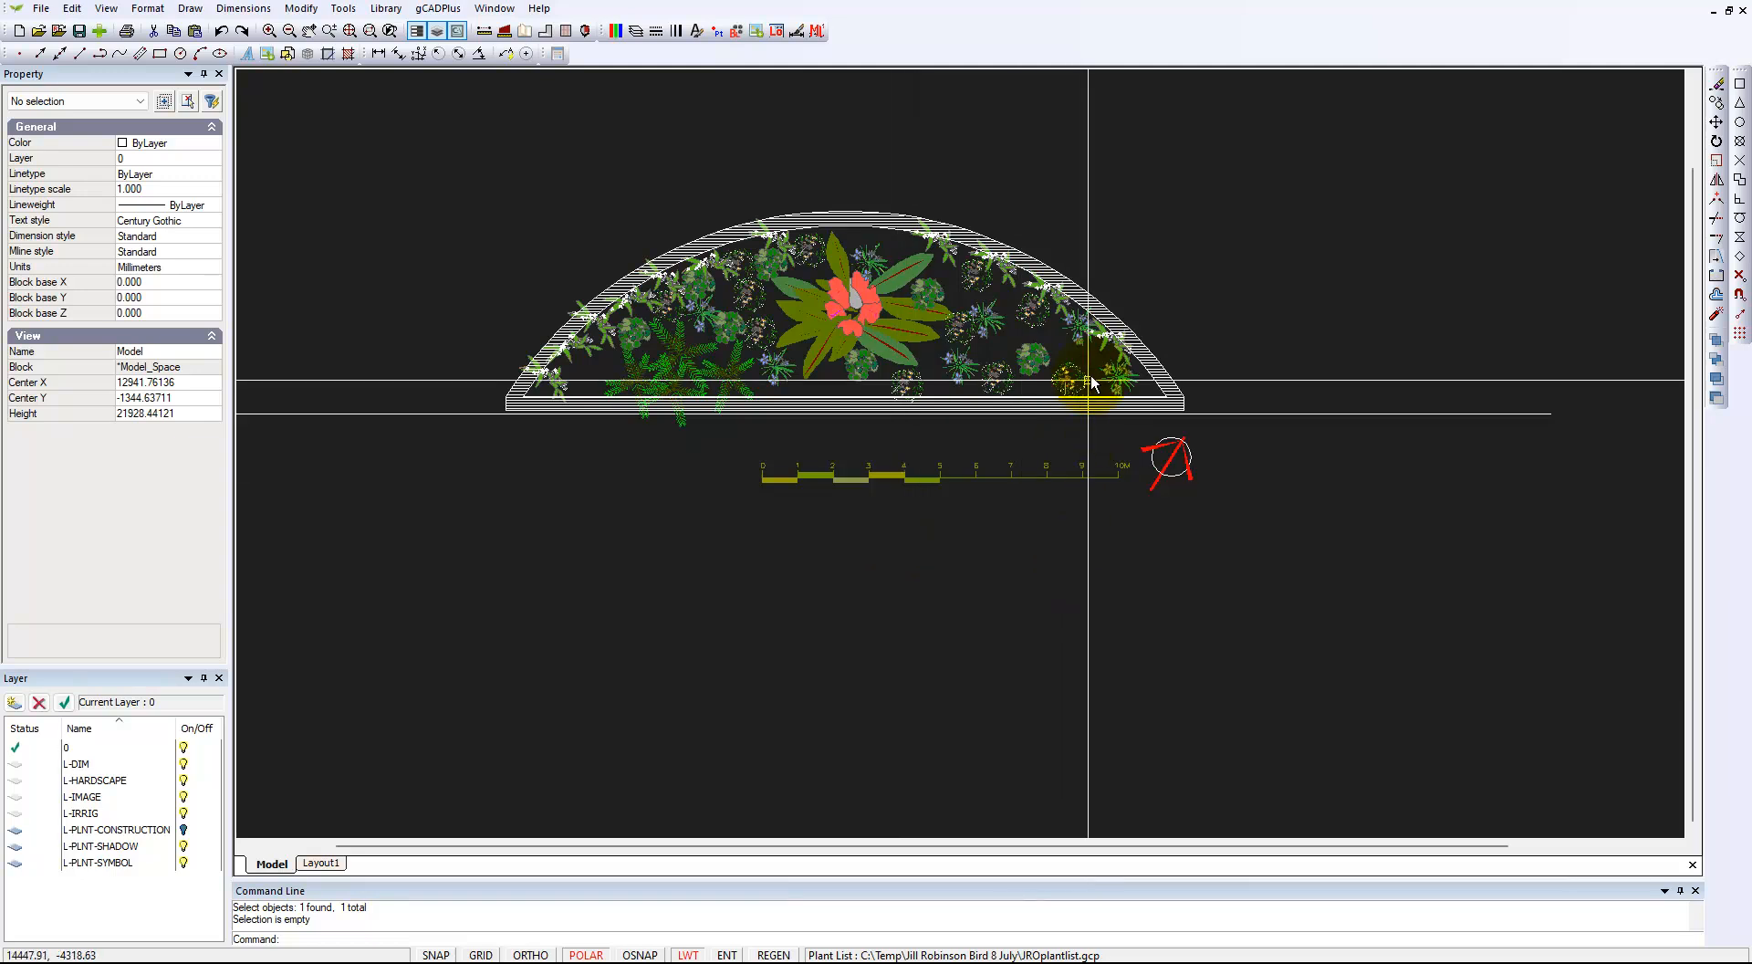
{"action": "left_click", "coordinate": [1117, 330]}
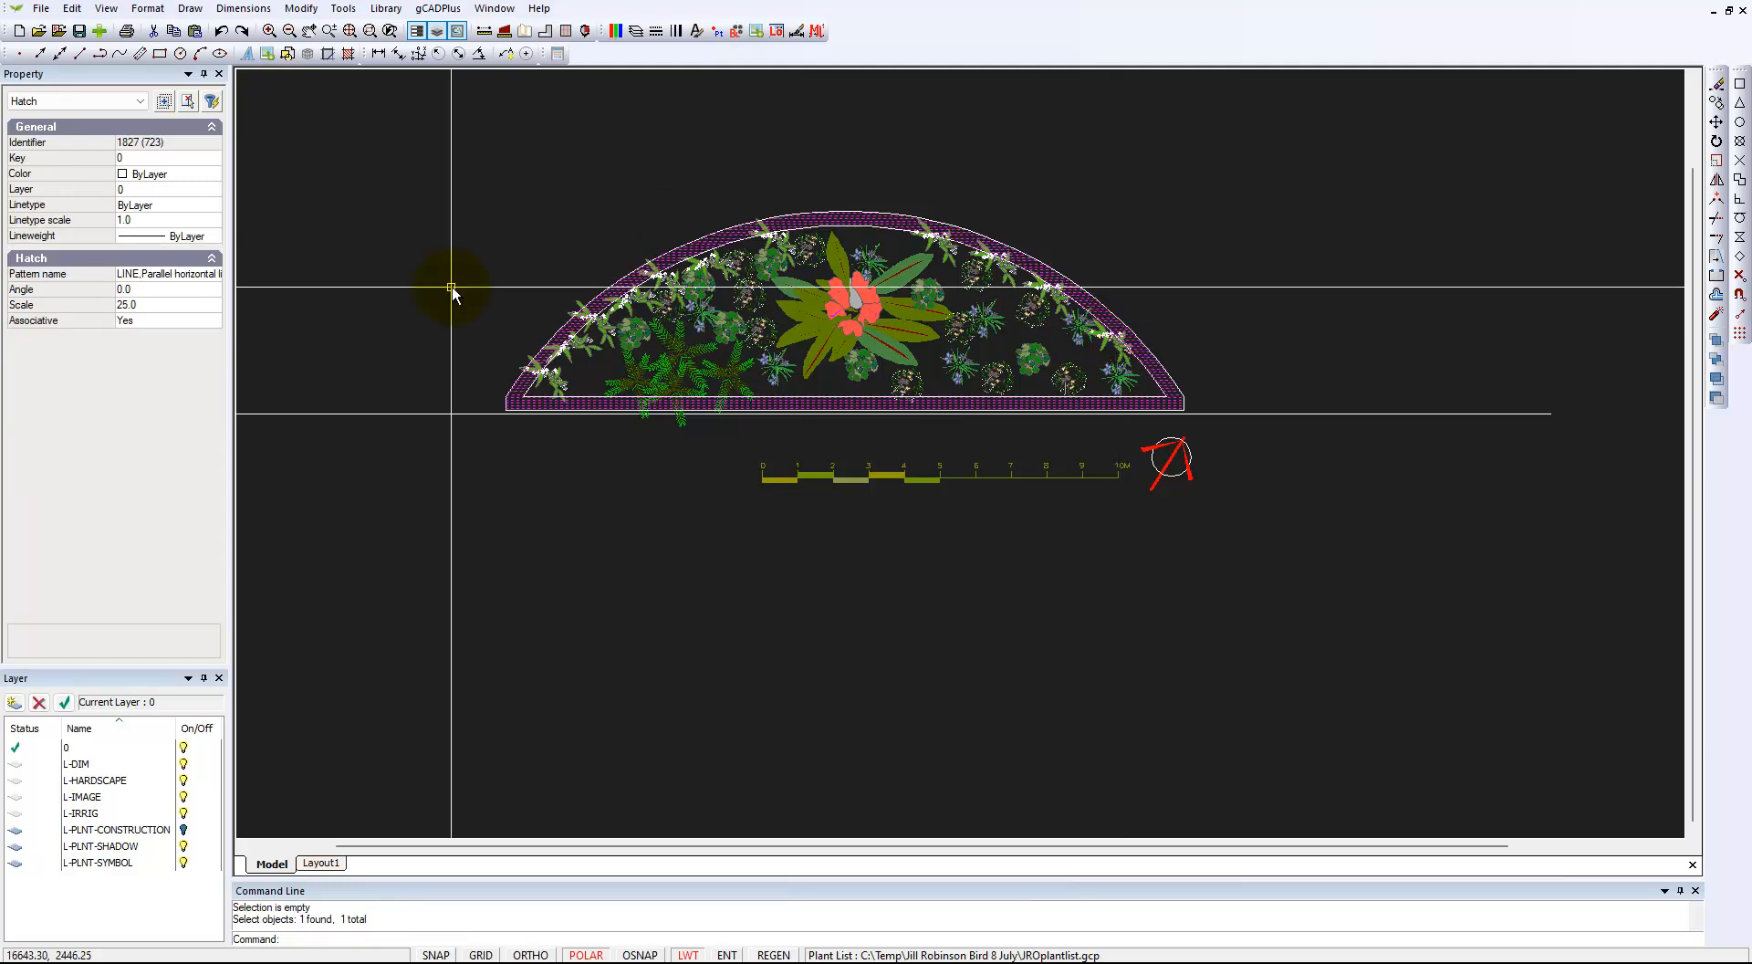
{"action": "left_click", "coordinate": [211, 174]}
{"action": "left_click", "coordinate": [214, 175]}
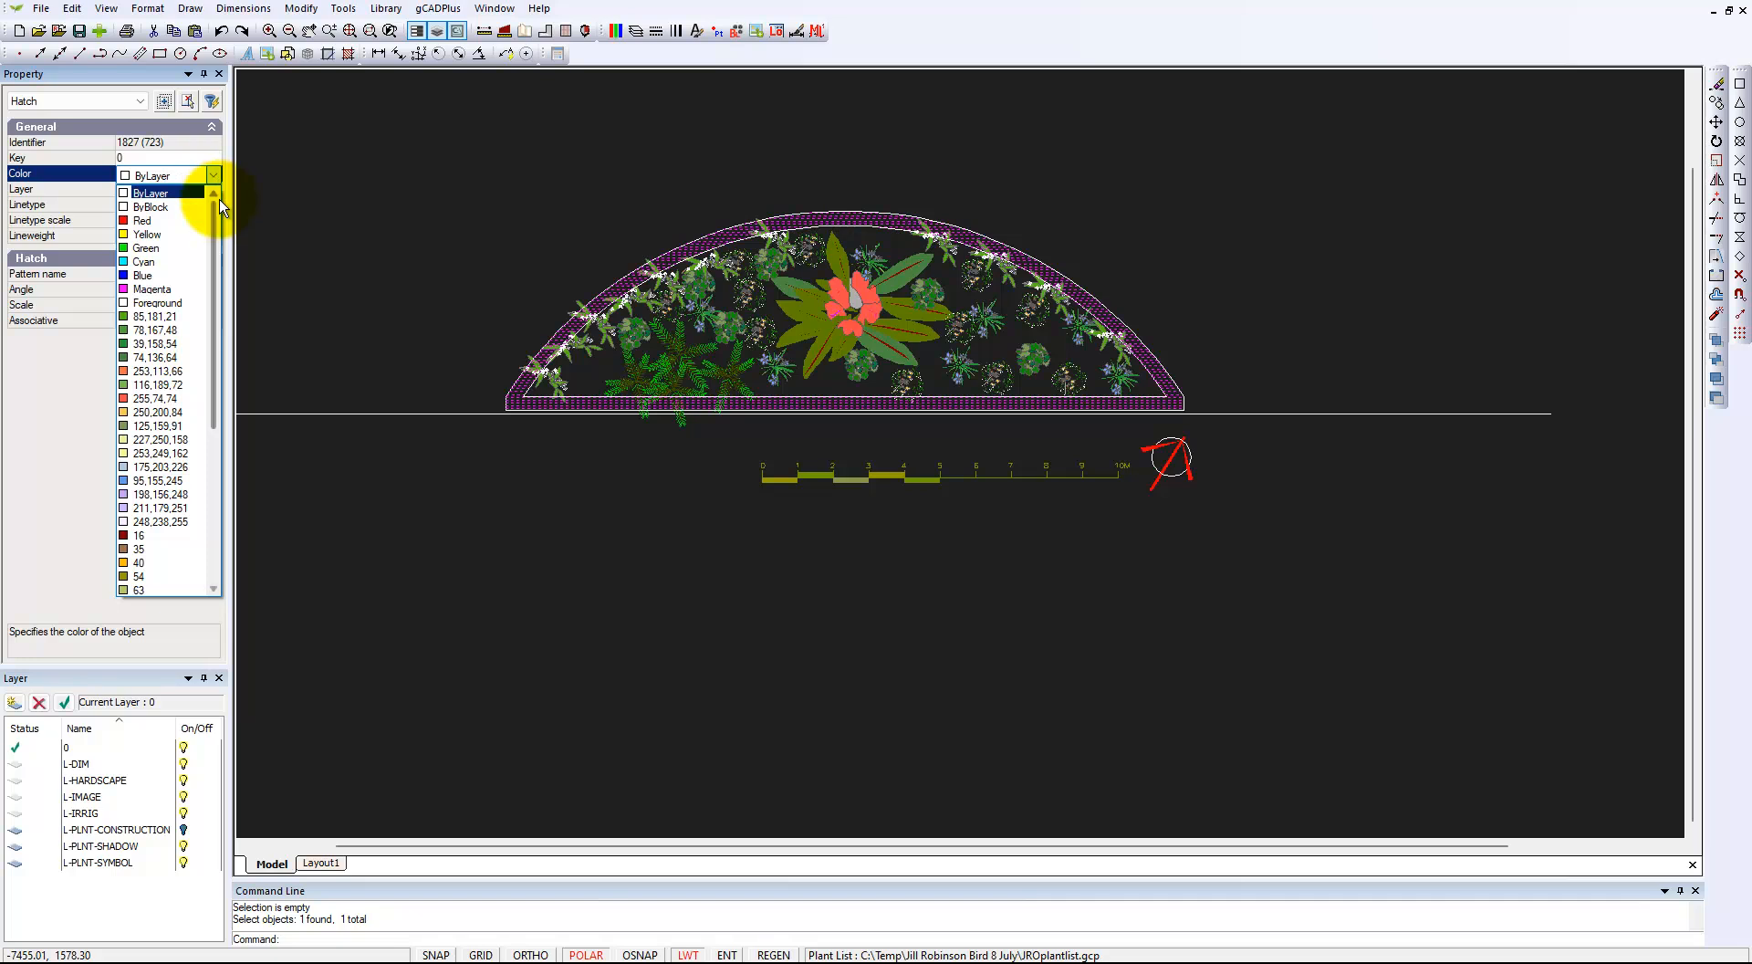
{"action": "left_click", "coordinate": [139, 549]}
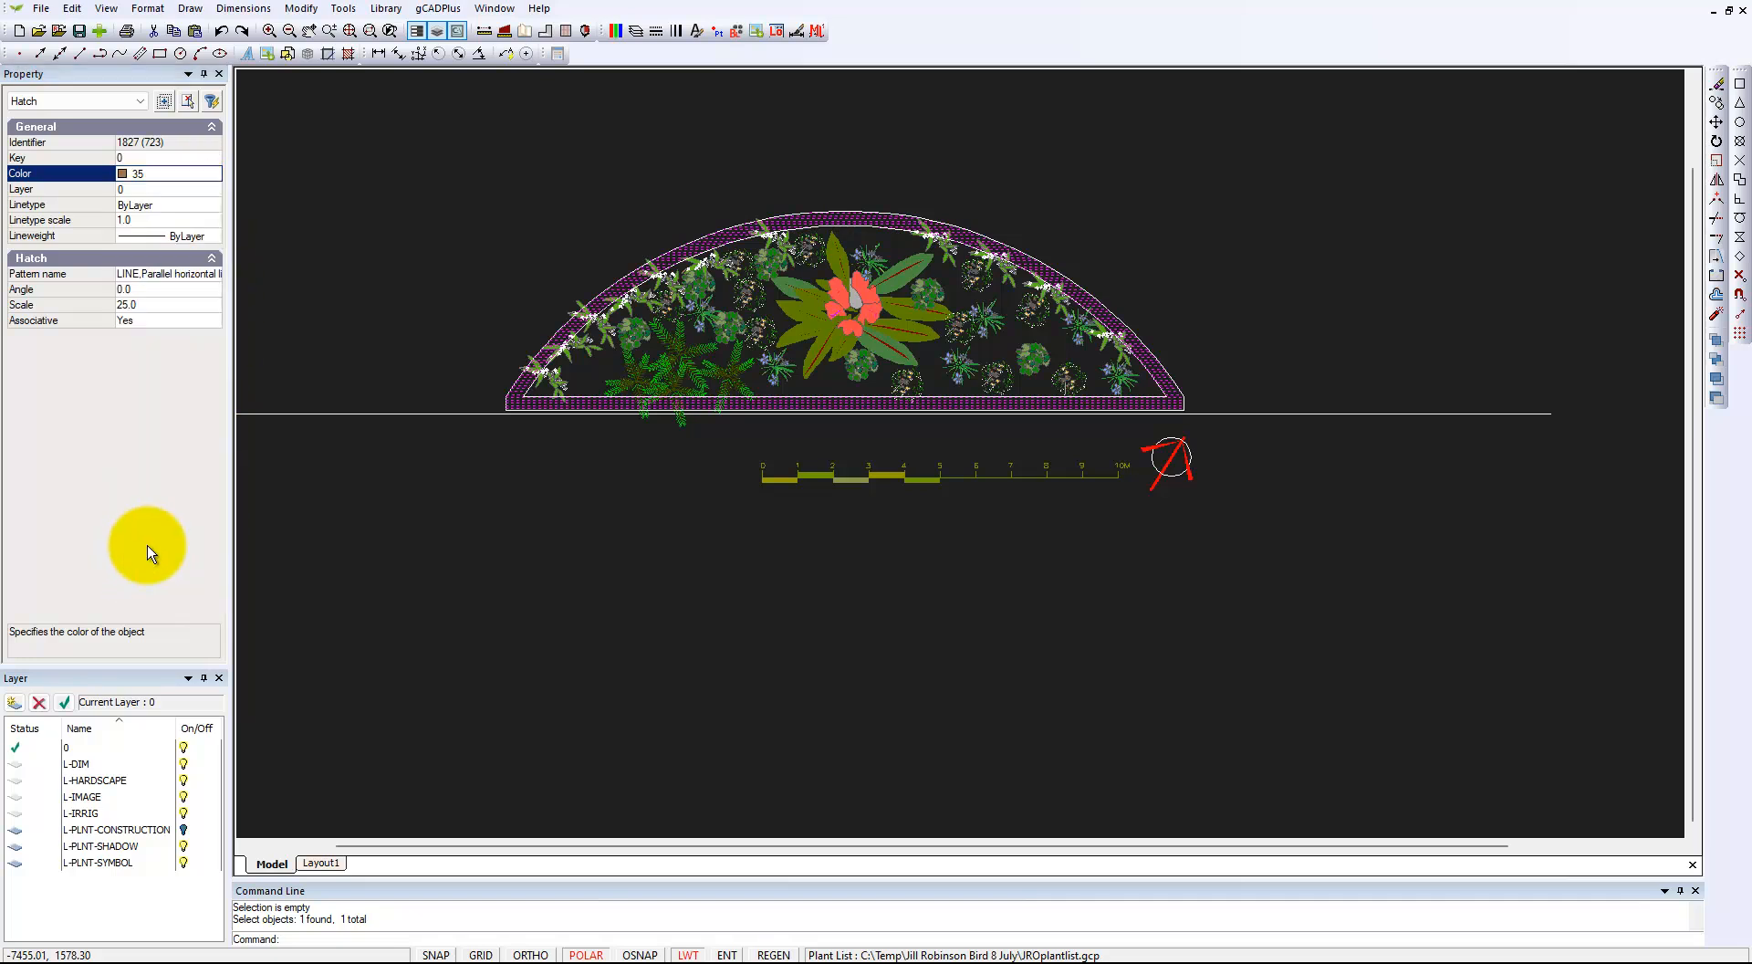
{"action": "key", "text": "Escape"}
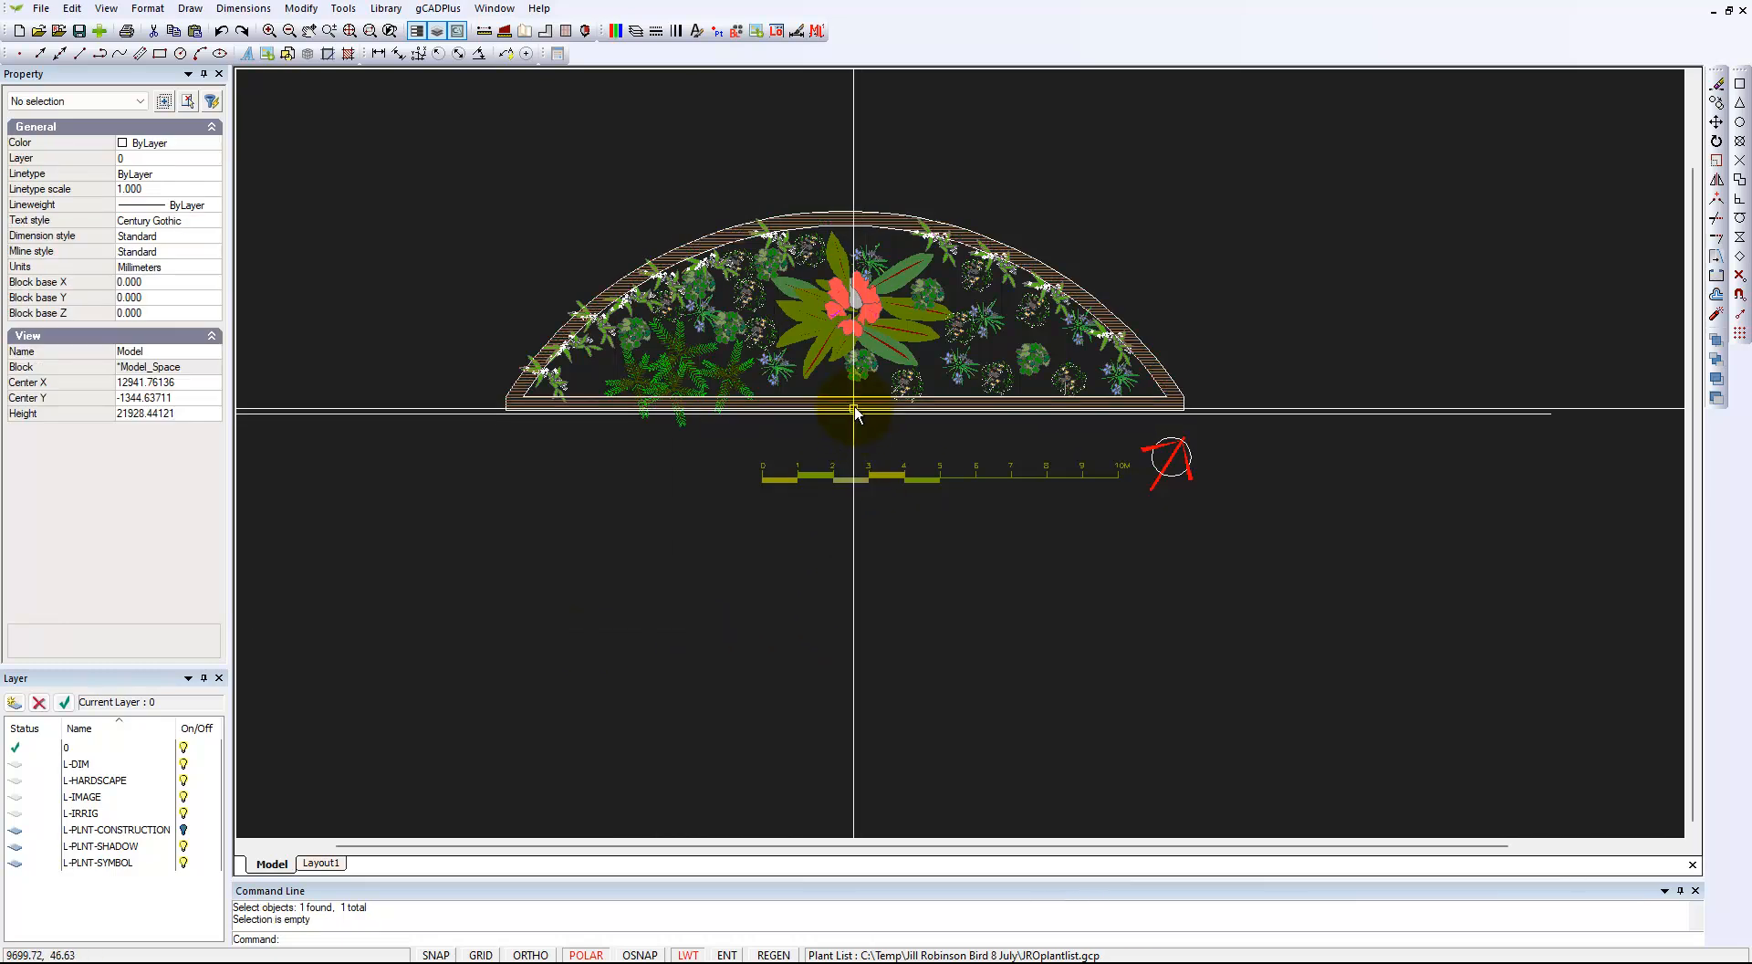
Step: Match the properties of the bed's inner and outer outlines to those of the brown border hatch
{"action": "scroll", "coordinate": [878, 325], "scroll_direction": "up", "scroll_amount": 3}
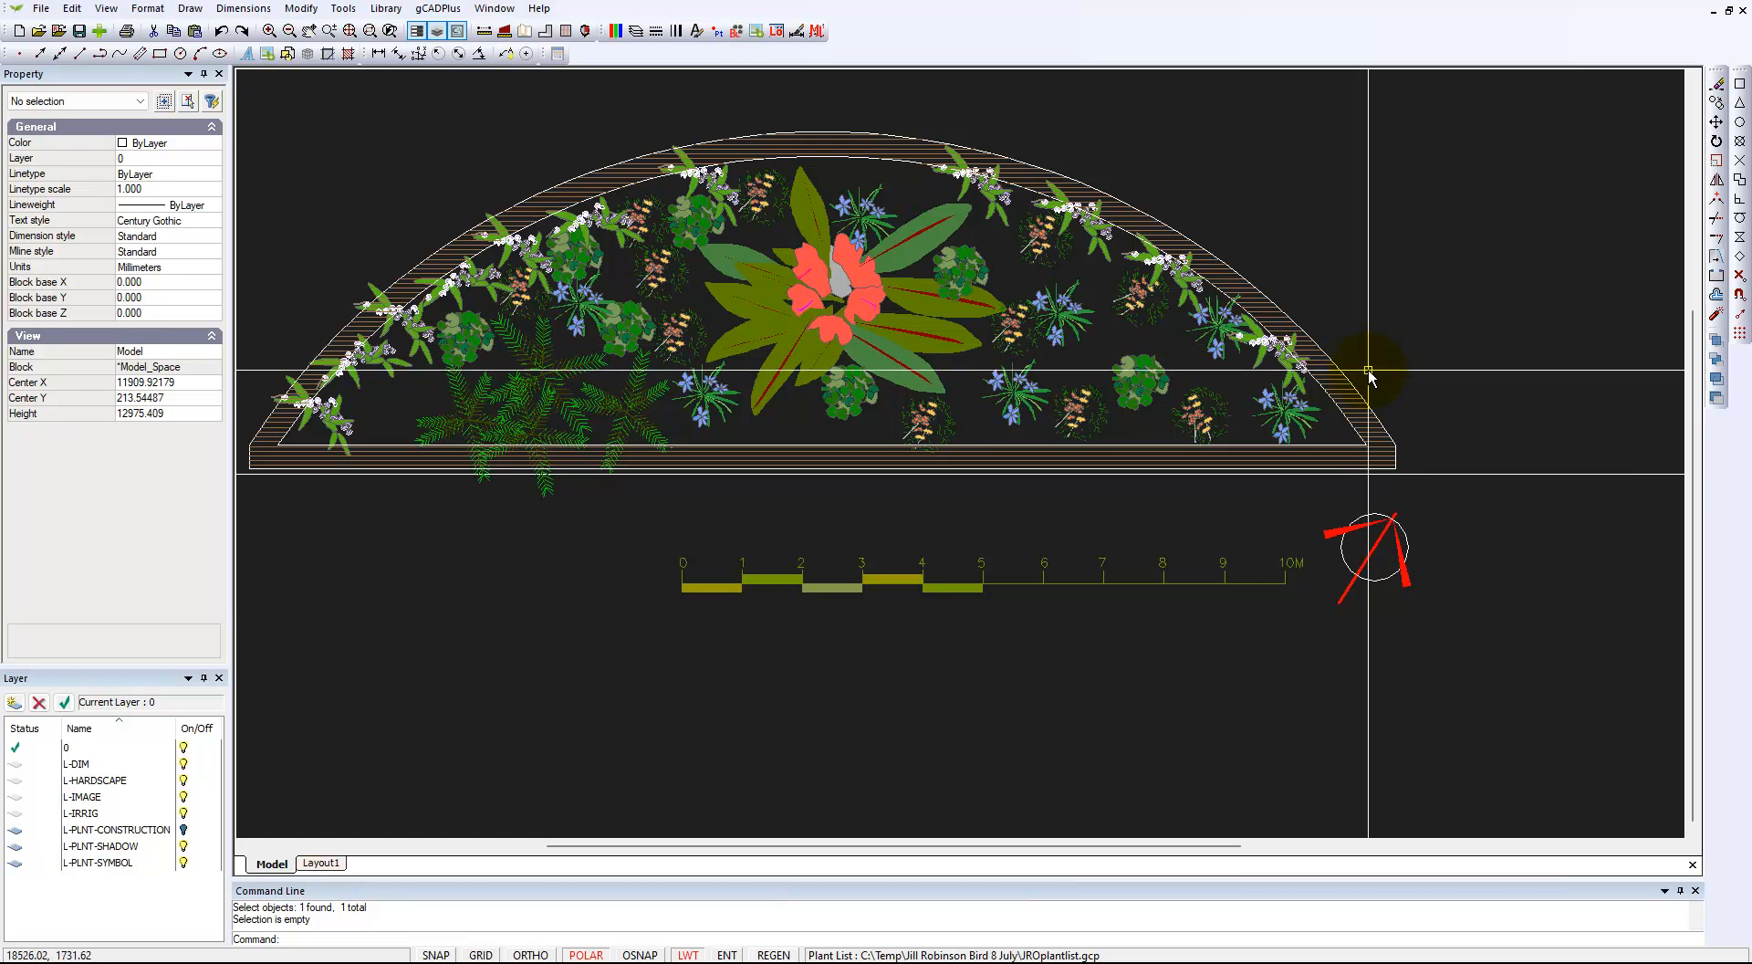
{"action": "scroll", "coordinate": [1358, 351], "scroll_direction": "up", "scroll_amount": 4}
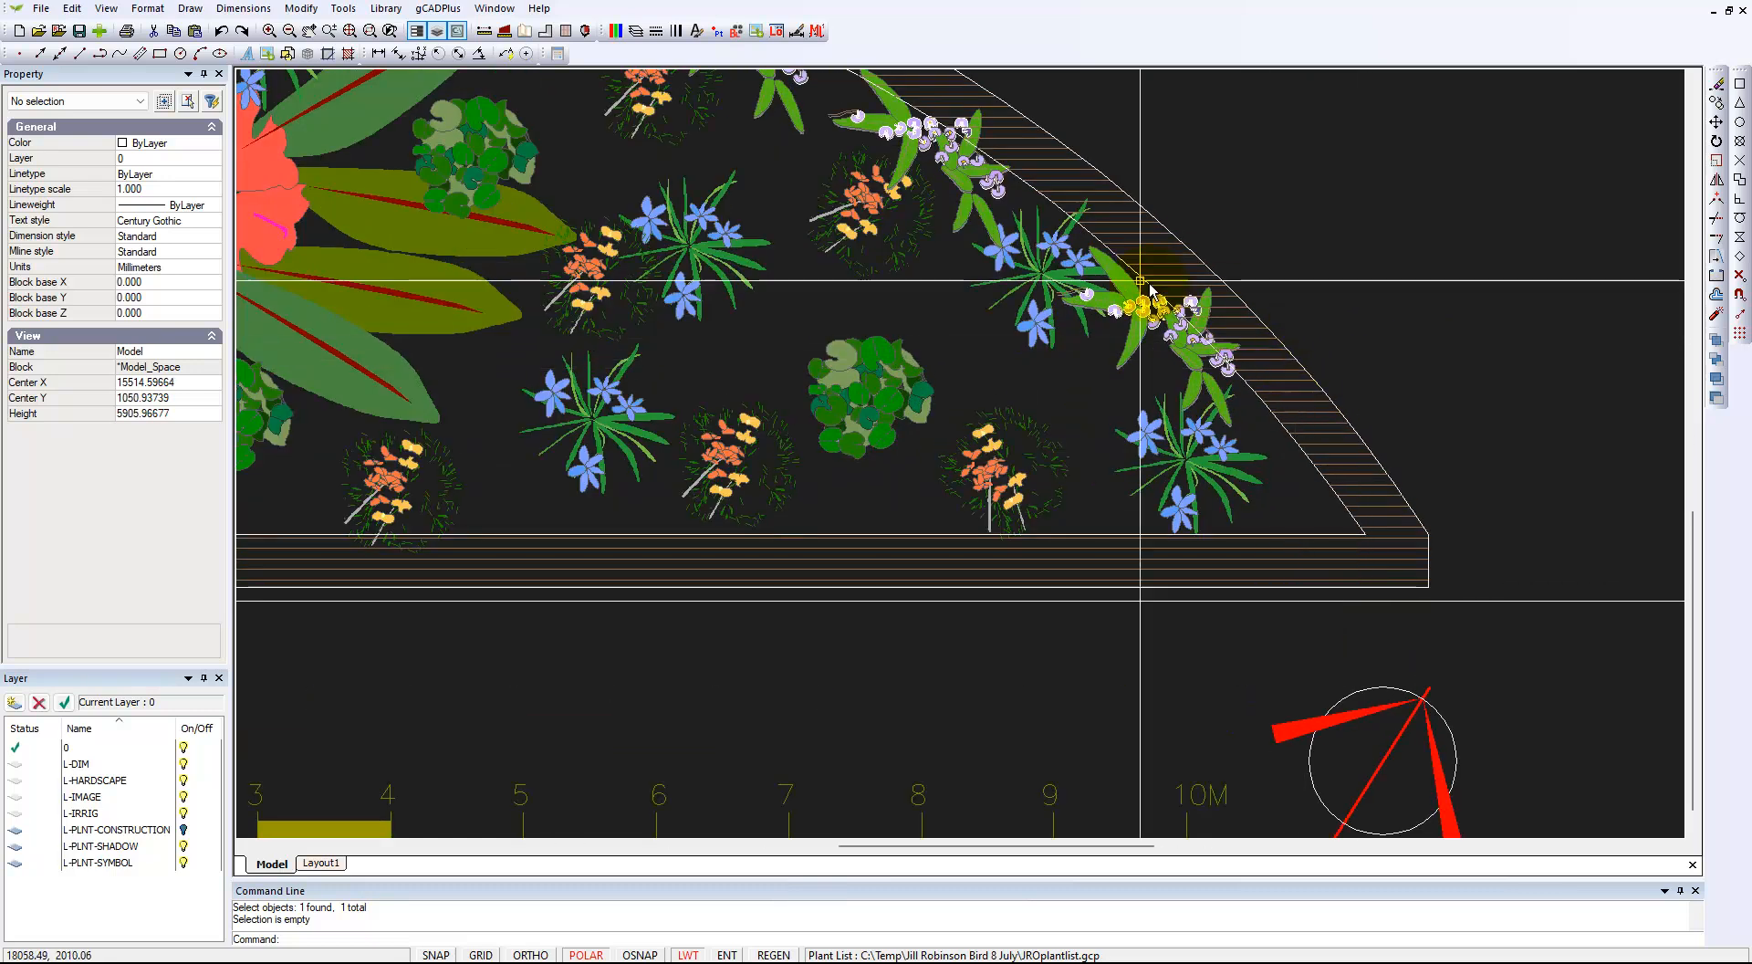
{"action": "left_click", "coordinate": [300, 11]}
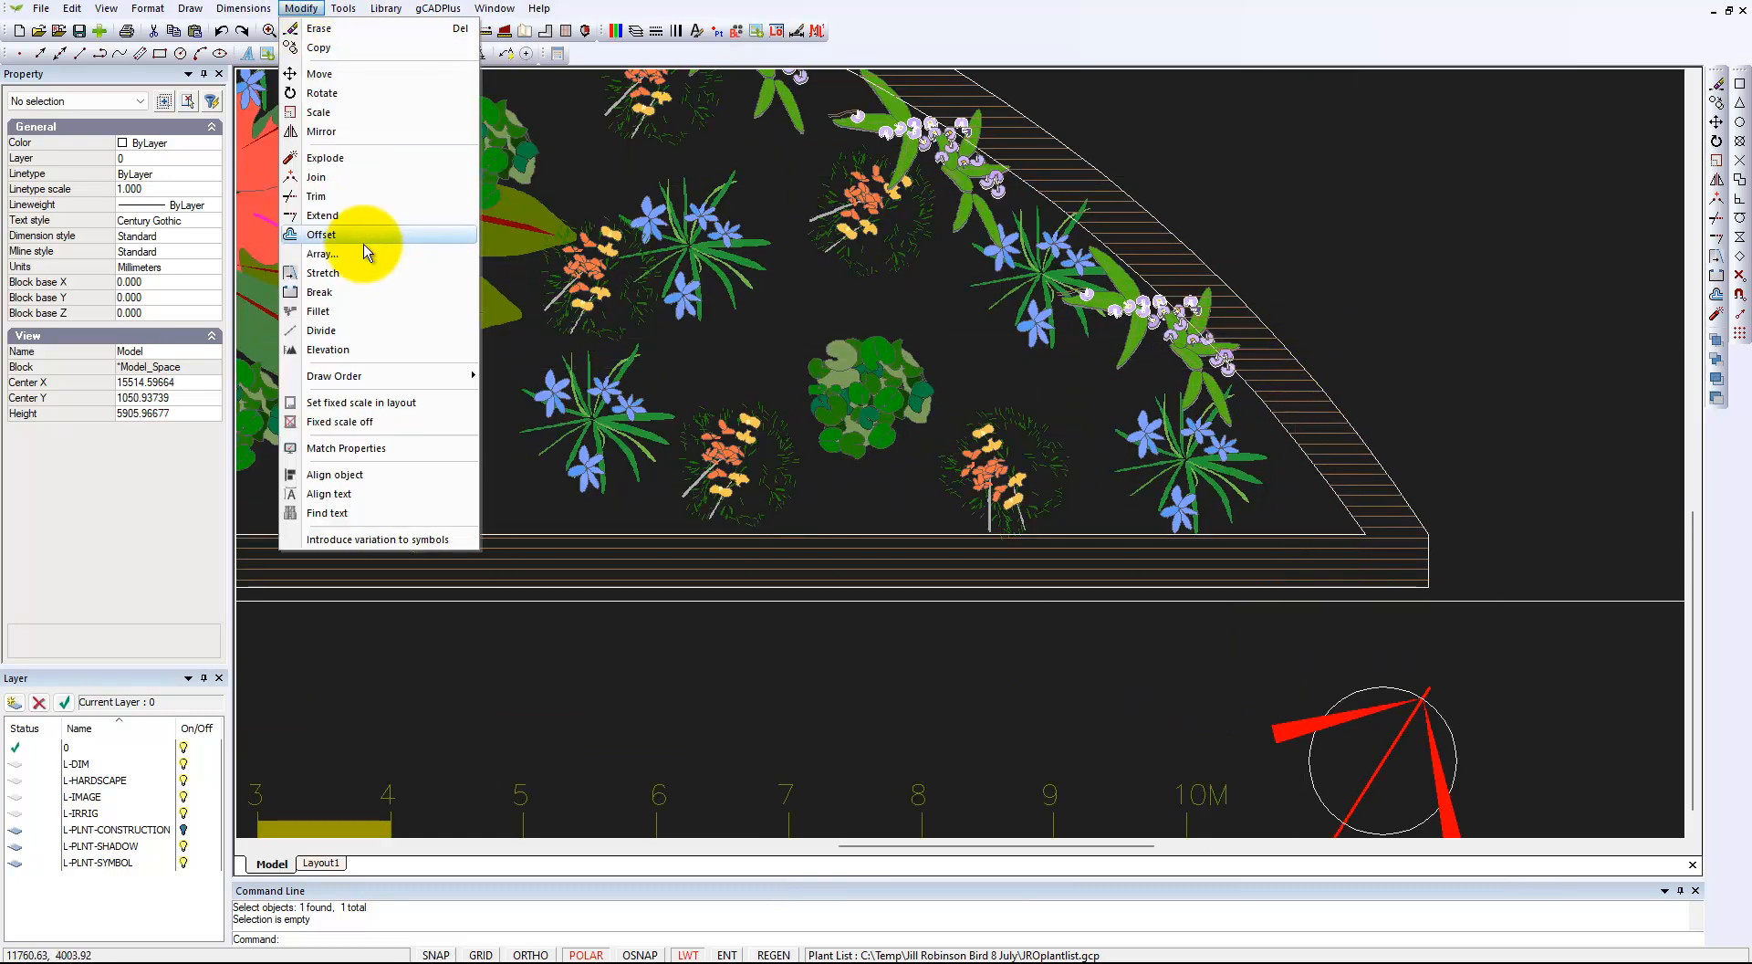
{"action": "left_click", "coordinate": [356, 456]}
{"action": "left_click", "coordinate": [1196, 369]}
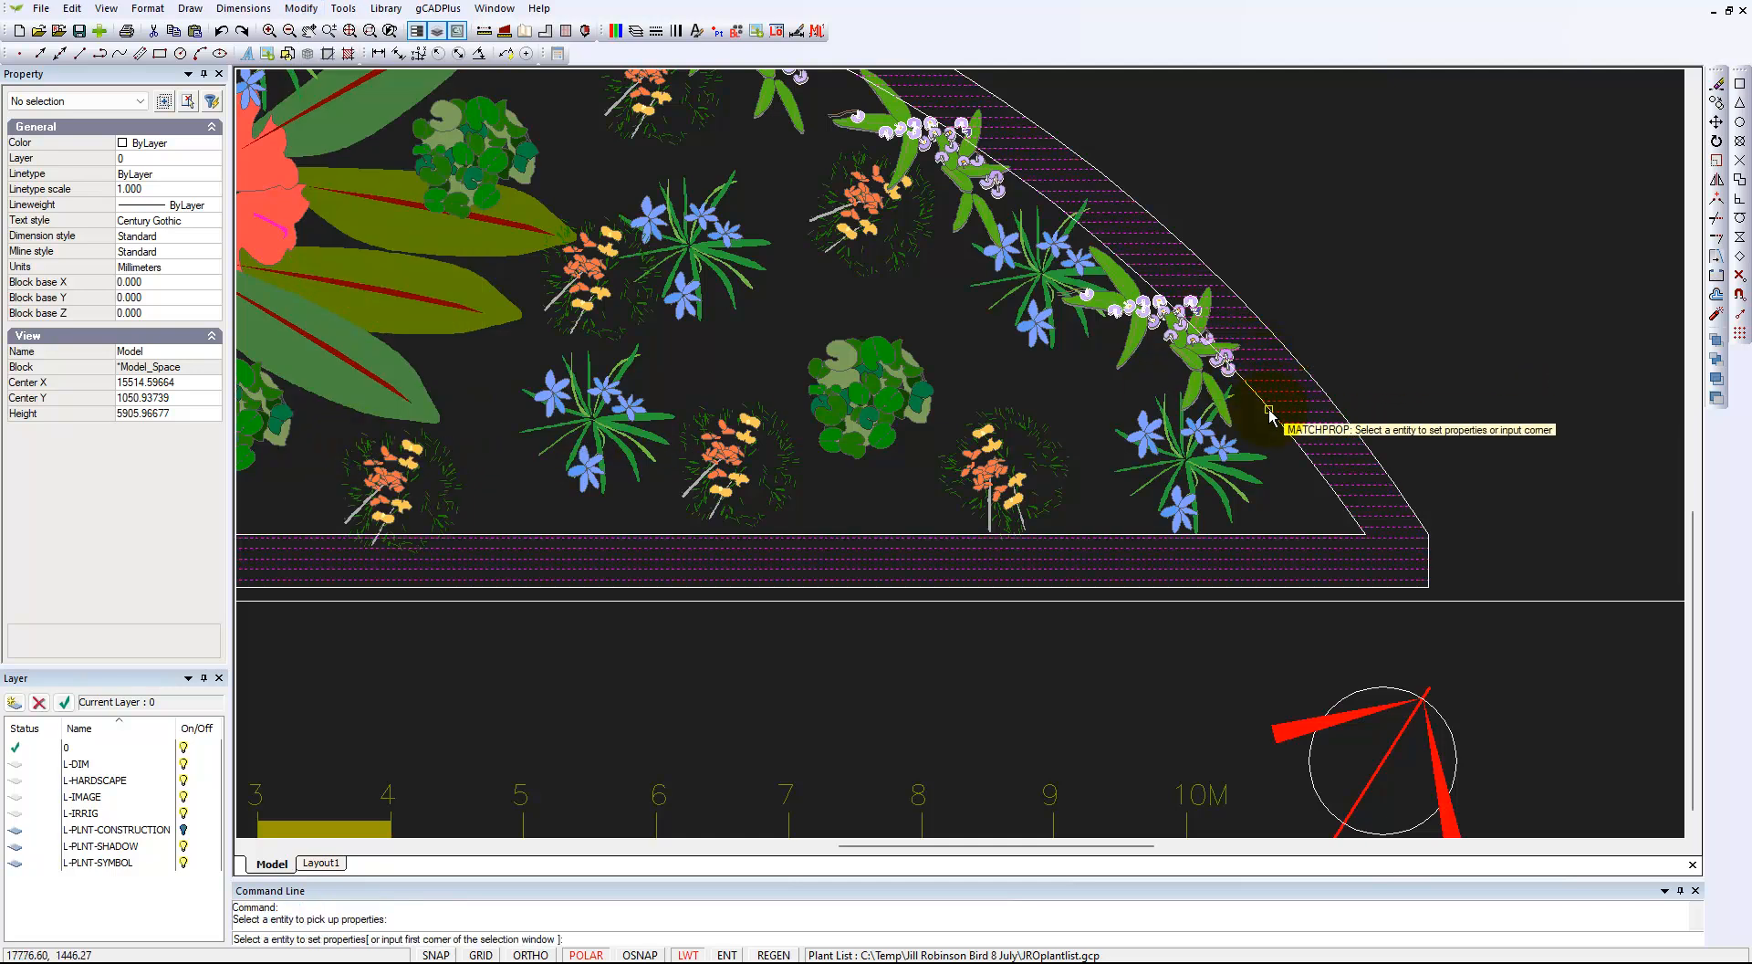
{"action": "left_click", "coordinate": [1307, 369]}
{"action": "right_click", "coordinate": [1368, 320]}
{"action": "scroll", "coordinate": [1373, 329], "scroll_direction": "down", "scroll_amount": 4}
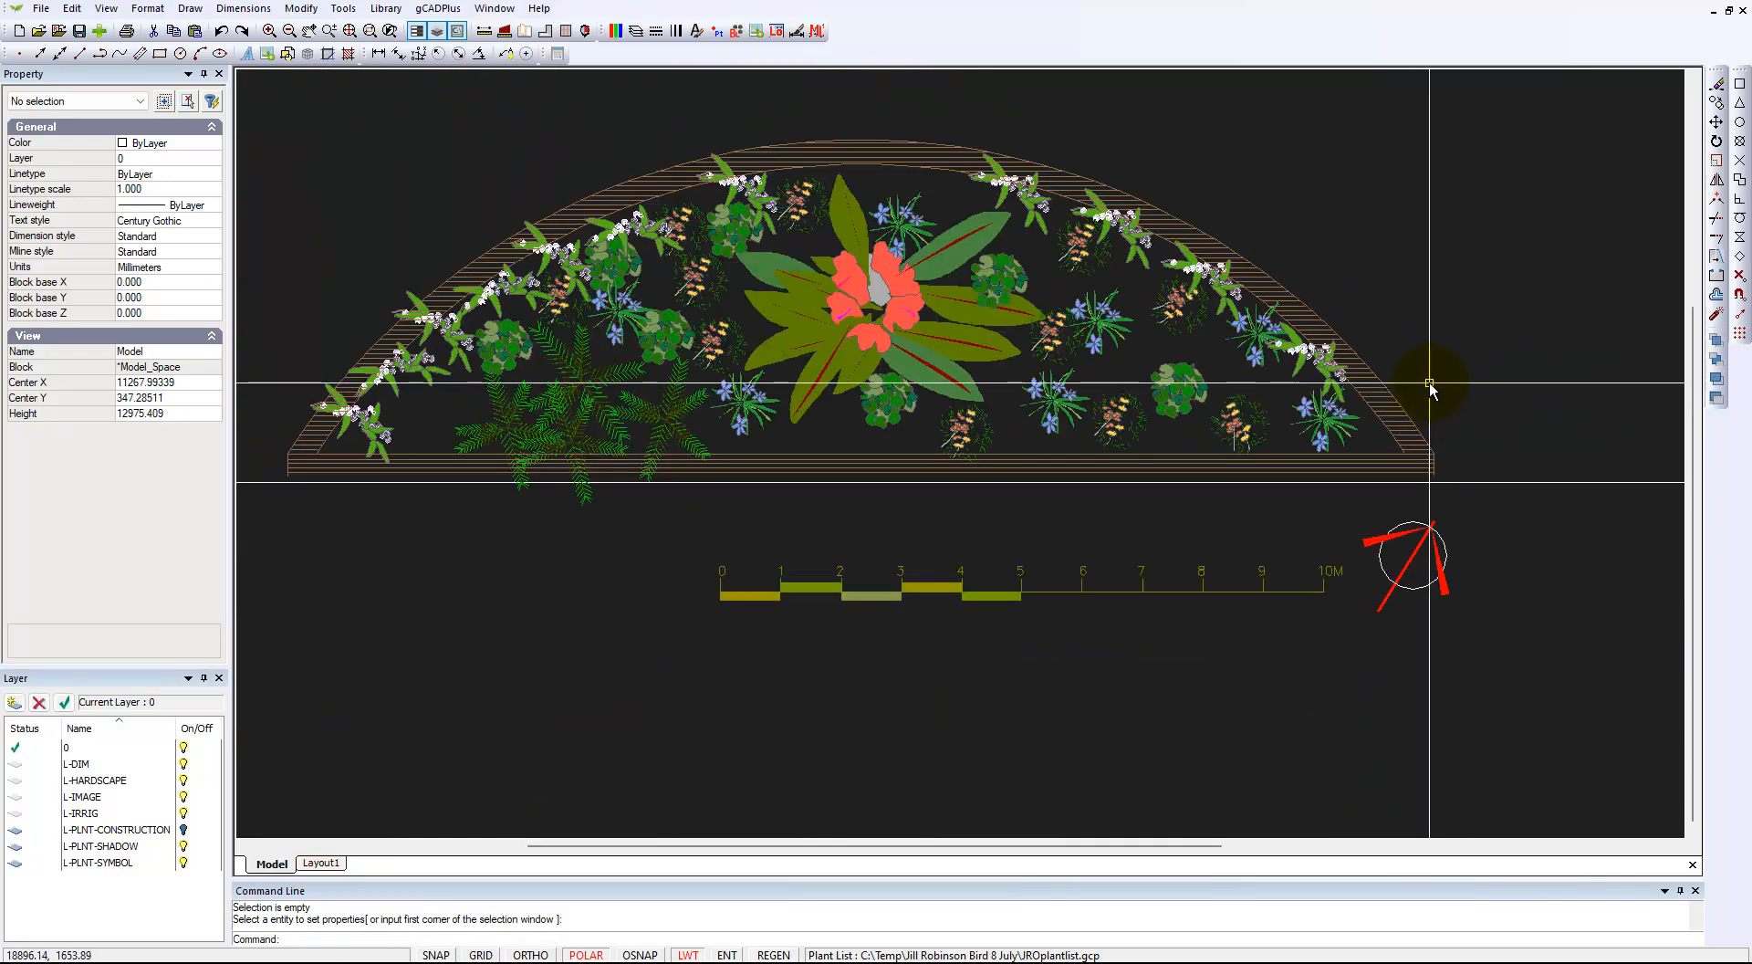
Step: Check the hatched bed on Layout1 and return to model space
{"action": "left_click", "coordinate": [321, 865]}
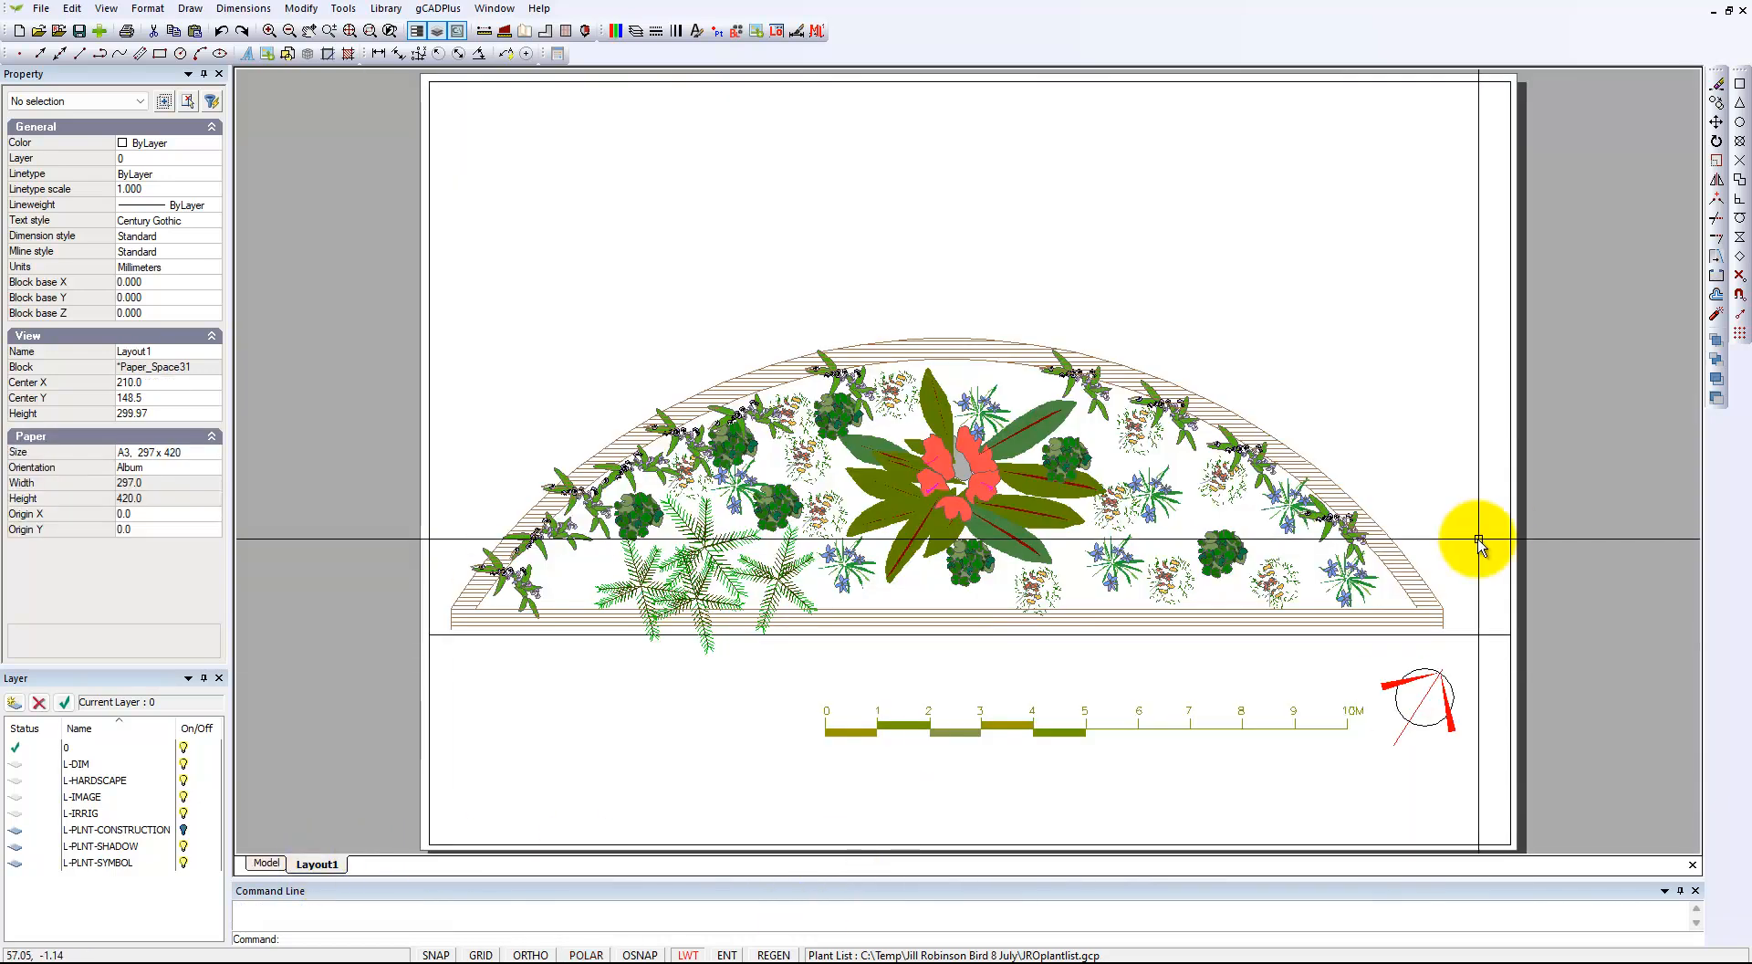
{"action": "left_click", "coordinate": [267, 862]}
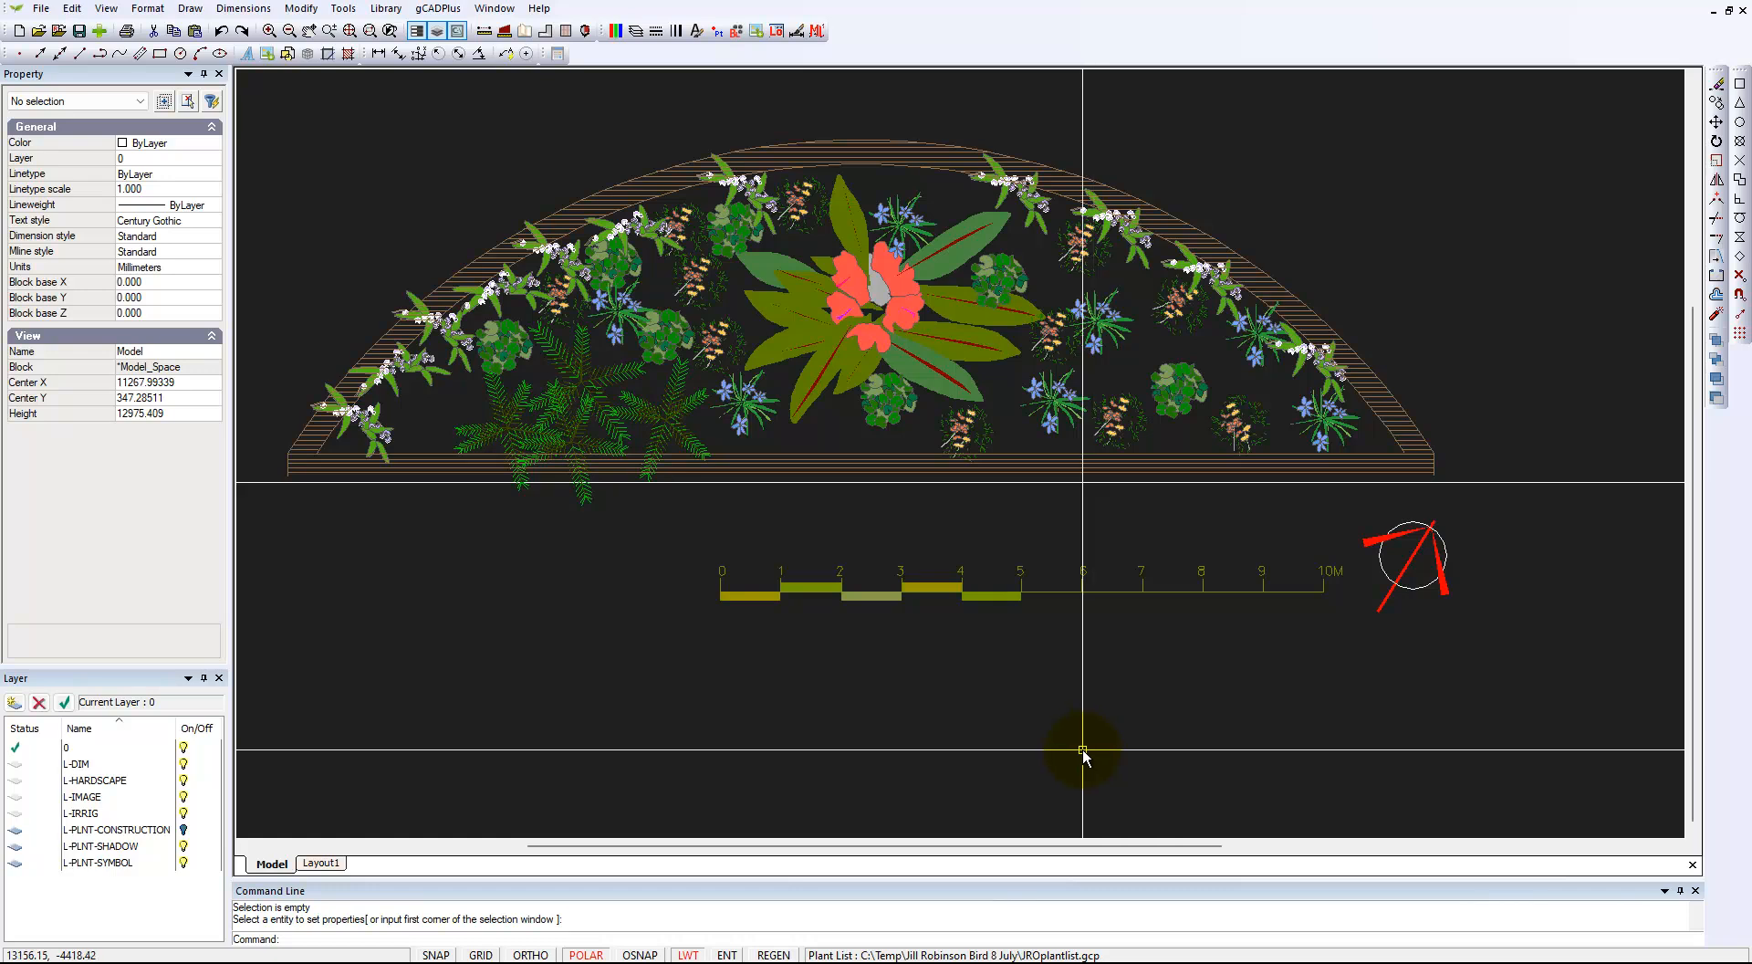
{"action": "scroll", "coordinate": [1095, 701], "scroll_direction": "down", "scroll_amount": 1}
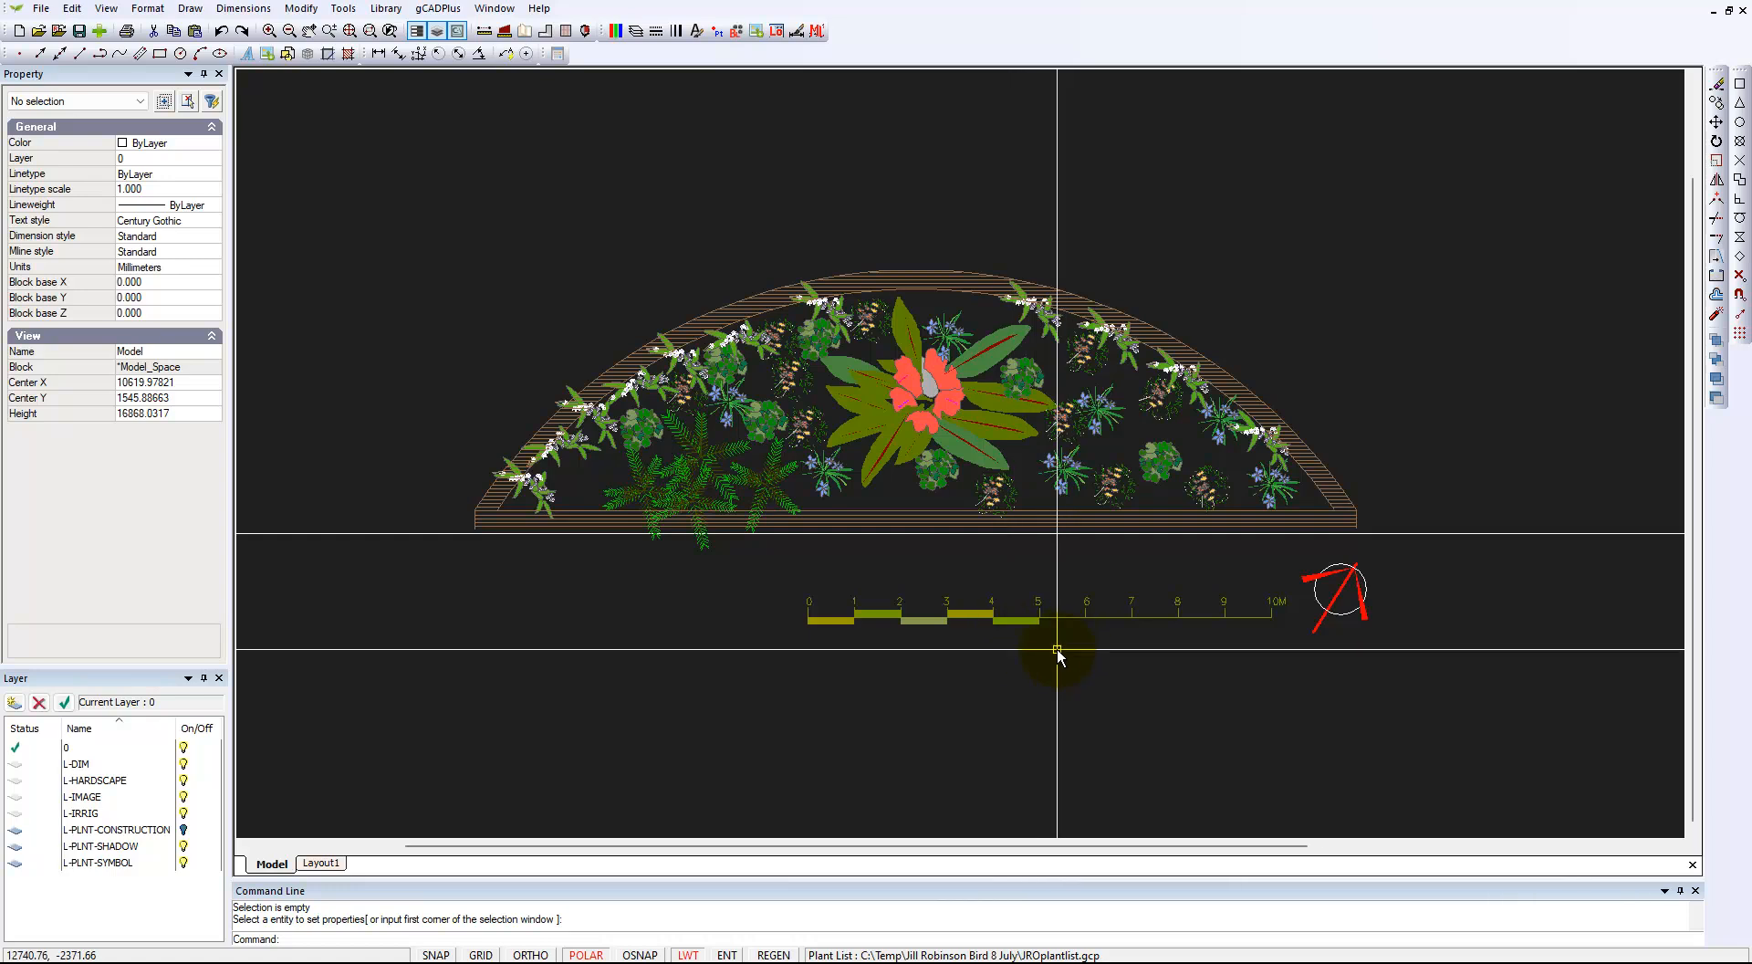
Step: Move the Layout1 viewport's display area down in model space and display it on the layout, fitting the whole sheet in view
{"action": "left_click", "coordinate": [320, 864]}
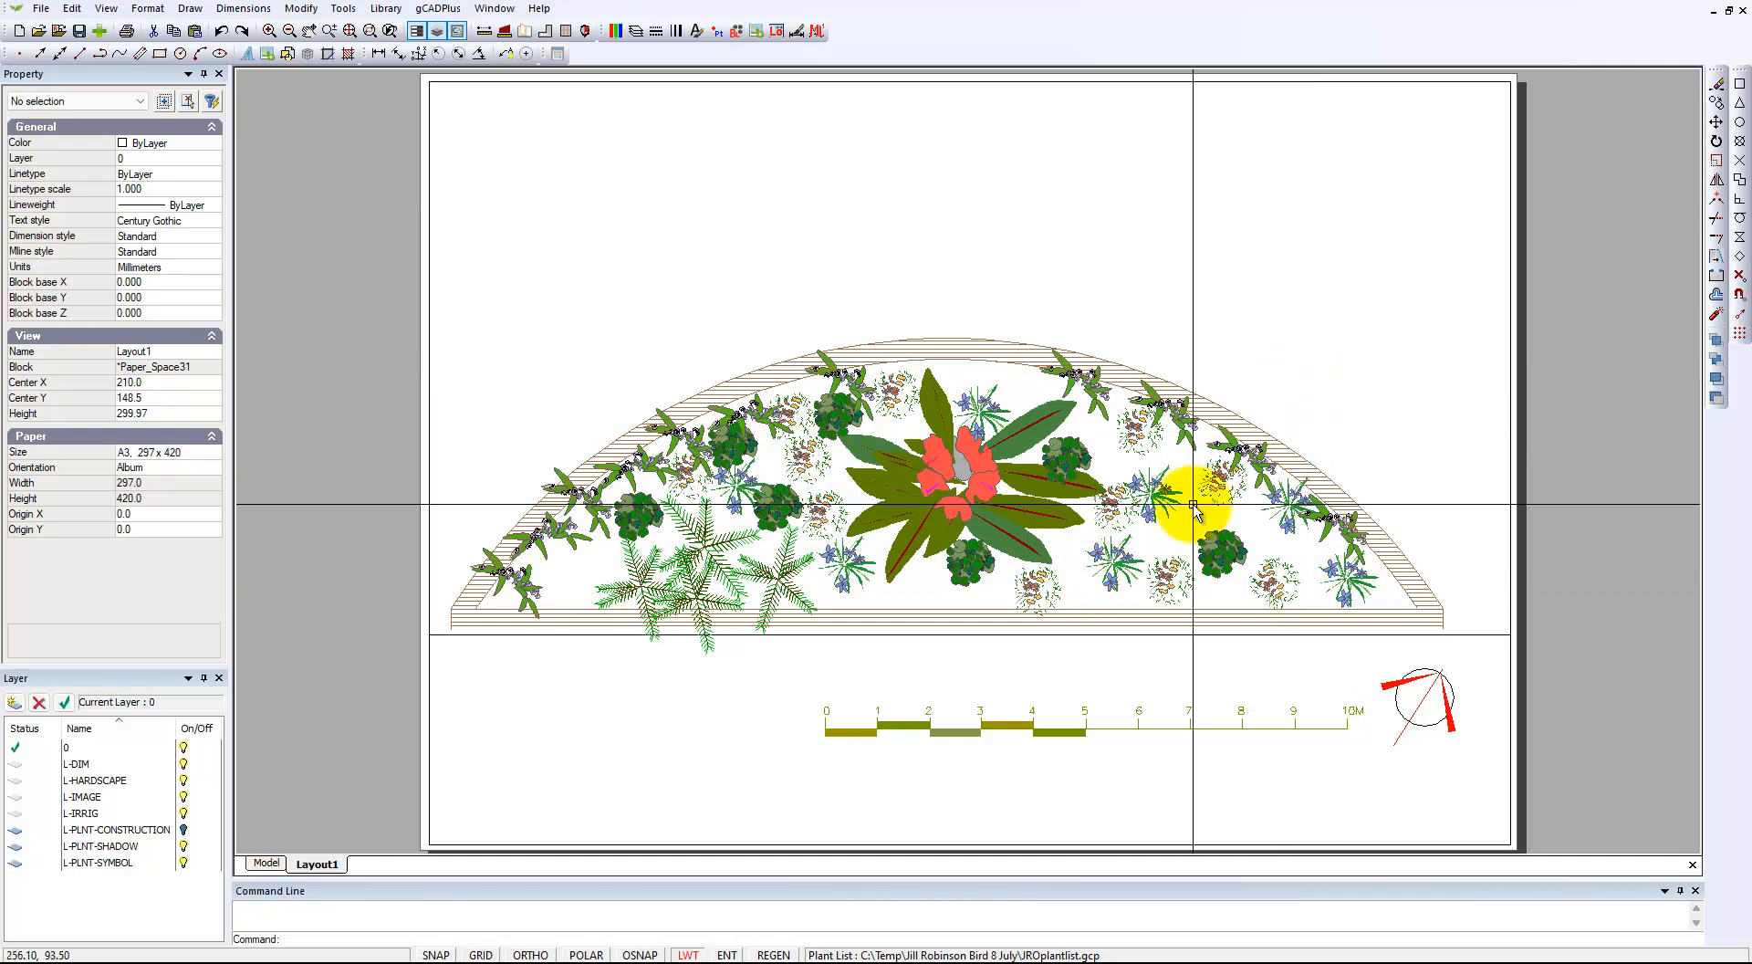
{"action": "double_click", "coordinate": [1241, 394]}
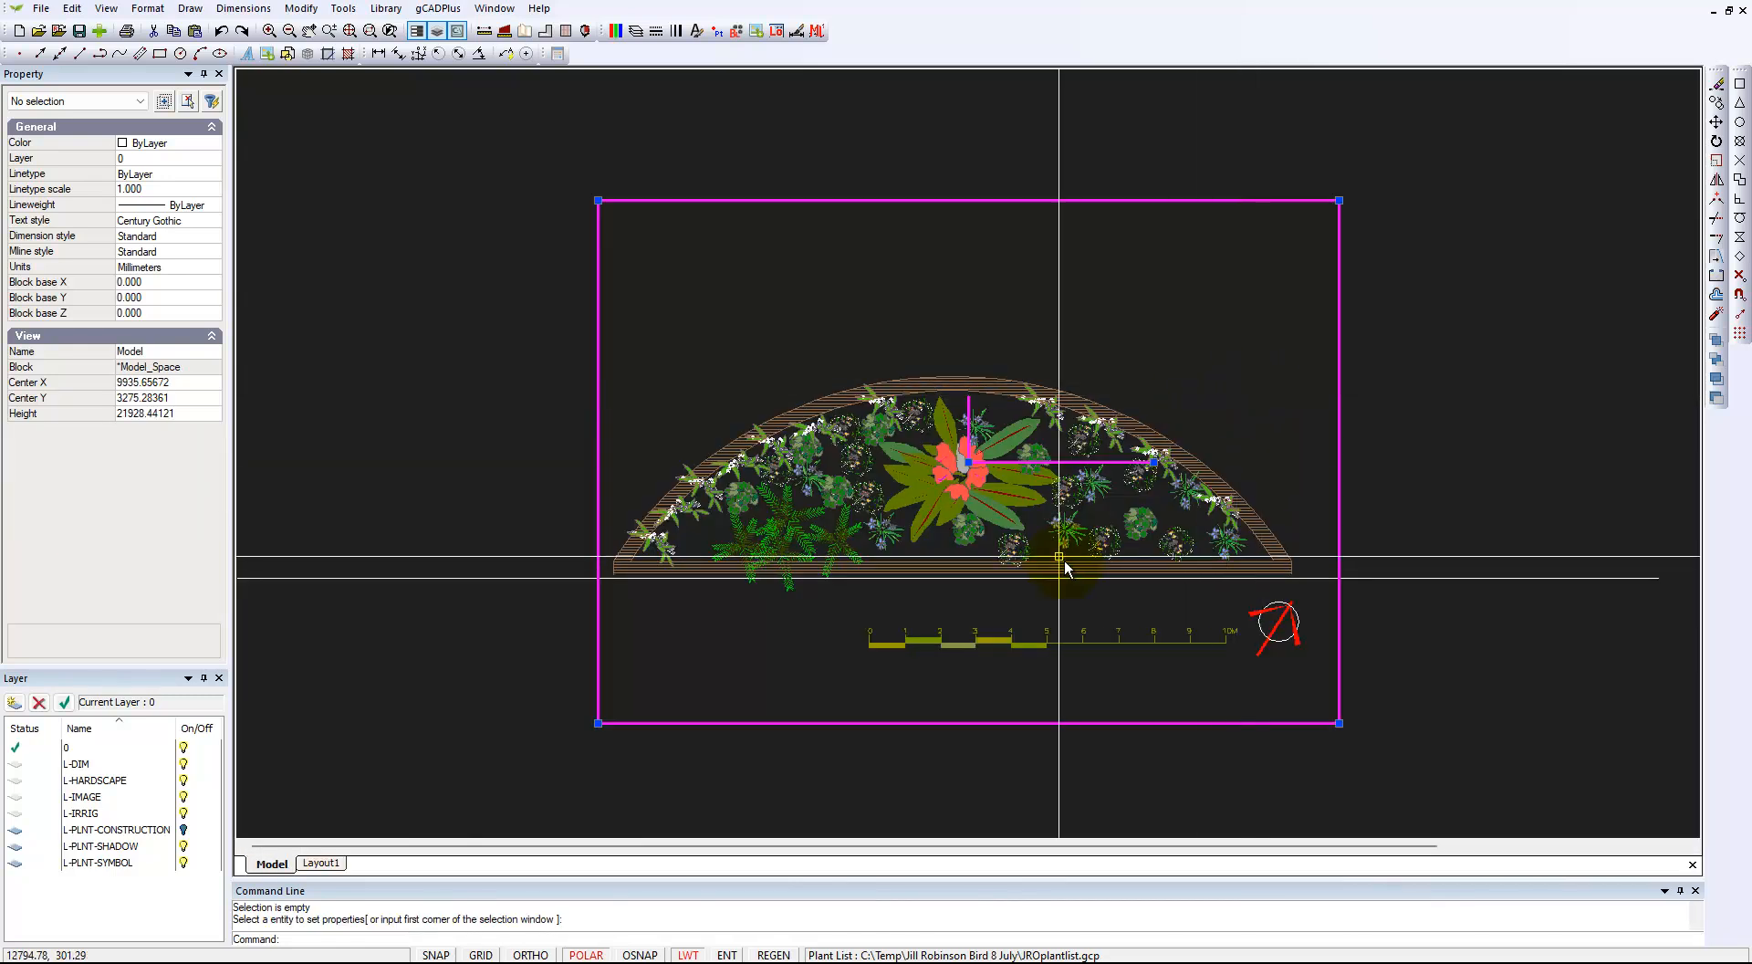
{"action": "left_click", "coordinate": [969, 463]}
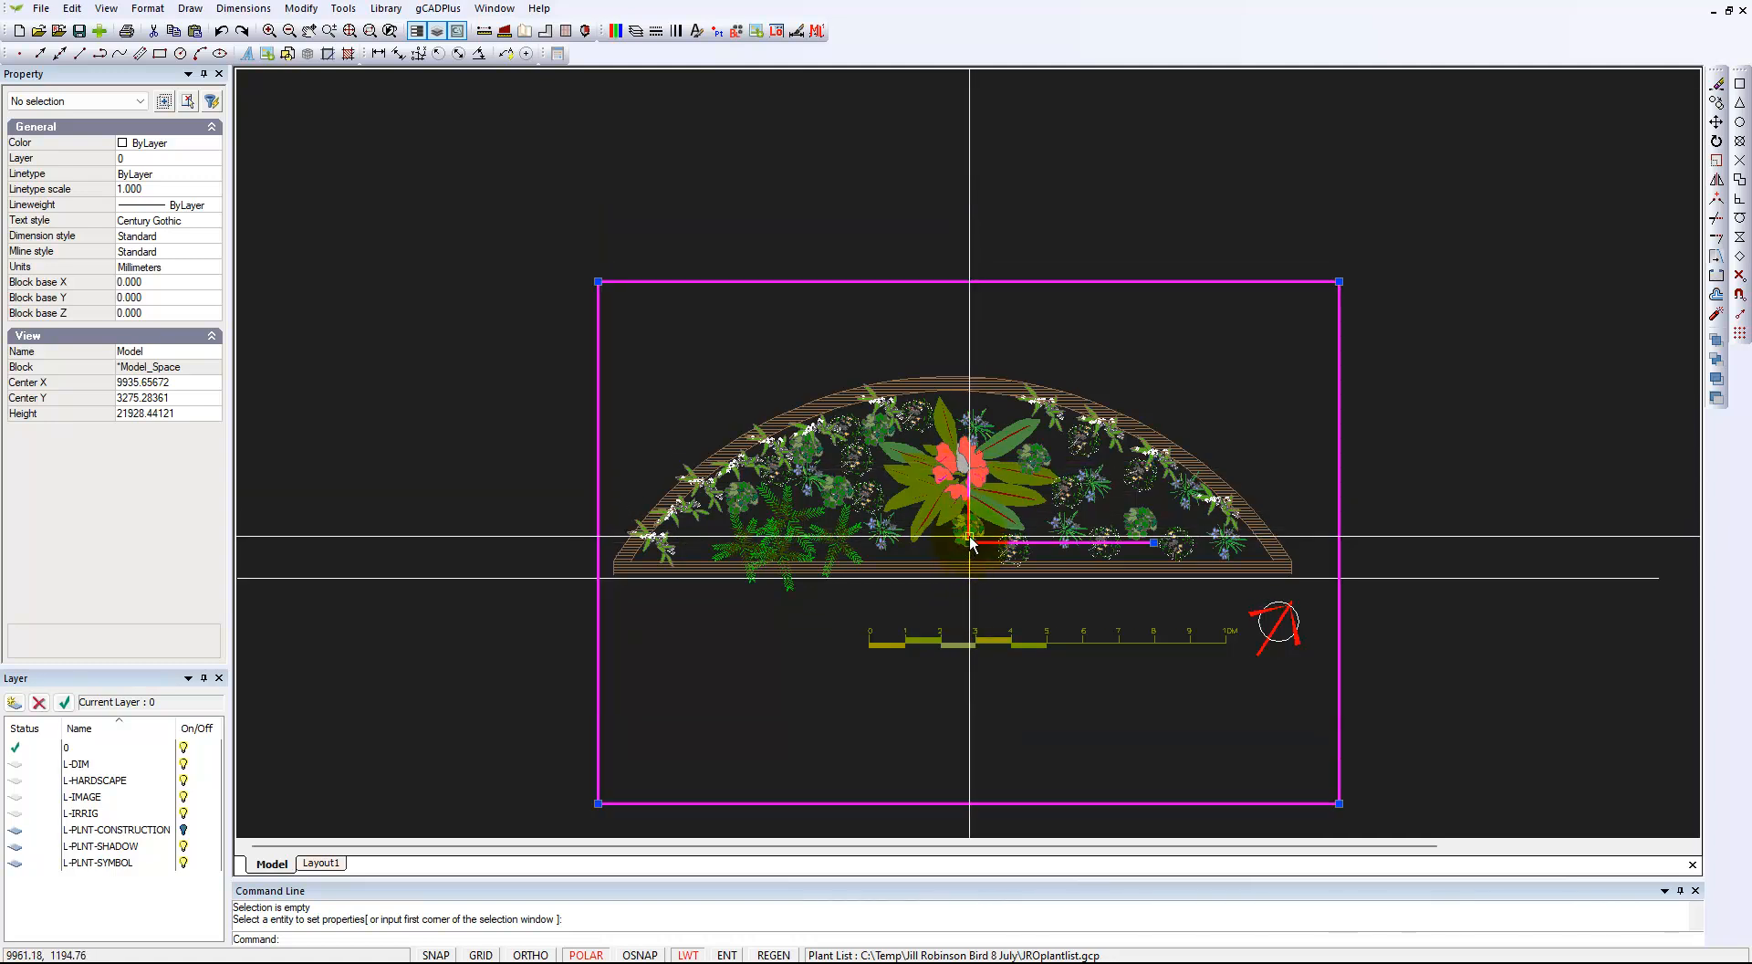
{"action": "right_click", "coordinate": [1214, 327]}
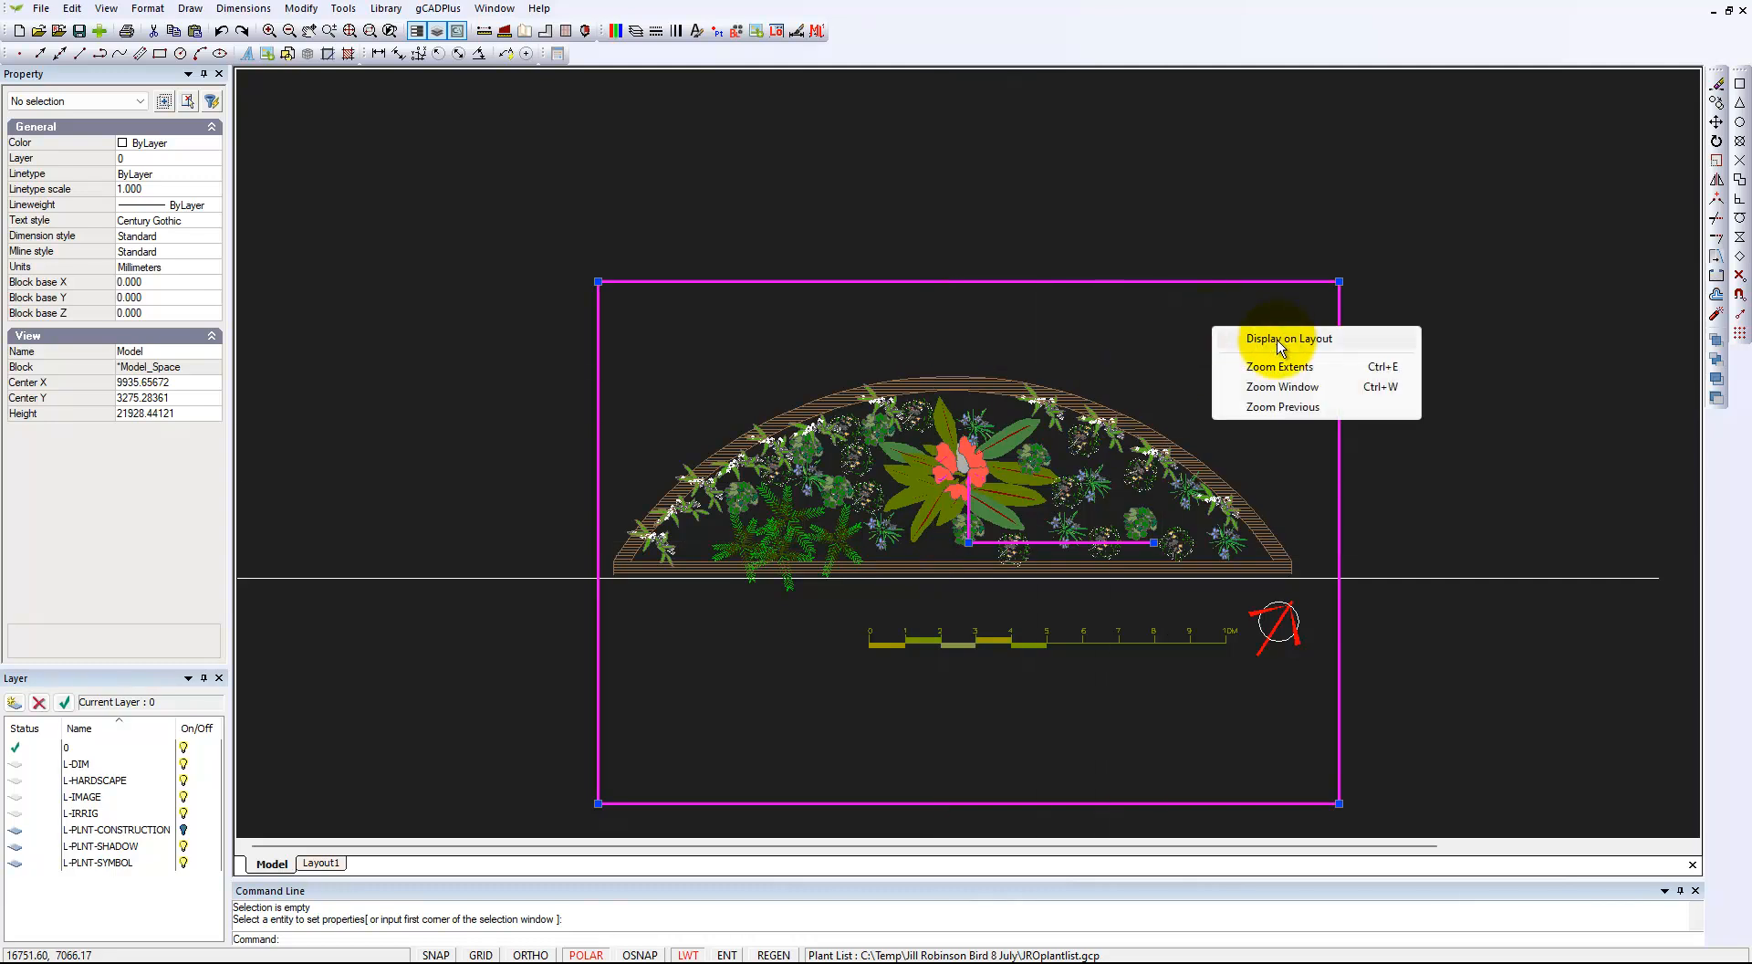
{"action": "left_click", "coordinate": [1280, 343]}
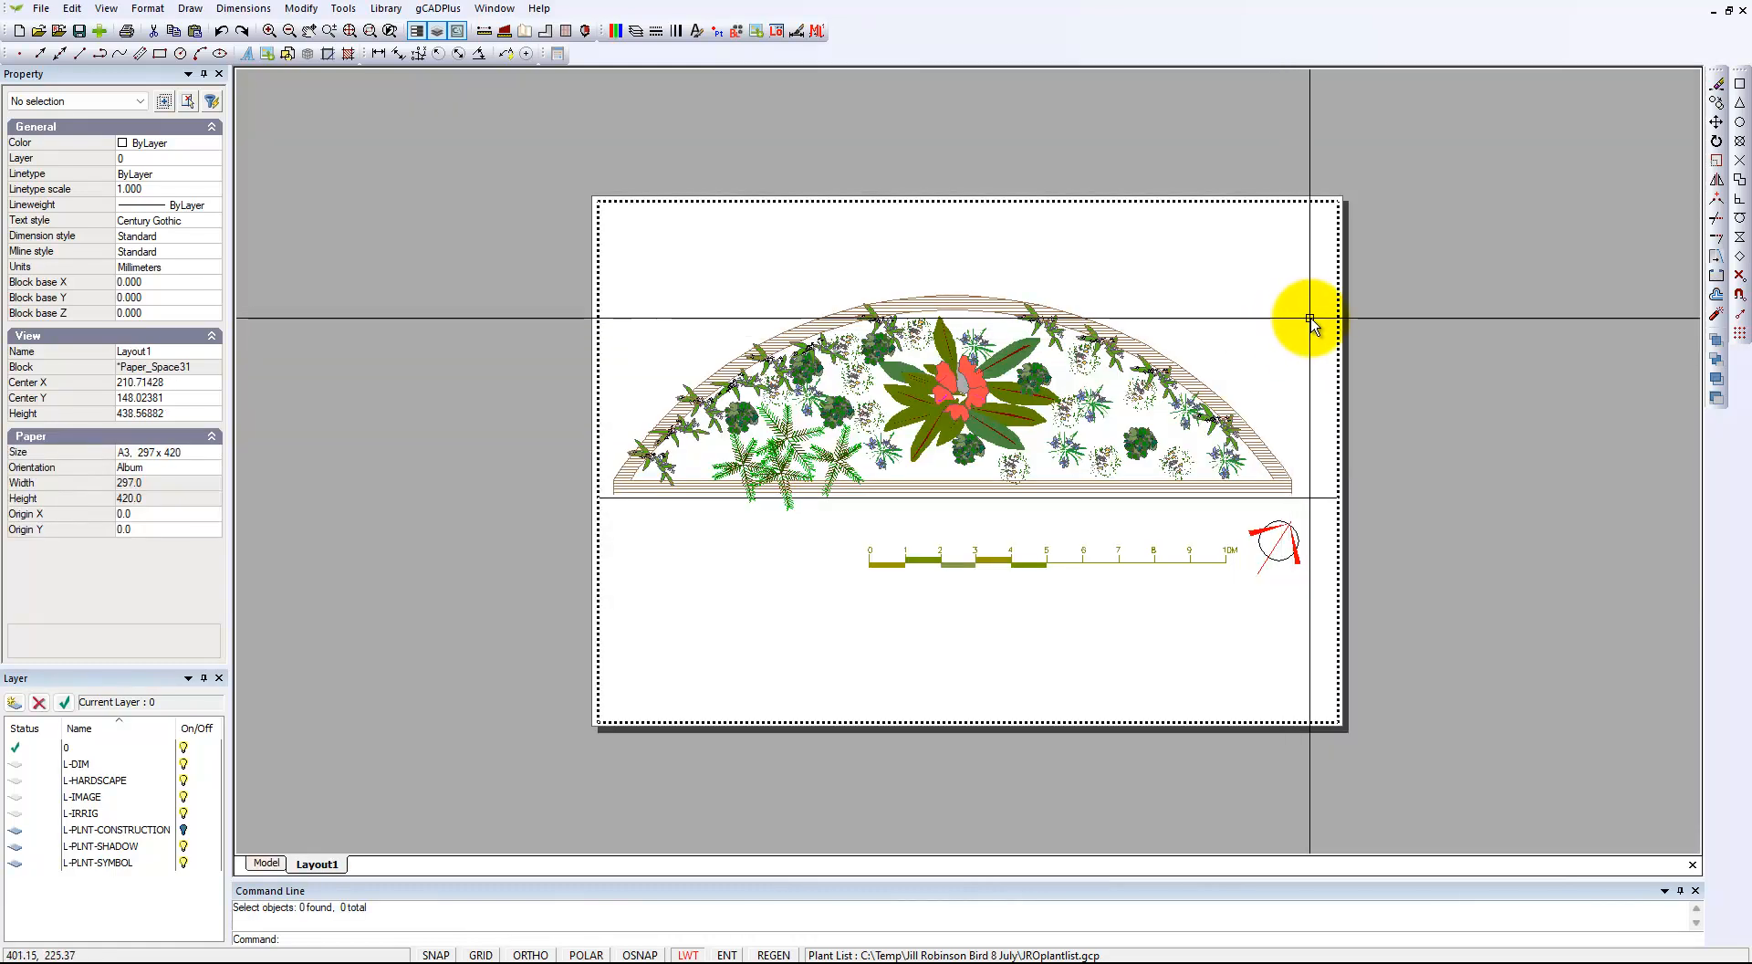
{"action": "key", "text": "Escape"}
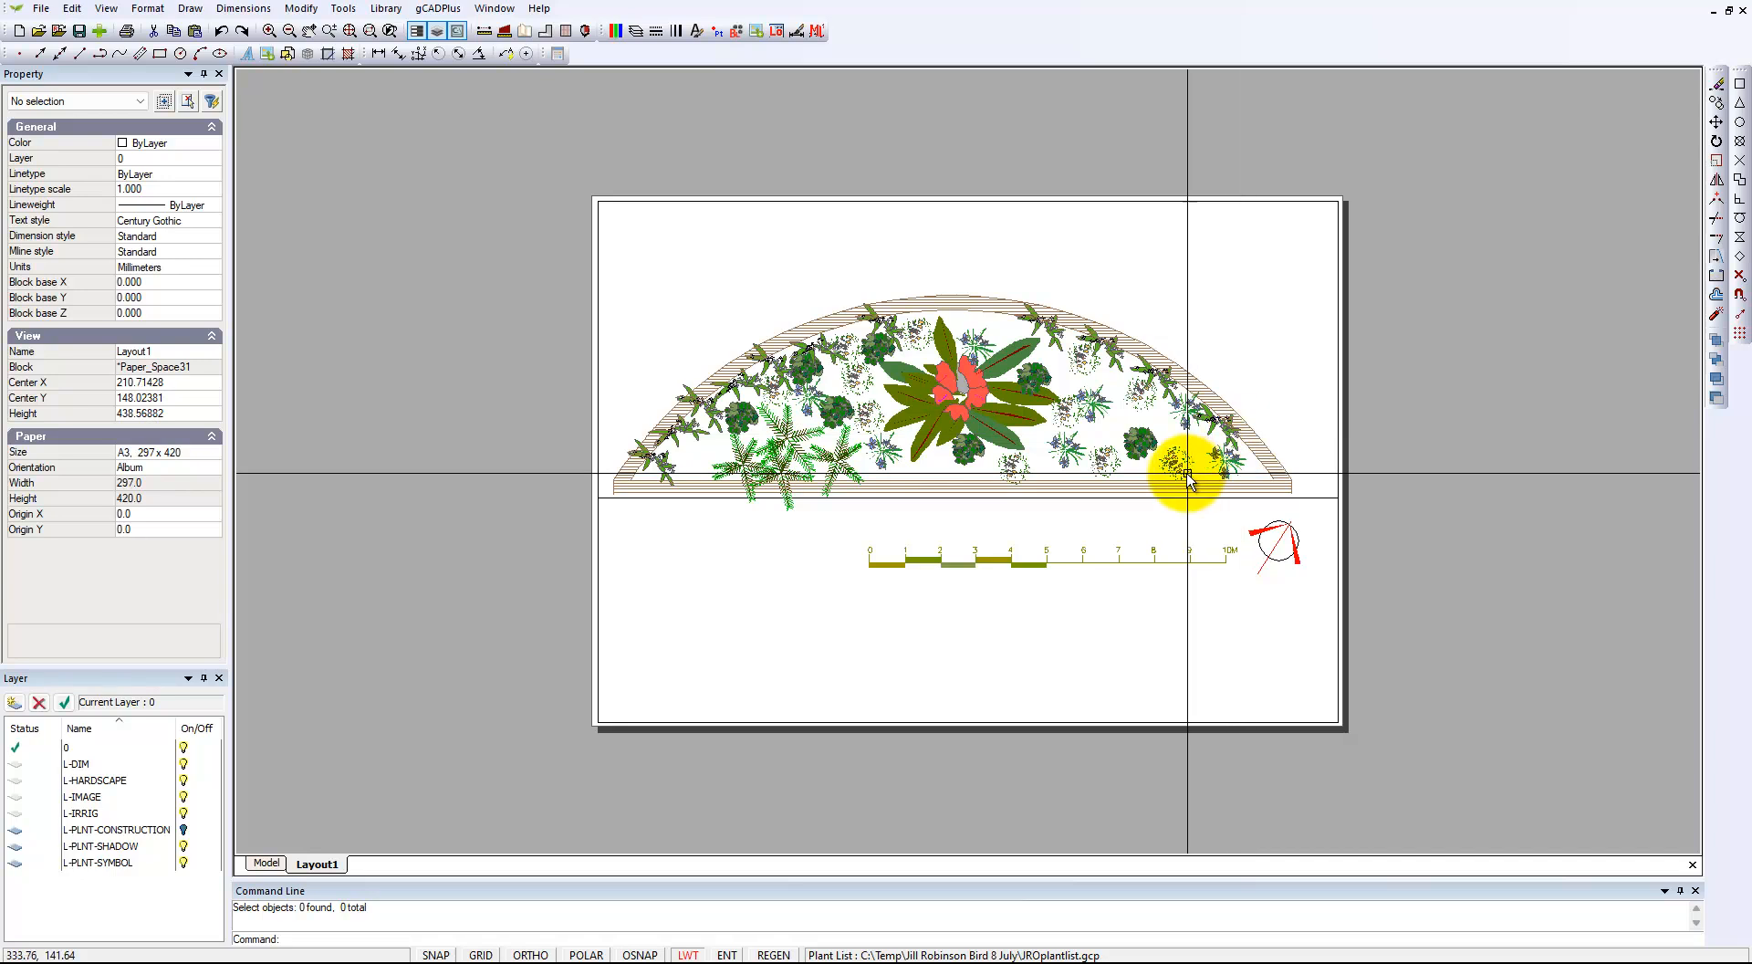
{"action": "right_click", "coordinate": [1470, 442]}
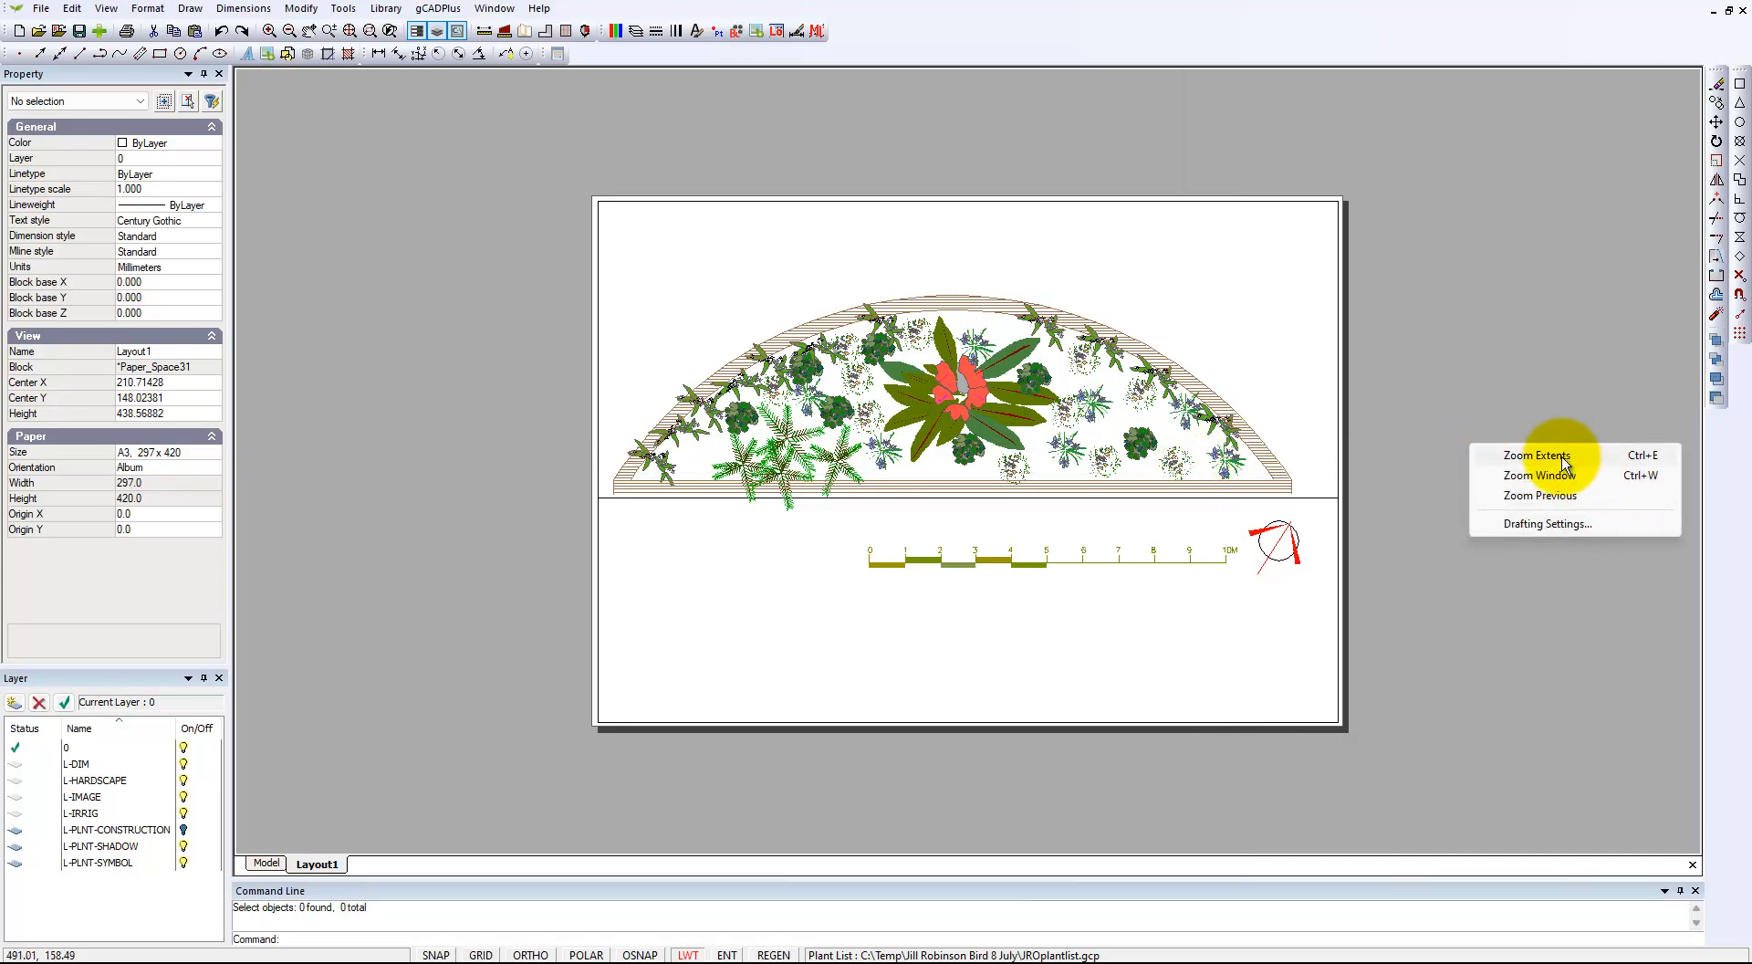
{"action": "left_click", "coordinate": [1537, 454]}
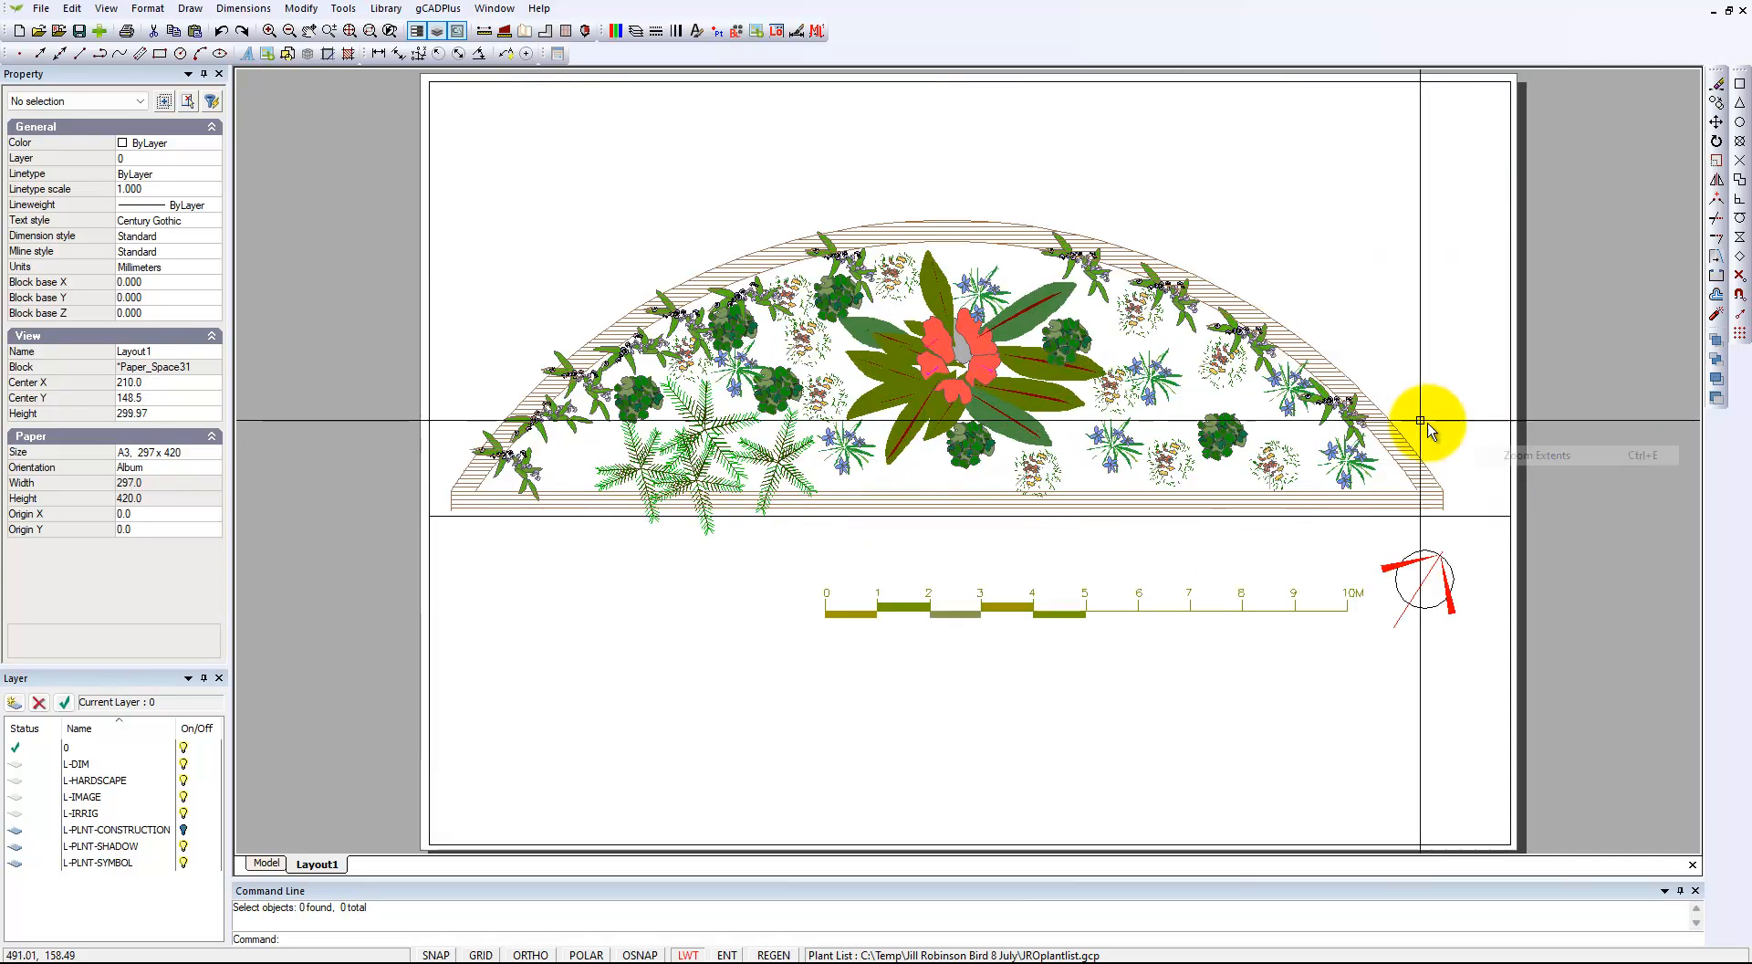
Step: Add a viewport about 98 by 73 mm to Layout1, overlapping the sheet's lower right corner below the north arrow
{"action": "right_click", "coordinate": [327, 871]}
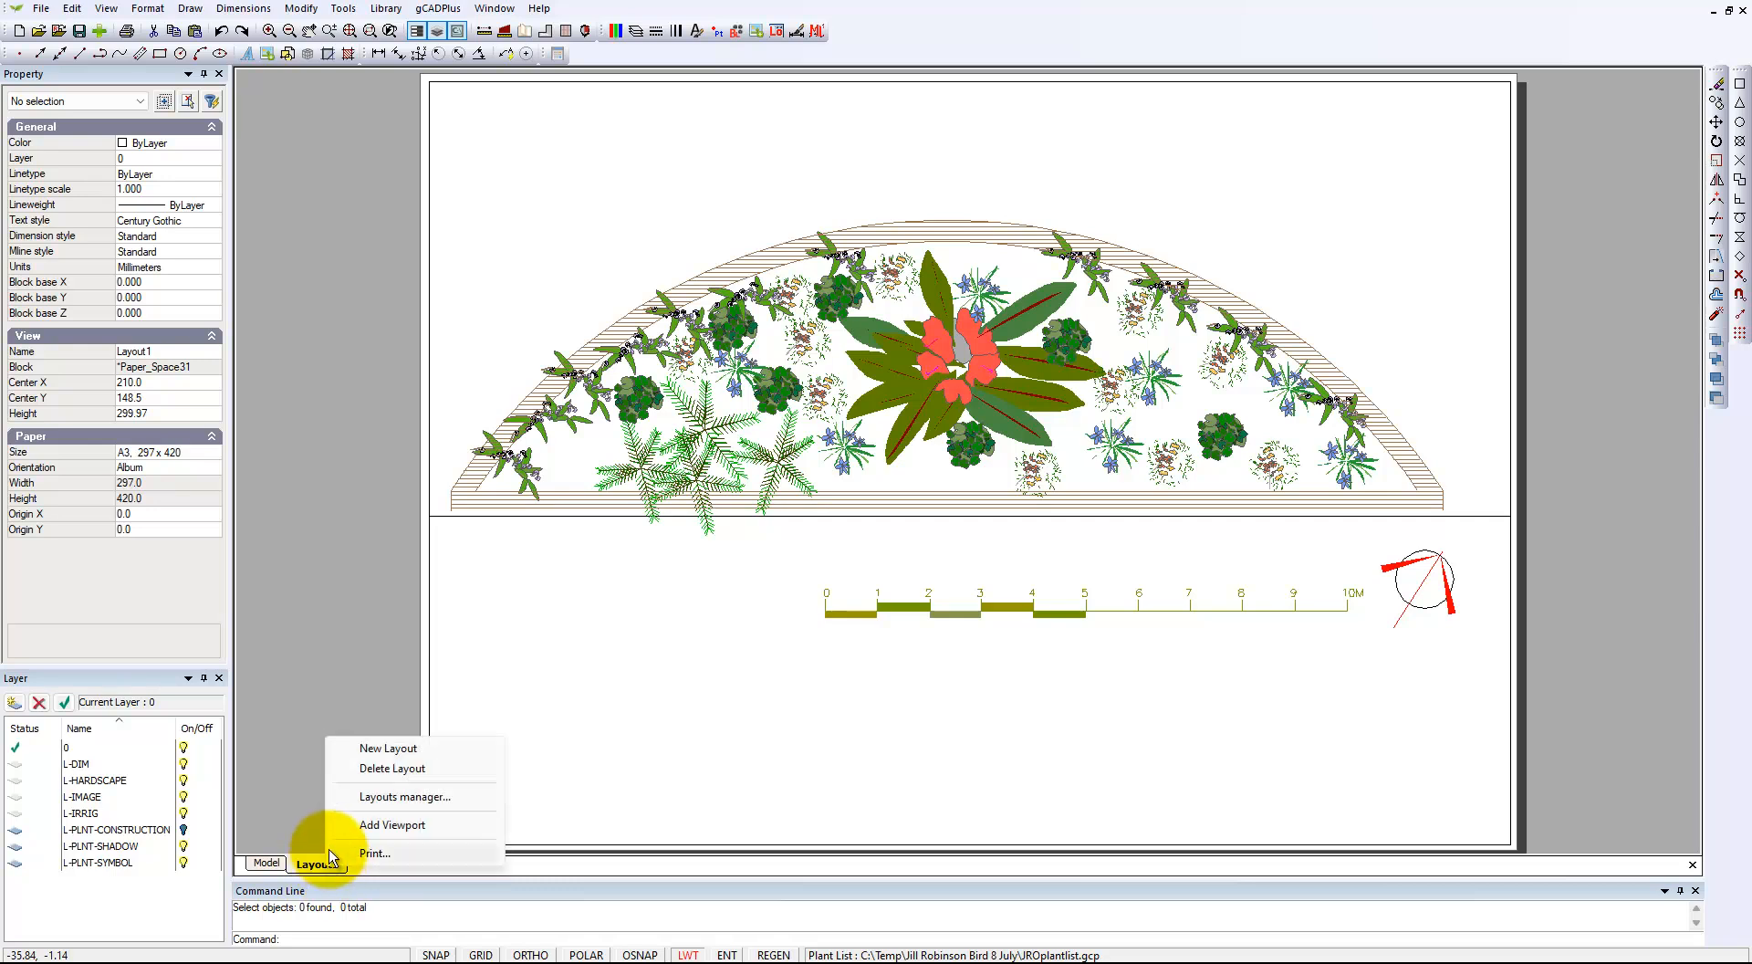
{"action": "left_click", "coordinate": [428, 827]}
{"action": "middle_click_drag", "start_coordinate": [755, 559], "coordinate": [669, 418]}
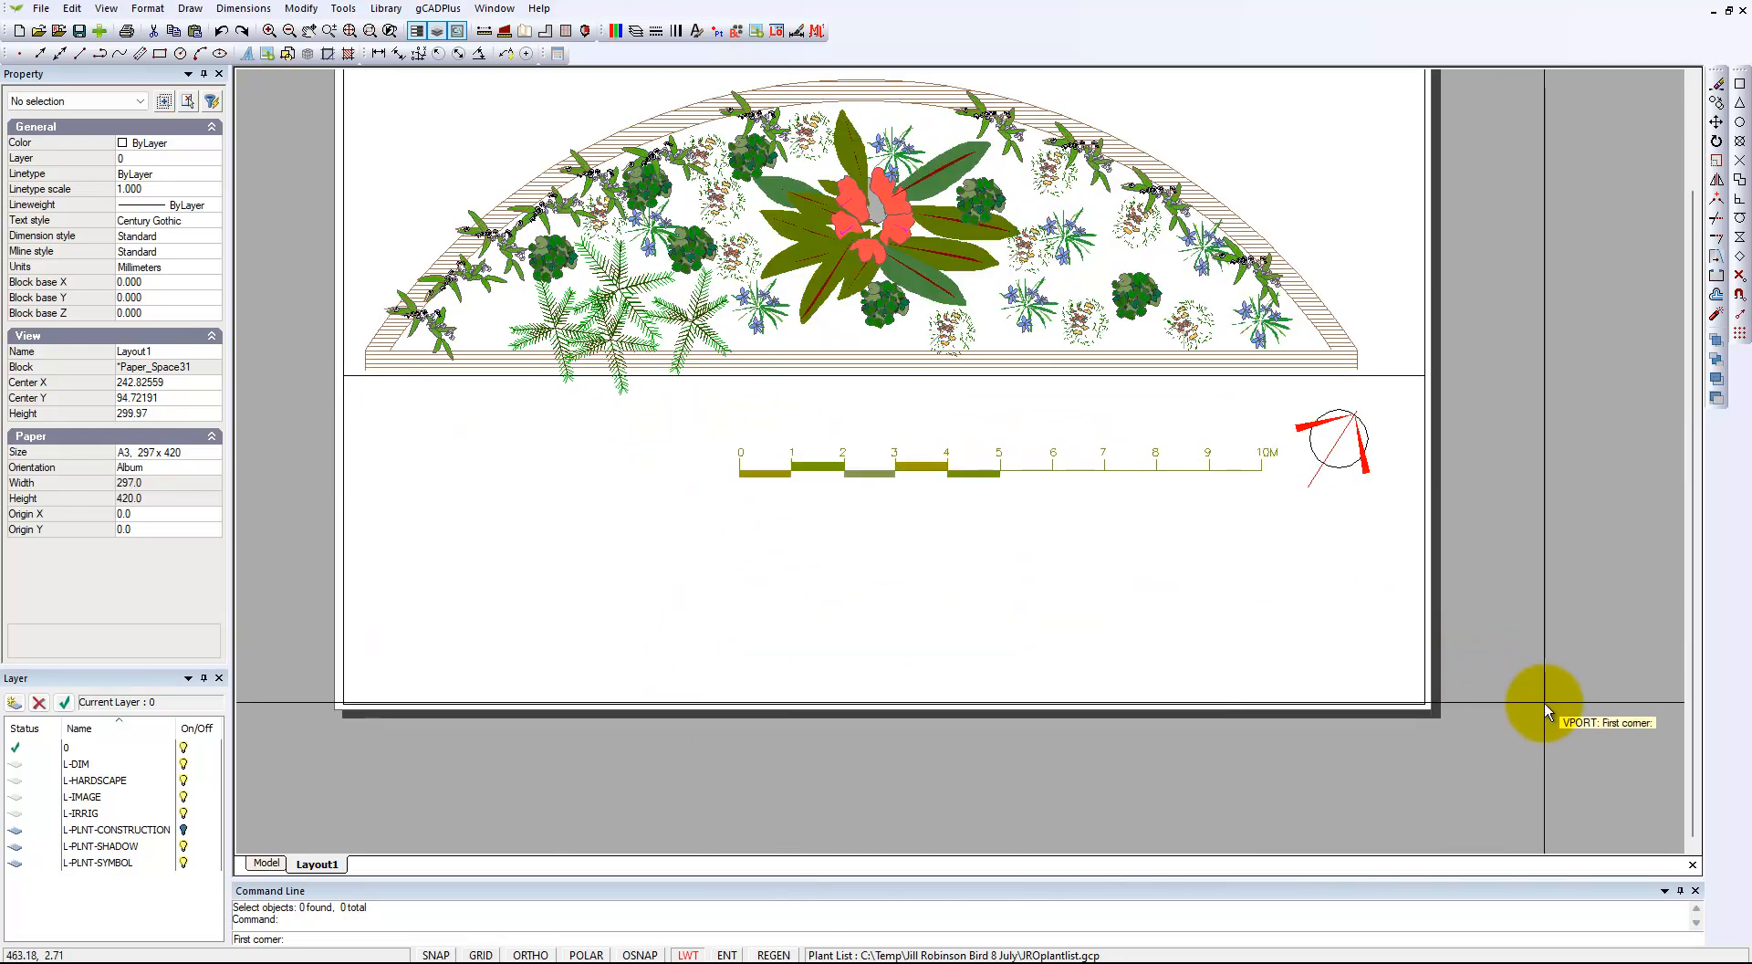
{"action": "left_click", "coordinate": [1572, 695]}
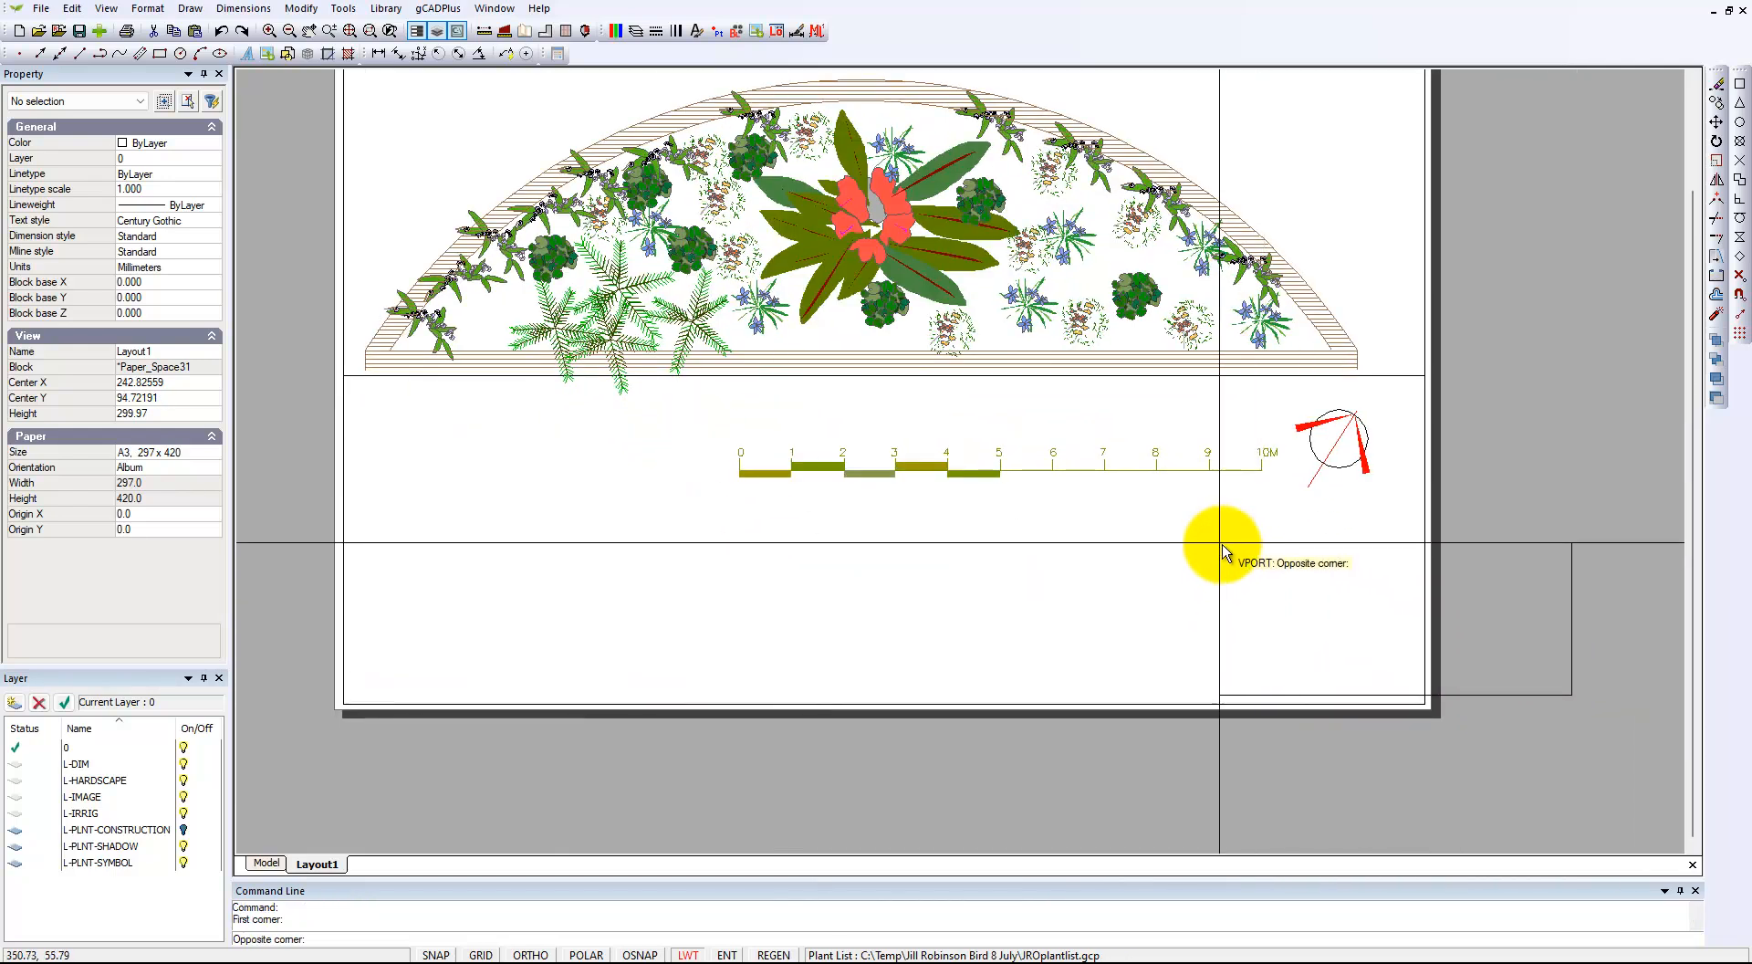
{"action": "left_click", "coordinate": [1315, 505]}
Step: Open the new viewport's display area in model space, shrink it, and move it onto the plant schedule table
{"action": "double_click", "coordinate": [1557, 679]}
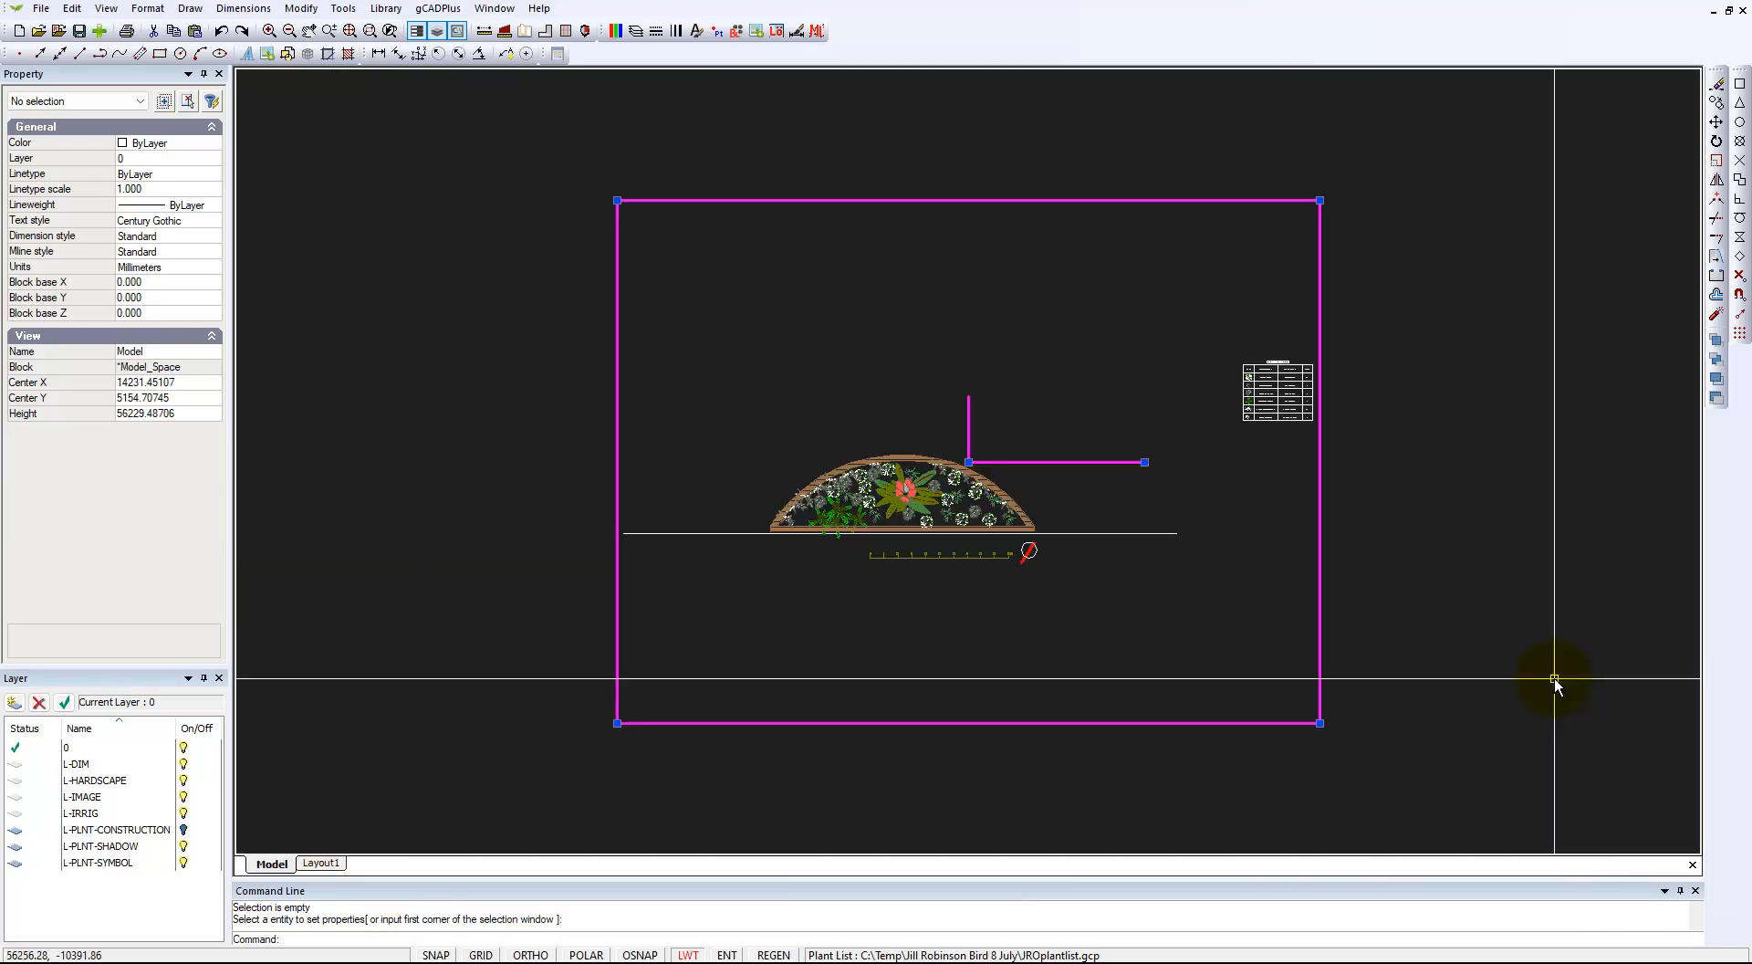
{"action": "left_click", "coordinate": [1321, 200]}
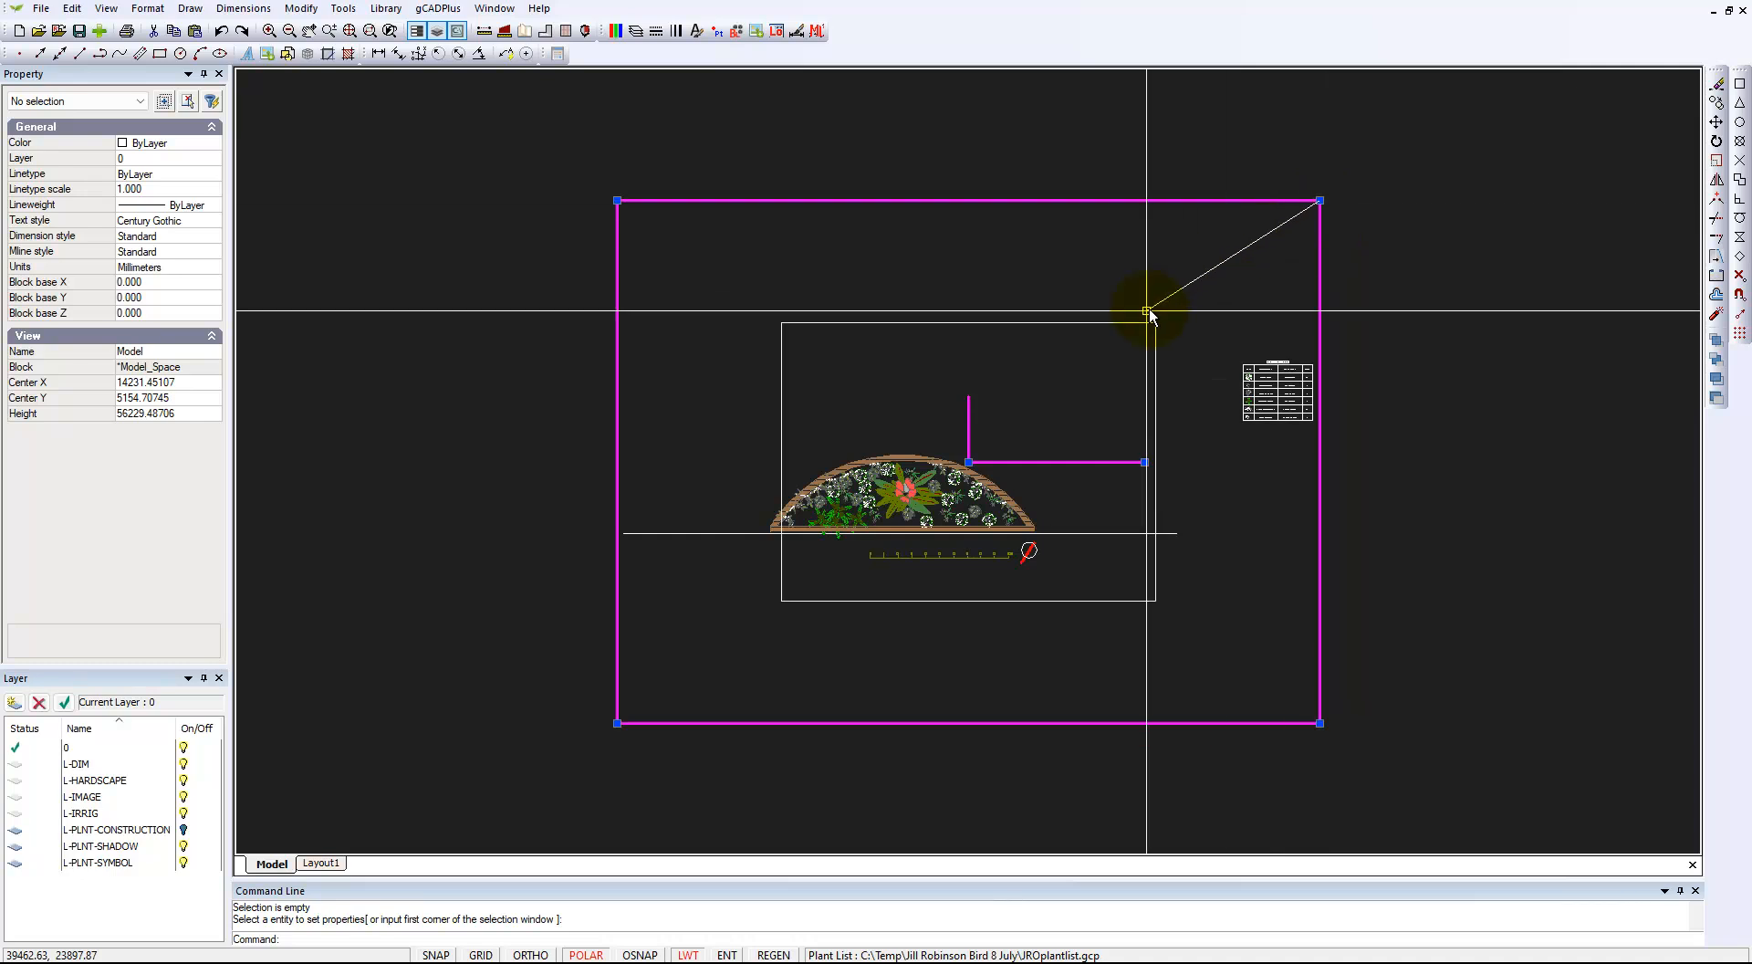
{"action": "left_click", "coordinate": [1045, 400]}
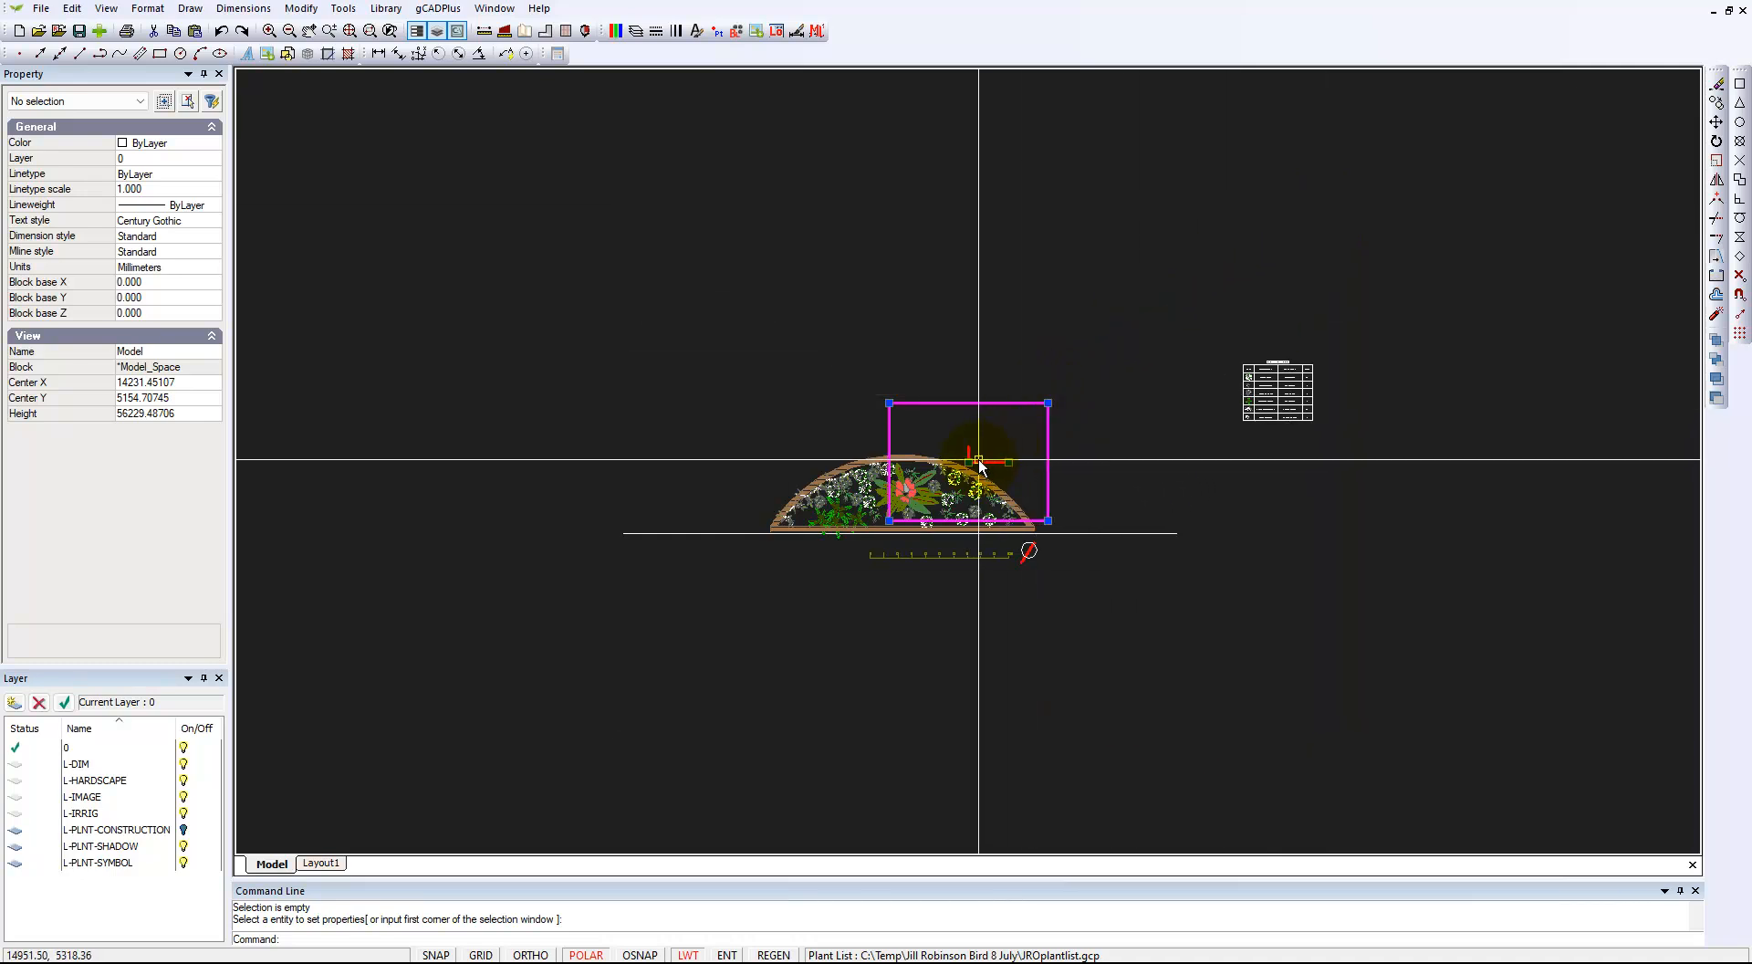
{"action": "left_click", "coordinate": [1274, 390]}
{"action": "left_click", "coordinate": [1358, 327]}
Step: Tighten the display area around the plant schedule and display it on the layout
{"action": "scroll", "coordinate": [1287, 356], "scroll_direction": "up", "scroll_amount": 5}
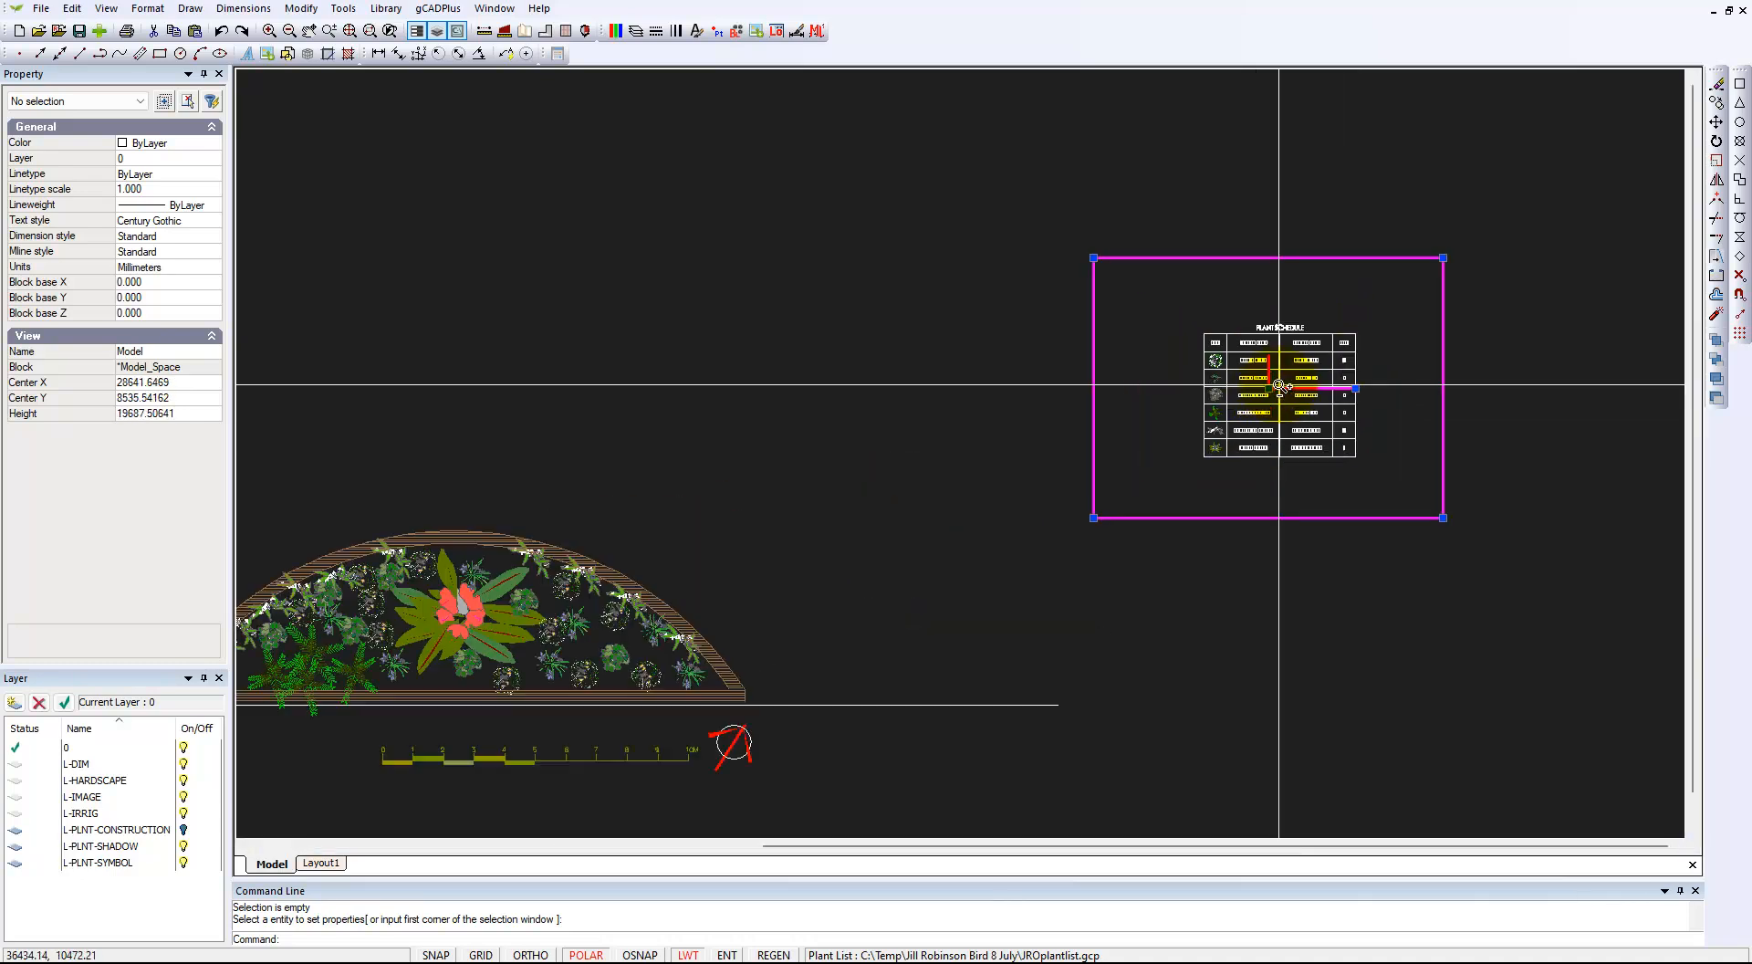
{"action": "left_click", "coordinate": [1558, 171]}
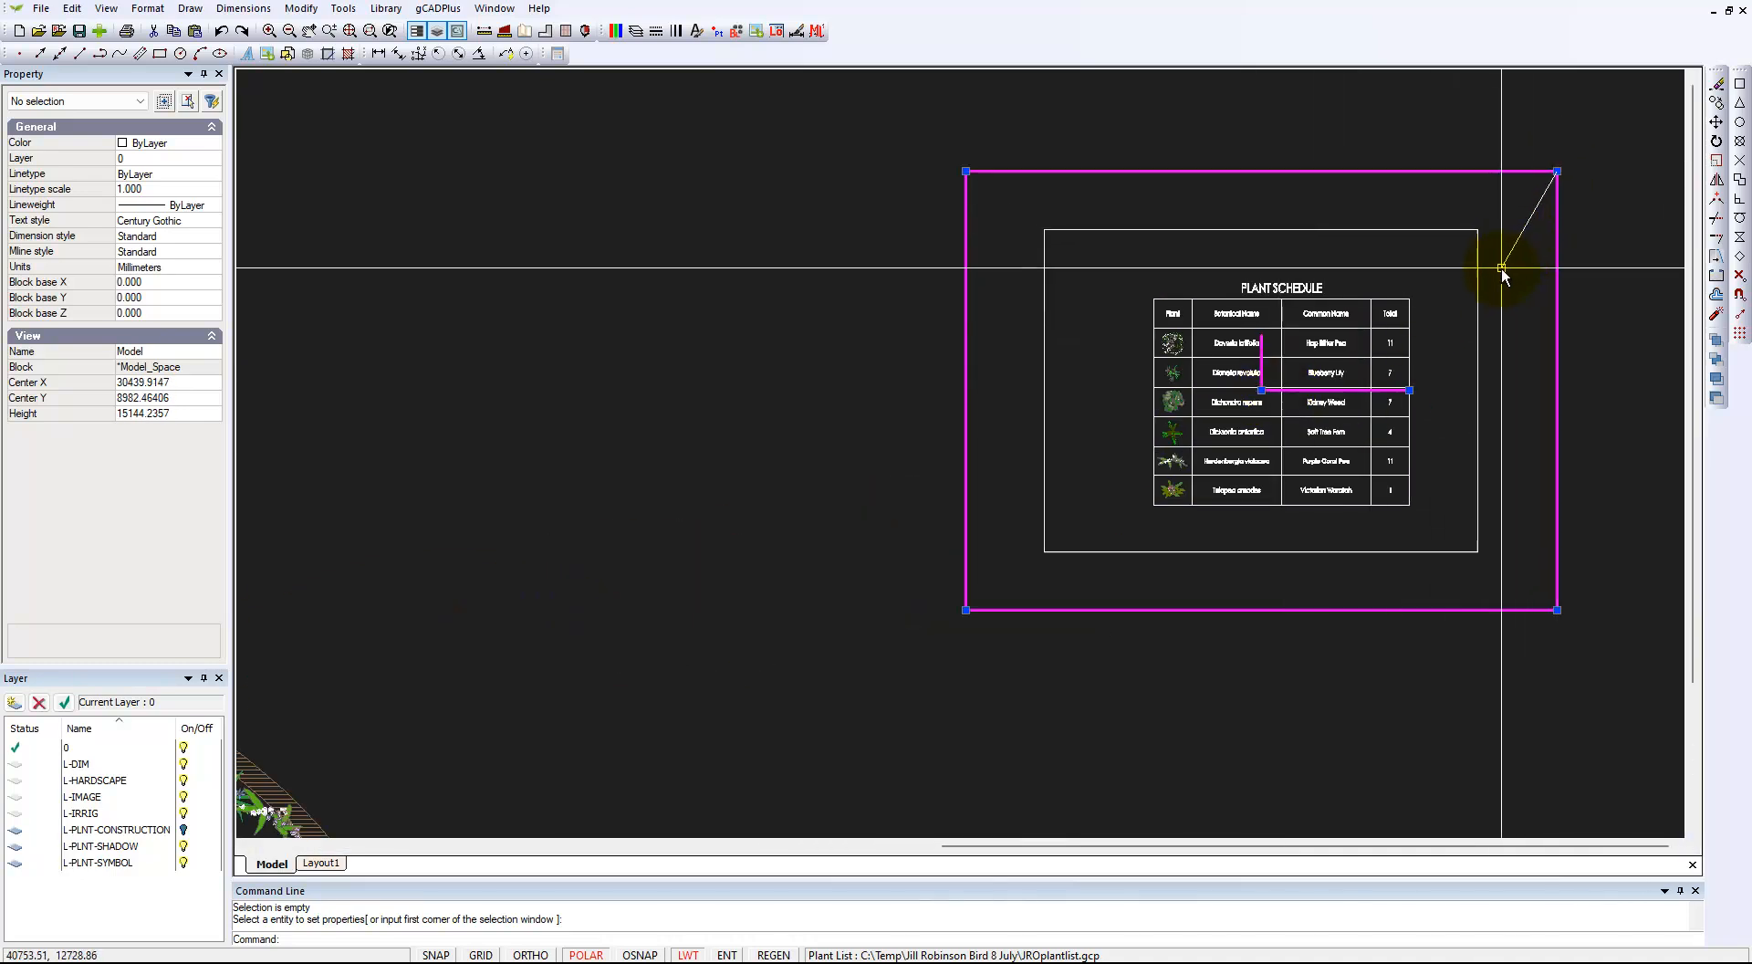
{"action": "left_click", "coordinate": [1476, 301]}
{"action": "right_click", "coordinate": [1396, 281]}
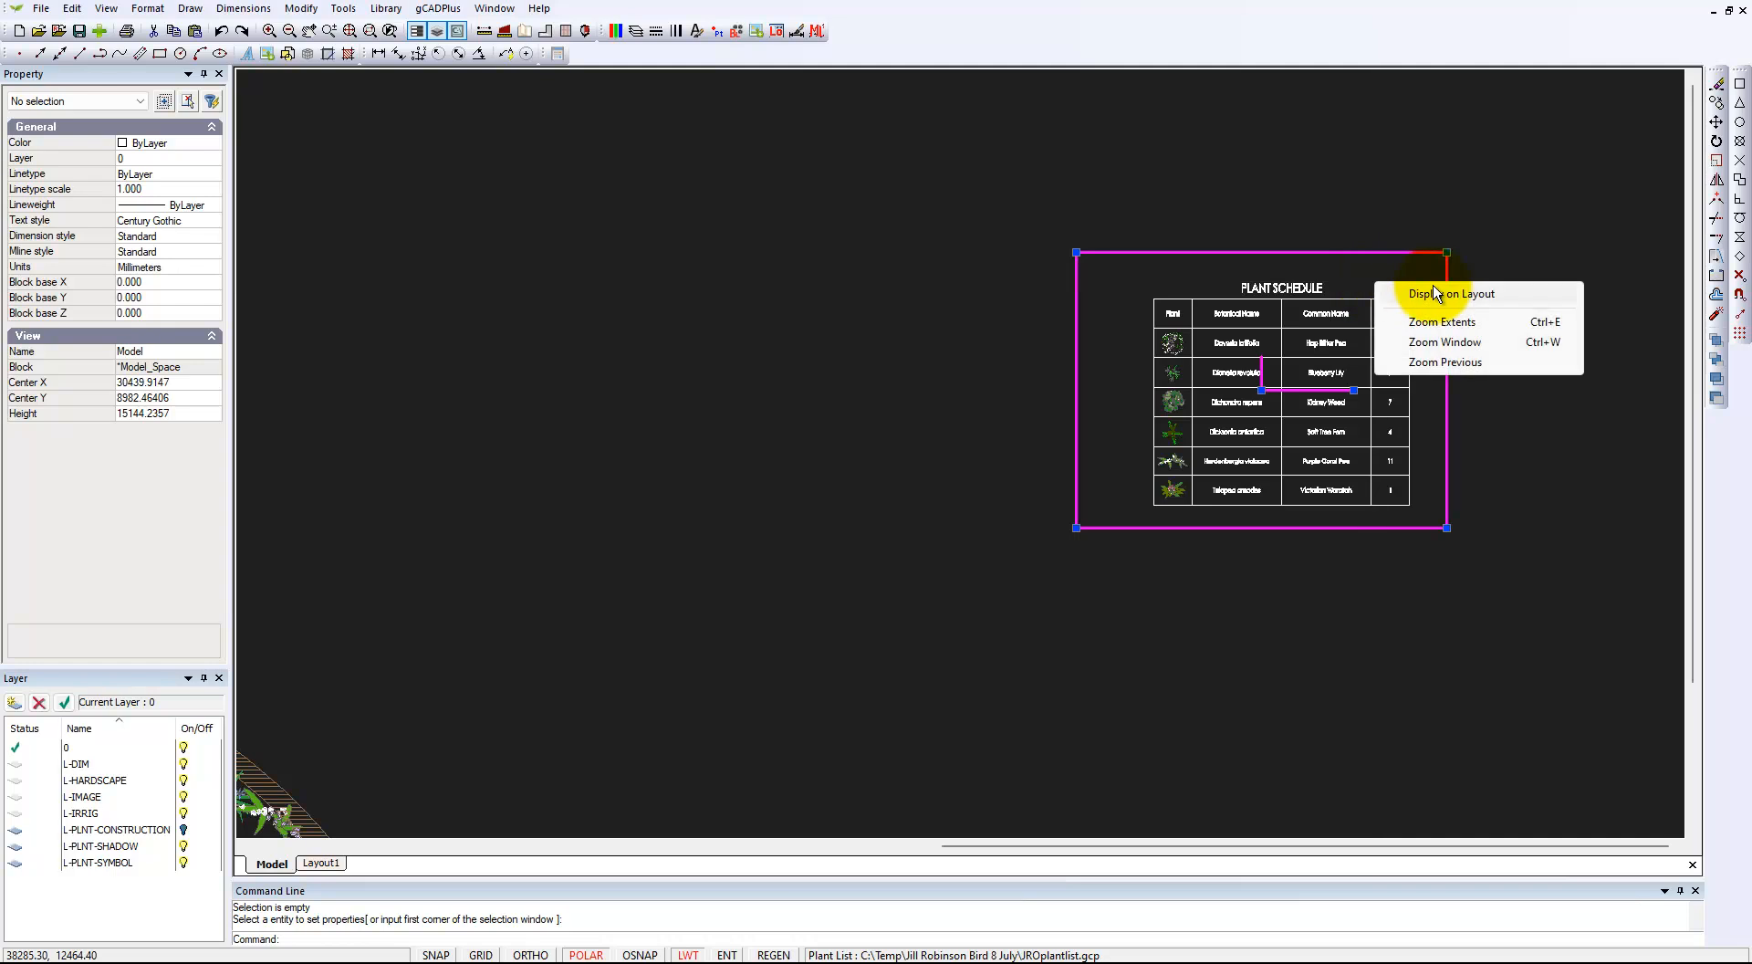
{"action": "left_click", "coordinate": [1442, 285]}
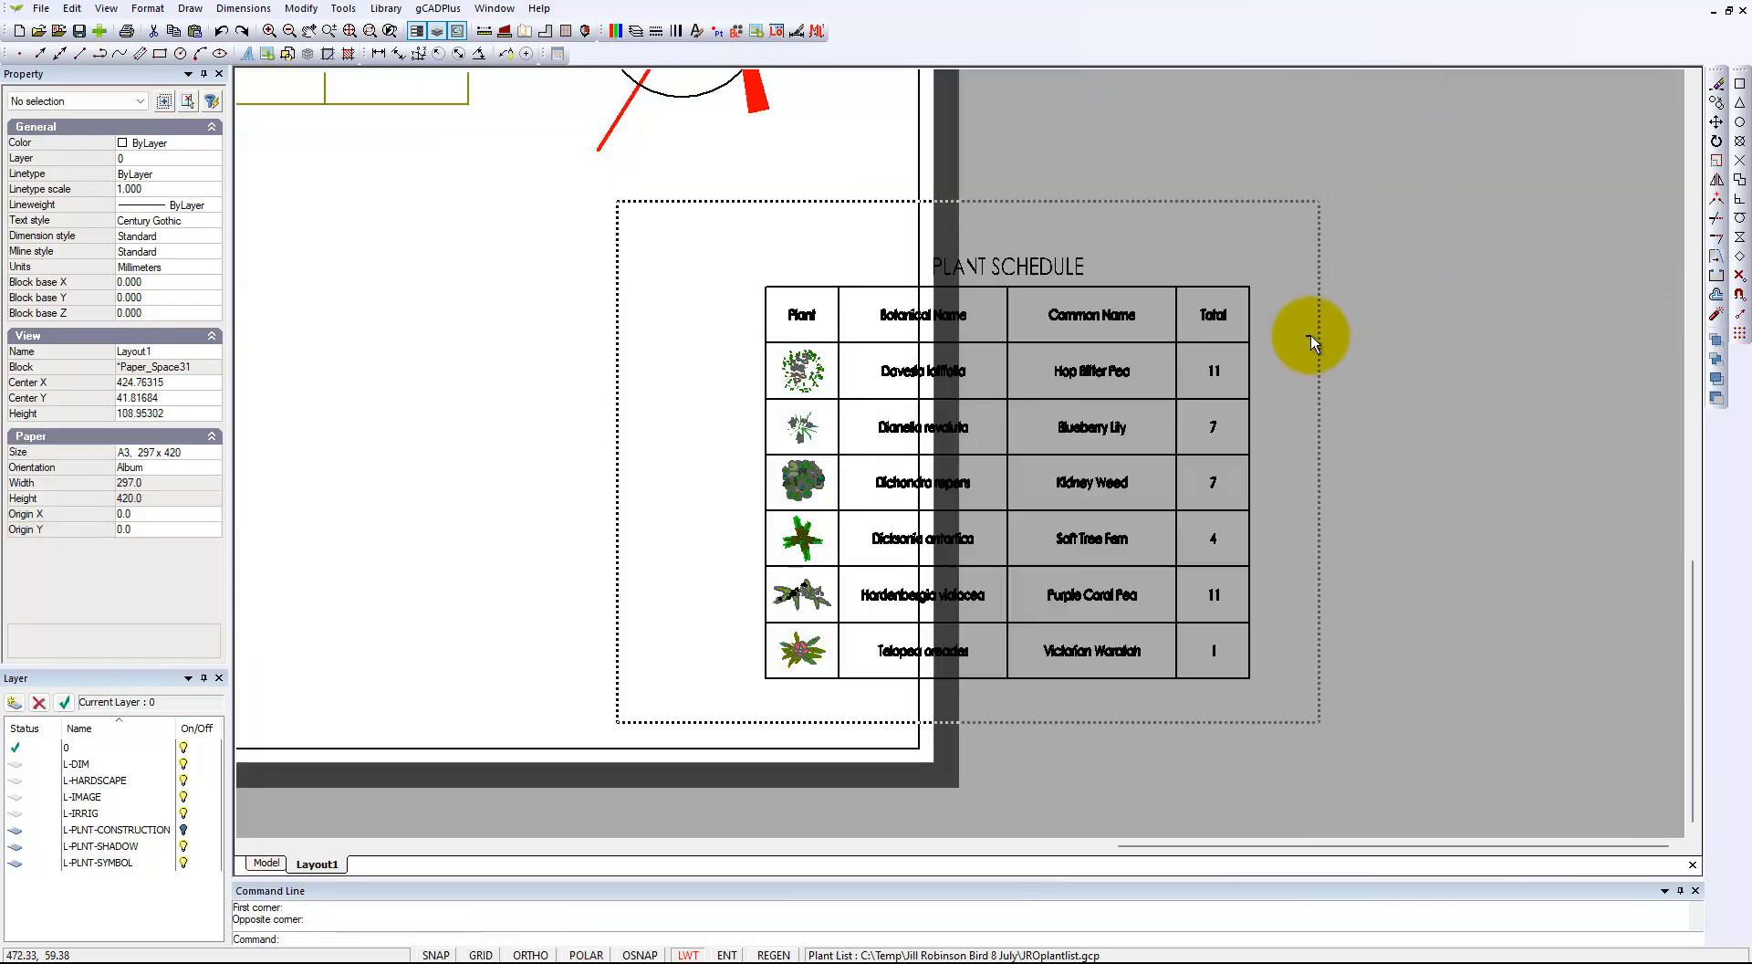
Step: Move the plant schedule viewport onto the sheet, into the empty space below the bed and left of the scale bar
{"action": "left_click", "coordinate": [1306, 337]}
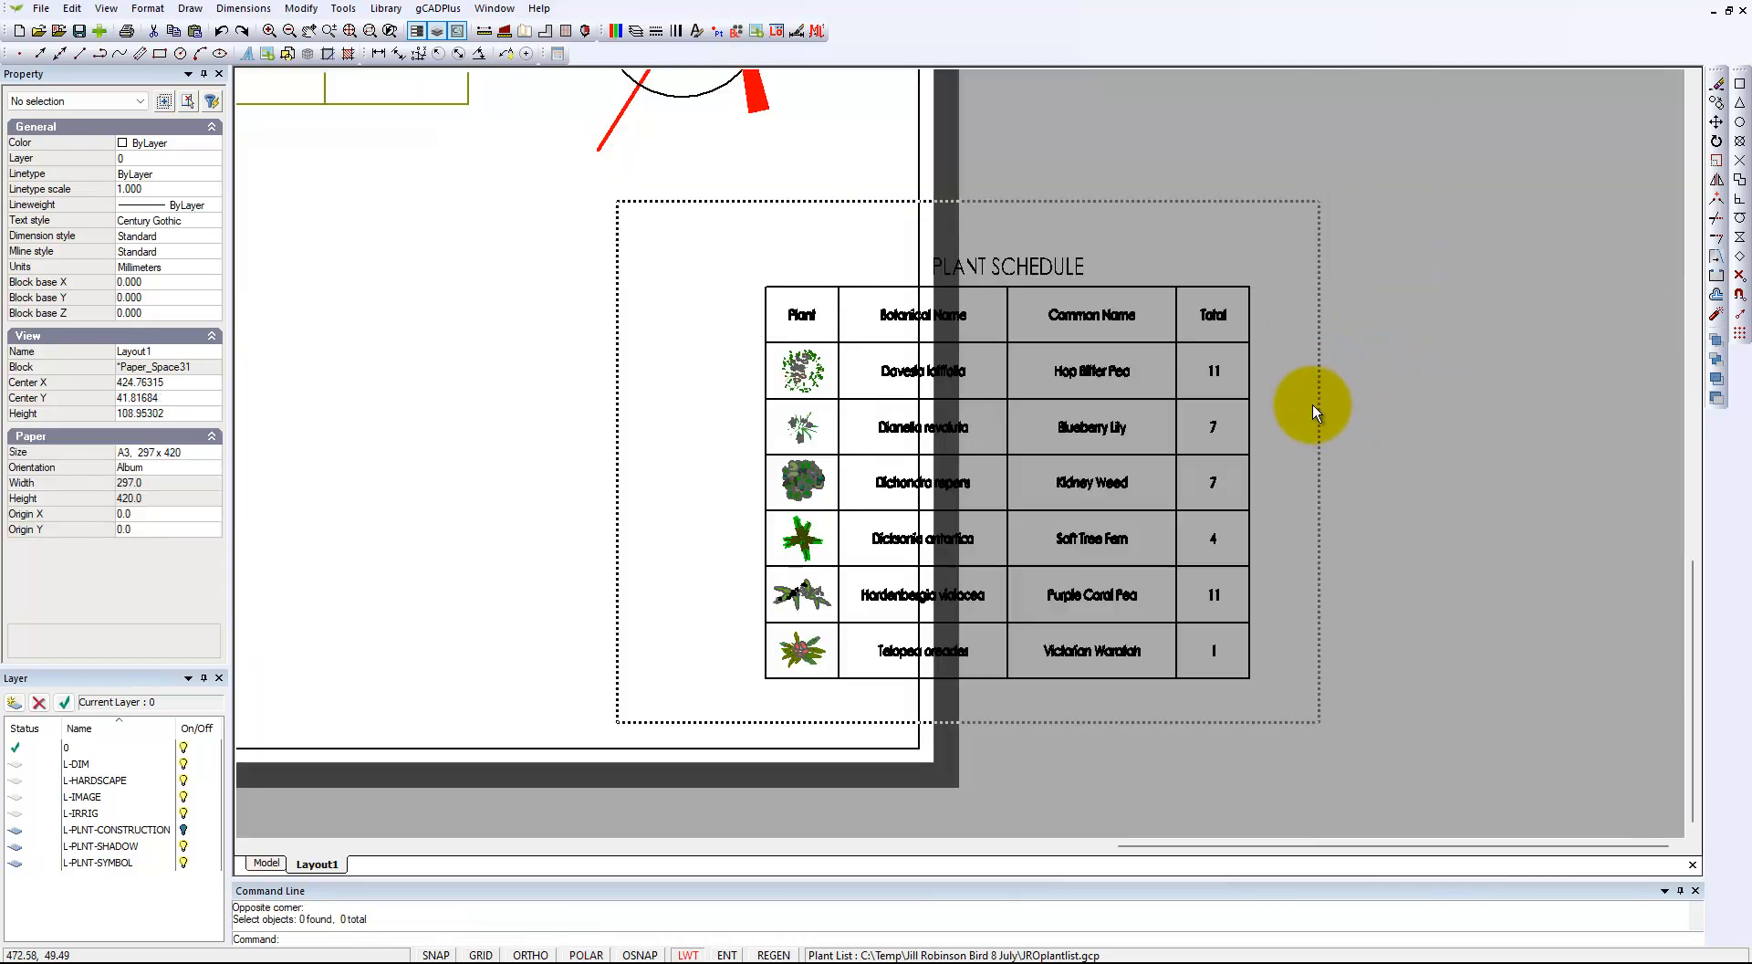
{"action": "scroll", "coordinate": [1455, 448], "scroll_direction": "down", "scroll_amount": 4}
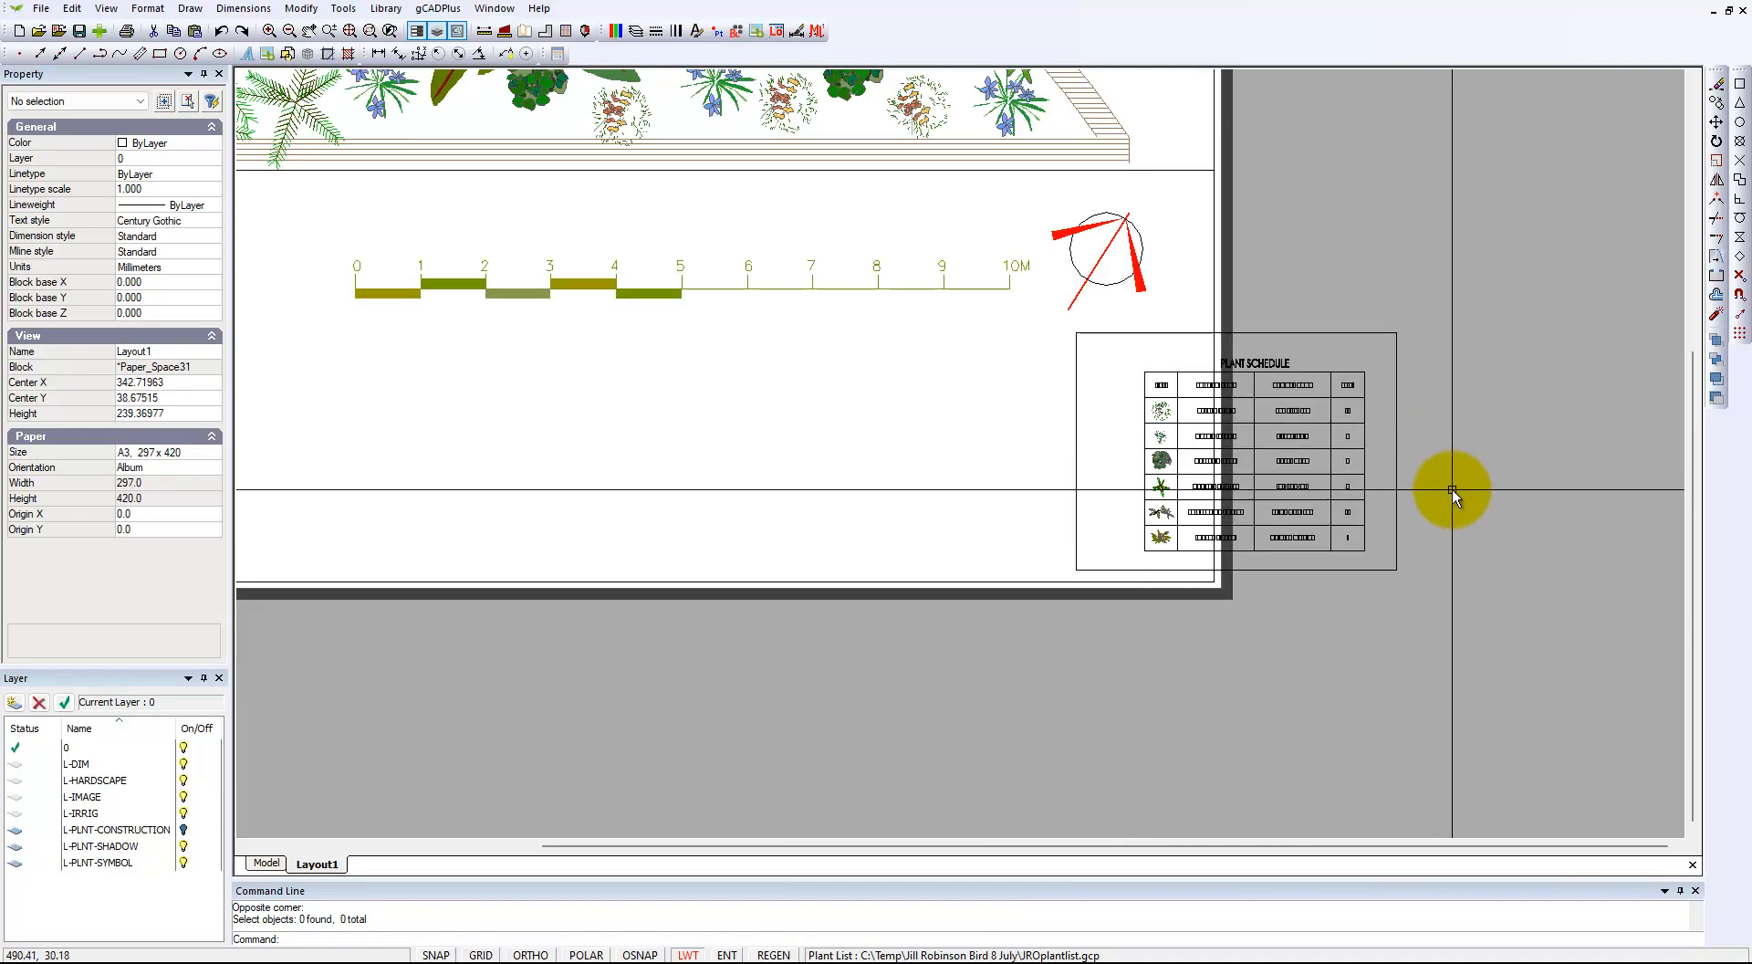
{"action": "left_click", "coordinate": [1396, 513]}
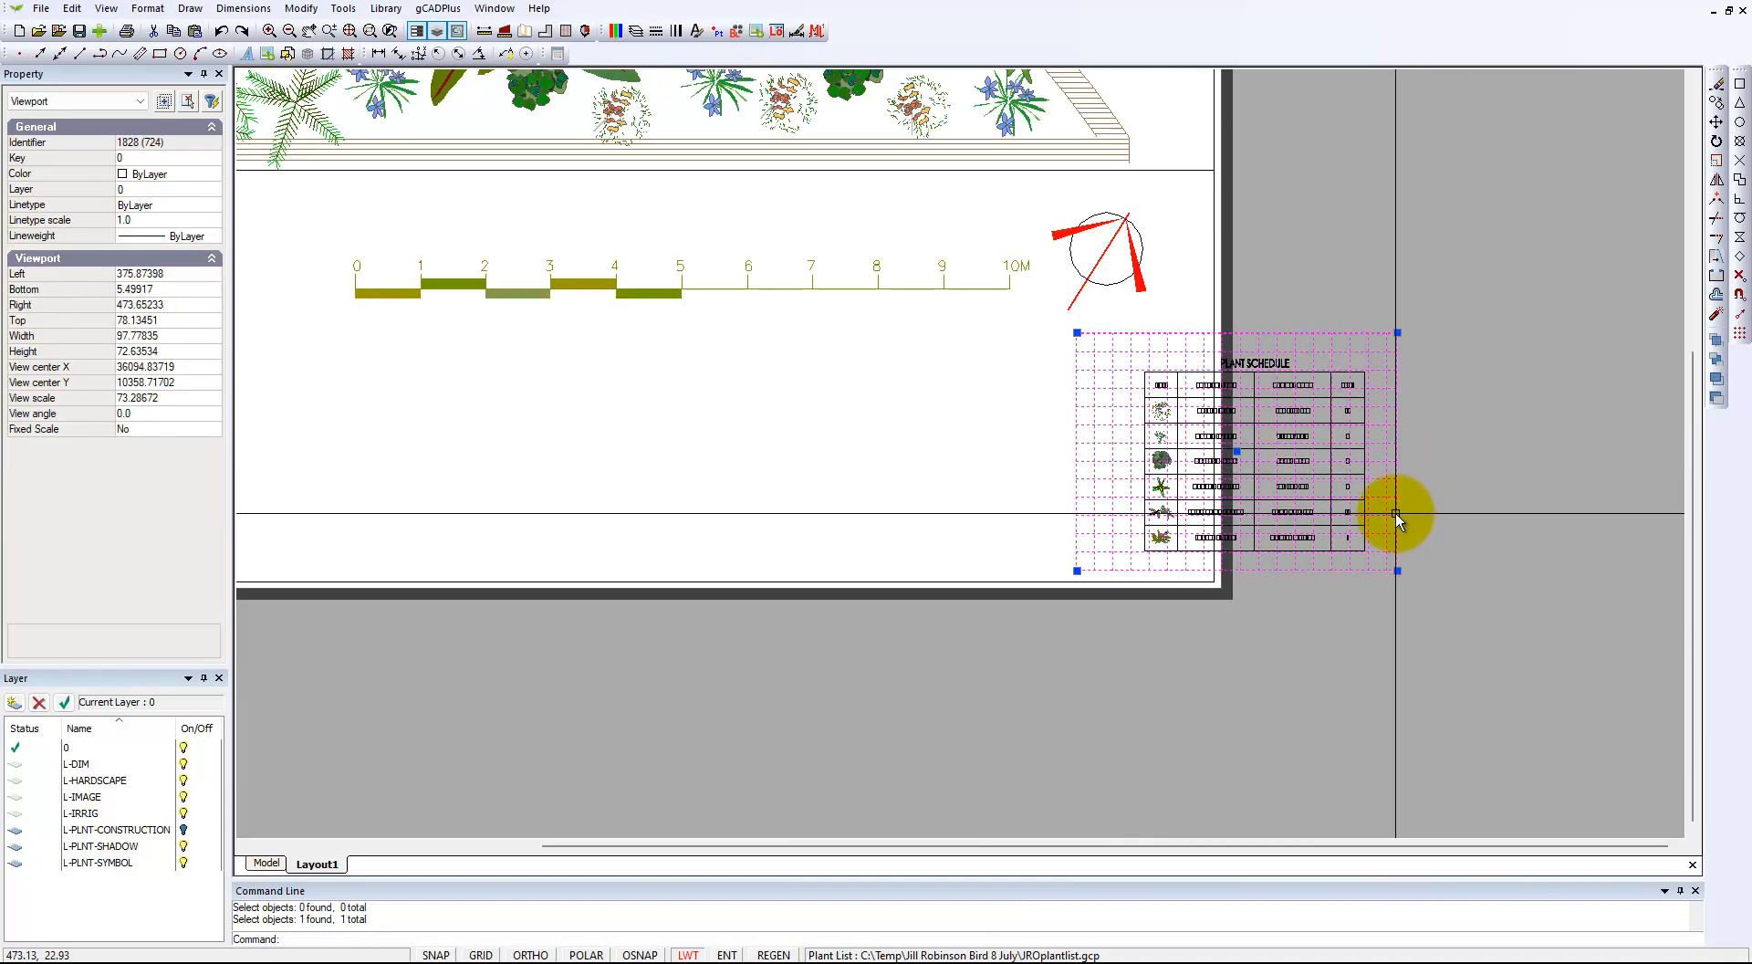
{"action": "left_click", "coordinate": [1237, 451]}
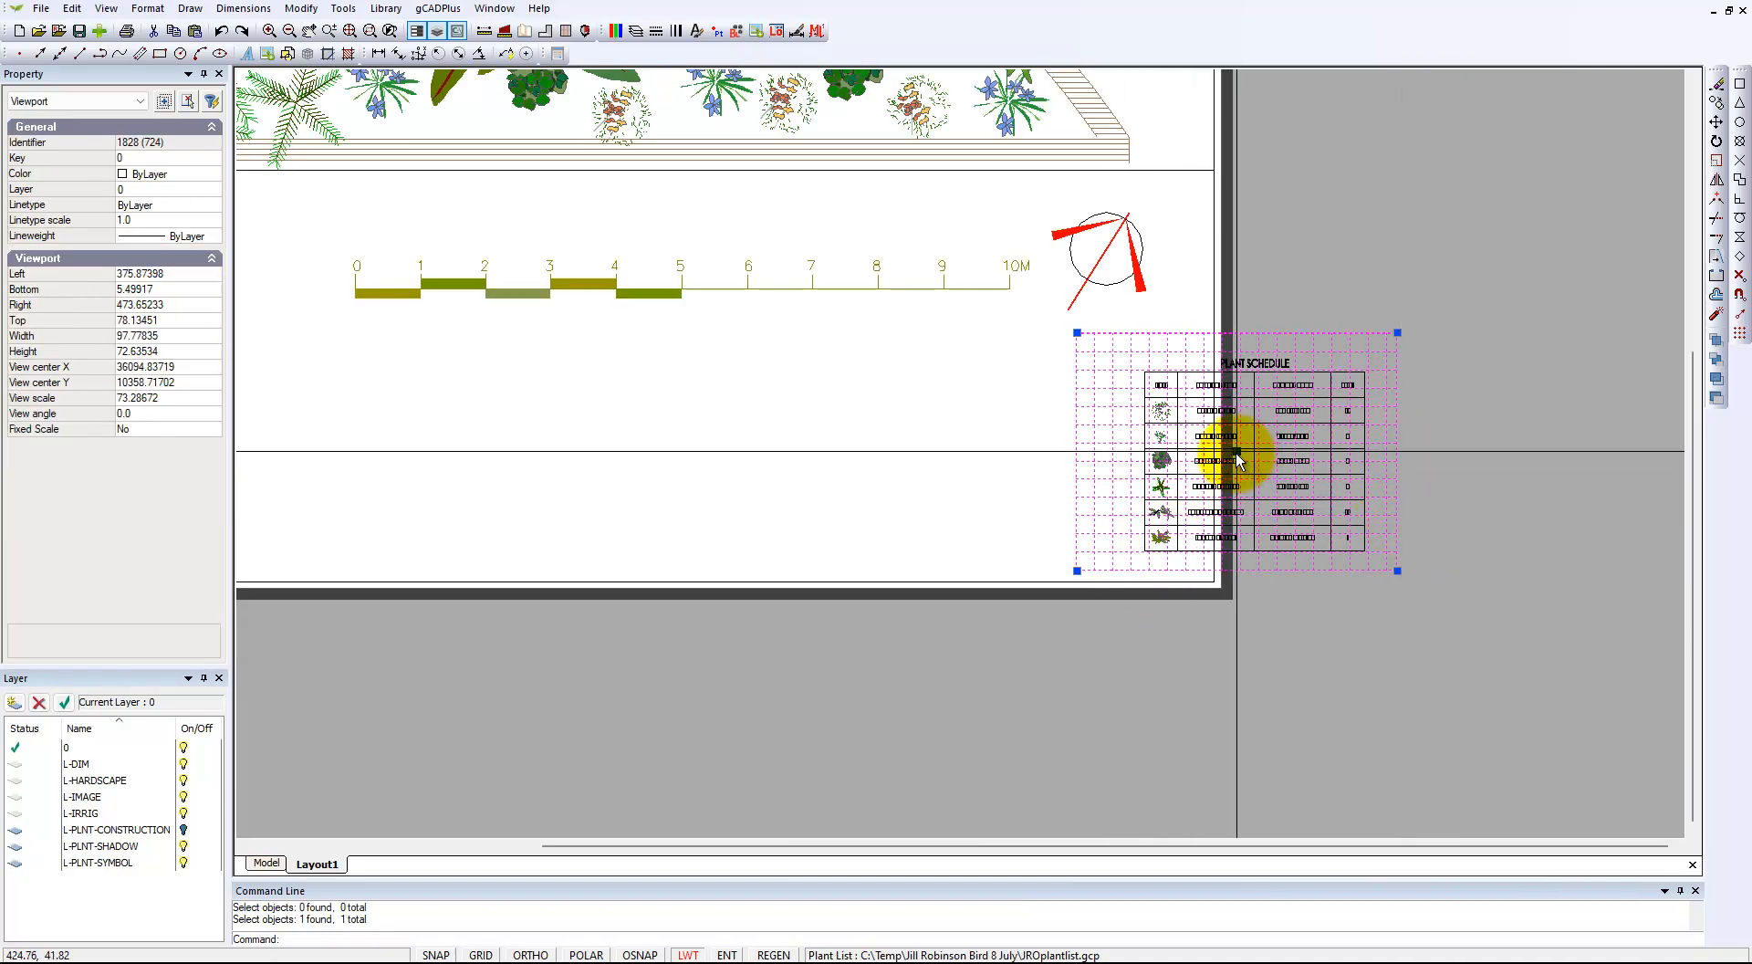
{"action": "left_click", "coordinate": [402, 450]}
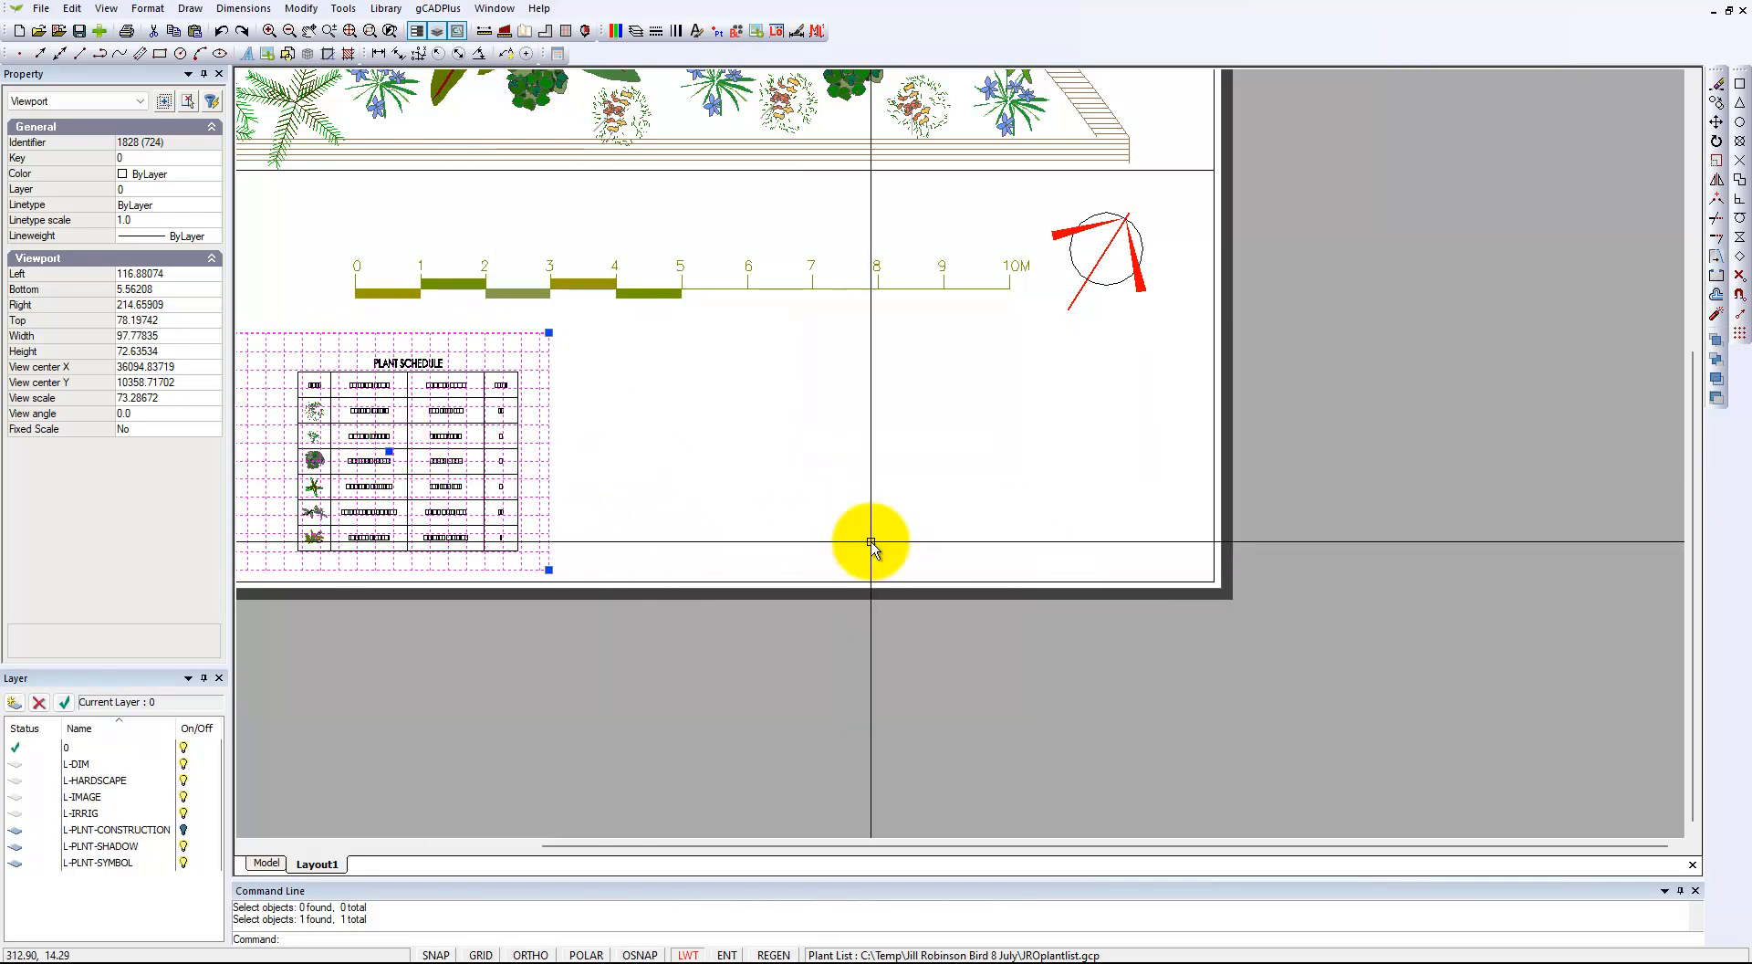
{"action": "scroll", "coordinate": [1116, 548], "scroll_direction": "down", "scroll_amount": 1}
{"action": "scroll", "coordinate": [981, 527], "scroll_direction": "down", "scroll_amount": 1}
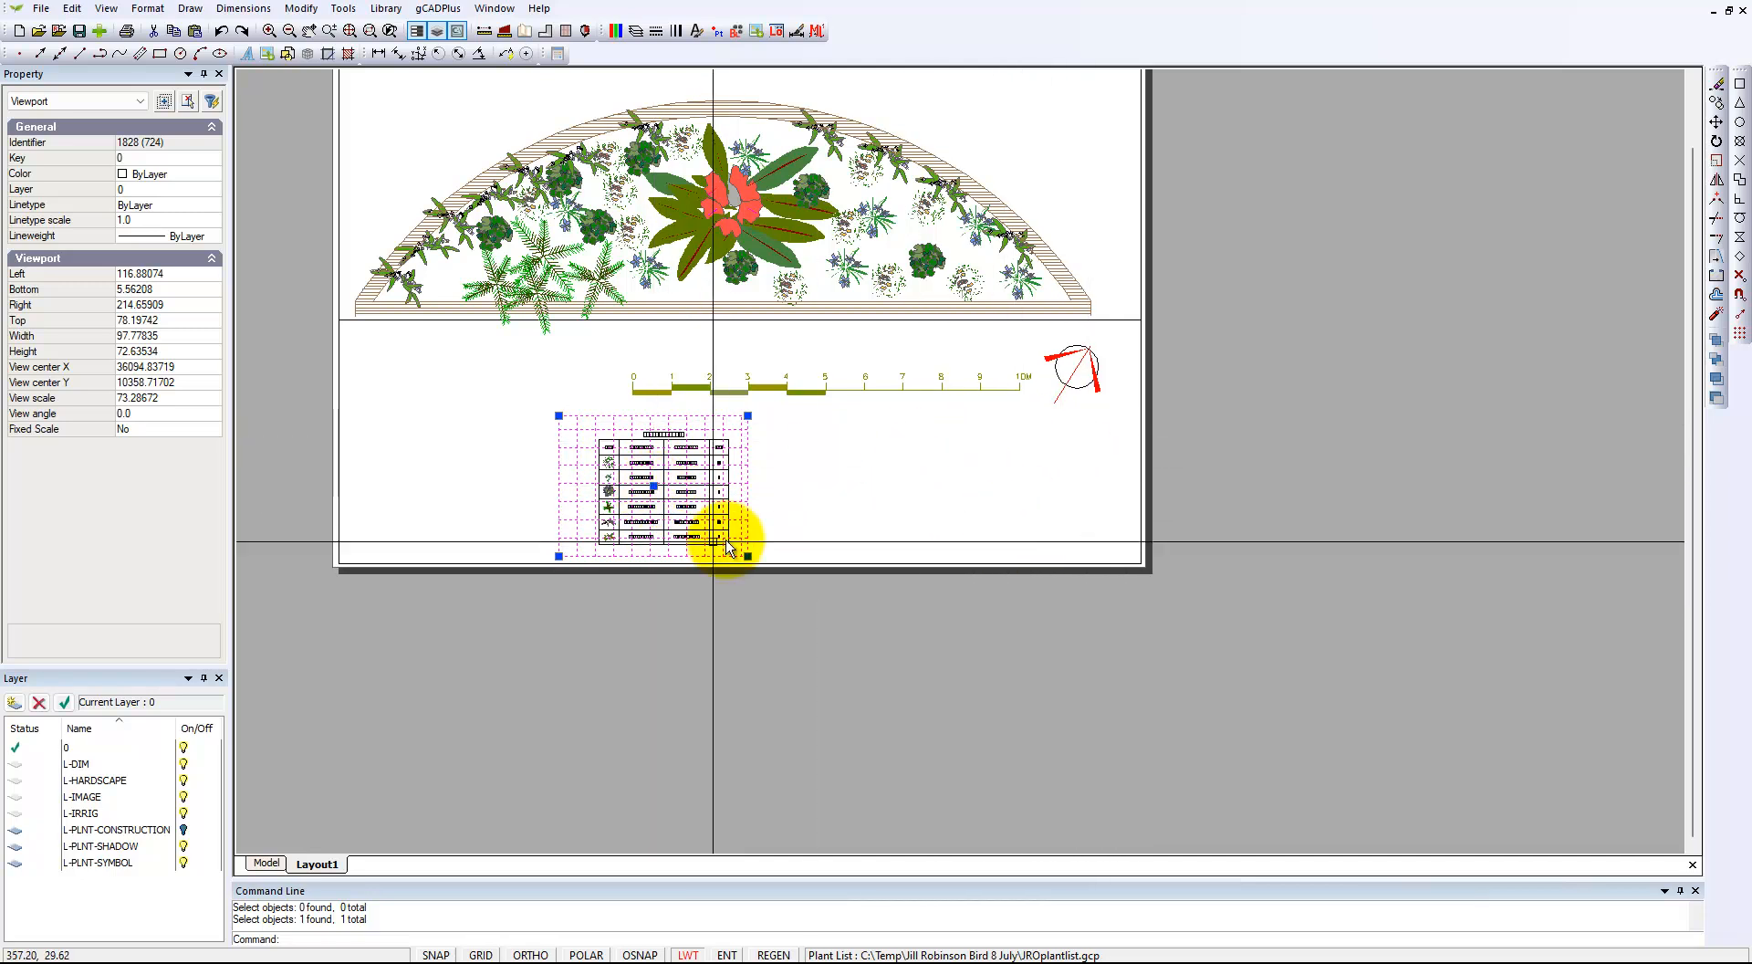
{"action": "left_click", "coordinate": [653, 485]}
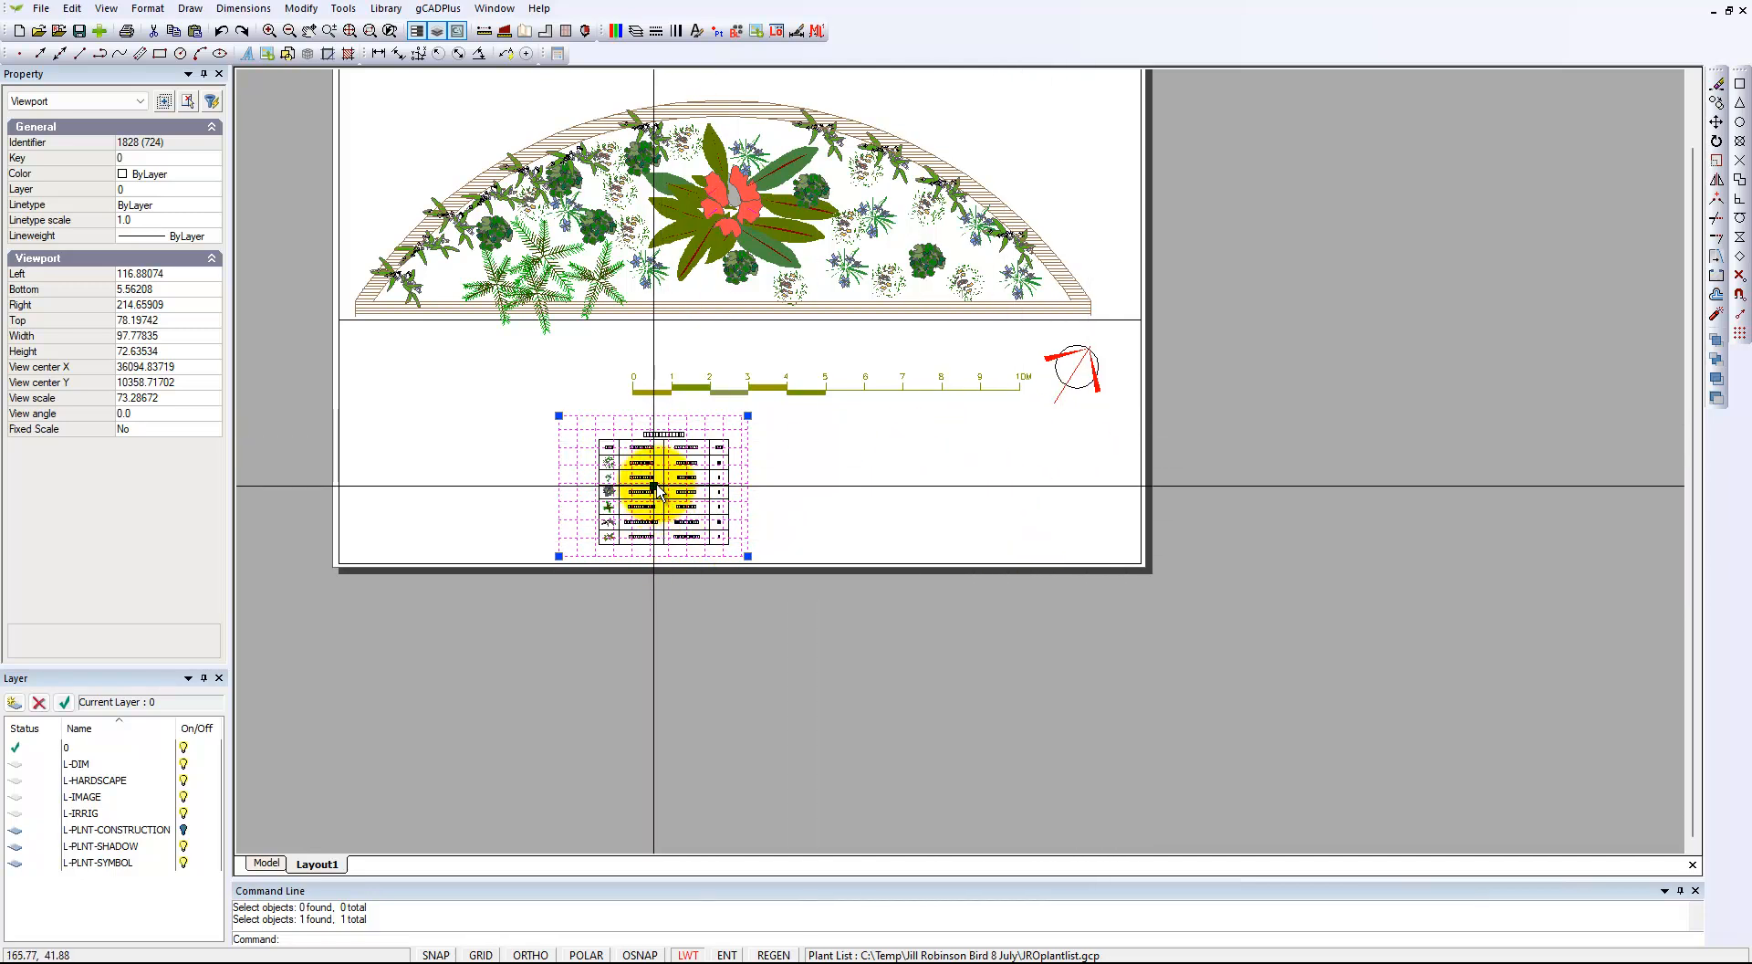
{"action": "left_click", "coordinate": [494, 443]}
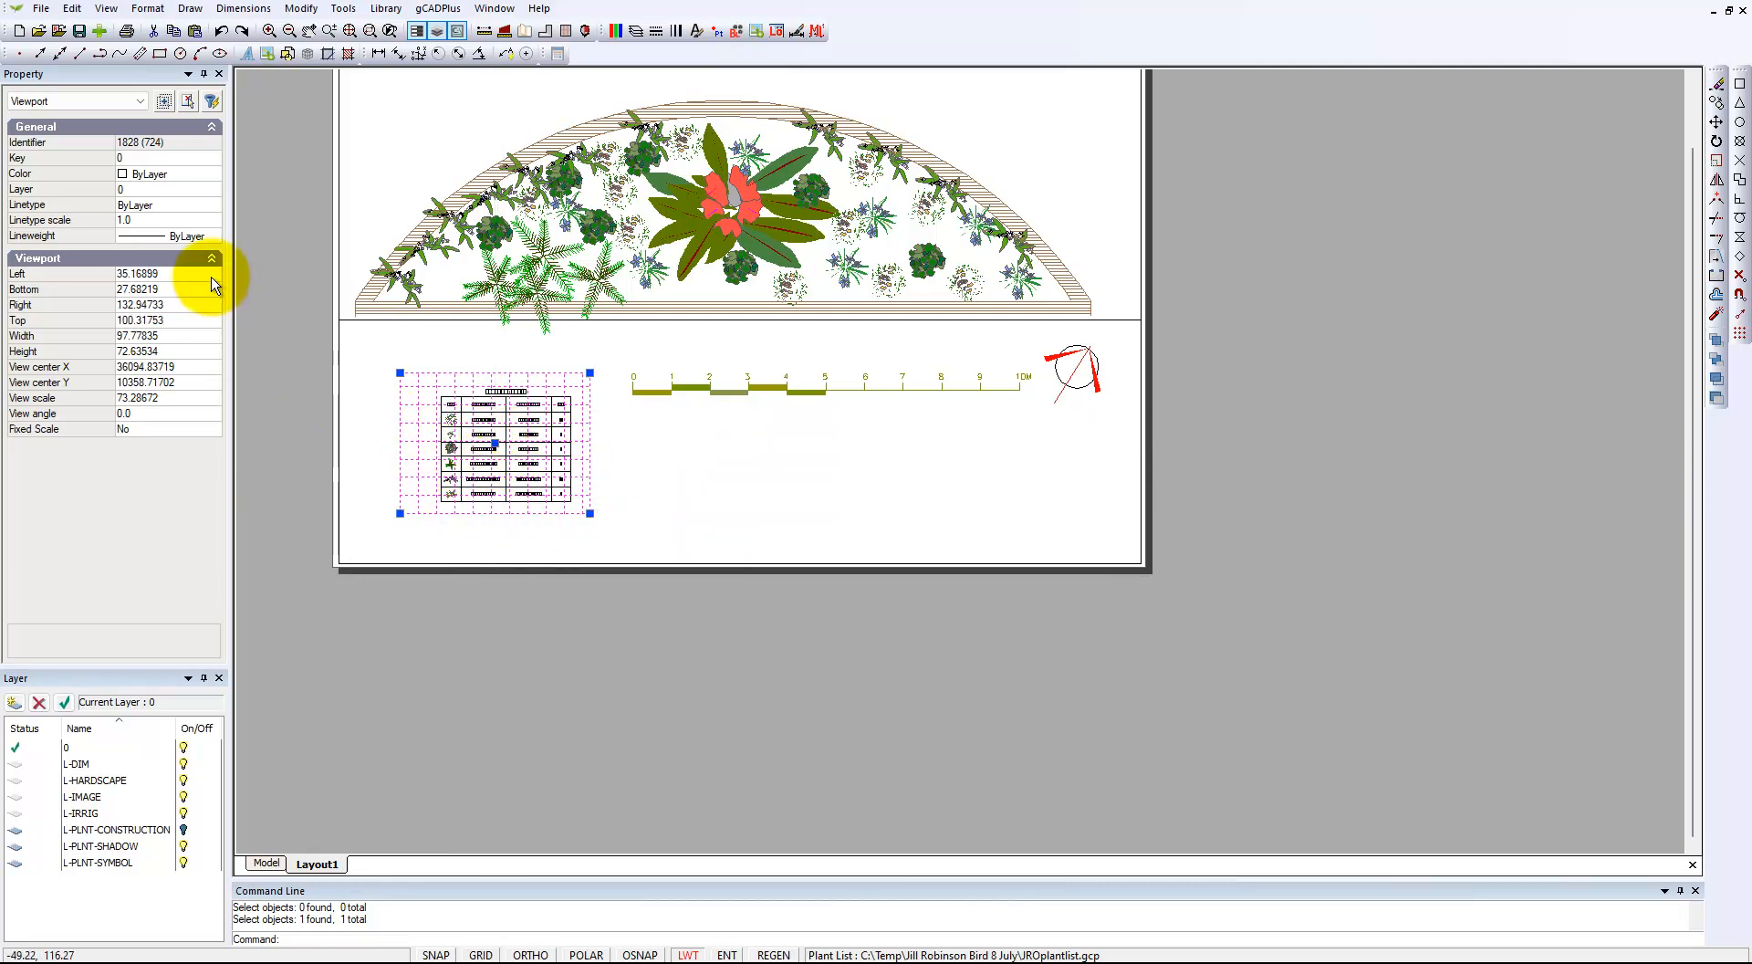
Step: Set the plant schedule viewport's color to white so its frame does not show on the sheet, and inspect the schedule
{"action": "left_click", "coordinate": [214, 175]}
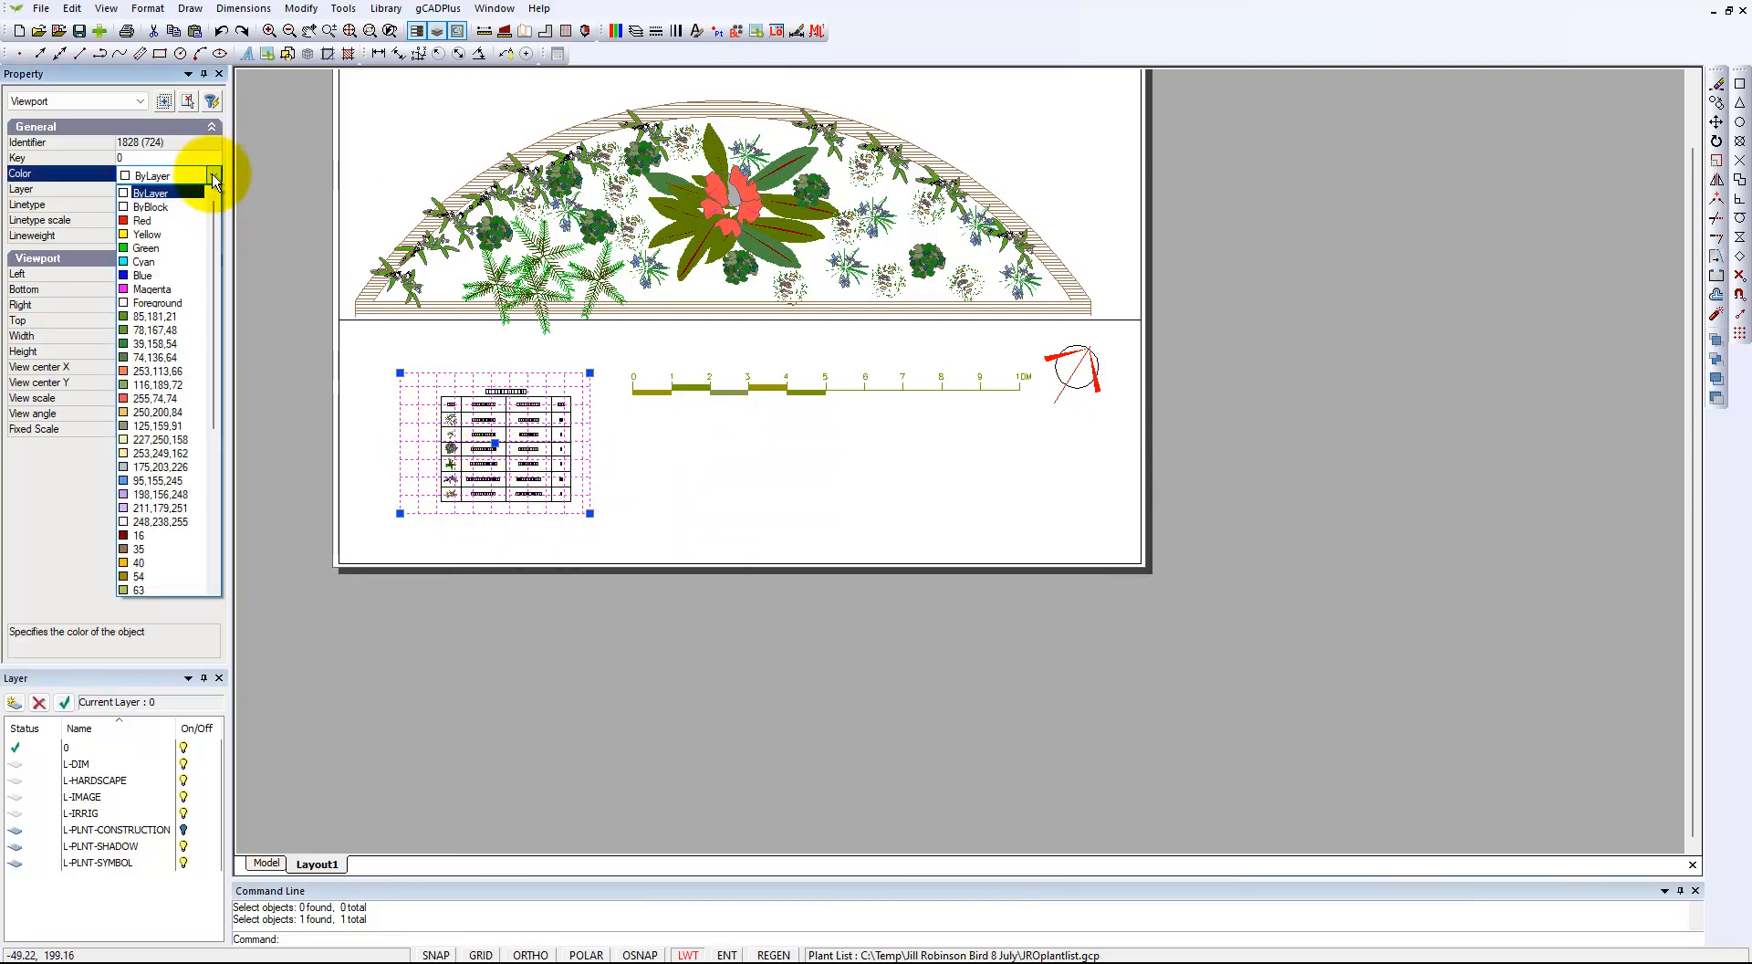
{"action": "left_click_drag", "start_coordinate": [212, 375], "coordinate": [227, 566]}
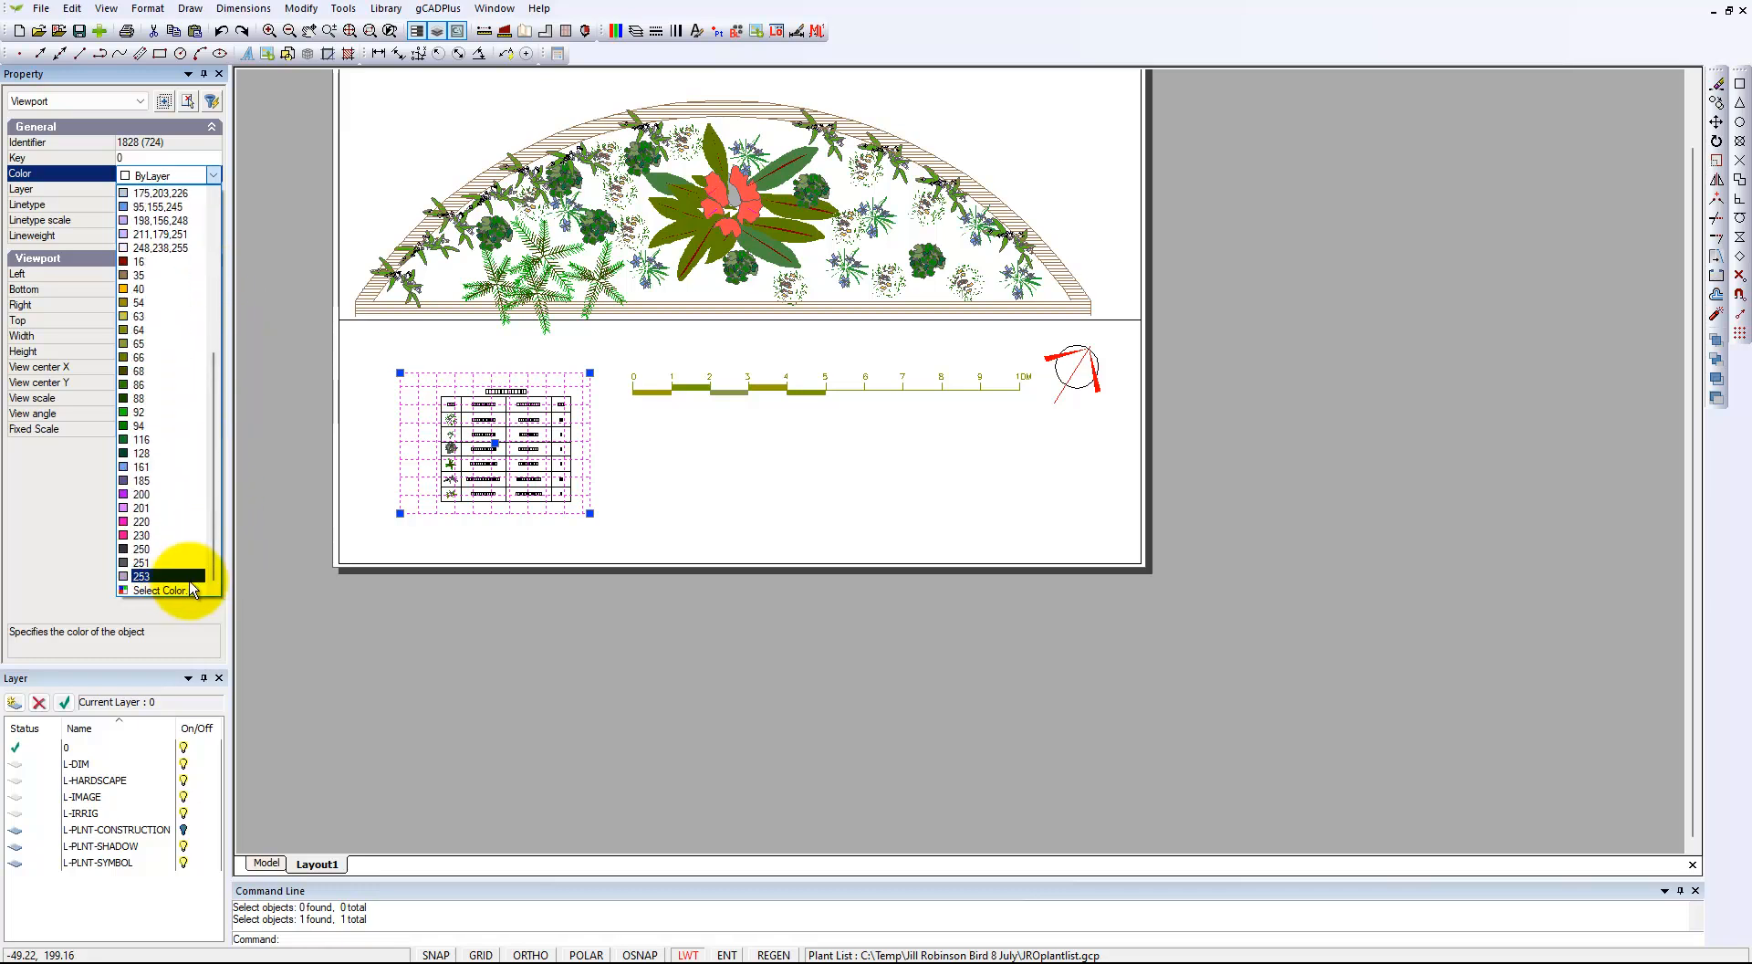
{"action": "left_click", "coordinate": [169, 593]}
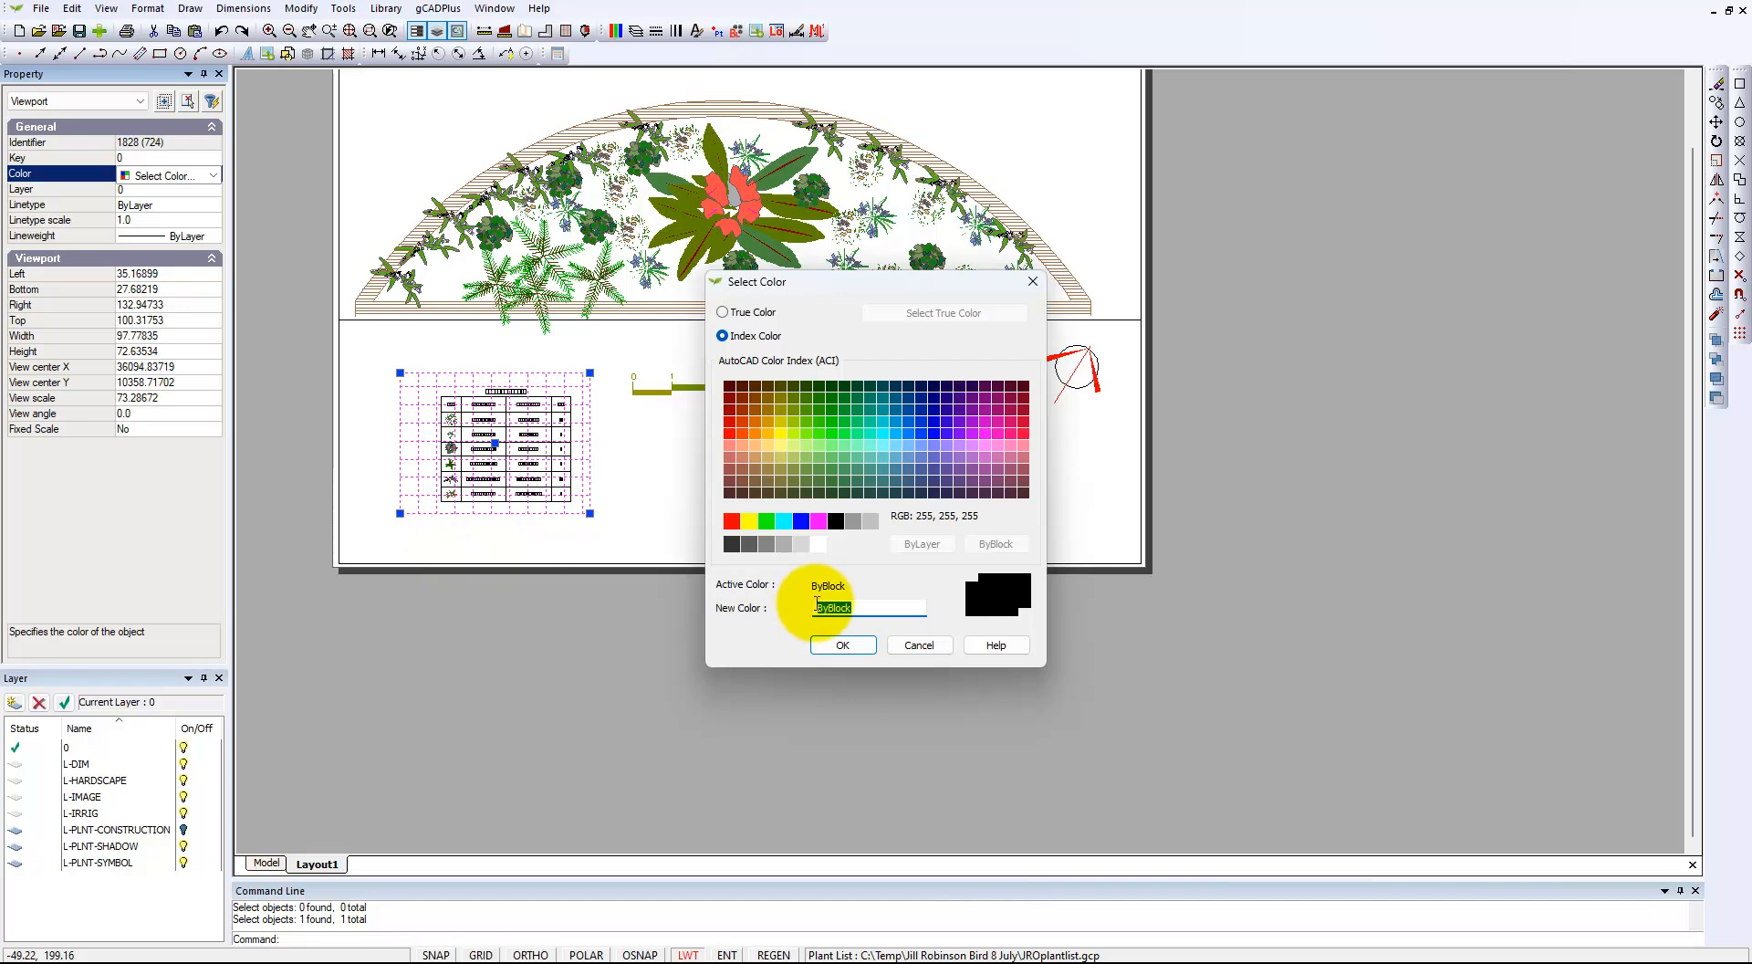
{"action": "left_click", "coordinate": [842, 646]}
{"action": "key", "text": "Escape"}
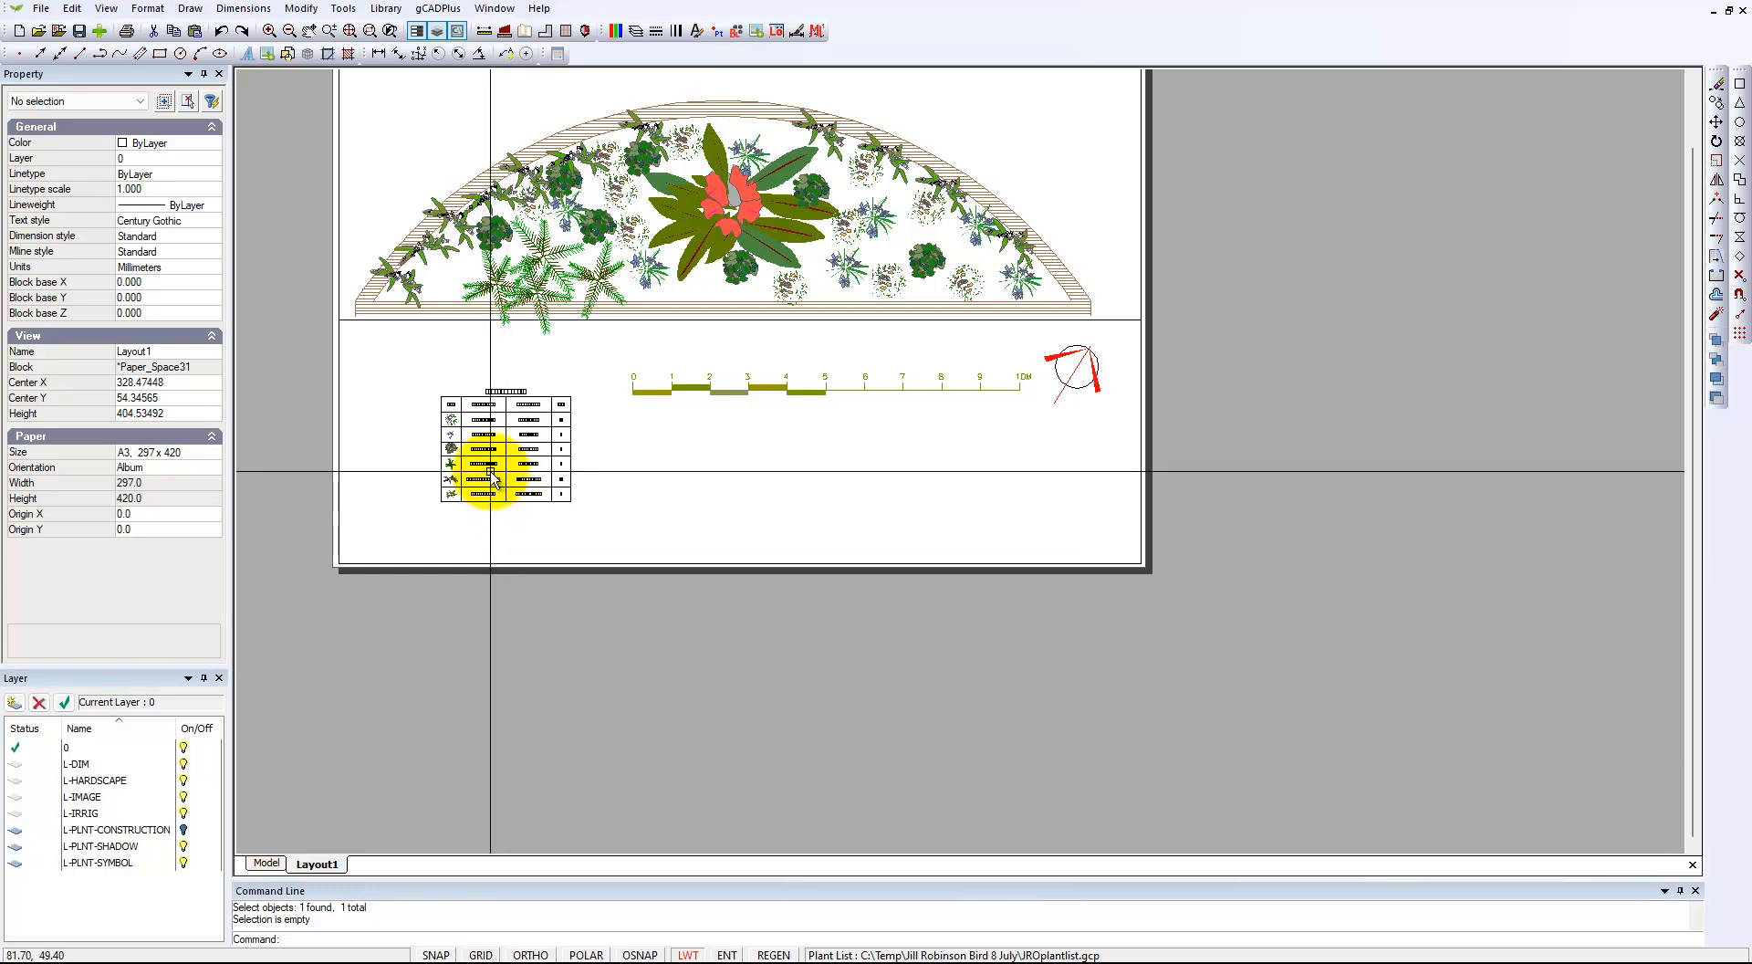
{"action": "scroll", "coordinate": [484, 448], "scroll_direction": "up", "scroll_amount": 5}
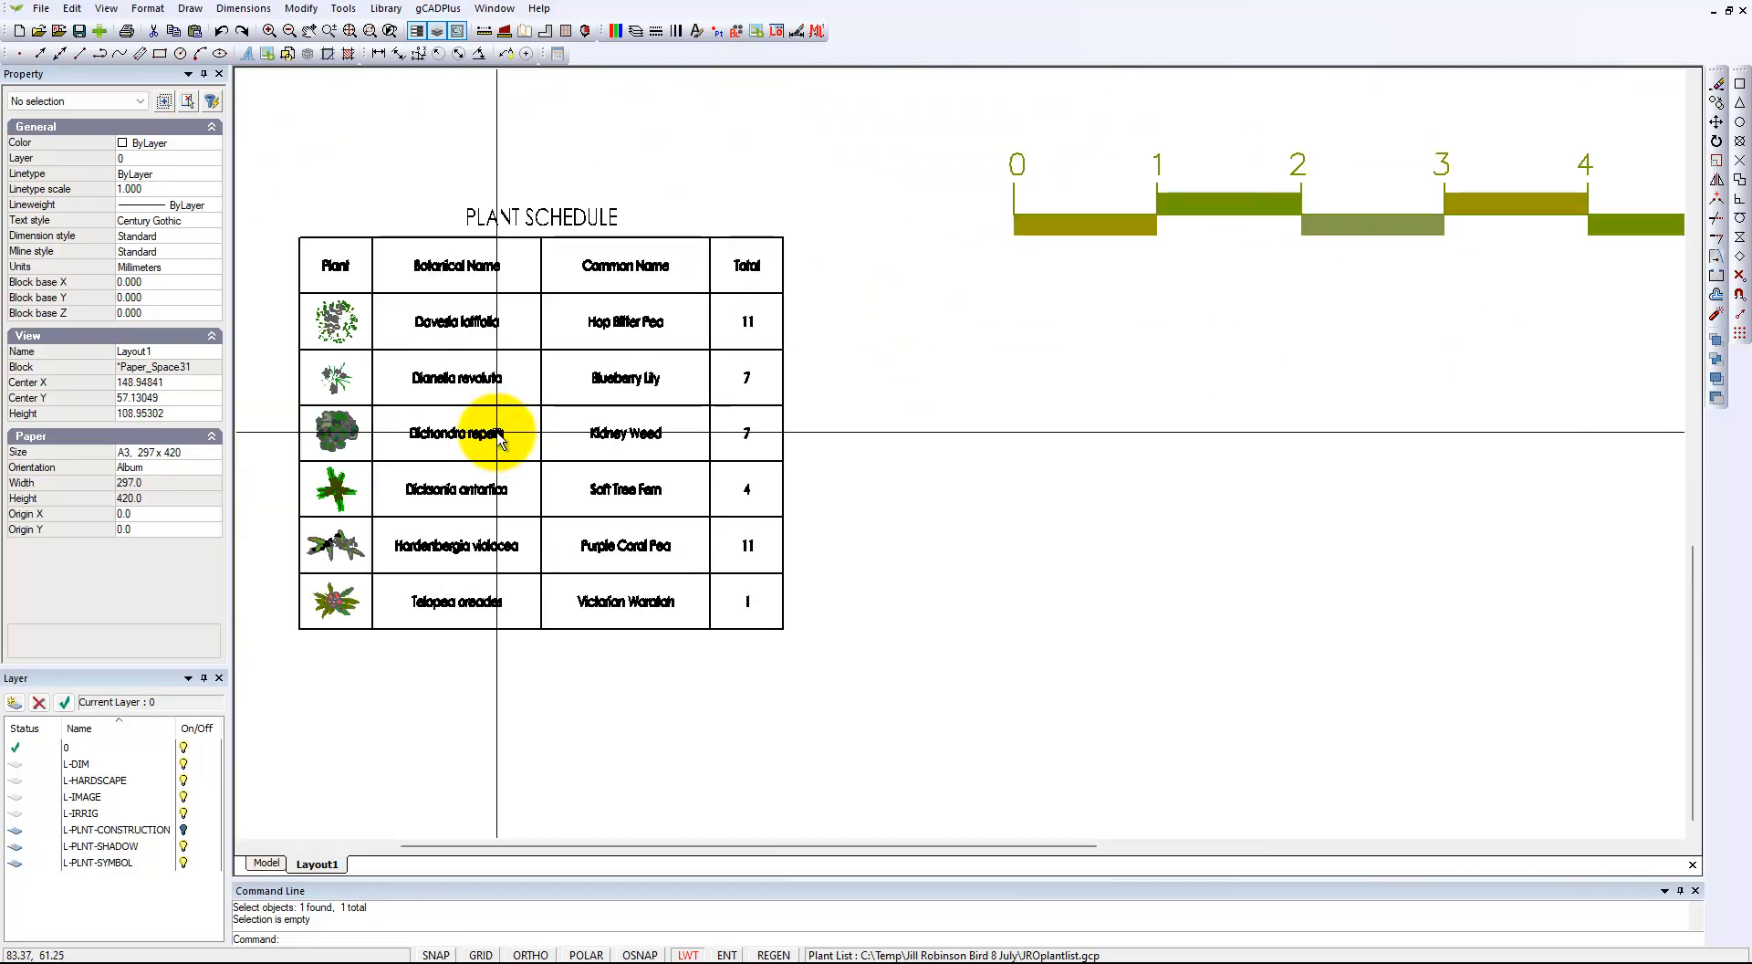